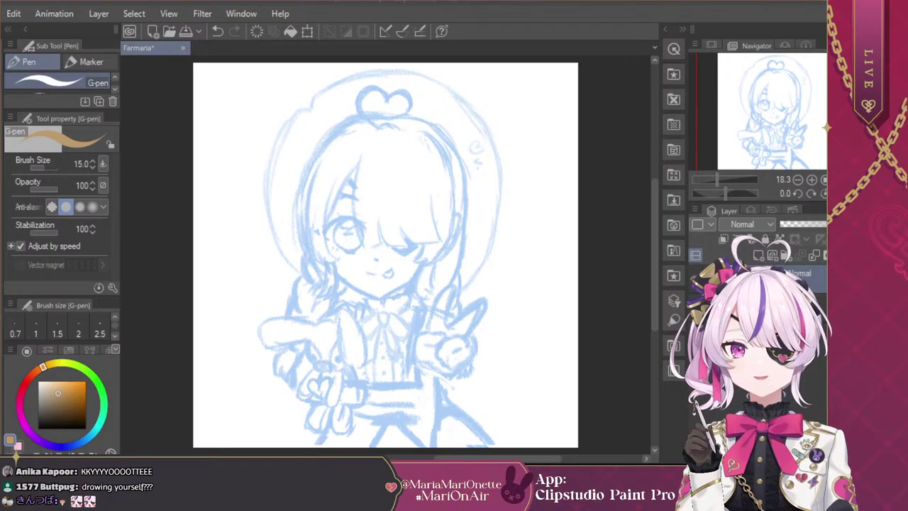
Step: Choose a pink drawing colour and switch to the Crayon pastel brush for inking over the blue sketch
{"action": "key", "text": "ctrl+b"}
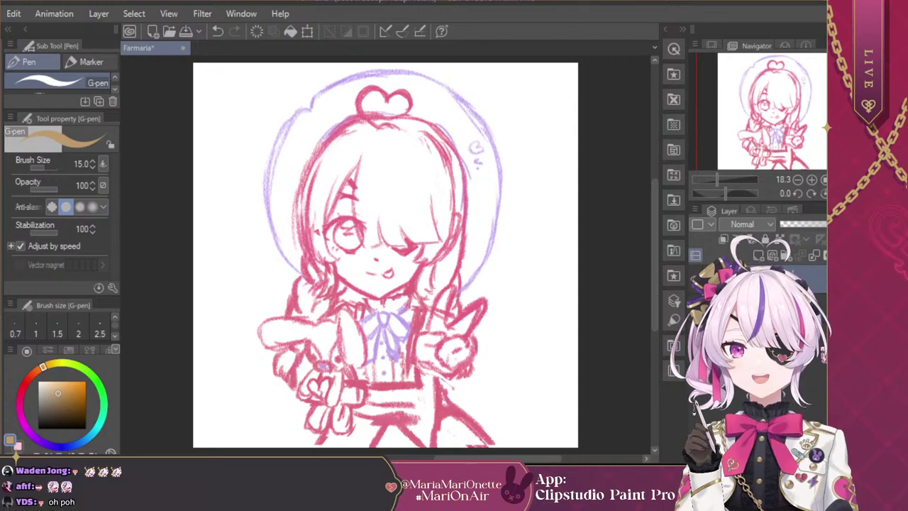
{"action": "key", "text": "ctrl+b"}
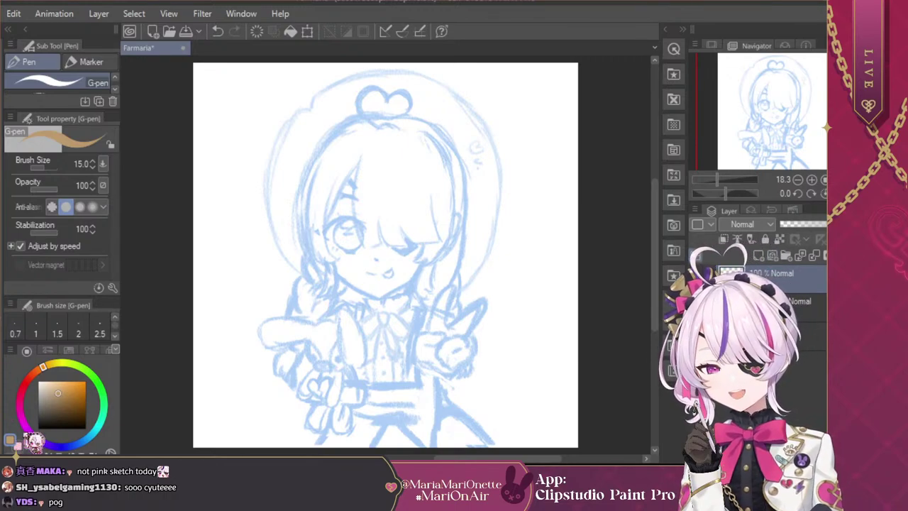
{"action": "left_click", "coordinate": [25, 385]}
{"action": "left_click_drag", "start_coordinate": [51, 391], "coordinate": [66, 359]}
{"action": "left_click", "coordinate": [20, 404]}
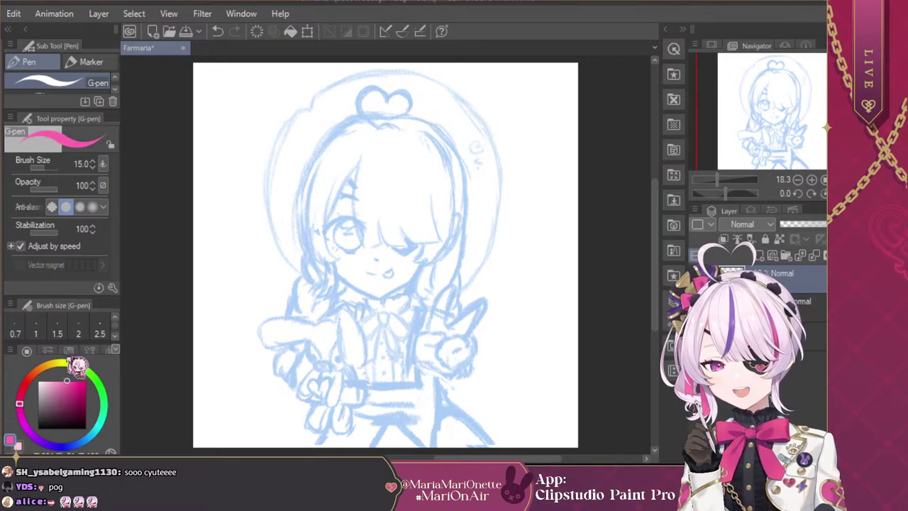
{"action": "left_click", "coordinate": [3, 211]}
{"action": "left_click", "coordinate": [100, 63]}
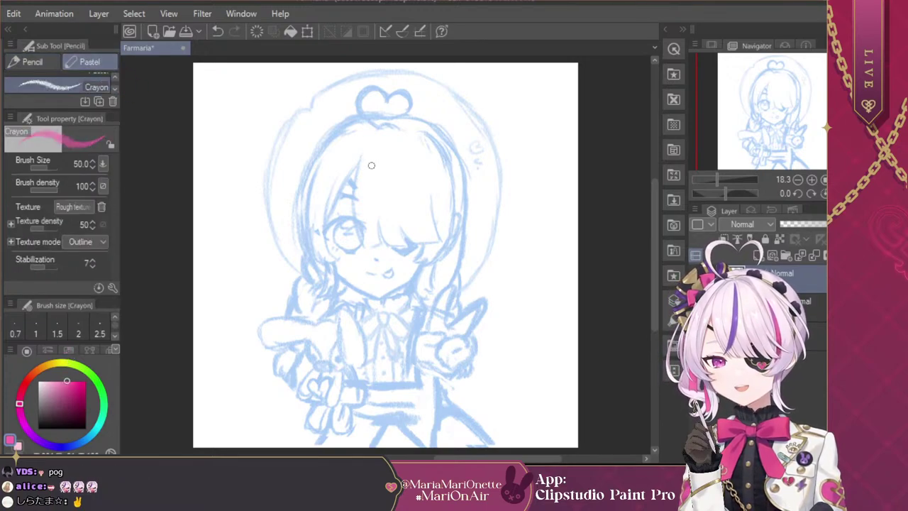
{"action": "mouse_move", "coordinate": [374, 205]}
{"action": "left_mouse_down"}
{"action": "mouse_move", "coordinate": [367, 190]}
{"action": "mouse_move", "coordinate": [430, 178]}
{"action": "left_mouse_up"}
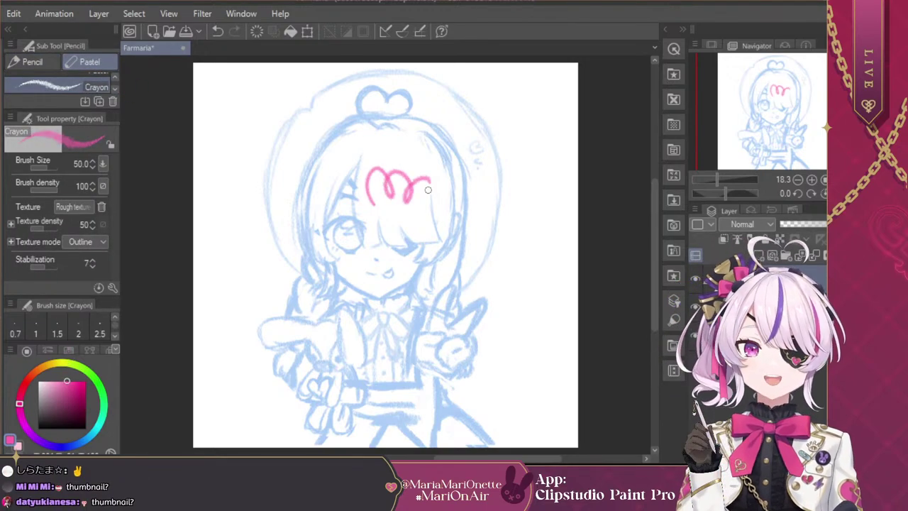
{"action": "key", "text": "ctrl+z"}
{"action": "key", "text": "ctrl+z"}
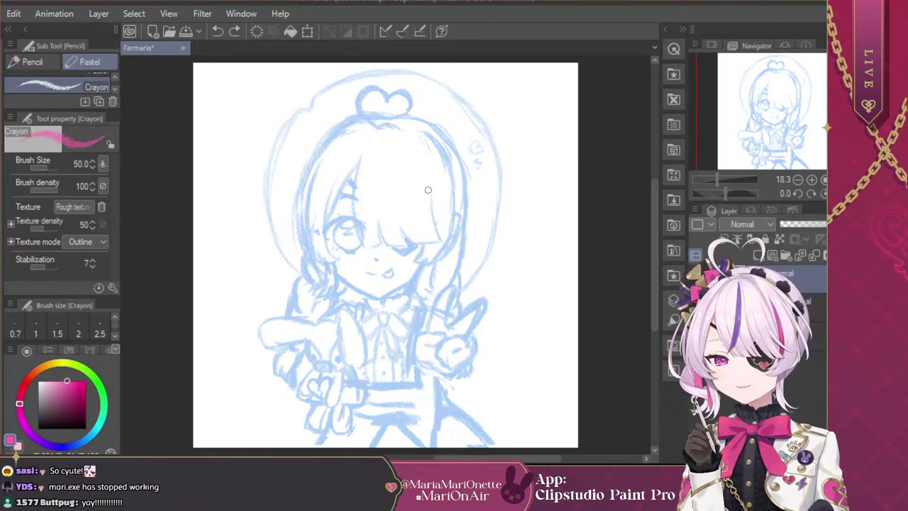
Step: Set the Crayon brush size to 30
{"action": "scroll", "coordinate": [116, 339], "scroll_direction": "down", "scroll_amount": 5}
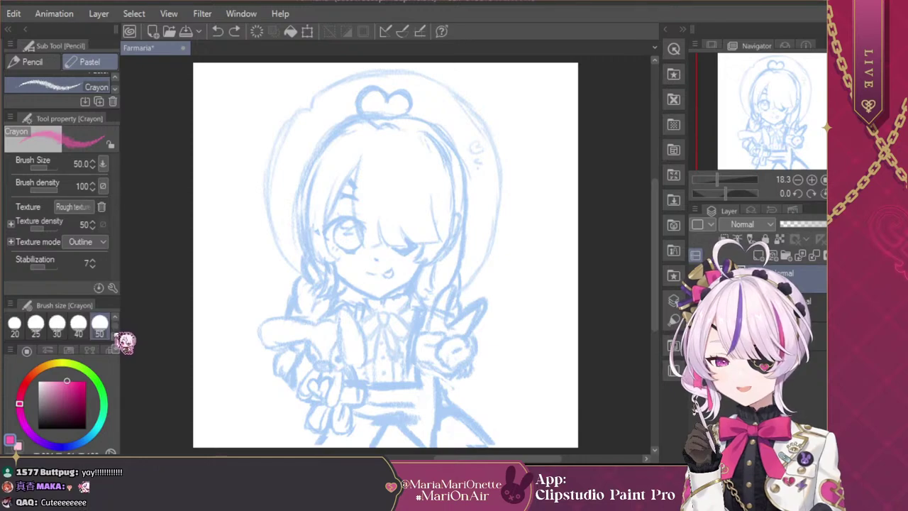
{"action": "left_click", "coordinate": [15, 324]}
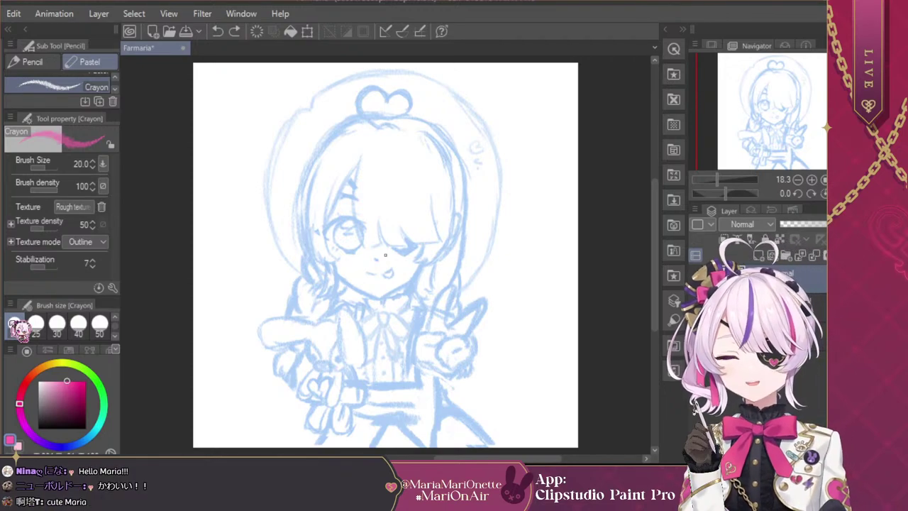
{"action": "scroll", "coordinate": [385, 255], "scroll_direction": "up", "scroll_amount": 5}
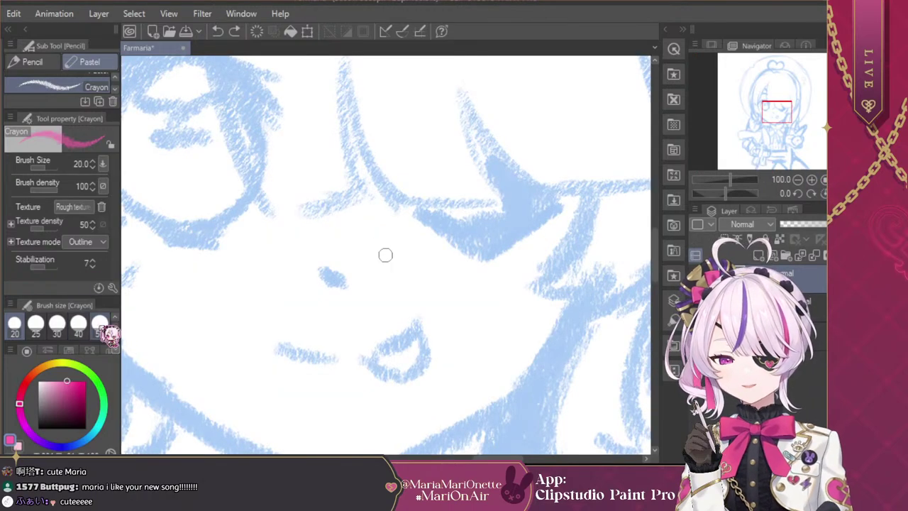
{"action": "left_click", "coordinate": [100, 325]}
{"action": "left_click", "coordinate": [57, 325]}
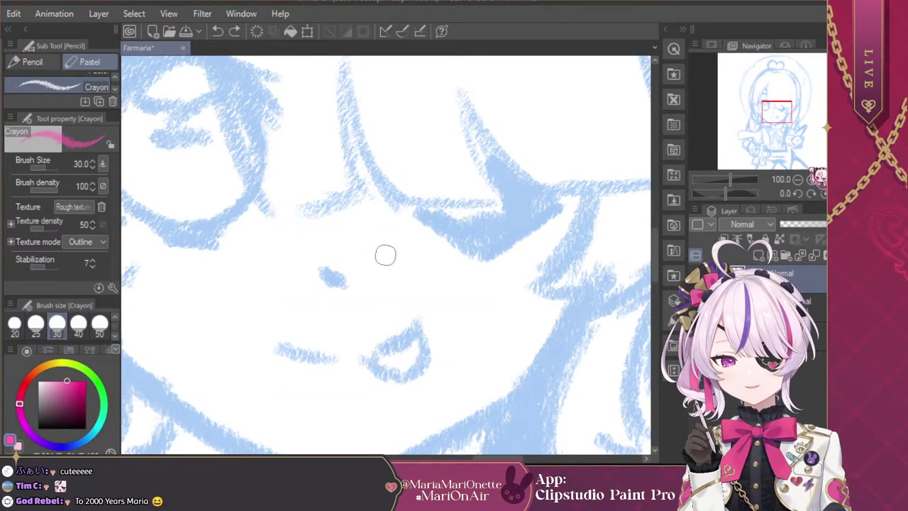
Step: Draw one long curved pink line for the left edge of the bangs, from the parting down across the open eye
{"action": "left_click", "coordinate": [798, 179]}
{"action": "left_click", "coordinate": [797, 179]}
{"action": "left_click_drag", "start_coordinate": [778, 123], "coordinate": [766, 90]}
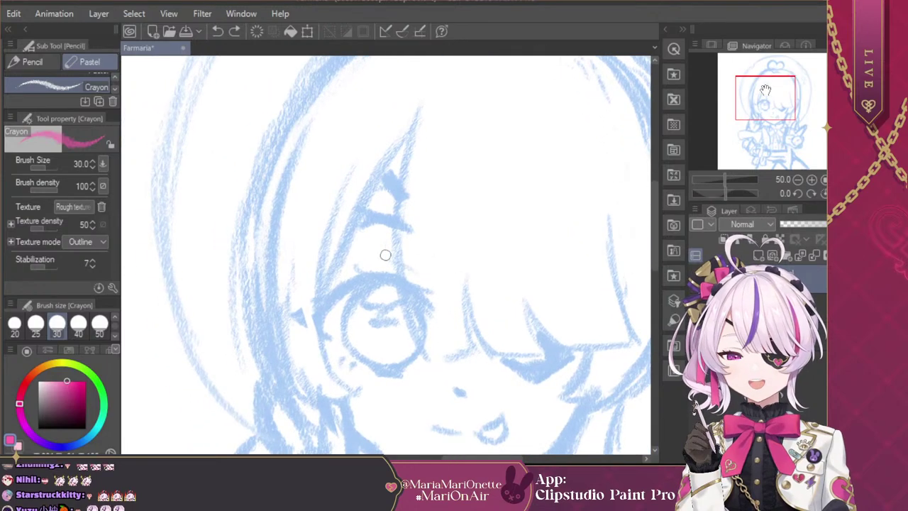
{"action": "left_click_drag", "start_coordinate": [419, 108], "coordinate": [394, 210]}
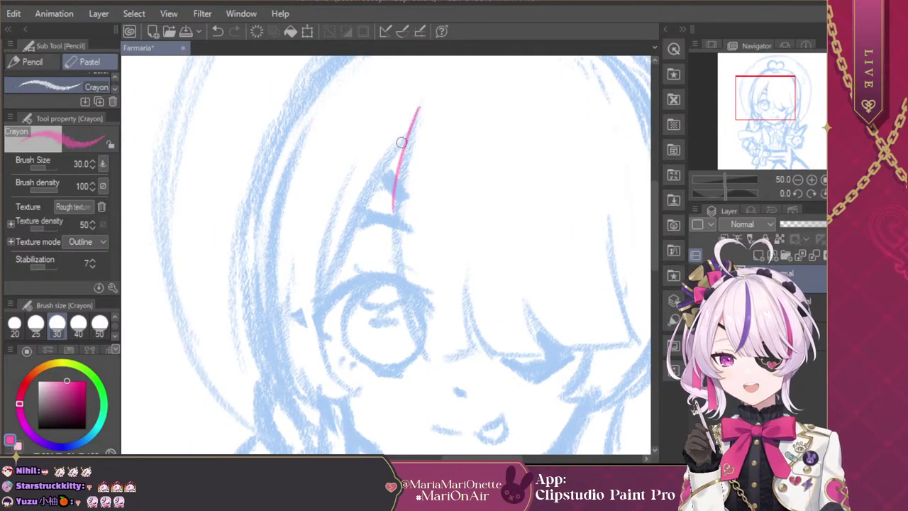
{"action": "key", "text": "ctrl+z"}
{"action": "left_click_drag", "start_coordinate": [416, 113], "coordinate": [394, 196]}
{"action": "key", "text": "ctrl+z"}
{"action": "mouse_move", "coordinate": [424, 98]}
{"action": "left_mouse_down"}
{"action": "mouse_move", "coordinate": [408, 136]}
{"action": "mouse_move", "coordinate": [393, 252]}
{"action": "mouse_move", "coordinate": [403, 310]}
{"action": "mouse_move", "coordinate": [427, 357]}
{"action": "left_mouse_up"}
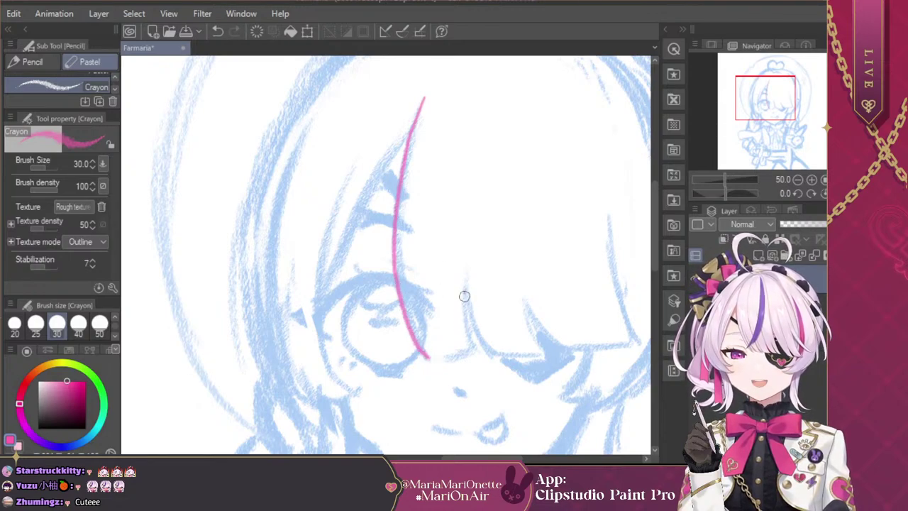
Step: Trace the two pointed gaps between the strands along the lower edge of the bangs
{"action": "left_click_drag", "start_coordinate": [464, 294], "coordinate": [487, 351]}
{"action": "mouse_move", "coordinate": [466, 306]}
{"action": "left_mouse_down"}
{"action": "mouse_move", "coordinate": [481, 349]}
{"action": "mouse_move", "coordinate": [455, 355]}
{"action": "mouse_move", "coordinate": [476, 338]}
{"action": "mouse_move", "coordinate": [455, 356]}
{"action": "mouse_move", "coordinate": [480, 353]}
{"action": "left_mouse_up"}
{"action": "key", "text": "ctrl+z"}
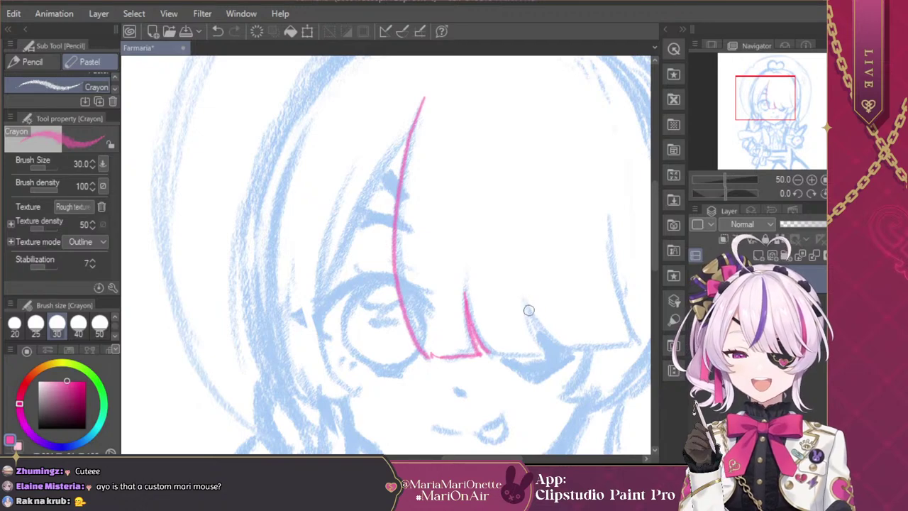
{"action": "left_click_drag", "start_coordinate": [525, 304], "coordinate": [547, 356]}
{"action": "mouse_move", "coordinate": [524, 301]}
{"action": "left_mouse_down"}
{"action": "mouse_move", "coordinate": [558, 342]}
{"action": "mouse_move", "coordinate": [579, 348]}
{"action": "left_mouse_up"}
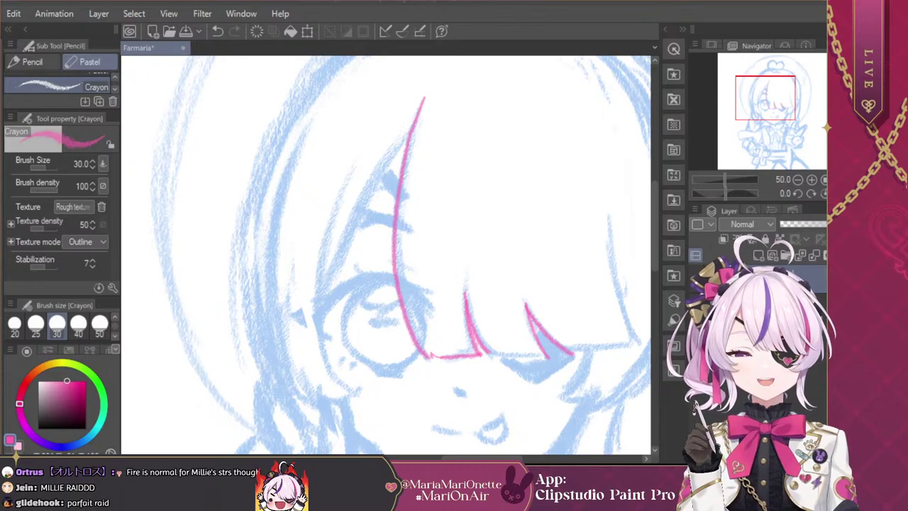
Step: Draw the right edge of the bangs as one curved stroke down to the outer tip
{"action": "left_click_drag", "start_coordinate": [607, 216], "coordinate": [636, 333]}
{"action": "key", "text": "ctrl+z"}
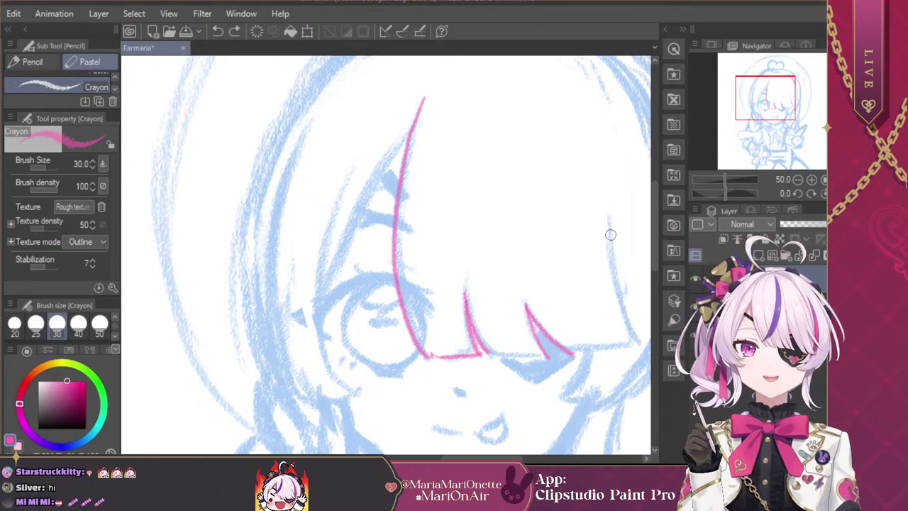
{"action": "left_click_drag", "start_coordinate": [607, 217], "coordinate": [616, 291]}
{"action": "key", "text": "ctrl+z"}
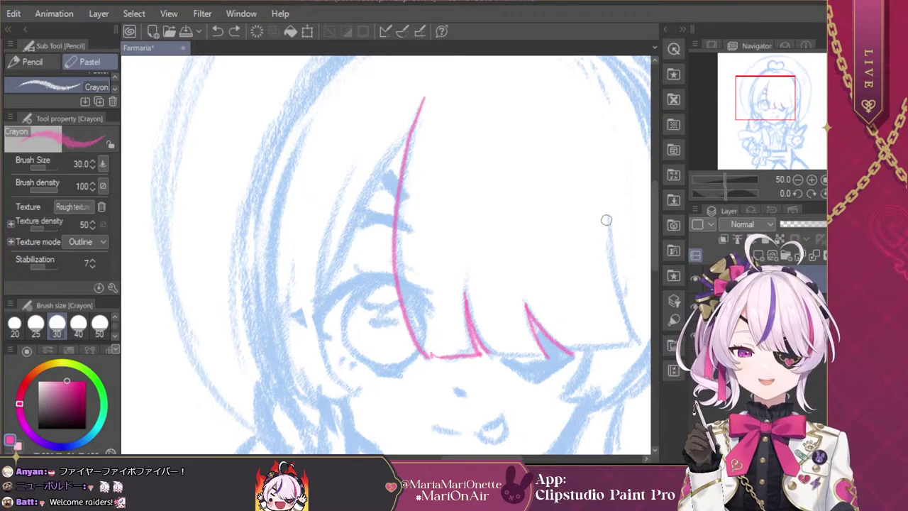
{"action": "mouse_move", "coordinate": [608, 212]}
{"action": "left_mouse_down"}
{"action": "mouse_move", "coordinate": [612, 283]}
{"action": "mouse_move", "coordinate": [635, 342]}
{"action": "left_mouse_up"}
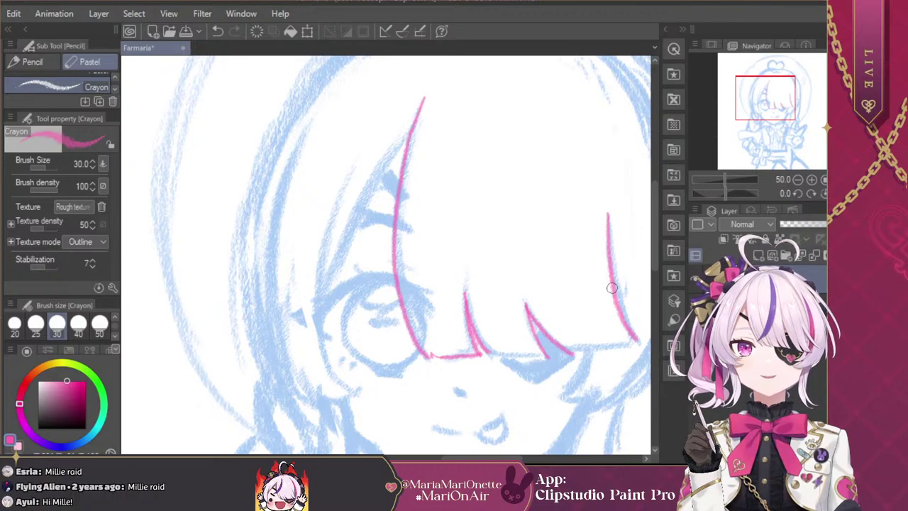
Step: Close the lower edge of the bangs by joining the strand tips with short, nearly horizontal pink strokes
{"action": "left_click", "coordinate": [798, 181]}
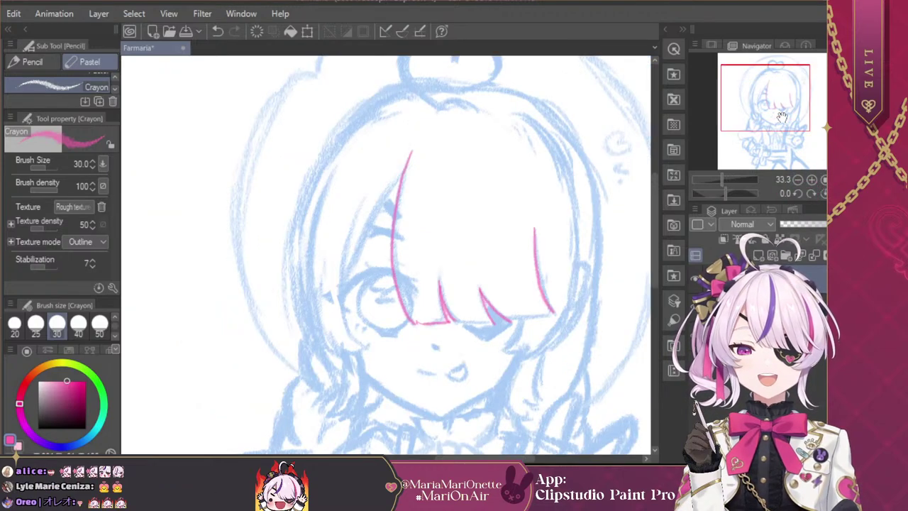
{"action": "left_click_drag", "start_coordinate": [781, 117], "coordinate": [800, 118]}
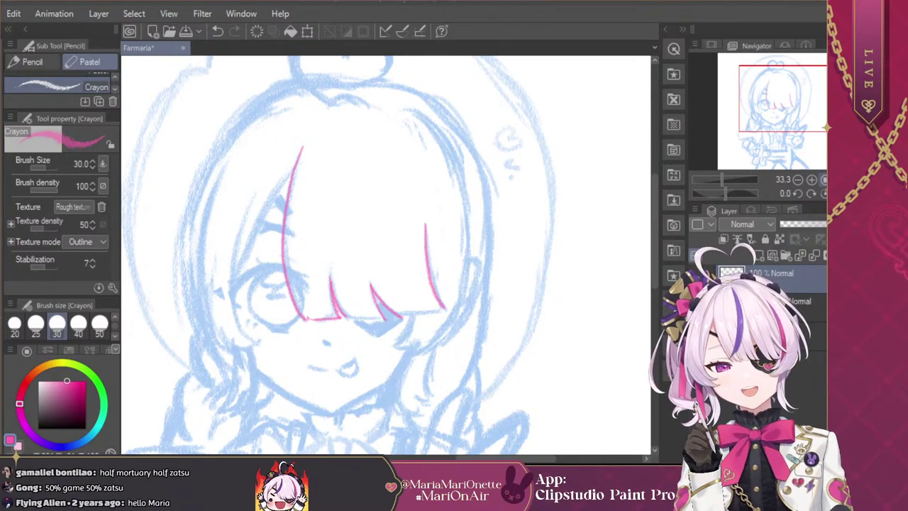
{"action": "left_click", "coordinate": [822, 179]}
{"action": "left_click_drag", "start_coordinate": [788, 102], "coordinate": [783, 107]}
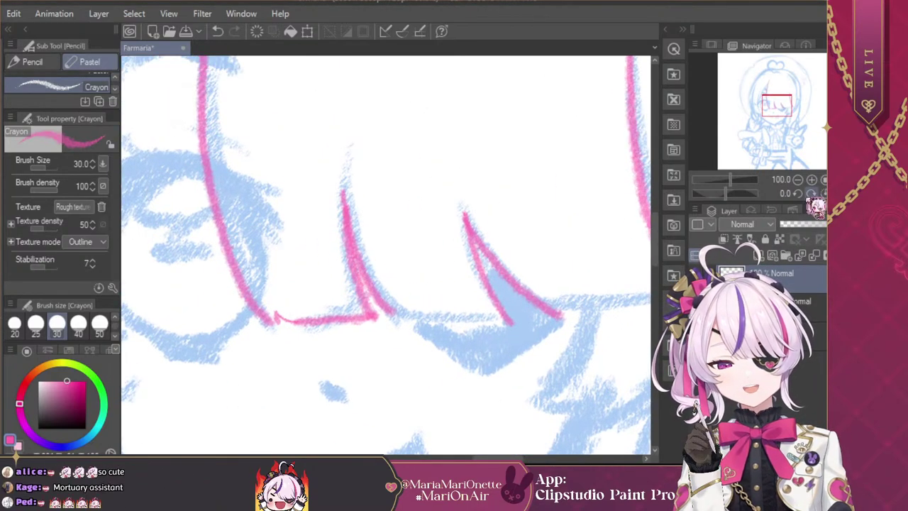
{"action": "left_click", "coordinate": [798, 180]}
{"action": "left_click", "coordinate": [798, 180]}
{"action": "left_click", "coordinate": [797, 180]}
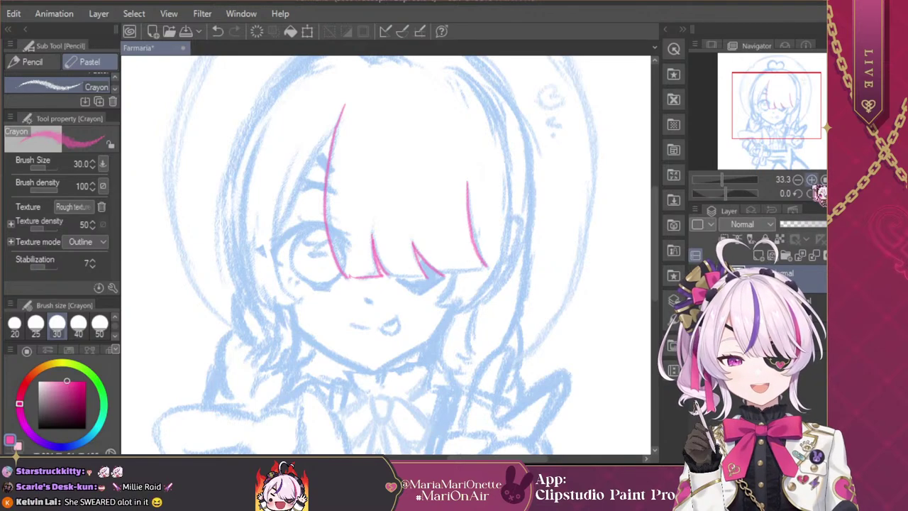
{"action": "key", "text": "ctrl+plus"}
{"action": "left_click_drag", "start_coordinate": [530, 264], "coordinate": [543, 274]}
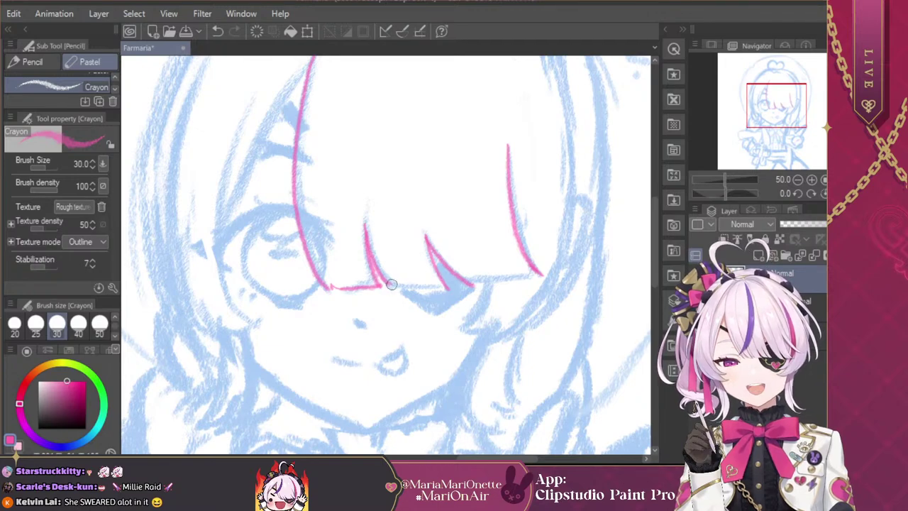
{"action": "left_click_drag", "start_coordinate": [387, 285], "coordinate": [453, 283]}
{"action": "key", "text": "ctrl+z"}
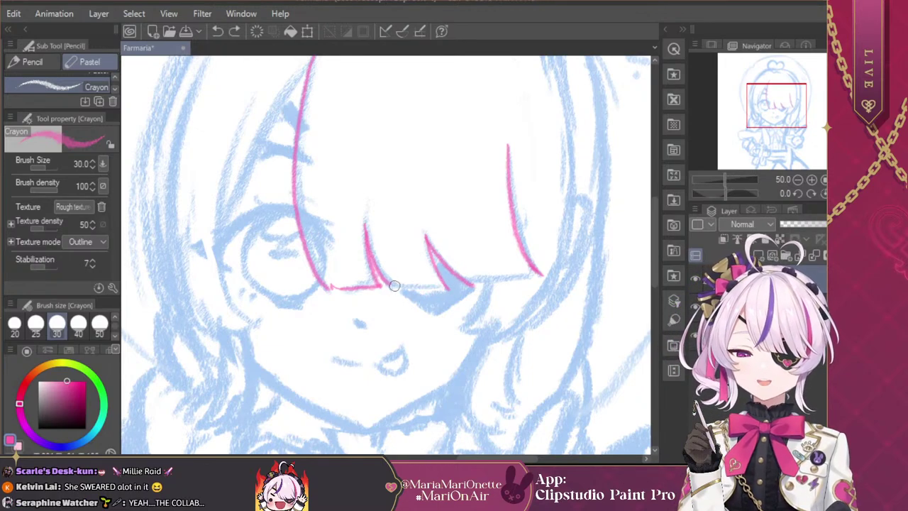
{"action": "left_click_drag", "start_coordinate": [392, 286], "coordinate": [487, 281]}
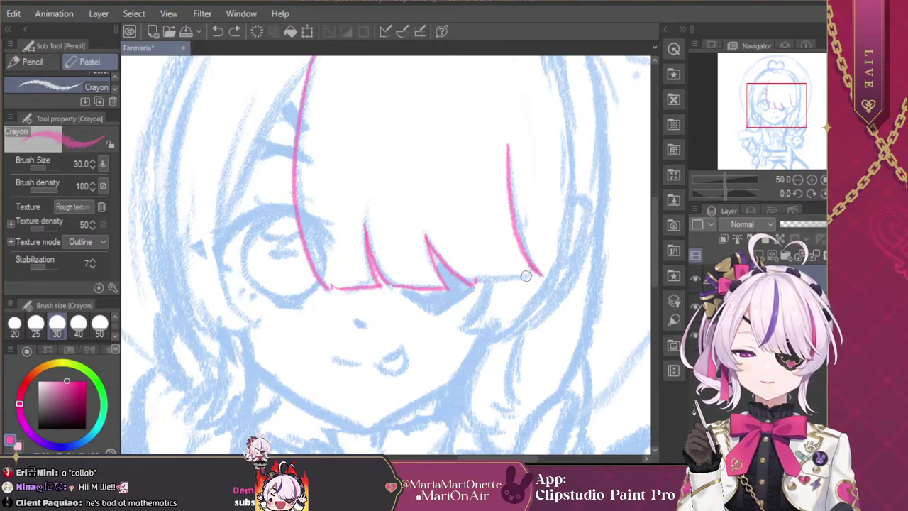
{"action": "left_click_drag", "start_coordinate": [541, 273], "coordinate": [482, 282]}
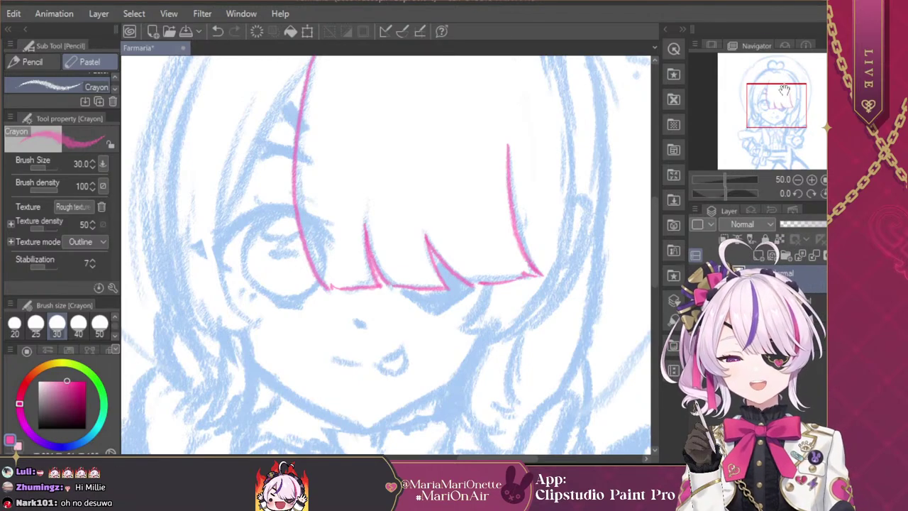
Step: Draw a diagonal hair line from the parting past the eyebrow to the outer corner of the open eye
{"action": "left_click_drag", "start_coordinate": [781, 101], "coordinate": [772, 93]}
{"action": "left_click_drag", "start_coordinate": [392, 129], "coordinate": [320, 239]}
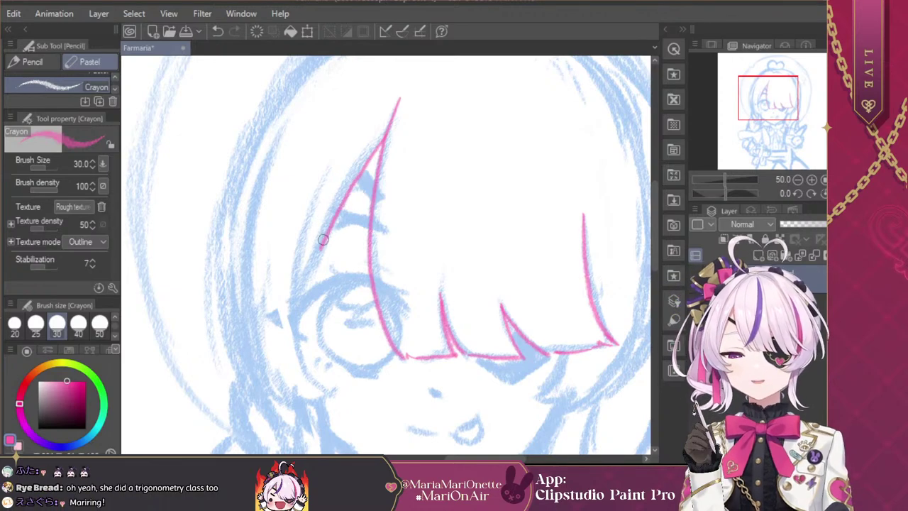
{"action": "mouse_move", "coordinate": [389, 132]}
{"action": "left_mouse_down"}
{"action": "mouse_move", "coordinate": [342, 200]}
{"action": "mouse_move", "coordinate": [297, 305]}
{"action": "left_mouse_up"}
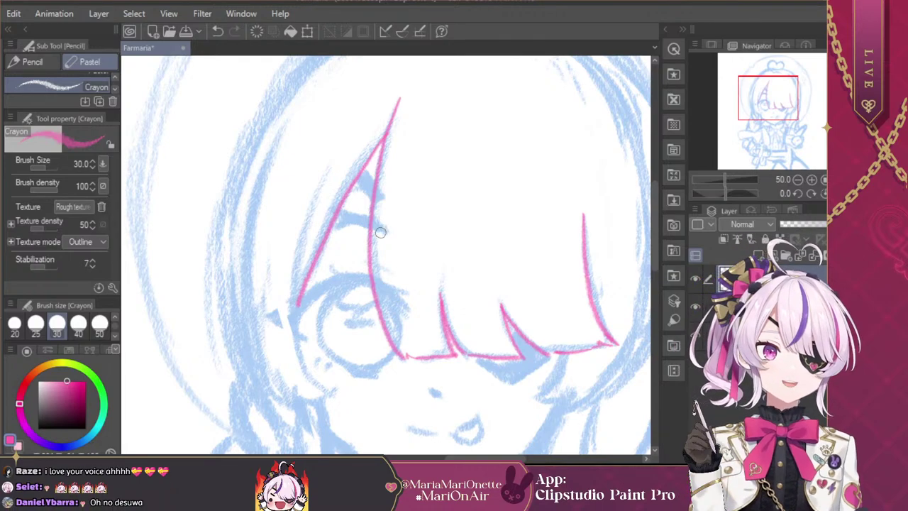
Step: Draw the curved side lock beside the open eye, running from above the eyebrow down to the cheek
{"action": "left_click_drag", "start_coordinate": [327, 170], "coordinate": [300, 288]}
{"action": "key", "text": "ctrl+z"}
{"action": "mouse_move", "coordinate": [331, 169]}
{"action": "left_mouse_down"}
{"action": "mouse_move", "coordinate": [298, 256]}
{"action": "mouse_move", "coordinate": [295, 295]}
{"action": "mouse_move", "coordinate": [301, 365]}
{"action": "mouse_move", "coordinate": [313, 388]}
{"action": "mouse_move", "coordinate": [332, 393]}
{"action": "mouse_move", "coordinate": [300, 354]}
{"action": "mouse_move", "coordinate": [293, 289]}
{"action": "mouse_move", "coordinate": [301, 244]}
{"action": "mouse_move", "coordinate": [350, 156]}
{"action": "left_mouse_up"}
{"action": "key", "text": "ctrl+z"}
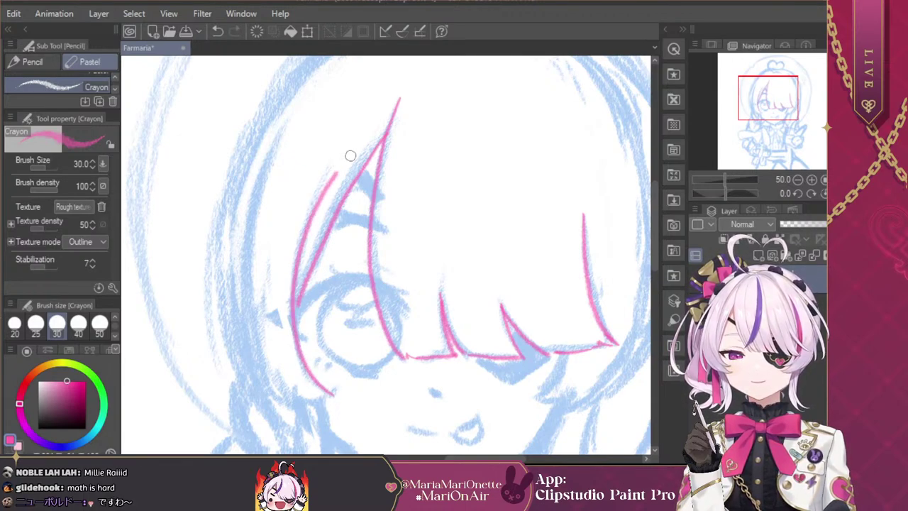
{"action": "left_click_drag", "start_coordinate": [304, 296], "coordinate": [293, 335]}
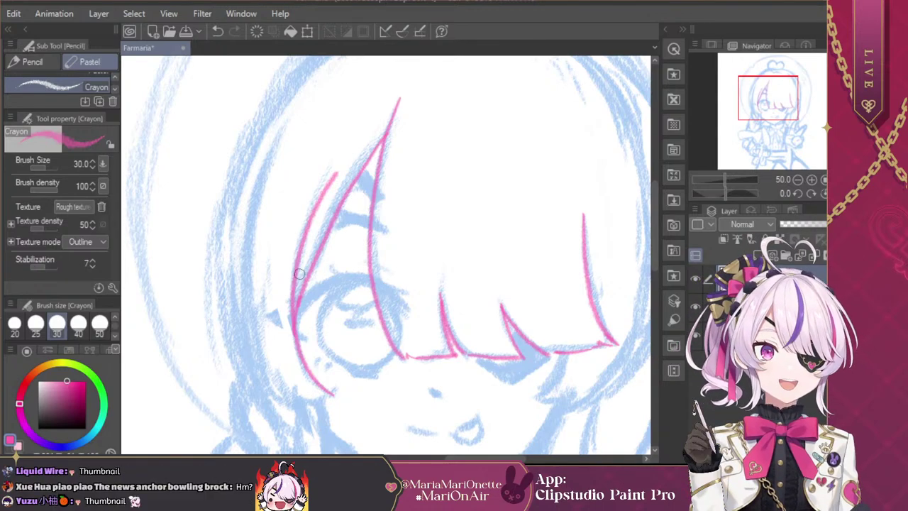
Step: Draw the small pointed hair lock beneath the outer tip of the bangs, ending in a short forked tip at the cheek
{"action": "left_click_drag", "start_coordinate": [767, 102], "coordinate": [771, 111]}
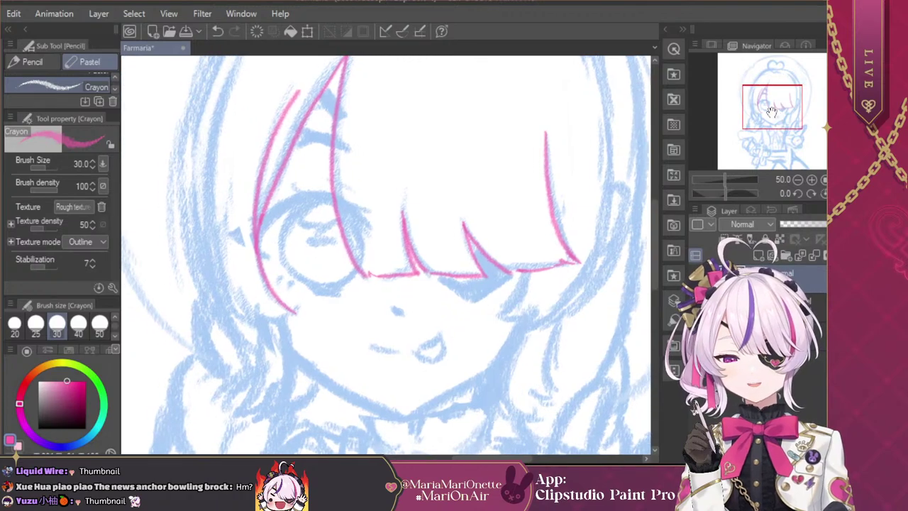
{"action": "mouse_move", "coordinate": [523, 273]}
{"action": "left_mouse_down"}
{"action": "mouse_move", "coordinate": [505, 318]}
{"action": "mouse_move", "coordinate": [539, 312]}
{"action": "left_mouse_up"}
{"action": "key", "text": "ctrl+z"}
{"action": "key", "text": "ctrl+z"}
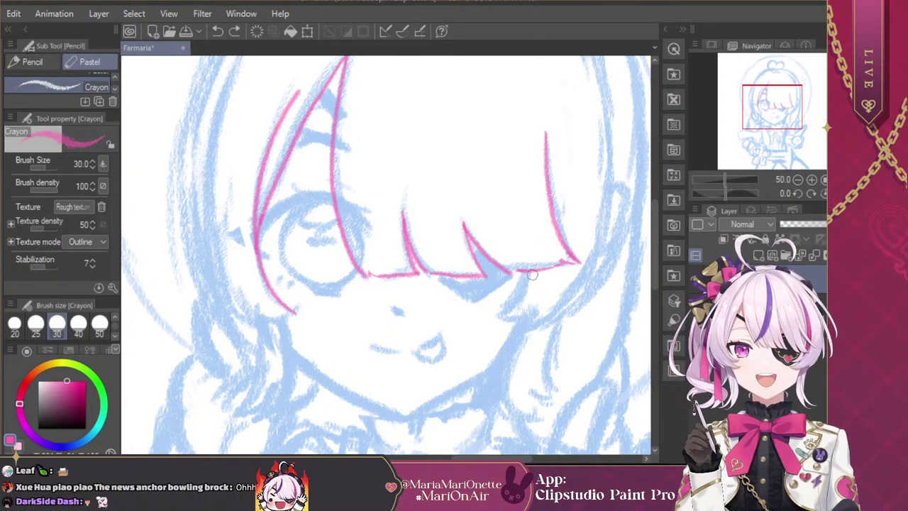
{"action": "mouse_move", "coordinate": [525, 270]}
{"action": "left_mouse_down"}
{"action": "mouse_move", "coordinate": [500, 320]}
{"action": "mouse_move", "coordinate": [517, 320]}
{"action": "left_mouse_up"}
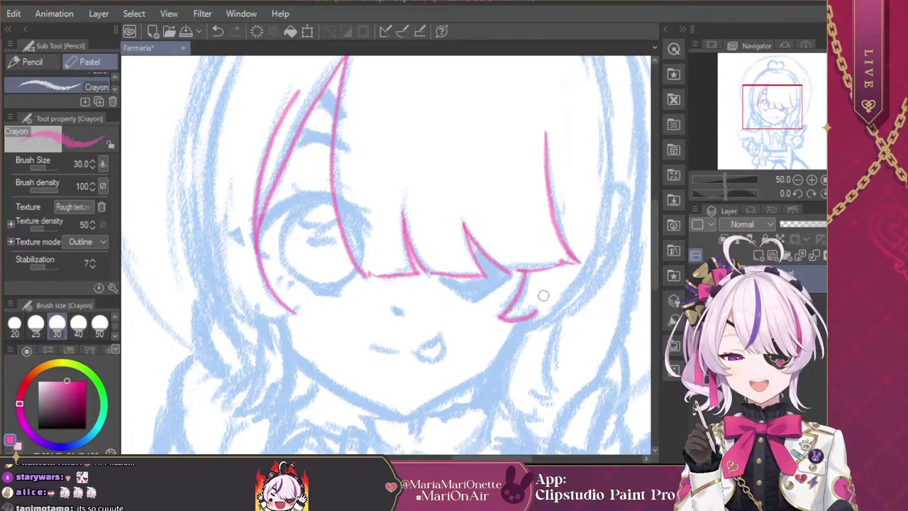
{"action": "key", "text": "ctrl+z"}
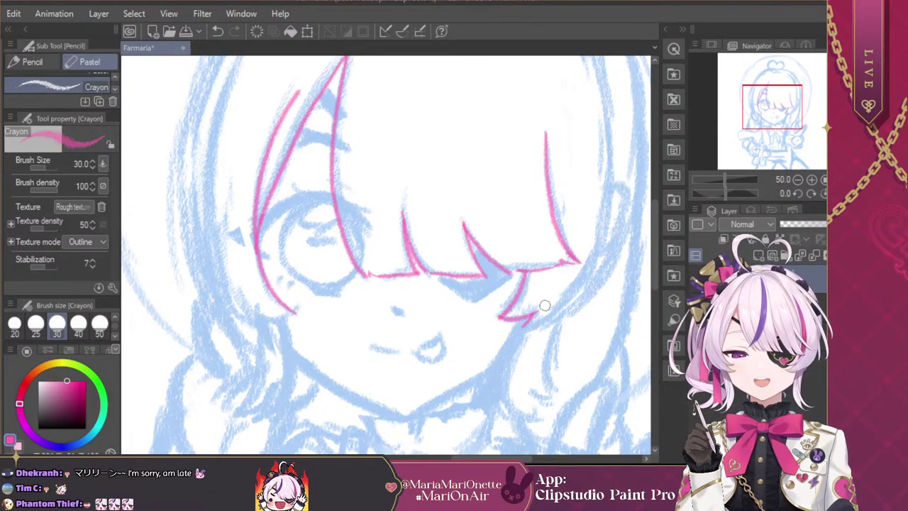
{"action": "mouse_move", "coordinate": [535, 313]}
{"action": "left_mouse_down"}
{"action": "mouse_move", "coordinate": [518, 329]}
{"action": "mouse_move", "coordinate": [551, 323]}
{"action": "left_mouse_up"}
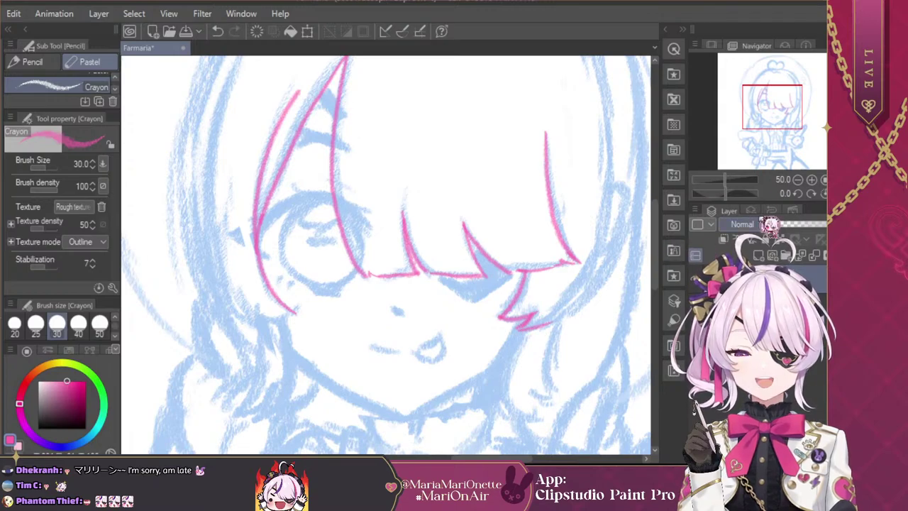
{"action": "key", "text": "ctrl+z"}
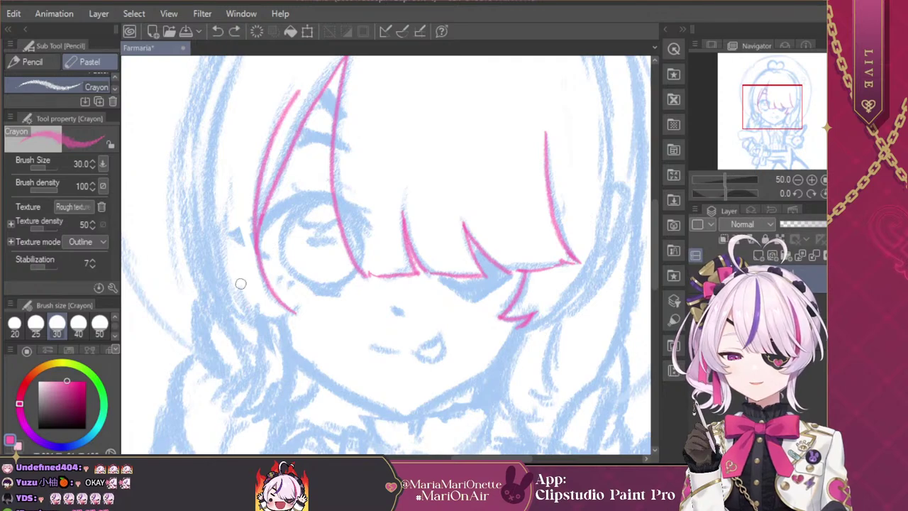
Step: Close the lower end of the side lock beside the open eye with a curved stroke and a short strand
{"action": "mouse_move", "coordinate": [239, 299]}
{"action": "left_mouse_down"}
{"action": "mouse_move", "coordinate": [264, 319]}
{"action": "mouse_move", "coordinate": [292, 305]}
{"action": "left_mouse_up"}
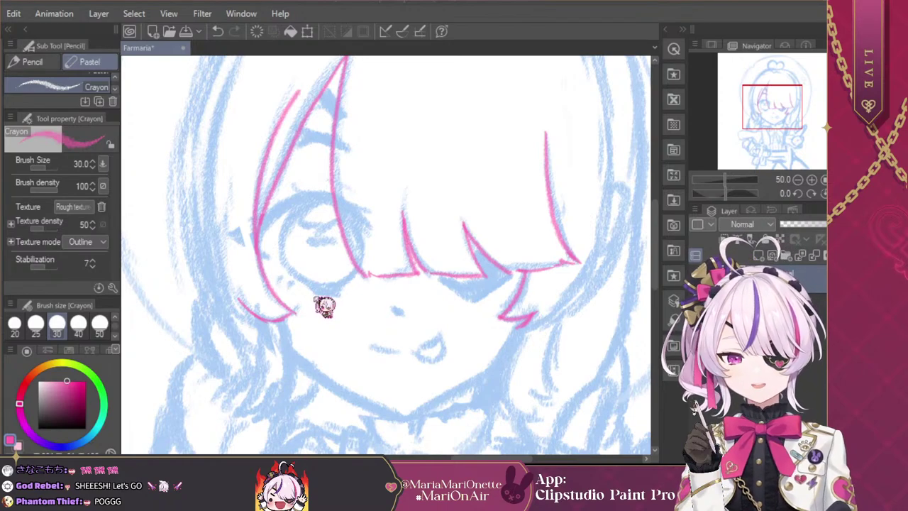
{"action": "key", "text": "ctrl+z"}
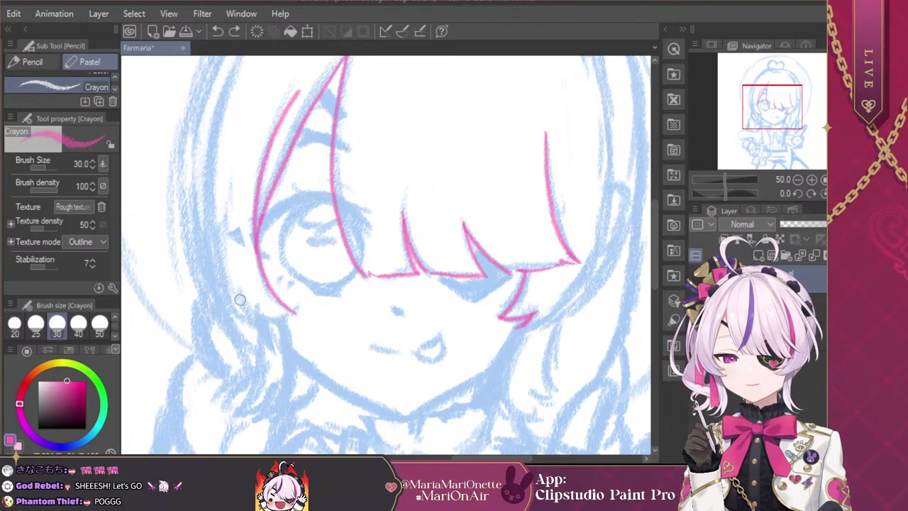
{"action": "mouse_move", "coordinate": [239, 298]}
{"action": "left_mouse_down"}
{"action": "mouse_move", "coordinate": [276, 317]}
{"action": "mouse_move", "coordinate": [294, 305]}
{"action": "left_mouse_up"}
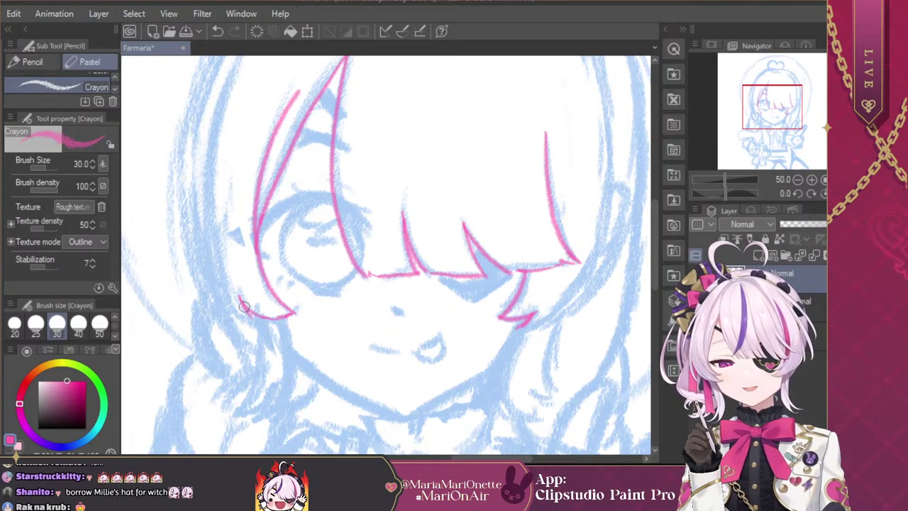
{"action": "left_click_drag", "start_coordinate": [243, 306], "coordinate": [258, 320]}
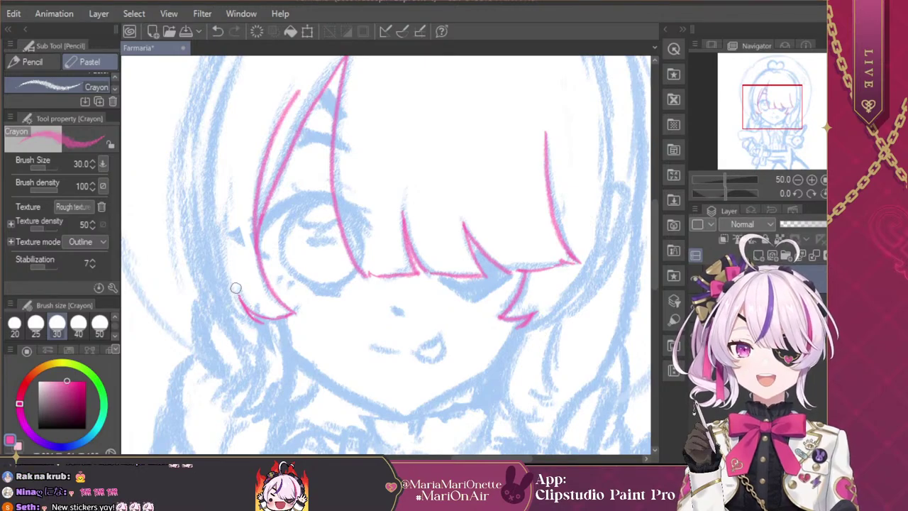
{"action": "key", "text": "ctrl+minus"}
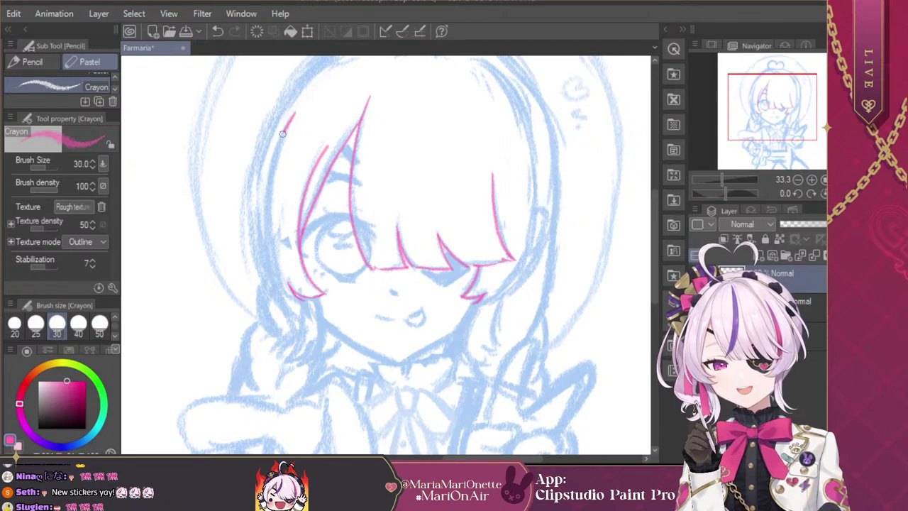
{"action": "key", "text": "ctrl+z"}
{"action": "left_click_drag", "start_coordinate": [294, 112], "coordinate": [277, 144]}
{"action": "mouse_move", "coordinate": [268, 182]}
{"action": "left_mouse_down"}
{"action": "mouse_move", "coordinate": [268, 262]}
{"action": "mouse_move", "coordinate": [278, 284]}
{"action": "mouse_move", "coordinate": [303, 289]}
{"action": "left_mouse_up"}
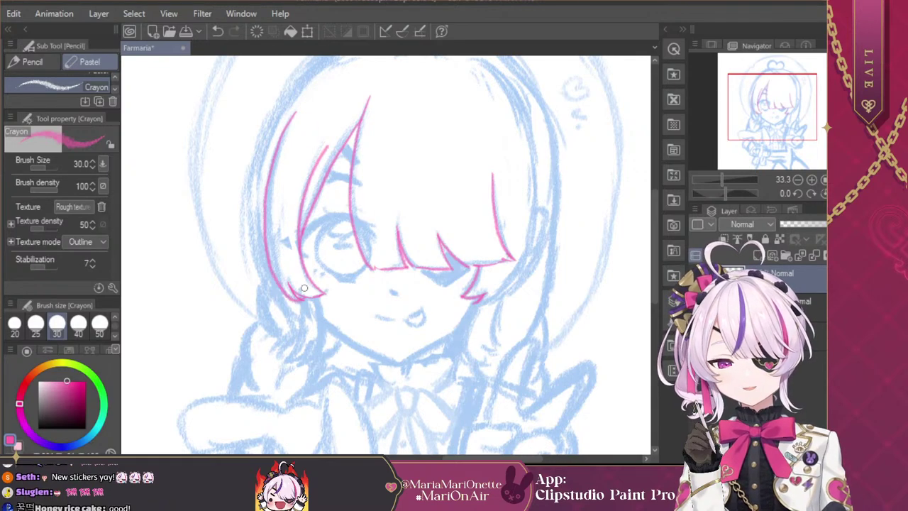
Step: Draw the outer edge of the hair beside the open eye as one long curve from the upper head down to the side lock's tip
{"action": "left_click", "coordinate": [798, 179]}
{"action": "left_click", "coordinate": [812, 180]}
{"action": "left_click", "coordinate": [811, 179]}
{"action": "left_click_drag", "start_coordinate": [786, 118], "coordinate": [770, 108]}
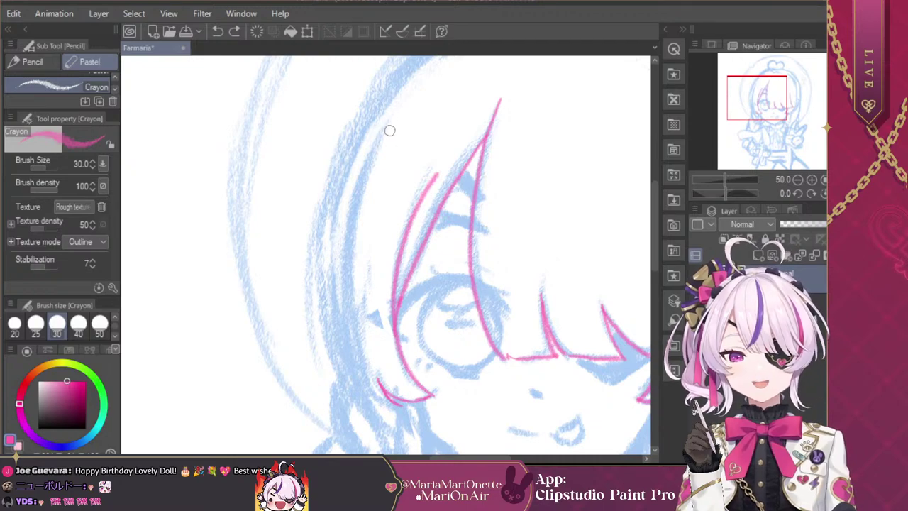
{"action": "mouse_move", "coordinate": [385, 128]}
{"action": "left_mouse_down"}
{"action": "mouse_move", "coordinate": [357, 192]}
{"action": "mouse_move", "coordinate": [344, 263]}
{"action": "mouse_move", "coordinate": [349, 322]}
{"action": "left_mouse_up"}
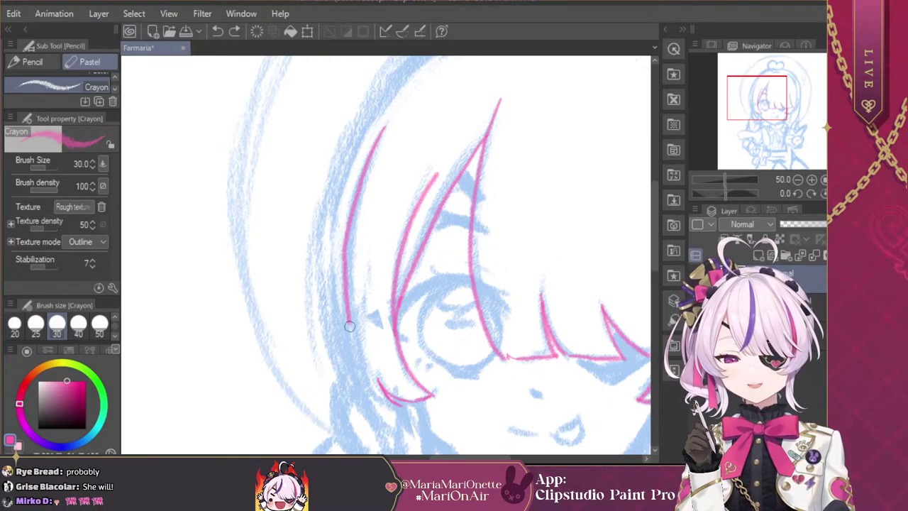
{"action": "key", "text": "ctrl+z"}
{"action": "mouse_move", "coordinate": [386, 126]}
{"action": "left_mouse_down"}
{"action": "mouse_move", "coordinate": [347, 231]}
{"action": "mouse_move", "coordinate": [347, 323]}
{"action": "mouse_move", "coordinate": [366, 379]}
{"action": "mouse_move", "coordinate": [401, 405]}
{"action": "mouse_move", "coordinate": [356, 371]}
{"action": "mouse_move", "coordinate": [346, 325]}
{"action": "mouse_move", "coordinate": [345, 253]}
{"action": "mouse_move", "coordinate": [374, 146]}
{"action": "left_mouse_up"}
{"action": "key", "text": "ctrl+z"}
{"action": "key", "text": "ctrl+z"}
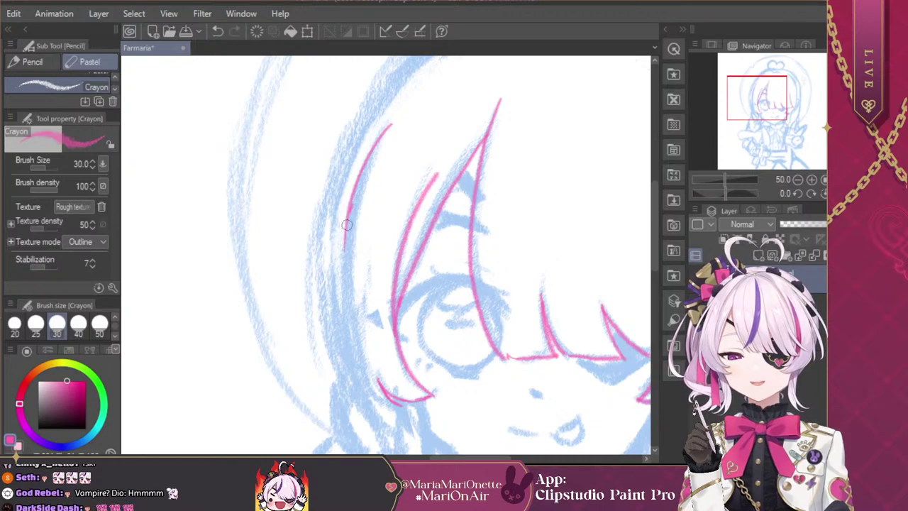
{"action": "left_click_drag", "start_coordinate": [347, 222], "coordinate": [355, 323]}
{"action": "key", "text": "ctrl+z"}
{"action": "left_click_drag", "start_coordinate": [344, 251], "coordinate": [358, 355]}
{"action": "left_click_drag", "start_coordinate": [347, 310], "coordinate": [366, 377]}
{"action": "mouse_move", "coordinate": [353, 335]}
{"action": "left_mouse_down"}
{"action": "mouse_move", "coordinate": [366, 373]}
{"action": "mouse_move", "coordinate": [347, 306]}
{"action": "mouse_move", "coordinate": [366, 385]}
{"action": "mouse_move", "coordinate": [360, 369]}
{"action": "mouse_move", "coordinate": [386, 408]}
{"action": "mouse_move", "coordinate": [366, 385]}
{"action": "mouse_move", "coordinate": [397, 407]}
{"action": "left_mouse_up"}
{"action": "key", "text": "ctrl+z"}
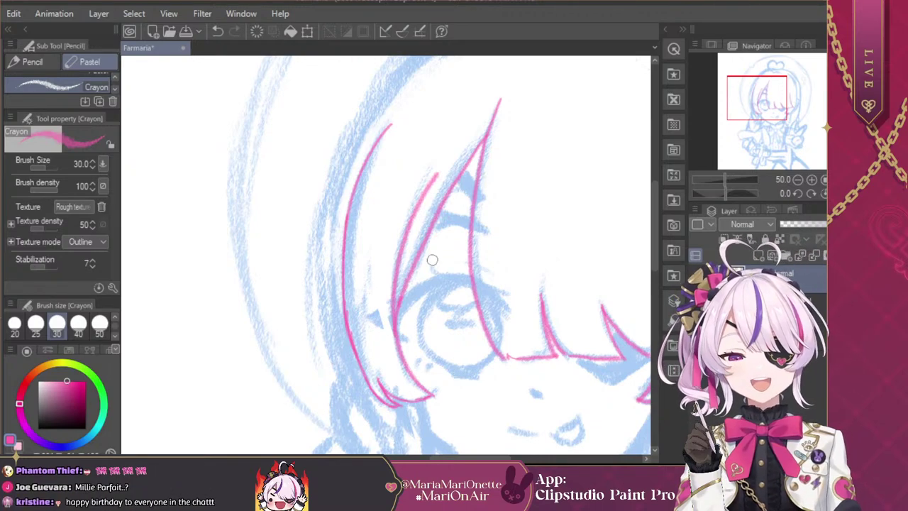
Step: Draw the open eye's thick upper lash line as two arcs from the side lock to the bangs, and fill between them
{"action": "left_click_drag", "start_coordinate": [410, 291], "coordinate": [456, 275]}
{"action": "left_click", "coordinate": [812, 180]}
{"action": "left_click", "coordinate": [798, 193]}
{"action": "left_click", "coordinate": [798, 193]}
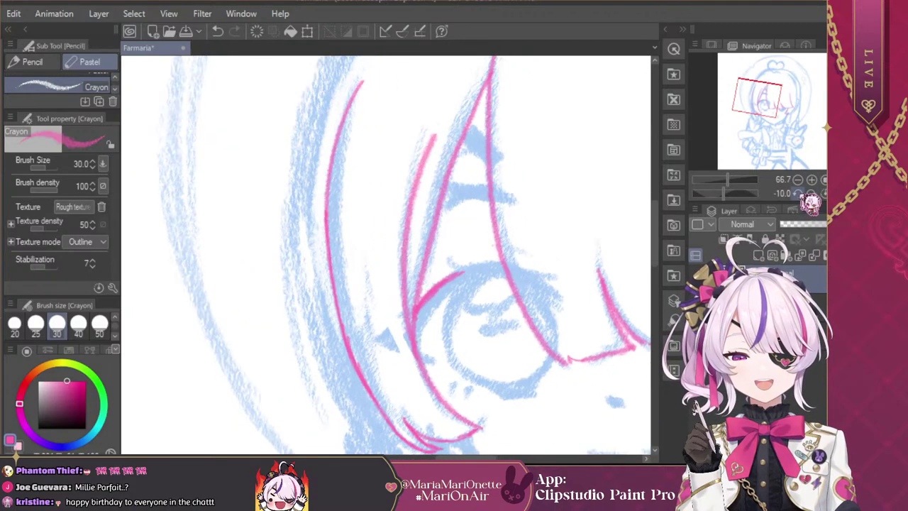
{"action": "left_click", "coordinate": [798, 193]}
{"action": "left_click", "coordinate": [799, 193]}
{"action": "left_click_drag", "start_coordinate": [458, 264], "coordinate": [515, 236]}
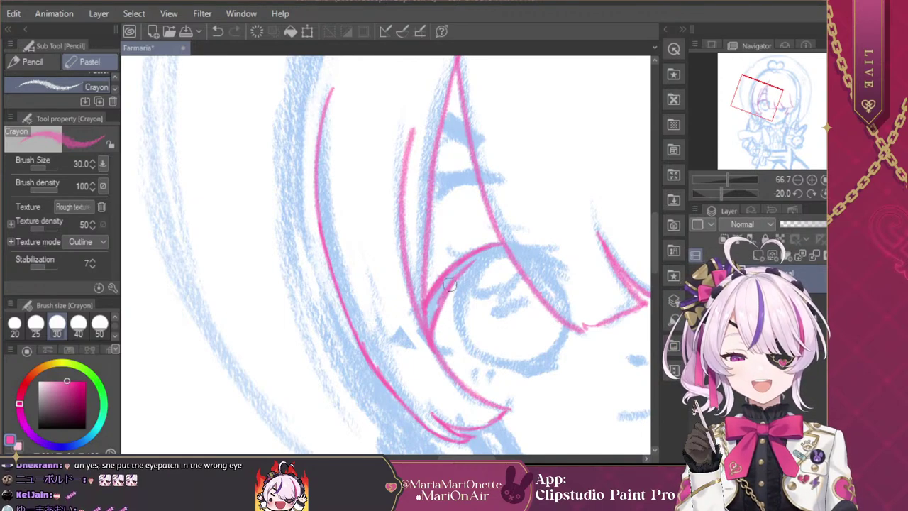
{"action": "mouse_move", "coordinate": [444, 291]}
{"action": "left_mouse_down"}
{"action": "mouse_move", "coordinate": [500, 247]}
{"action": "mouse_move", "coordinate": [473, 266]}
{"action": "mouse_move", "coordinate": [508, 249]}
{"action": "left_mouse_up"}
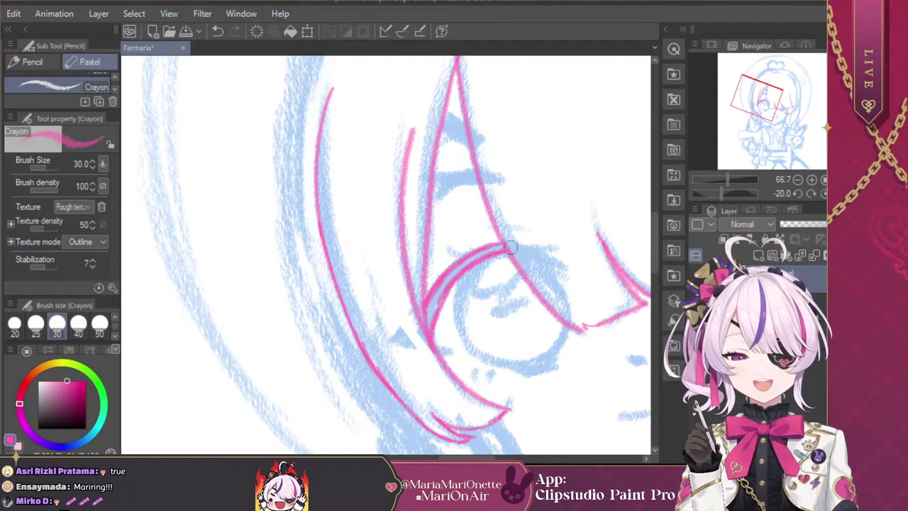
{"action": "mouse_move", "coordinate": [425, 332]}
{"action": "left_mouse_down"}
{"action": "mouse_move", "coordinate": [446, 284]}
{"action": "mouse_move", "coordinate": [429, 324]}
{"action": "mouse_move", "coordinate": [439, 290]}
{"action": "mouse_move", "coordinate": [430, 314]}
{"action": "mouse_move", "coordinate": [474, 258]}
{"action": "left_mouse_up"}
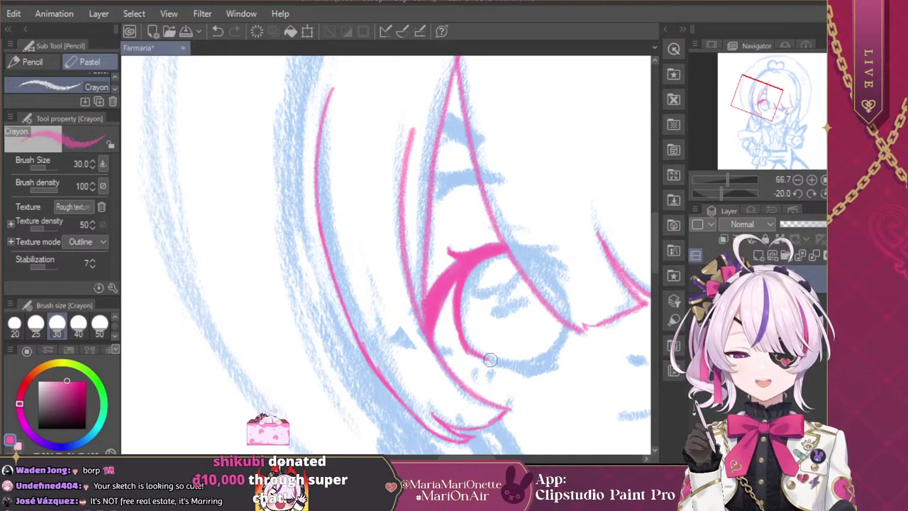
Step: Outline the open eye's iris with a curve from the upper lash around the bottom to the edge of the bangs
{"action": "key", "text": "ctrl+z"}
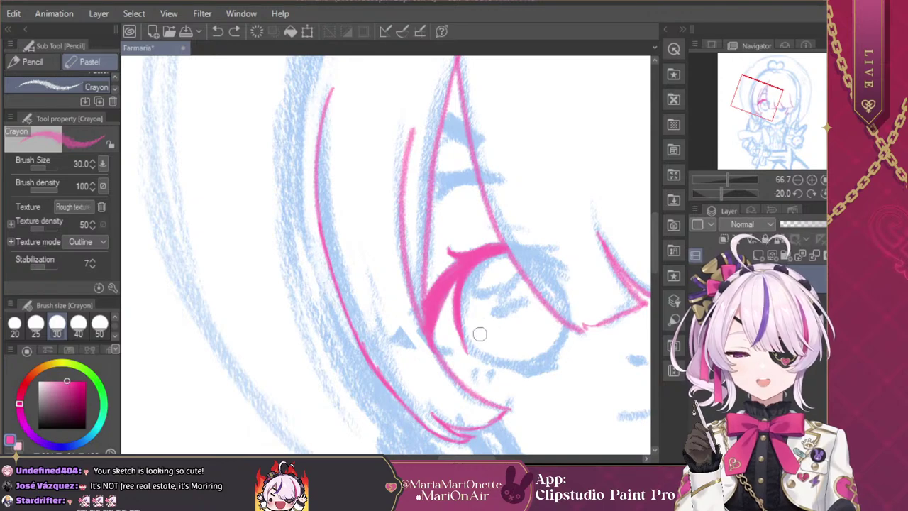
{"action": "key", "text": "ctrl+z"}
{"action": "left_click_drag", "start_coordinate": [456, 323], "coordinate": [474, 352]}
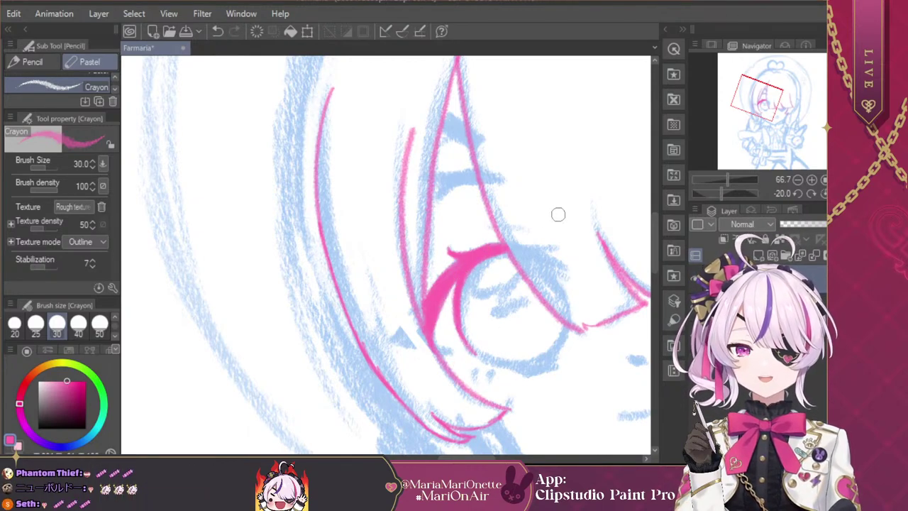
{"action": "key", "text": "ctrl+at"}
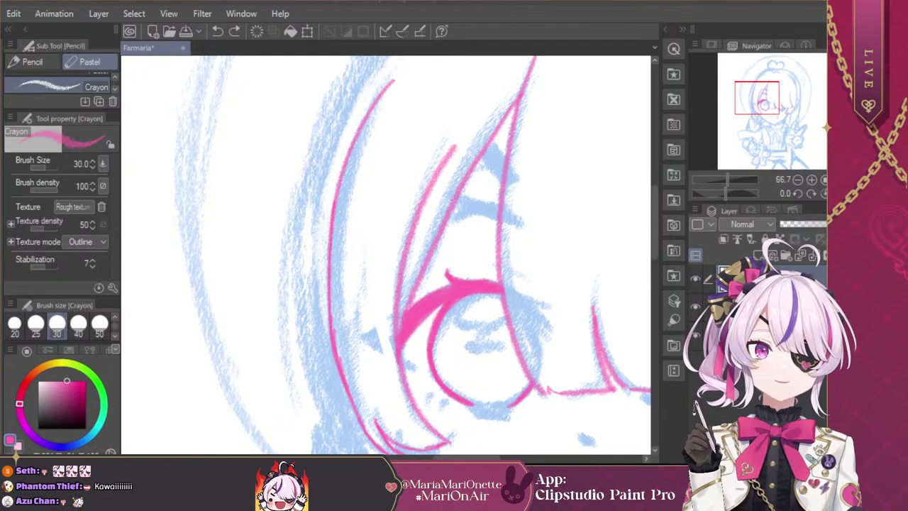
{"action": "mouse_move", "coordinate": [469, 340]}
{"action": "left_mouse_down"}
{"action": "mouse_move", "coordinate": [506, 453]}
{"action": "mouse_move", "coordinate": [436, 290]}
{"action": "left_mouse_up"}
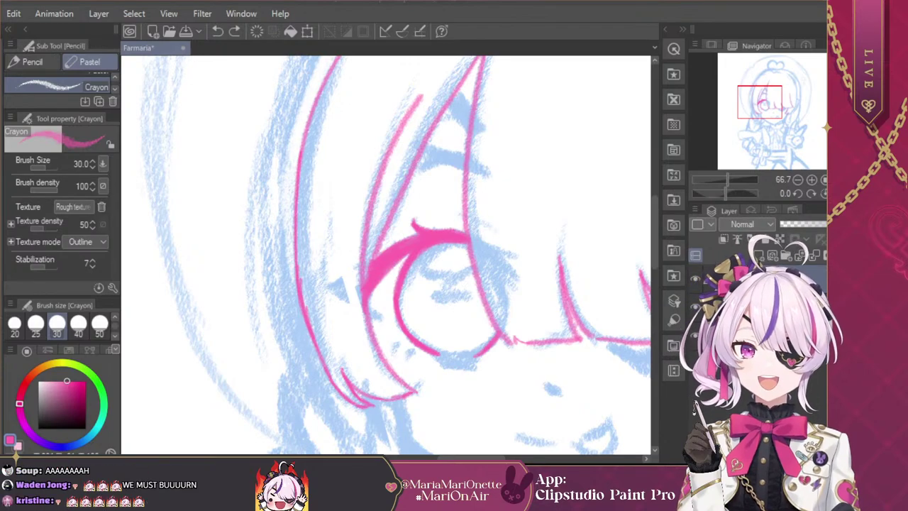
{"action": "left_click_drag", "start_coordinate": [771, 104], "coordinate": [773, 109]}
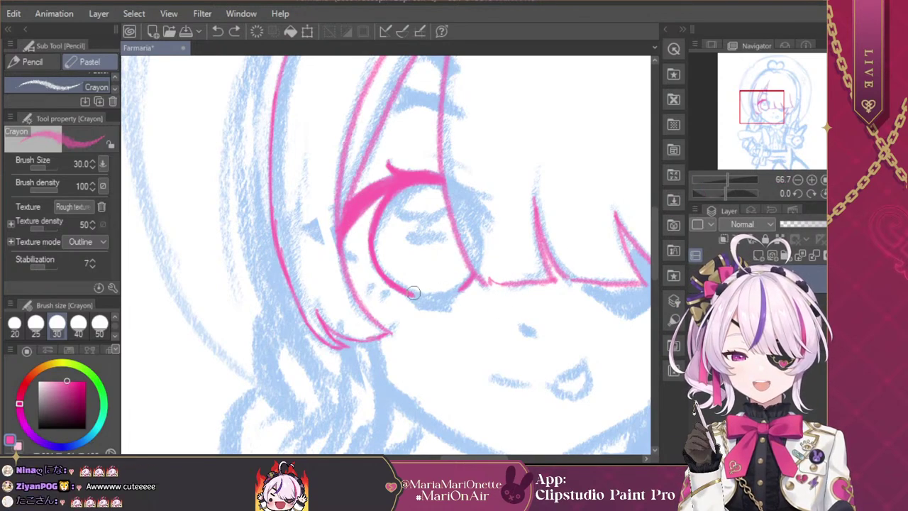
{"action": "mouse_move", "coordinate": [417, 295]}
{"action": "left_mouse_down"}
{"action": "mouse_move", "coordinate": [454, 292]}
{"action": "mouse_move", "coordinate": [441, 300]}
{"action": "mouse_move", "coordinate": [462, 286]}
{"action": "mouse_move", "coordinate": [446, 296]}
{"action": "left_mouse_up"}
{"action": "key", "text": "ctrl+z"}
{"action": "key", "text": "ctrl+z"}
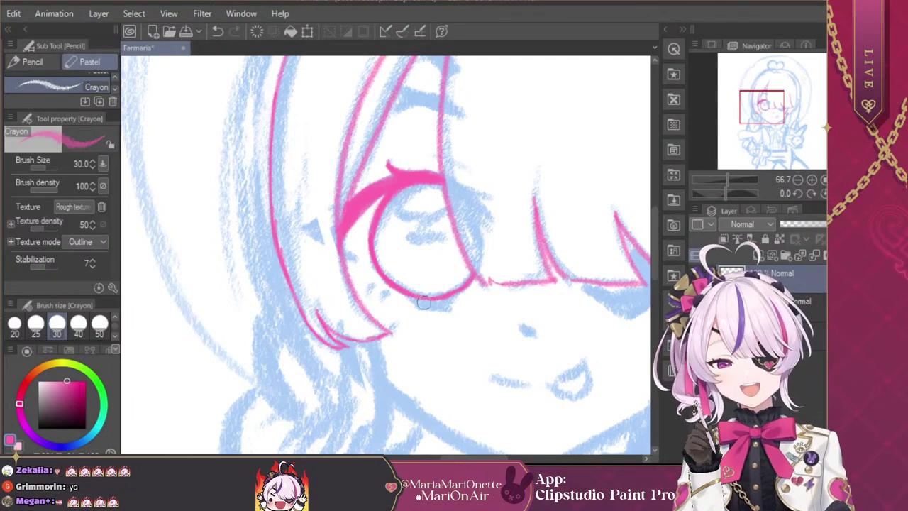
Step: Fill in the short lower lash under the iris and add the small marks below the eye's outer corner
{"action": "left_click_drag", "start_coordinate": [418, 305], "coordinate": [451, 305]}
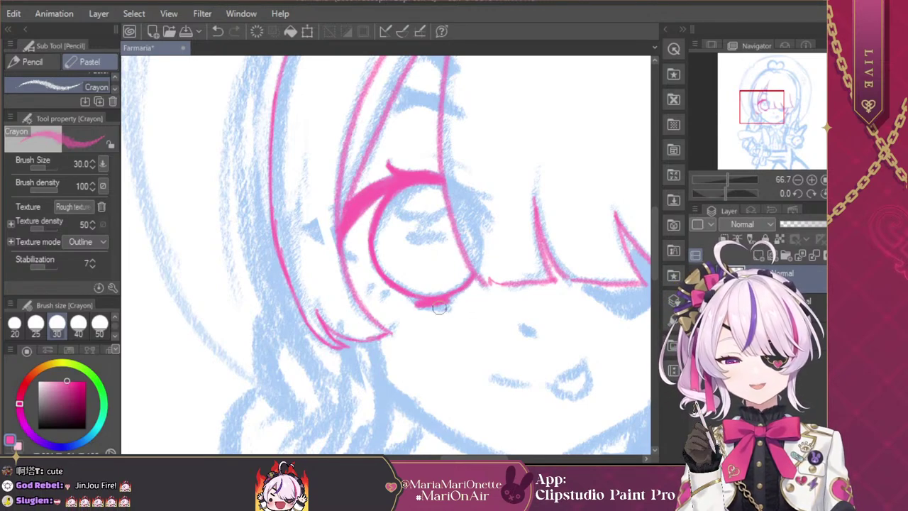
{"action": "mouse_move", "coordinate": [439, 308]}
{"action": "left_mouse_down"}
{"action": "mouse_move", "coordinate": [454, 304]}
{"action": "mouse_move", "coordinate": [442, 305]}
{"action": "left_mouse_up"}
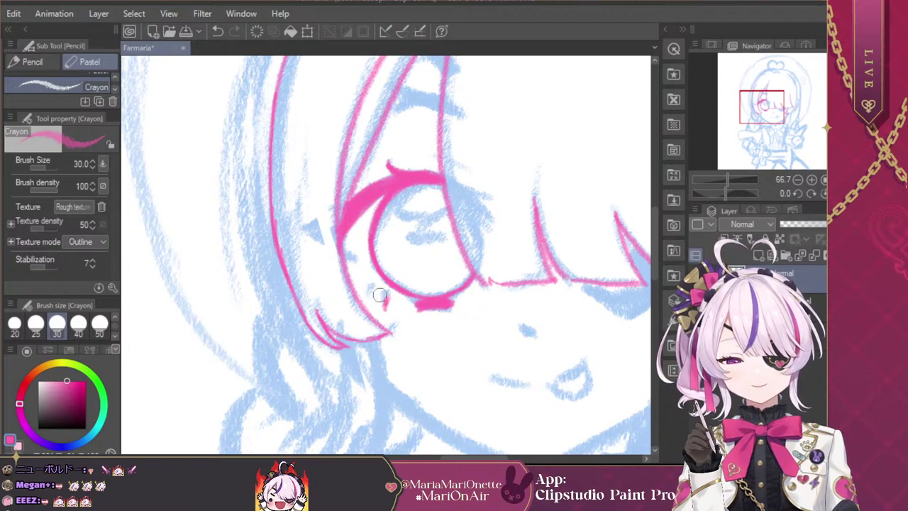
{"action": "left_click_drag", "start_coordinate": [369, 288], "coordinate": [370, 295]}
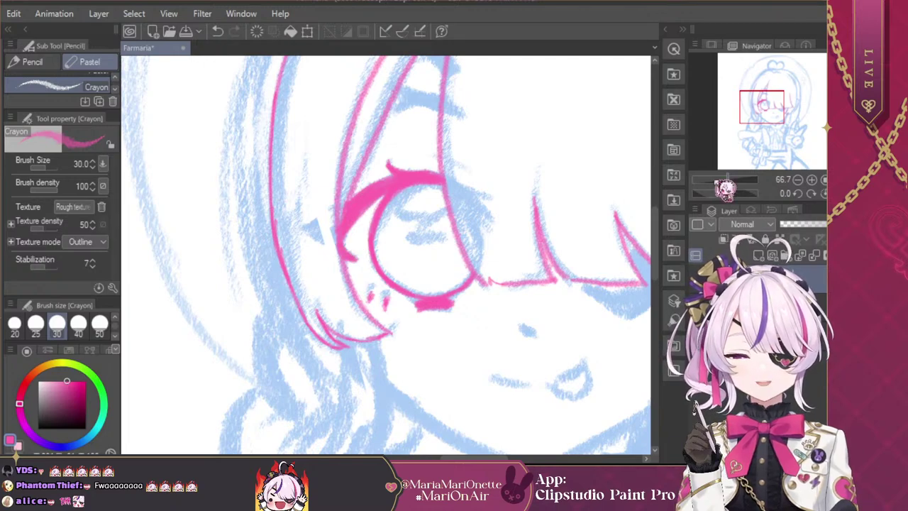
Step: Trace the eyebrow above the open eye and outline the diagonal eyepatch strap between the two hair strands
{"action": "left_click_drag", "start_coordinate": [769, 114], "coordinate": [773, 99]}
{"action": "mouse_move", "coordinate": [342, 221]}
{"action": "left_mouse_down"}
{"action": "mouse_move", "coordinate": [313, 222]}
{"action": "mouse_move", "coordinate": [365, 215]}
{"action": "mouse_move", "coordinate": [307, 221]}
{"action": "left_mouse_up"}
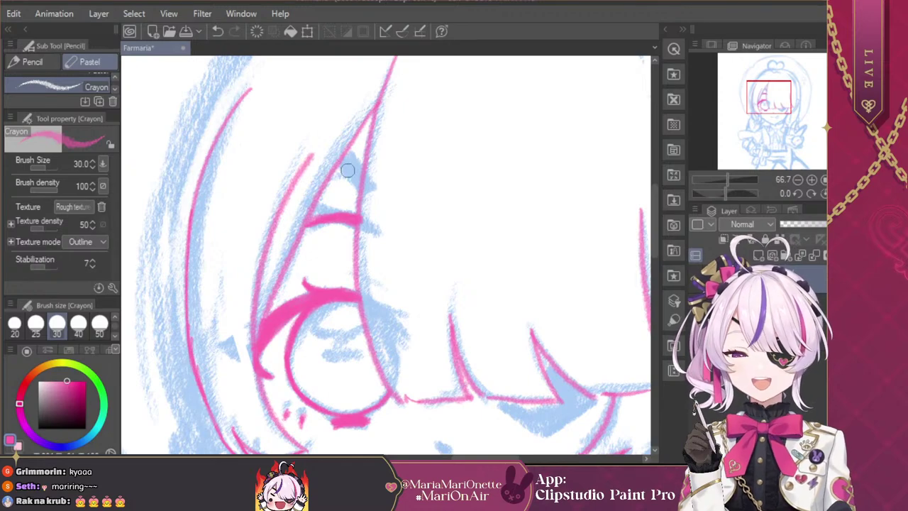
{"action": "mouse_move", "coordinate": [337, 165]}
{"action": "left_mouse_down"}
{"action": "mouse_move", "coordinate": [361, 194]}
{"action": "mouse_move", "coordinate": [348, 147]}
{"action": "mouse_move", "coordinate": [364, 167]}
{"action": "left_mouse_up"}
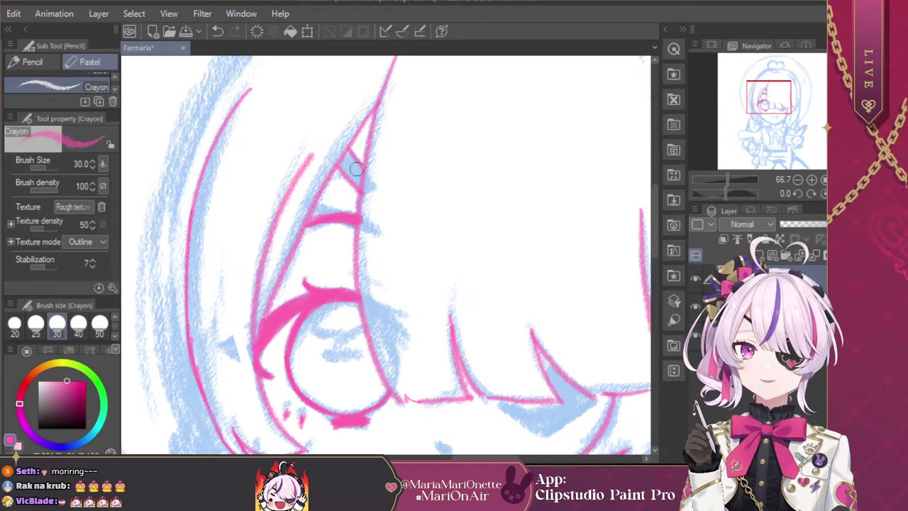
Step: Outline the pointed lower edge of the eyepatch beneath the bangs, and trace the nose with a short stroke
{"action": "left_click_drag", "start_coordinate": [774, 105], "coordinate": [776, 107]}
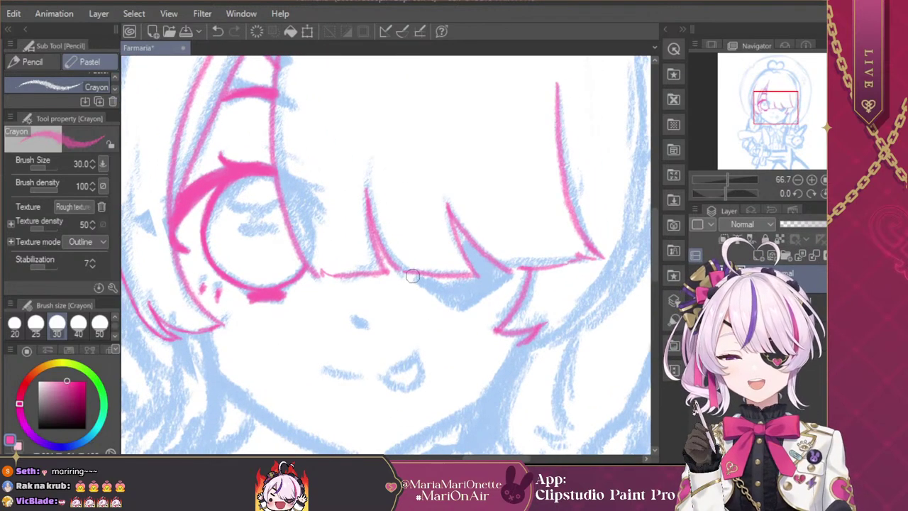
{"action": "left_click_drag", "start_coordinate": [412, 276], "coordinate": [455, 313]}
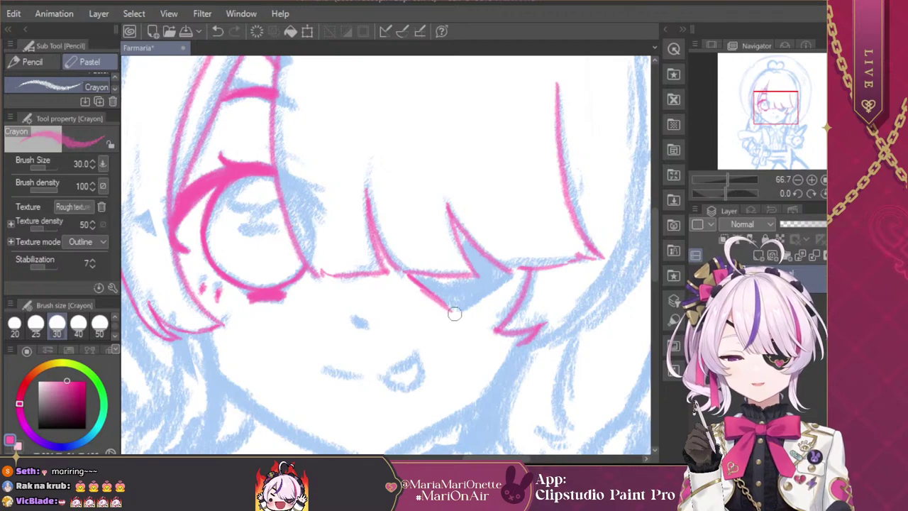
{"action": "key", "text": "ctrl+z"}
{"action": "mouse_move", "coordinate": [514, 272]}
{"action": "left_mouse_down"}
{"action": "mouse_move", "coordinate": [468, 308]}
{"action": "mouse_move", "coordinate": [441, 301]}
{"action": "mouse_move", "coordinate": [480, 298]}
{"action": "mouse_move", "coordinate": [535, 260]}
{"action": "left_mouse_up"}
{"action": "key", "text": "ctrl+z"}
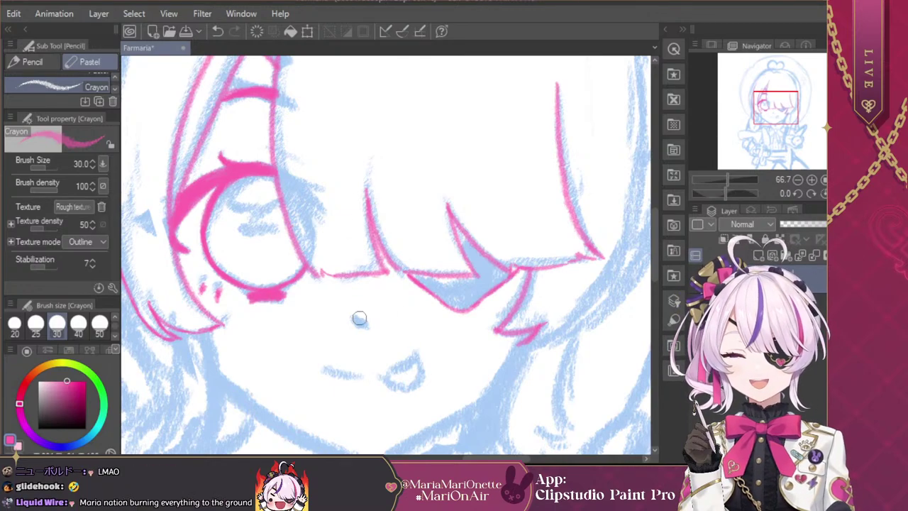
{"action": "left_click_drag", "start_coordinate": [352, 320], "coordinate": [367, 327]}
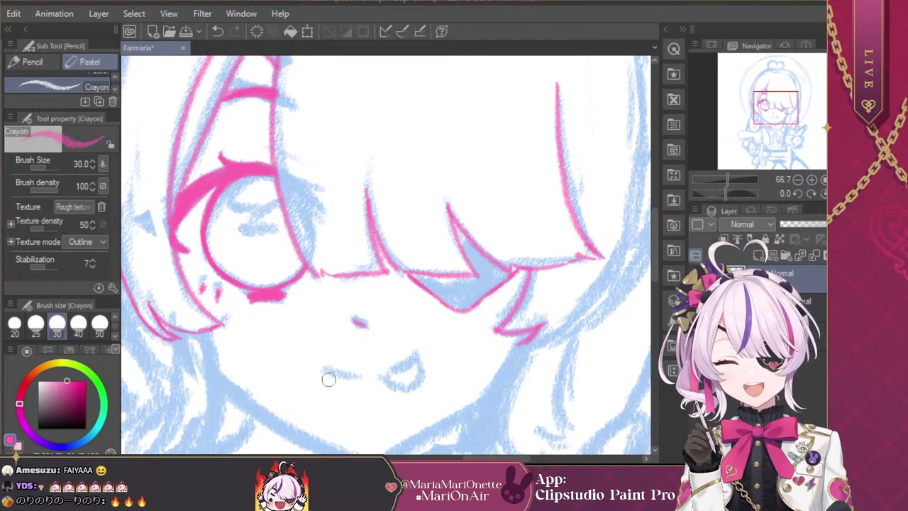
Step: Trace the smiling mouth with a short curved line and draw the slanted upper edge of the tongue beside it
{"action": "mouse_move", "coordinate": [325, 368]}
{"action": "left_mouse_down"}
{"action": "mouse_move", "coordinate": [360, 373]}
{"action": "mouse_move", "coordinate": [350, 376]}
{"action": "mouse_move", "coordinate": [358, 368]}
{"action": "left_mouse_up"}
{"action": "key", "text": "ctrl+z"}
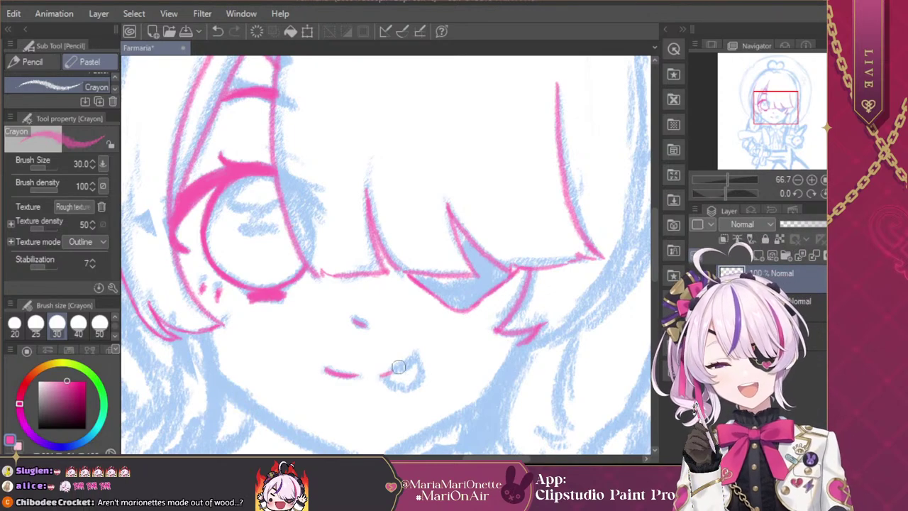
{"action": "mouse_move", "coordinate": [386, 373]}
{"action": "left_mouse_down"}
{"action": "mouse_move", "coordinate": [417, 357]}
{"action": "mouse_move", "coordinate": [387, 377]}
{"action": "left_mouse_up"}
{"action": "key", "text": "ctrl+z"}
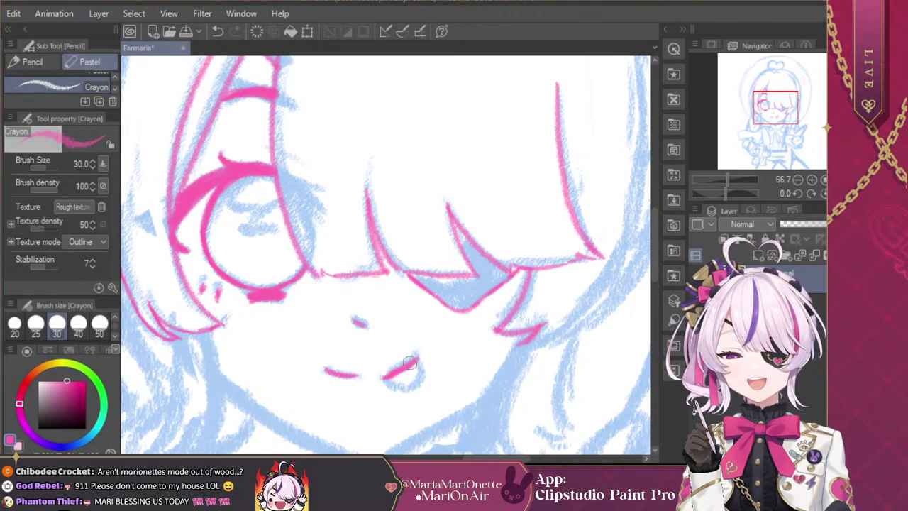
{"action": "key", "text": "ctrl+z"}
{"action": "left_click_drag", "start_coordinate": [383, 377], "coordinate": [408, 360]}
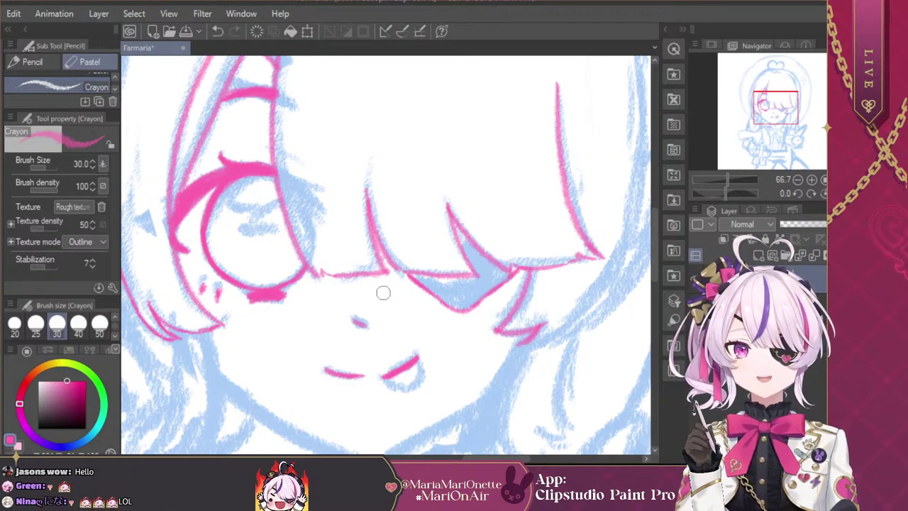
Step: Close the tongue with a rounded lower curve joining both ends of its slanted upper edge
{"action": "left_click_drag", "start_coordinate": [385, 377], "coordinate": [394, 385]}
{"action": "left_click_drag", "start_coordinate": [418, 358], "coordinate": [416, 381]}
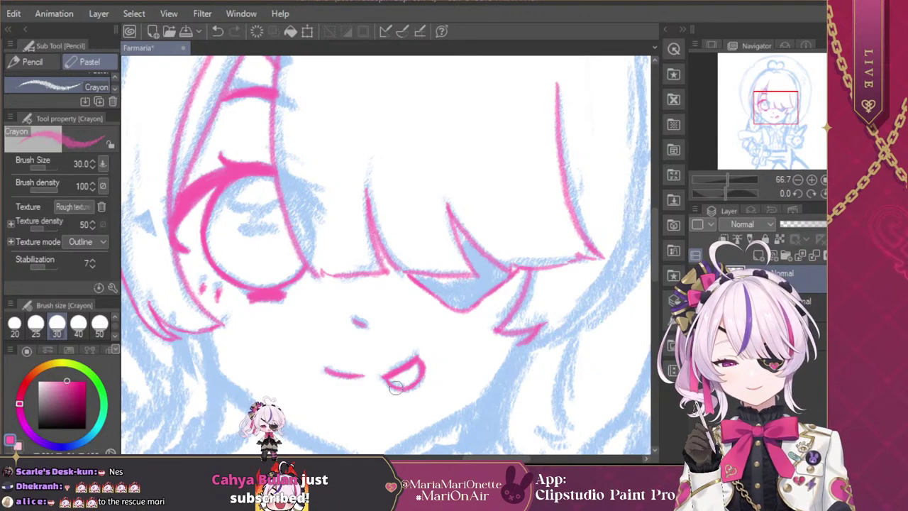
{"action": "left_click_drag", "start_coordinate": [413, 385], "coordinate": [426, 368]}
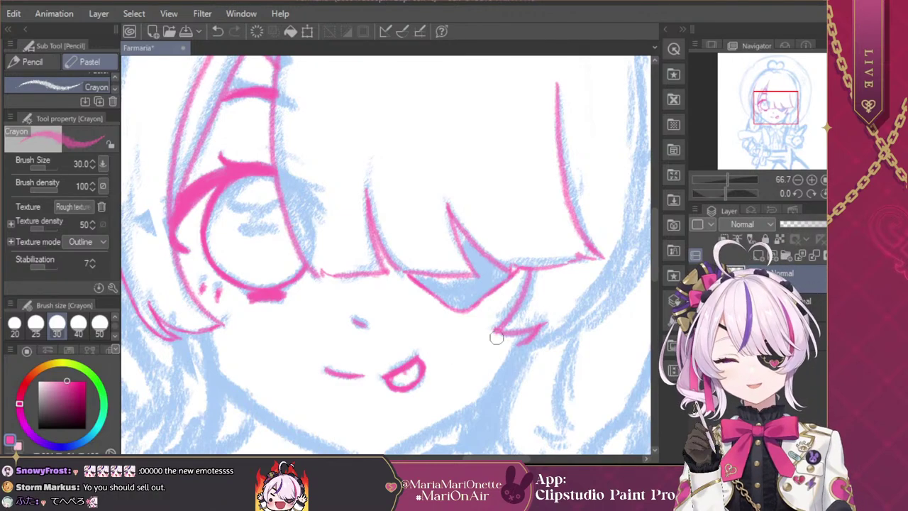
Step: Mirror the canvas view and trace the upper curve of the outer hair contour on the eyepatch side, starting near the crown
{"action": "left_click", "coordinate": [798, 179]}
{"action": "left_click", "coordinate": [799, 179]}
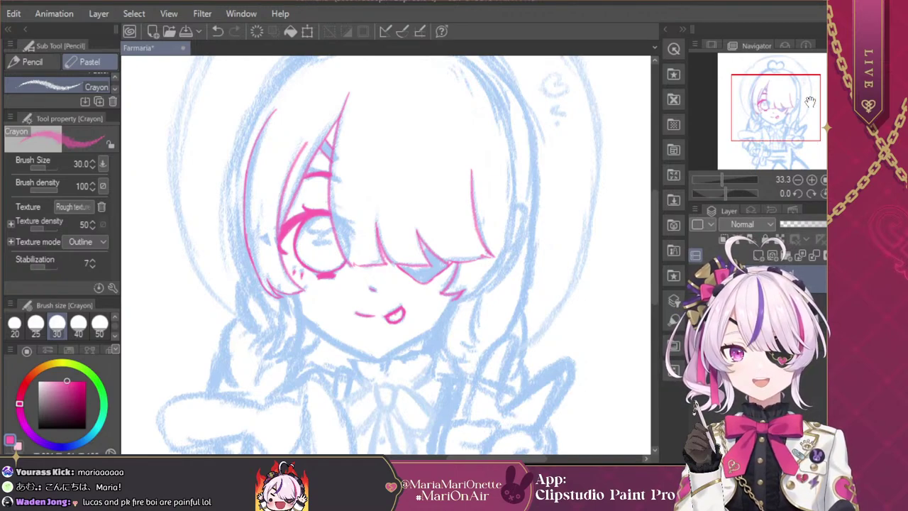
{"action": "mouse_move", "coordinate": [784, 126]}
{"action": "left_mouse_down"}
{"action": "mouse_move", "coordinate": [775, 129]}
{"action": "mouse_move", "coordinate": [798, 117]}
{"action": "left_mouse_up"}
{"action": "left_click", "coordinate": [812, 179]}
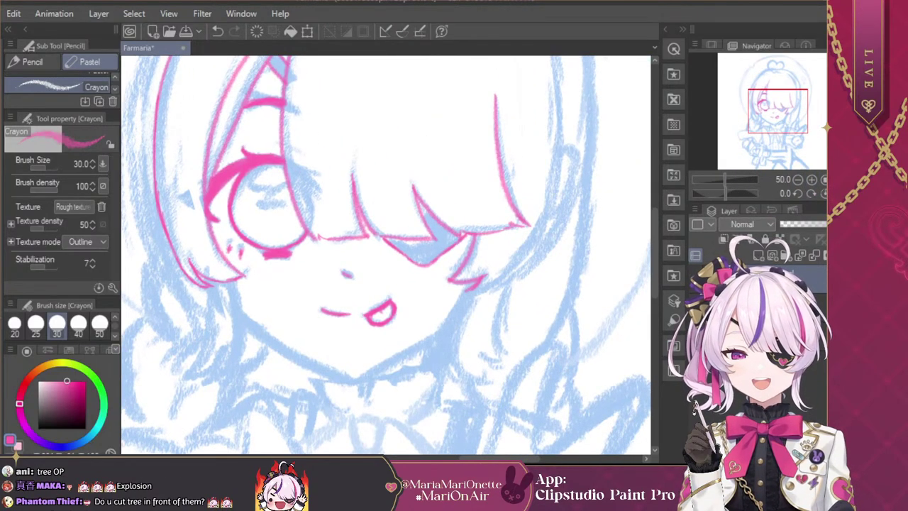
{"action": "left_click", "coordinate": [838, 194]}
{"action": "left_click", "coordinate": [798, 179]}
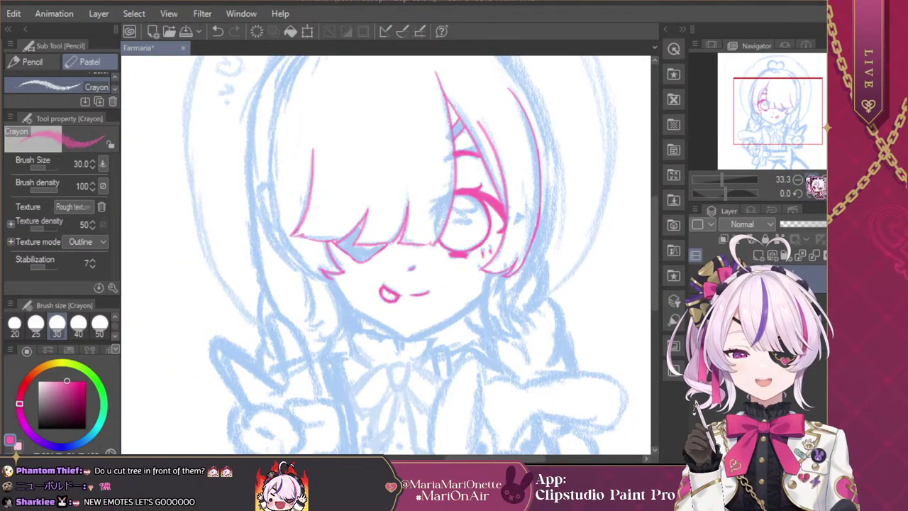
{"action": "left_click_drag", "start_coordinate": [783, 104], "coordinate": [783, 88]}
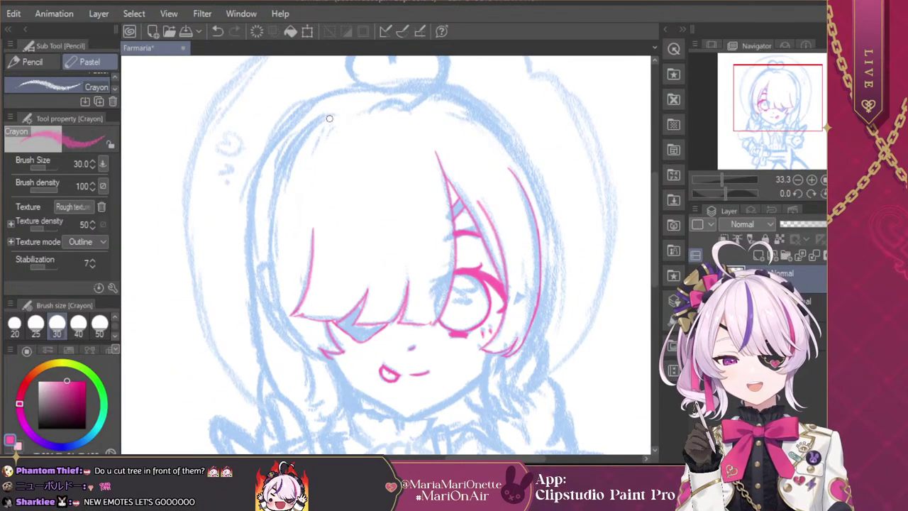
{"action": "left_click_drag", "start_coordinate": [334, 115], "coordinate": [279, 182]}
{"action": "key", "text": "ctrl+z"}
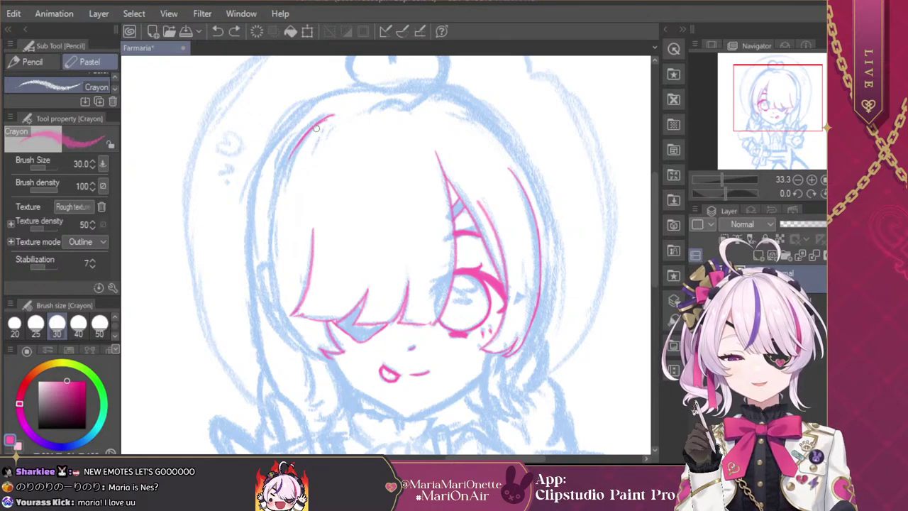
{"action": "left_click_drag", "start_coordinate": [297, 146], "coordinate": [277, 184]}
{"action": "key", "text": "ctrl+z"}
{"action": "left_click_drag", "start_coordinate": [294, 152], "coordinate": [264, 247]}
{"action": "key", "text": "ctrl+z"}
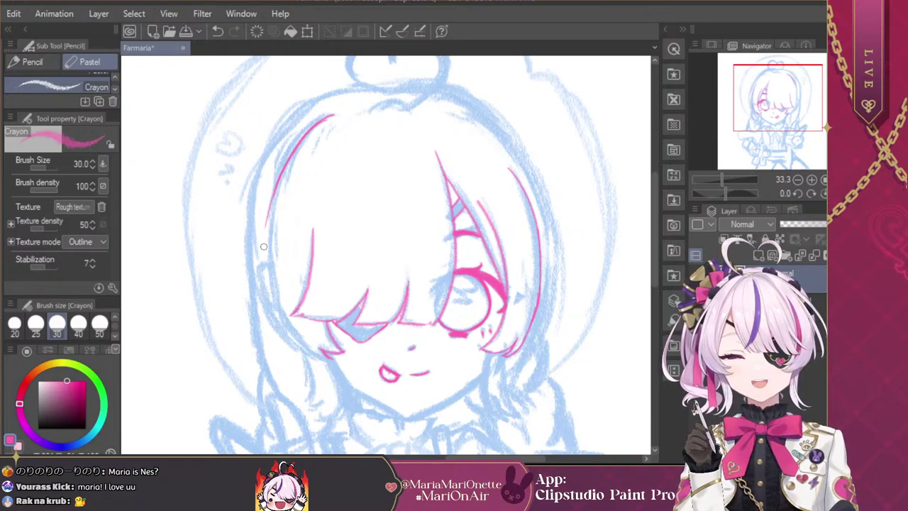
{"action": "key", "text": "ctrl+z"}
{"action": "left_click_drag", "start_coordinate": [279, 184], "coordinate": [266, 254]}
{"action": "left_click_drag", "start_coordinate": [275, 195], "coordinate": [269, 249]}
{"action": "key", "text": "ctrl+z"}
{"action": "key", "text": "ctrl+z"}
{"action": "left_click_drag", "start_coordinate": [277, 189], "coordinate": [268, 242]}
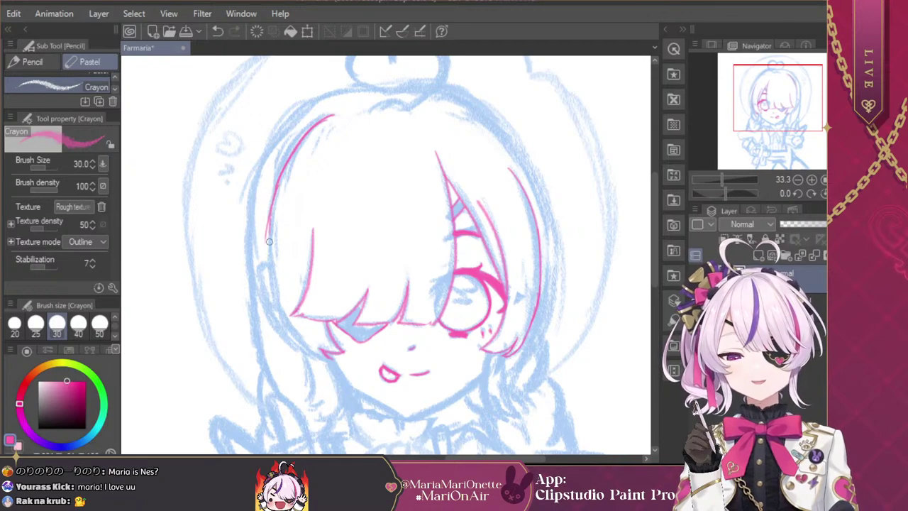
{"action": "left_click_drag", "start_coordinate": [272, 195], "coordinate": [267, 240]}
{"action": "key", "text": "ctrl+z"}
{"action": "key", "text": "ctrl+z"}
{"action": "key", "text": "ctrl+z"}
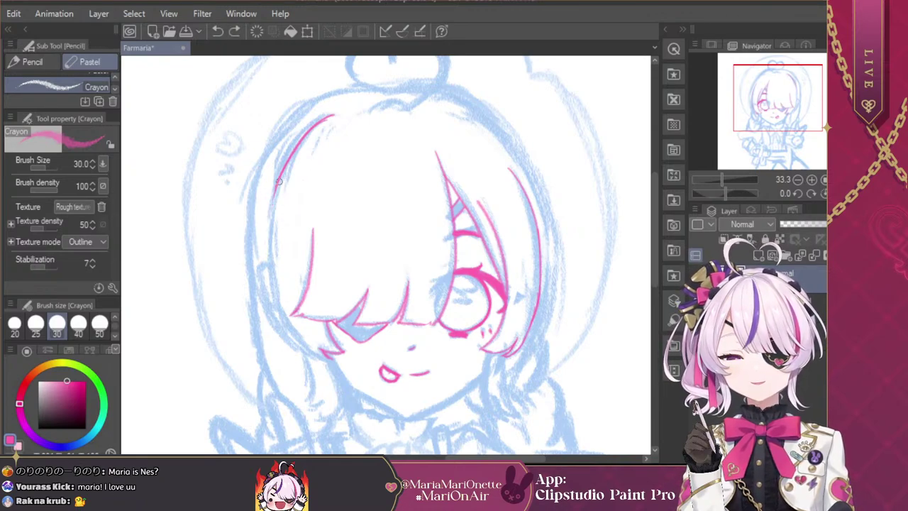
Step: Extend the outer hair contour on the eyepatch side from the upper curve down past the corner of the bangs
{"action": "left_click_drag", "start_coordinate": [277, 186], "coordinate": [268, 245]}
{"action": "left_click_drag", "start_coordinate": [276, 188], "coordinate": [266, 270]}
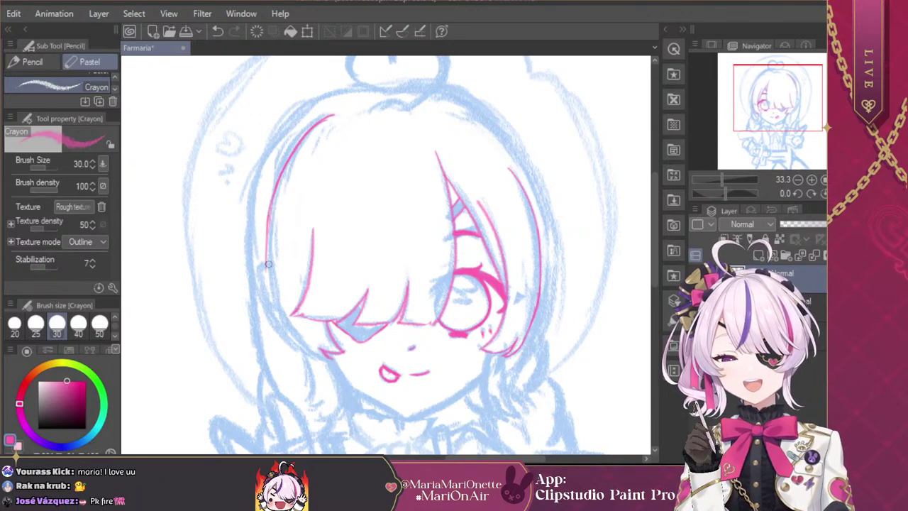
{"action": "left_click_drag", "start_coordinate": [275, 203], "coordinate": [268, 284]}
{"action": "mouse_move", "coordinate": [268, 231]}
{"action": "left_mouse_down"}
{"action": "mouse_move", "coordinate": [270, 293]}
{"action": "mouse_move", "coordinate": [284, 326]}
{"action": "left_mouse_up"}
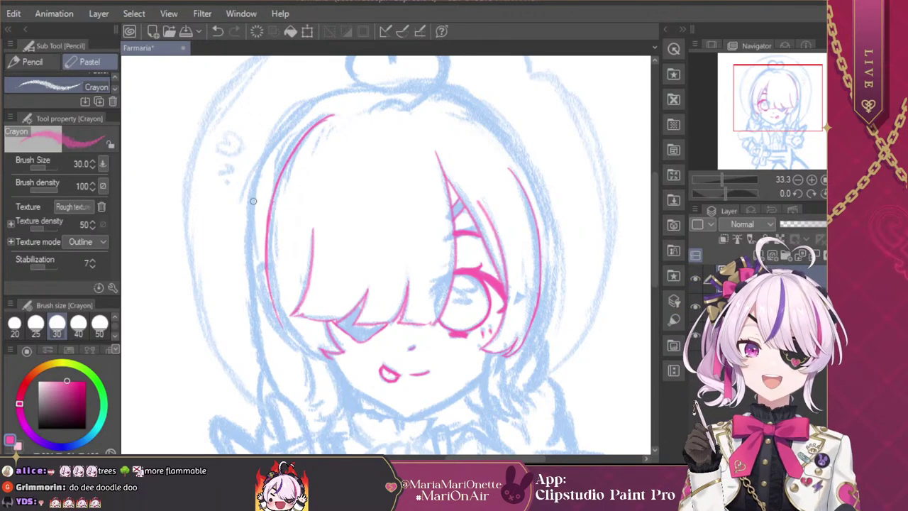
Step: Continue the outer hair contour around the cheek to the pointed tips of the side hair beneath the eyepatch
{"action": "key", "text": "ctrl+plus"}
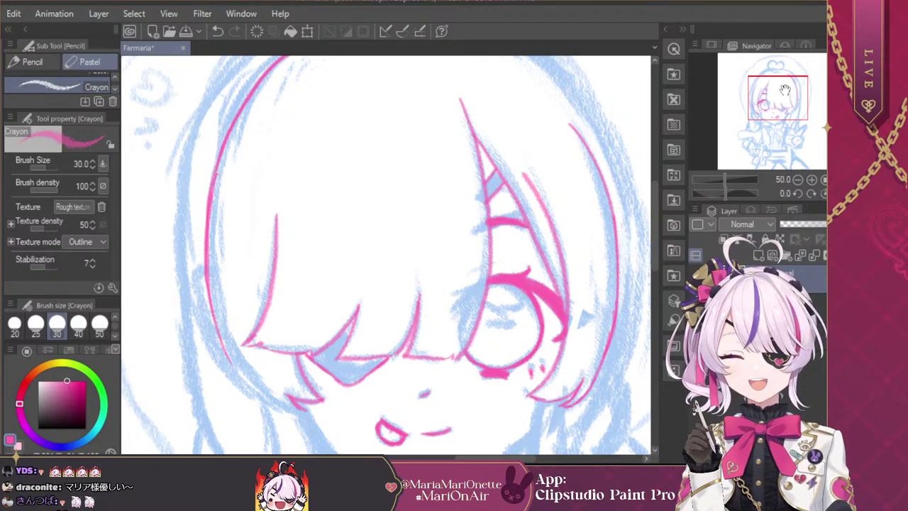
{"action": "left_click_drag", "start_coordinate": [776, 106], "coordinate": [787, 106]}
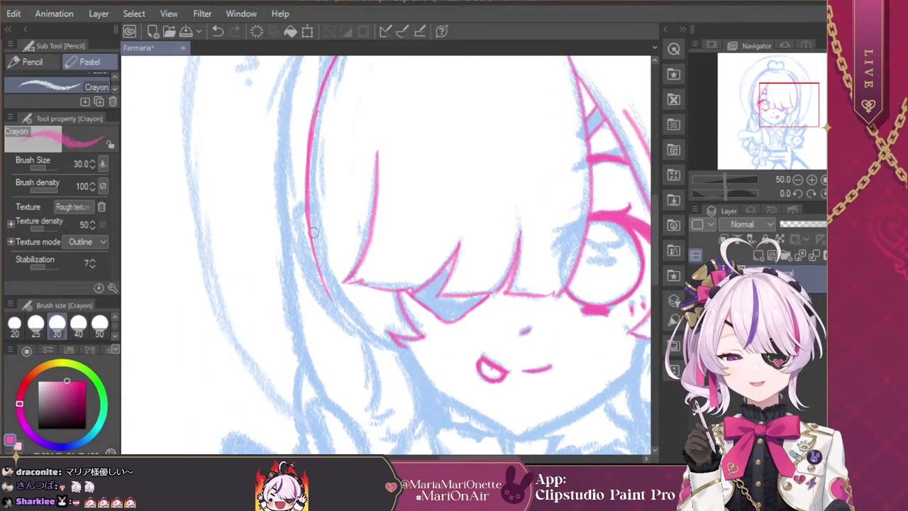
{"action": "left_click_drag", "start_coordinate": [307, 211], "coordinate": [331, 293]}
{"action": "left_click_drag", "start_coordinate": [311, 234], "coordinate": [337, 306]}
{"action": "mouse_move", "coordinate": [320, 257]}
{"action": "left_mouse_down"}
{"action": "mouse_move", "coordinate": [341, 310]}
{"action": "mouse_move", "coordinate": [356, 321]}
{"action": "left_mouse_up"}
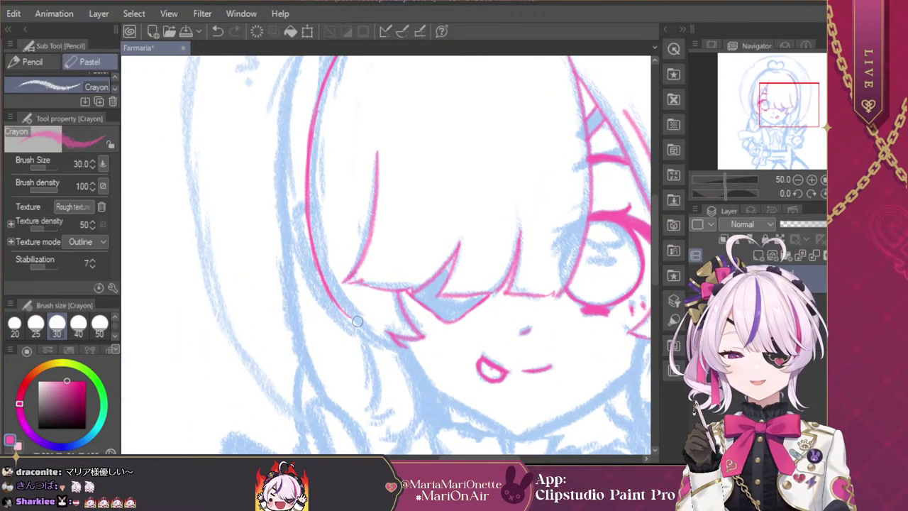
{"action": "left_click_drag", "start_coordinate": [328, 284], "coordinate": [374, 335]}
{"action": "mouse_move", "coordinate": [339, 302]}
{"action": "left_mouse_down"}
{"action": "mouse_move", "coordinate": [379, 340]}
{"action": "mouse_move", "coordinate": [336, 300]}
{"action": "mouse_move", "coordinate": [379, 338]}
{"action": "mouse_move", "coordinate": [371, 336]}
{"action": "mouse_move", "coordinate": [419, 346]}
{"action": "left_mouse_up"}
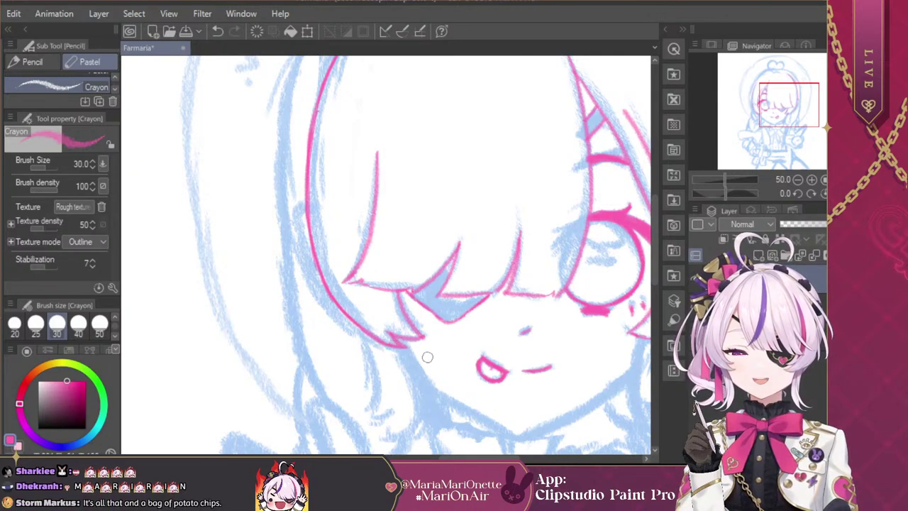
Step: Redraw the lower curve of the eyepatch-side hair contour where it bends toward the pointed tips
{"action": "left_click_drag", "start_coordinate": [325, 288], "coordinate": [353, 324]}
{"action": "key", "text": "ctrl+z"}
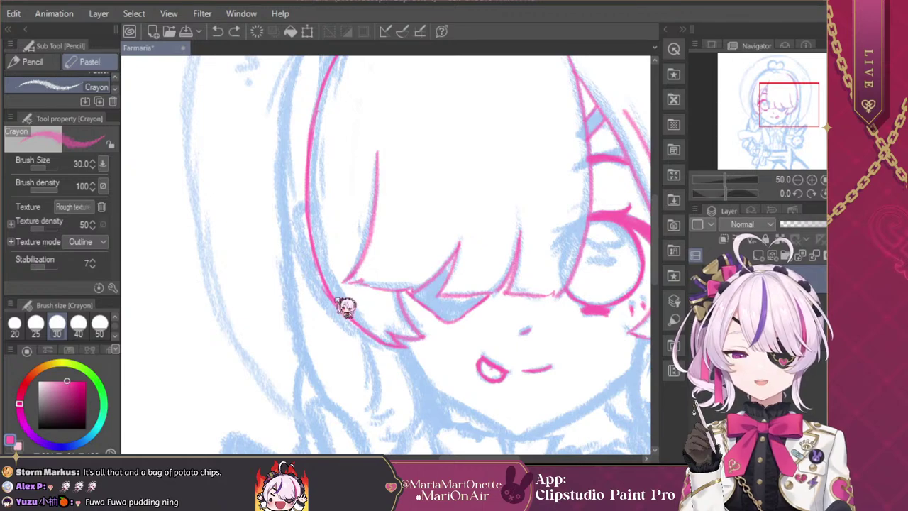
{"action": "key", "text": "ctrl+z"}
{"action": "left_click_drag", "start_coordinate": [331, 295], "coordinate": [375, 335]}
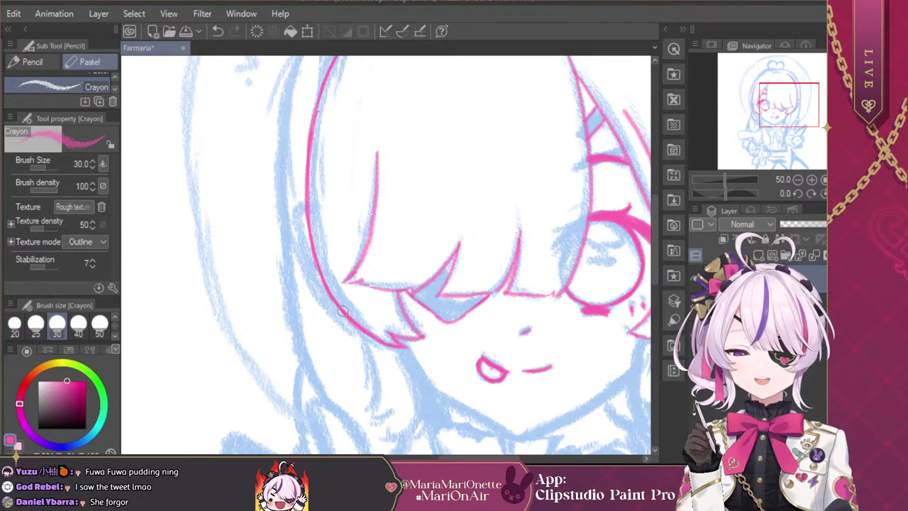
Step: Restore the unmirrored view and trace the inner edge of the hair lock hanging beside the cheek on the open-eye side
{"action": "key", "text": "h"}
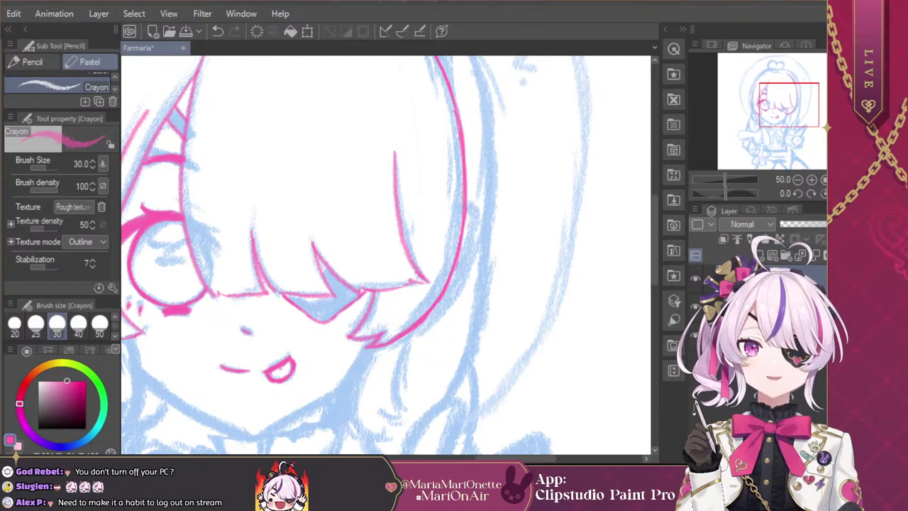
{"action": "left_click_drag", "start_coordinate": [787, 127], "coordinate": [763, 104]}
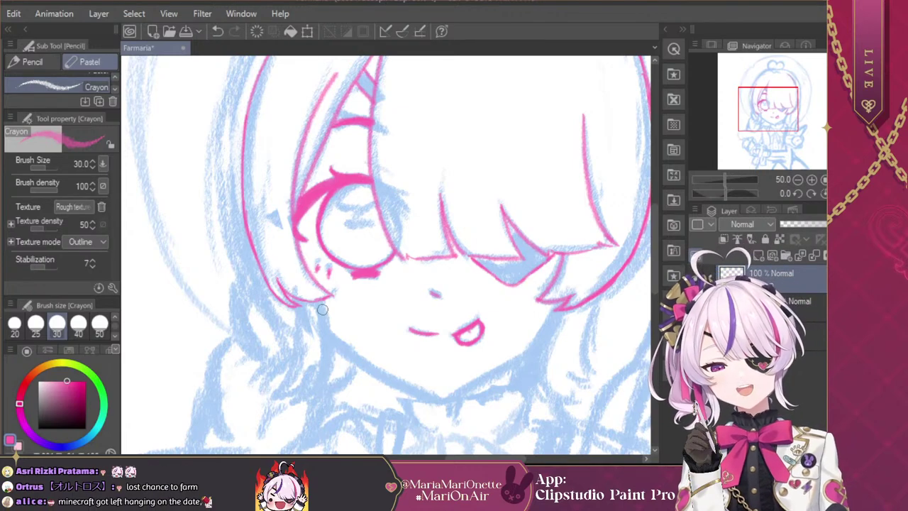
{"action": "mouse_move", "coordinate": [320, 302]}
{"action": "left_mouse_down"}
{"action": "mouse_move", "coordinate": [327, 377]}
{"action": "mouse_move", "coordinate": [312, 394]}
{"action": "mouse_move", "coordinate": [297, 386]}
{"action": "mouse_move", "coordinate": [301, 398]}
{"action": "mouse_move", "coordinate": [330, 388]}
{"action": "mouse_move", "coordinate": [299, 397]}
{"action": "mouse_move", "coordinate": [329, 379]}
{"action": "mouse_move", "coordinate": [300, 396]}
{"action": "mouse_move", "coordinate": [312, 368]}
{"action": "mouse_move", "coordinate": [296, 399]}
{"action": "left_mouse_up"}
{"action": "key", "text": "ctrl+z"}
{"action": "key", "text": "ctrl+z"}
{"action": "key", "text": "ctrl+z"}
{"action": "key", "text": "ctrl+z"}
{"action": "key", "text": "ctrl+z"}
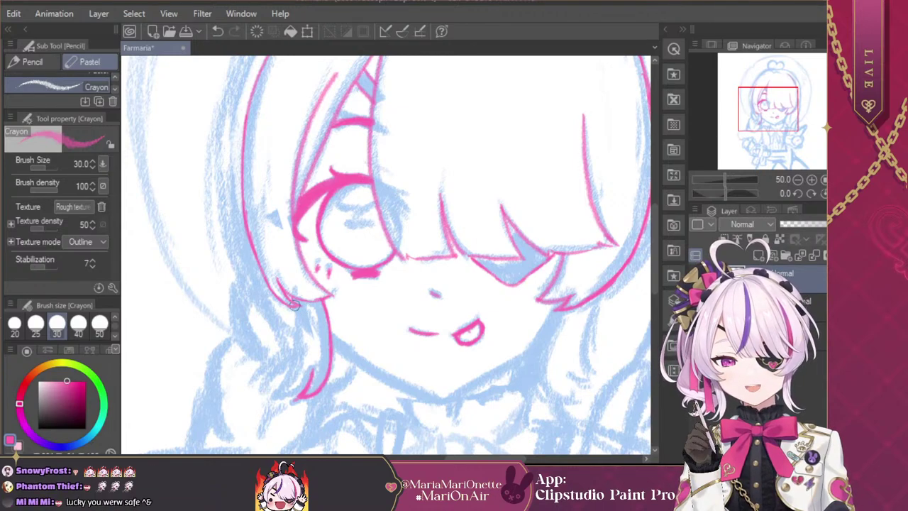
Step: Trace the outer edge of the open-eye side's hanging lock and join both edges with a split, pointed tip
{"action": "key", "text": "ctrl+z"}
{"action": "left_click_drag", "start_coordinate": [292, 306], "coordinate": [289, 350]}
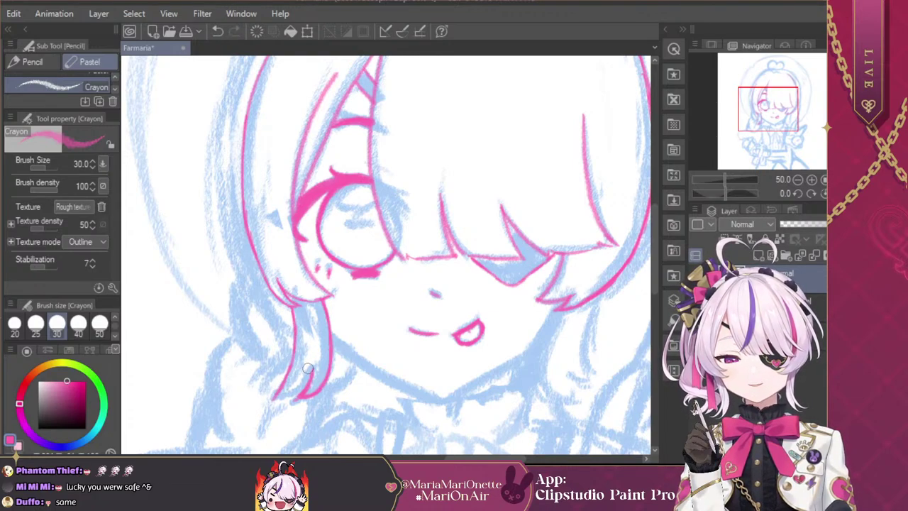
{"action": "mouse_move", "coordinate": [284, 378]}
{"action": "left_mouse_down"}
{"action": "mouse_move", "coordinate": [273, 397]}
{"action": "mouse_move", "coordinate": [305, 385]}
{"action": "left_mouse_up"}
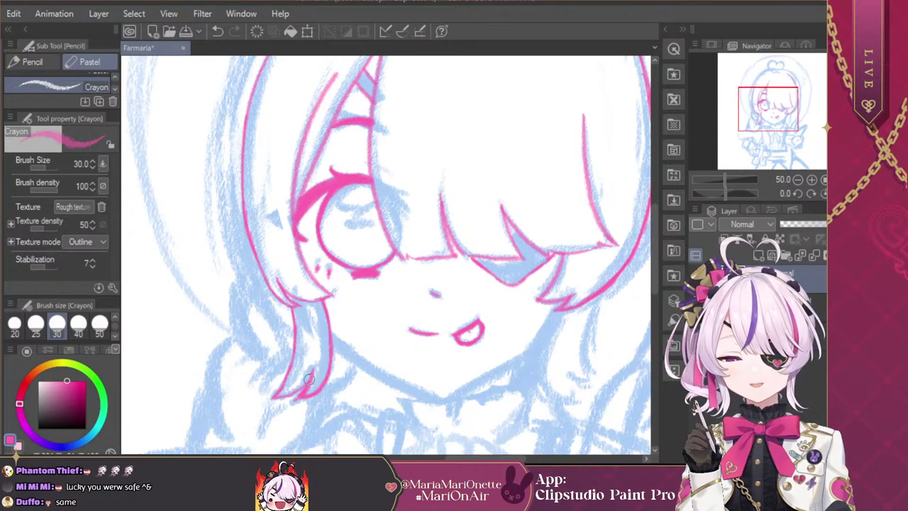
{"action": "key", "text": "ctrl+z"}
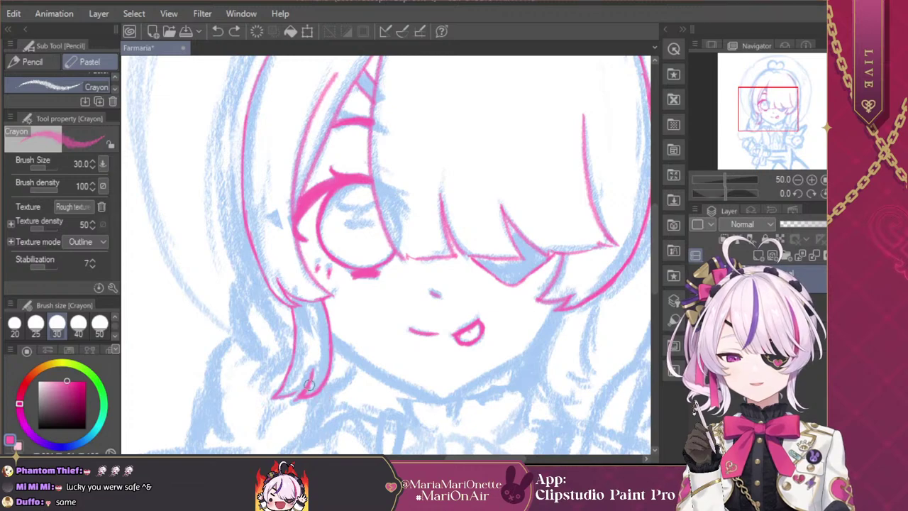
{"action": "left_click_drag", "start_coordinate": [311, 384], "coordinate": [297, 394]}
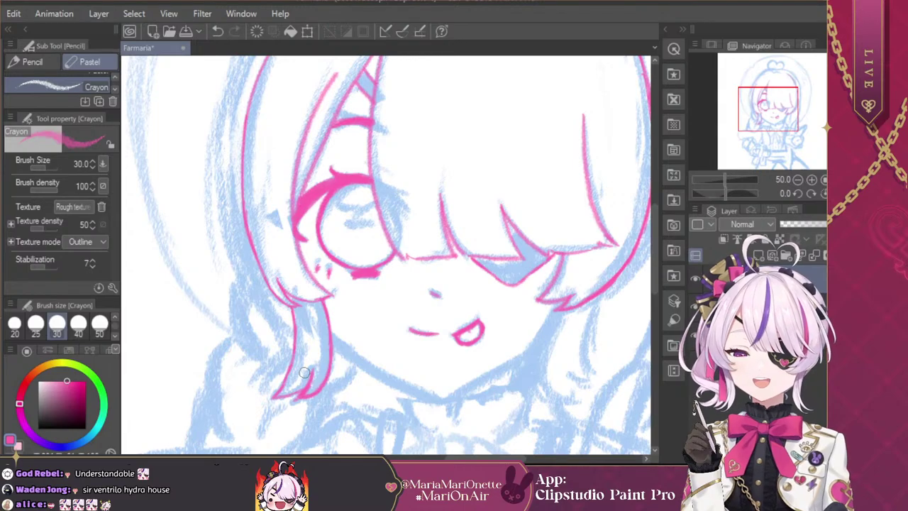
Step: Trace the inner edge of the hair lock hanging below the eyepatch-side hair, curving outward at its lower end
{"action": "left_click", "coordinate": [811, 180]}
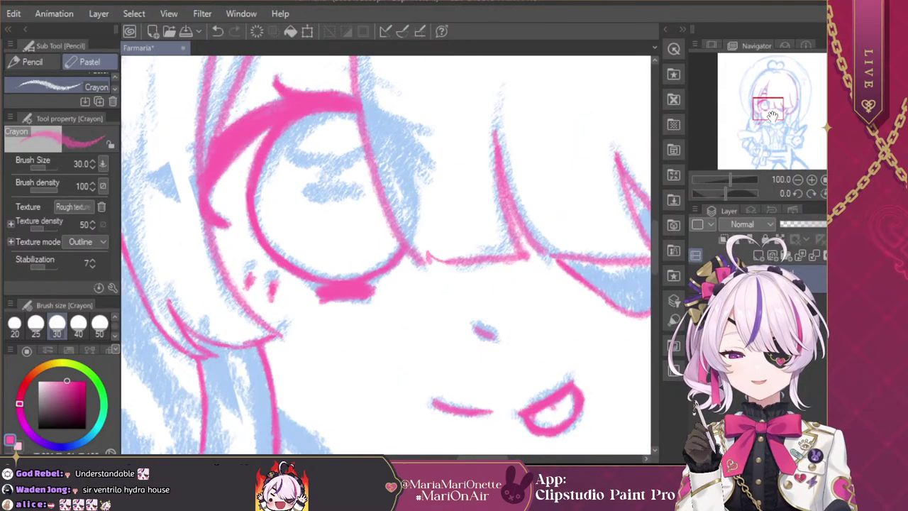
{"action": "left_click_drag", "start_coordinate": [773, 113], "coordinate": [776, 125]}
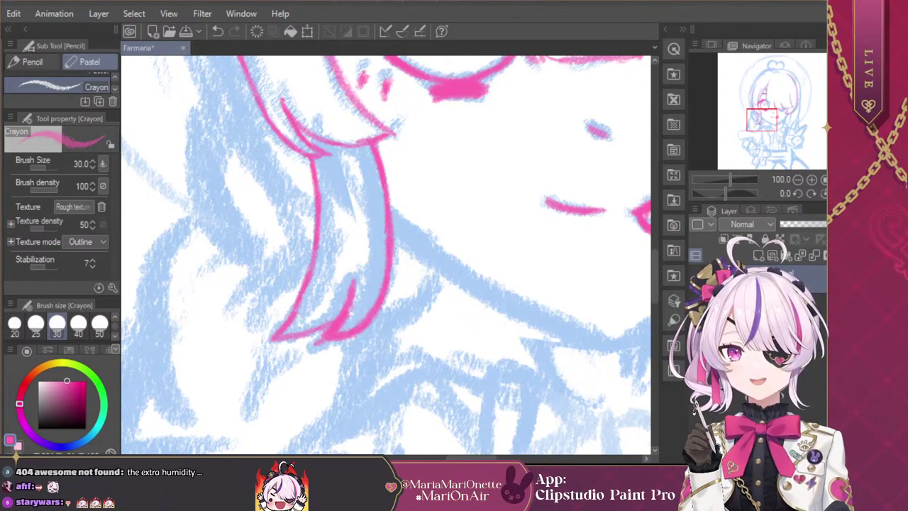
{"action": "left_click", "coordinate": [798, 179]}
{"action": "left_click_drag", "start_coordinate": [775, 131], "coordinate": [786, 123]}
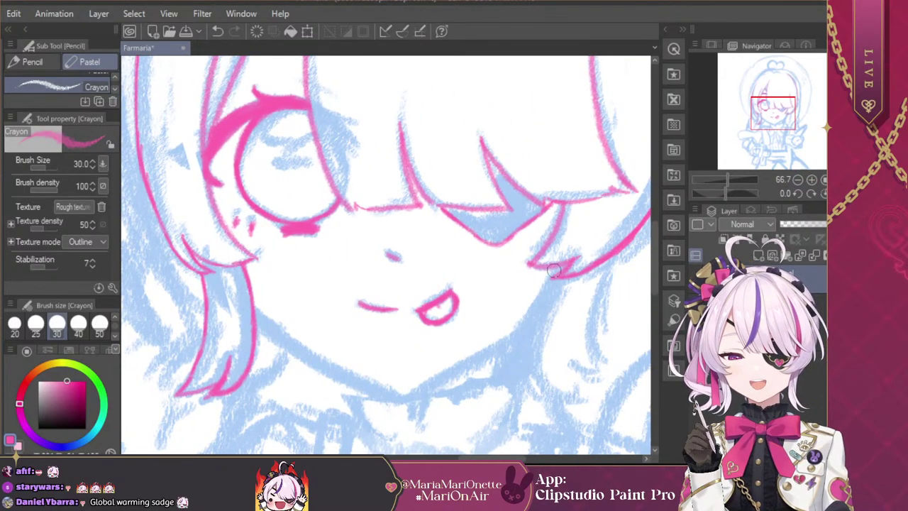
{"action": "left_click_drag", "start_coordinate": [553, 279], "coordinate": [532, 321]}
{"action": "left_click_drag", "start_coordinate": [555, 271], "coordinate": [527, 345]}
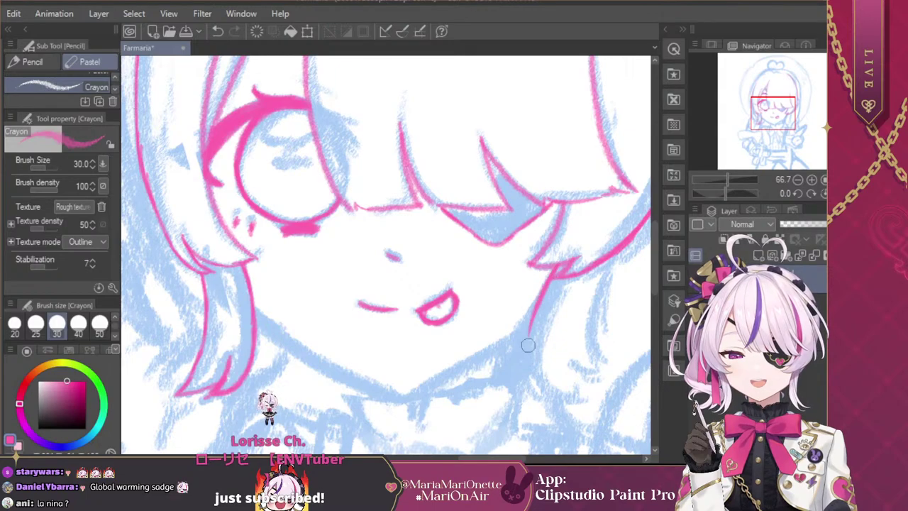
{"action": "mouse_move", "coordinate": [535, 313]}
{"action": "left_mouse_down"}
{"action": "mouse_move", "coordinate": [524, 386]}
{"action": "mouse_move", "coordinate": [554, 405]}
{"action": "left_mouse_up"}
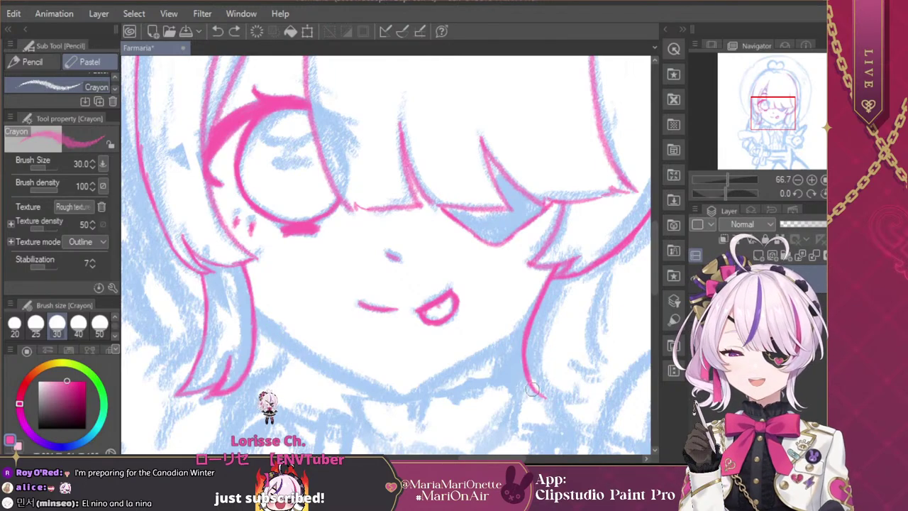
{"action": "left_click_drag", "start_coordinate": [558, 399], "coordinate": [571, 402]}
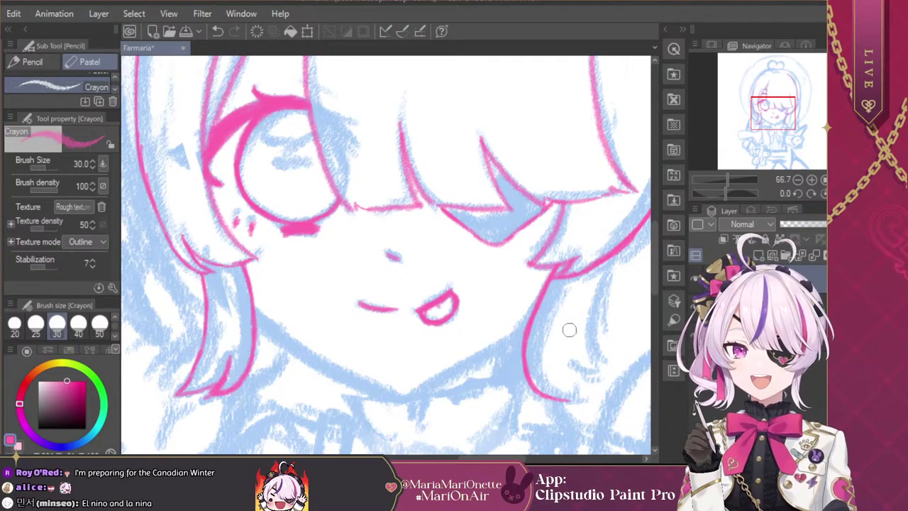
Step: Trace the outer edge of the eyepatch-side hanging lock down to its jagged, pointed tips
{"action": "left_click_drag", "start_coordinate": [616, 250], "coordinate": [593, 329]}
{"action": "left_click_drag", "start_coordinate": [605, 291], "coordinate": [594, 347]}
{"action": "mouse_move", "coordinate": [601, 314]}
{"action": "left_mouse_down"}
{"action": "mouse_move", "coordinate": [608, 374]}
{"action": "mouse_move", "coordinate": [574, 365]}
{"action": "left_mouse_up"}
{"action": "key", "text": "ctrl+z"}
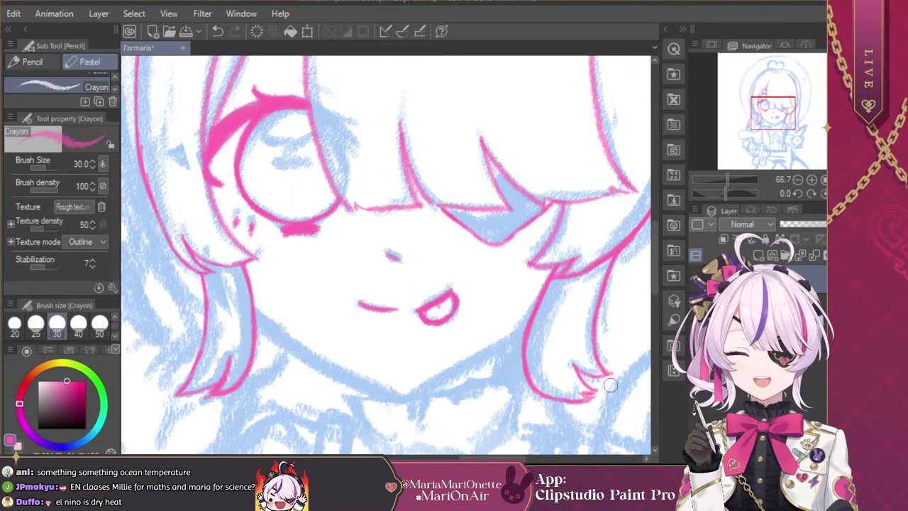
Step: Redraw the jagged lower tips of the eyepatch-side hanging lock, retrying the short strokes that close its pointed ends
{"action": "key", "text": "ctrl+z"}
{"action": "left_click_drag", "start_coordinate": [580, 392], "coordinate": [591, 392]}
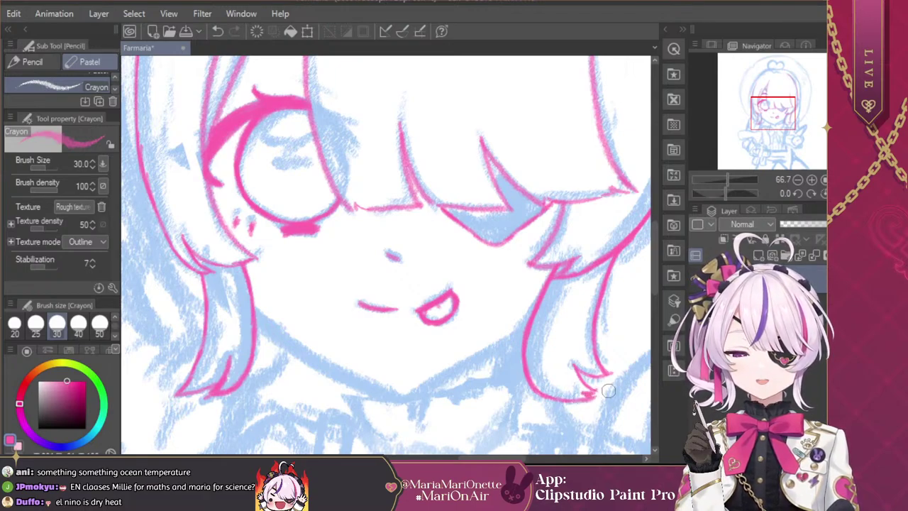
{"action": "key", "text": "ctrl+z"}
{"action": "key", "text": "ctrl+z"}
{"action": "key", "text": "ctrl+z"}
{"action": "key", "text": "ctrl+z"}
{"action": "mouse_move", "coordinate": [584, 394]}
{"action": "left_mouse_down"}
{"action": "mouse_move", "coordinate": [566, 400]}
{"action": "mouse_move", "coordinate": [600, 392]}
{"action": "left_mouse_up"}
{"action": "key", "text": "ctrl+z"}
{"action": "key", "text": "ctrl+z"}
{"action": "key", "text": "ctrl+z"}
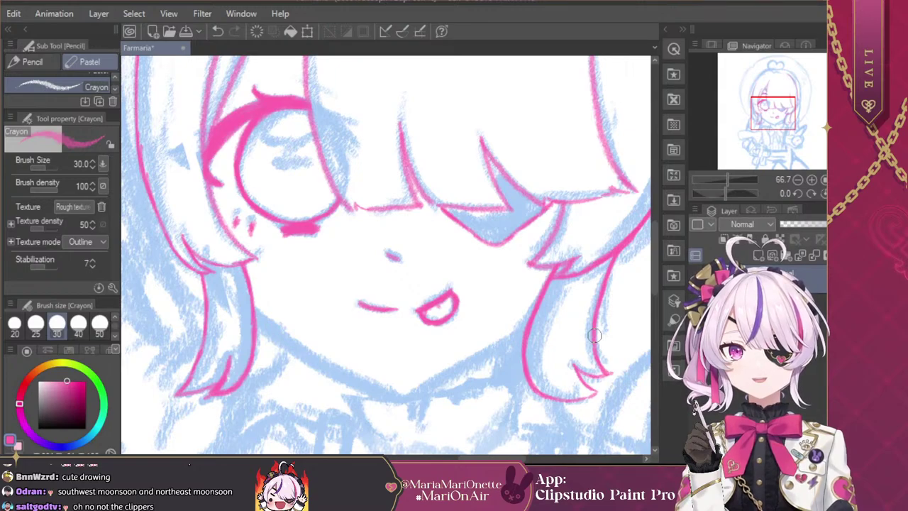
Step: Trace the jawline from the open-eye side's hanging lock down to the pointed chin and up to the eyepatch-side lock
{"action": "left_click", "coordinate": [797, 179]}
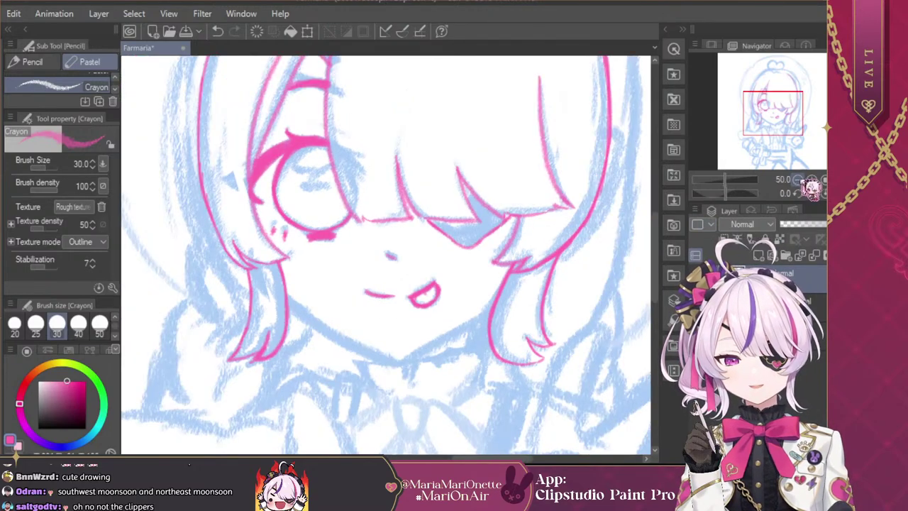
{"action": "mouse_move", "coordinate": [785, 126]}
{"action": "left_mouse_down"}
{"action": "mouse_move", "coordinate": [774, 133]}
{"action": "mouse_move", "coordinate": [780, 115]}
{"action": "left_mouse_up"}
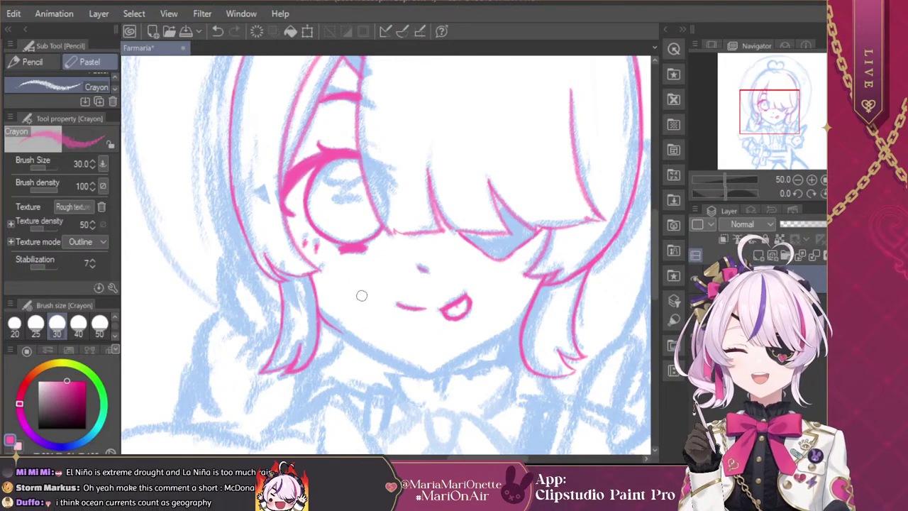
{"action": "key", "text": "ctrl+z"}
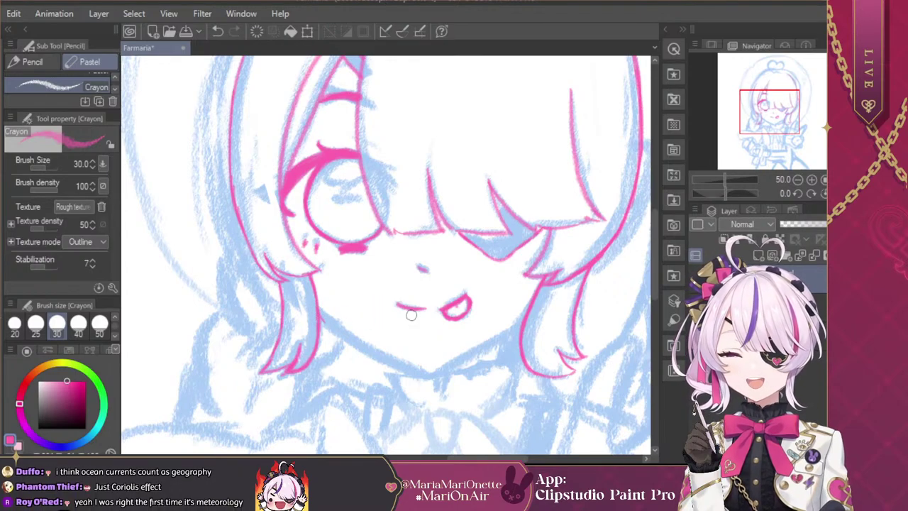
{"action": "left_click", "coordinate": [319, 318]}
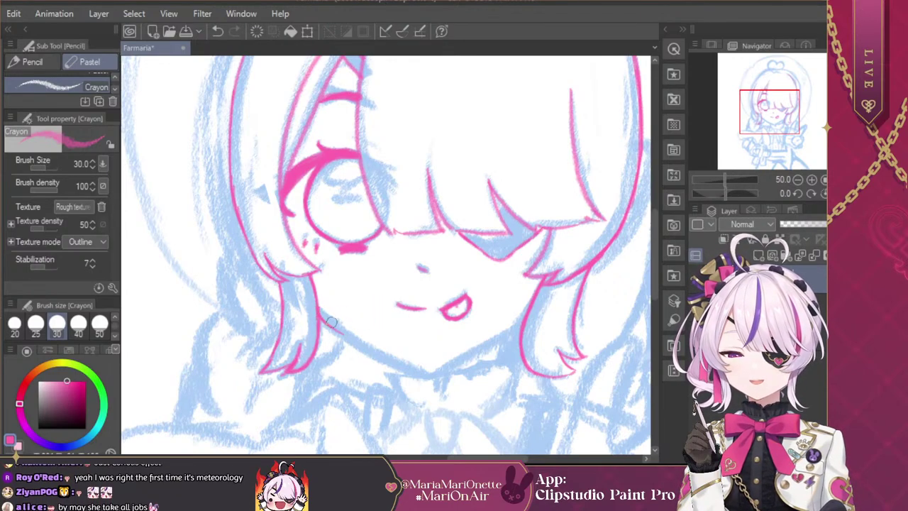
{"action": "left_click_drag", "start_coordinate": [329, 322], "coordinate": [400, 365]}
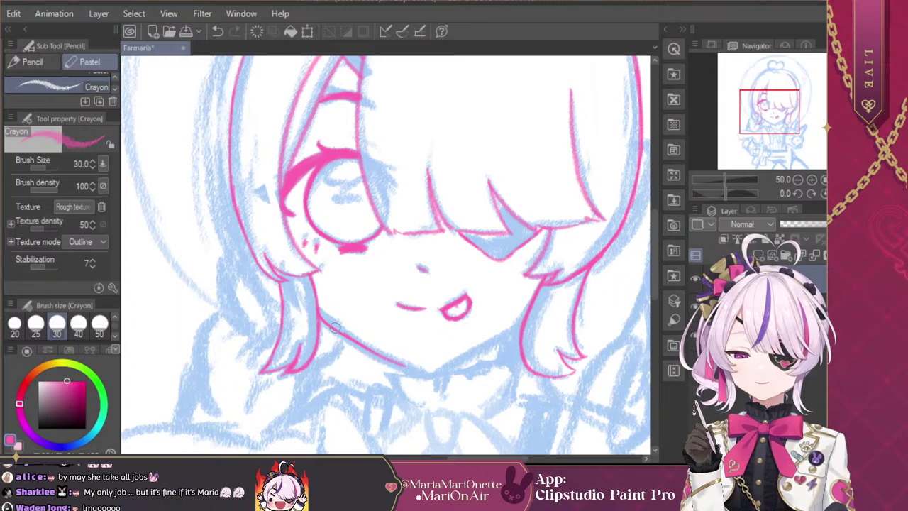
{"action": "key", "text": "ctrl+z"}
{"action": "left_click_drag", "start_coordinate": [333, 327], "coordinate": [435, 379]}
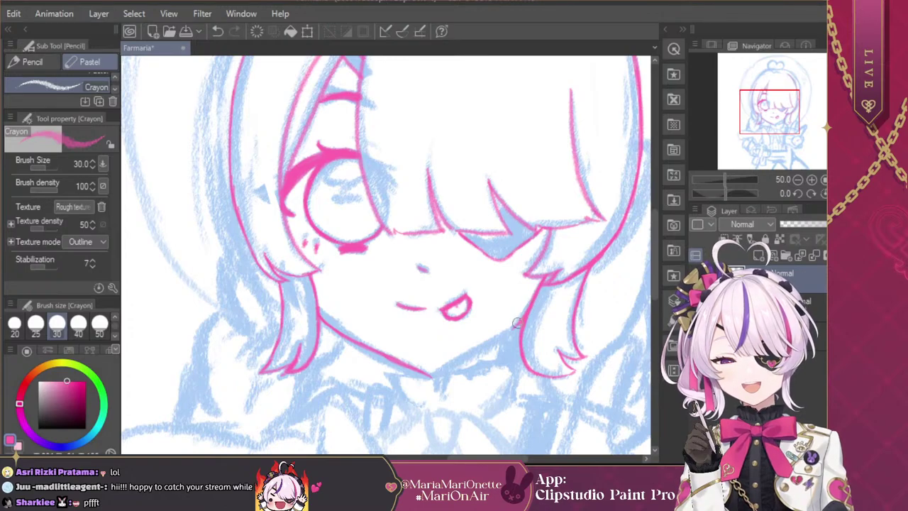
{"action": "left_click_drag", "start_coordinate": [500, 337], "coordinate": [433, 376]}
{"action": "key", "text": "ctrl+z"}
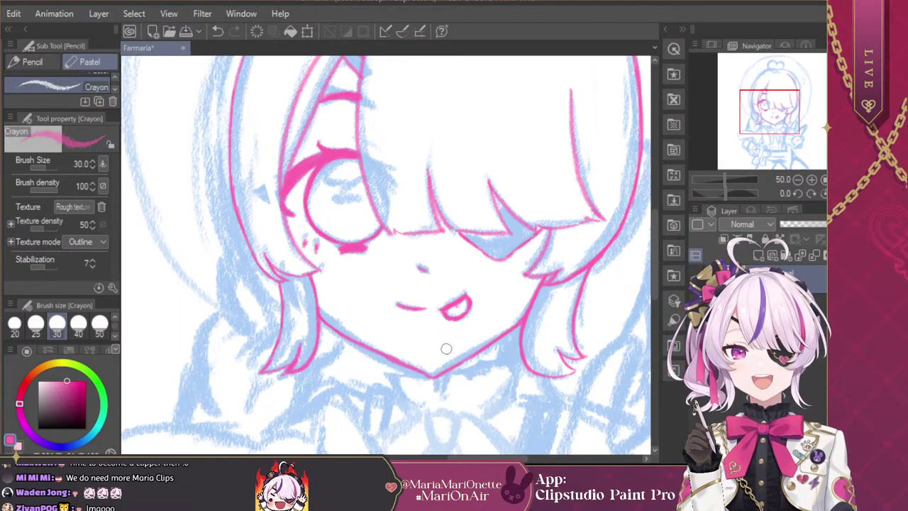
Step: Hide the blue sketch and examine the whole pink line art at a reduced zoom of 12.5%
{"action": "left_click", "coordinate": [696, 305]}
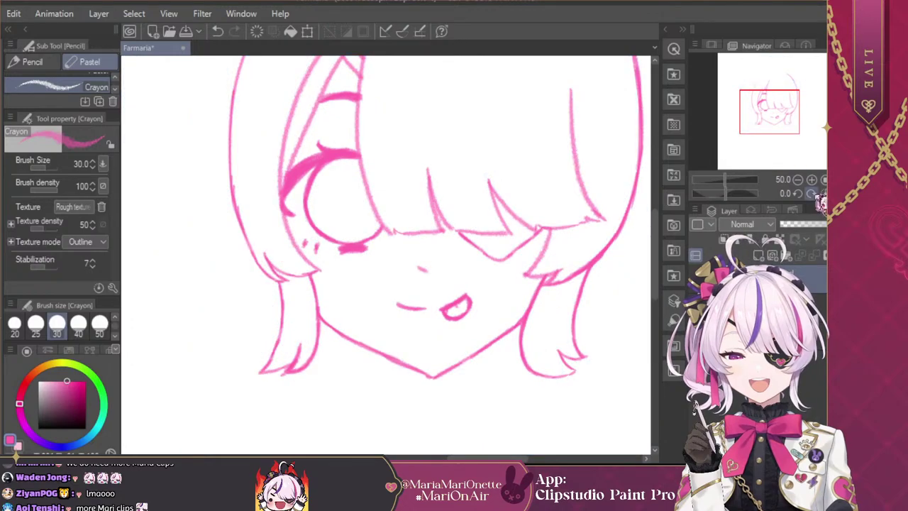
{"action": "left_click", "coordinate": [798, 179]}
{"action": "left_click", "coordinate": [798, 179]}
{"action": "left_click", "coordinate": [798, 180]}
{"action": "left_click", "coordinate": [798, 179]}
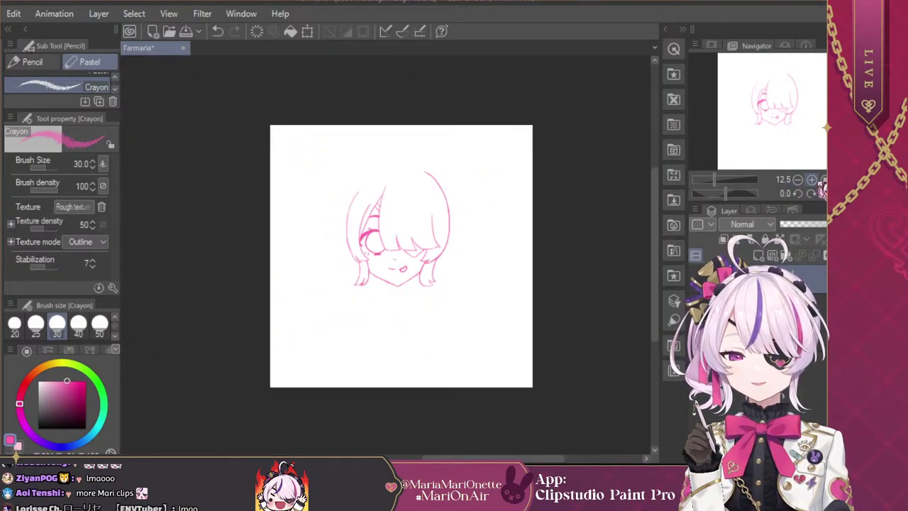
{"action": "left_click", "coordinate": [811, 180]}
{"action": "left_click", "coordinate": [811, 180]}
{"action": "left_click", "coordinate": [812, 180]}
{"action": "left_click", "coordinate": [811, 180]}
Step: Show the blue sketch again and redraw the eyepatch-side jawline so it runs down to the tip of the chin
{"action": "key", "text": "ctrl+z"}
{"action": "key", "text": "ctrl+z"}
{"action": "left_click", "coordinate": [697, 305]}
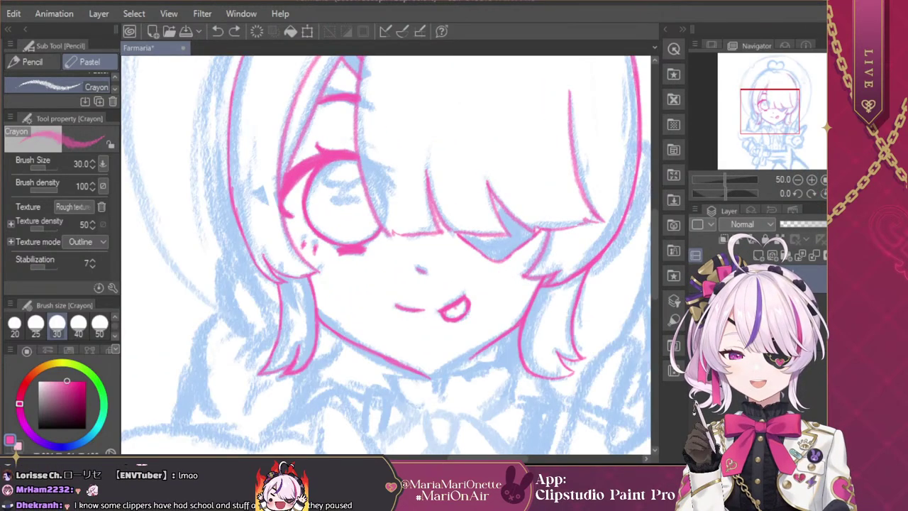
{"action": "key", "text": "ctrl+z"}
{"action": "key", "text": "ctrl+z"}
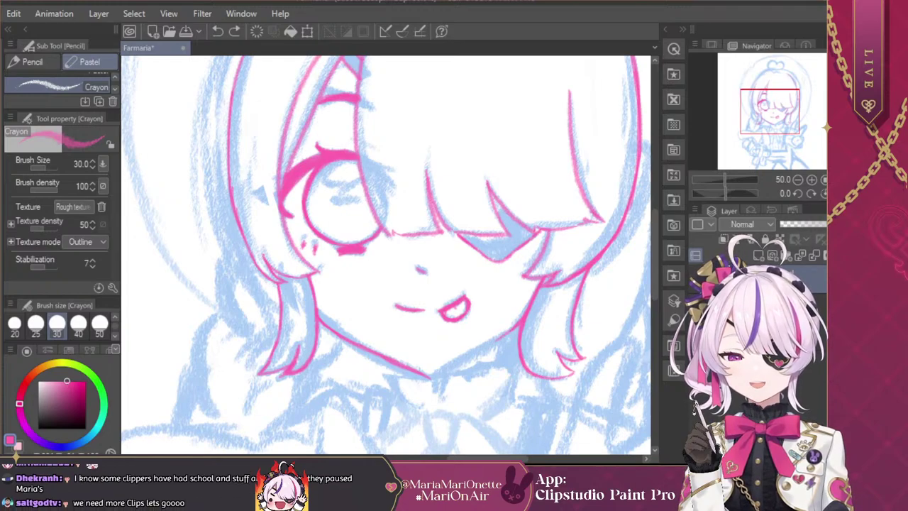
{"action": "left_click_drag", "start_coordinate": [512, 327], "coordinate": [433, 380]}
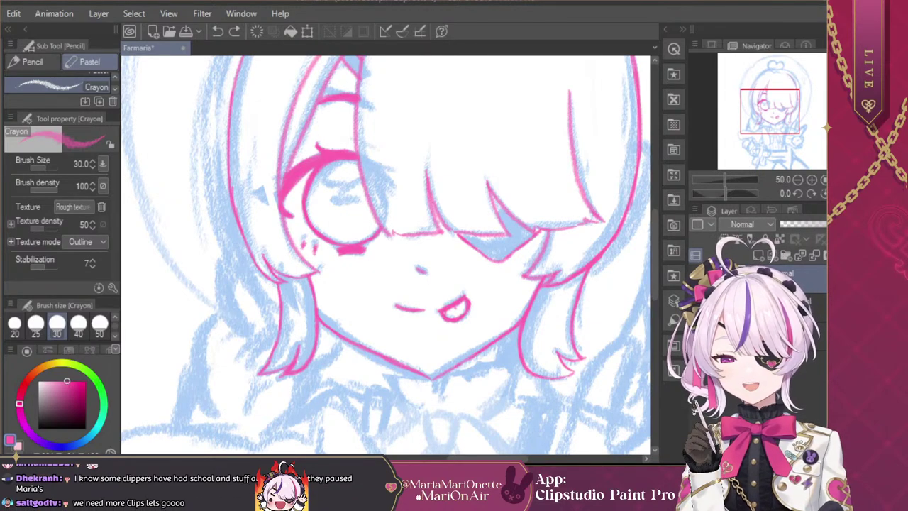
Step: Erase and retrace the open-eye side's jawline down to the chin, and draw a highlight curve and a small heart-shaped pupil inside the eye
{"action": "key", "text": "e"}
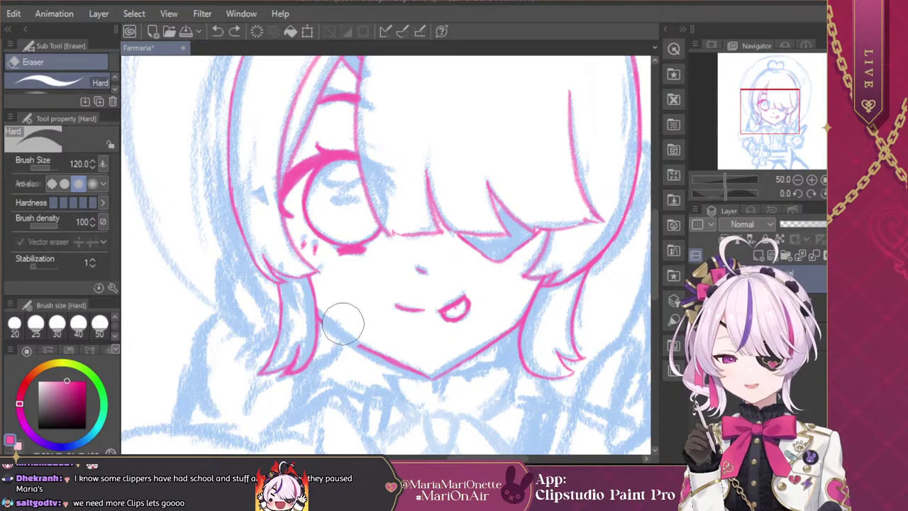
{"action": "left_click_drag", "start_coordinate": [344, 324], "coordinate": [412, 371]}
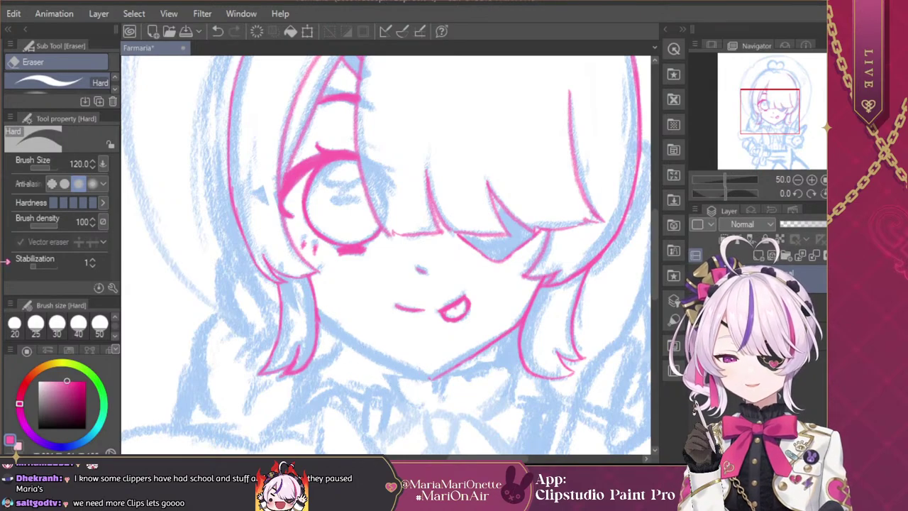
{"action": "key", "text": "p"}
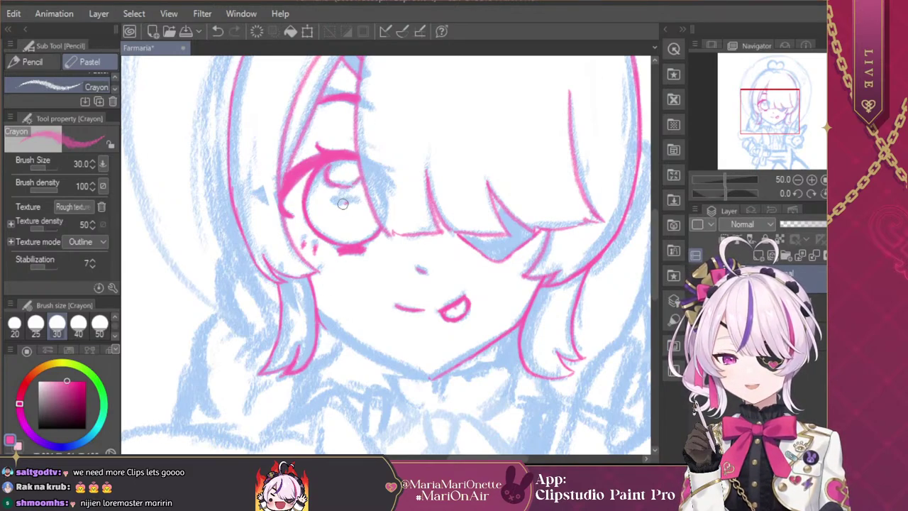
{"action": "left_click_drag", "start_coordinate": [351, 194], "coordinate": [349, 198]}
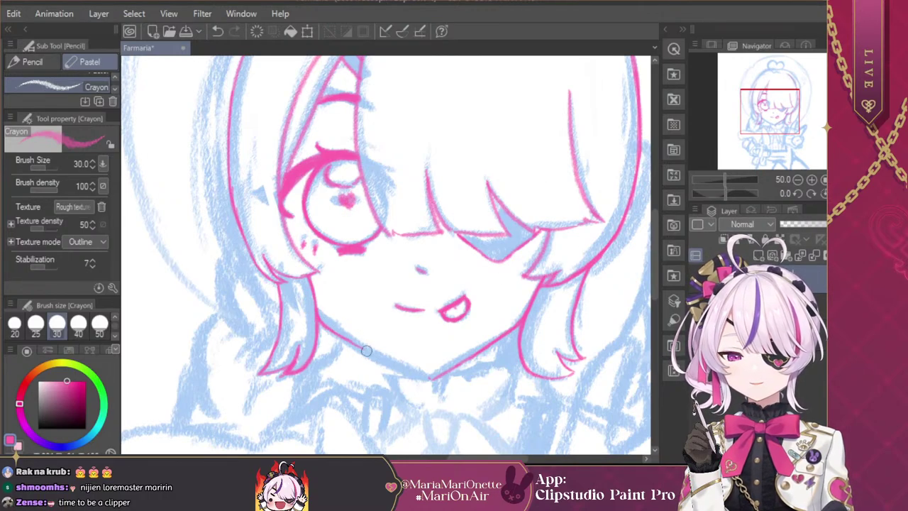
{"action": "left_click_drag", "start_coordinate": [349, 340], "coordinate": [427, 383]}
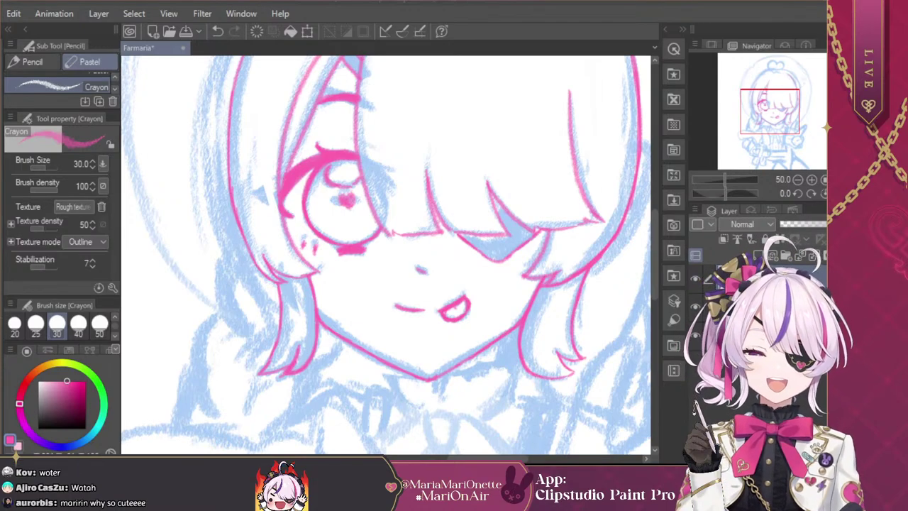
Step: Examine the full head's line art at 33.3% zoom with the blue sketch temporarily hidden
{"action": "left_click", "coordinate": [797, 179]}
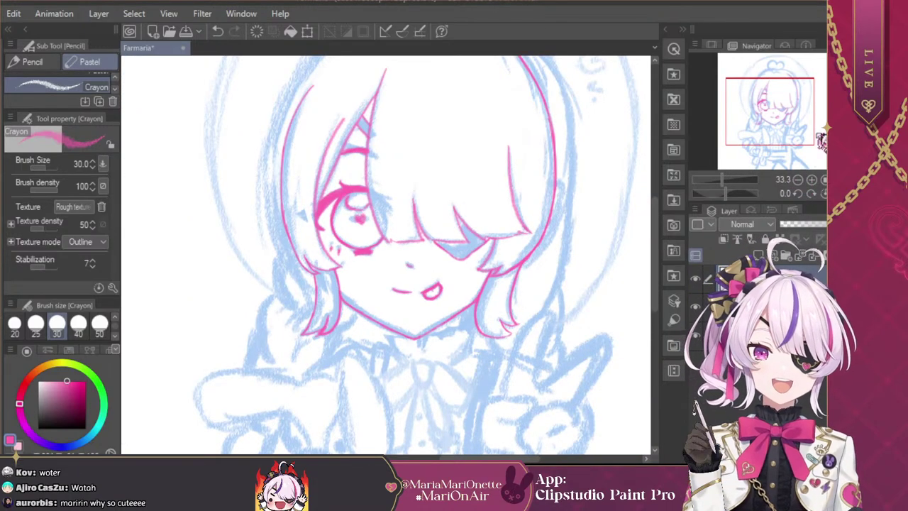
{"action": "mouse_move", "coordinate": [794, 141]}
{"action": "left_mouse_down"}
{"action": "mouse_move", "coordinate": [796, 122]}
{"action": "mouse_move", "coordinate": [795, 132]}
{"action": "left_mouse_up"}
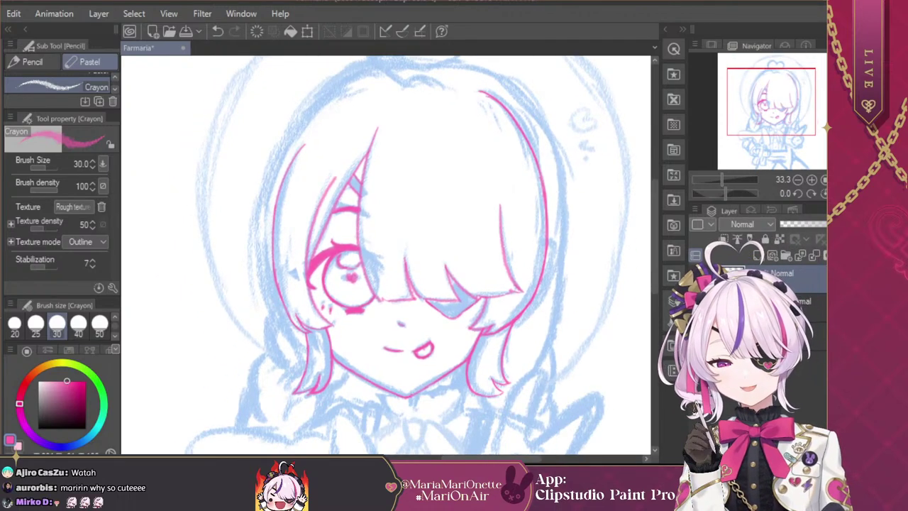
{"action": "left_click", "coordinate": [698, 301]}
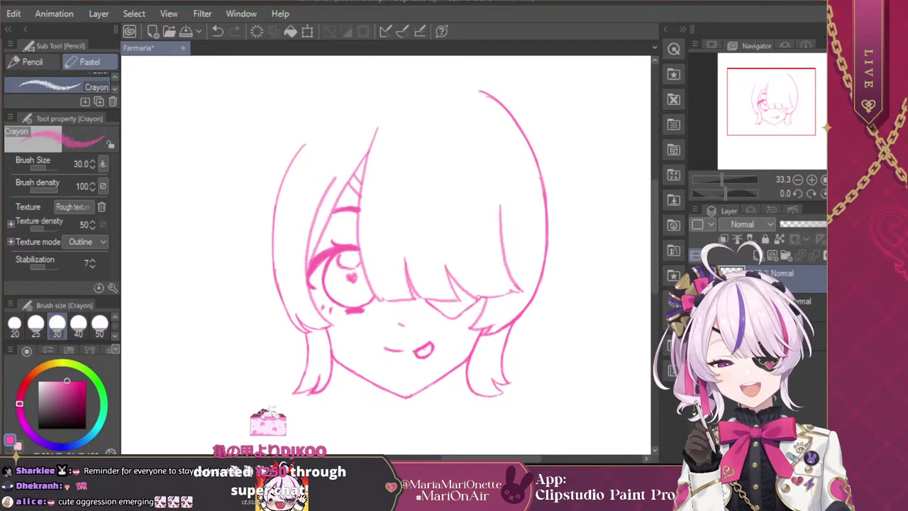
{"action": "left_click", "coordinate": [695, 307]}
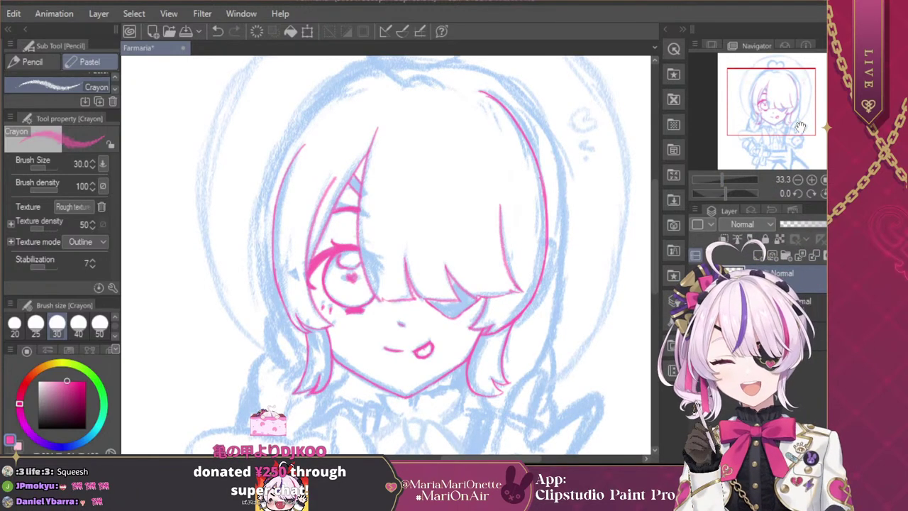
Step: Extend the open-eye side's outer hair contour up along the crown towards the parting and clean up where the strokes join
{"action": "left_click_drag", "start_coordinate": [801, 126], "coordinate": [794, 129]}
{"action": "left_click", "coordinate": [812, 179]}
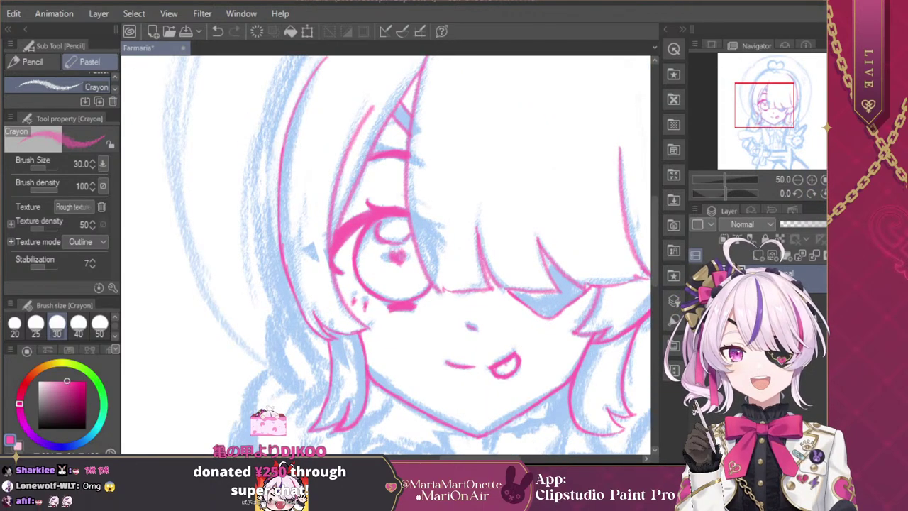
{"action": "left_click_drag", "start_coordinate": [766, 89], "coordinate": [770, 74]}
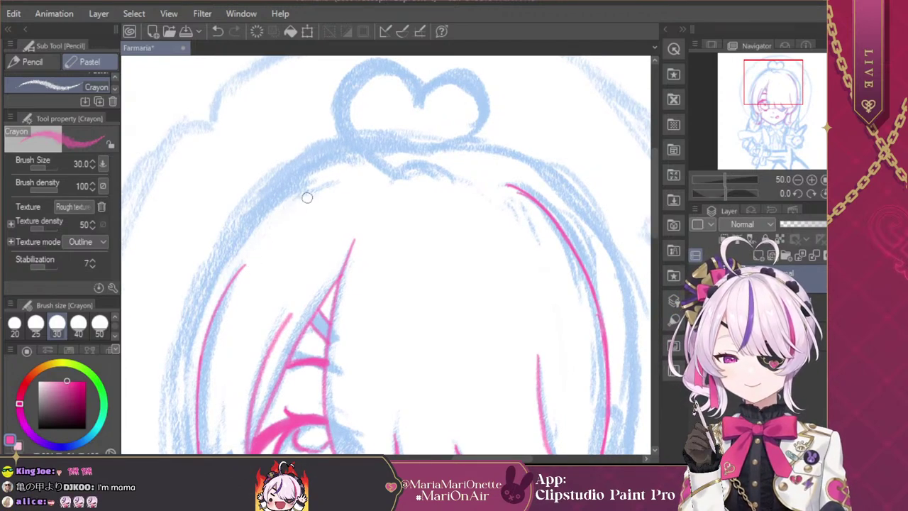
{"action": "left_click_drag", "start_coordinate": [323, 186], "coordinate": [244, 272]}
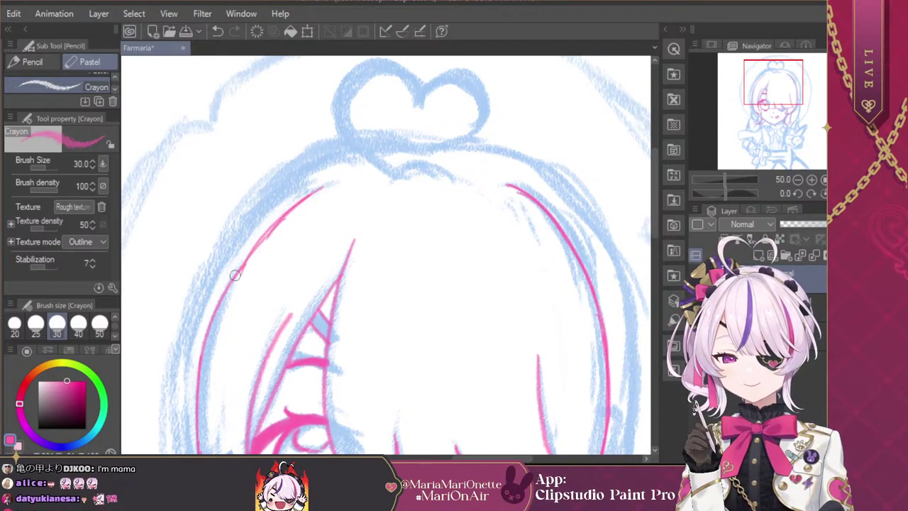
{"action": "key", "text": "e"}
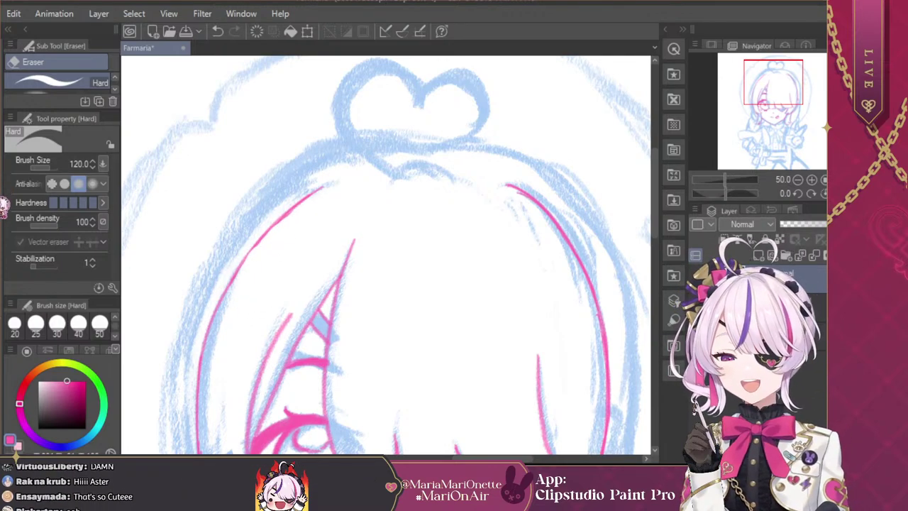
{"action": "key", "text": "p"}
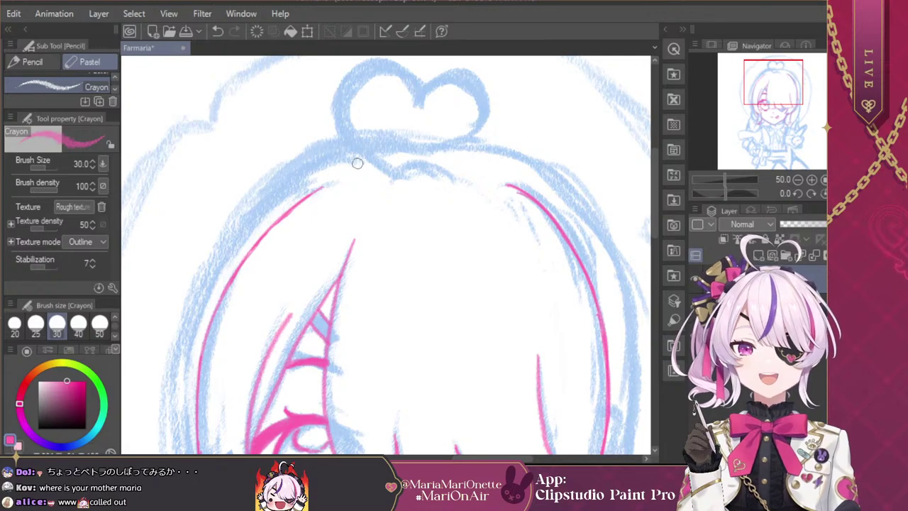
Step: Trace the small arched strand at the hair parting just below the heart-shaped ahoge
{"action": "left_click", "coordinate": [797, 180]}
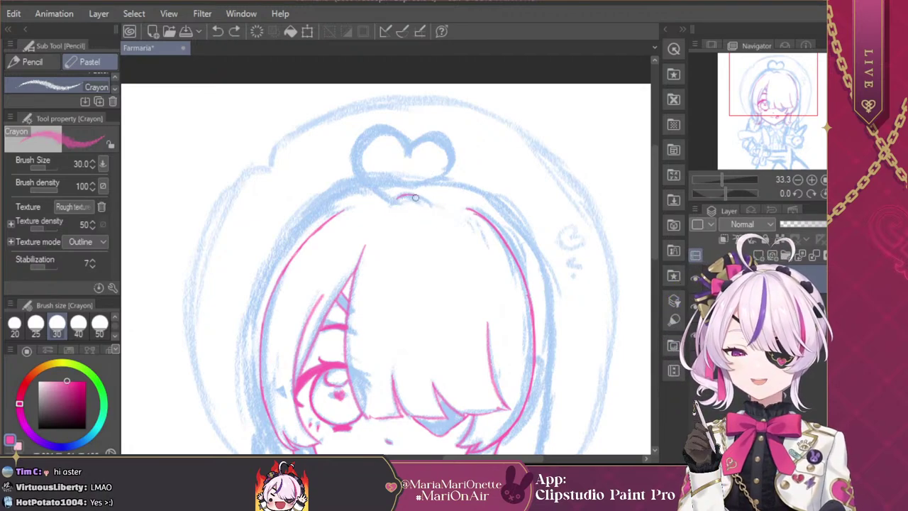
{"action": "left_click", "coordinate": [811, 180]}
{"action": "left_click", "coordinate": [812, 179]}
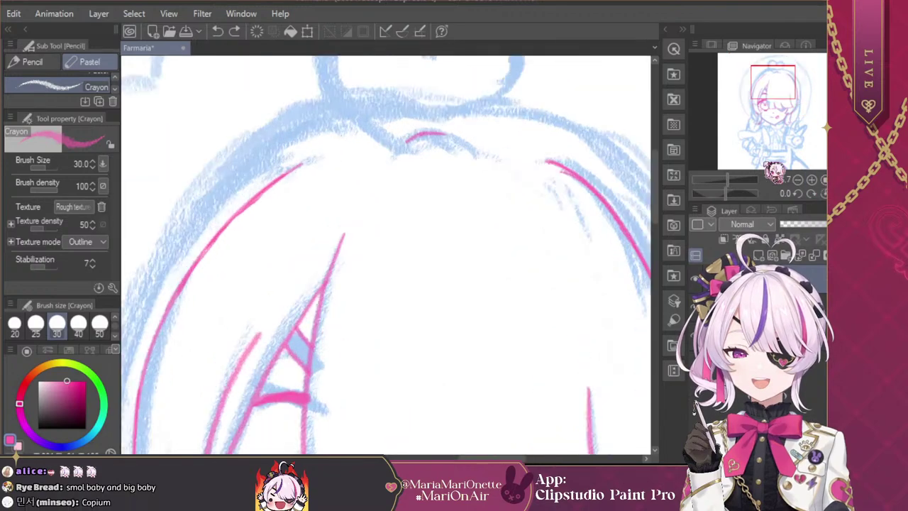
{"action": "left_click_drag", "start_coordinate": [446, 134], "coordinate": [478, 154]}
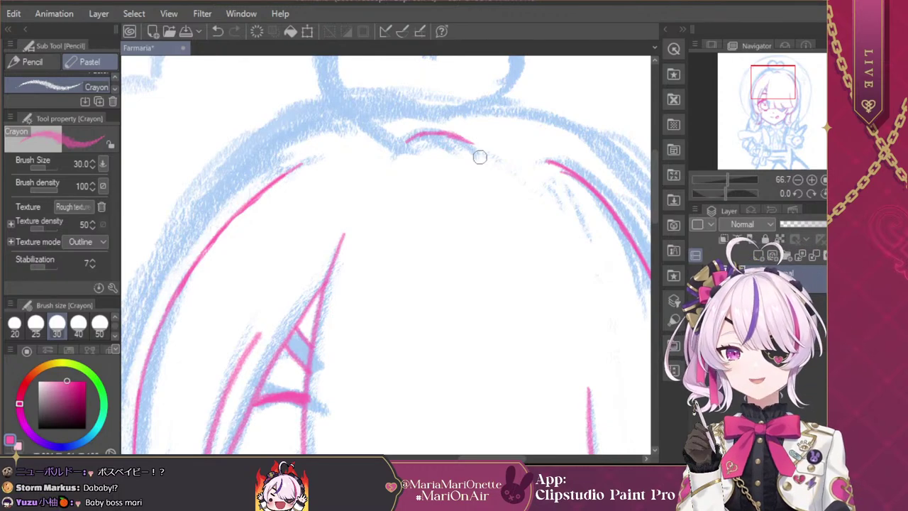
Step: Trace the base of the heart-shaped ahoge from its open-eye-side edge, curving down into the hair parting
{"action": "left_click_drag", "start_coordinate": [783, 78], "coordinate": [785, 64]}
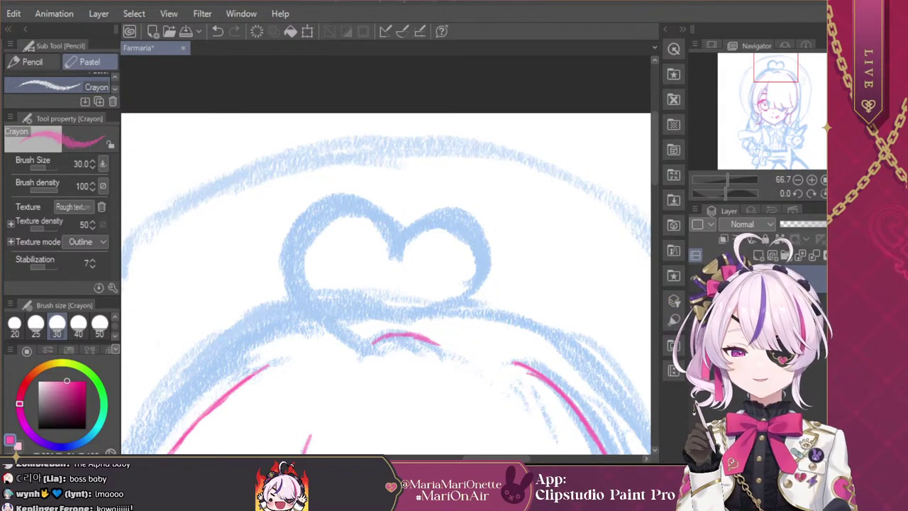
{"action": "mouse_move", "coordinate": [306, 307]}
{"action": "left_mouse_down"}
{"action": "mouse_move", "coordinate": [339, 155]}
{"action": "mouse_move", "coordinate": [307, 315]}
{"action": "left_mouse_up"}
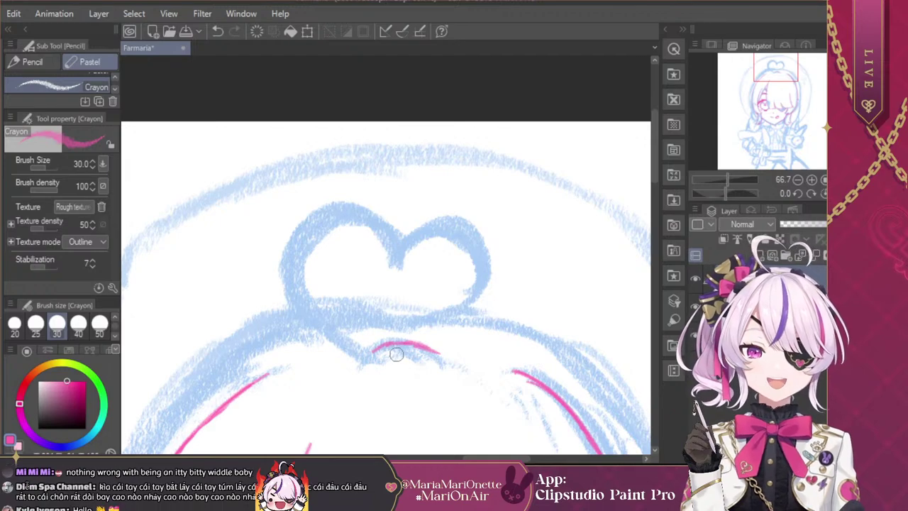
{"action": "mouse_move", "coordinate": [372, 357]}
{"action": "left_mouse_down"}
{"action": "mouse_move", "coordinate": [358, 362]}
{"action": "mouse_move", "coordinate": [308, 327]}
{"action": "mouse_move", "coordinate": [298, 304]}
{"action": "left_mouse_up"}
{"action": "key", "text": "ctrl+z"}
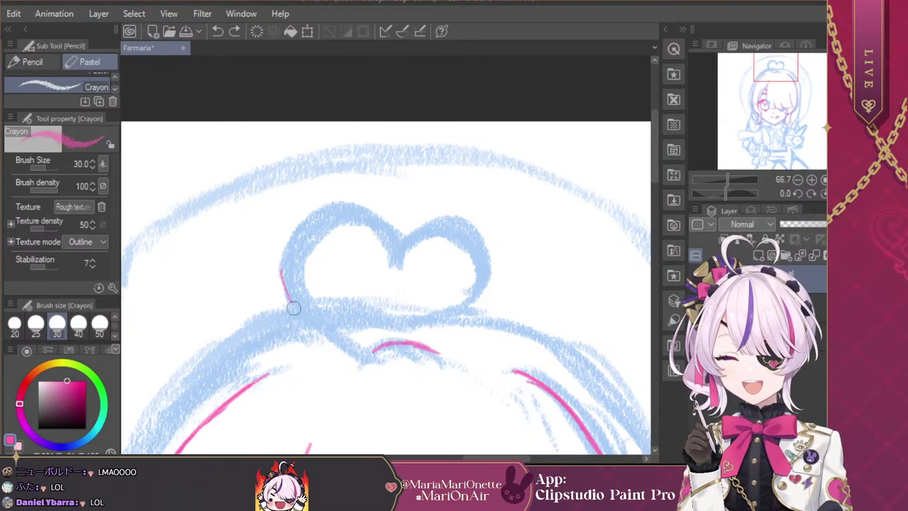
{"action": "mouse_move", "coordinate": [282, 270]}
{"action": "left_mouse_down"}
{"action": "mouse_move", "coordinate": [309, 327]}
{"action": "mouse_move", "coordinate": [290, 300]}
{"action": "mouse_move", "coordinate": [355, 358]}
{"action": "left_mouse_up"}
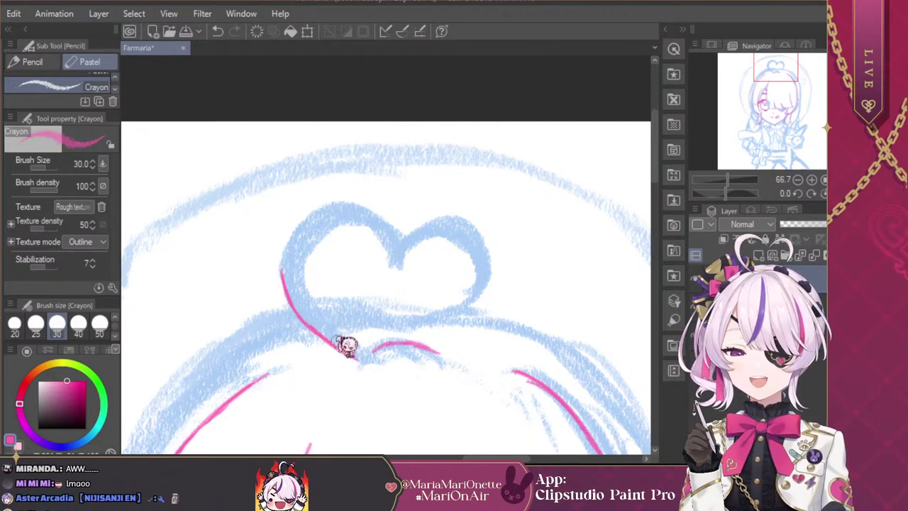
Step: Retrace the ahoge's base down to the parting strand and extend its outer edge up around the larger, open-eye-side lobe
{"action": "key", "text": "ctrl+z"}
{"action": "left_click_drag", "start_coordinate": [307, 326], "coordinate": [365, 358]}
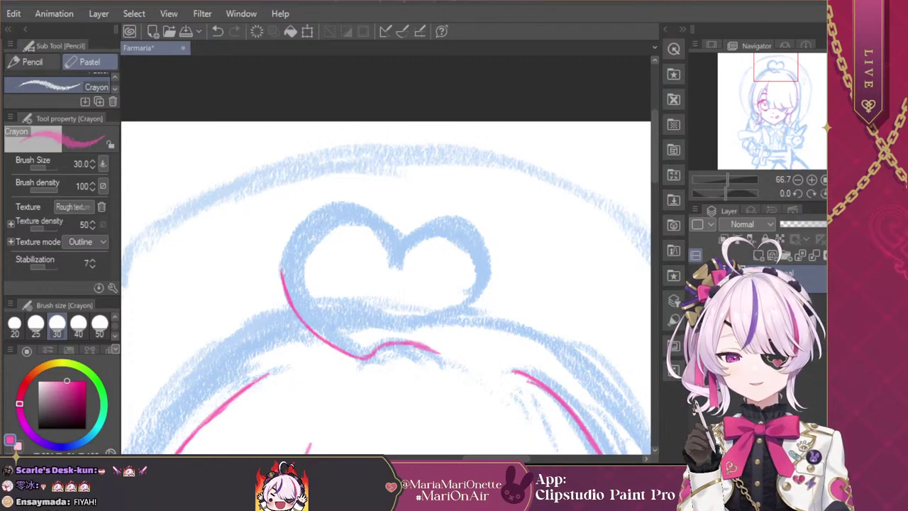
{"action": "left_click_drag", "start_coordinate": [283, 275], "coordinate": [292, 235]}
{"action": "left_click_drag", "start_coordinate": [283, 276], "coordinate": [299, 217]}
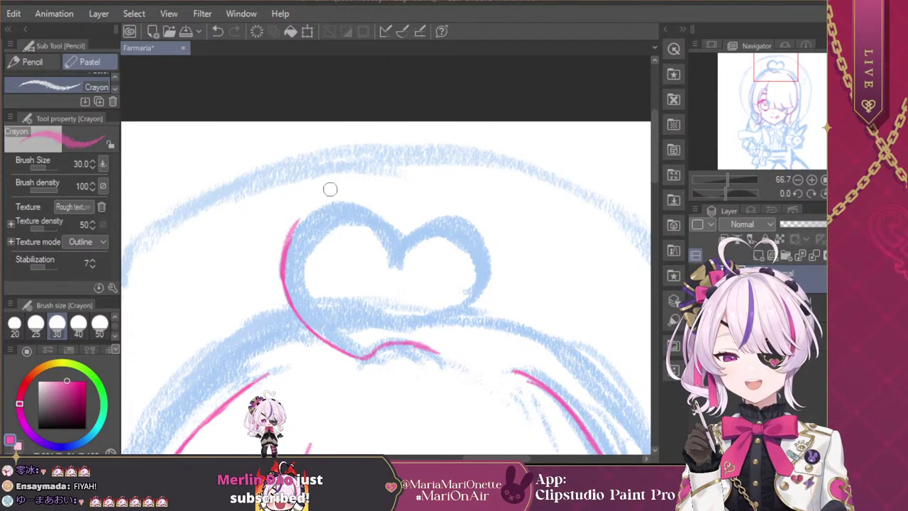
{"action": "key", "text": "ctrl+z"}
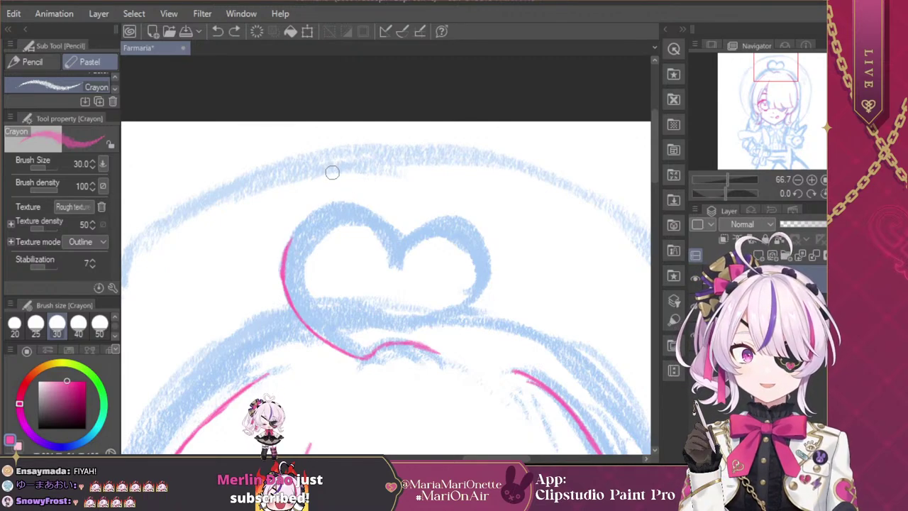
{"action": "left_click_drag", "start_coordinate": [288, 239], "coordinate": [319, 209]}
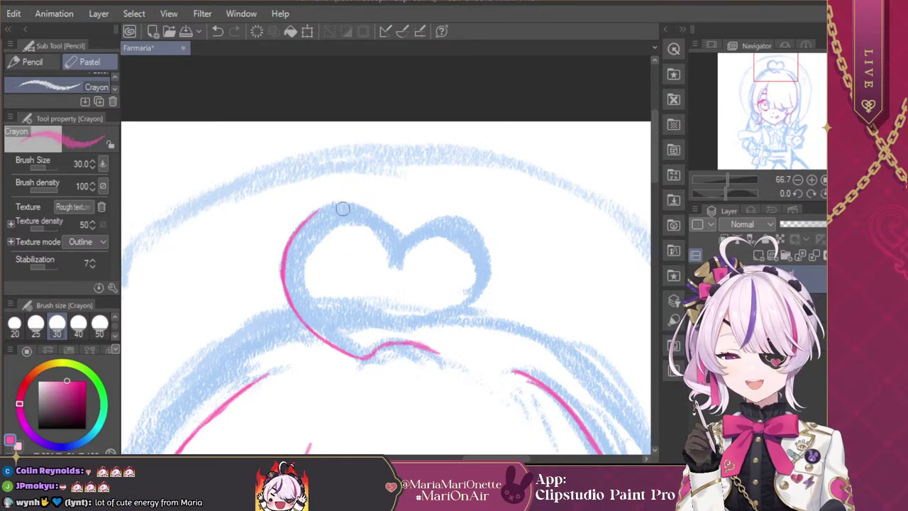
Step: Trace the heart-shaped ahoge's upper outer edge through the central dip, joining it smoothly over the larger lobe
{"action": "mouse_move", "coordinate": [403, 237]}
{"action": "left_mouse_down"}
{"action": "mouse_move", "coordinate": [447, 214]}
{"action": "mouse_move", "coordinate": [408, 232]}
{"action": "mouse_move", "coordinate": [456, 214]}
{"action": "mouse_move", "coordinate": [445, 221]}
{"action": "mouse_move", "coordinate": [469, 223]}
{"action": "left_mouse_up"}
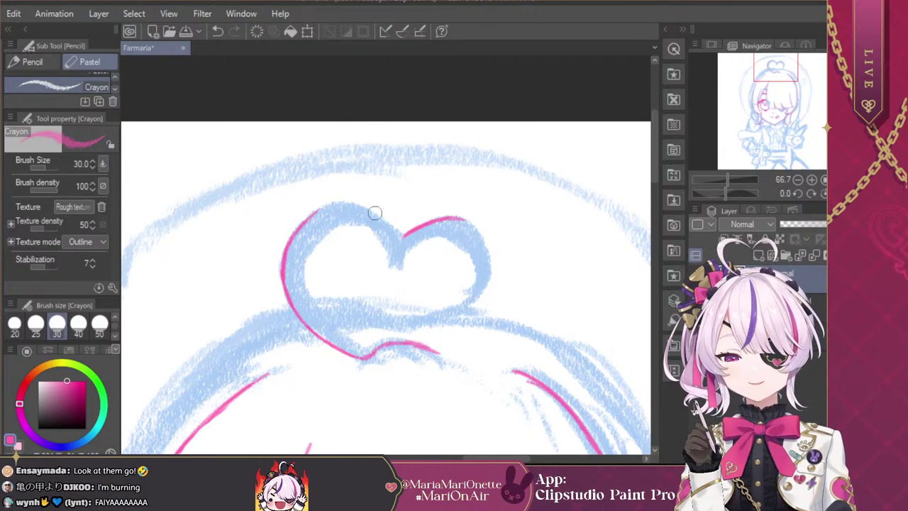
{"action": "left_click_drag", "start_coordinate": [375, 214], "coordinate": [401, 237]}
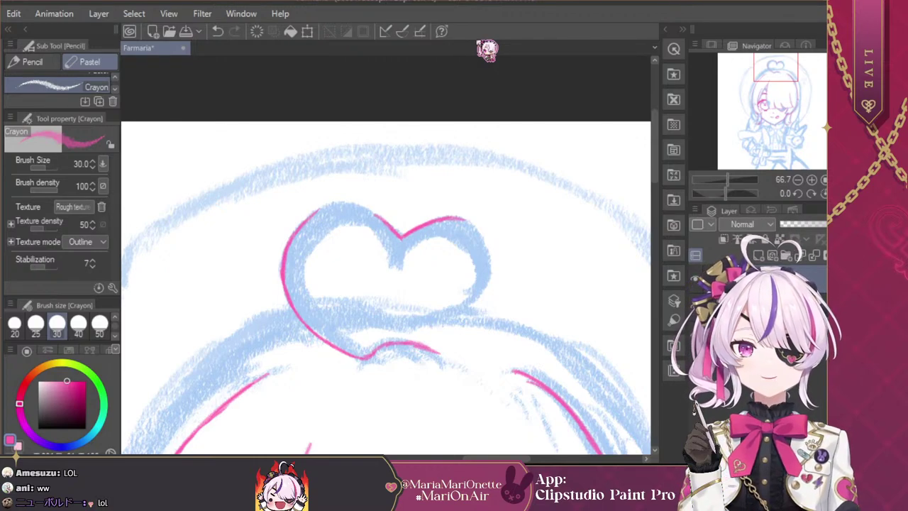
{"action": "left_click_drag", "start_coordinate": [809, 197], "coordinate": [810, 202]}
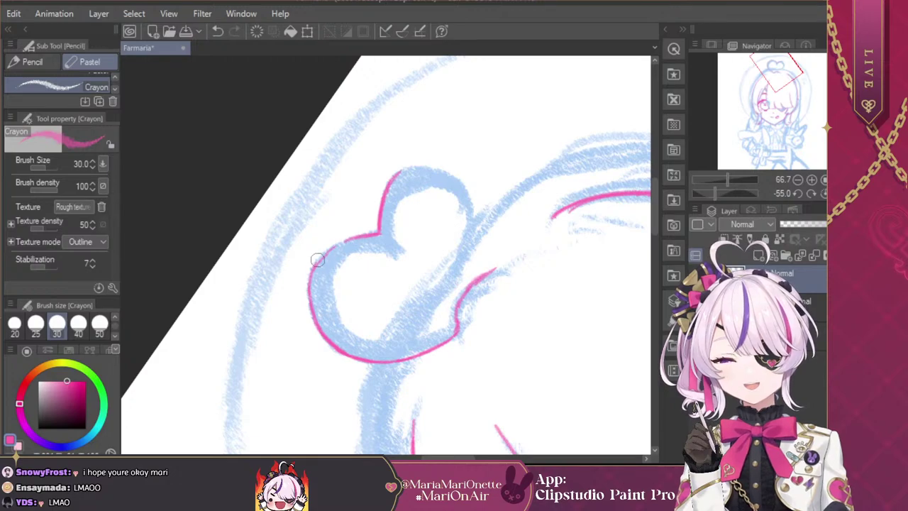
{"action": "left_click_drag", "start_coordinate": [318, 260], "coordinate": [353, 236]}
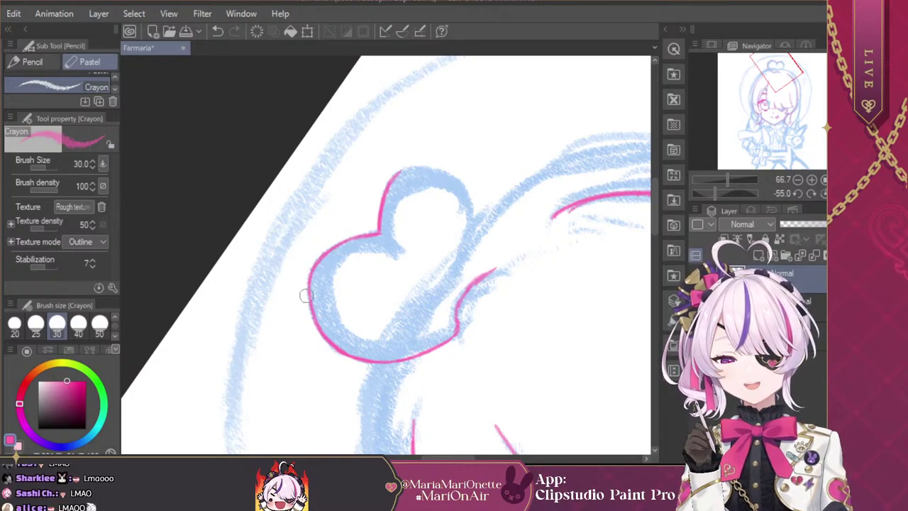
{"action": "left_click_drag", "start_coordinate": [320, 271], "coordinate": [335, 288]}
{"action": "key", "text": "ctrl+z"}
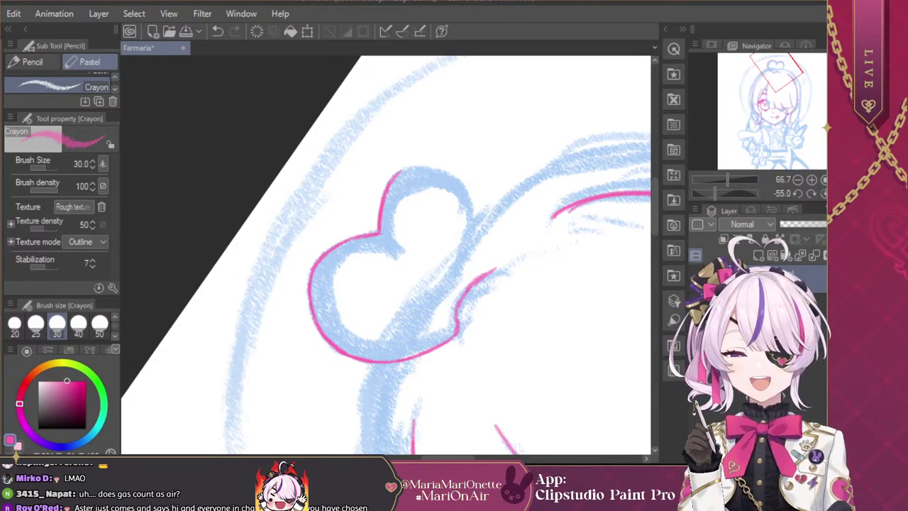
{"action": "left_click", "coordinate": [823, 193]}
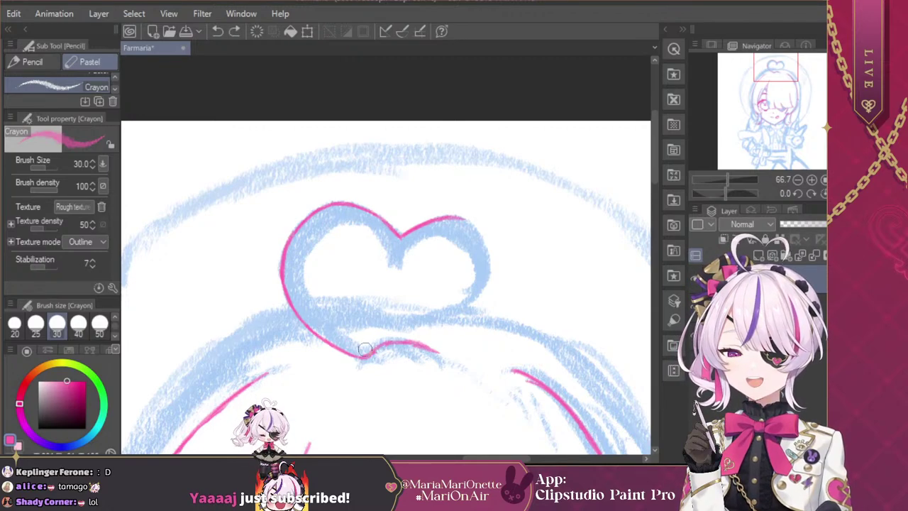
Step: Trace the larger lobe's inner edge from the ahoge's base point up around the curve to the central notch
{"action": "mouse_move", "coordinate": [304, 264]}
{"action": "left_mouse_down"}
{"action": "mouse_move", "coordinate": [323, 313]}
{"action": "mouse_move", "coordinate": [309, 293]}
{"action": "mouse_move", "coordinate": [355, 344]}
{"action": "mouse_move", "coordinate": [330, 322]}
{"action": "mouse_move", "coordinate": [376, 354]}
{"action": "left_mouse_up"}
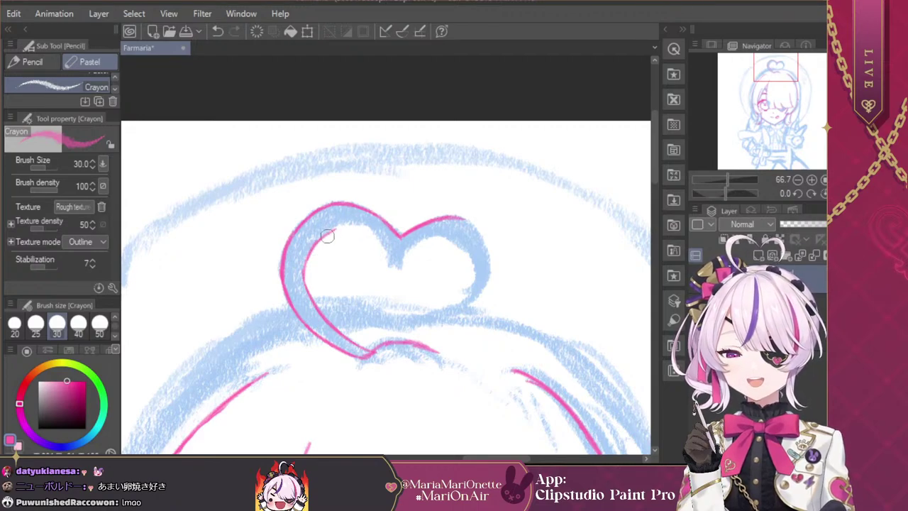
{"action": "key", "text": "h"}
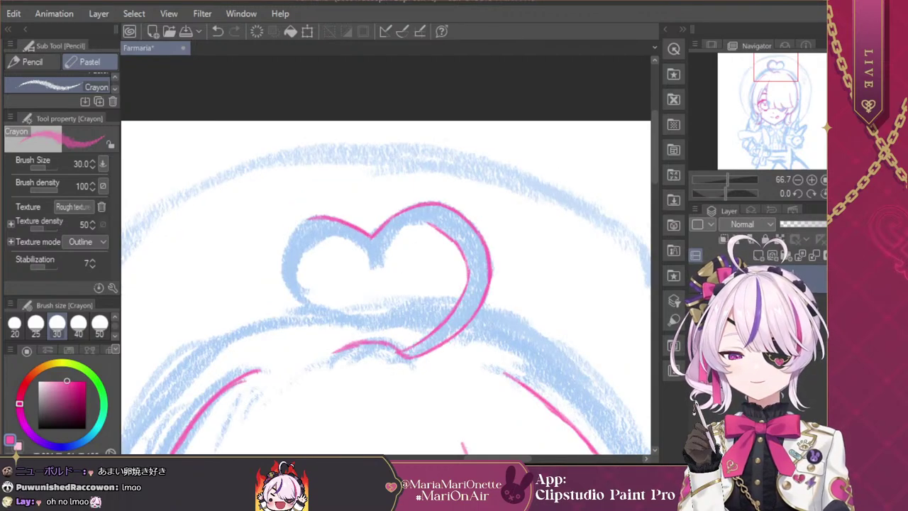
{"action": "left_click_drag", "start_coordinate": [375, 260], "coordinate": [429, 222]}
{"action": "key", "text": "ctrl+z"}
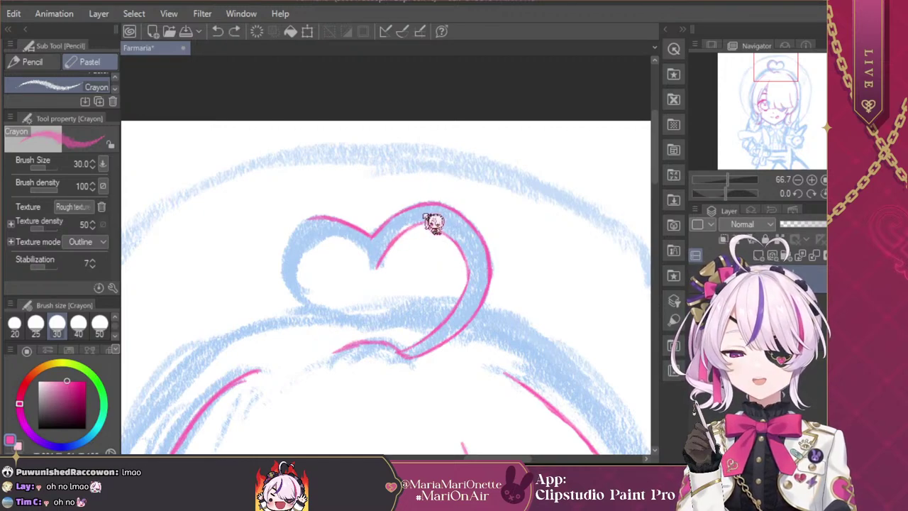
{"action": "key", "text": "ctrl+z"}
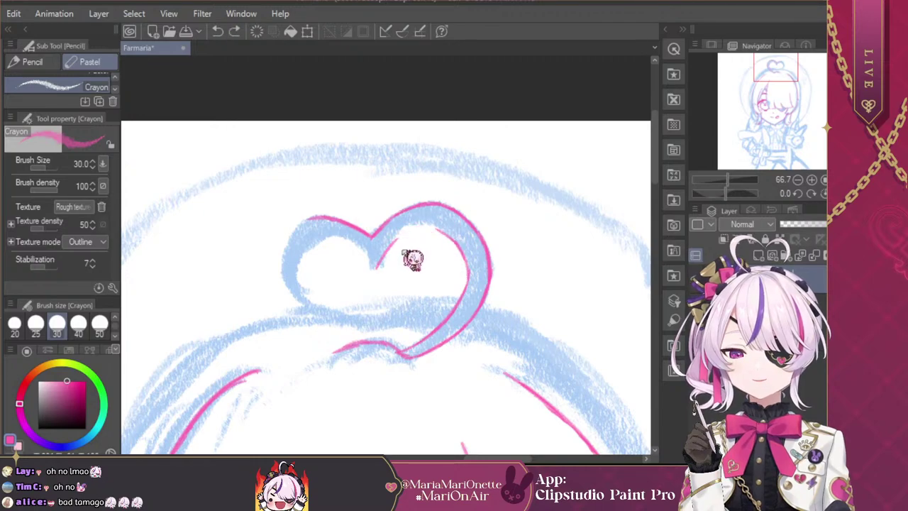
{"action": "key", "text": "ctrl+z"}
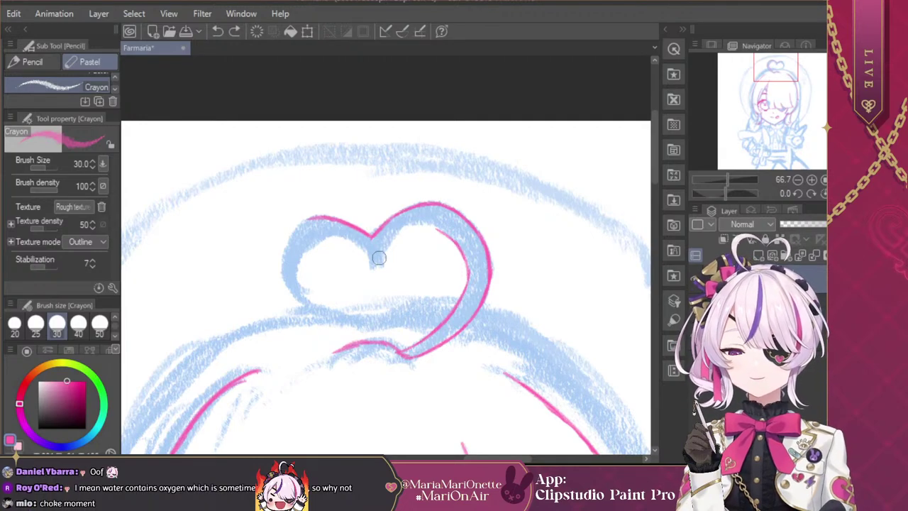
{"action": "mouse_move", "coordinate": [378, 257]}
{"action": "left_mouse_down"}
{"action": "mouse_move", "coordinate": [414, 216]}
{"action": "mouse_move", "coordinate": [387, 246]}
{"action": "mouse_move", "coordinate": [438, 219]}
{"action": "mouse_move", "coordinate": [416, 228]}
{"action": "left_mouse_up"}
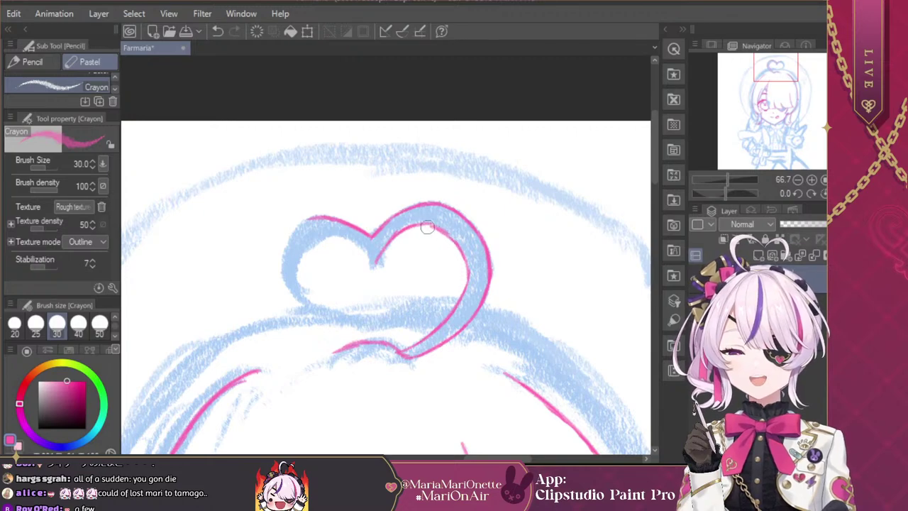
{"action": "mouse_move", "coordinate": [424, 226]}
{"action": "left_mouse_down"}
{"action": "mouse_move", "coordinate": [451, 238]}
{"action": "mouse_move", "coordinate": [461, 257]}
{"action": "left_mouse_up"}
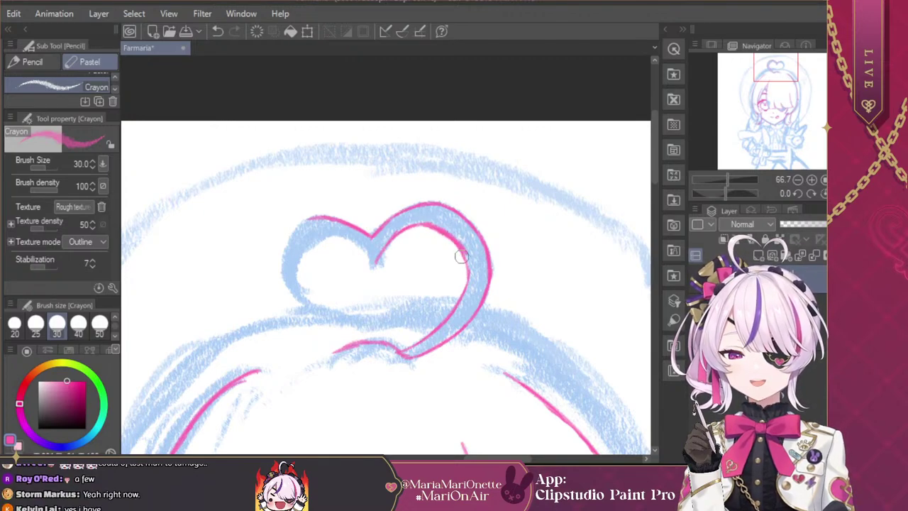
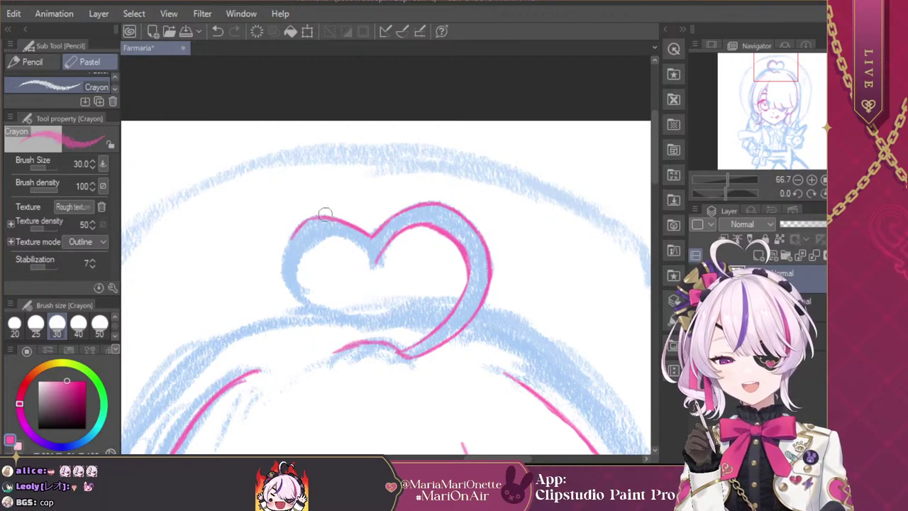
Step: Trace the smaller lobe's outer edge around its side, curving down and inward to the ahoge's tapered tip
{"action": "left_click_drag", "start_coordinate": [293, 228], "coordinate": [282, 272]}
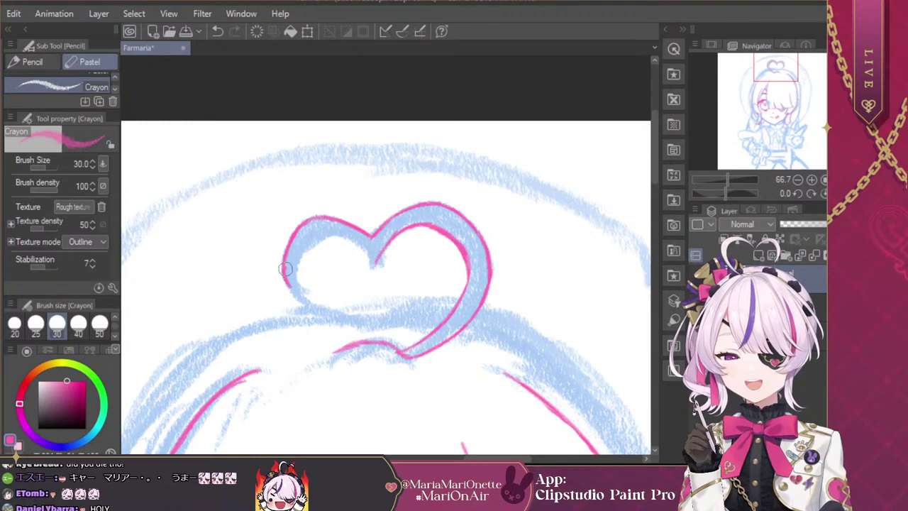
{"action": "key", "text": "ctrl+z"}
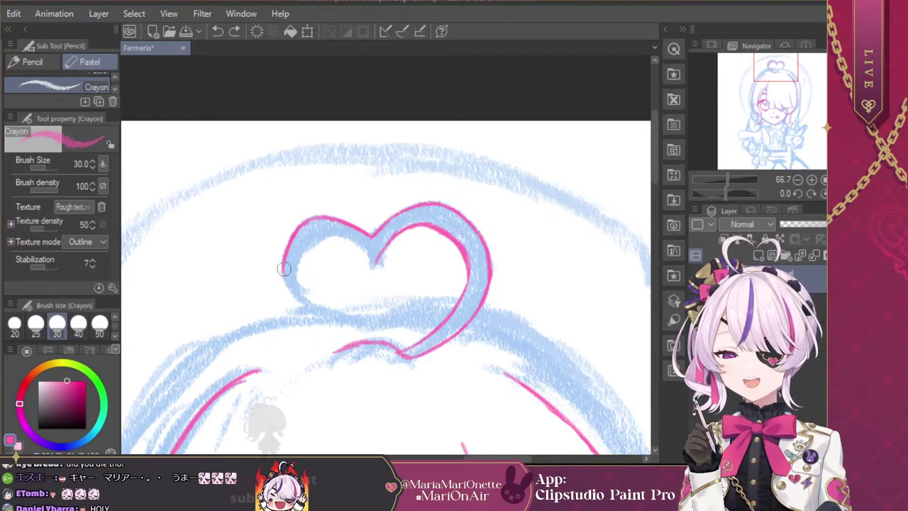
{"action": "left_click_drag", "start_coordinate": [286, 270], "coordinate": [304, 291]}
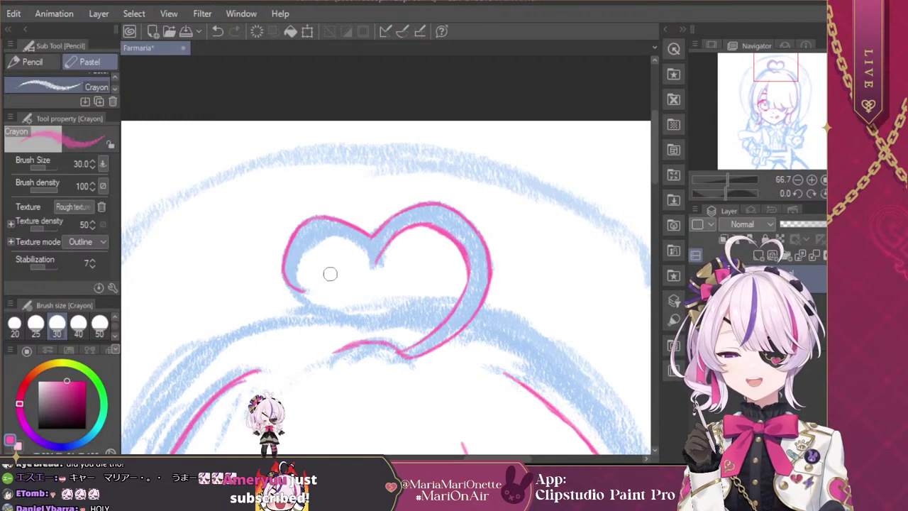
{"action": "key", "text": "ctrl+z"}
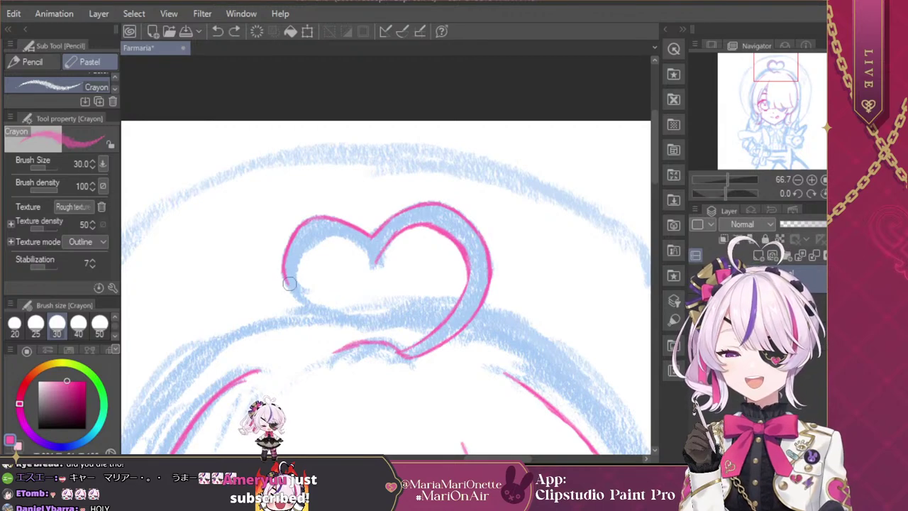
{"action": "left_click_drag", "start_coordinate": [286, 271], "coordinate": [308, 299]}
{"action": "key", "text": "ctrl+z"}
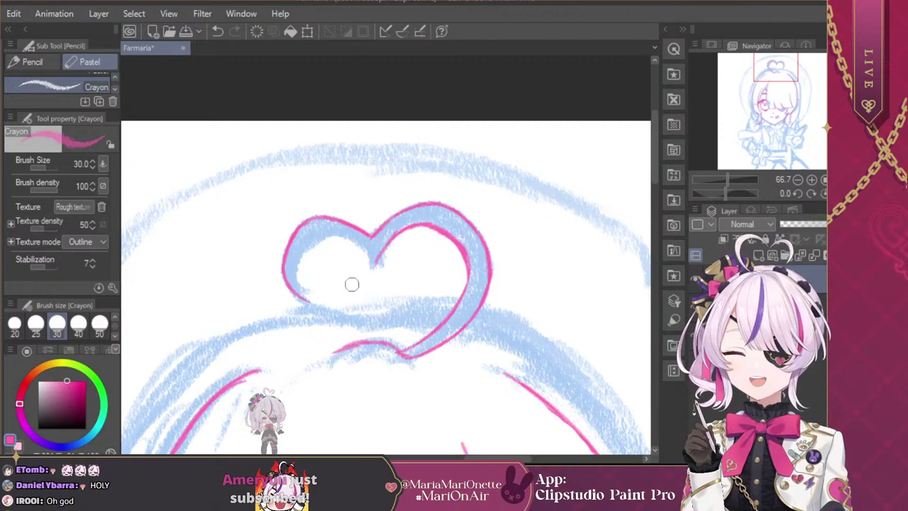
{"action": "key", "text": "ctrl+z"}
{"action": "left_click_drag", "start_coordinate": [282, 264], "coordinate": [299, 301]}
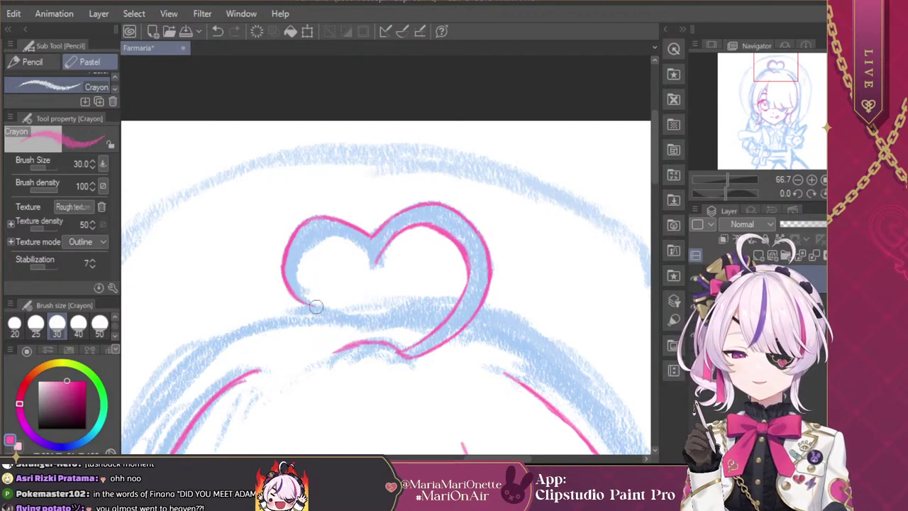
Step: Trace the smaller lobe's inner edge upward from its tapered tip and clean up the point at the ahoge's base
{"action": "left_click_drag", "start_coordinate": [310, 302], "coordinate": [305, 255]}
{"action": "key", "text": "ctrl+z"}
{"action": "left_click_drag", "start_coordinate": [311, 304], "coordinate": [300, 256]}
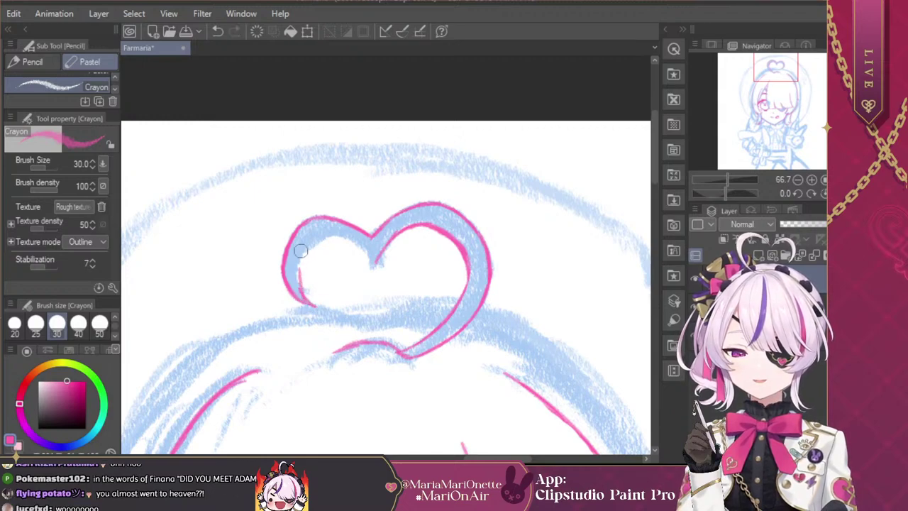
{"action": "key", "text": "ctrl+z"}
{"action": "left_click_drag", "start_coordinate": [309, 301], "coordinate": [298, 271]}
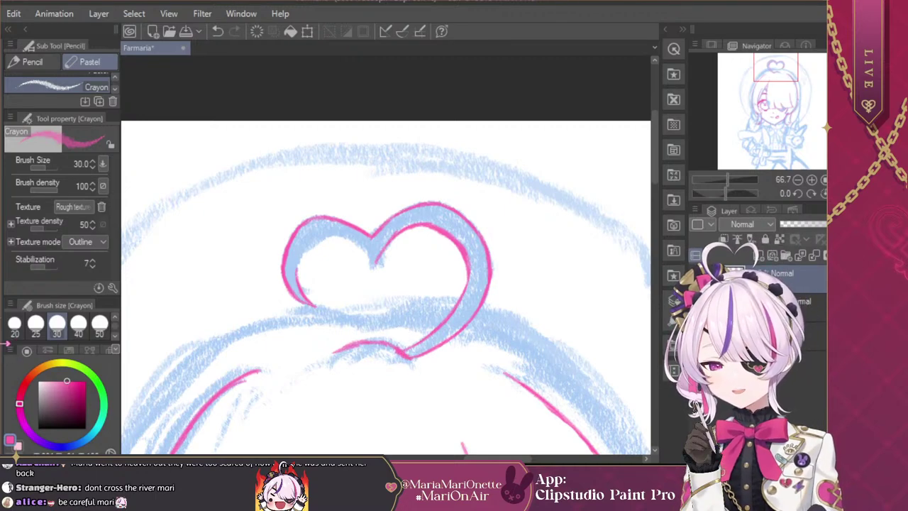
{"action": "left_click", "coordinate": [17, 452]}
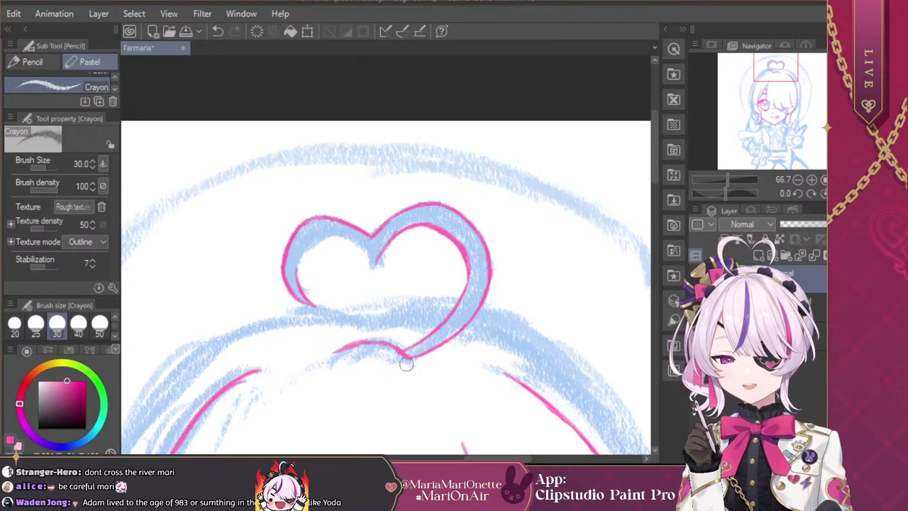
{"action": "left_click", "coordinate": [13, 440]}
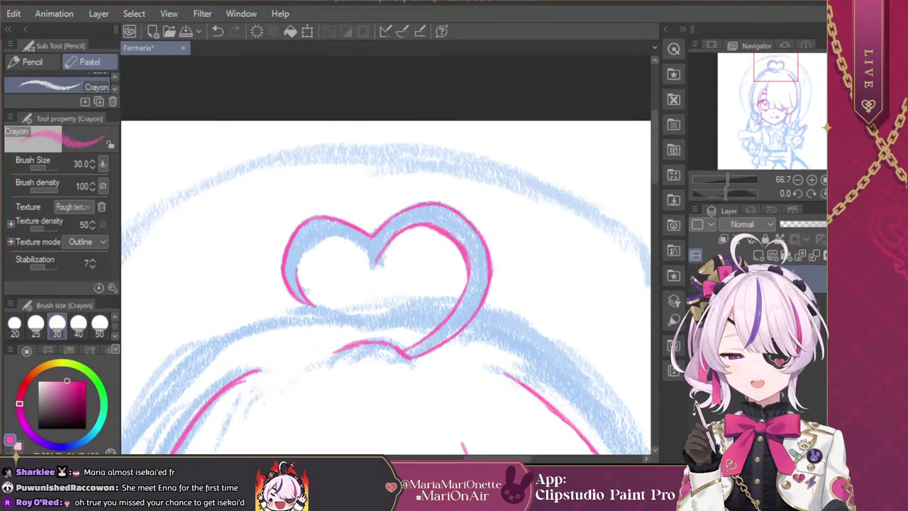
Step: Close the smaller lobe's inner edge into the heart's central notch, reinforce the line there and erase the excess
{"action": "left_click_drag", "start_coordinate": [726, 193], "coordinate": [714, 193]}
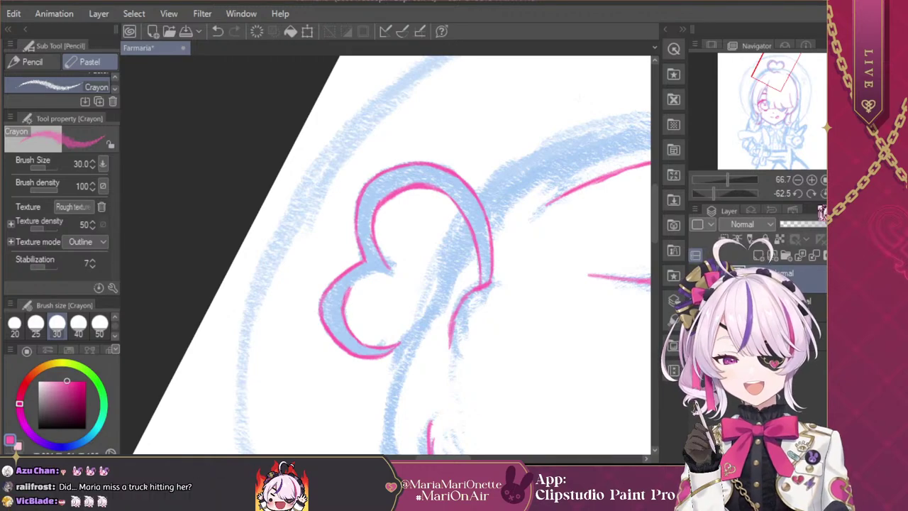
{"action": "left_click", "coordinate": [839, 193]}
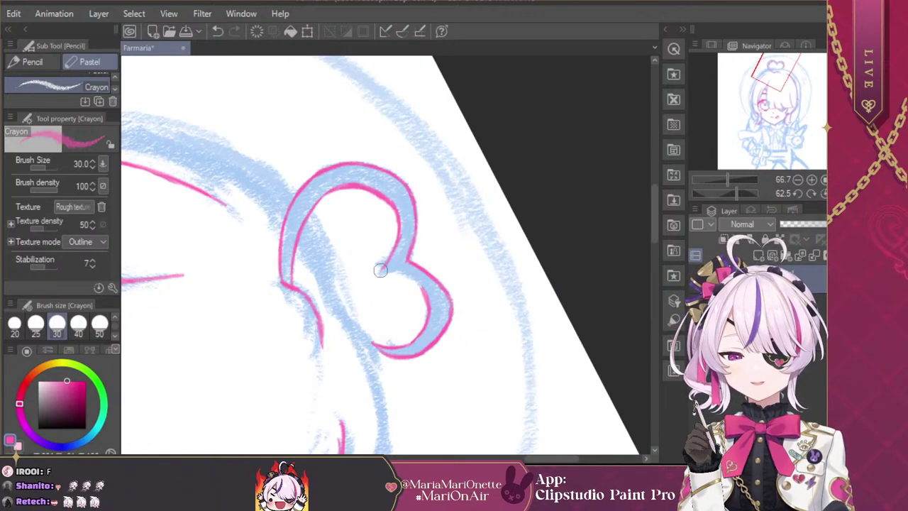
{"action": "left_click_drag", "start_coordinate": [385, 271], "coordinate": [413, 275]}
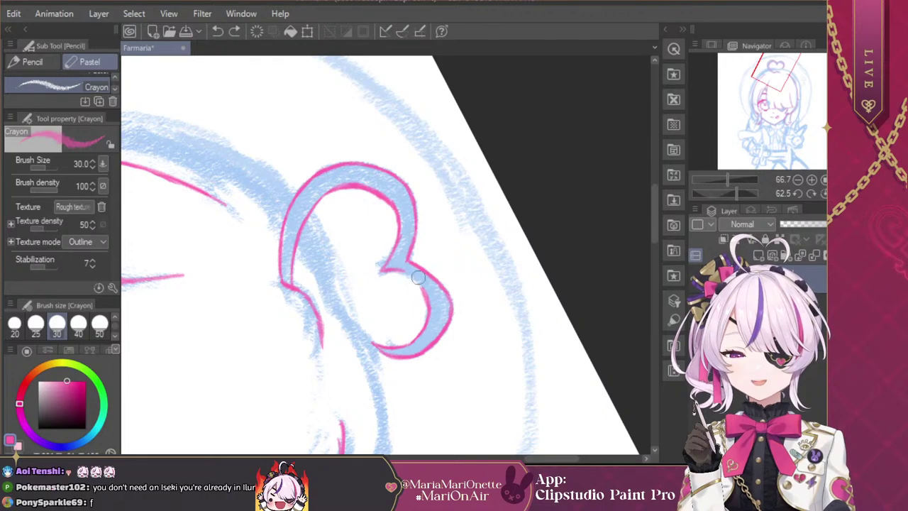
{"action": "left_click", "coordinate": [825, 193]}
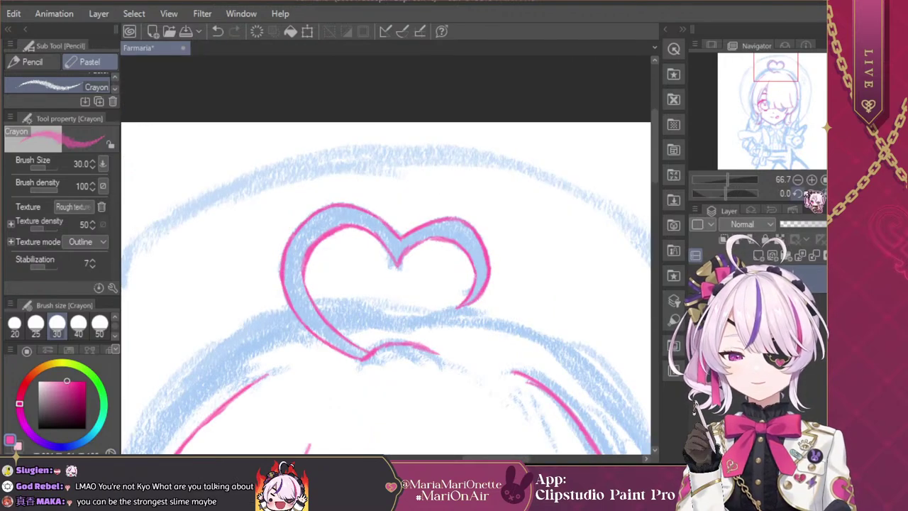
{"action": "left_click_drag", "start_coordinate": [399, 265], "coordinate": [431, 239]}
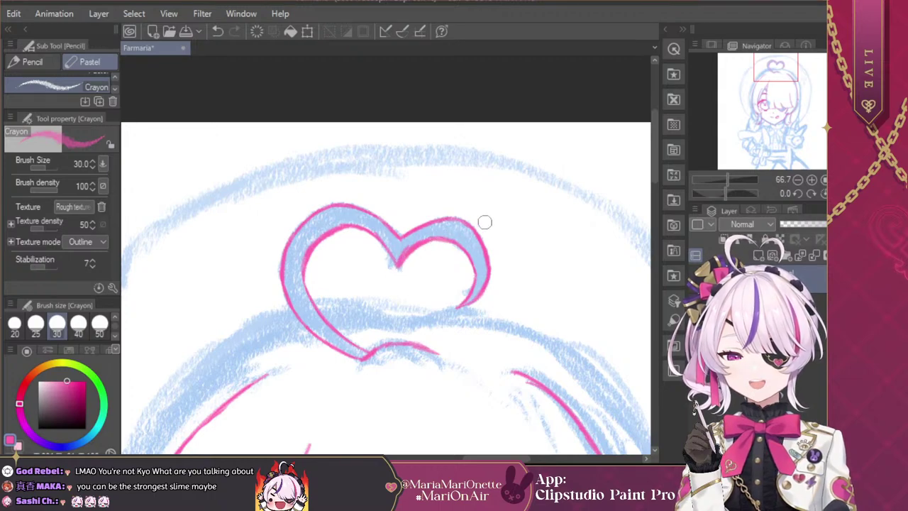
{"action": "left_click", "coordinate": [15, 453]}
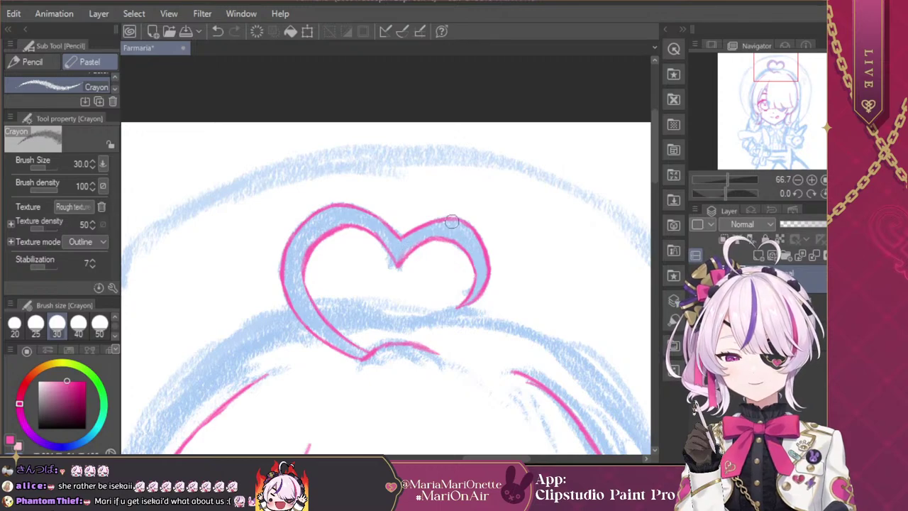
{"action": "key", "text": "c"}
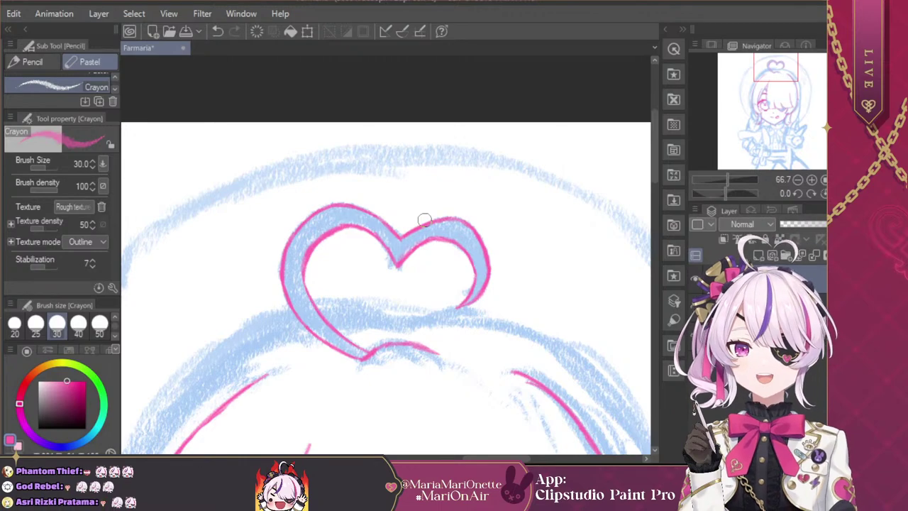
Step: Trace the middle stretch of the back hair's outer edge beside the uncovered eye, just outside the existing face-side hair contour
{"action": "scroll", "coordinate": [785, 136], "scroll_direction": "down", "scroll_amount": 3}
{"action": "left_click_drag", "start_coordinate": [786, 135], "coordinate": [777, 141]}
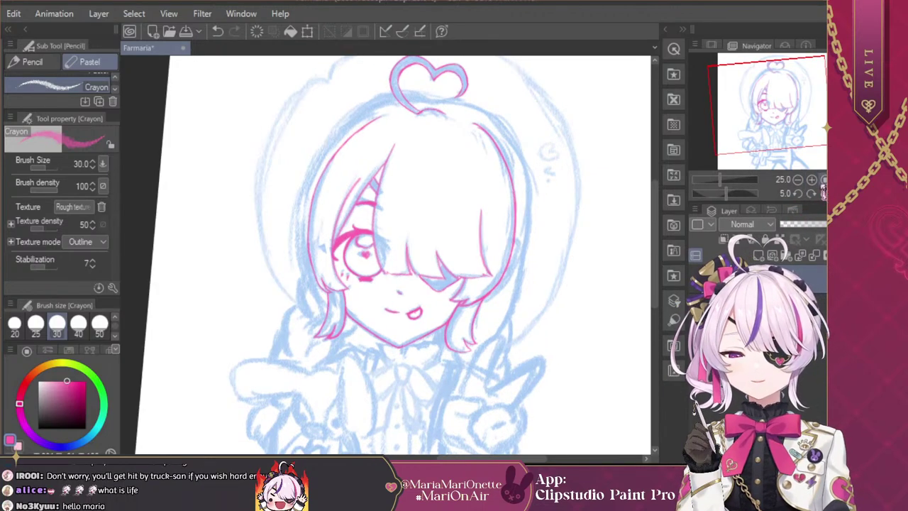
{"action": "left_click", "coordinate": [812, 180]}
{"action": "left_click", "coordinate": [811, 179]}
{"action": "left_click", "coordinate": [823, 193]}
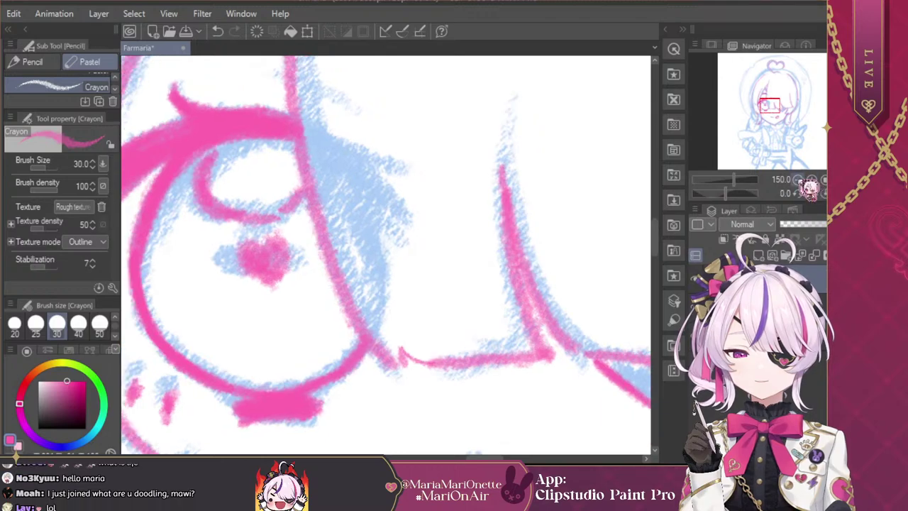
{"action": "left_click", "coordinate": [797, 180]}
{"action": "left_click", "coordinate": [790, 109]}
{"action": "left_click_drag", "start_coordinate": [789, 108], "coordinate": [750, 107]}
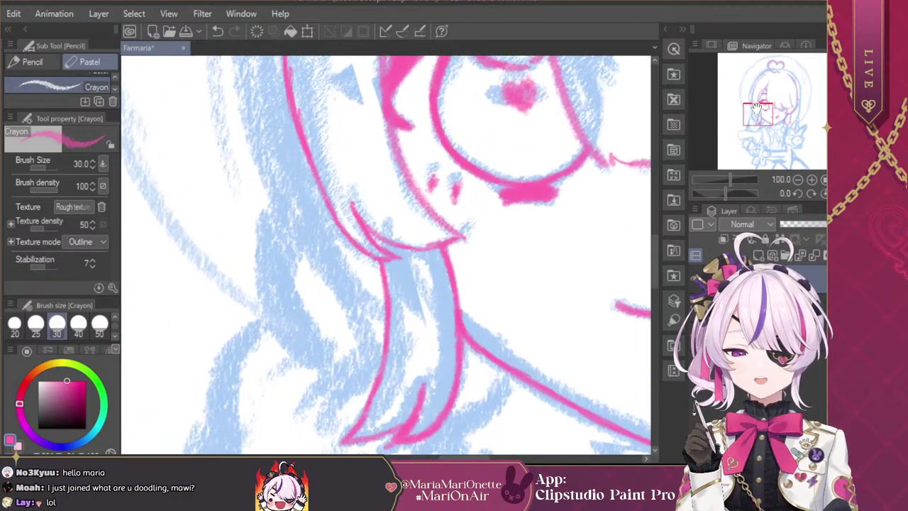
{"action": "left_click", "coordinate": [797, 180]}
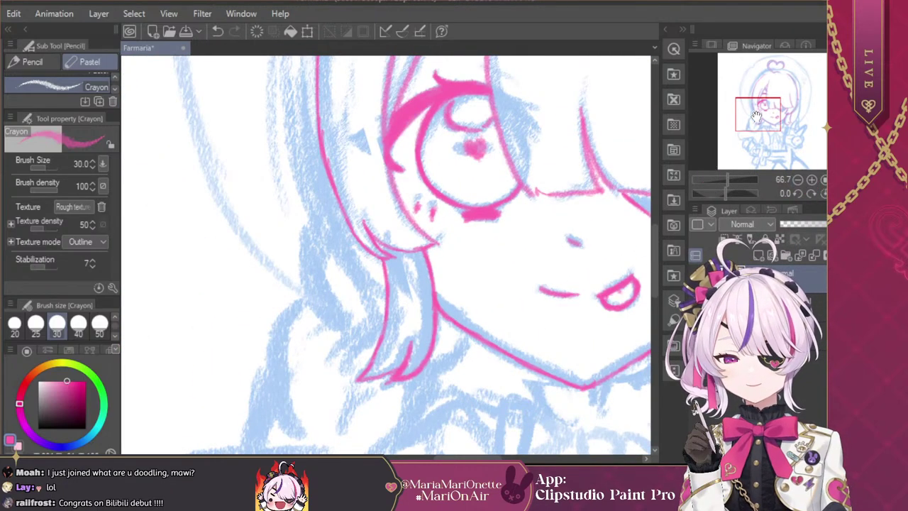
{"action": "left_click_drag", "start_coordinate": [757, 116], "coordinate": [754, 101]}
{"action": "left_click_drag", "start_coordinate": [316, 241], "coordinate": [314, 292]}
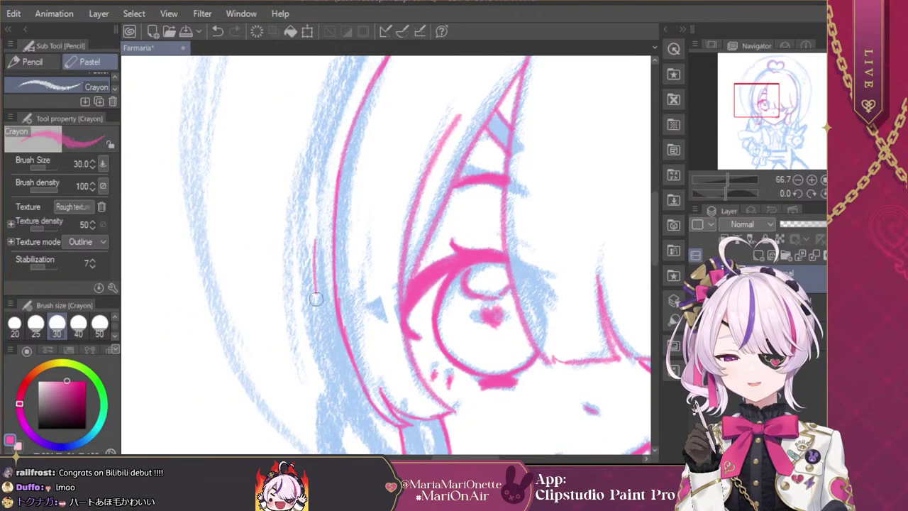
{"action": "left_click_drag", "start_coordinate": [318, 224], "coordinate": [312, 331]}
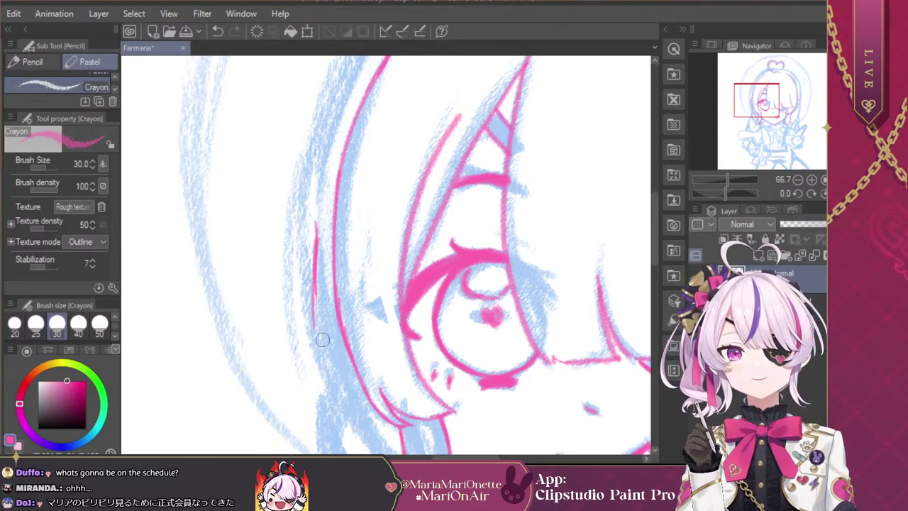
Step: Extend the back hair's outer edge downward, curving it inward toward the side lock below the uncovered eye
{"action": "mouse_move", "coordinate": [315, 287]}
{"action": "left_mouse_down"}
{"action": "mouse_move", "coordinate": [322, 357]}
{"action": "mouse_move", "coordinate": [350, 403]}
{"action": "left_mouse_up"}
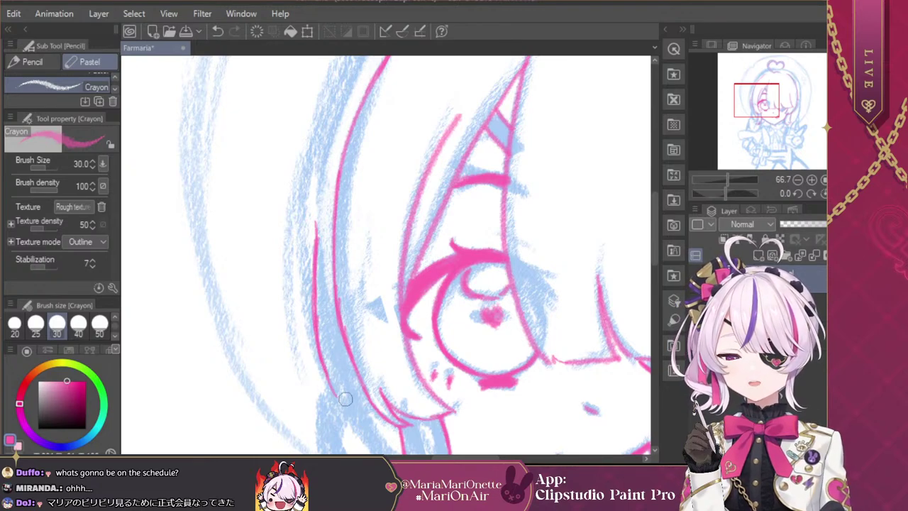
{"action": "left_click_drag", "start_coordinate": [763, 106], "coordinate": [769, 116]}
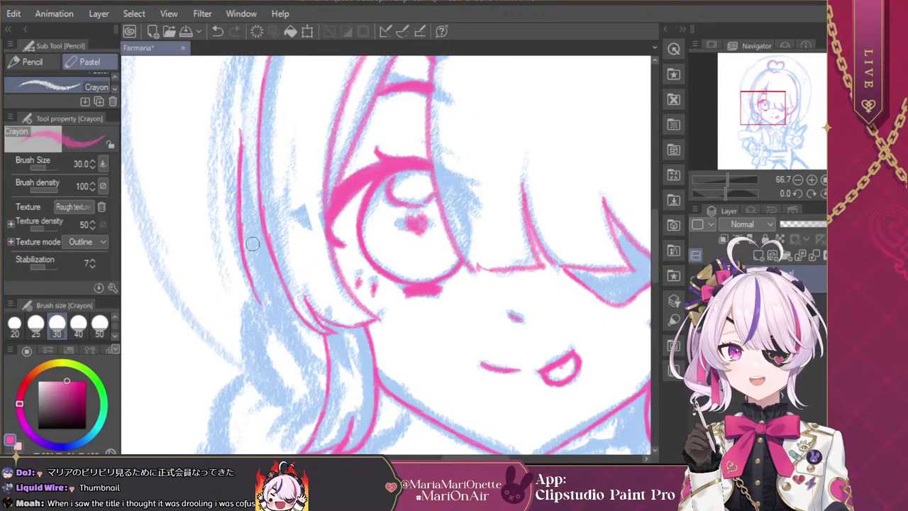
{"action": "mouse_move", "coordinate": [252, 243]}
{"action": "left_mouse_down"}
{"action": "mouse_move", "coordinate": [258, 304]}
{"action": "mouse_move", "coordinate": [290, 345]}
{"action": "left_mouse_up"}
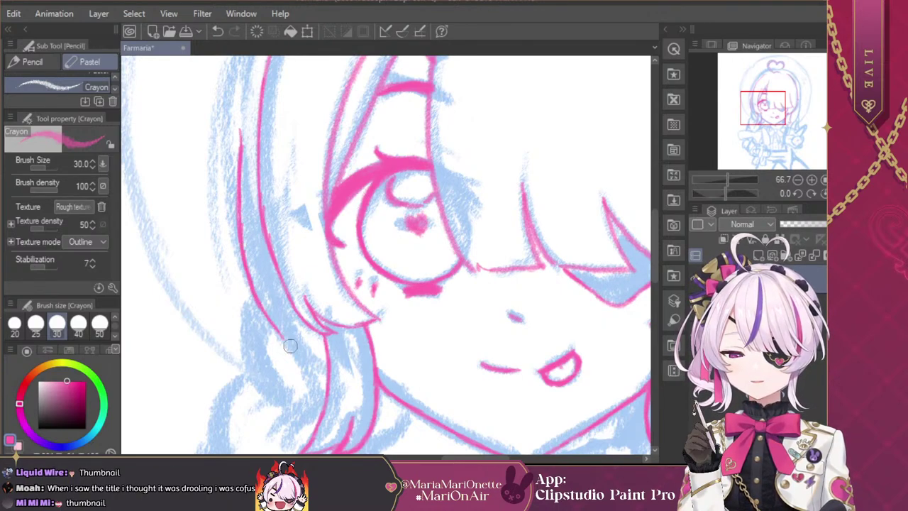
Step: Rework the lower end of the back hair's outer edge, bending it down toward the shoulder beside the side lock
{"action": "left_click", "coordinate": [797, 180]}
{"action": "left_click", "coordinate": [798, 180]}
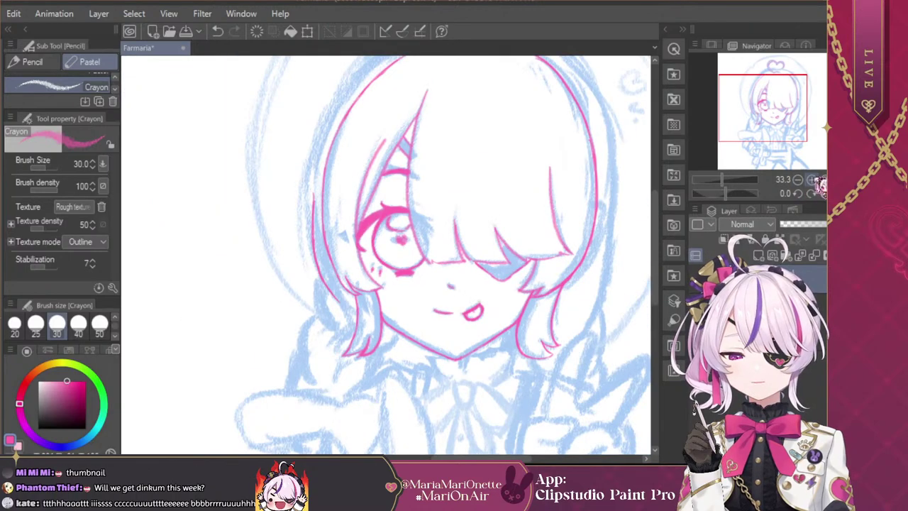
{"action": "left_click", "coordinate": [814, 181]}
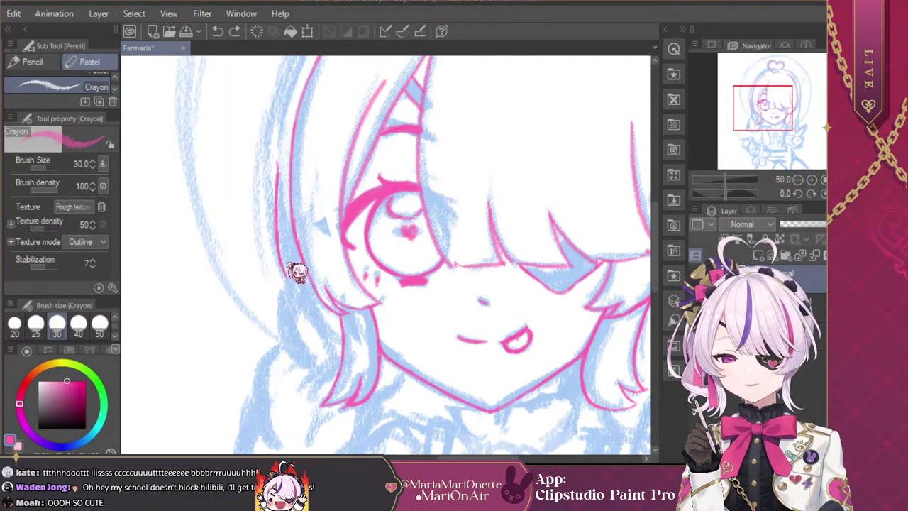
{"action": "mouse_move", "coordinate": [284, 264]}
{"action": "left_mouse_down"}
{"action": "mouse_move", "coordinate": [279, 320]}
{"action": "mouse_move", "coordinate": [283, 270]}
{"action": "mouse_move", "coordinate": [283, 331]}
{"action": "mouse_move", "coordinate": [321, 380]}
{"action": "left_mouse_up"}
{"action": "key", "text": "ctrl+z"}
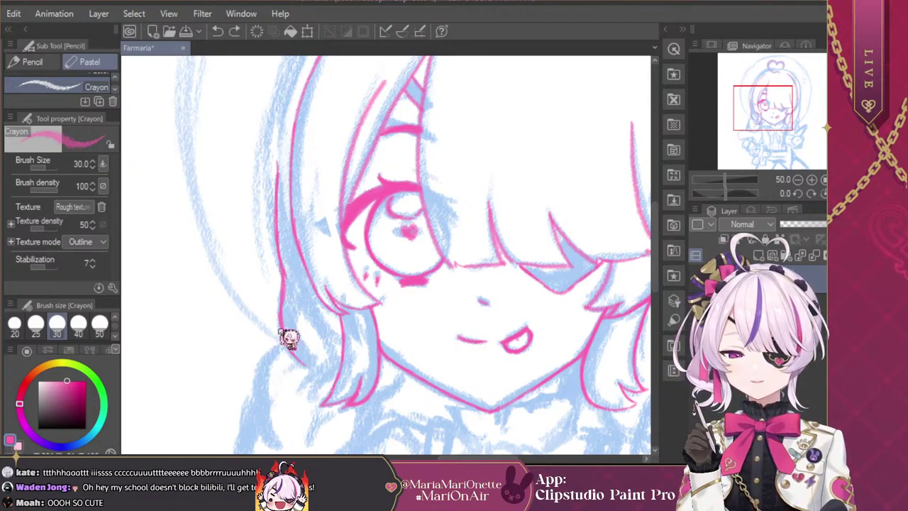
{"action": "key", "text": "ctrl+z"}
{"action": "mouse_move", "coordinate": [281, 304]}
{"action": "left_mouse_down"}
{"action": "mouse_move", "coordinate": [287, 347]}
{"action": "mouse_move", "coordinate": [283, 330]}
{"action": "mouse_move", "coordinate": [298, 358]}
{"action": "left_mouse_up"}
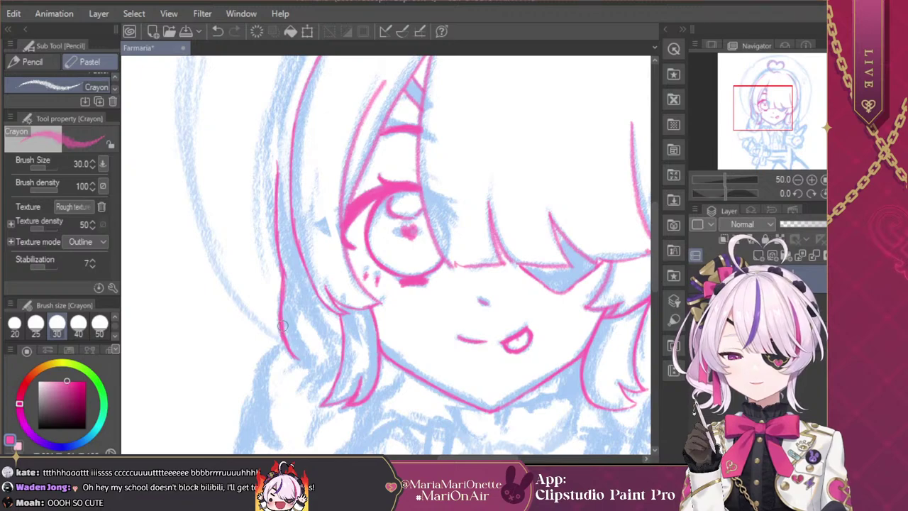
{"action": "key", "text": "ctrl+z"}
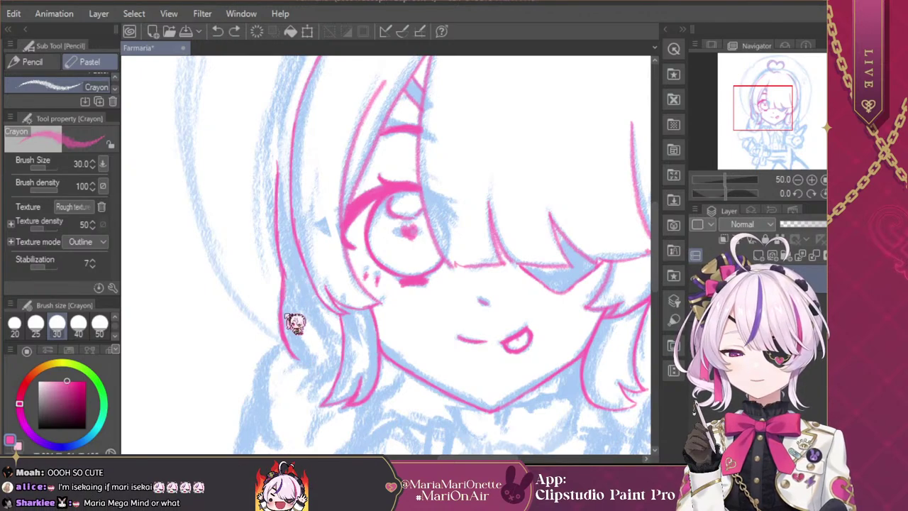
{"action": "mouse_move", "coordinate": [283, 290]}
{"action": "left_mouse_down"}
{"action": "mouse_move", "coordinate": [291, 346]}
{"action": "mouse_move", "coordinate": [281, 325]}
{"action": "mouse_move", "coordinate": [297, 360]}
{"action": "left_mouse_up"}
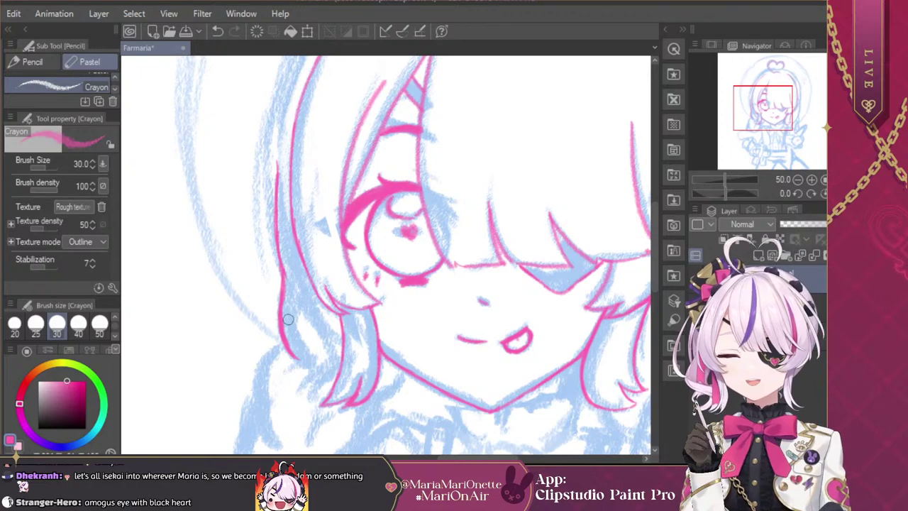
Step: Trace both sides of the rounded form below the back hair, down toward the outstretched arm
{"action": "left_click_drag", "start_coordinate": [767, 106], "coordinate": [763, 121]}
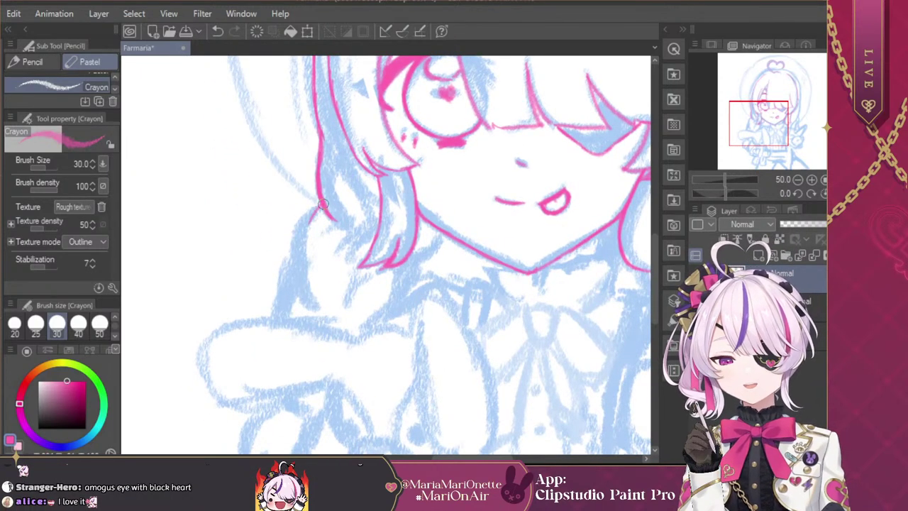
{"action": "mouse_move", "coordinate": [322, 205]}
{"action": "left_mouse_down"}
{"action": "mouse_move", "coordinate": [296, 250]}
{"action": "mouse_move", "coordinate": [308, 302]}
{"action": "left_mouse_up"}
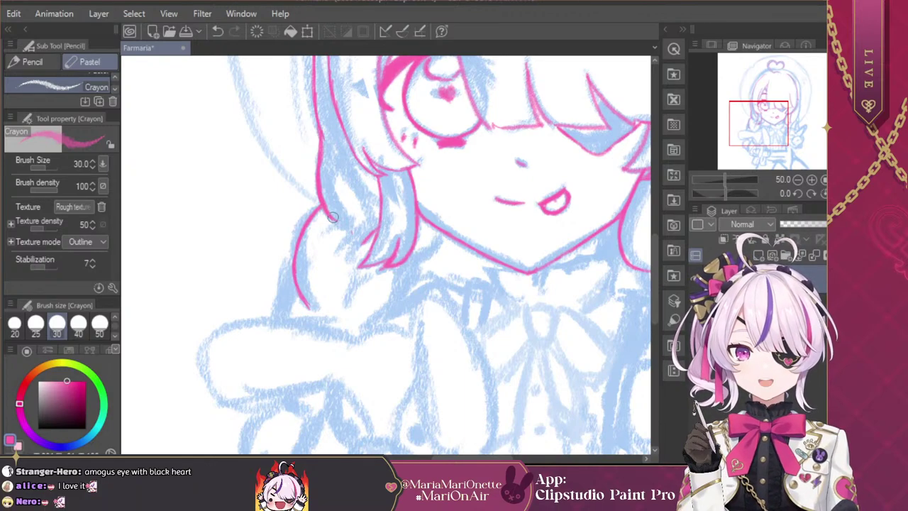
{"action": "mouse_move", "coordinate": [353, 274]}
{"action": "left_mouse_down"}
{"action": "mouse_move", "coordinate": [351, 301]}
{"action": "mouse_move", "coordinate": [359, 255]}
{"action": "left_mouse_up"}
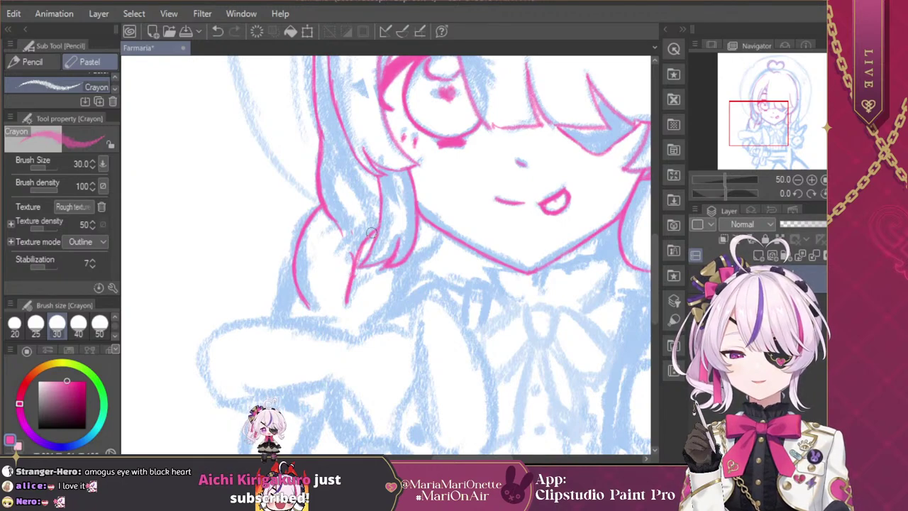
Step: Rework the short hair contour where it meets the side lock below the uncovered eye, undoing the first attempt
{"action": "key", "text": "e"}
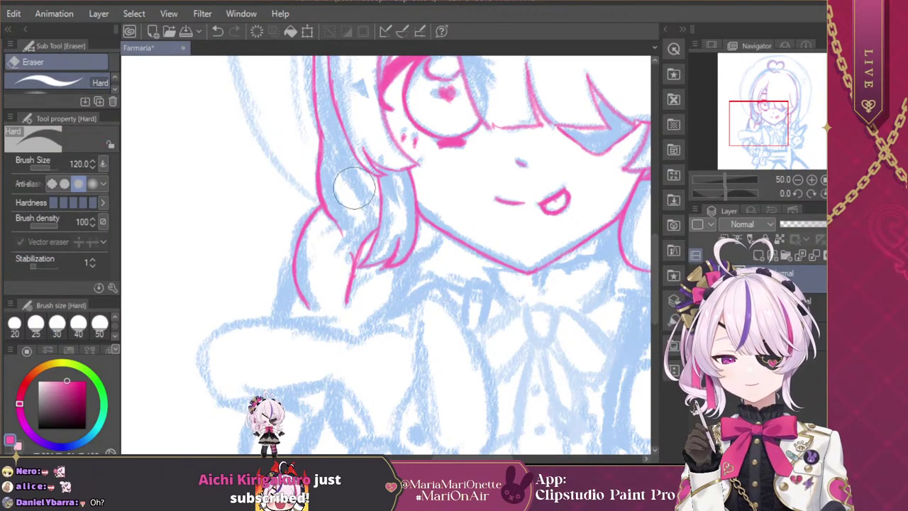
{"action": "key", "text": "p"}
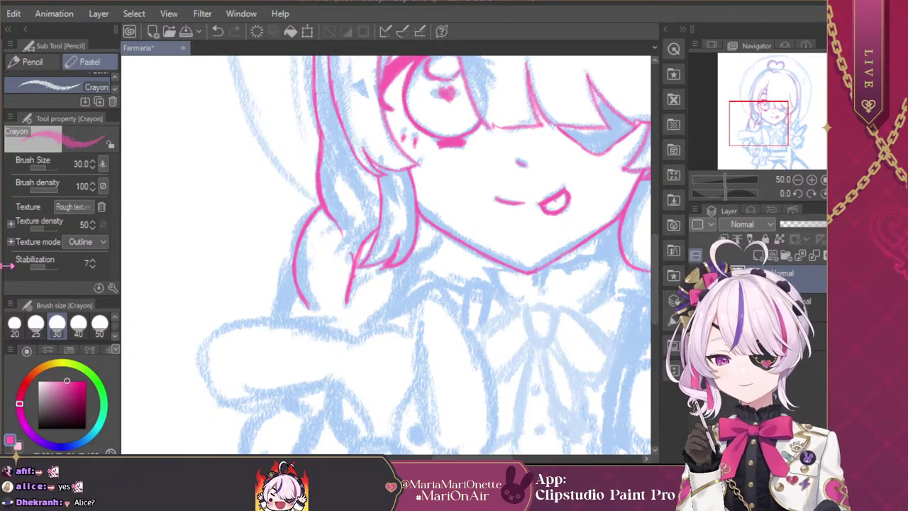
{"action": "key", "text": "e"}
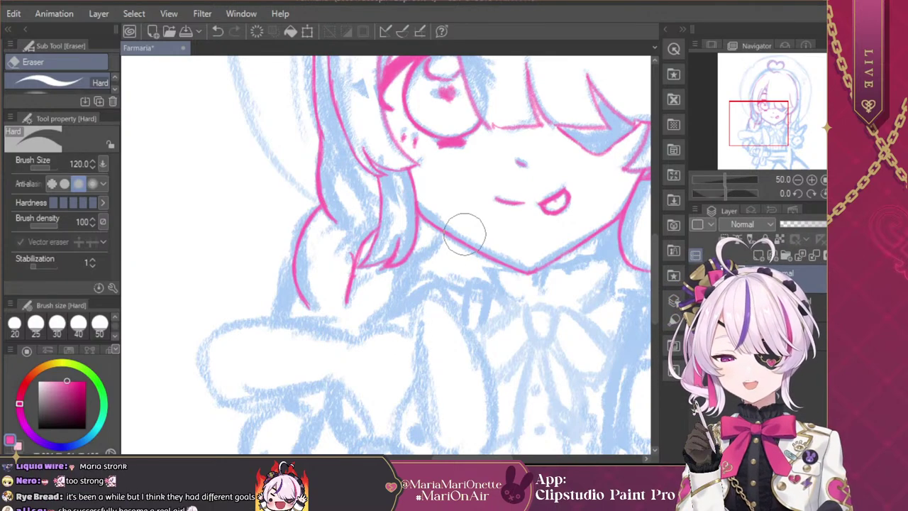
{"action": "key", "text": "p"}
{"action": "mouse_move", "coordinate": [346, 144]}
{"action": "left_mouse_down"}
{"action": "mouse_move", "coordinate": [368, 187]}
{"action": "mouse_move", "coordinate": [358, 175]}
{"action": "mouse_move", "coordinate": [381, 186]}
{"action": "left_mouse_up"}
{"action": "left_click", "coordinate": [798, 180]}
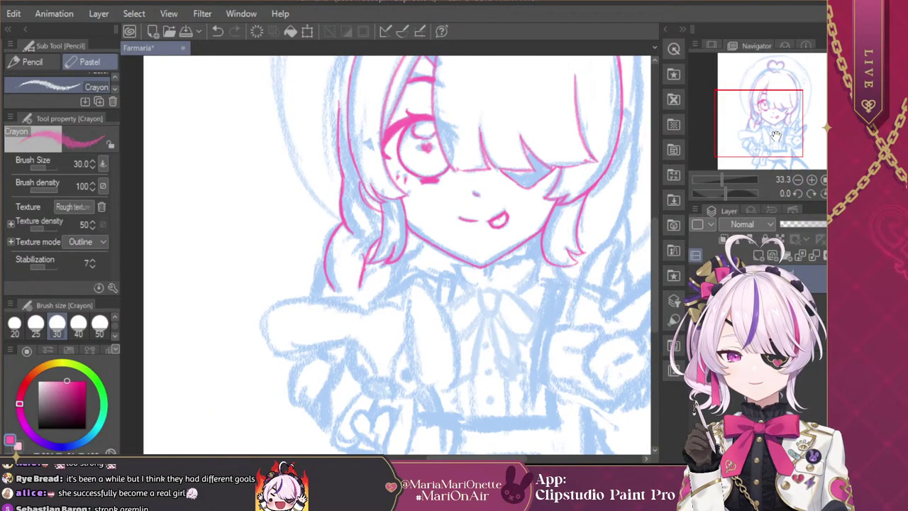
{"action": "left_click", "coordinate": [762, 101]}
{"action": "key", "text": "ctrl+z"}
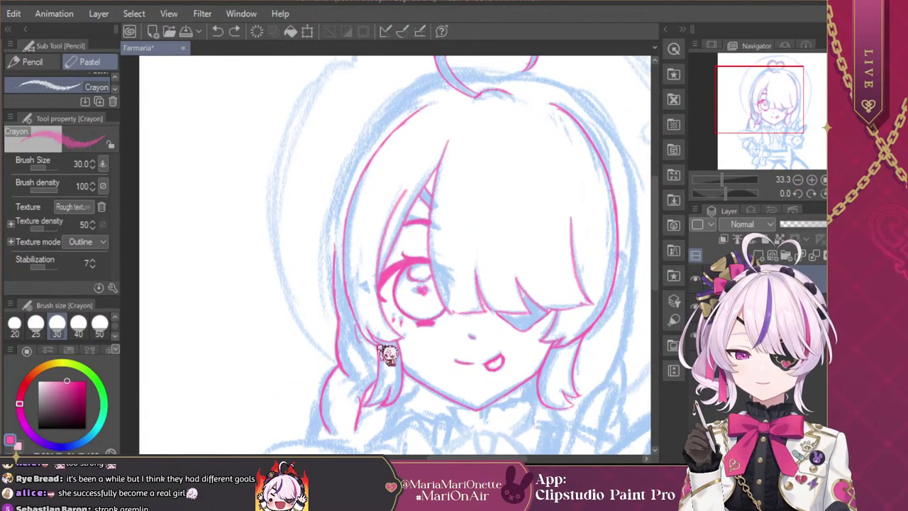
{"action": "key", "text": "ctrl+z"}
{"action": "left_click_drag", "start_coordinate": [374, 348], "coordinate": [365, 332]}
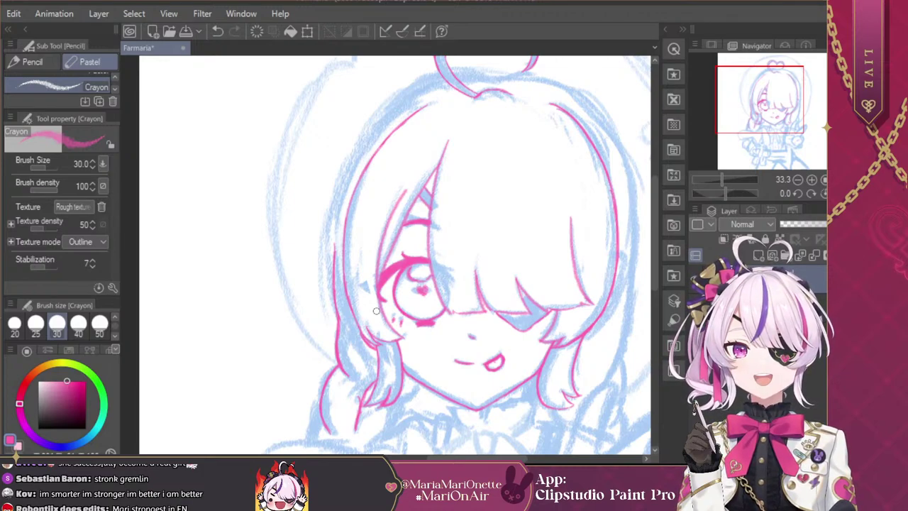
Step: Trace the two raised fingers of the peace-sign hand, including the gap between them
{"action": "left_click_drag", "start_coordinate": [780, 115], "coordinate": [795, 137]}
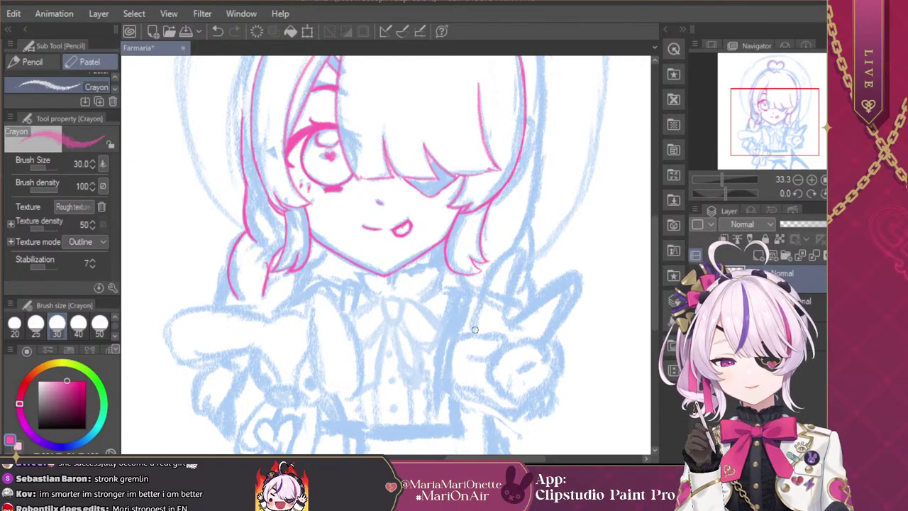
{"action": "left_click_drag", "start_coordinate": [475, 329], "coordinate": [484, 293]}
{"action": "mouse_move", "coordinate": [476, 327]}
{"action": "left_mouse_down"}
{"action": "mouse_move", "coordinate": [488, 284]}
{"action": "mouse_move", "coordinate": [525, 242]}
{"action": "mouse_move", "coordinate": [510, 321]}
{"action": "mouse_move", "coordinate": [516, 327]}
{"action": "mouse_move", "coordinate": [543, 298]}
{"action": "left_mouse_up"}
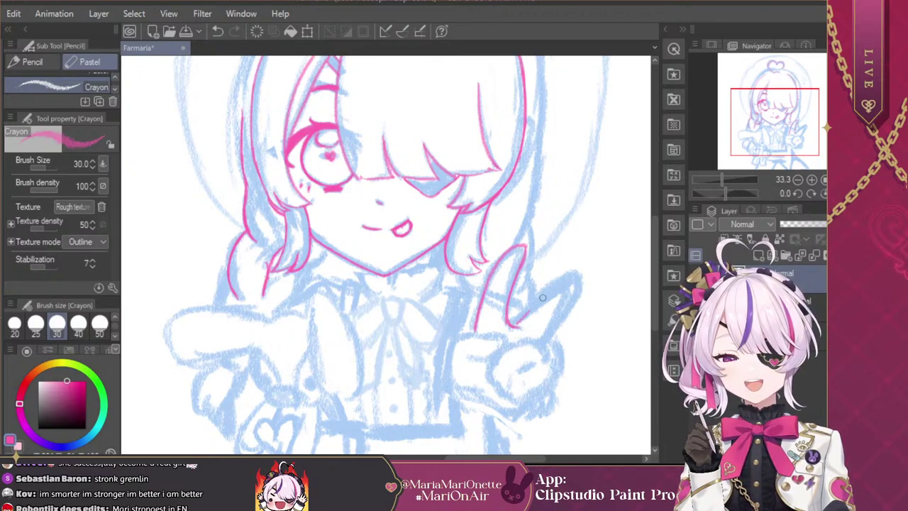
{"action": "mouse_move", "coordinate": [515, 326]}
{"action": "left_mouse_down"}
{"action": "mouse_move", "coordinate": [567, 261]}
{"action": "mouse_move", "coordinate": [554, 279]}
{"action": "mouse_move", "coordinate": [577, 270]}
{"action": "mouse_move", "coordinate": [572, 263]}
{"action": "mouse_move", "coordinate": [574, 285]}
{"action": "left_mouse_up"}
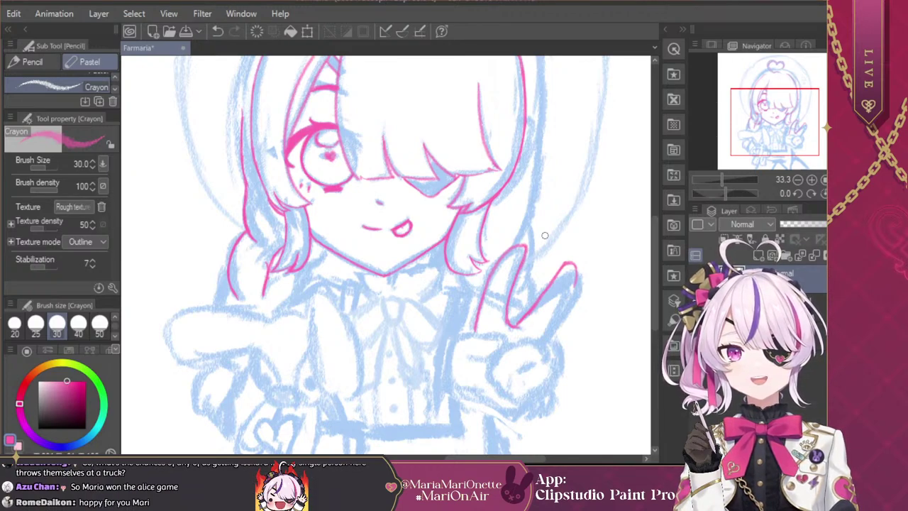
{"action": "mouse_move", "coordinate": [574, 273]}
{"action": "left_mouse_down"}
{"action": "mouse_move", "coordinate": [542, 339]}
{"action": "mouse_move", "coordinate": [557, 317]}
{"action": "left_mouse_up"}
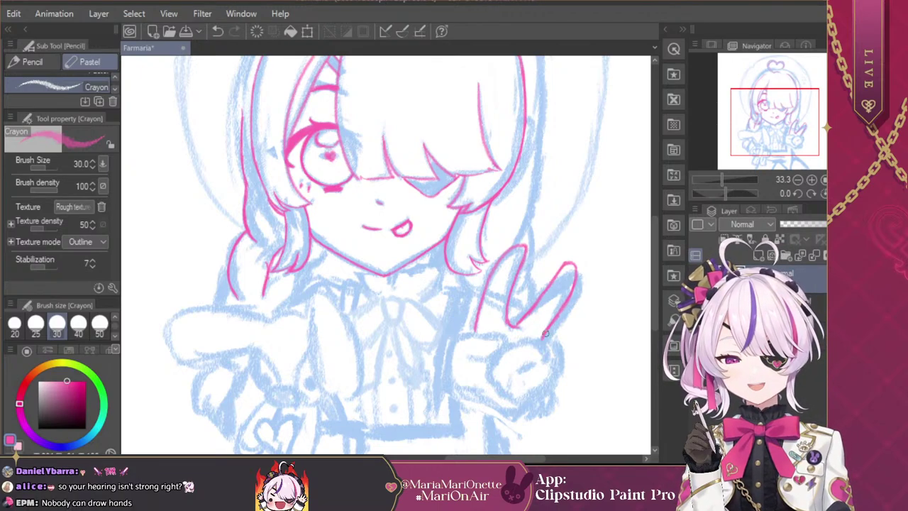
Step: Trace the peace-sign hand's folded fingers with their short inner crease, plus the outline of the thumb and palm
{"action": "mouse_move", "coordinate": [545, 334]}
{"action": "left_mouse_down"}
{"action": "mouse_move", "coordinate": [557, 363]}
{"action": "mouse_move", "coordinate": [552, 383]}
{"action": "left_mouse_up"}
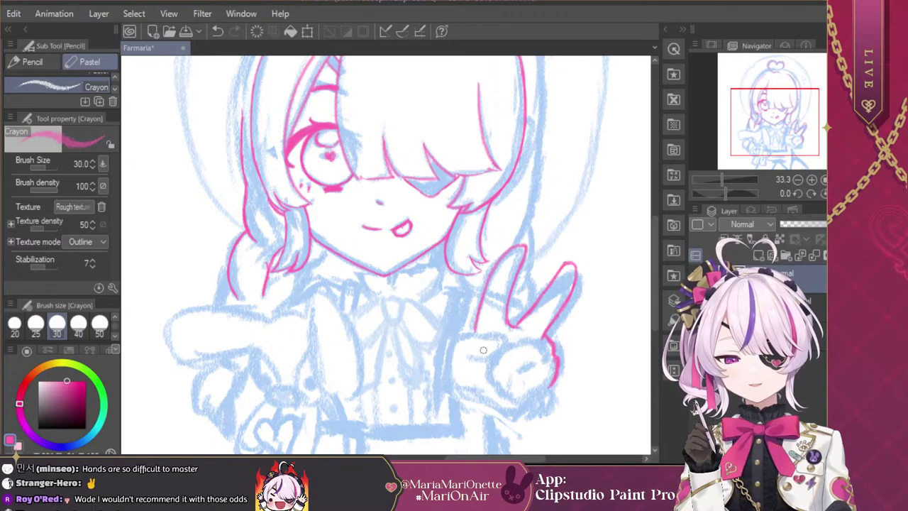
{"action": "mouse_move", "coordinate": [489, 381]}
{"action": "left_mouse_down"}
{"action": "mouse_move", "coordinate": [493, 355]}
{"action": "mouse_move", "coordinate": [496, 362]}
{"action": "mouse_move", "coordinate": [517, 346]}
{"action": "left_mouse_up"}
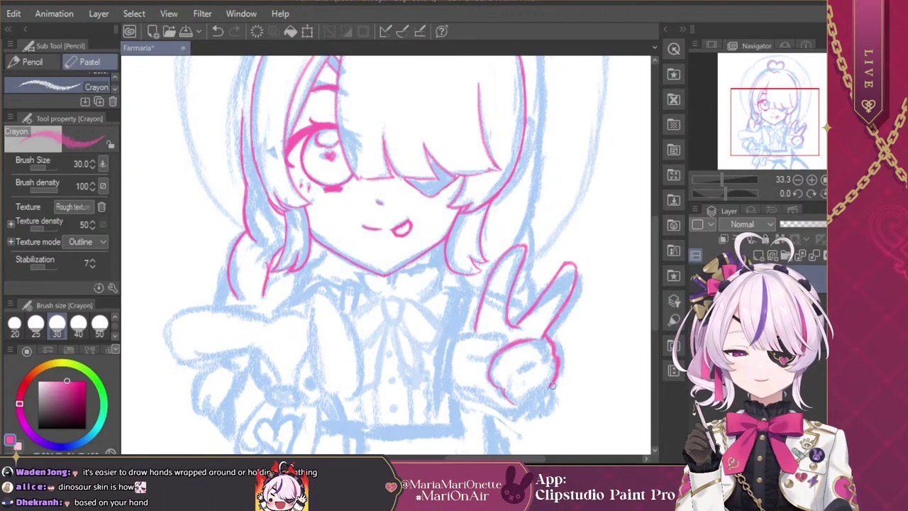
{"action": "left_click_drag", "start_coordinate": [551, 384], "coordinate": [522, 412]}
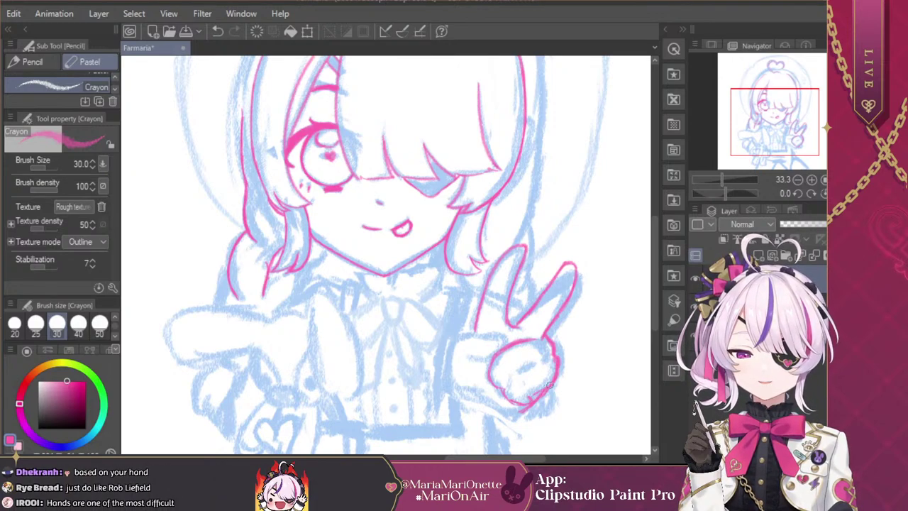
{"action": "left_click_drag", "start_coordinate": [529, 365], "coordinate": [516, 372]}
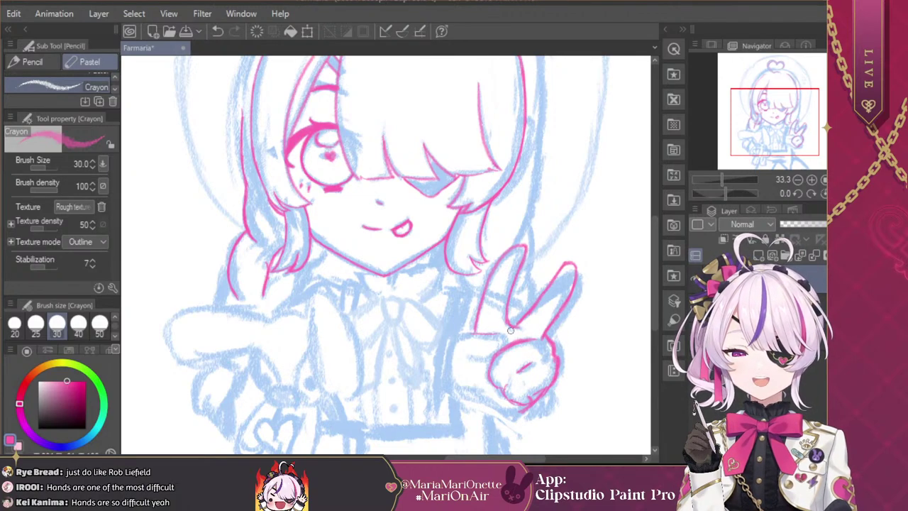
{"action": "mouse_move", "coordinate": [490, 357]}
{"action": "left_mouse_down"}
{"action": "mouse_move", "coordinate": [470, 333]}
{"action": "mouse_move", "coordinate": [479, 333]}
{"action": "mouse_move", "coordinate": [458, 339]}
{"action": "mouse_move", "coordinate": [450, 386]}
{"action": "mouse_move", "coordinate": [453, 378]}
{"action": "mouse_move", "coordinate": [507, 415]}
{"action": "mouse_move", "coordinate": [526, 410]}
{"action": "mouse_move", "coordinate": [494, 404]}
{"action": "left_mouse_up"}
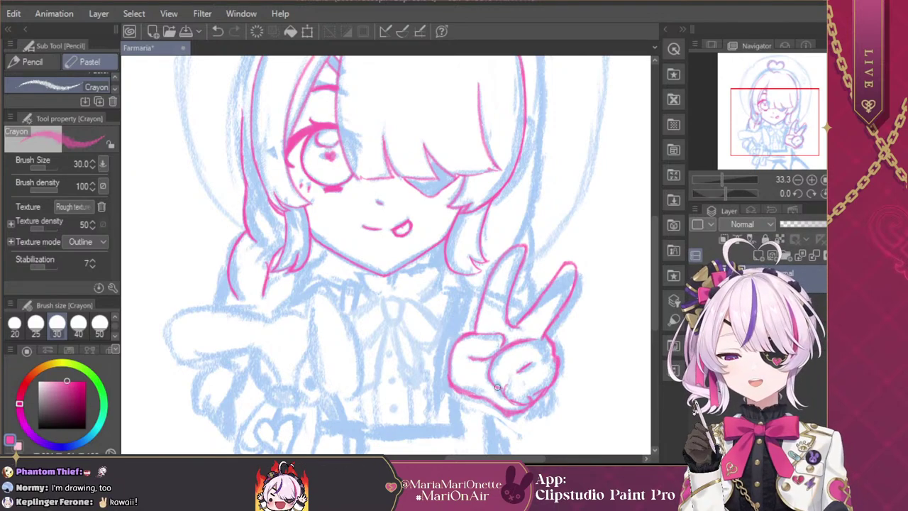
Step: Trace the outer head contour from the base of the heart-shaped ahoge down past the uncovered eye, undoing the first attempt
{"action": "mouse_move", "coordinate": [778, 119]}
{"action": "left_mouse_down"}
{"action": "mouse_move", "coordinate": [778, 87]}
{"action": "mouse_move", "coordinate": [766, 91]}
{"action": "left_mouse_up"}
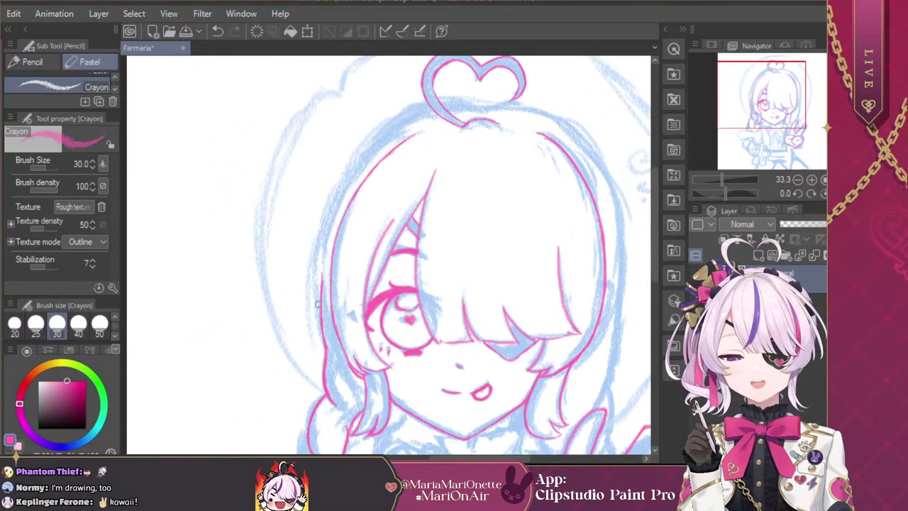
{"action": "left_click_drag", "start_coordinate": [321, 322], "coordinate": [322, 236]}
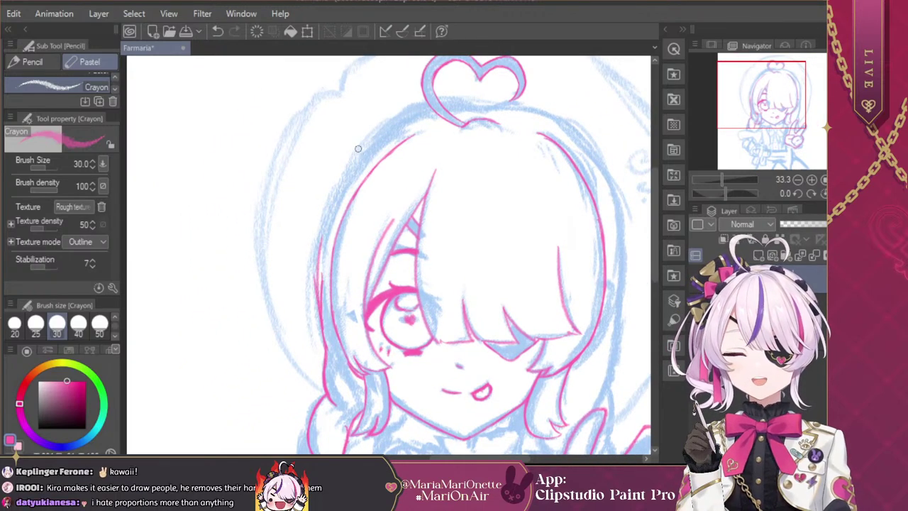
{"action": "key", "text": "ctrl+z"}
{"action": "key", "text": "ctrl+z"}
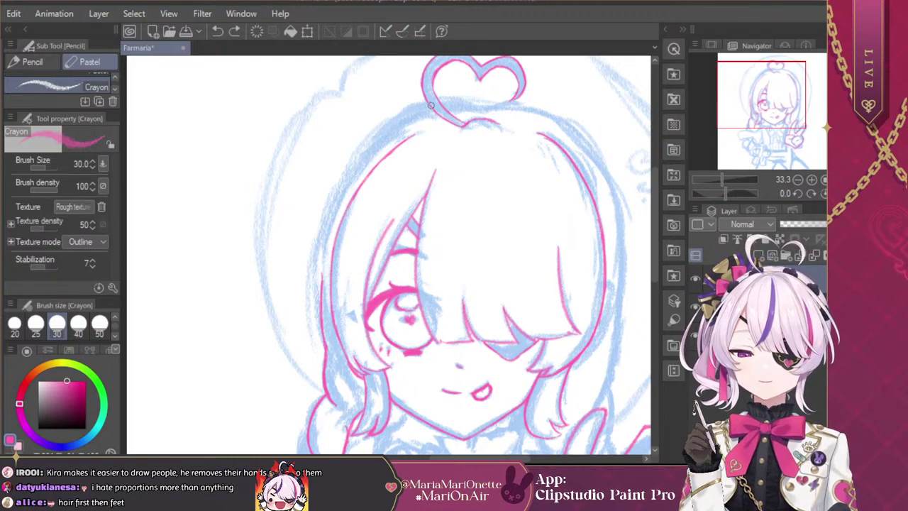
{"action": "mouse_move", "coordinate": [431, 105]}
{"action": "left_mouse_down"}
{"action": "mouse_move", "coordinate": [388, 132]}
{"action": "mouse_move", "coordinate": [344, 183]}
{"action": "mouse_move", "coordinate": [318, 247]}
{"action": "mouse_move", "coordinate": [319, 320]}
{"action": "left_mouse_up"}
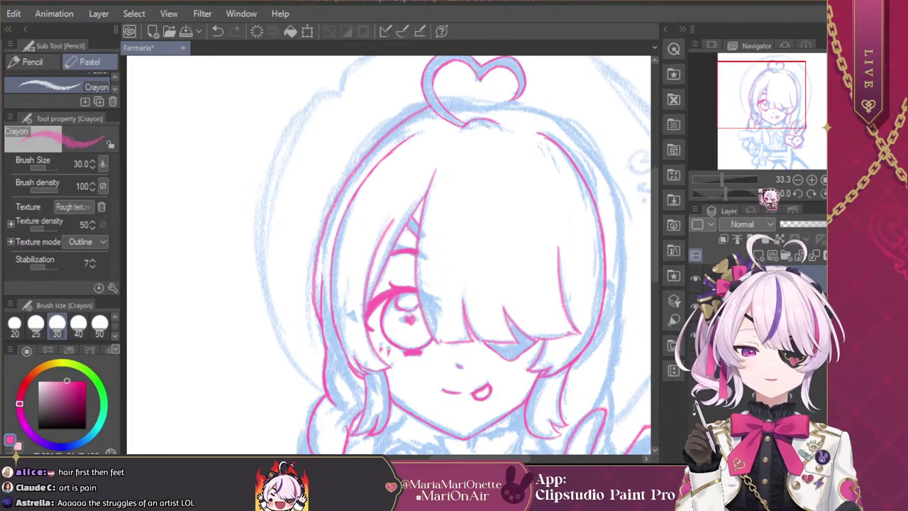
Step: Extend the outer head contour across the crown beneath the heart-shaped ahoge, with the canvas rotated
{"action": "left_click_drag", "start_coordinate": [725, 193], "coordinate": [714, 200]}
{"action": "left_click_drag", "start_coordinate": [760, 123], "coordinate": [779, 101]}
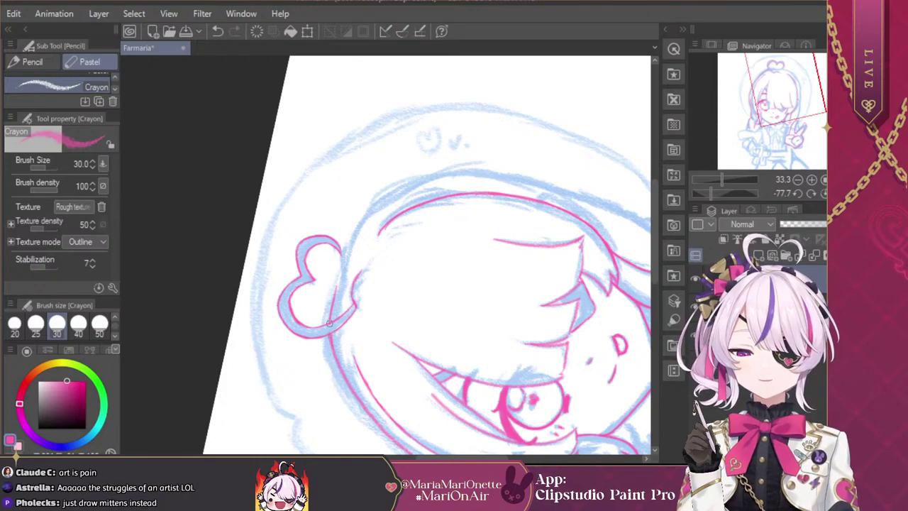
{"action": "mouse_move", "coordinate": [330, 323]}
{"action": "left_mouse_down"}
{"action": "mouse_move", "coordinate": [337, 290]}
{"action": "mouse_move", "coordinate": [331, 312]}
{"action": "mouse_move", "coordinate": [344, 262]}
{"action": "left_mouse_up"}
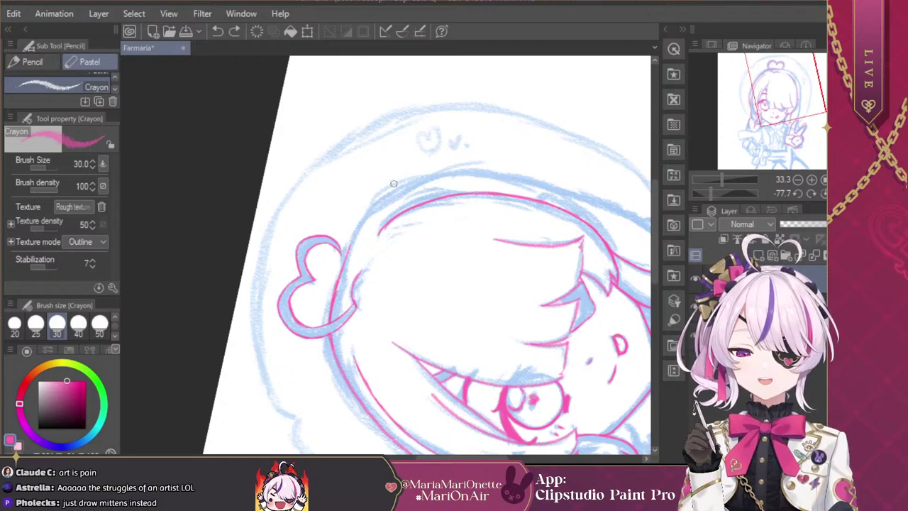
Step: Trace the outer head contour on the covered-eye side in the mirrored view, from the crown down to the small bump beside the bangs
{"action": "key", "text": "ctrl+at"}
{"action": "left_click_drag", "start_coordinate": [341, 255], "coordinate": [434, 255]}
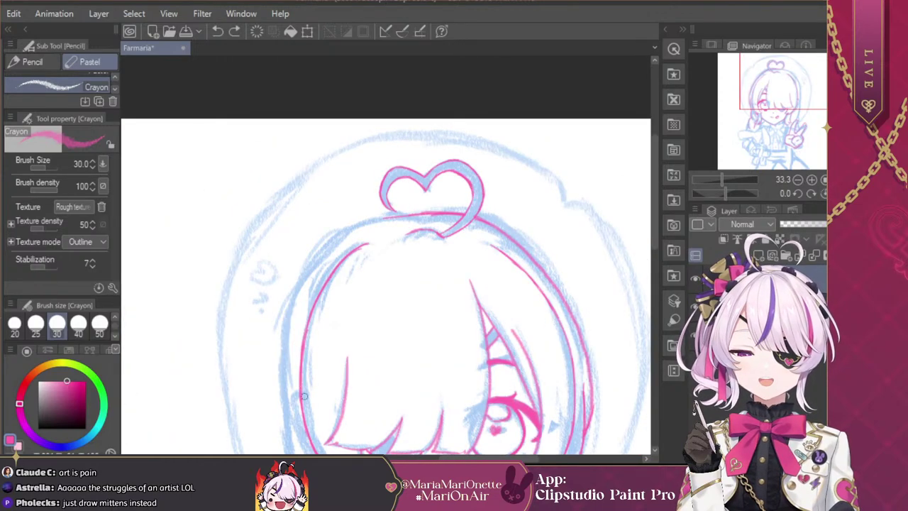
{"action": "left_click_drag", "start_coordinate": [765, 107], "coordinate": [772, 123]}
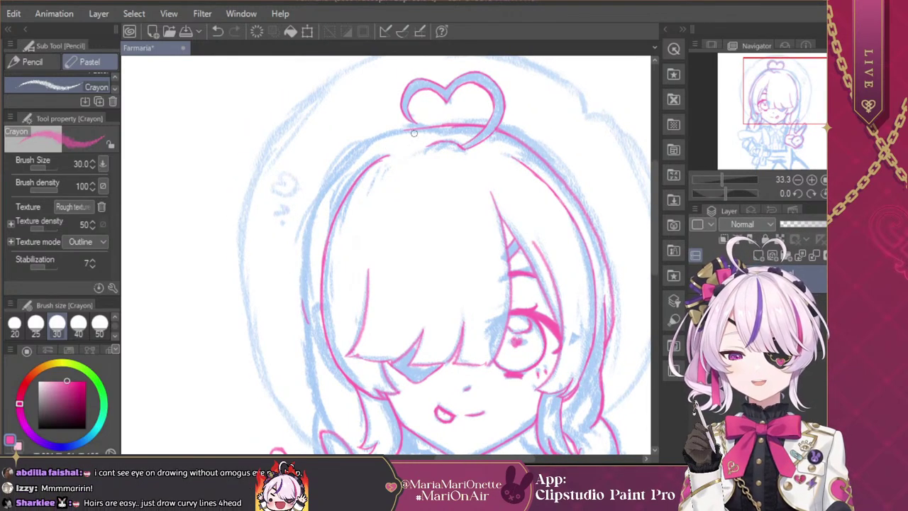
{"action": "mouse_move", "coordinate": [425, 127]}
{"action": "left_mouse_down"}
{"action": "mouse_move", "coordinate": [354, 157]}
{"action": "mouse_move", "coordinate": [385, 140]}
{"action": "mouse_move", "coordinate": [335, 178]}
{"action": "mouse_move", "coordinate": [354, 162]}
{"action": "mouse_move", "coordinate": [320, 204]}
{"action": "left_mouse_up"}
{"action": "mouse_move", "coordinate": [358, 153]}
{"action": "left_mouse_down"}
{"action": "mouse_move", "coordinate": [316, 207]}
{"action": "mouse_move", "coordinate": [330, 188]}
{"action": "mouse_move", "coordinate": [320, 199]}
{"action": "mouse_move", "coordinate": [312, 228]}
{"action": "mouse_move", "coordinate": [325, 193]}
{"action": "mouse_move", "coordinate": [306, 241]}
{"action": "mouse_move", "coordinate": [326, 192]}
{"action": "mouse_move", "coordinate": [305, 253]}
{"action": "mouse_move", "coordinate": [325, 200]}
{"action": "mouse_move", "coordinate": [310, 228]}
{"action": "mouse_move", "coordinate": [305, 299]}
{"action": "mouse_move", "coordinate": [302, 287]}
{"action": "mouse_move", "coordinate": [308, 319]}
{"action": "left_mouse_up"}
{"action": "key", "text": "ctrl+z"}
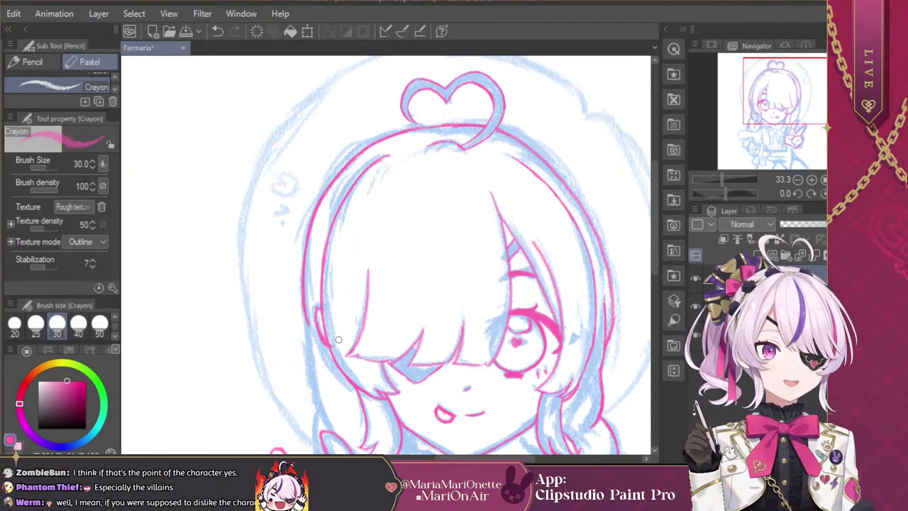
Step: Trace the lower side of the large hat brim beside the uncovered eye, raising the brush size to 50 and redoing one stroke
{"action": "left_click", "coordinate": [839, 193]}
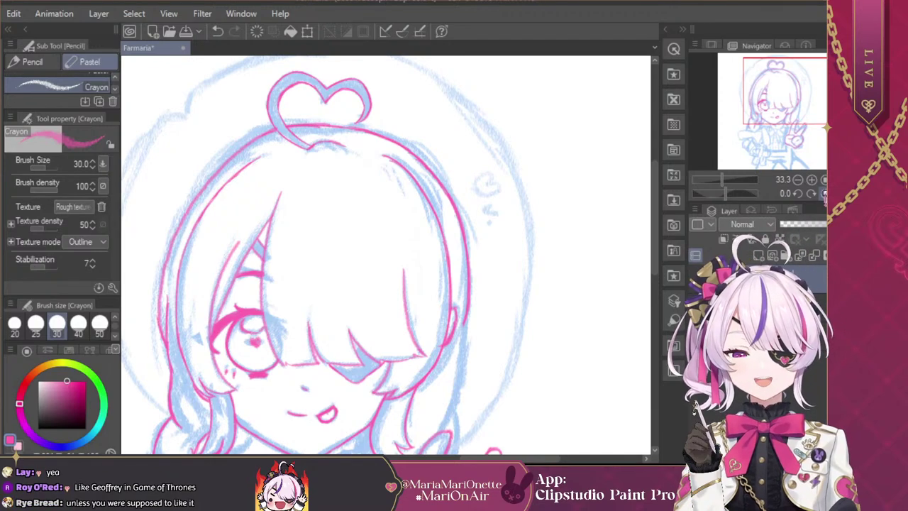
{"action": "left_click_drag", "start_coordinate": [788, 93], "coordinate": [764, 94]}
{"action": "left_click", "coordinate": [797, 179]}
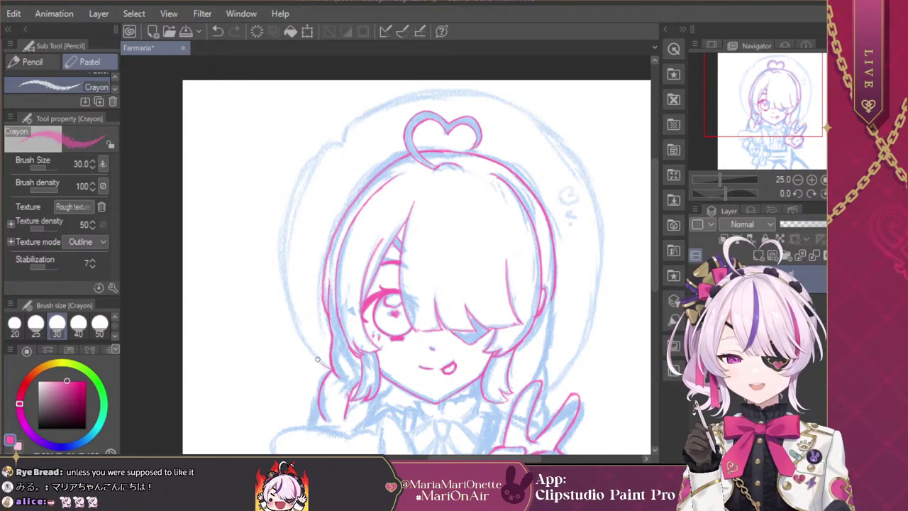
{"action": "left_click_drag", "start_coordinate": [300, 335], "coordinate": [328, 365]}
{"action": "left_click", "coordinate": [103, 326]}
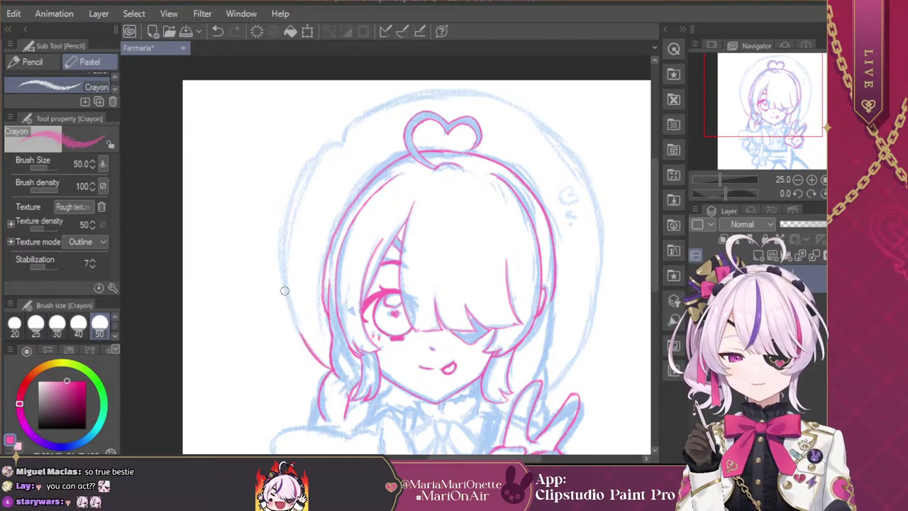
{"action": "left_click_drag", "start_coordinate": [285, 291], "coordinate": [304, 340]}
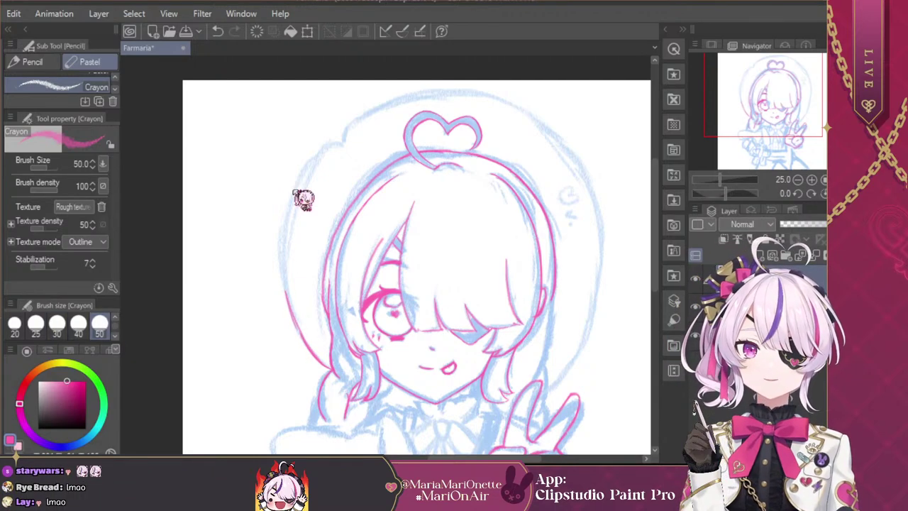
{"action": "key", "text": "ctrl+z"}
{"action": "left_click_drag", "start_coordinate": [285, 288], "coordinate": [303, 341]}
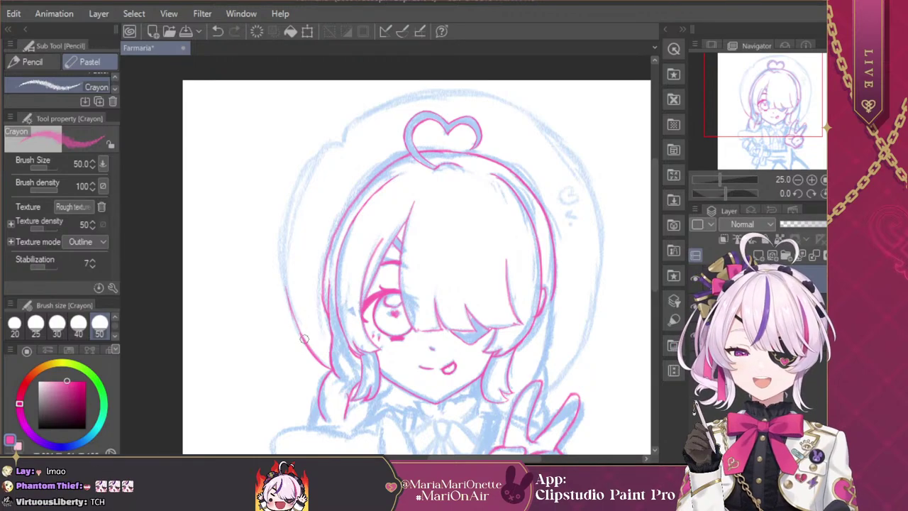
{"action": "left_click_drag", "start_coordinate": [282, 251], "coordinate": [285, 291]}
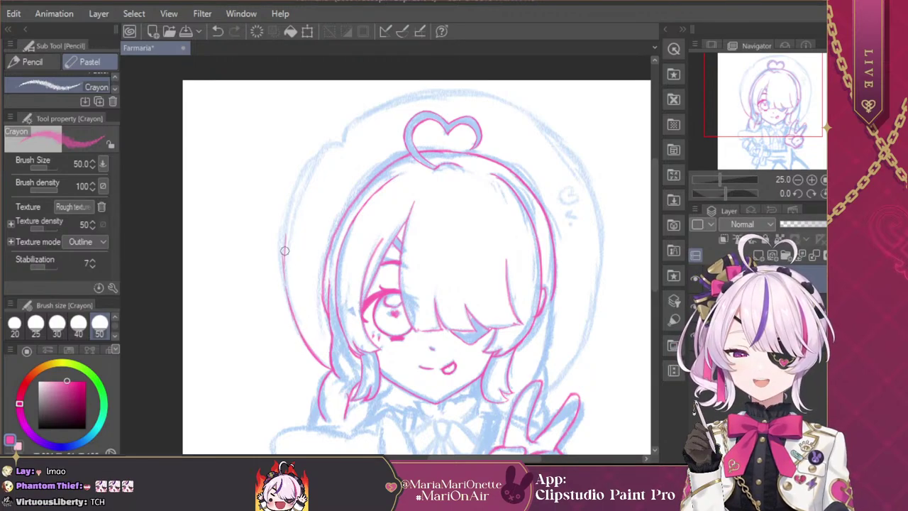
Step: Extend the brim outline upward beside the uncovered eye, undoing and redrawing the uneven strokes
{"action": "left_click", "coordinate": [812, 179]}
{"action": "left_click_drag", "start_coordinate": [794, 106], "coordinate": [787, 86]}
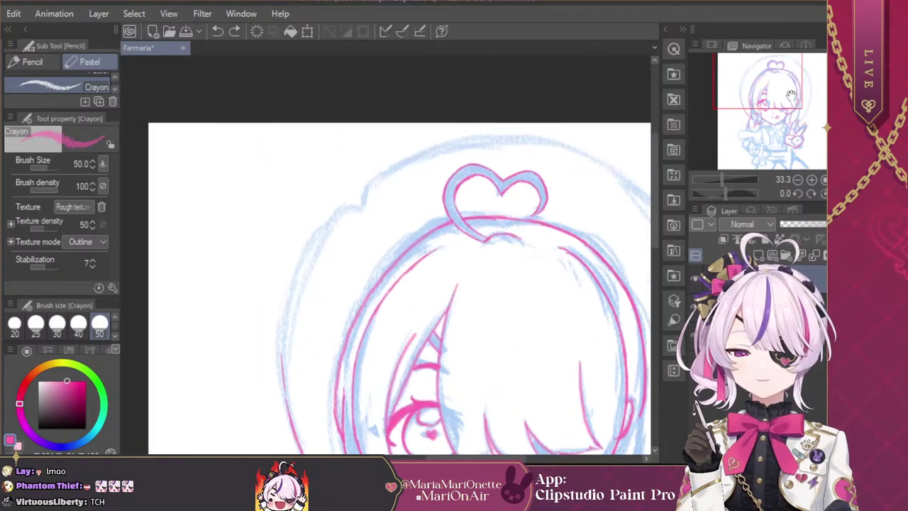
{"action": "left_click_drag", "start_coordinate": [282, 335], "coordinate": [285, 390]}
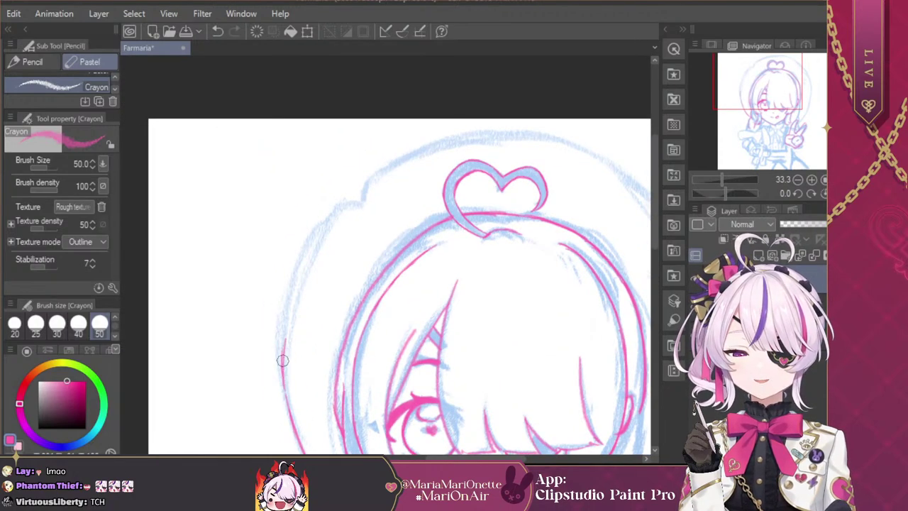
{"action": "left_click_drag", "start_coordinate": [295, 286], "coordinate": [283, 359]}
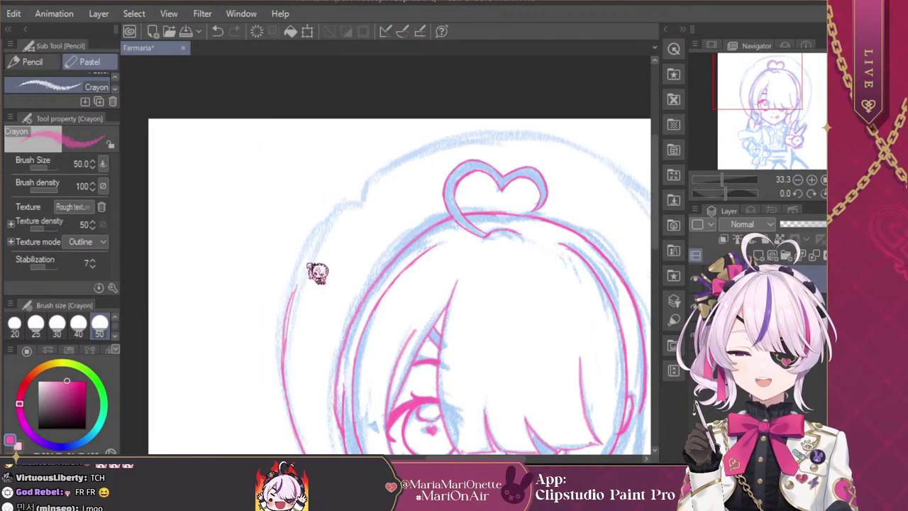
{"action": "key", "text": "ctrl+z"}
{"action": "key", "text": "ctrl+z"}
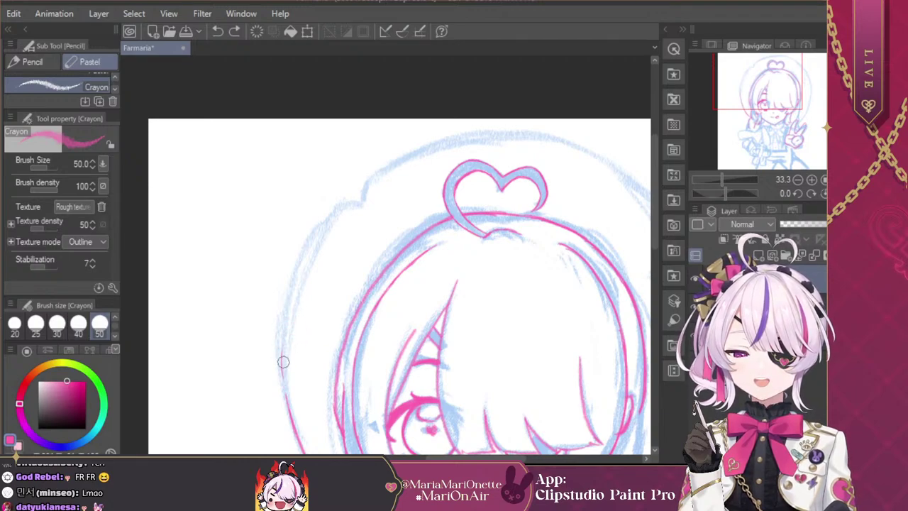
{"action": "left_click_drag", "start_coordinate": [286, 396], "coordinate": [287, 297]}
{"action": "key", "text": "ctrl+z"}
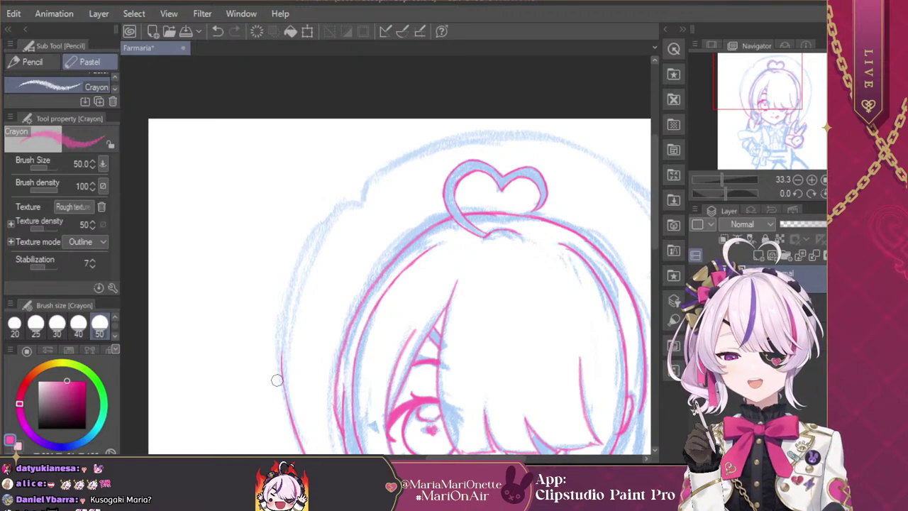
Step: Trace the brim's upper side curve down to the existing side line and connect it to the small notch, redoing faulty strokes
{"action": "left_click_drag", "start_coordinate": [338, 206], "coordinate": [305, 259]}
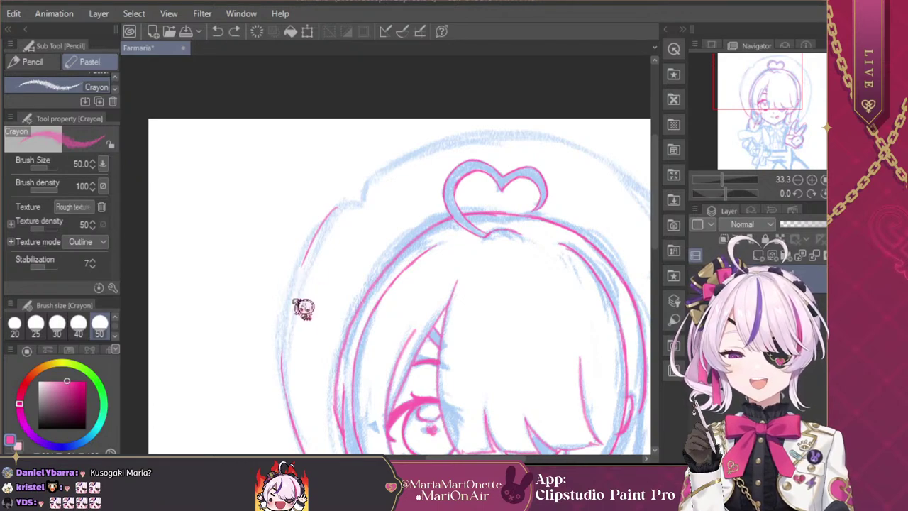
{"action": "left_click_drag", "start_coordinate": [312, 244], "coordinate": [288, 329]}
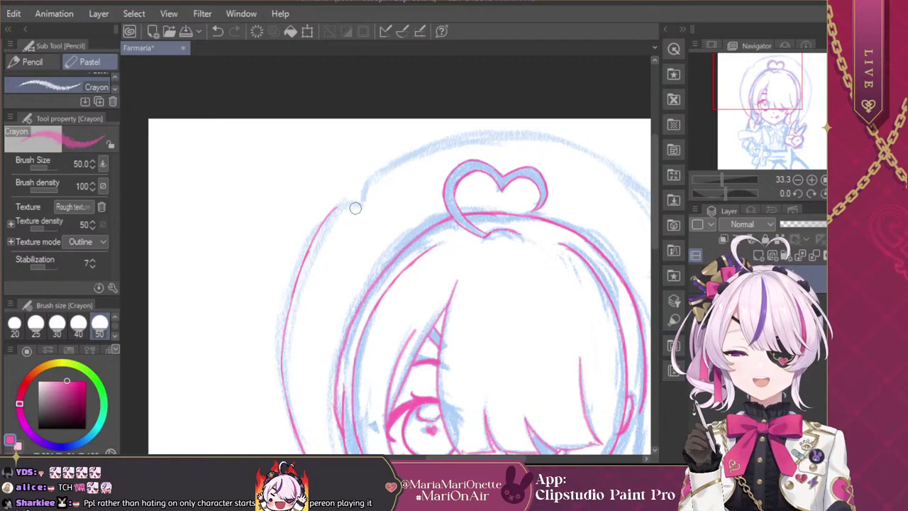
{"action": "key", "text": "ctrl+z"}
{"action": "mouse_move", "coordinate": [337, 211]}
{"action": "left_mouse_down"}
{"action": "mouse_move", "coordinate": [354, 220]}
{"action": "mouse_move", "coordinate": [347, 200]}
{"action": "left_mouse_up"}
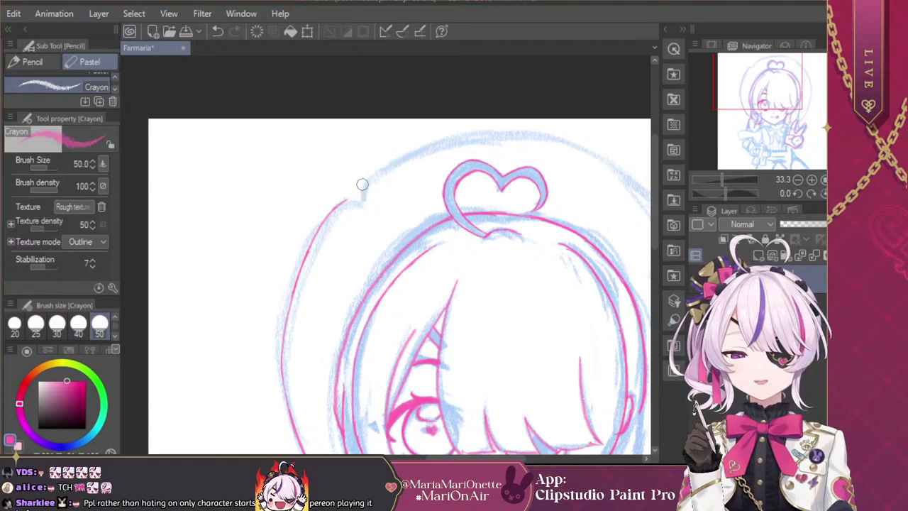
{"action": "mouse_move", "coordinate": [346, 201]}
{"action": "left_mouse_down"}
{"action": "mouse_move", "coordinate": [363, 186]}
{"action": "mouse_move", "coordinate": [362, 200]}
{"action": "mouse_move", "coordinate": [346, 198]}
{"action": "mouse_move", "coordinate": [364, 197]}
{"action": "mouse_move", "coordinate": [369, 182]}
{"action": "left_mouse_up"}
{"action": "key", "text": "ctrl+z"}
{"action": "key", "text": "ctrl+z"}
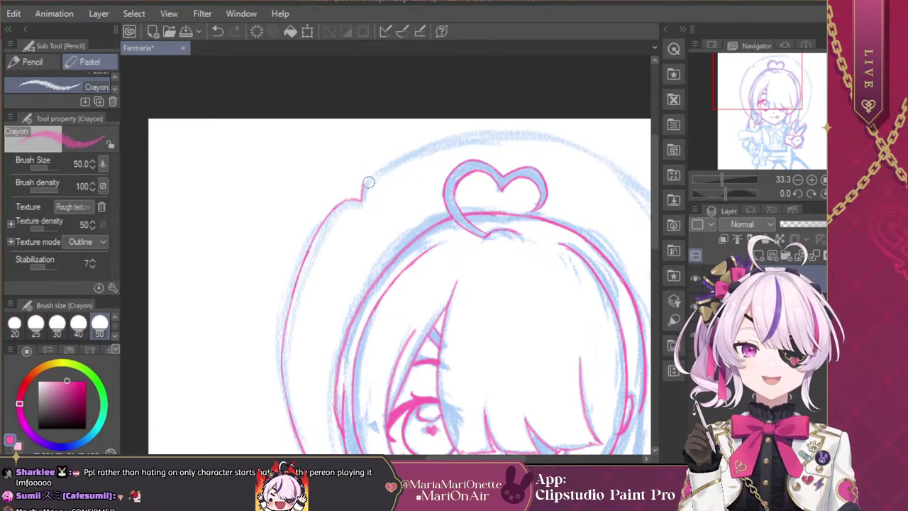
Step: Trace the hat brim from the notch toward its top on a rotated canvas, undoing and redrawing strokes that miss the curve
{"action": "mouse_move", "coordinate": [726, 194]}
{"action": "left_mouse_down"}
{"action": "mouse_move", "coordinate": [739, 193]}
{"action": "mouse_move", "coordinate": [717, 193]}
{"action": "left_mouse_up"}
{"action": "left_click_drag", "start_coordinate": [771, 88], "coordinate": [780, 73]}
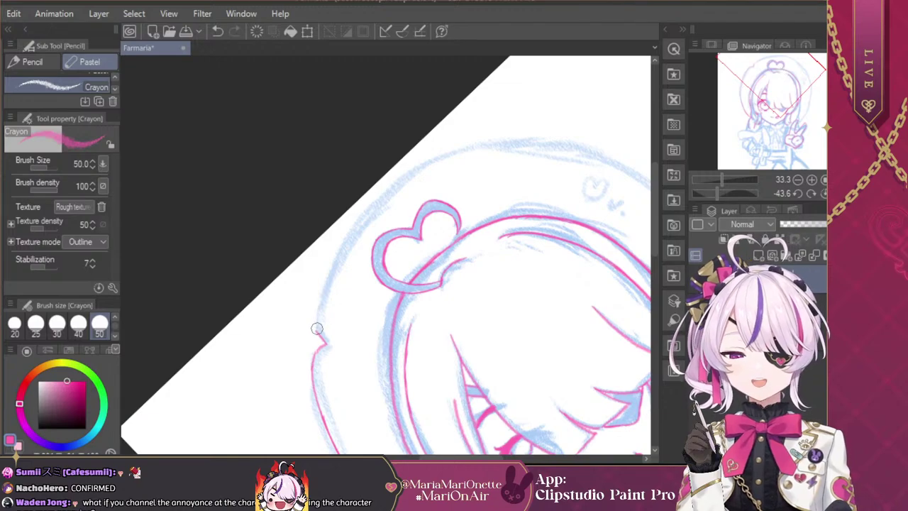
{"action": "mouse_move", "coordinate": [317, 328]}
{"action": "left_mouse_down"}
{"action": "mouse_move", "coordinate": [328, 282]}
{"action": "mouse_move", "coordinate": [317, 327]}
{"action": "left_mouse_up"}
{"action": "key", "text": "ctrl+z"}
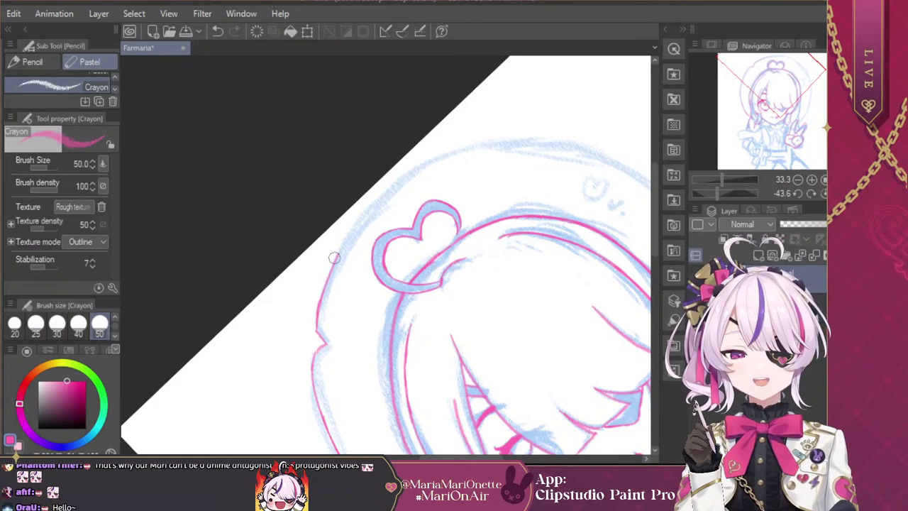
{"action": "mouse_move", "coordinate": [335, 258]}
{"action": "left_mouse_down"}
{"action": "mouse_move", "coordinate": [367, 215]}
{"action": "mouse_move", "coordinate": [337, 252]}
{"action": "mouse_move", "coordinate": [349, 253]}
{"action": "mouse_move", "coordinate": [389, 189]}
{"action": "mouse_move", "coordinate": [348, 255]}
{"action": "mouse_move", "coordinate": [381, 194]}
{"action": "mouse_move", "coordinate": [454, 152]}
{"action": "left_mouse_up"}
{"action": "key", "text": "ctrl+z"}
{"action": "key", "text": "ctrl+z"}
{"action": "key", "text": "ctrl+z"}
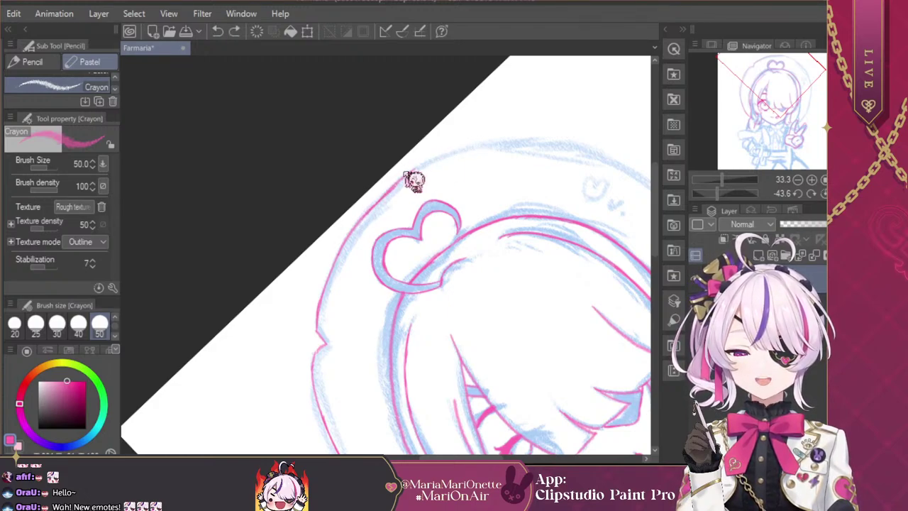
Step: Set the brush size to 25 and trace the brim's upper curve over the covered-eye side in the mirrored view, undoing poor attempts
{"action": "left_click", "coordinate": [37, 323]}
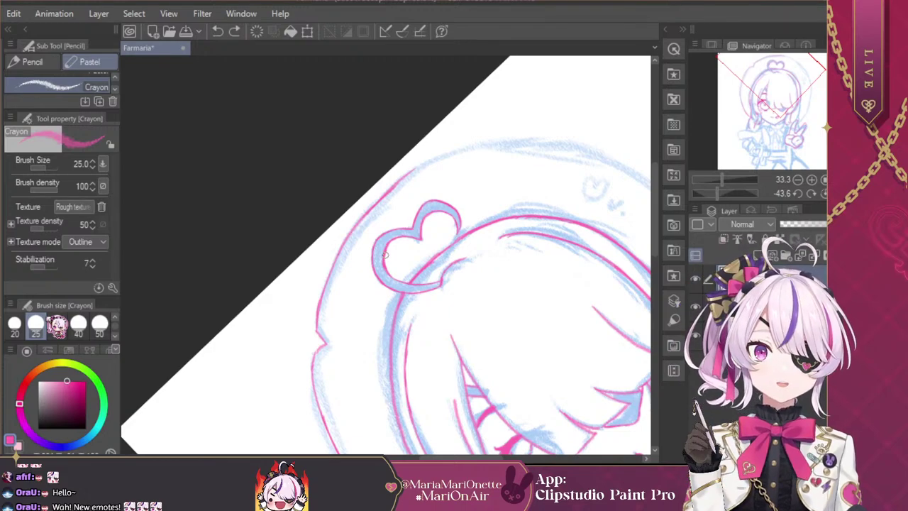
{"action": "mouse_move", "coordinate": [768, 94]}
{"action": "left_mouse_down"}
{"action": "mouse_move", "coordinate": [789, 90]}
{"action": "mouse_move", "coordinate": [763, 111]}
{"action": "left_mouse_up"}
{"action": "key", "text": "ctrl+at"}
{"action": "key", "text": "h"}
{"action": "left_click", "coordinate": [797, 179]}
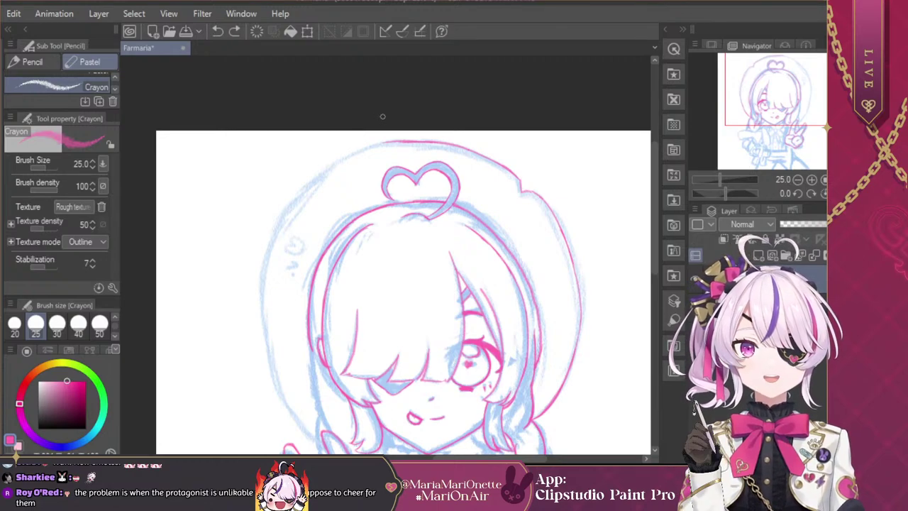
{"action": "left_click_drag", "start_coordinate": [334, 167], "coordinate": [401, 138]}
{"action": "key", "text": "ctrl+z"}
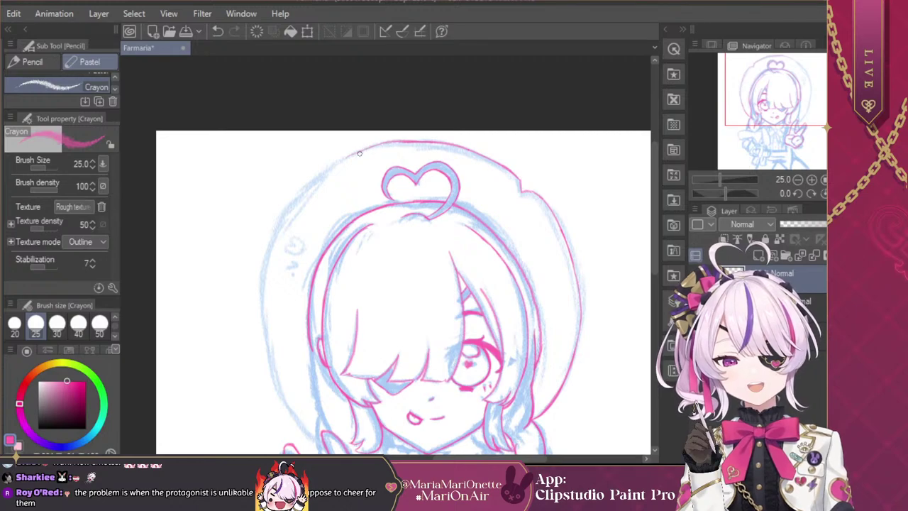
{"action": "key", "text": "ctrl+z"}
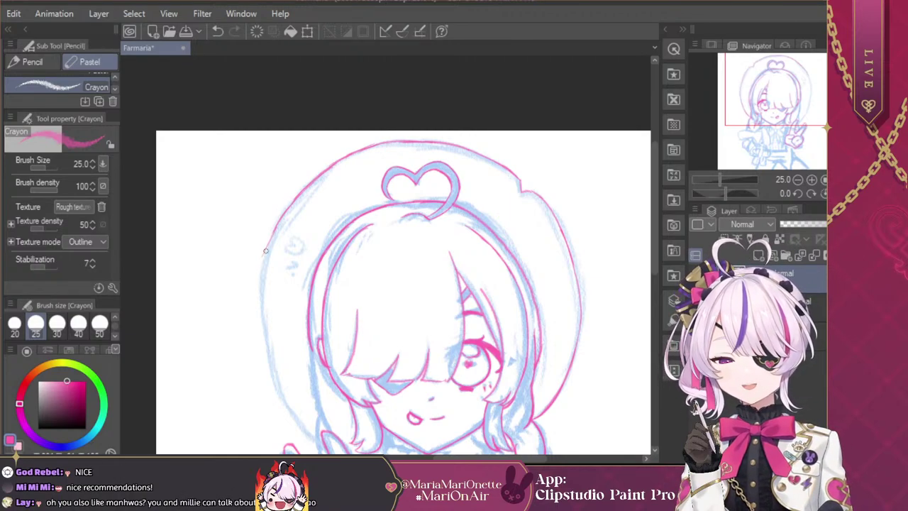
Step: Trace the brim's remaining side curve on the covered-eye side down toward the peace-sign hand
{"action": "left_click_drag", "start_coordinate": [264, 259], "coordinate": [260, 356]}
{"action": "left_click_drag", "start_coordinate": [258, 312], "coordinate": [274, 391]}
{"action": "left_click_drag", "start_coordinate": [260, 354], "coordinate": [279, 398]}
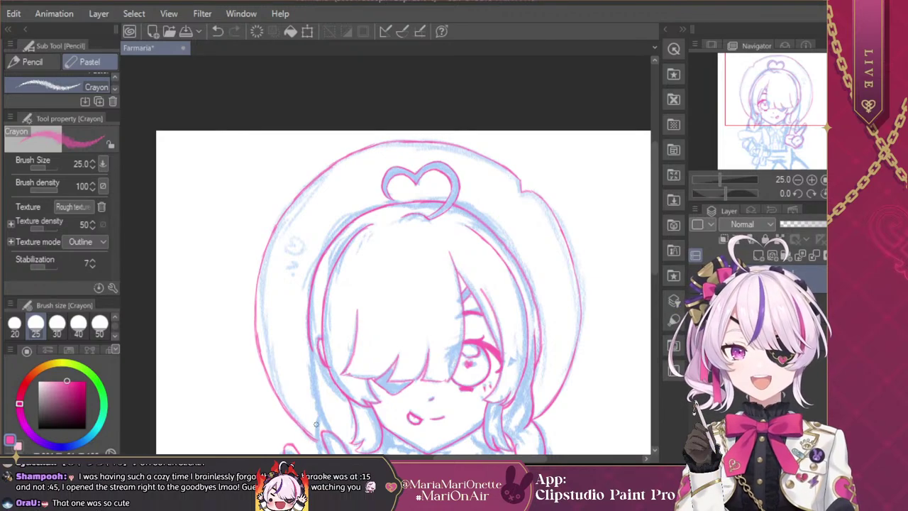
Step: Trace the back hair strand behind the peace-sign hand, continuing into the gap between the raised fingers
{"action": "left_click_drag", "start_coordinate": [775, 90], "coordinate": [773, 103]}
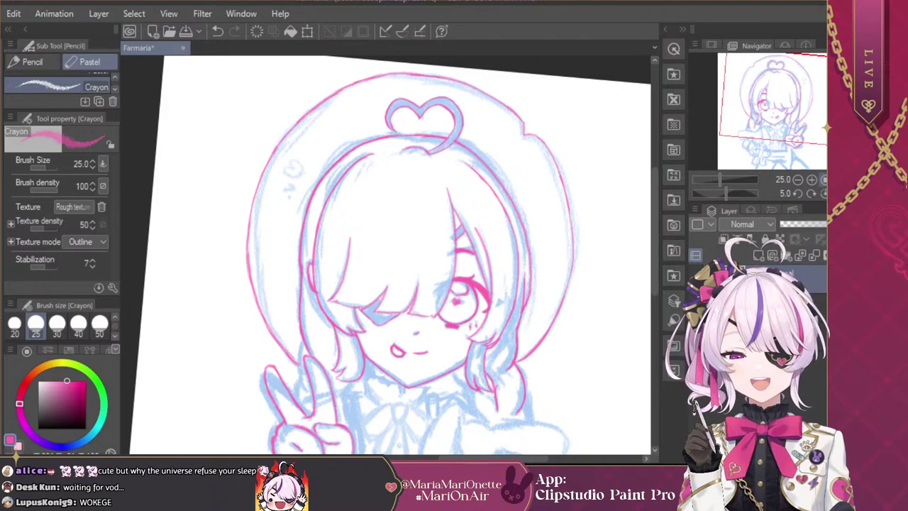
{"action": "left_click", "coordinate": [819, 191]}
{"action": "left_click", "coordinate": [811, 180]}
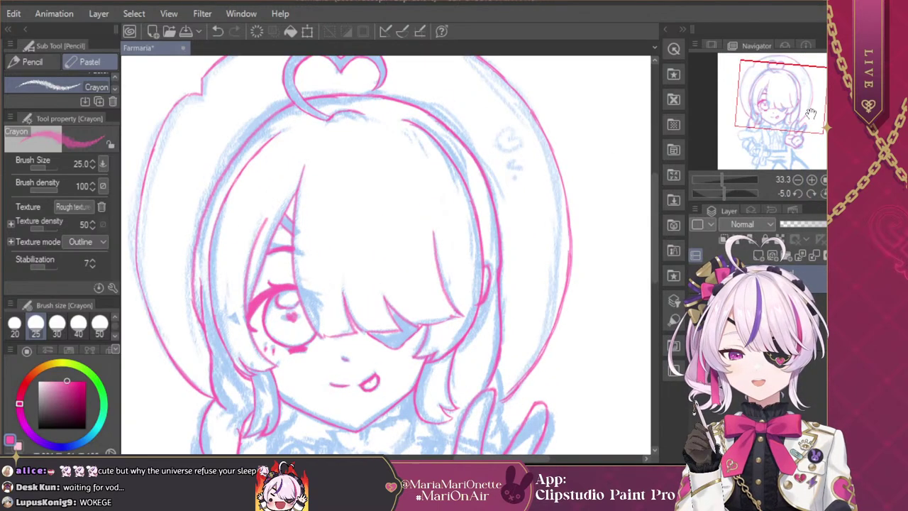
{"action": "left_click_drag", "start_coordinate": [808, 110], "coordinate": [815, 122]}
{"action": "left_click_drag", "start_coordinate": [455, 299], "coordinate": [462, 321]}
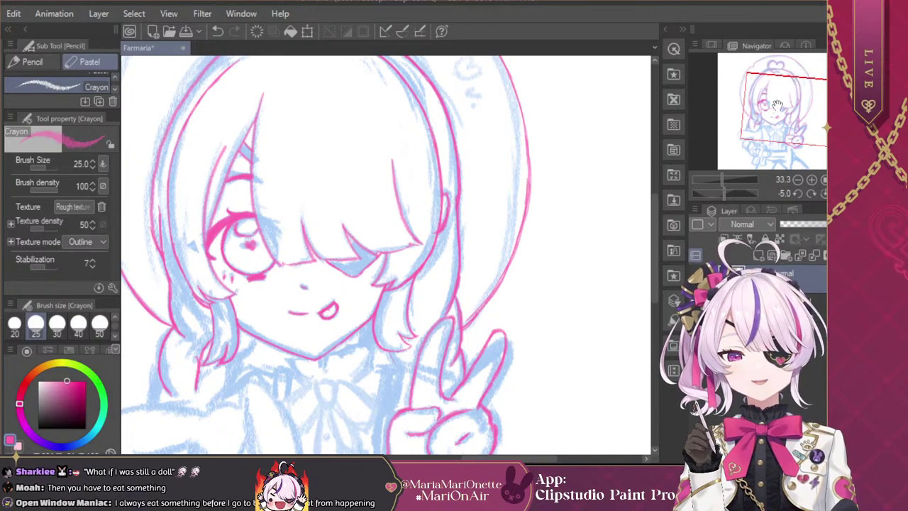
Step: Trace the scalloped ruffle along the collar's upper edge, from below the chin toward the covered-eye side
{"action": "left_click_drag", "start_coordinate": [775, 93], "coordinate": [757, 99]}
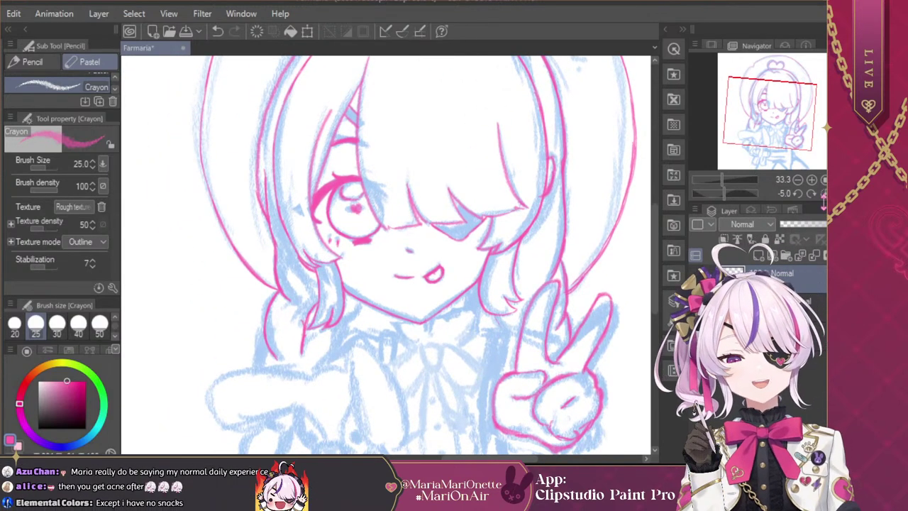
{"action": "left_click", "coordinate": [823, 192]}
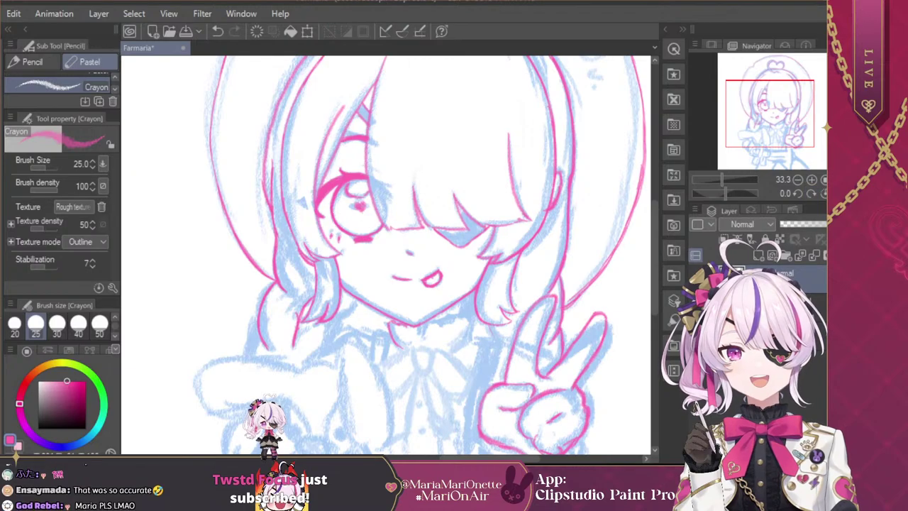
{"action": "double_click", "coordinate": [812, 180]}
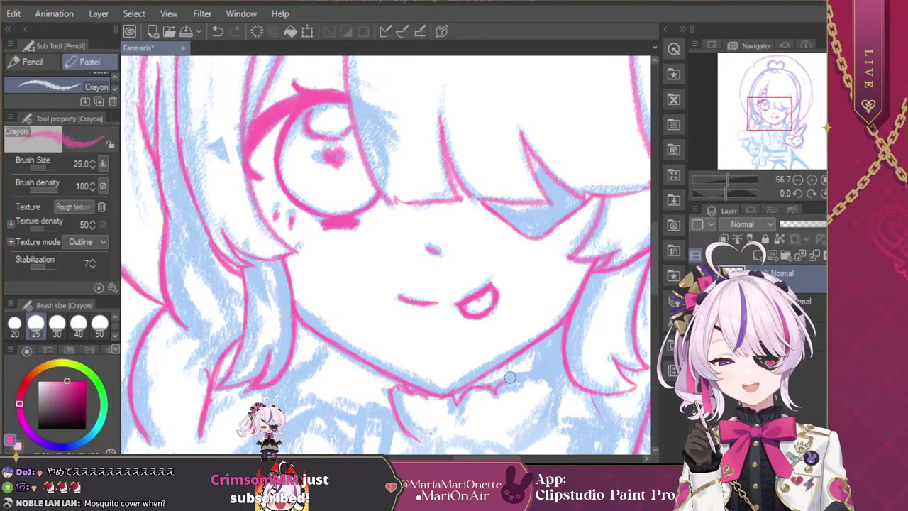
{"action": "left_click_drag", "start_coordinate": [512, 383], "coordinate": [537, 373]}
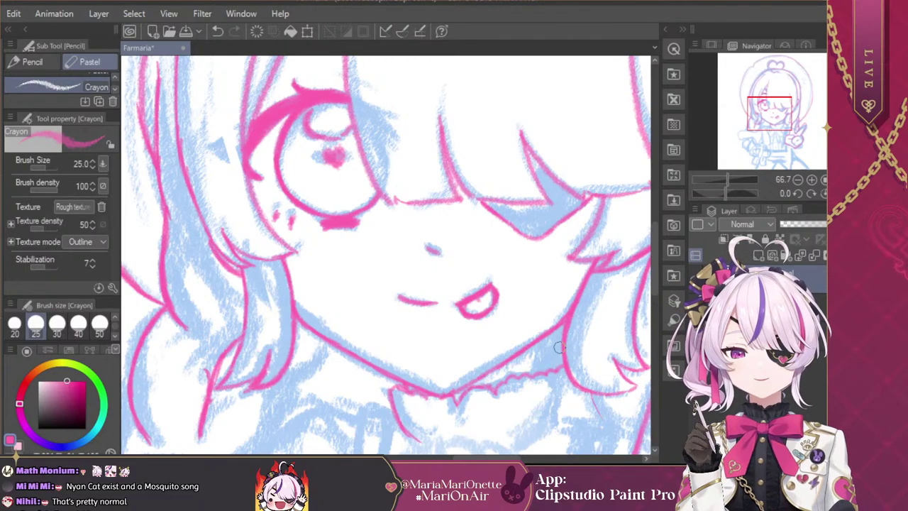
Step: Trace the collar's side edge and its folded lower band beneath the hair on the covered-eye side
{"action": "mouse_move", "coordinate": [783, 107]}
{"action": "left_mouse_down"}
{"action": "mouse_move", "coordinate": [782, 122]}
{"action": "mouse_move", "coordinate": [782, 114]}
{"action": "left_mouse_up"}
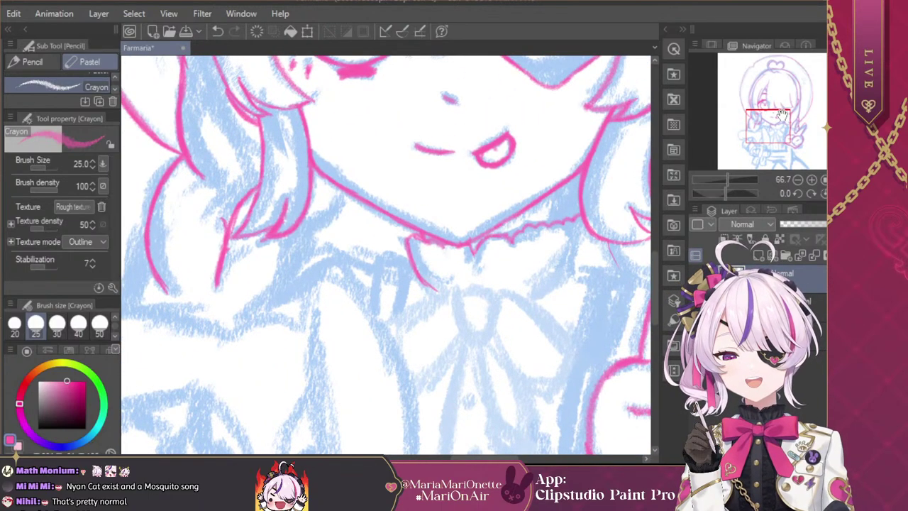
{"action": "mouse_move", "coordinate": [516, 291]}
{"action": "left_mouse_down"}
{"action": "mouse_move", "coordinate": [592, 241]}
{"action": "mouse_move", "coordinate": [581, 252]}
{"action": "mouse_move", "coordinate": [585, 271]}
{"action": "mouse_move", "coordinate": [580, 252]}
{"action": "mouse_move", "coordinate": [586, 263]}
{"action": "mouse_move", "coordinate": [528, 296]}
{"action": "left_mouse_up"}
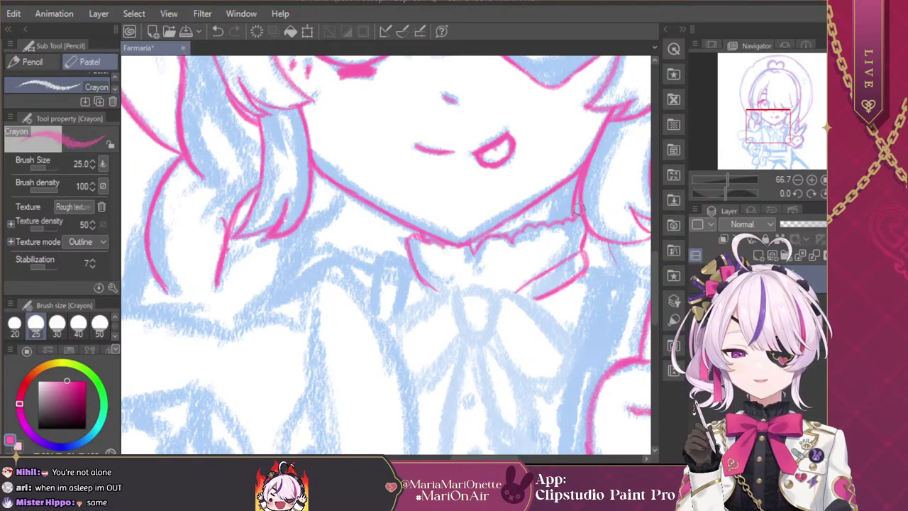
{"action": "left_click", "coordinate": [797, 180]}
{"action": "left_click", "coordinate": [797, 179]}
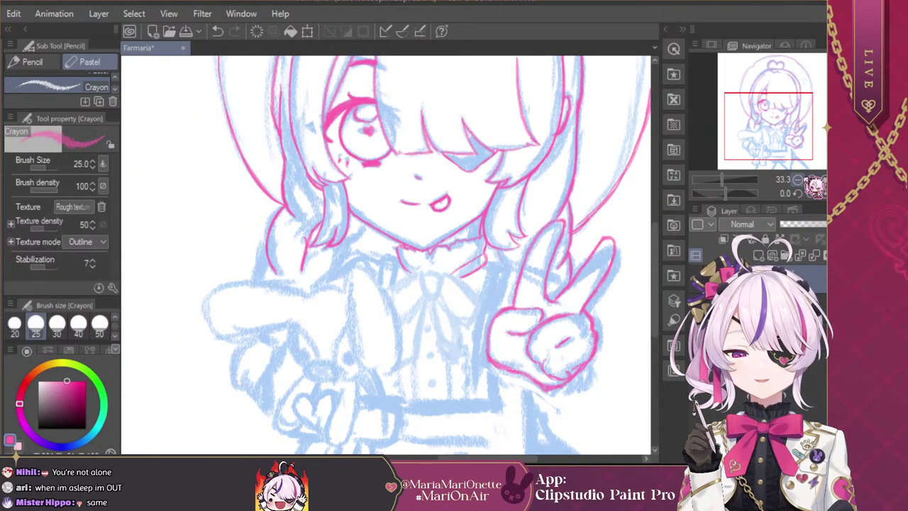
{"action": "left_click", "coordinate": [811, 180]}
{"action": "left_click", "coordinate": [812, 179]}
{"action": "left_click", "coordinate": [811, 179]}
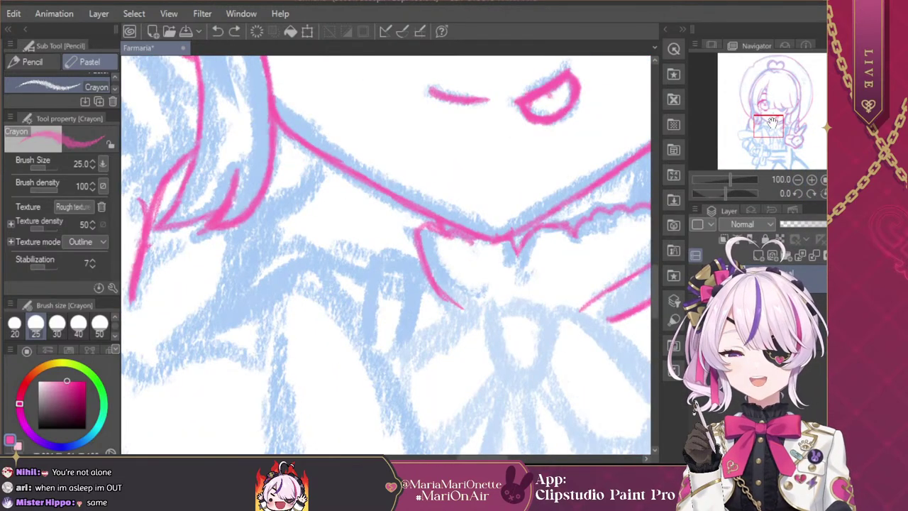
{"action": "left_click_drag", "start_coordinate": [774, 123], "coordinate": [800, 113]}
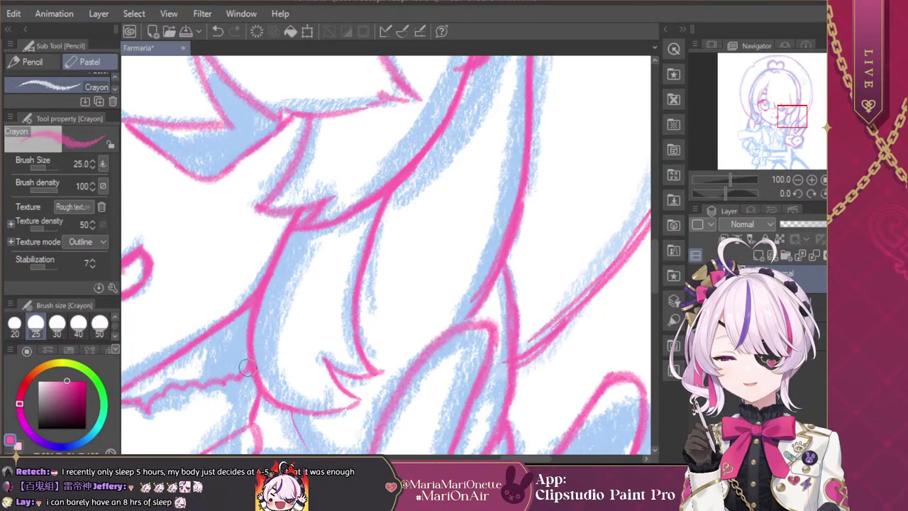
{"action": "left_click", "coordinate": [798, 180]}
{"action": "left_click", "coordinate": [798, 180]}
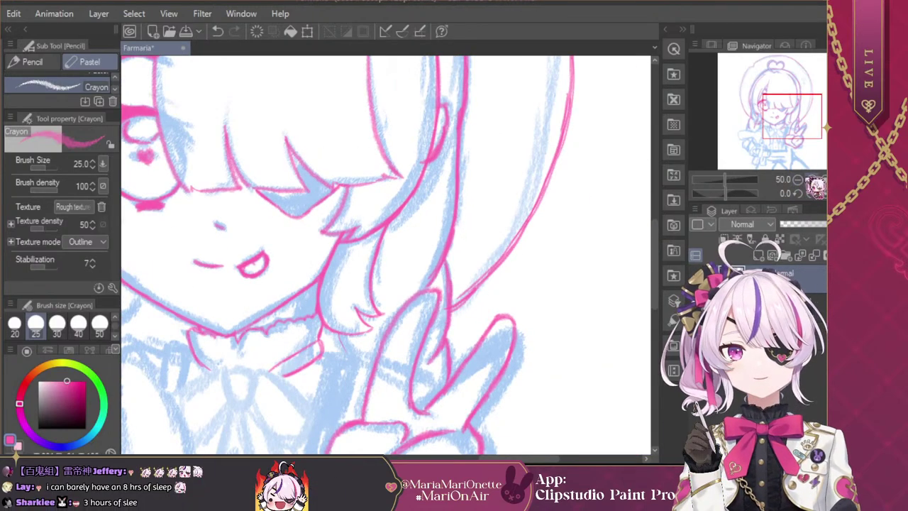
{"action": "left_click_drag", "start_coordinate": [801, 124], "coordinate": [773, 134]}
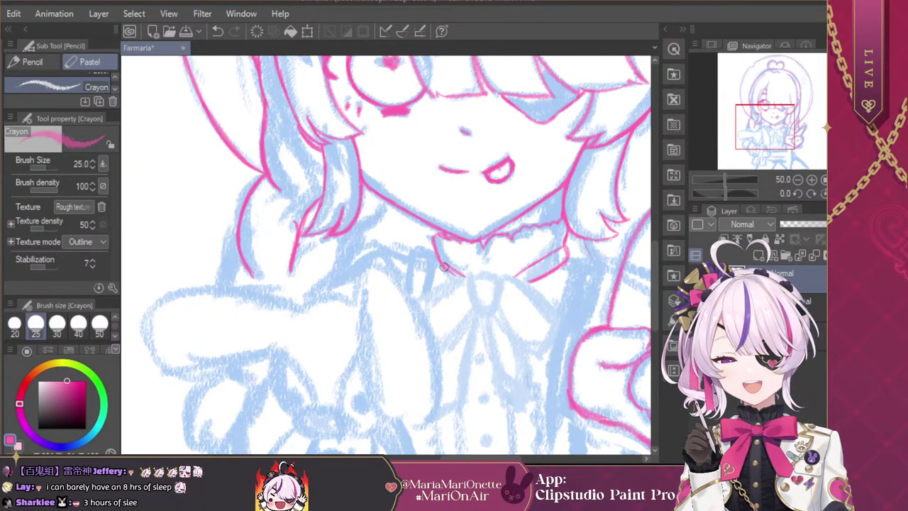
Step: Trace the top and sides of the bow's center knot and redraw the open-eye side's collar edge to meet it
{"action": "left_click", "coordinate": [812, 180]}
{"action": "left_click", "coordinate": [811, 180]}
{"action": "left_click_drag", "start_coordinate": [809, 135], "coordinate": [770, 132]}
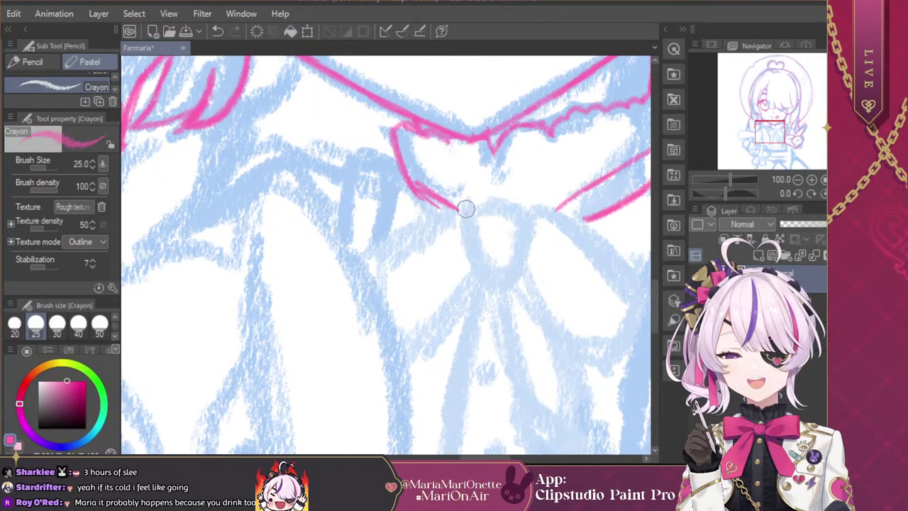
{"action": "left_click_drag", "start_coordinate": [462, 213], "coordinate": [483, 278]}
{"action": "left_click_drag", "start_coordinate": [471, 233], "coordinate": [487, 281]}
{"action": "mouse_move", "coordinate": [466, 212]}
{"action": "left_mouse_down"}
{"action": "mouse_move", "coordinate": [531, 206]}
{"action": "mouse_move", "coordinate": [512, 204]}
{"action": "mouse_move", "coordinate": [532, 213]}
{"action": "mouse_move", "coordinate": [527, 250]}
{"action": "left_mouse_up"}
{"action": "mouse_move", "coordinate": [531, 207]}
{"action": "left_mouse_down"}
{"action": "mouse_move", "coordinate": [517, 269]}
{"action": "mouse_move", "coordinate": [525, 247]}
{"action": "mouse_move", "coordinate": [515, 275]}
{"action": "left_mouse_up"}
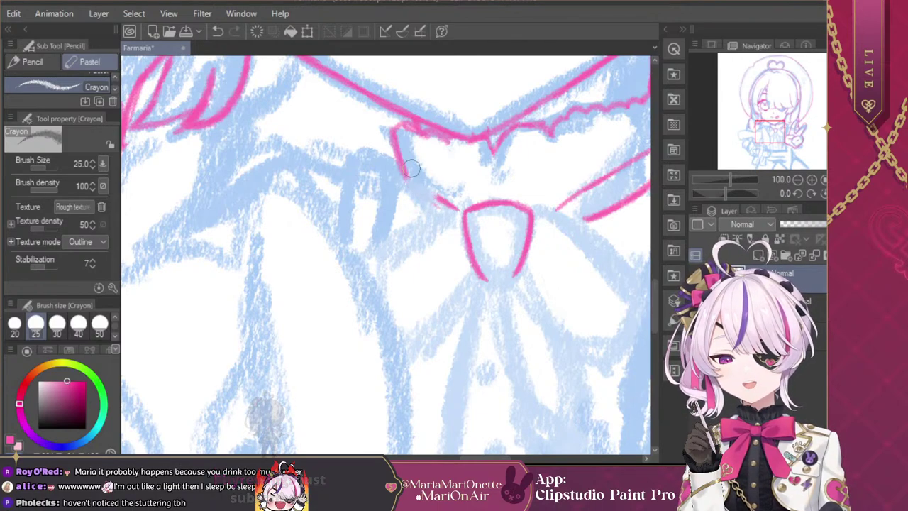
{"action": "left_click", "coordinate": [11, 438]}
{"action": "left_click_drag", "start_coordinate": [406, 176], "coordinate": [463, 215]}
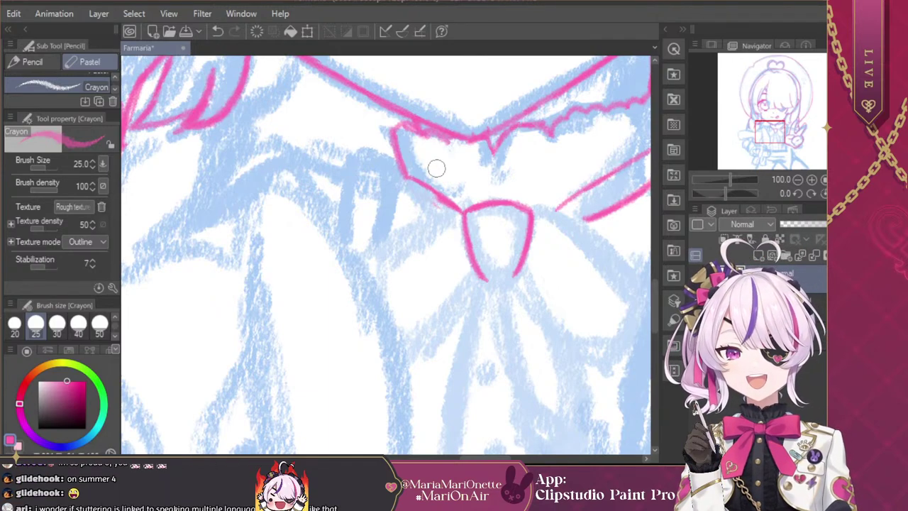
Step: Close the rounded bottom of the bow's center knot, undoing and redrawing strokes that miss the curve
{"action": "left_click_drag", "start_coordinate": [767, 131], "coordinate": [777, 129]}
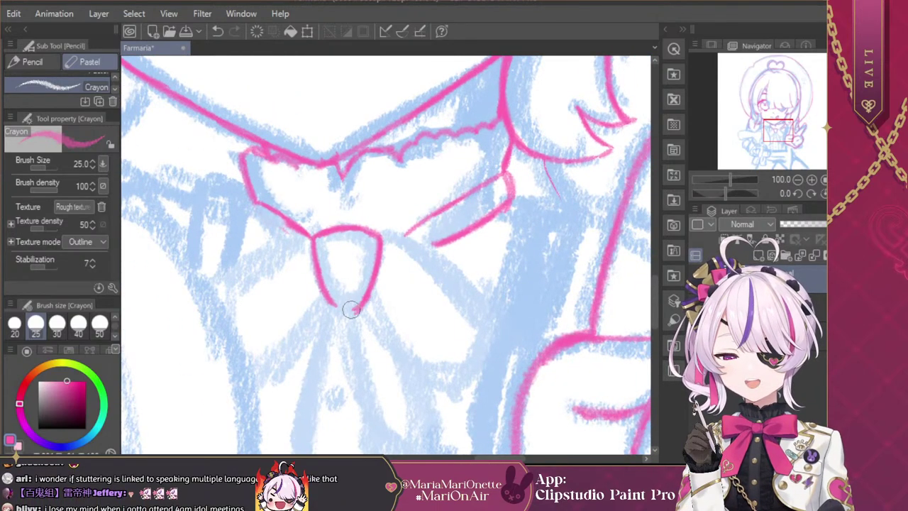
{"action": "key", "text": "ctrl+z"}
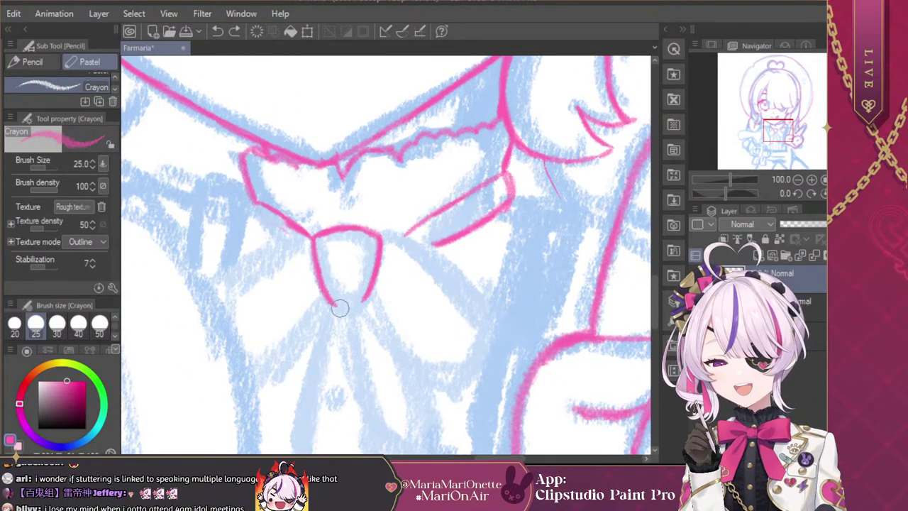
{"action": "mouse_move", "coordinate": [340, 307]}
{"action": "left_mouse_down"}
{"action": "mouse_move", "coordinate": [377, 295]}
{"action": "mouse_move", "coordinate": [334, 303]}
{"action": "left_mouse_up"}
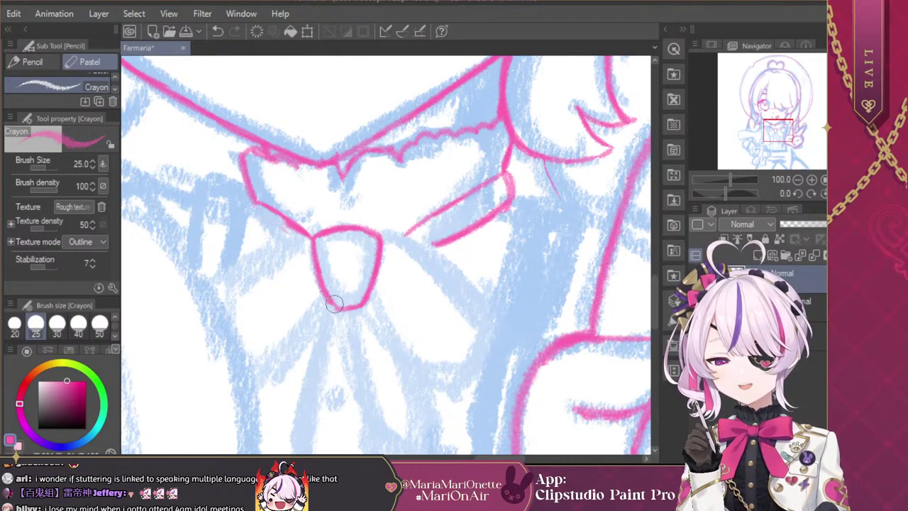
{"action": "key", "text": "ctrl+z"}
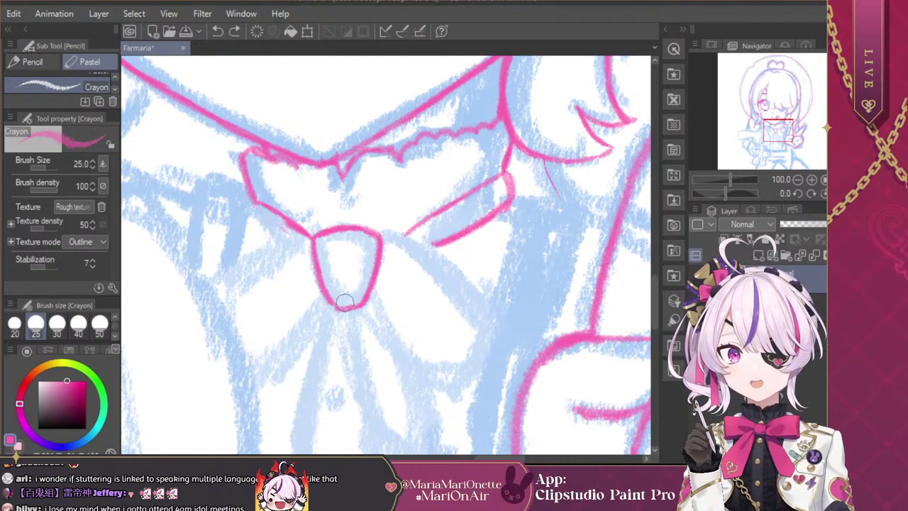
{"action": "left_click_drag", "start_coordinate": [328, 299], "coordinate": [345, 308]}
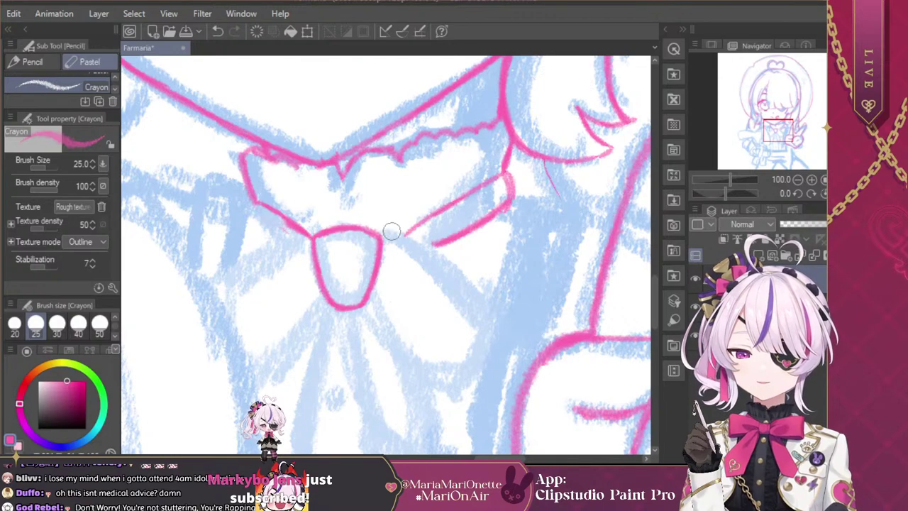
Step: Trace the full outline of the bow loop on the peace-sign hand's side, starting from the center knot
{"action": "mouse_move", "coordinate": [381, 237]}
{"action": "left_mouse_down"}
{"action": "mouse_move", "coordinate": [415, 233]}
{"action": "mouse_move", "coordinate": [428, 242]}
{"action": "left_mouse_up"}
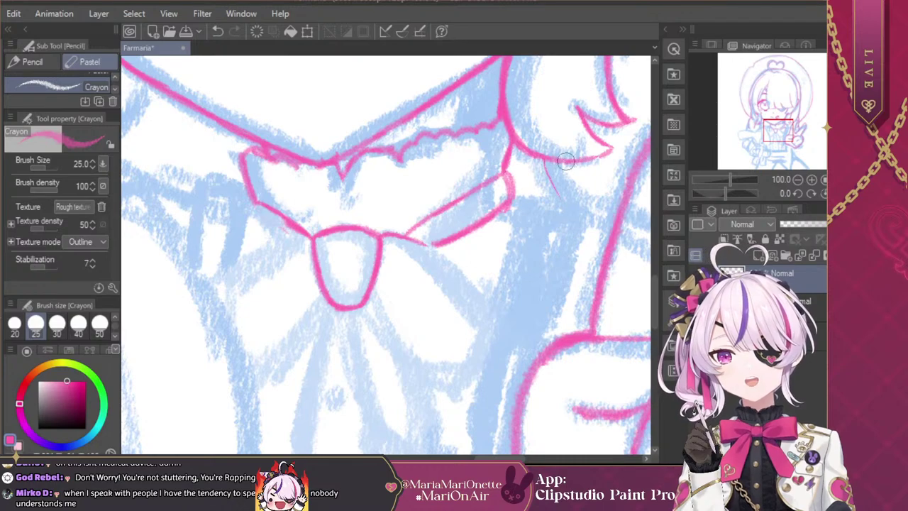
{"action": "left_click_drag", "start_coordinate": [425, 243], "coordinate": [479, 294]}
{"action": "left_click_drag", "start_coordinate": [455, 262], "coordinate": [490, 317]}
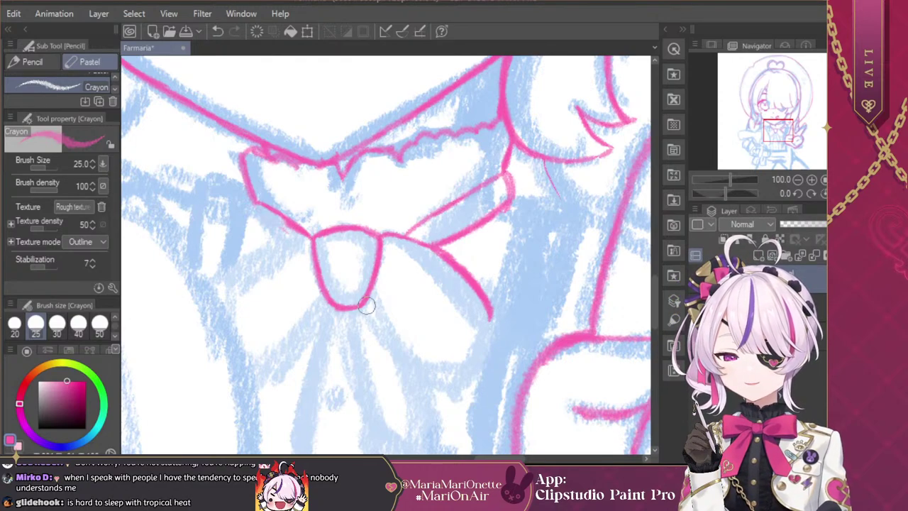
{"action": "mouse_move", "coordinate": [364, 303]}
{"action": "left_mouse_down"}
{"action": "mouse_move", "coordinate": [436, 384]}
{"action": "mouse_move", "coordinate": [476, 392]}
{"action": "left_mouse_up"}
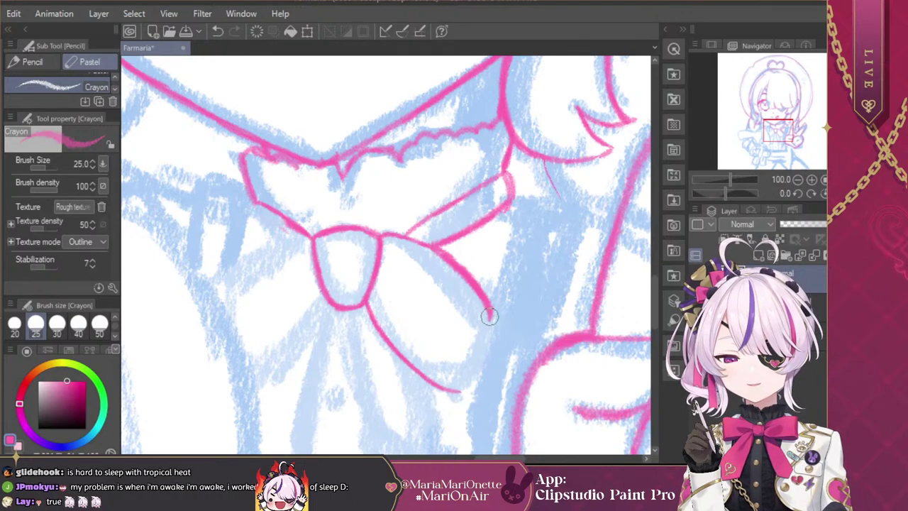
{"action": "mouse_move", "coordinate": [488, 317]}
{"action": "left_mouse_down"}
{"action": "mouse_move", "coordinate": [462, 392]}
{"action": "mouse_move", "coordinate": [472, 376]}
{"action": "mouse_move", "coordinate": [440, 391]}
{"action": "mouse_move", "coordinate": [475, 380]}
{"action": "mouse_move", "coordinate": [466, 384]}
{"action": "mouse_move", "coordinate": [491, 316]}
{"action": "mouse_move", "coordinate": [474, 364]}
{"action": "left_mouse_up"}
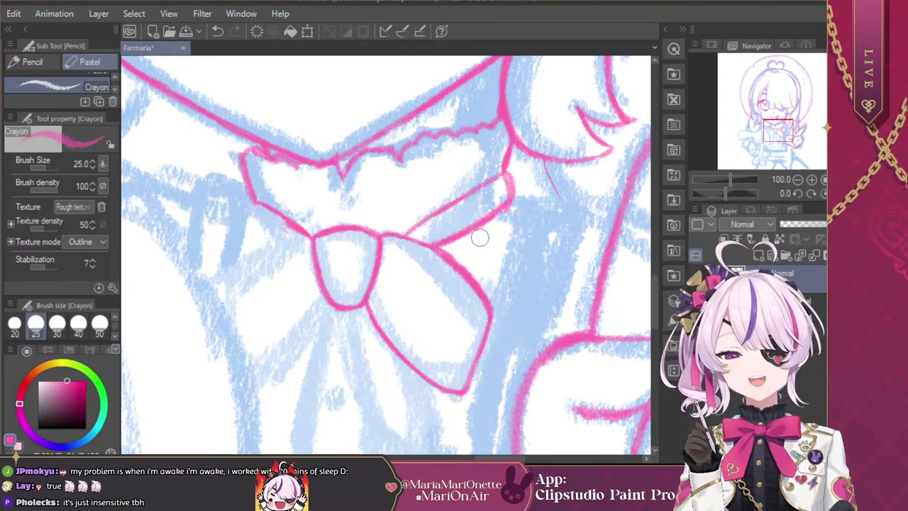
Step: Draw the inner fold line along the upper edge of the traced bow loop, undoing a poor stroke and a stray dot
{"action": "left_click_drag", "start_coordinate": [382, 238], "coordinate": [482, 323]}
{"action": "key", "text": "ctrl+z"}
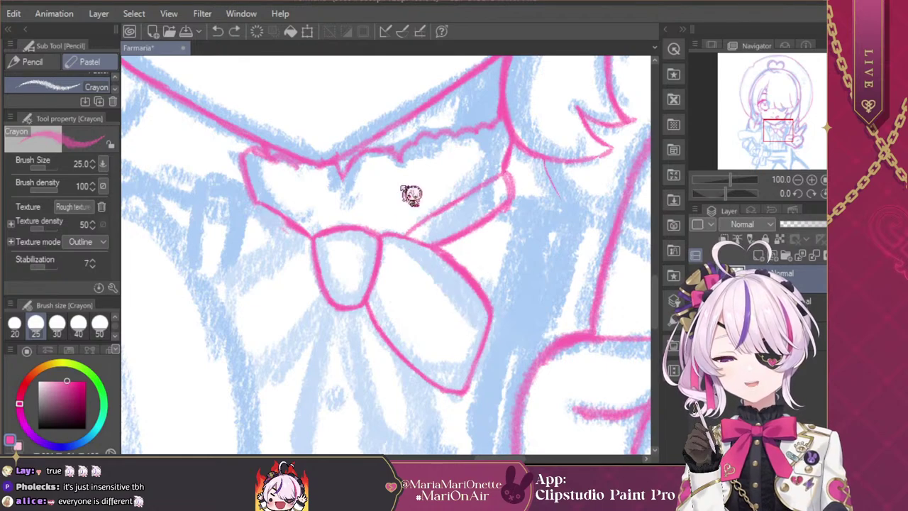
{"action": "left_click_drag", "start_coordinate": [410, 254], "coordinate": [484, 316]}
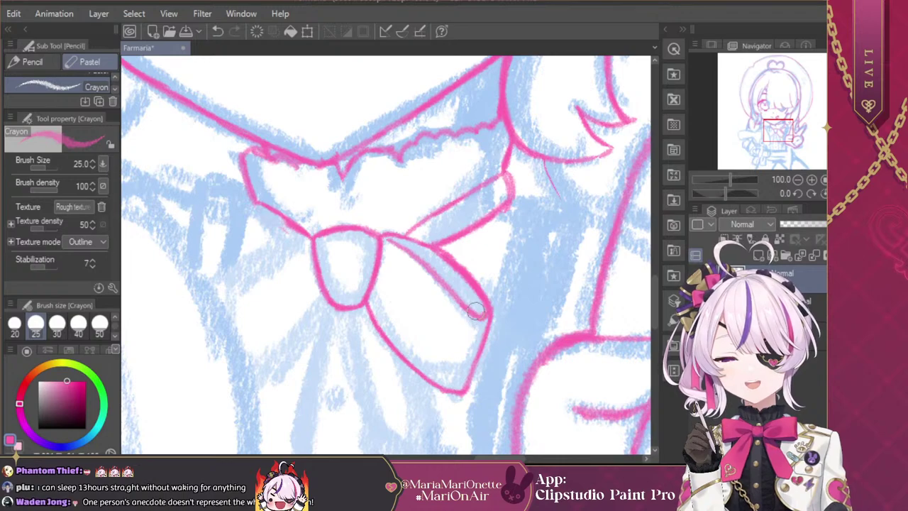
{"action": "left_click", "coordinate": [384, 272]}
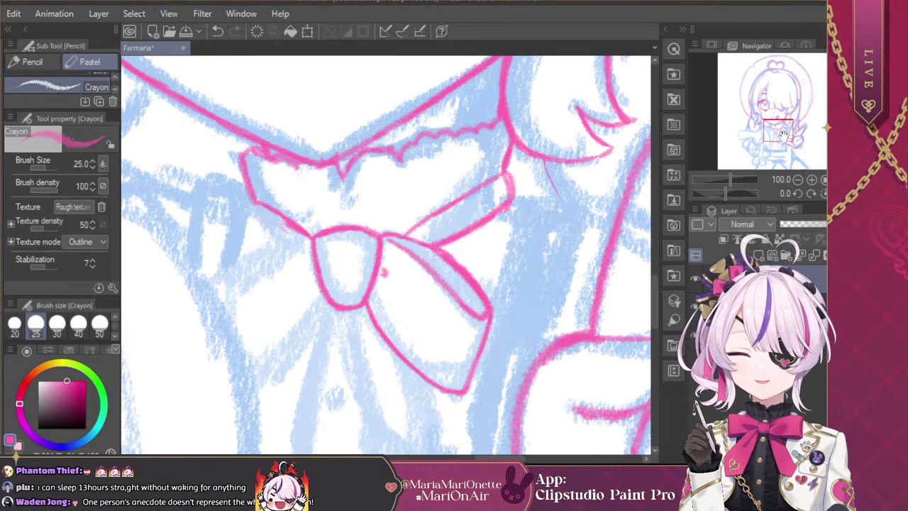
{"action": "key", "text": "ctrl+z"}
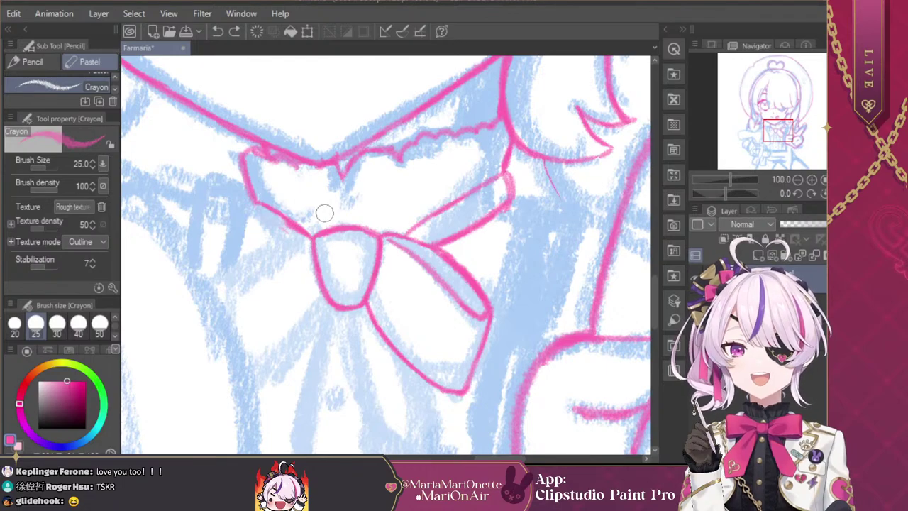
Step: Trace the upper and lower edges of the bow loop on the open-eye side, outward from the center knot
{"action": "left_click", "coordinate": [797, 179]}
{"action": "left_click", "coordinate": [798, 180]}
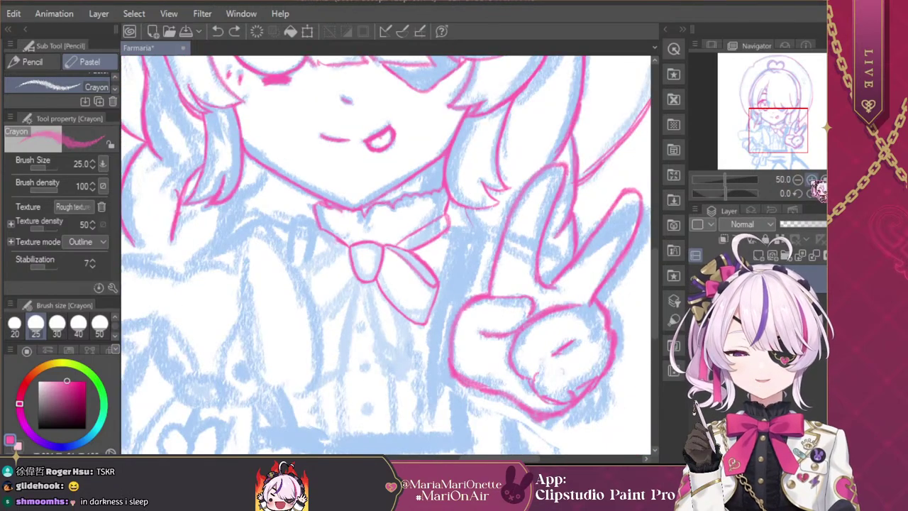
{"action": "left_click", "coordinate": [812, 179]}
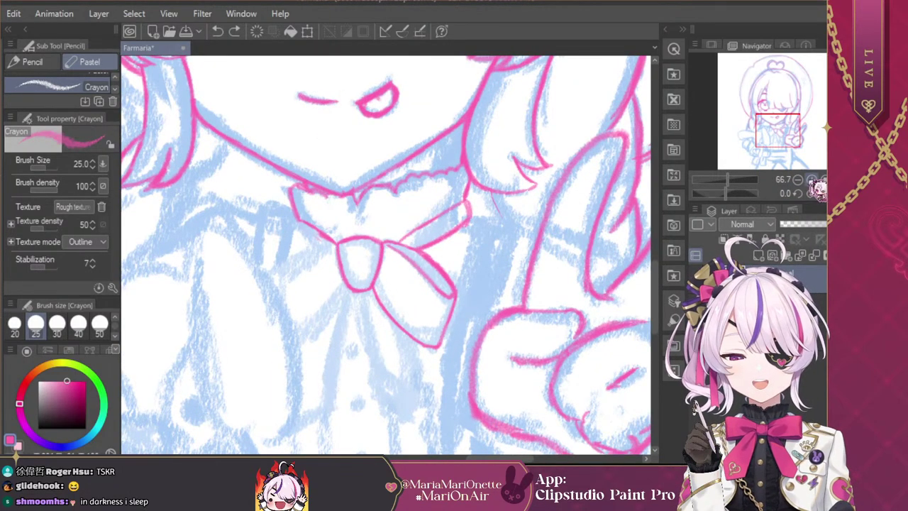
{"action": "left_click", "coordinate": [797, 179]}
{"action": "left_click", "coordinate": [754, 130]}
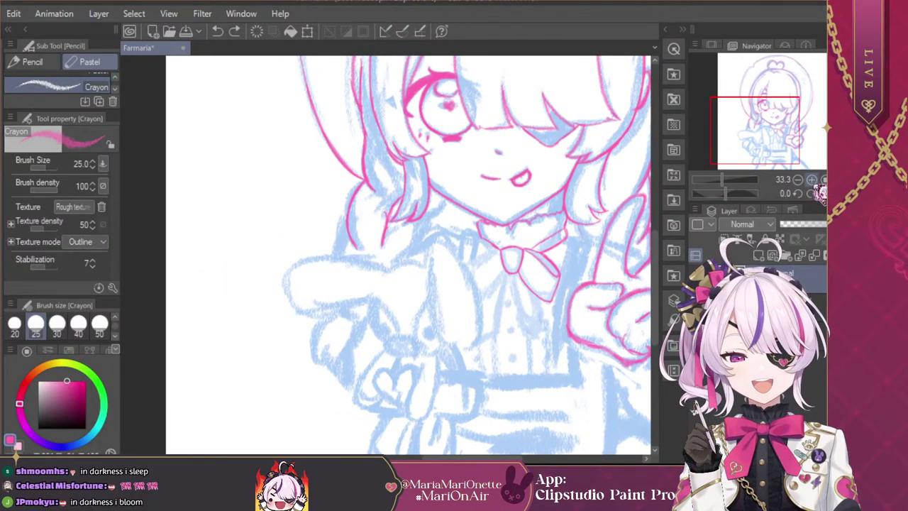
{"action": "left_click", "coordinate": [812, 179]}
{"action": "left_click", "coordinate": [812, 180]}
{"action": "left_click_drag", "start_coordinate": [762, 136], "coordinate": [778, 134]}
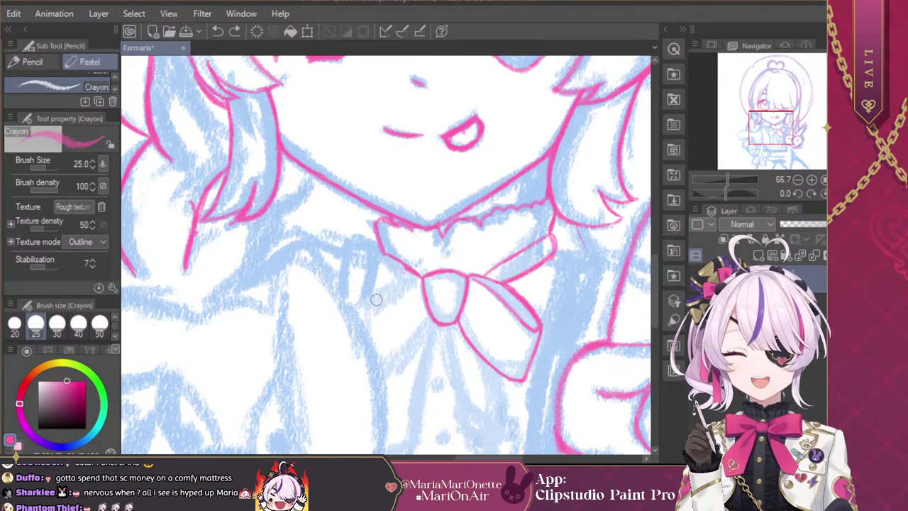
{"action": "left_click_drag", "start_coordinate": [354, 308], "coordinate": [422, 278]}
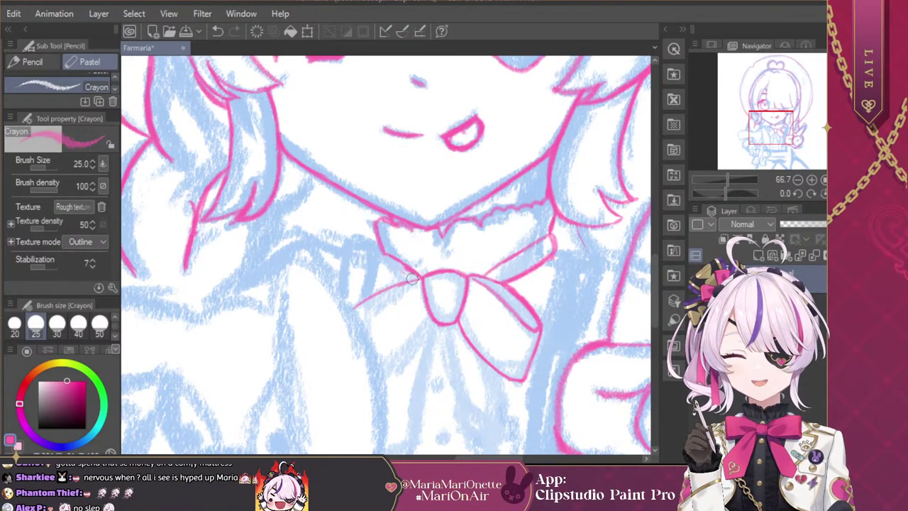
{"action": "key", "text": "ctrl+plus"}
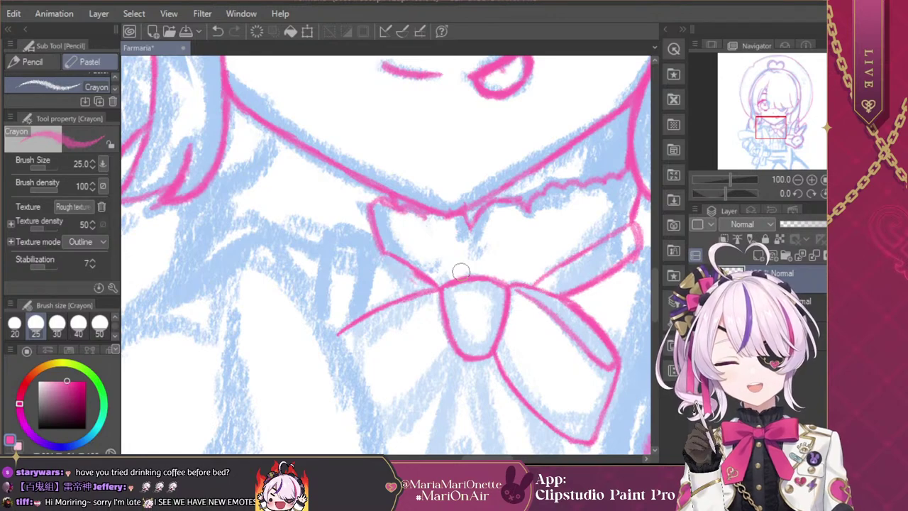
{"action": "left_click_drag", "start_coordinate": [465, 347], "coordinate": [384, 433]}
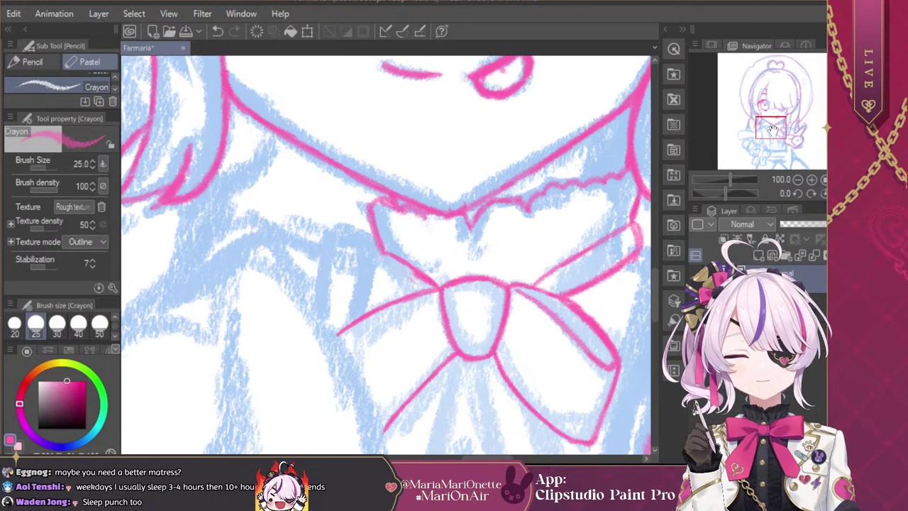
Step: Trace the inner edge and slanted end of the open-eye side's ribbon tail, undoing and redrawing strokes that miss the sketch
{"action": "mouse_move", "coordinate": [451, 327]}
{"action": "left_mouse_down"}
{"action": "mouse_move", "coordinate": [507, 160]}
{"action": "mouse_move", "coordinate": [519, 148]}
{"action": "mouse_move", "coordinate": [466, 221]}
{"action": "left_mouse_up"}
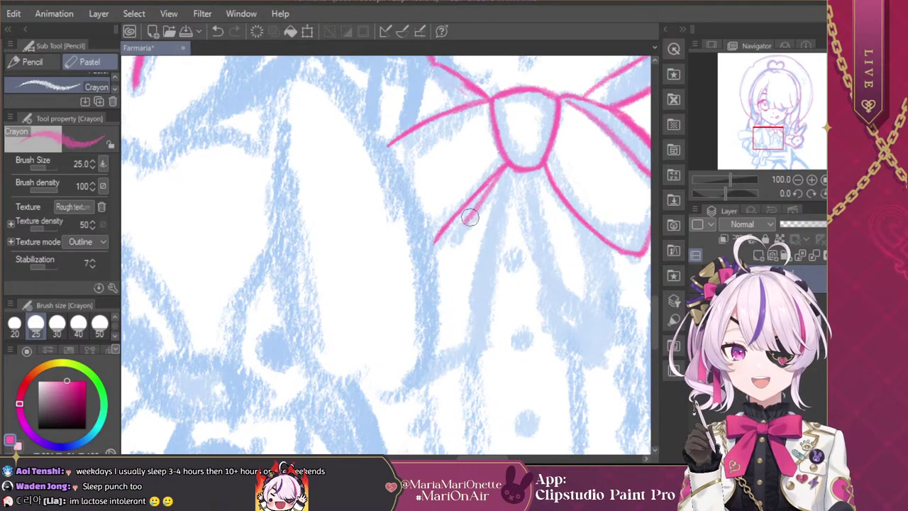
{"action": "key", "text": "ctrl+z"}
{"action": "left_click_drag", "start_coordinate": [514, 167], "coordinate": [485, 268]}
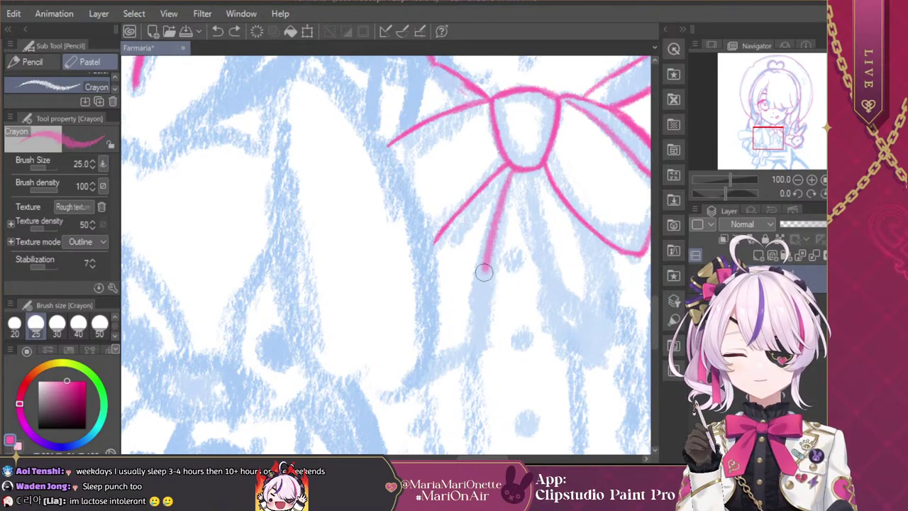
{"action": "key", "text": "ctrl+z"}
{"action": "left_click_drag", "start_coordinate": [513, 171], "coordinate": [492, 259]}
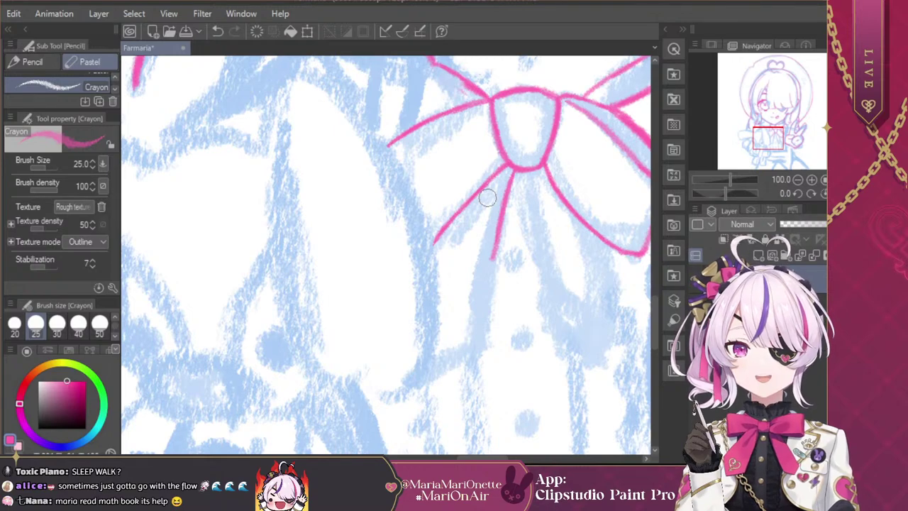
{"action": "left_click_drag", "start_coordinate": [500, 237], "coordinate": [482, 322]}
{"action": "left_click_drag", "start_coordinate": [503, 226], "coordinate": [475, 352]}
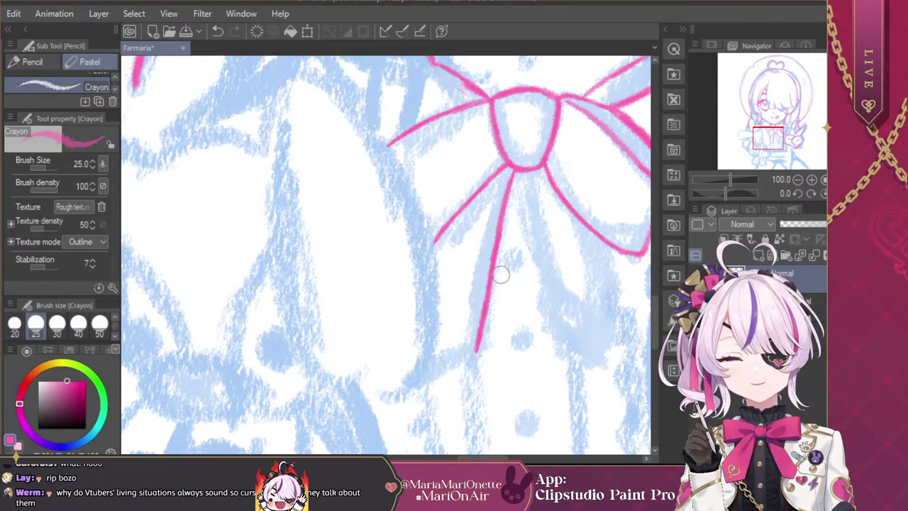
{"action": "left_click_drag", "start_coordinate": [475, 349], "coordinate": [437, 369]}
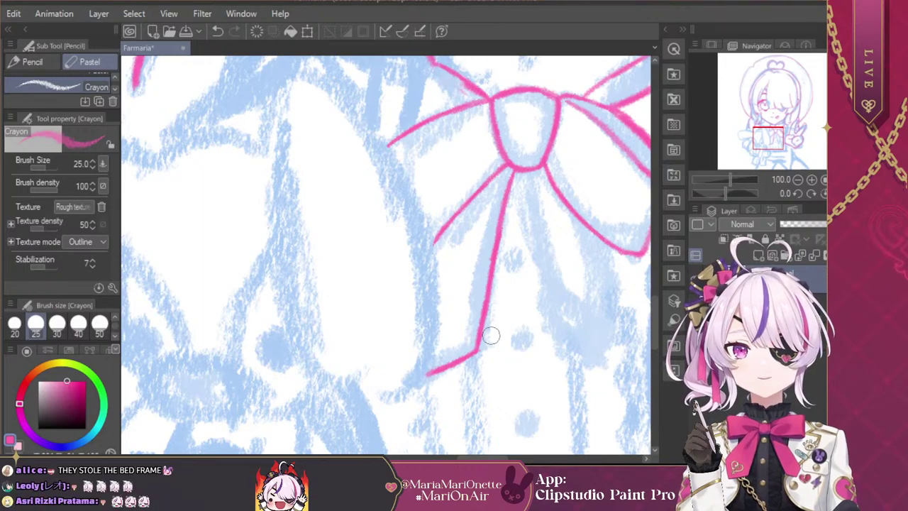
Step: Trace the bow-side edge and rounded tip of the long oval ear overlapping the bow, undoing strokes that miss the curve
{"action": "key", "text": "ctrl+minus"}
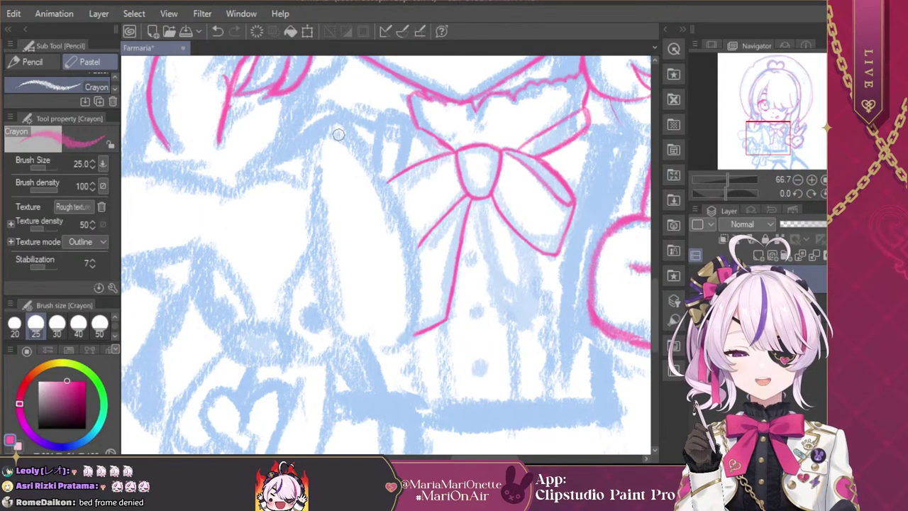
{"action": "left_click_drag", "start_coordinate": [338, 134], "coordinate": [372, 157]}
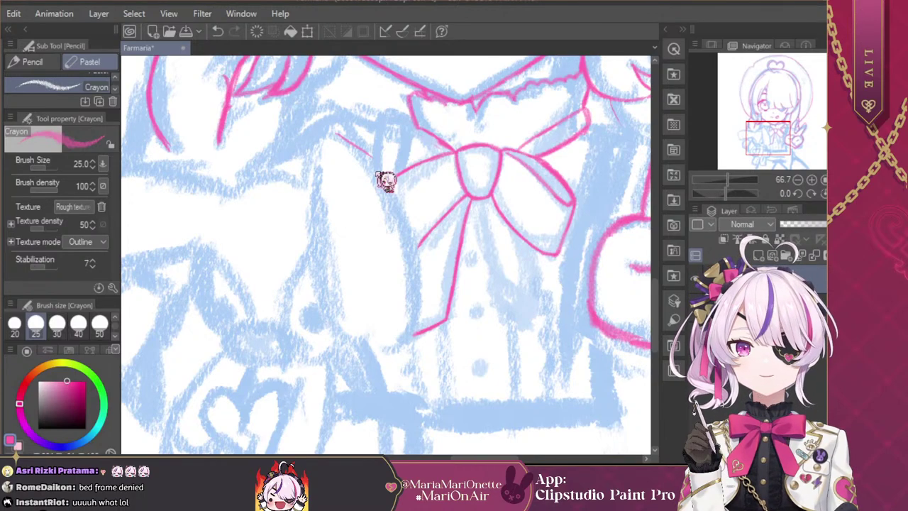
{"action": "key", "text": "ctrl+z"}
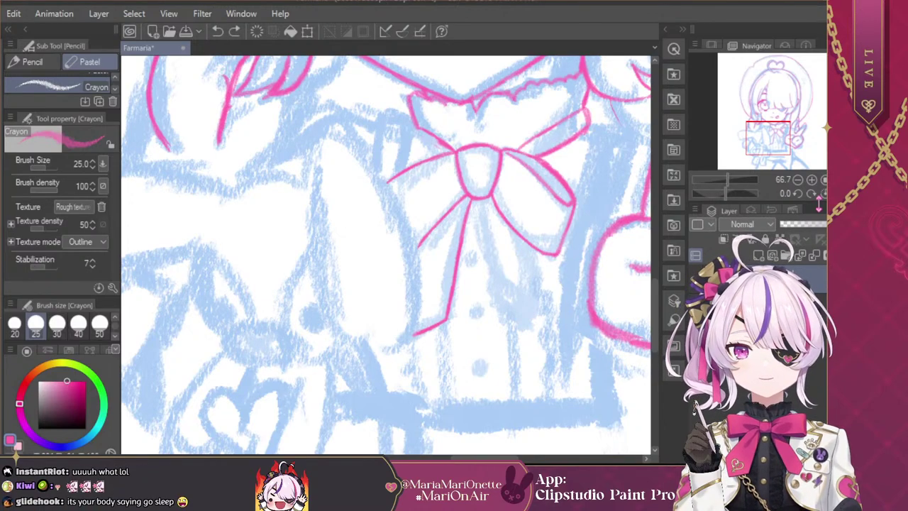
{"action": "key", "text": "h"}
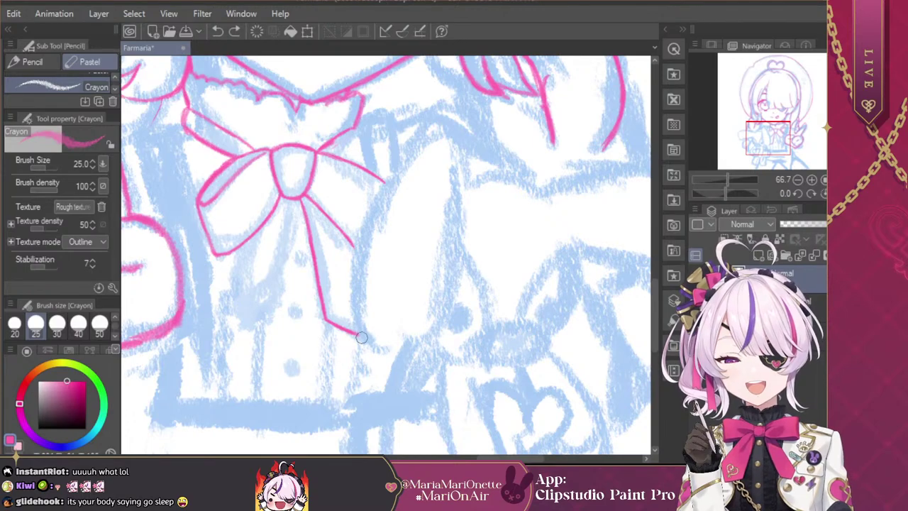
{"action": "left_click_drag", "start_coordinate": [358, 332], "coordinate": [363, 224]}
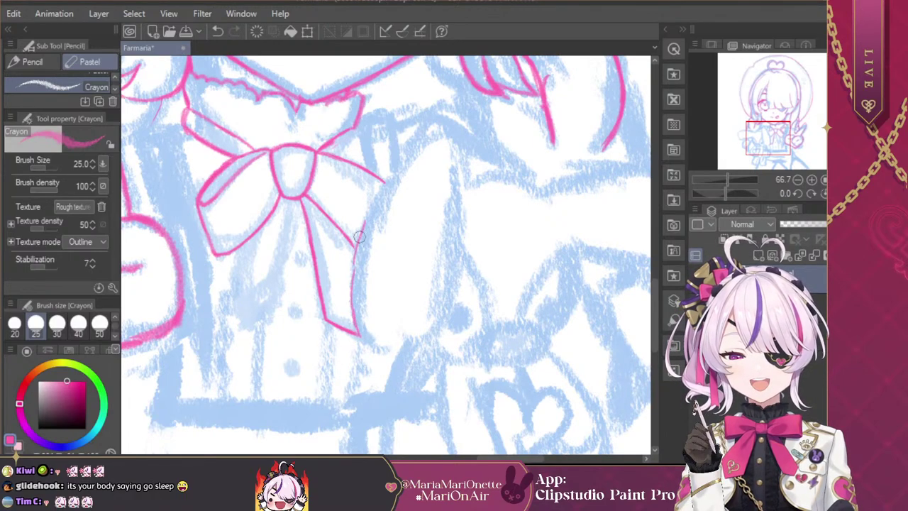
{"action": "key", "text": "ctrl+z"}
{"action": "left_click_drag", "start_coordinate": [353, 287], "coordinate": [367, 212]}
{"action": "left_click_drag", "start_coordinate": [388, 178], "coordinate": [365, 224]}
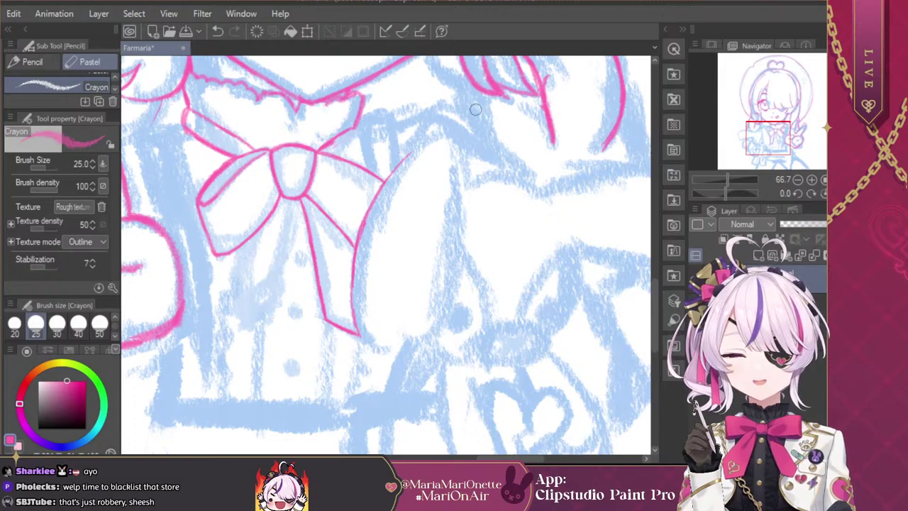
{"action": "mouse_move", "coordinate": [386, 184]}
{"action": "left_mouse_down"}
{"action": "mouse_move", "coordinate": [422, 146]}
{"action": "mouse_move", "coordinate": [399, 167]}
{"action": "mouse_move", "coordinate": [451, 132]}
{"action": "mouse_move", "coordinate": [468, 179]}
{"action": "left_mouse_up"}
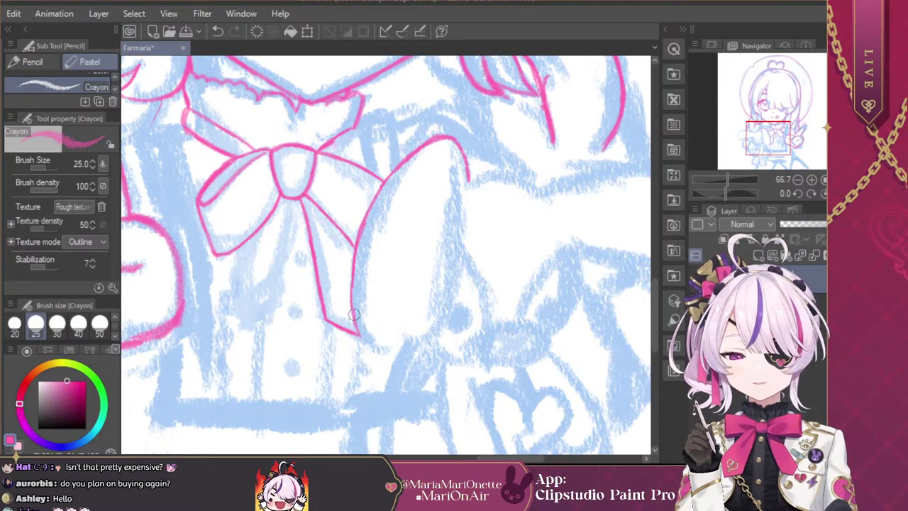
Step: Trace the ear's rounded base and far side to close the oval outline, undoing a poor stroke along the side
{"action": "left_click_drag", "start_coordinate": [368, 343], "coordinate": [401, 346]}
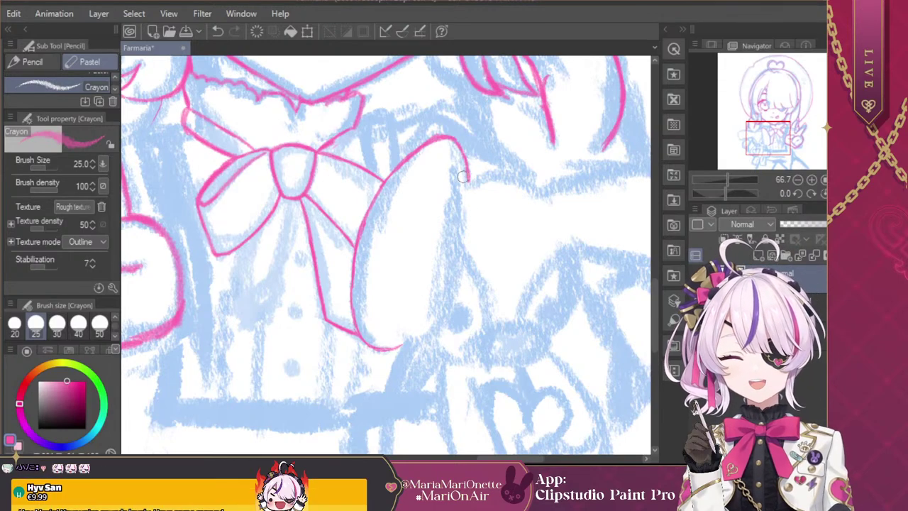
{"action": "left_click_drag", "start_coordinate": [456, 178], "coordinate": [460, 237]}
{"action": "left_click_drag", "start_coordinate": [453, 167], "coordinate": [457, 274]}
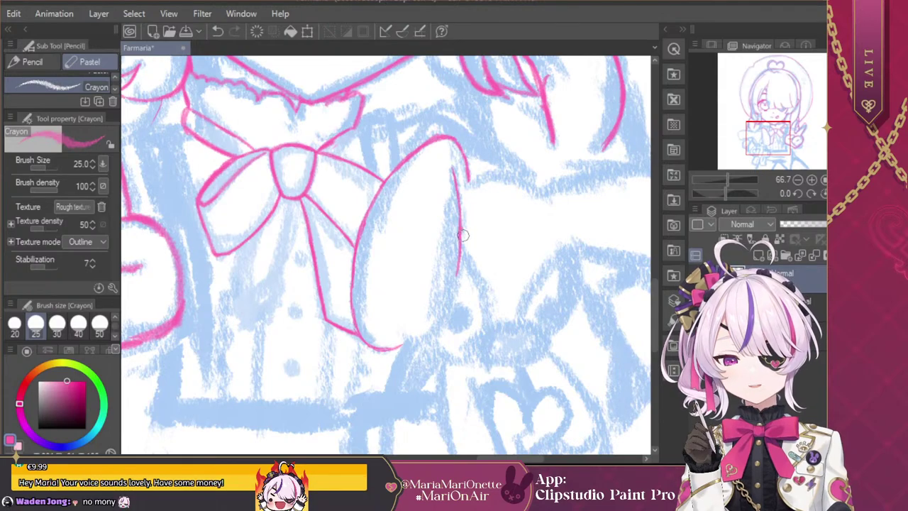
{"action": "left_click_drag", "start_coordinate": [459, 231], "coordinate": [454, 288]}
{"action": "key", "text": "ctrl+z"}
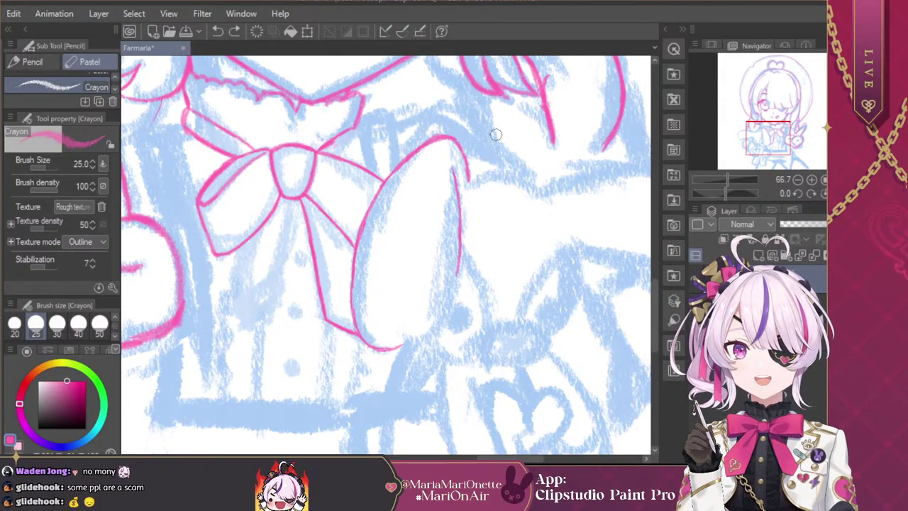
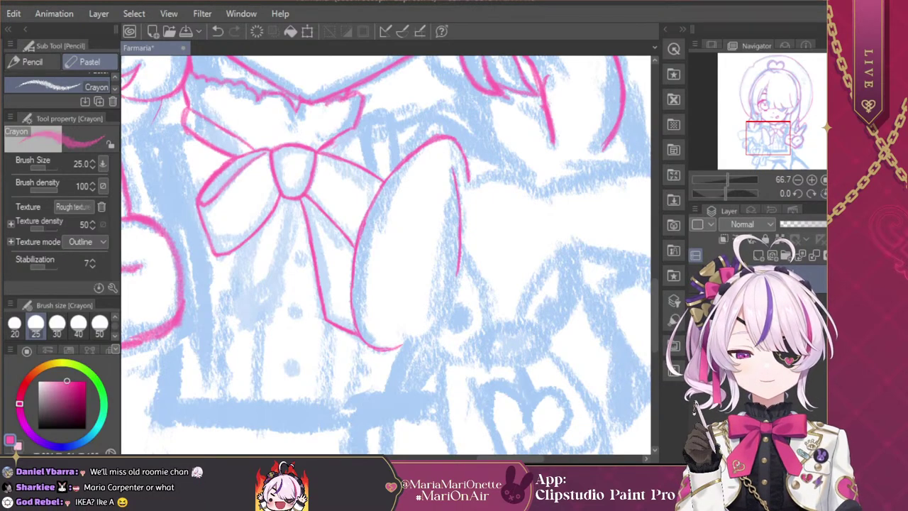
{"action": "key", "text": "h"}
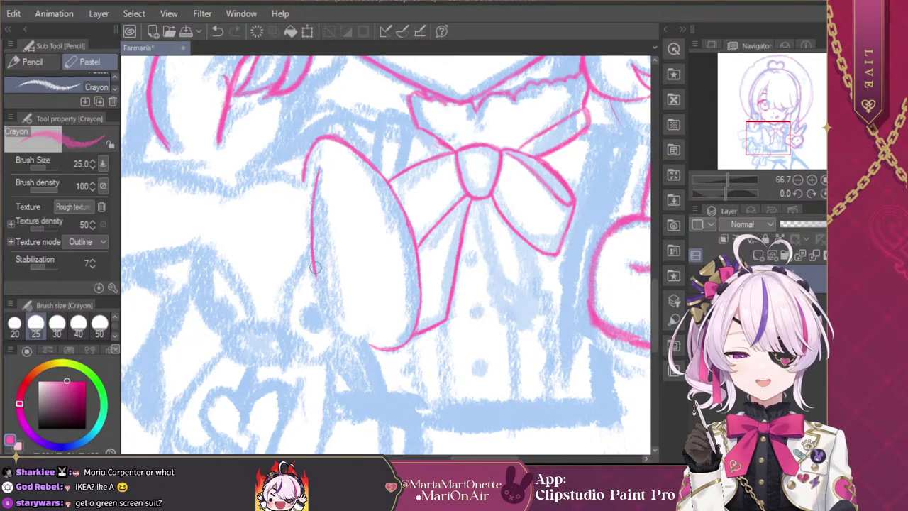
{"action": "mouse_move", "coordinate": [316, 267]}
{"action": "left_mouse_down"}
{"action": "mouse_move", "coordinate": [322, 309]}
{"action": "mouse_move", "coordinate": [339, 331]}
{"action": "mouse_move", "coordinate": [371, 345]}
{"action": "left_mouse_up"}
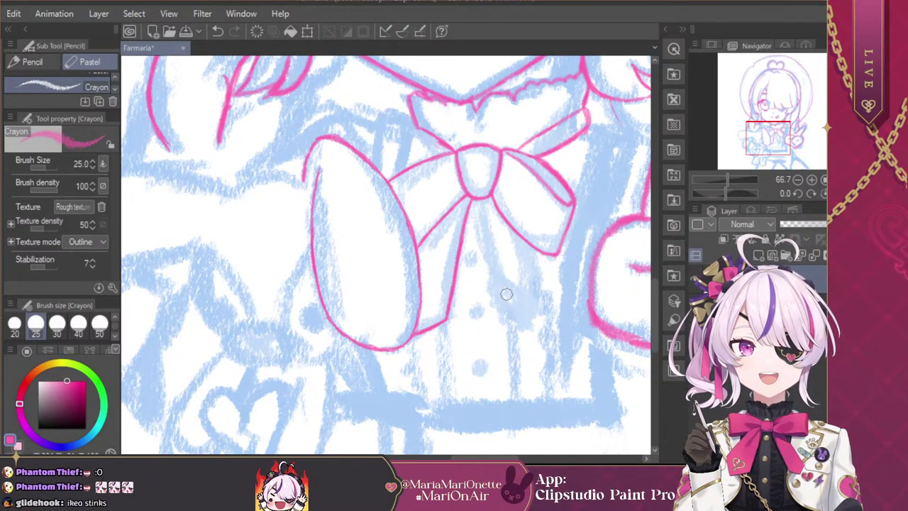
Step: Trace the ribbon tail on the peace-sign hand's side, from the center knot down to its pointed end and up to the loop
{"action": "left_click_drag", "start_coordinate": [488, 200], "coordinate": [493, 240]}
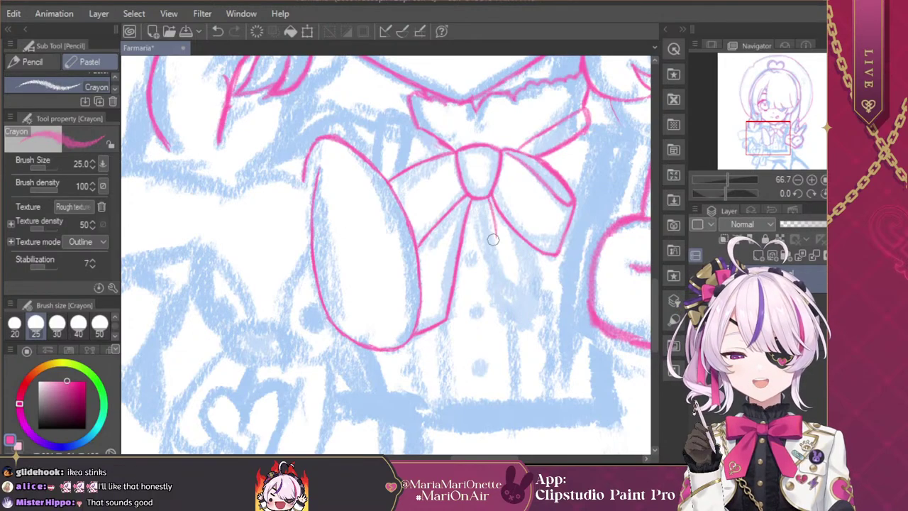
{"action": "left_click_drag", "start_coordinate": [488, 200], "coordinate": [499, 258]}
{"action": "left_click_drag", "start_coordinate": [490, 202], "coordinate": [499, 263]}
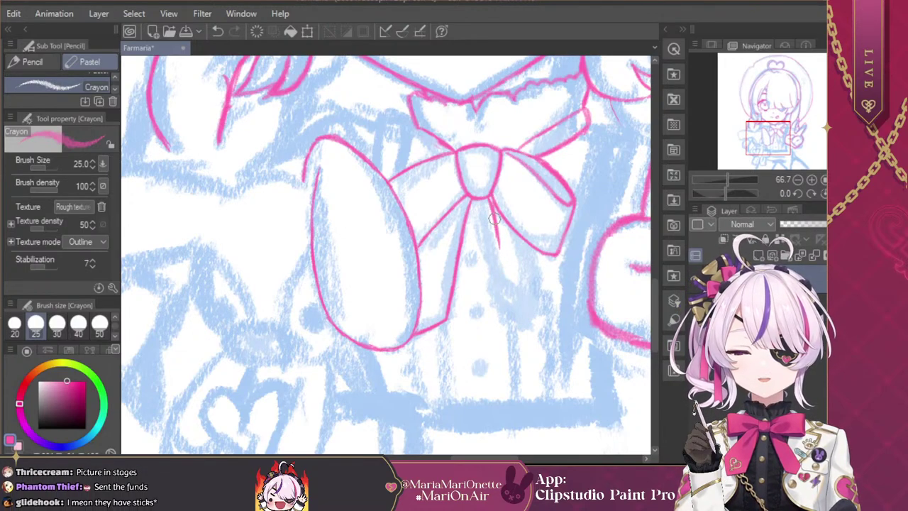
{"action": "left_click_drag", "start_coordinate": [495, 218], "coordinate": [498, 258]}
{"action": "left_click_drag", "start_coordinate": [491, 200], "coordinate": [505, 288]}
{"action": "left_click_drag", "start_coordinate": [496, 226], "coordinate": [503, 287]}
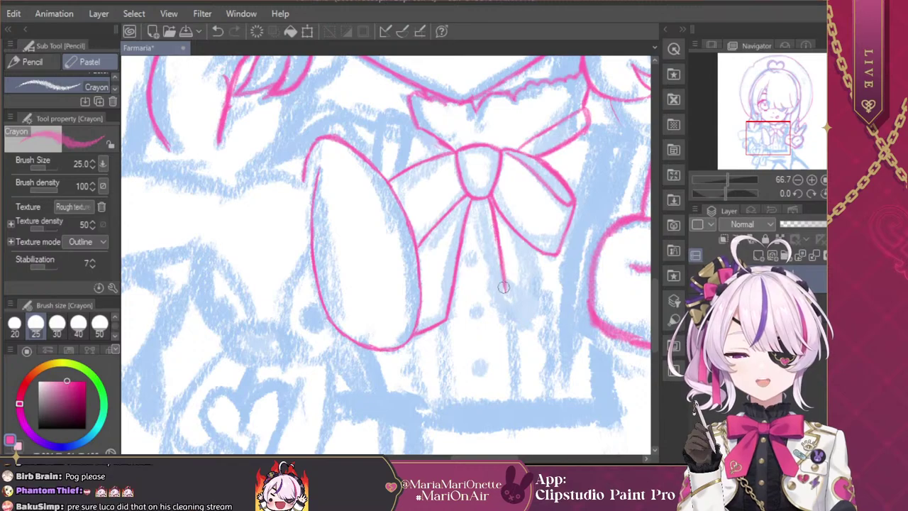
{"action": "left_click_drag", "start_coordinate": [495, 241], "coordinate": [509, 306]}
{"action": "mouse_move", "coordinate": [539, 252]}
{"action": "left_mouse_down"}
{"action": "mouse_move", "coordinate": [536, 313]}
{"action": "mouse_move", "coordinate": [512, 302]}
{"action": "mouse_move", "coordinate": [536, 313]}
{"action": "left_mouse_up"}
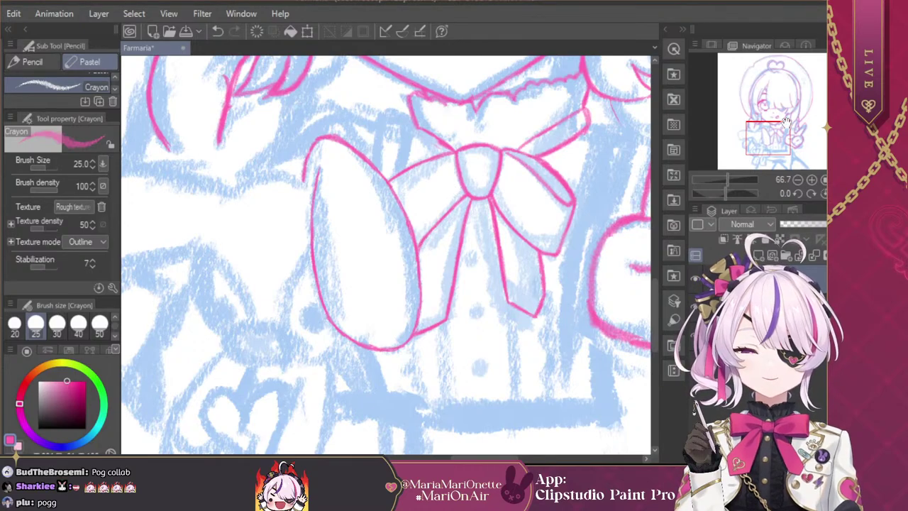
Step: Trace the two vertical edges of the shirt's button placket from the ribbon tails down to the waist
{"action": "left_click_drag", "start_coordinate": [774, 141], "coordinate": [775, 134]}
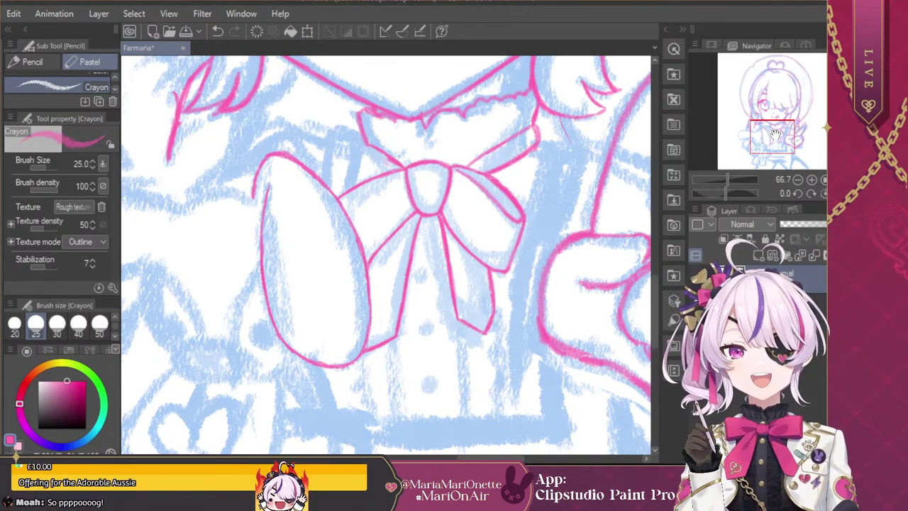
{"action": "left_click_drag", "start_coordinate": [394, 346], "coordinate": [403, 424]}
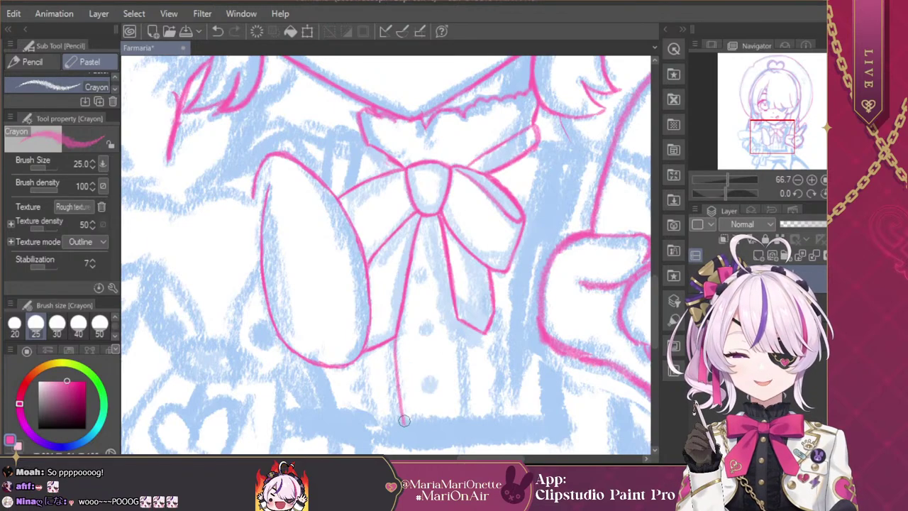
{"action": "left_click_drag", "start_coordinate": [464, 329], "coordinate": [462, 383]}
{"action": "left_click_drag", "start_coordinate": [464, 351], "coordinate": [466, 416]}
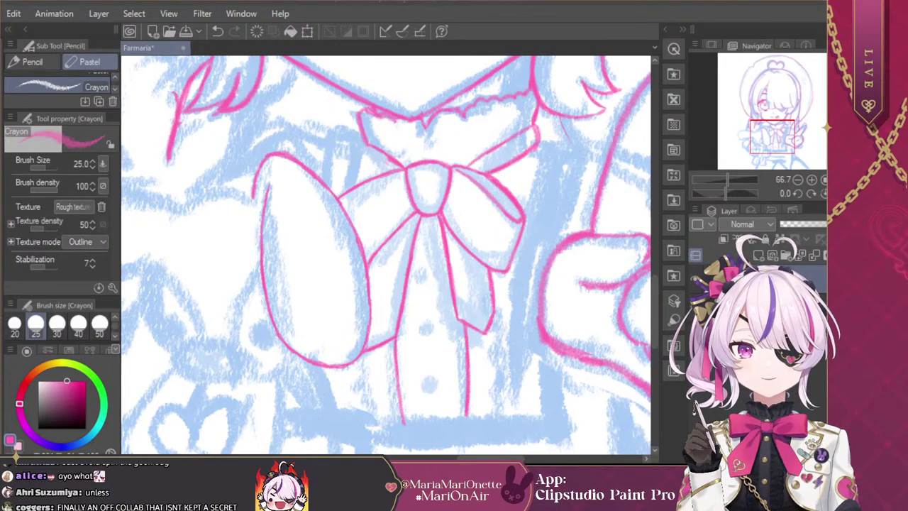
Step: Trace the long vertical edge of the shoulder strap between the bow and the peace-sign hand, down toward the waist
{"action": "mouse_move", "coordinate": [776, 138]}
{"action": "left_mouse_down"}
{"action": "mouse_move", "coordinate": [777, 79]}
{"action": "mouse_move", "coordinate": [783, 134]}
{"action": "left_mouse_up"}
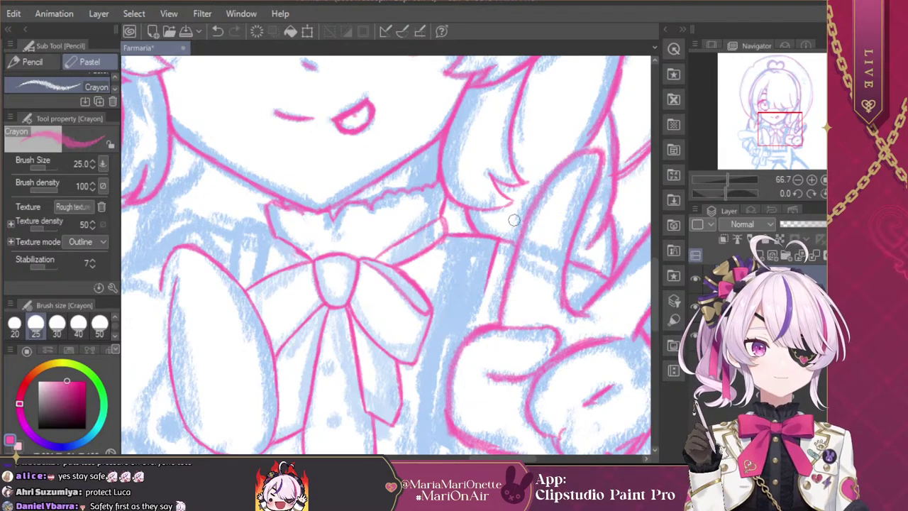
{"action": "left_click", "coordinate": [799, 179]}
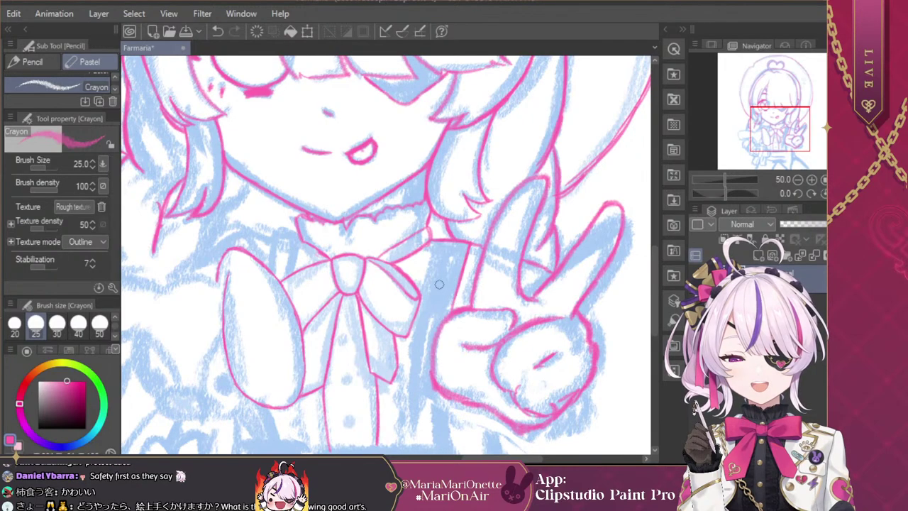
{"action": "mouse_move", "coordinate": [439, 284]}
{"action": "left_mouse_down"}
{"action": "mouse_move", "coordinate": [438, 239]}
{"action": "mouse_move", "coordinate": [413, 380]}
{"action": "mouse_move", "coordinate": [419, 339]}
{"action": "mouse_move", "coordinate": [420, 451]}
{"action": "left_mouse_up"}
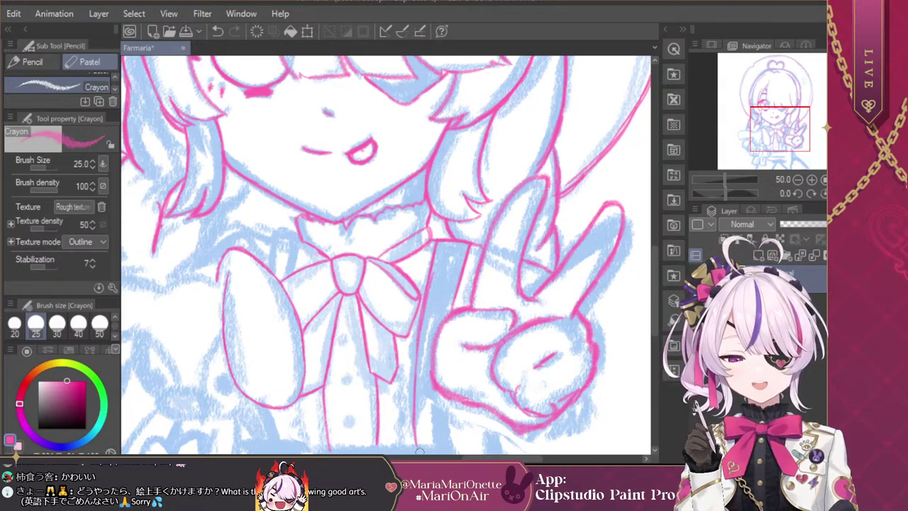
Step: Trace the shoulder strap's second vertical edge from below the peace-sign hand down to the waist
{"action": "mouse_move", "coordinate": [445, 403]}
{"action": "left_mouse_down"}
{"action": "mouse_move", "coordinate": [451, 290]}
{"action": "mouse_move", "coordinate": [452, 333]}
{"action": "mouse_move", "coordinate": [460, 331]}
{"action": "left_mouse_up"}
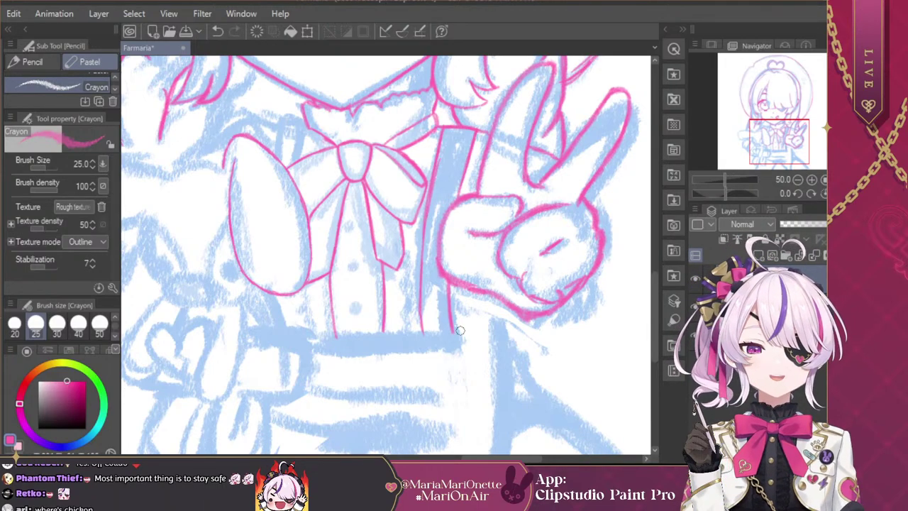
{"action": "left_click", "coordinate": [798, 179]}
{"action": "left_click", "coordinate": [797, 180]}
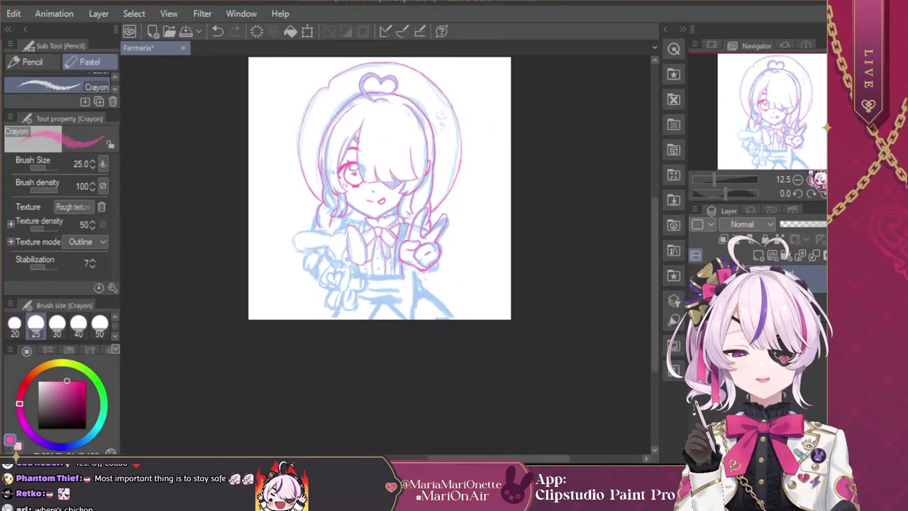
Step: Trace the wavy ruffle edges on both sides of the shirt's button placket, from the bow's ribbon tails down to the waist
{"action": "left_click", "coordinate": [811, 179]}
{"action": "left_click", "coordinate": [812, 180]}
{"action": "left_click", "coordinate": [811, 179]}
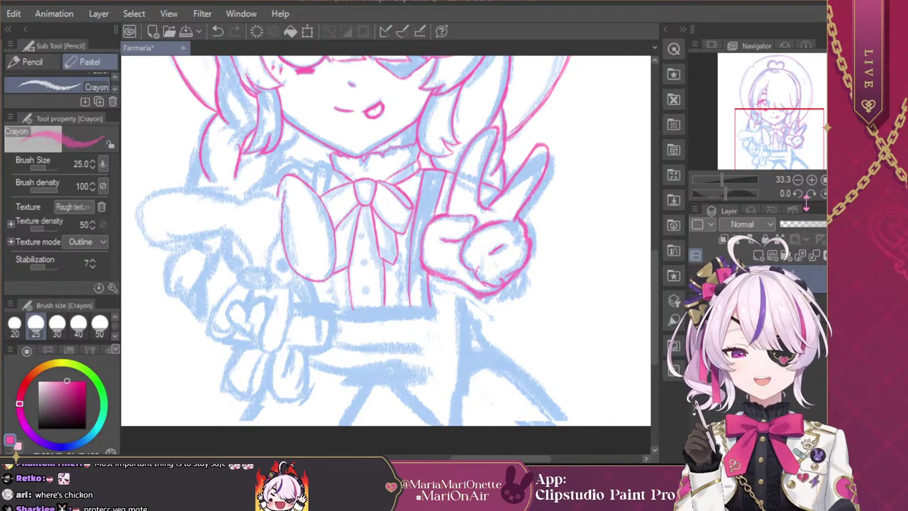
{"action": "left_click", "coordinate": [812, 179]}
{"action": "left_click", "coordinate": [812, 179]}
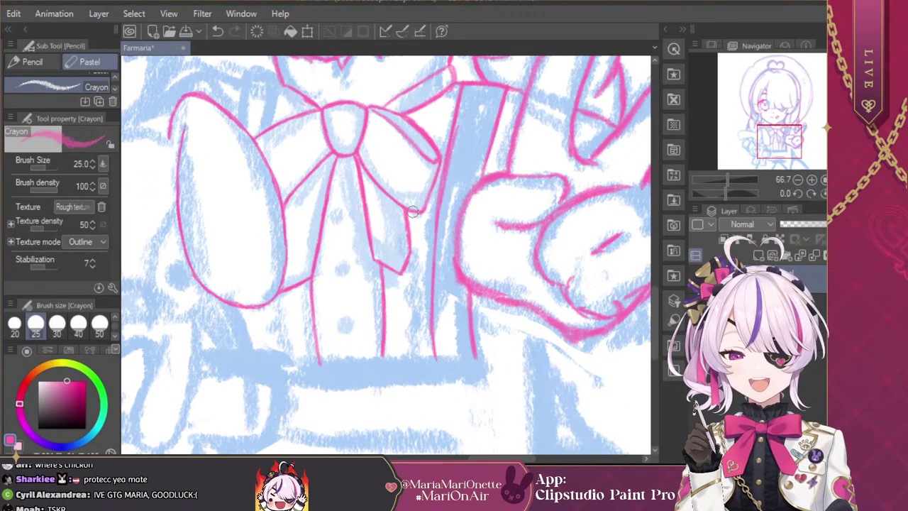
{"action": "left_click_drag", "start_coordinate": [410, 212], "coordinate": [408, 351]}
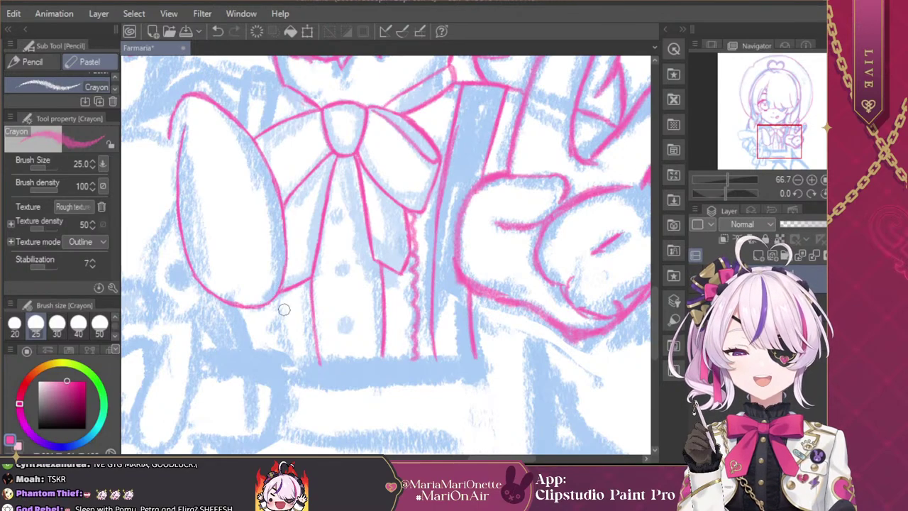
{"action": "mouse_move", "coordinate": [283, 289]}
{"action": "left_mouse_down"}
{"action": "mouse_move", "coordinate": [279, 316]}
{"action": "mouse_move", "coordinate": [294, 363]}
{"action": "mouse_move", "coordinate": [303, 359]}
{"action": "left_mouse_up"}
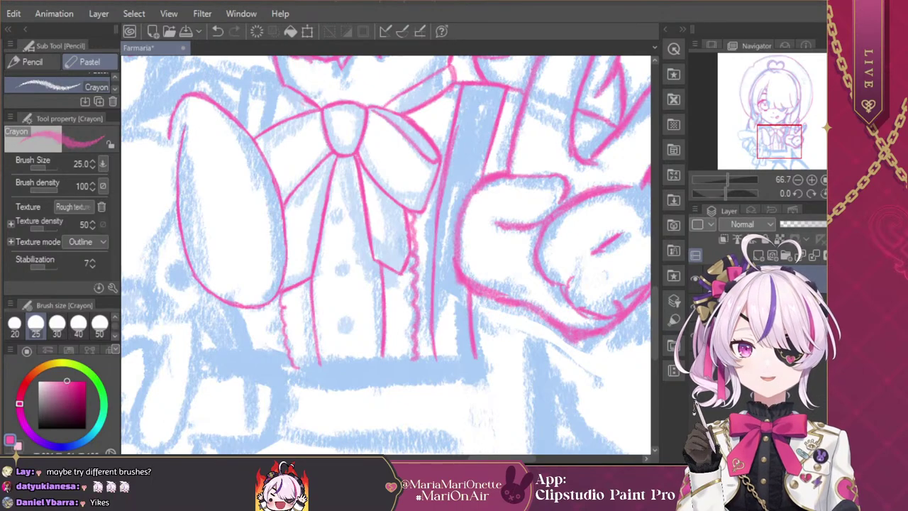
Step: Trace the upper edge of the plush rabbit's sideways ear and the short head curve joining it to the oval ear
{"action": "mouse_move", "coordinate": [779, 142]}
{"action": "left_mouse_down"}
{"action": "mouse_move", "coordinate": [762, 153]}
{"action": "mouse_move", "coordinate": [774, 99]}
{"action": "mouse_move", "coordinate": [766, 133]}
{"action": "mouse_move", "coordinate": [753, 142]}
{"action": "mouse_move", "coordinate": [772, 132]}
{"action": "mouse_move", "coordinate": [750, 110]}
{"action": "mouse_move", "coordinate": [759, 141]}
{"action": "left_mouse_up"}
{"action": "left_click_drag", "start_coordinate": [727, 192], "coordinate": [713, 193]}
{"action": "left_click", "coordinate": [797, 179]}
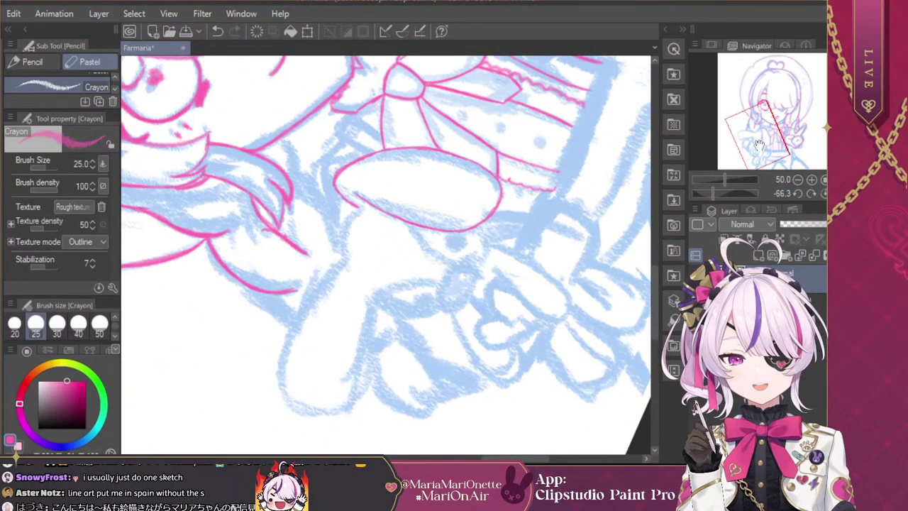
{"action": "mouse_move", "coordinate": [755, 138]}
{"action": "left_mouse_down"}
{"action": "mouse_move", "coordinate": [744, 145]}
{"action": "mouse_move", "coordinate": [756, 139]}
{"action": "mouse_move", "coordinate": [754, 127]}
{"action": "left_mouse_up"}
{"action": "mouse_move", "coordinate": [452, 234]}
{"action": "left_mouse_down"}
{"action": "mouse_move", "coordinate": [401, 316]}
{"action": "mouse_move", "coordinate": [387, 355]}
{"action": "mouse_move", "coordinate": [396, 383]}
{"action": "left_mouse_up"}
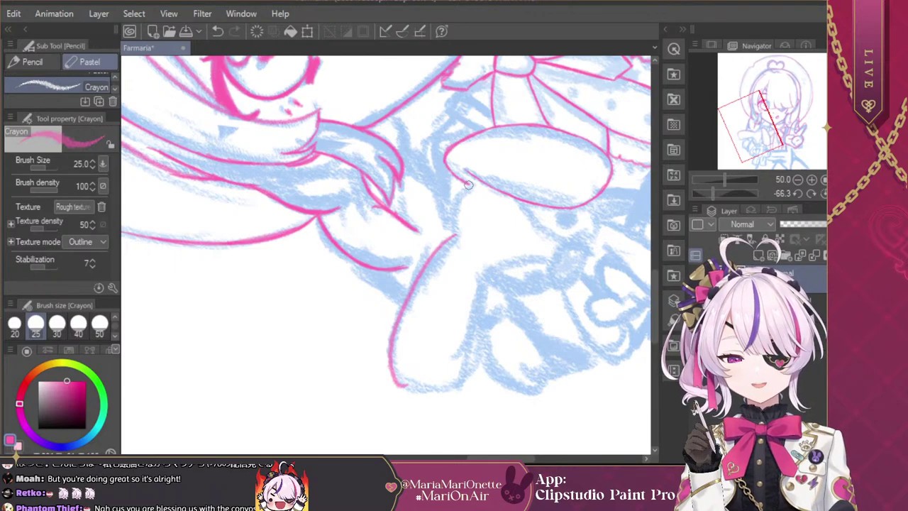
{"action": "left_click_drag", "start_coordinate": [459, 195], "coordinate": [451, 232]}
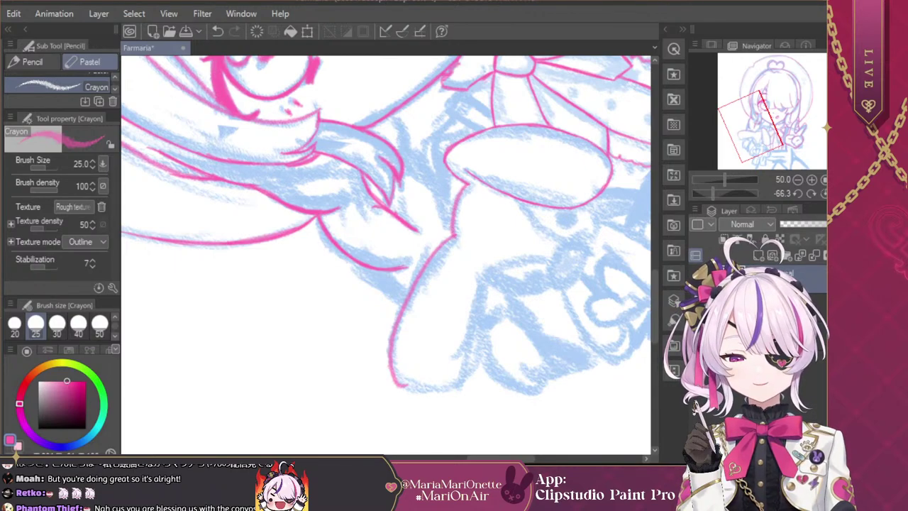
{"action": "left_click", "coordinate": [823, 192]}
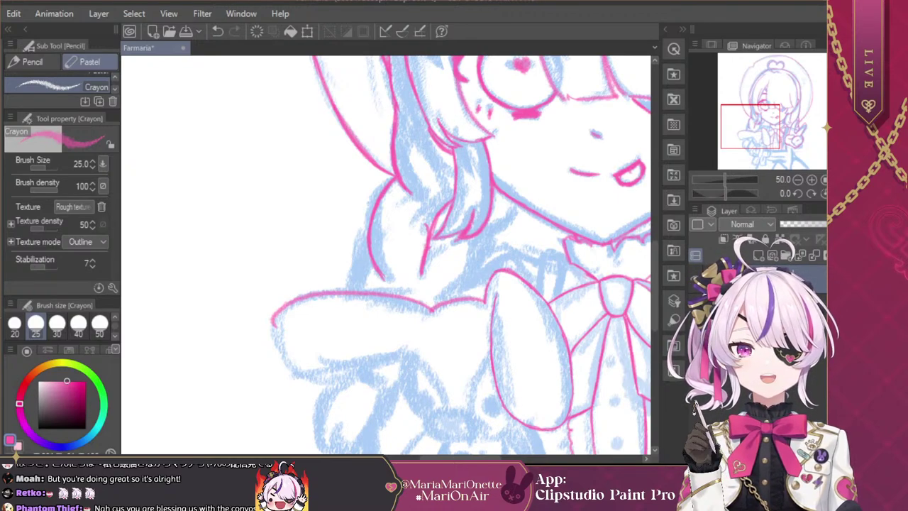
Step: Trace the sideways ear's rounded tip and its underside back to the plush rabbit's head
{"action": "left_click_drag", "start_coordinate": [272, 321], "coordinate": [286, 367]}
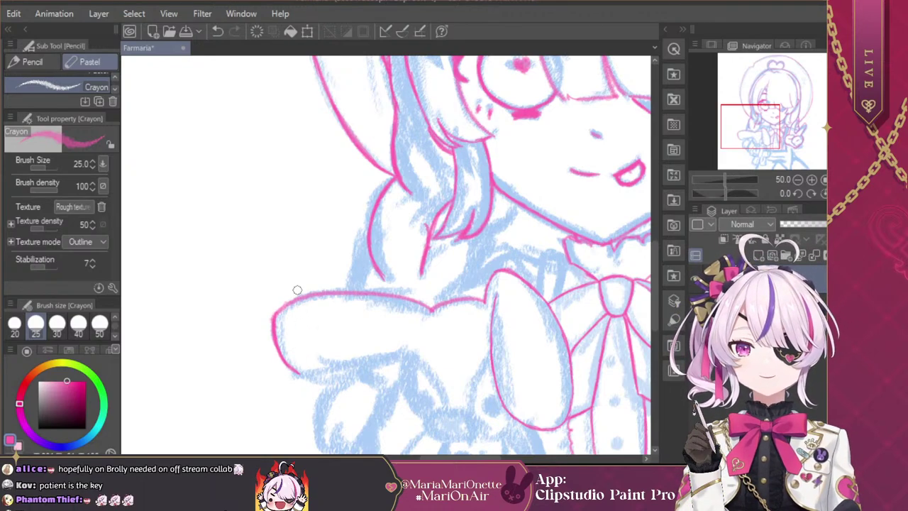
{"action": "left_click_drag", "start_coordinate": [725, 195], "coordinate": [740, 193]}
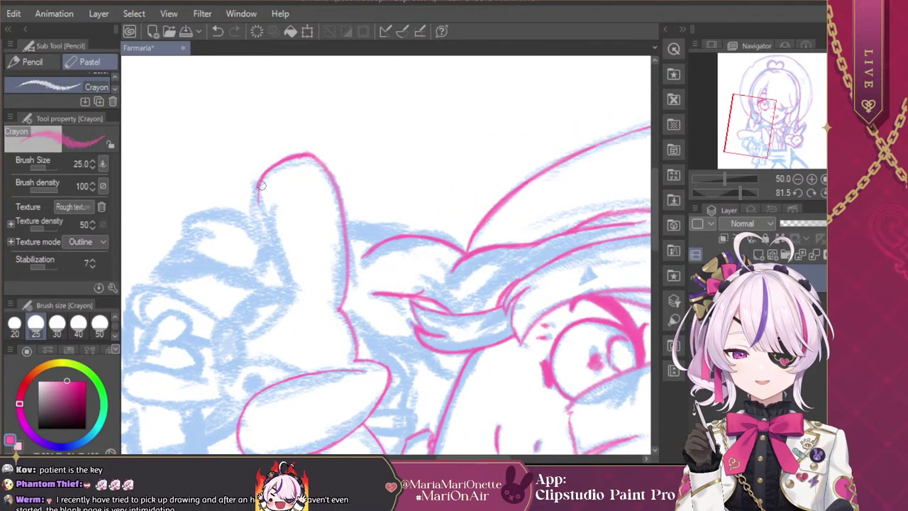
{"action": "left_click_drag", "start_coordinate": [261, 186], "coordinate": [269, 242]}
{"action": "left_click_drag", "start_coordinate": [257, 202], "coordinate": [286, 279]}
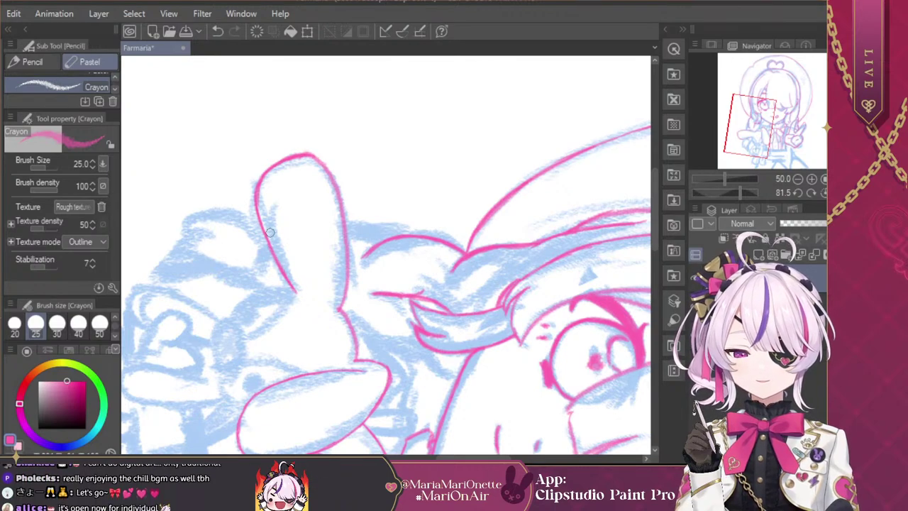
{"action": "key", "text": "ctrl+@"}
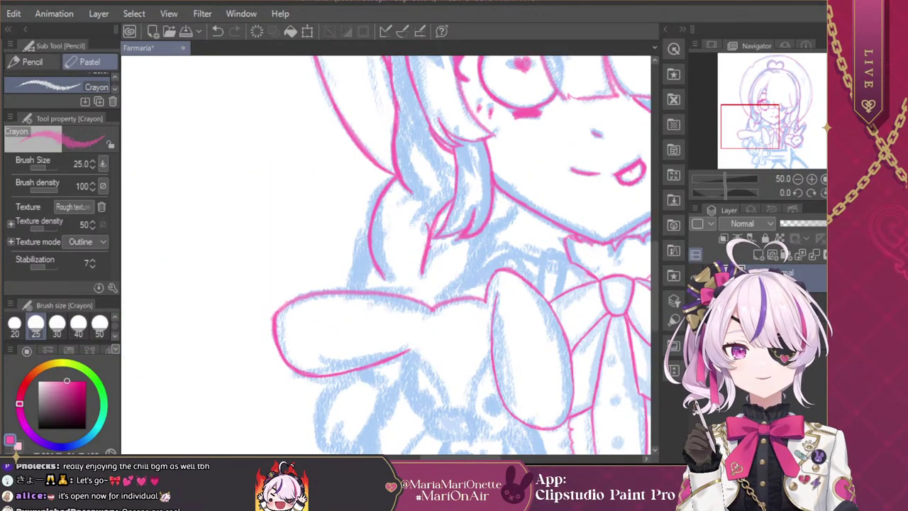
Step: Trace the side of the plush's face from the sideways ear down to the nose, and the nose's arched upper edge
{"action": "left_click_drag", "start_coordinate": [761, 130], "coordinate": [769, 140]}
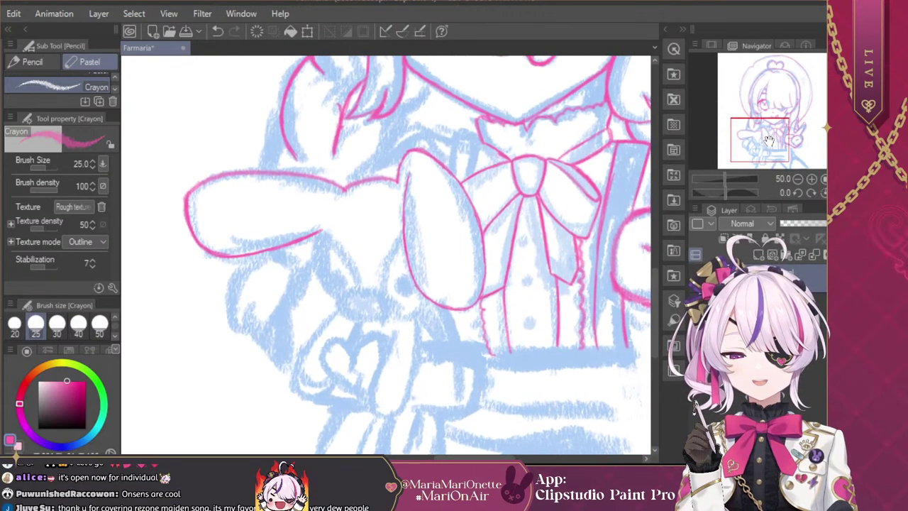
{"action": "left_click_drag", "start_coordinate": [319, 239], "coordinate": [321, 284]}
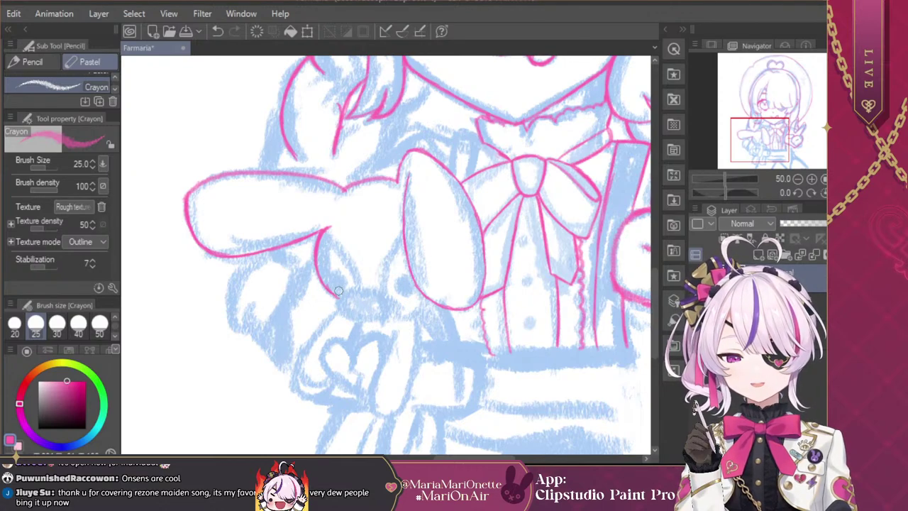
{"action": "left_click_drag", "start_coordinate": [333, 292], "coordinate": [362, 288]}
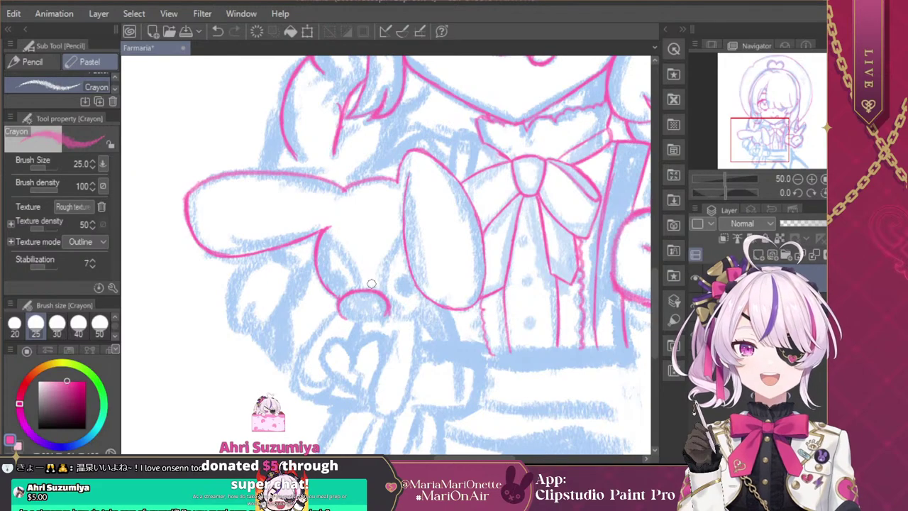
Step: Close the plush's oval nose outline by tracing its lower edge, cleaning up where the line ends meet
{"action": "left_click", "coordinate": [812, 179]}
{"action": "left_click", "coordinate": [812, 179]}
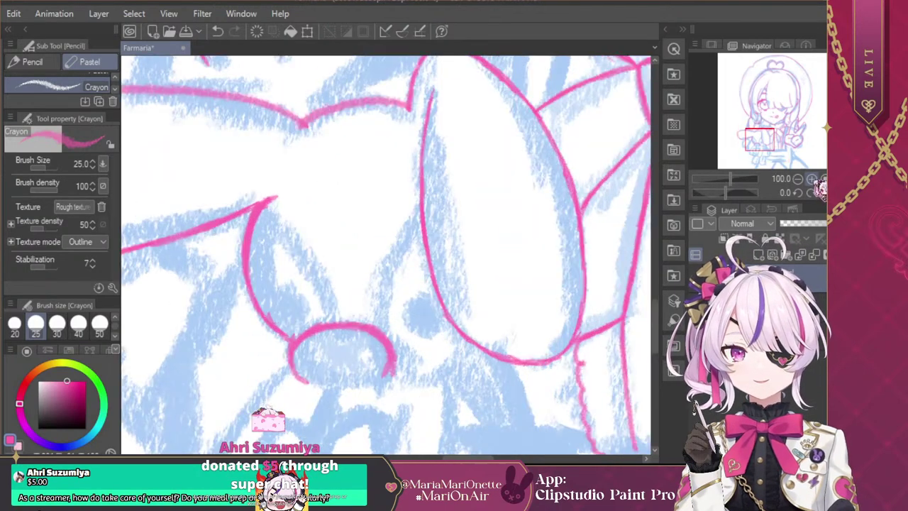
{"action": "left_click_drag", "start_coordinate": [763, 136], "coordinate": [761, 142]}
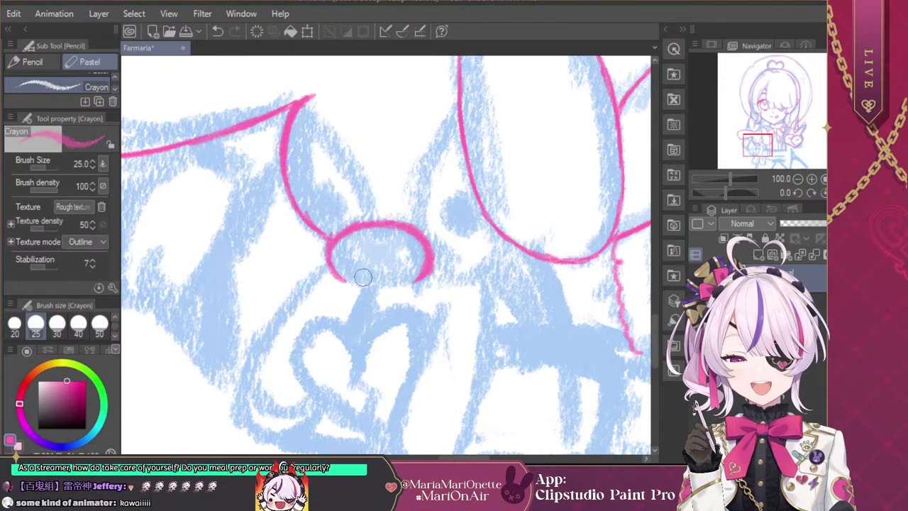
{"action": "left_click_drag", "start_coordinate": [728, 193], "coordinate": [741, 195]}
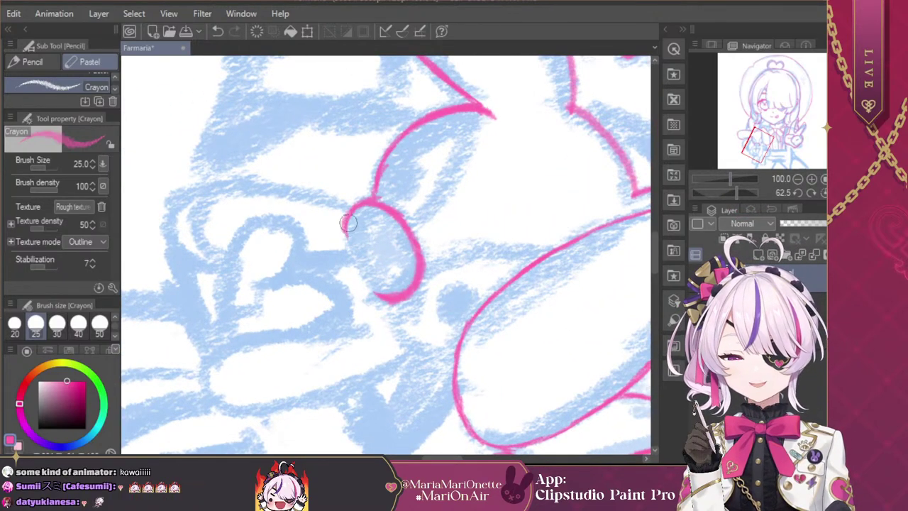
{"action": "mouse_move", "coordinate": [349, 244]}
{"action": "left_mouse_down"}
{"action": "mouse_move", "coordinate": [387, 299]}
{"action": "mouse_move", "coordinate": [360, 276]}
{"action": "left_mouse_up"}
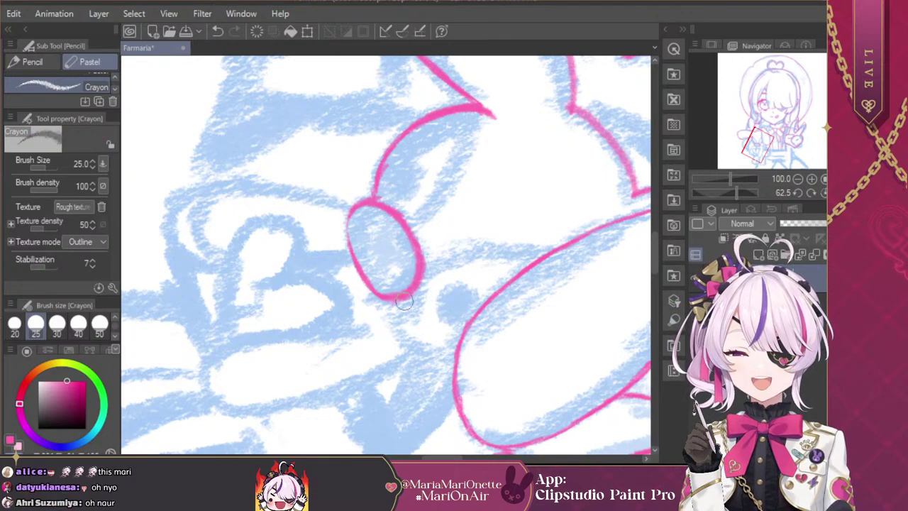
{"action": "left_click", "coordinate": [10, 440]}
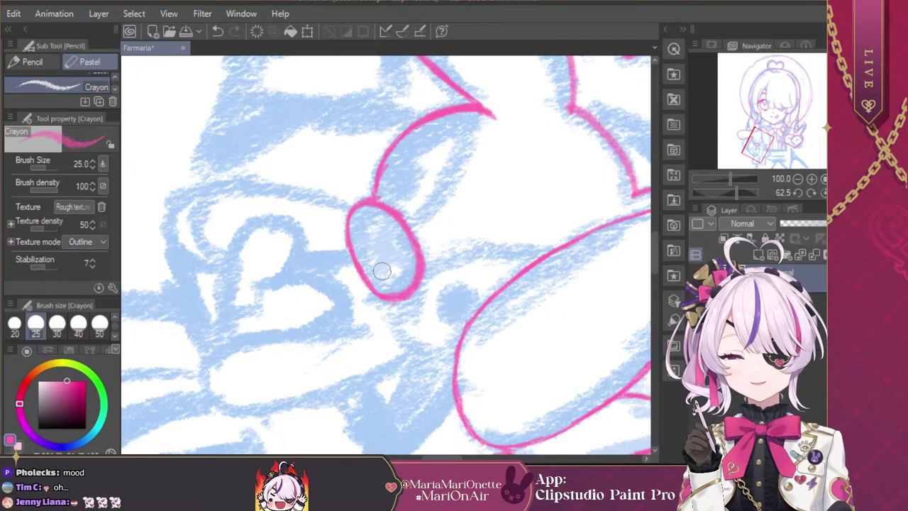
{"action": "left_click", "coordinate": [823, 192]}
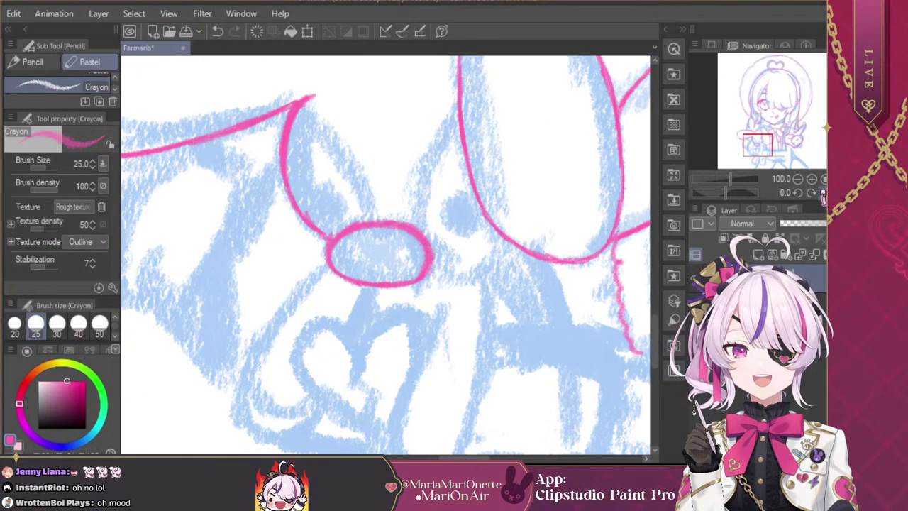
Step: Shade the middle of the oval nose with light pink crayon, undoing the first stroke
{"action": "left_click", "coordinate": [19, 446]}
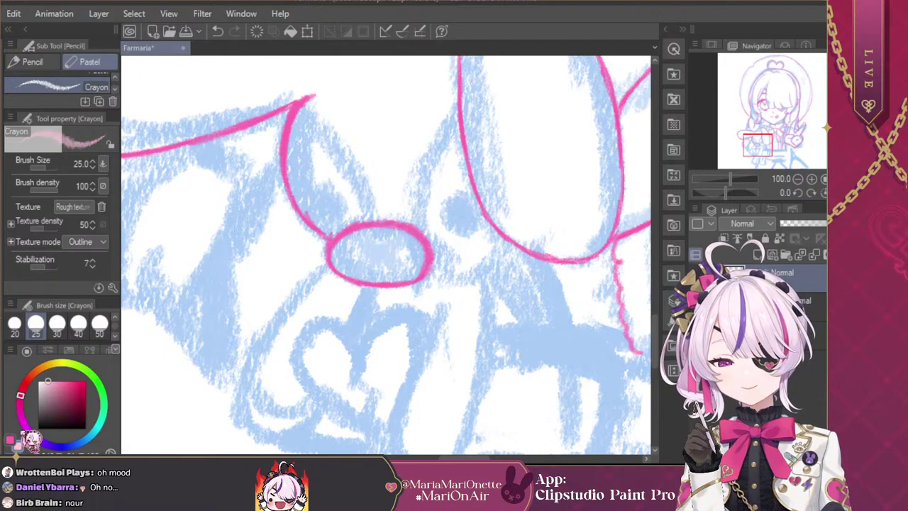
{"action": "left_click_drag", "start_coordinate": [363, 245], "coordinate": [399, 265]}
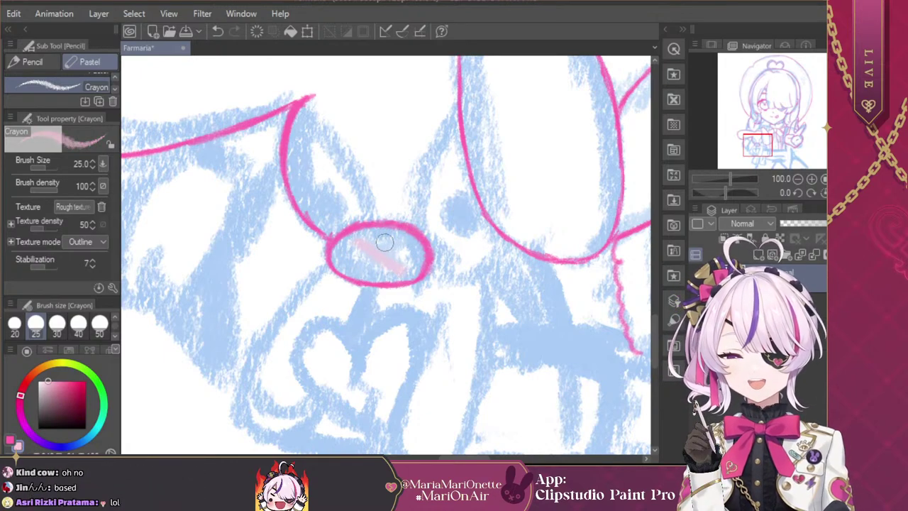
{"action": "key", "text": "ctrl+z"}
{"action": "mouse_move", "coordinate": [354, 242]}
{"action": "left_mouse_down"}
{"action": "mouse_move", "coordinate": [394, 263]}
{"action": "mouse_move", "coordinate": [373, 245]}
{"action": "mouse_move", "coordinate": [360, 250]}
{"action": "mouse_move", "coordinate": [390, 270]}
{"action": "mouse_move", "coordinate": [400, 254]}
{"action": "mouse_move", "coordinate": [394, 242]}
{"action": "mouse_move", "coordinate": [380, 244]}
{"action": "mouse_move", "coordinate": [398, 235]}
{"action": "mouse_move", "coordinate": [401, 244]}
{"action": "mouse_move", "coordinate": [352, 264]}
{"action": "mouse_move", "coordinate": [375, 243]}
{"action": "left_mouse_up"}
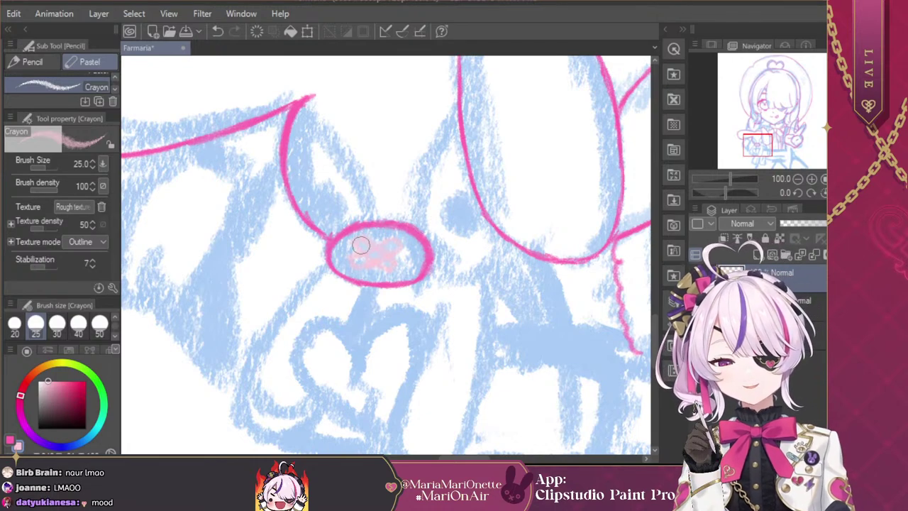
{"action": "mouse_move", "coordinate": [380, 253]}
{"action": "left_mouse_down"}
{"action": "mouse_move", "coordinate": [393, 263]}
{"action": "mouse_move", "coordinate": [358, 260]}
{"action": "mouse_move", "coordinate": [384, 246]}
{"action": "left_mouse_up"}
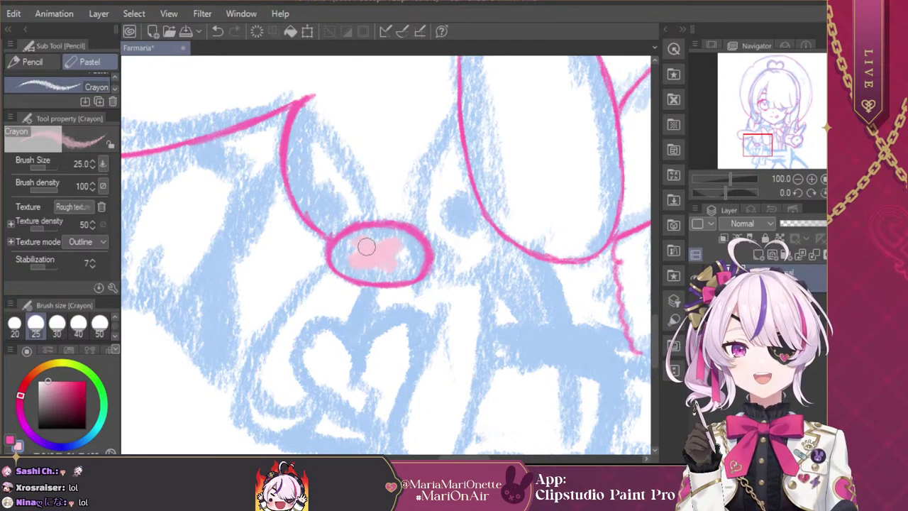
Step: Trace in dark pink the two curved face markings running from the ears to the nose, redoing the one beside the oval ear
{"action": "left_click", "coordinate": [10, 440]}
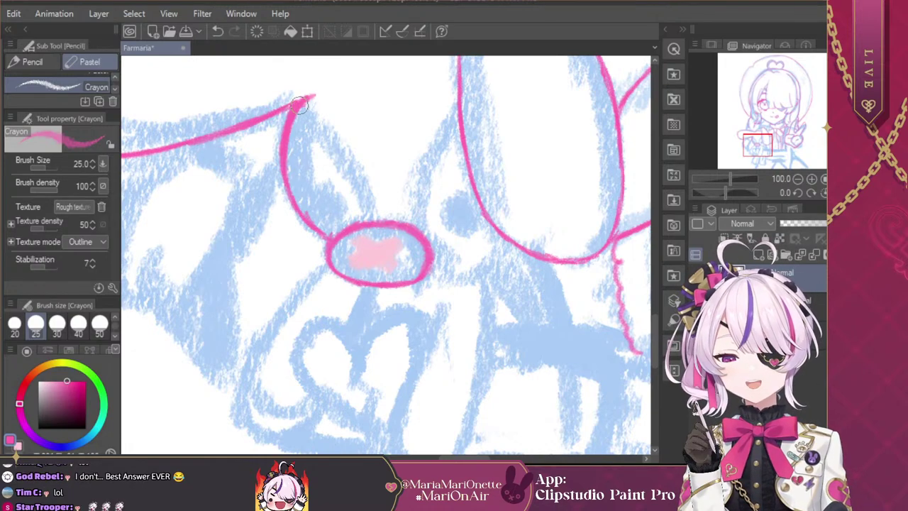
{"action": "mouse_move", "coordinate": [305, 101]}
{"action": "left_mouse_down"}
{"action": "mouse_move", "coordinate": [345, 156]}
{"action": "mouse_move", "coordinate": [364, 222]}
{"action": "mouse_move", "coordinate": [413, 192]}
{"action": "mouse_move", "coordinate": [457, 111]}
{"action": "left_mouse_up"}
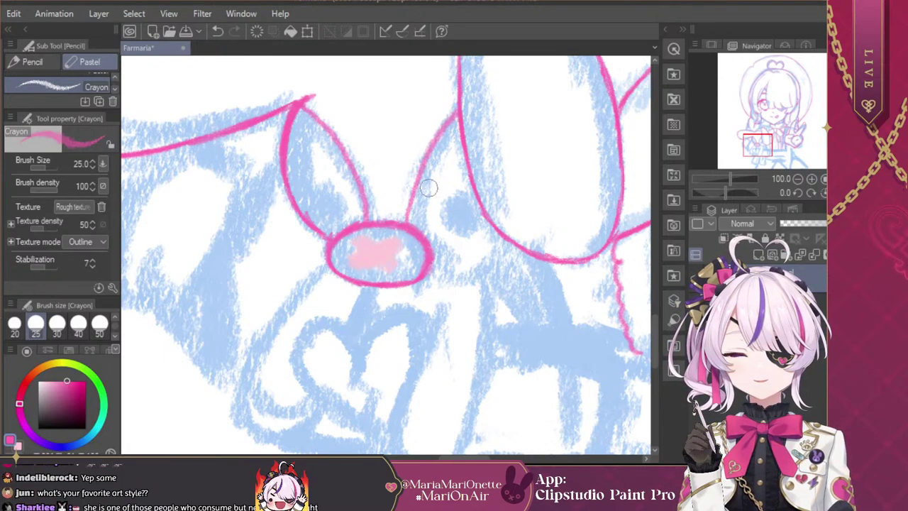
{"action": "key", "text": "ctrl+z"}
{"action": "mouse_move", "coordinate": [409, 223]}
{"action": "left_mouse_down"}
{"action": "mouse_move", "coordinate": [414, 178]}
{"action": "mouse_move", "coordinate": [459, 110]}
{"action": "left_mouse_up"}
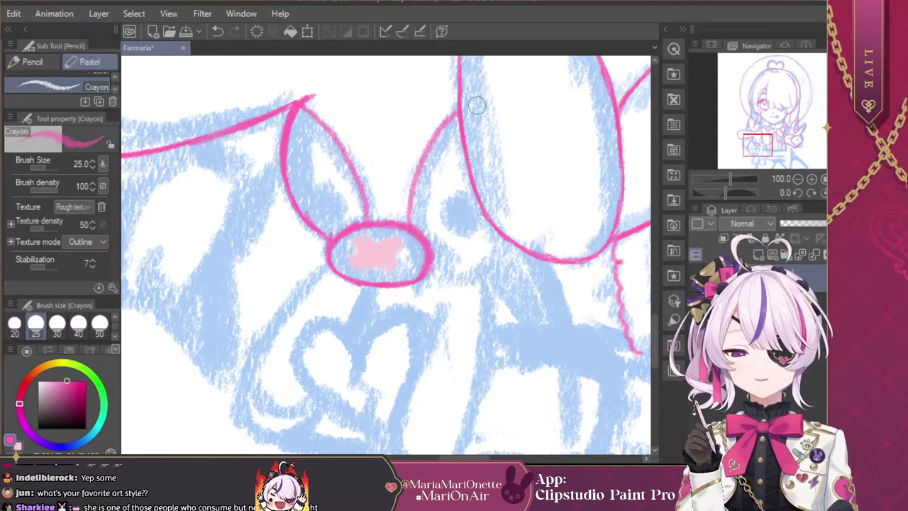
Step: Outline the plush's two round eyes, one on each side of the nose
{"action": "mouse_move", "coordinate": [445, 207]}
{"action": "left_mouse_down"}
{"action": "mouse_move", "coordinate": [445, 233]}
{"action": "mouse_move", "coordinate": [487, 228]}
{"action": "left_mouse_up"}
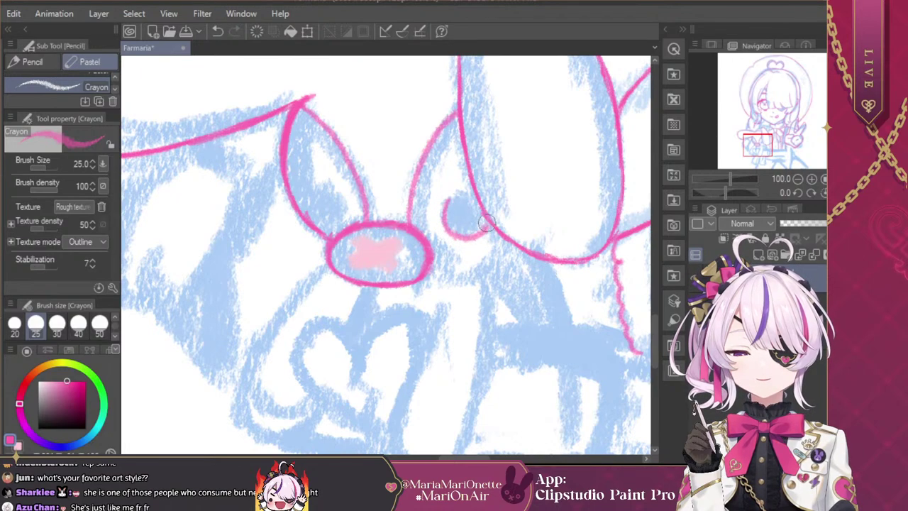
{"action": "left_click_drag", "start_coordinate": [462, 193], "coordinate": [477, 194]}
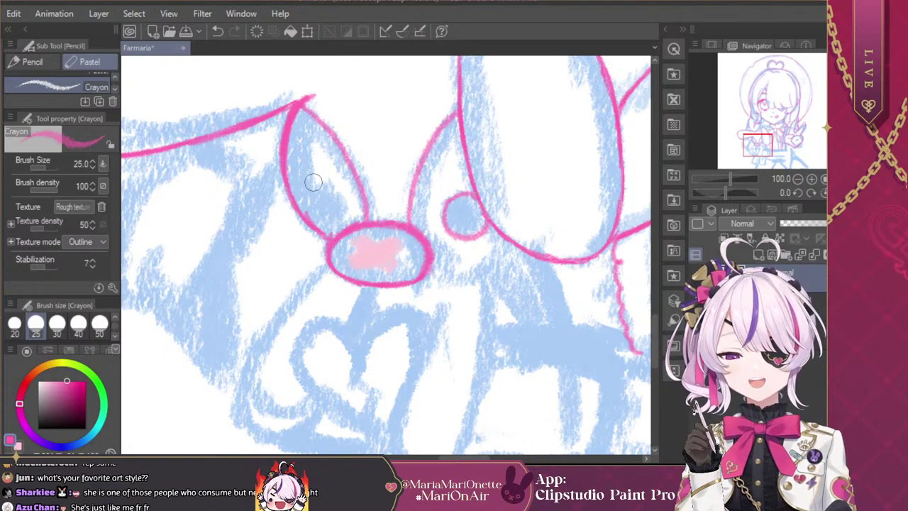
{"action": "mouse_move", "coordinate": [305, 198]}
{"action": "left_mouse_down"}
{"action": "mouse_move", "coordinate": [339, 191]}
{"action": "mouse_move", "coordinate": [345, 208]}
{"action": "mouse_move", "coordinate": [337, 222]}
{"action": "mouse_move", "coordinate": [309, 214]}
{"action": "mouse_move", "coordinate": [317, 183]}
{"action": "left_mouse_up"}
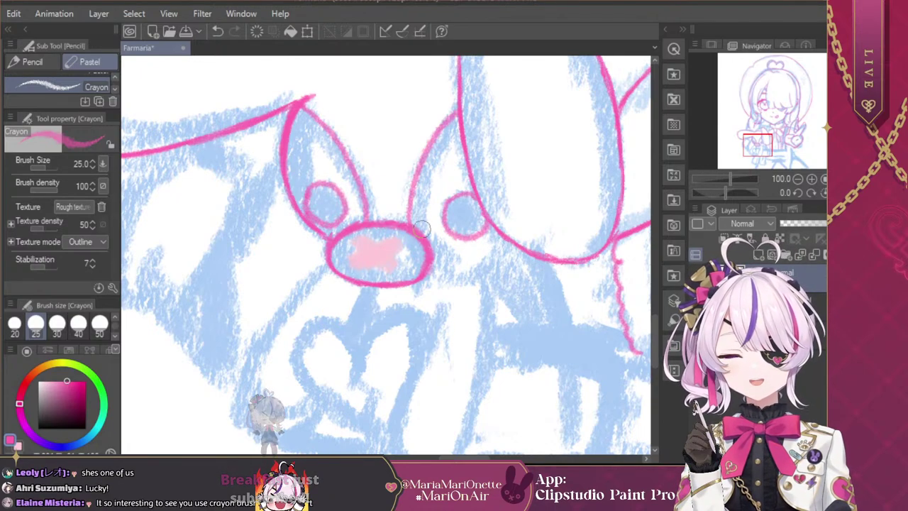
Step: Trace the plush's lower cheek curve from the nose to the base of the oval ear, undoing a poor stroke
{"action": "mouse_move", "coordinate": [425, 278]}
{"action": "left_mouse_down"}
{"action": "mouse_move", "coordinate": [463, 271]}
{"action": "mouse_move", "coordinate": [491, 243]}
{"action": "mouse_move", "coordinate": [443, 267]}
{"action": "left_mouse_up"}
{"action": "key", "text": "ctrl+z"}
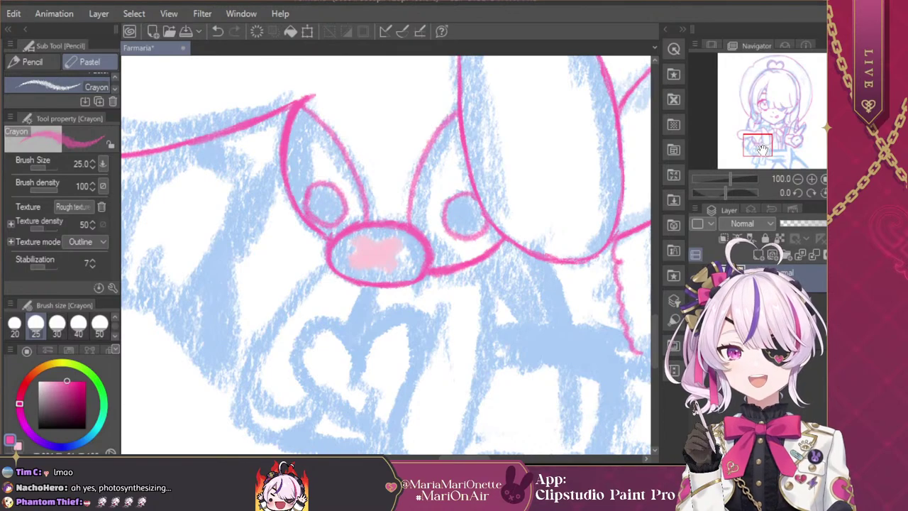
{"action": "left_click_drag", "start_coordinate": [762, 148], "coordinate": [758, 150]}
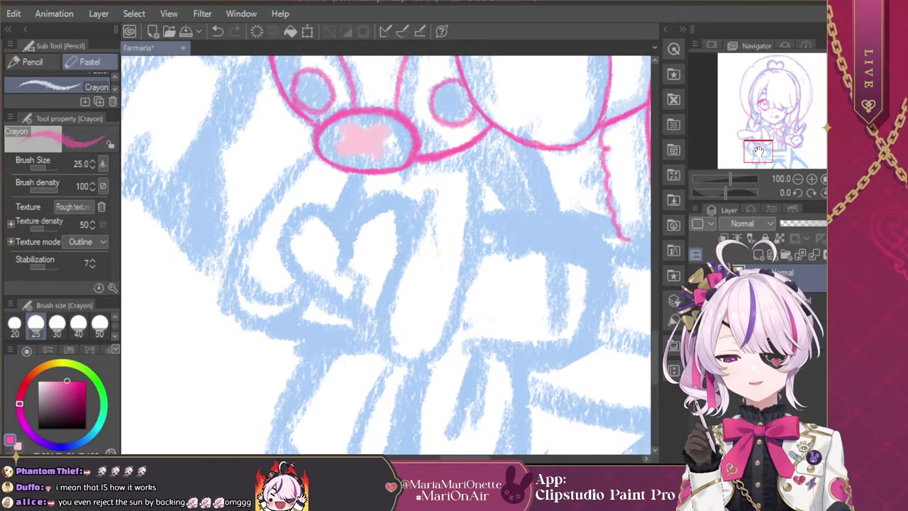
Step: Trace the broken heart on the plush's belly with a jagged crack down its middle, plus a short body line below the oval ear
{"action": "mouse_move", "coordinate": [316, 301]}
{"action": "left_mouse_down"}
{"action": "mouse_move", "coordinate": [349, 320]}
{"action": "mouse_move", "coordinate": [284, 254]}
{"action": "left_mouse_up"}
{"action": "mouse_move", "coordinate": [303, 284]}
{"action": "left_mouse_down"}
{"action": "mouse_move", "coordinate": [280, 235]}
{"action": "mouse_move", "coordinate": [289, 211]}
{"action": "mouse_move", "coordinate": [326, 199]}
{"action": "left_mouse_up"}
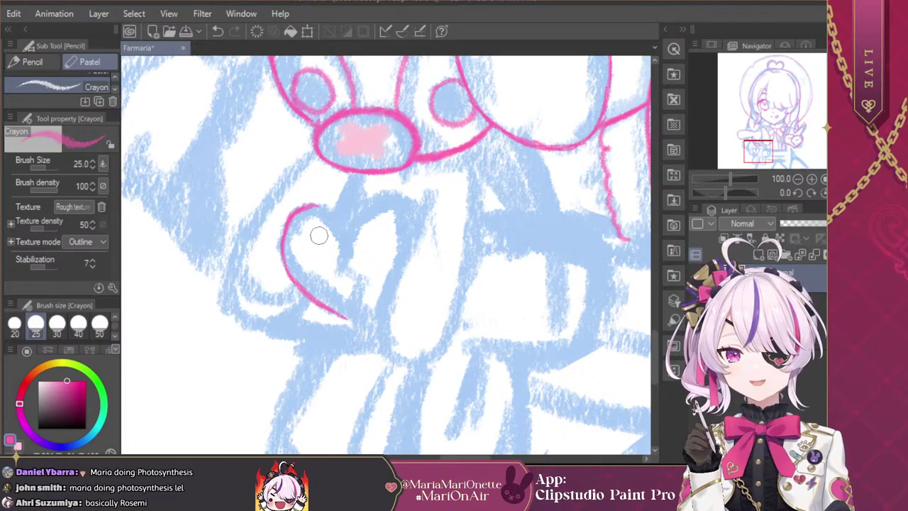
{"action": "left_click_drag", "start_coordinate": [320, 211], "coordinate": [346, 227]}
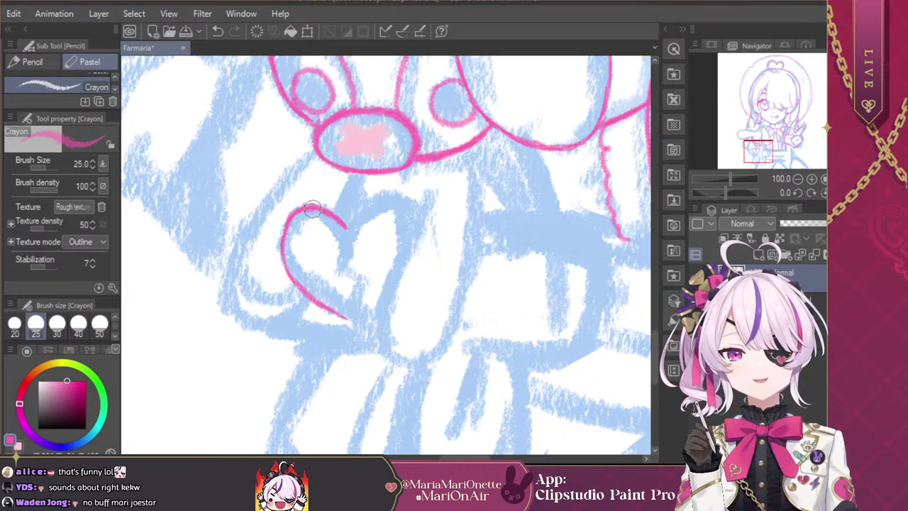
{"action": "mouse_move", "coordinate": [348, 226]}
{"action": "left_mouse_down"}
{"action": "mouse_move", "coordinate": [389, 201]}
{"action": "mouse_move", "coordinate": [410, 210]}
{"action": "mouse_move", "coordinate": [378, 205]}
{"action": "mouse_move", "coordinate": [415, 218]}
{"action": "left_mouse_up"}
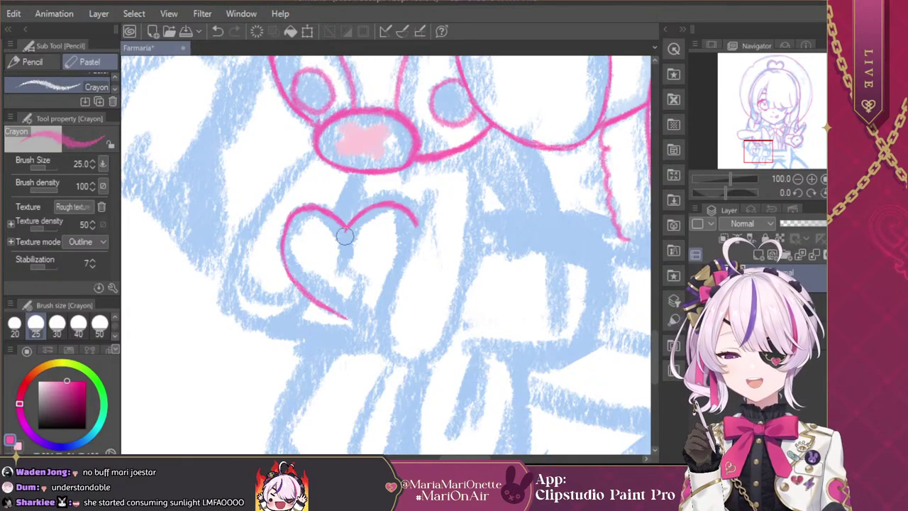
{"action": "mouse_move", "coordinate": [346, 225]}
{"action": "left_mouse_down"}
{"action": "mouse_move", "coordinate": [336, 265]}
{"action": "mouse_move", "coordinate": [367, 281]}
{"action": "mouse_move", "coordinate": [351, 300]}
{"action": "mouse_move", "coordinate": [360, 310]}
{"action": "mouse_move", "coordinate": [352, 306]}
{"action": "mouse_move", "coordinate": [373, 324]}
{"action": "mouse_move", "coordinate": [339, 314]}
{"action": "mouse_move", "coordinate": [359, 323]}
{"action": "mouse_move", "coordinate": [375, 322]}
{"action": "mouse_move", "coordinate": [364, 317]}
{"action": "mouse_move", "coordinate": [371, 312]}
{"action": "mouse_move", "coordinate": [365, 325]}
{"action": "mouse_move", "coordinate": [383, 308]}
{"action": "left_mouse_up"}
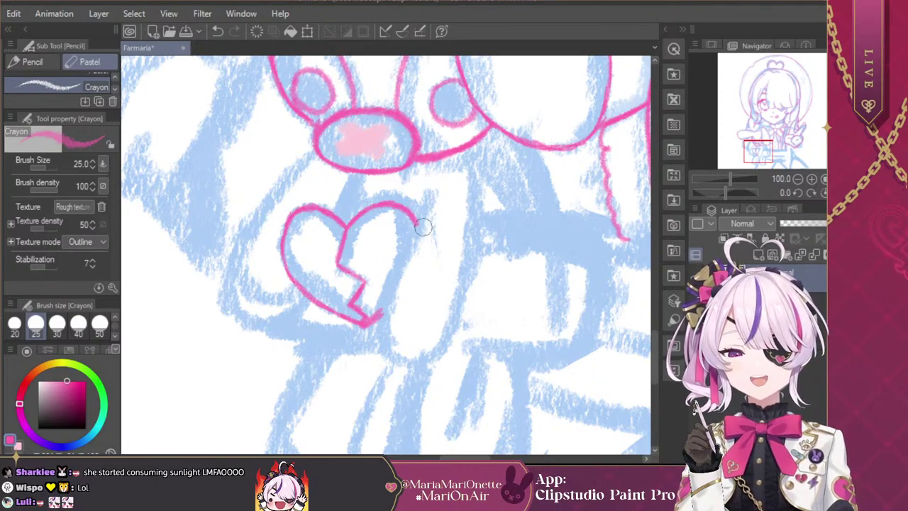
{"action": "mouse_move", "coordinate": [428, 192]}
{"action": "left_mouse_down"}
{"action": "mouse_move", "coordinate": [397, 283]}
{"action": "mouse_move", "coordinate": [393, 276]}
{"action": "mouse_move", "coordinate": [383, 341]}
{"action": "left_mouse_up"}
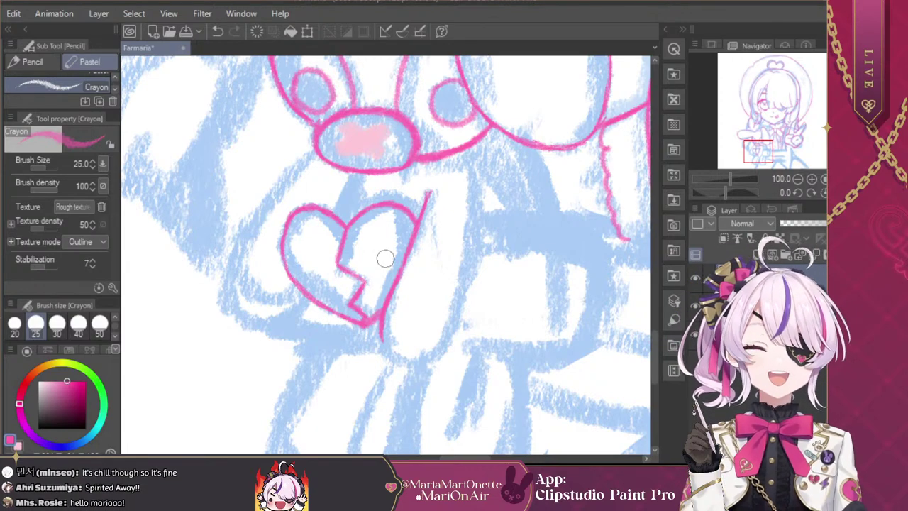
{"action": "left_click_drag", "start_coordinate": [479, 177], "coordinate": [481, 216]}
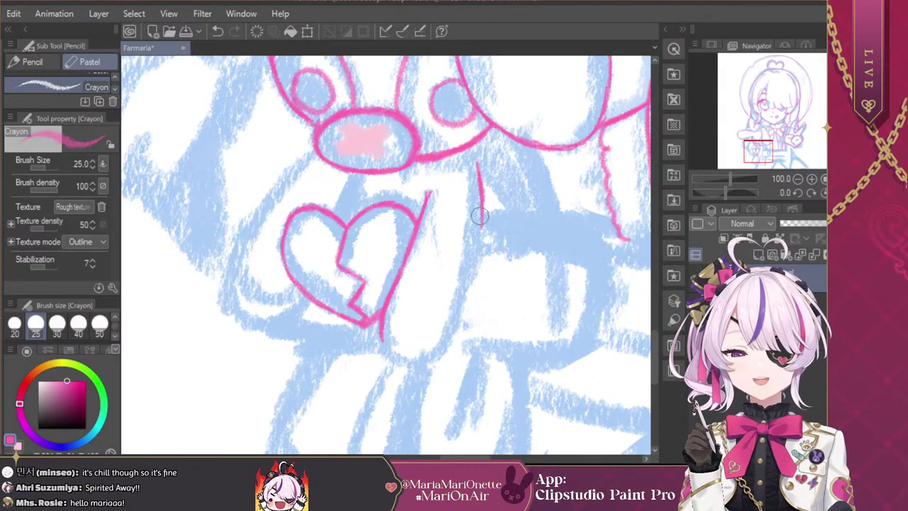
Step: Try short vertical crayon lines on the character's face below the bangs and on both cheeks, and undo them
{"action": "left_click_drag", "start_coordinate": [757, 150], "coordinate": [777, 109]}
{"action": "left_click_drag", "start_coordinate": [356, 225], "coordinate": [357, 263]}
{"action": "left_click_drag", "start_coordinate": [344, 225], "coordinate": [345, 249]}
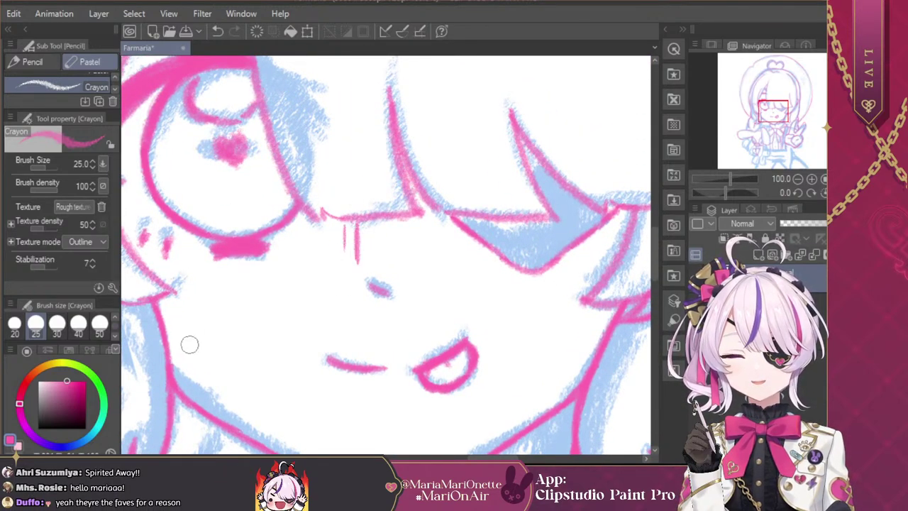
{"action": "left_click_drag", "start_coordinate": [214, 316], "coordinate": [223, 370]}
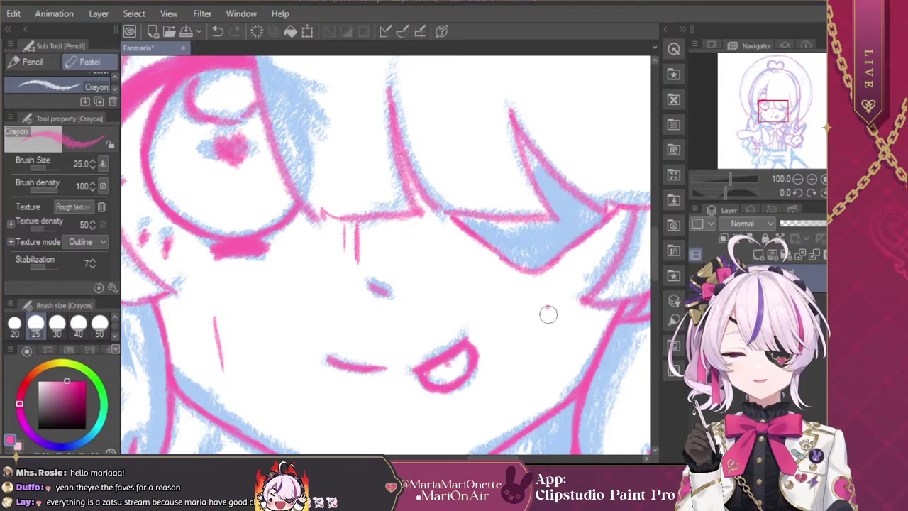
{"action": "left_click_drag", "start_coordinate": [547, 307], "coordinate": [548, 359]}
{"action": "left_click", "coordinate": [798, 178]}
{"action": "left_click", "coordinate": [797, 179]}
{"action": "left_click", "coordinate": [797, 179]}
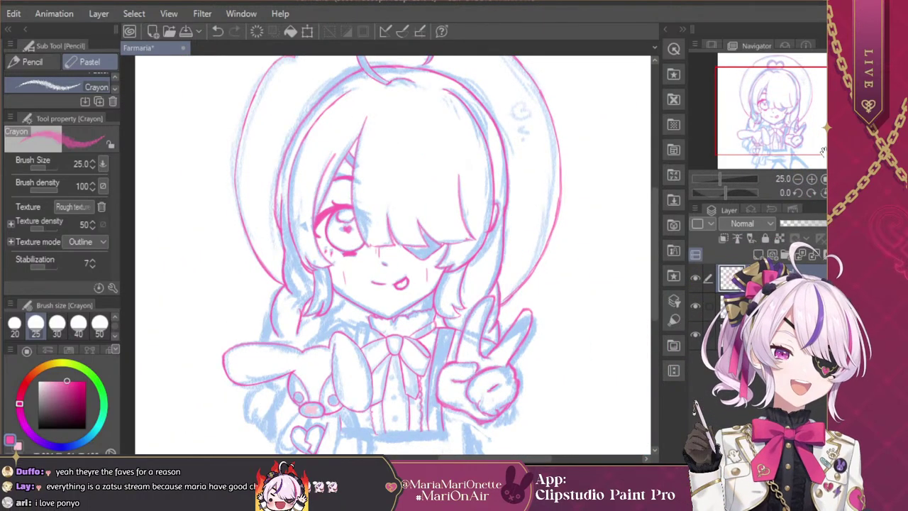
{"action": "key", "text": "ctrl+z"}
Step: Paint a bold pink slanted katakana ゴ beside the hat brim on the plush's side with the Dense watercolor brush at size 100
{"action": "scroll", "coordinate": [790, 127], "scroll_direction": "up", "scroll_amount": 4}
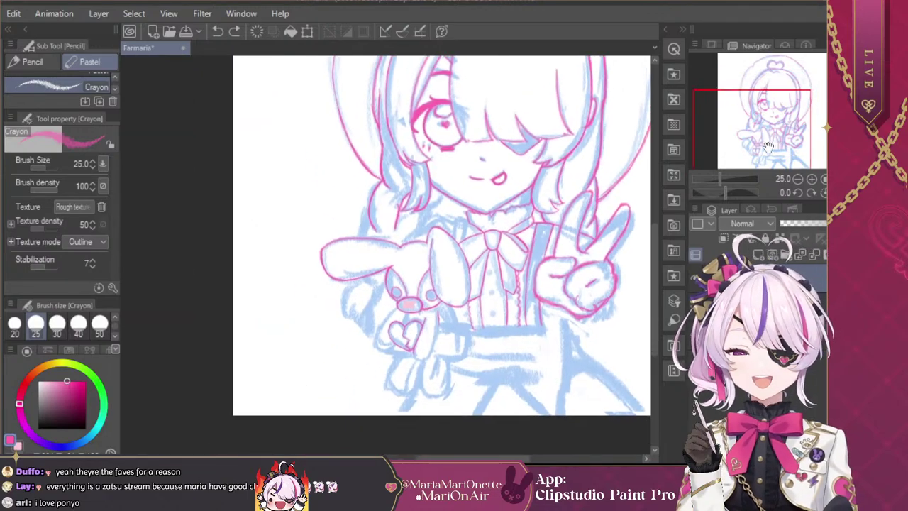
{"action": "mouse_move", "coordinate": [759, 129]}
{"action": "left_mouse_down"}
{"action": "mouse_move", "coordinate": [756, 154]}
{"action": "mouse_move", "coordinate": [761, 132]}
{"action": "left_mouse_up"}
{"action": "left_click", "coordinate": [798, 179]}
{"action": "scroll", "coordinate": [810, 186], "scroll_direction": "down", "scroll_amount": 1}
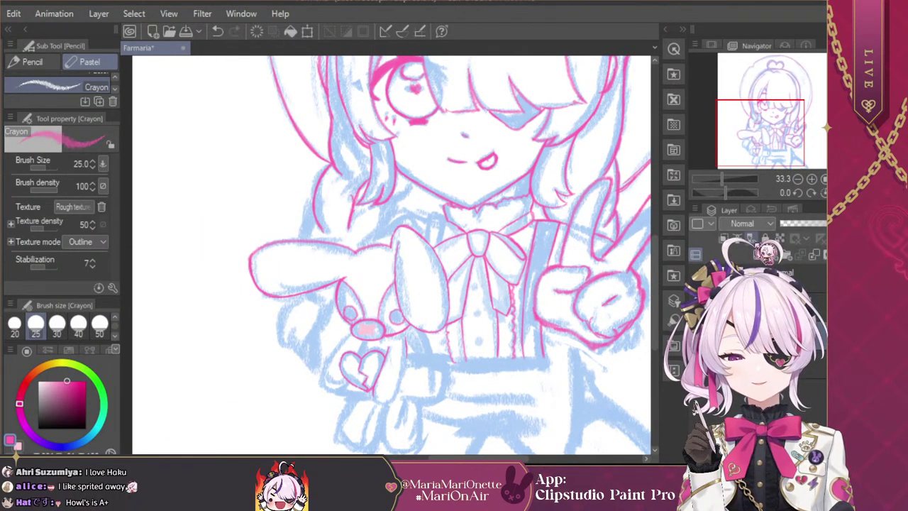
{"action": "left_click", "coordinate": [798, 179]}
{"action": "left_click", "coordinate": [798, 178]}
{"action": "left_click", "coordinate": [798, 179]}
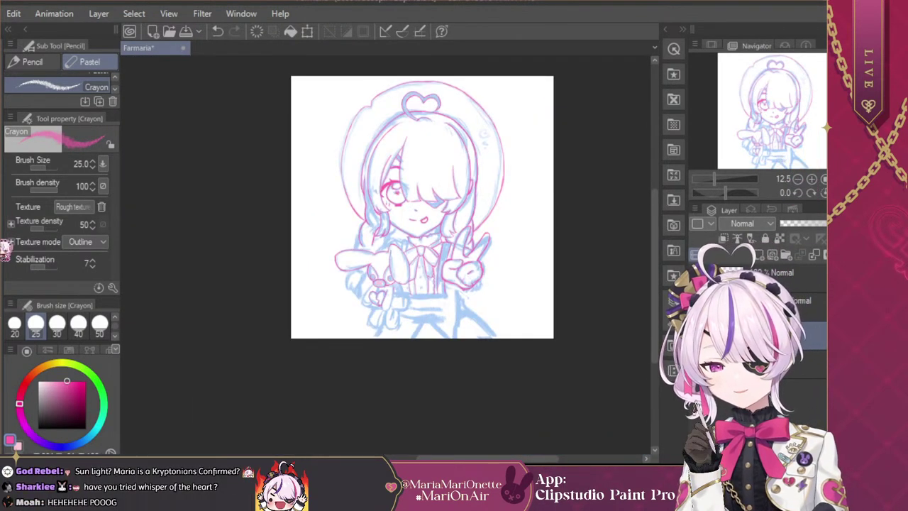
{"action": "left_click", "coordinate": [2, 248]}
{"action": "left_click", "coordinate": [2, 183]}
{"action": "left_click", "coordinate": [3, 222]}
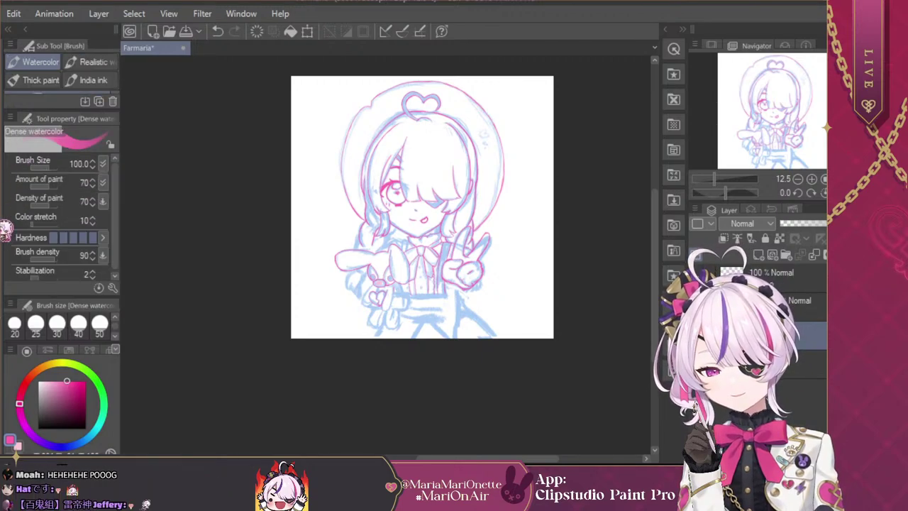
{"action": "mouse_move", "coordinate": [298, 207]}
{"action": "left_mouse_down"}
{"action": "mouse_move", "coordinate": [334, 214]}
{"action": "mouse_move", "coordinate": [312, 232]}
{"action": "left_mouse_up"}
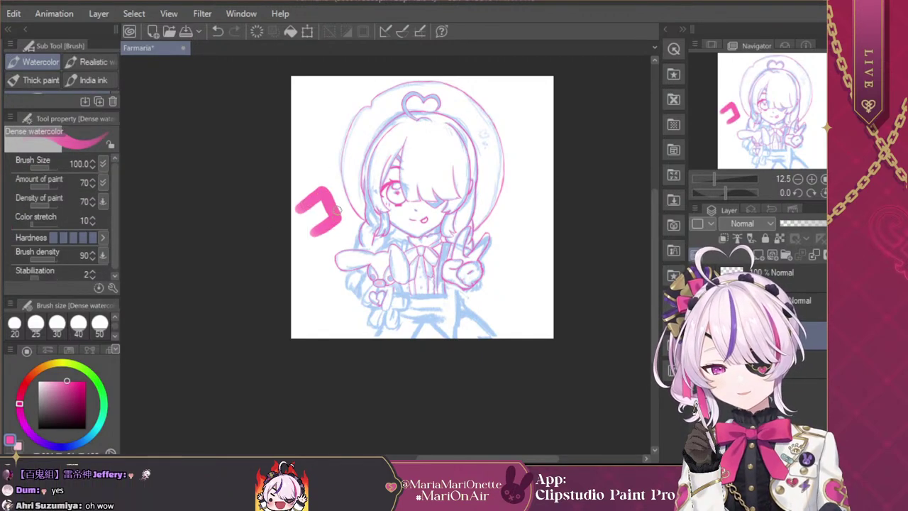
{"action": "left_click", "coordinate": [330, 163]}
{"action": "left_click_drag", "start_coordinate": [338, 176], "coordinate": [341, 182]}
{"action": "left_click_drag", "start_coordinate": [343, 171], "coordinate": [349, 208]}
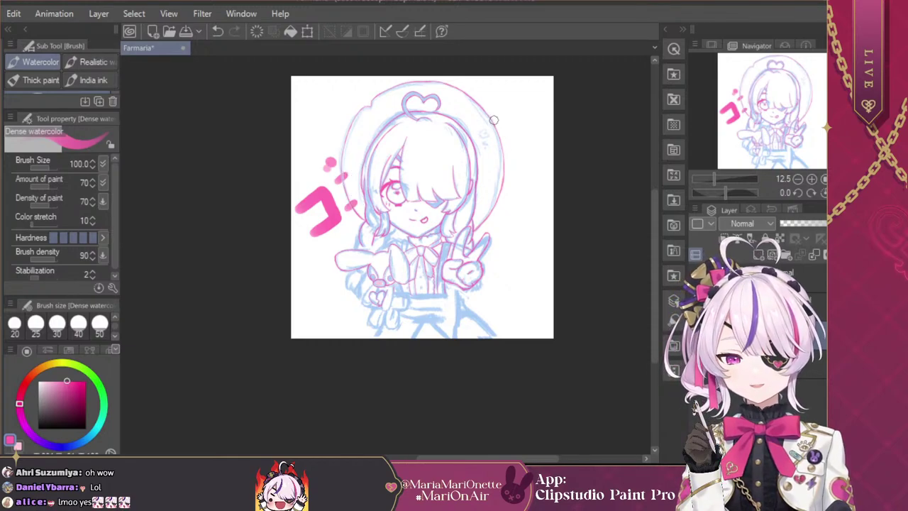
Step: Paint two pink ゴ characters in the canvas's upper-right area beside the hat, using the Dense watercolor brush
{"action": "mouse_move", "coordinate": [494, 120]}
{"action": "left_mouse_down"}
{"action": "mouse_move", "coordinate": [505, 113]}
{"action": "mouse_move", "coordinate": [512, 137]}
{"action": "left_mouse_up"}
{"action": "left_click", "coordinate": [502, 97]}
{"action": "left_click", "coordinate": [506, 90]}
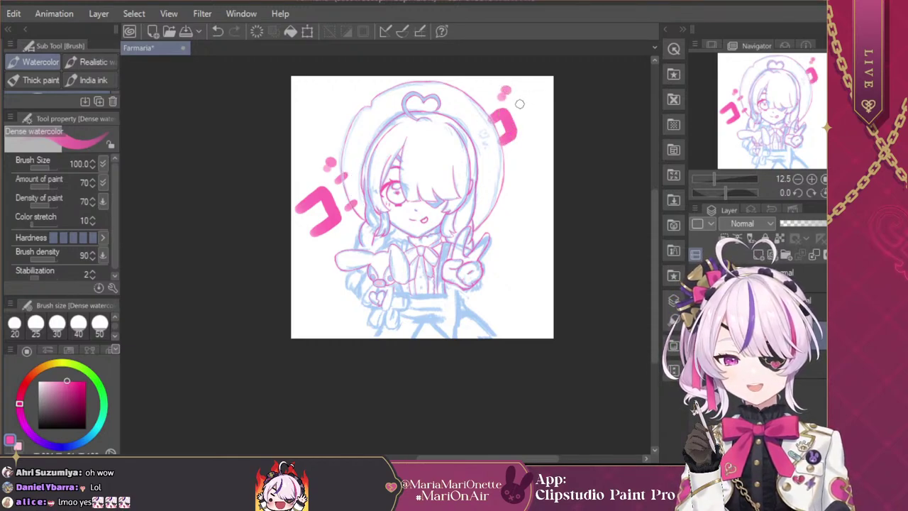
{"action": "mouse_move", "coordinate": [520, 96]}
{"action": "left_mouse_down"}
{"action": "mouse_move", "coordinate": [538, 86]}
{"action": "mouse_move", "coordinate": [546, 114]}
{"action": "left_mouse_up"}
{"action": "left_click", "coordinate": [538, 77]}
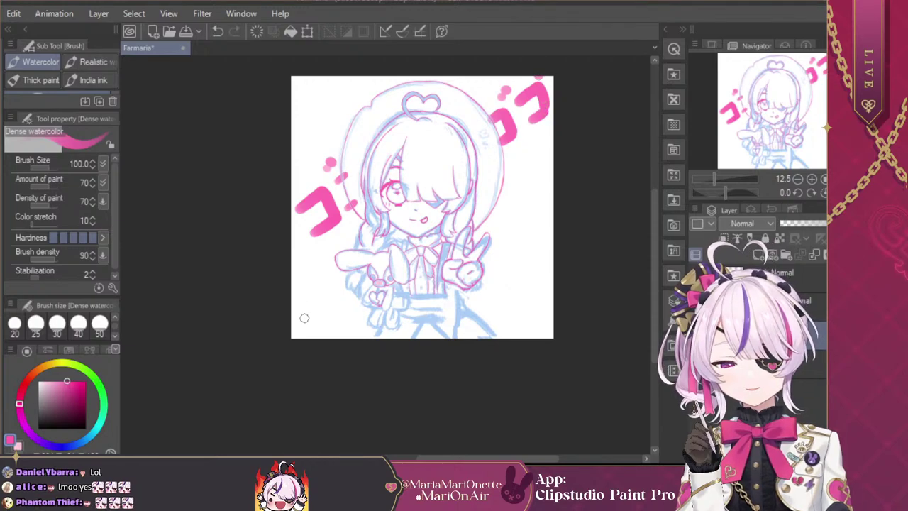
Step: Paint two more pink ゴ characters in the canvas's lower-left corner beside the bunny
{"action": "mouse_move", "coordinate": [301, 317]}
{"action": "left_mouse_down"}
{"action": "mouse_move", "coordinate": [323, 313]}
{"action": "mouse_move", "coordinate": [327, 330]}
{"action": "mouse_move", "coordinate": [309, 335]}
{"action": "left_mouse_up"}
{"action": "left_click", "coordinate": [318, 298]}
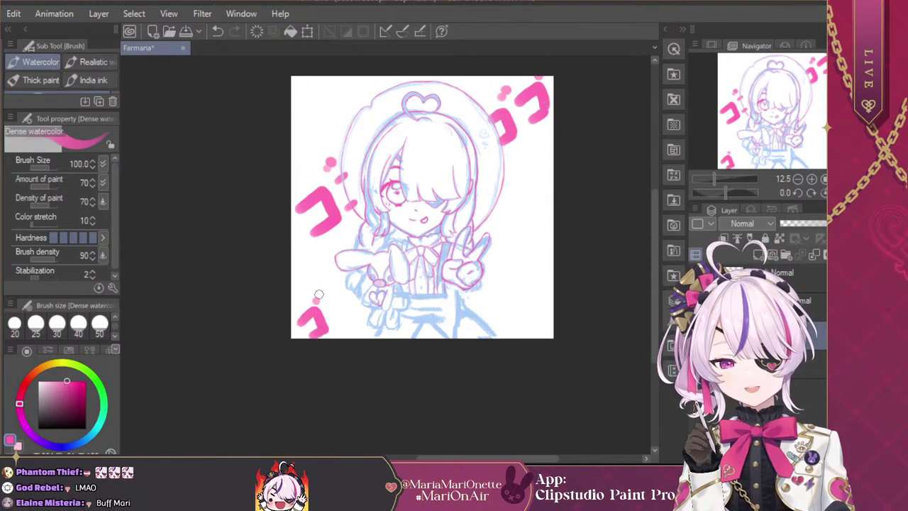
{"action": "left_click", "coordinate": [320, 293]}
{"action": "left_click_drag", "start_coordinate": [339, 303], "coordinate": [358, 314]}
{"action": "left_click", "coordinate": [343, 285]}
{"action": "left_click", "coordinate": [345, 282]}
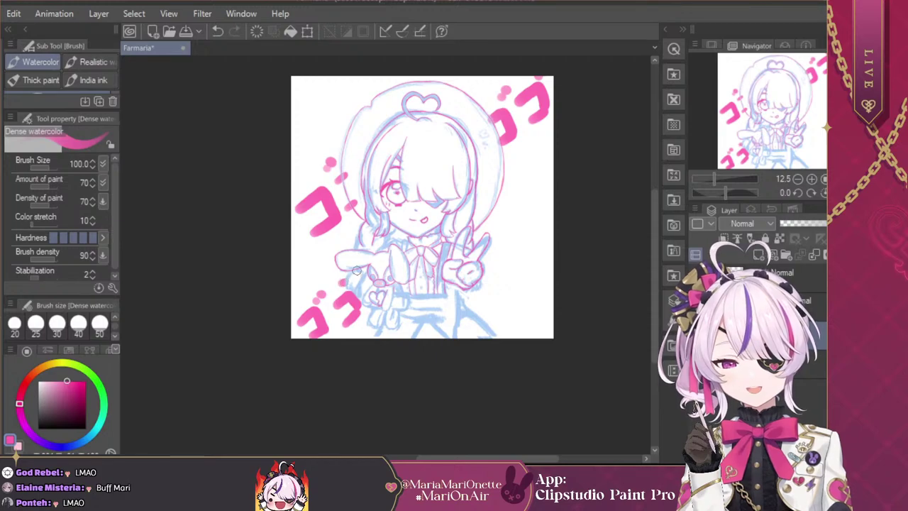
Step: Paint two pink ゴ characters beside the peace-sign hand, out to the canvas's right edge
{"action": "left_click_drag", "start_coordinate": [492, 245], "coordinate": [515, 264]}
{"action": "left_click", "coordinate": [515, 226]}
{"action": "left_click", "coordinate": [520, 213]}
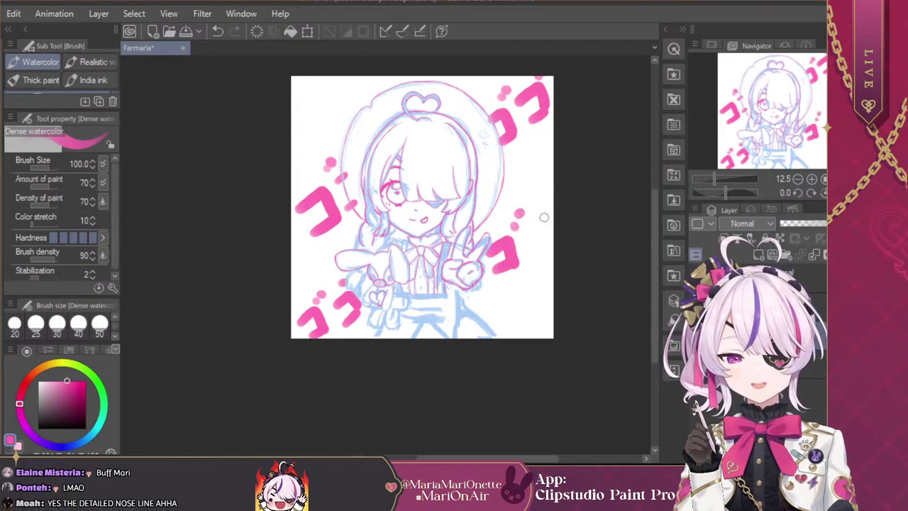
{"action": "mouse_move", "coordinate": [534, 217]}
{"action": "left_mouse_down"}
{"action": "mouse_move", "coordinate": [557, 234]}
{"action": "mouse_move", "coordinate": [536, 244]}
{"action": "left_mouse_up"}
{"action": "left_click", "coordinate": [545, 185]}
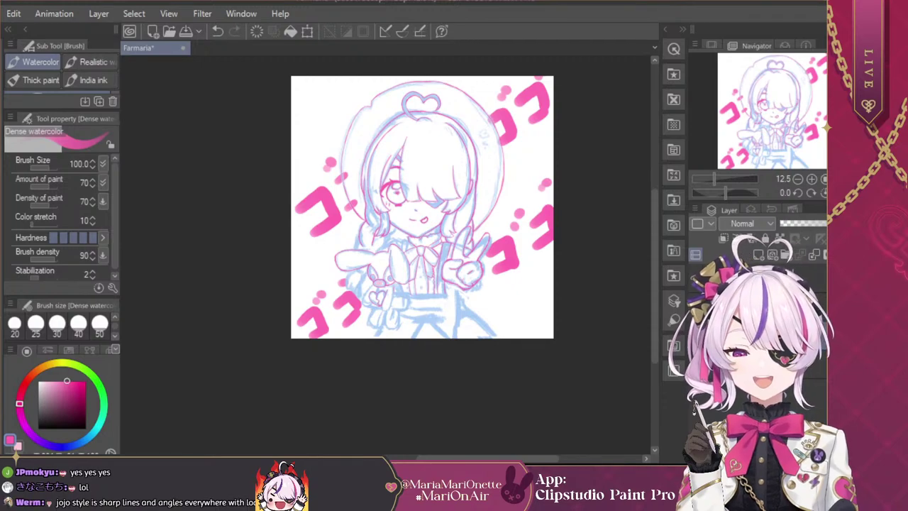
Step: Remove all the pink ゴ lettering around the character
{"action": "key", "text": "Delete"}
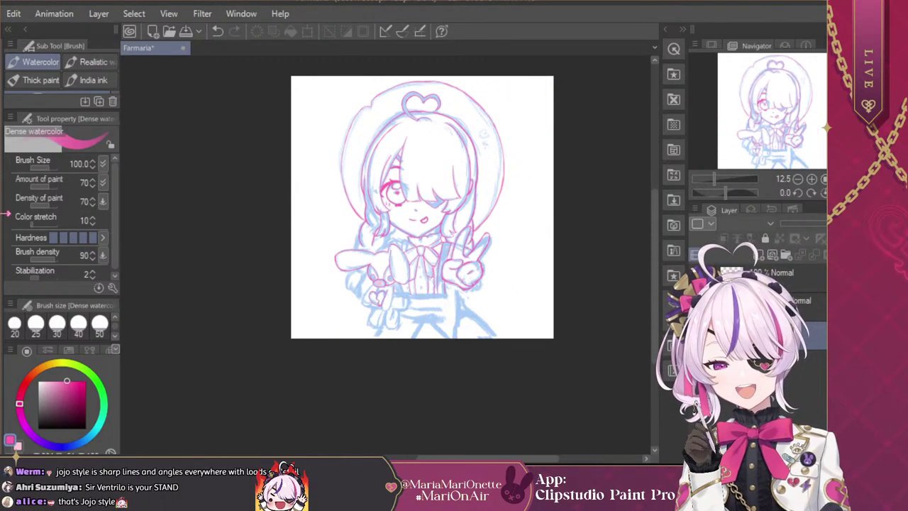
Step: Ink the hair and shoulder contours above the bunny's outstretched ear in pink, using the size 25 Crayon
{"action": "key", "text": "p"}
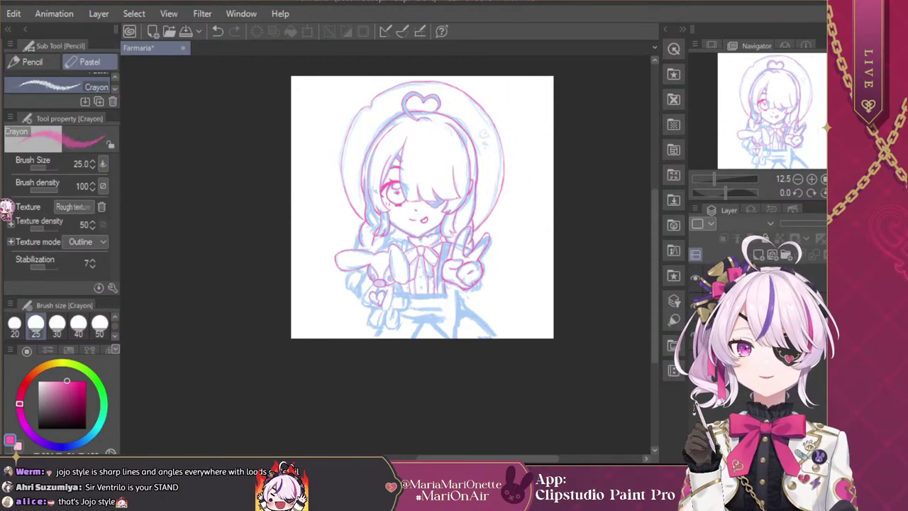
{"action": "left_click", "coordinate": [811, 179]}
{"action": "left_click", "coordinate": [811, 179]}
{"action": "left_click", "coordinate": [812, 179]}
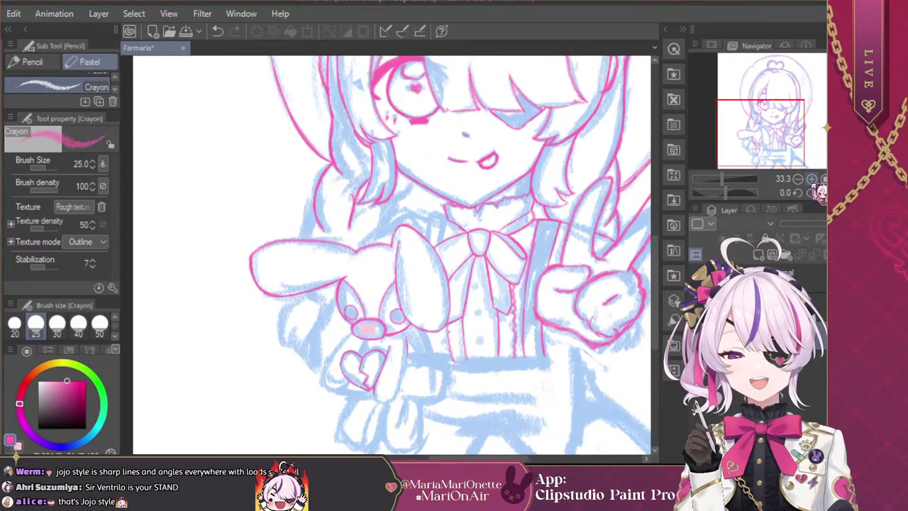
{"action": "left_click", "coordinate": [812, 179]}
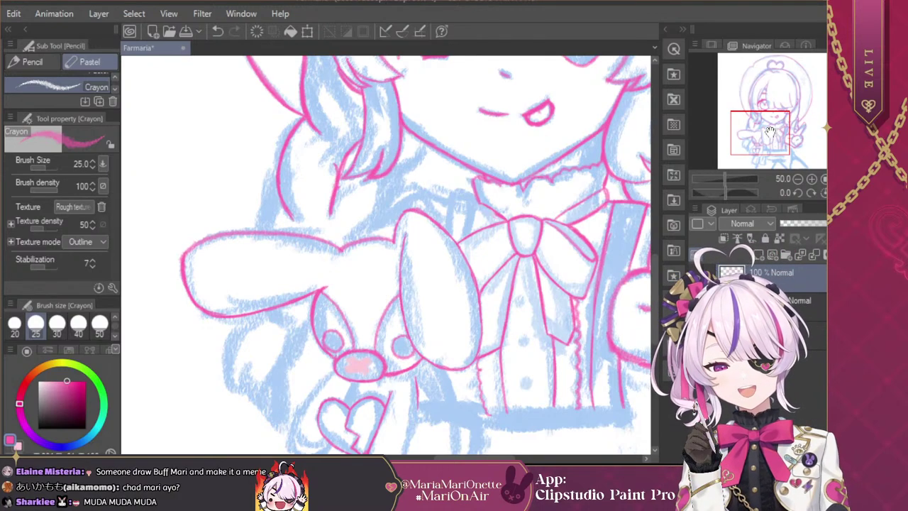
{"action": "left_click_drag", "start_coordinate": [280, 181], "coordinate": [267, 230]}
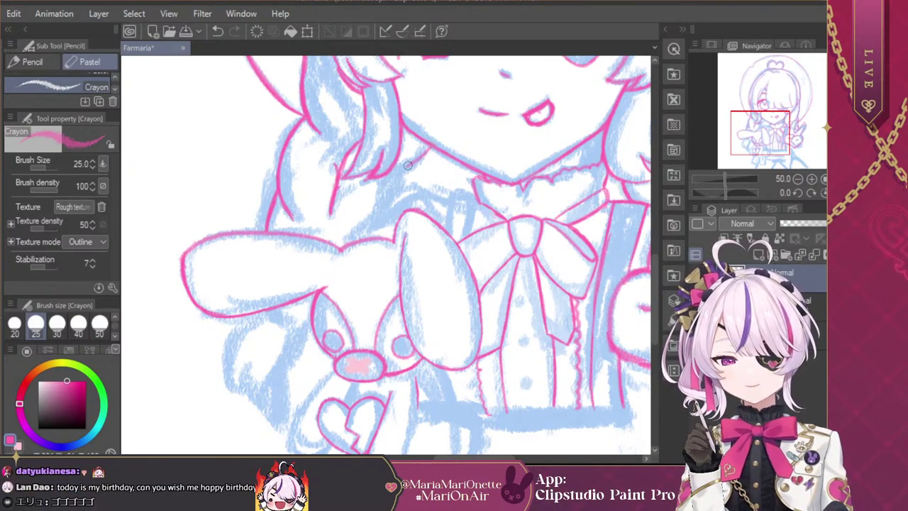
{"action": "left_click_drag", "start_coordinate": [336, 195], "coordinate": [363, 180]}
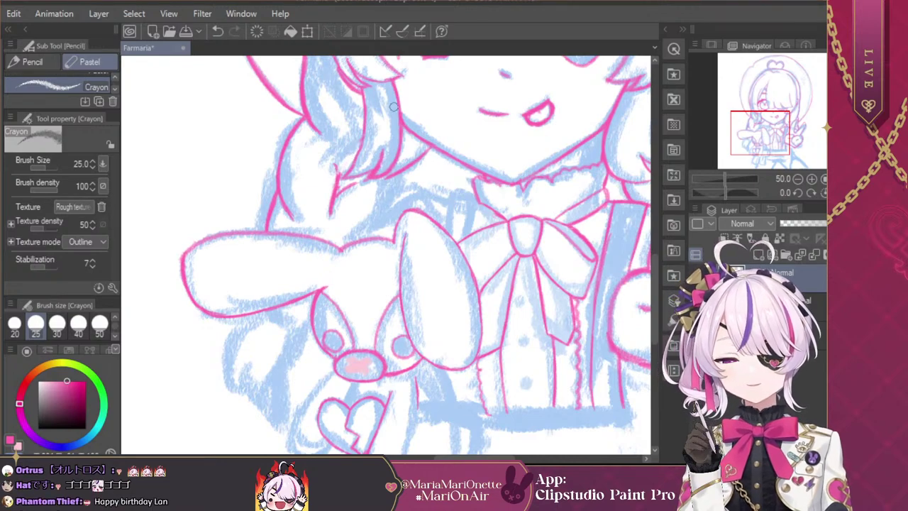
{"action": "left_click", "coordinate": [11, 439]}
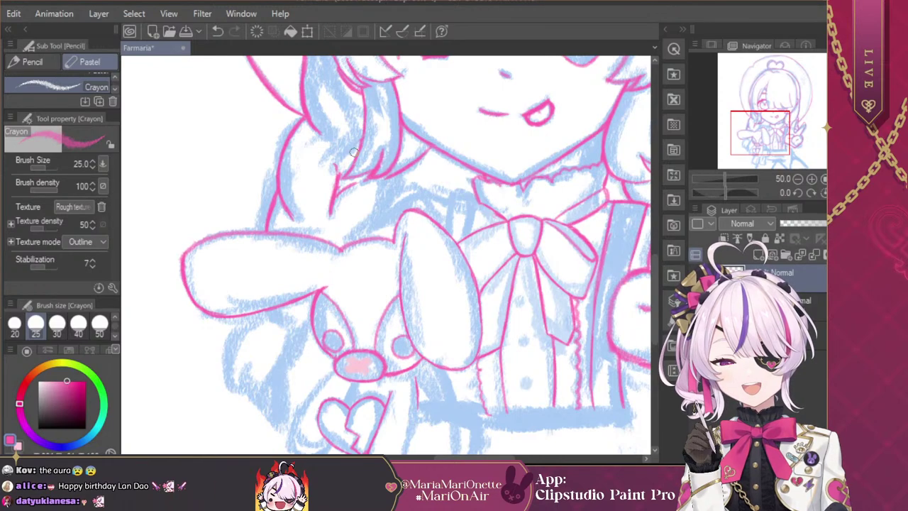
{"action": "left_click_drag", "start_coordinate": [396, 175], "coordinate": [384, 213]}
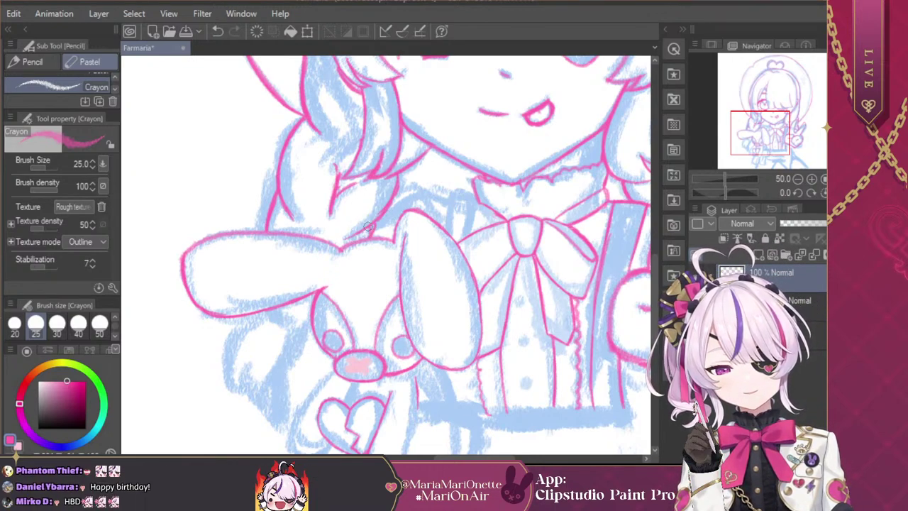
{"action": "key", "text": "ctrl+z"}
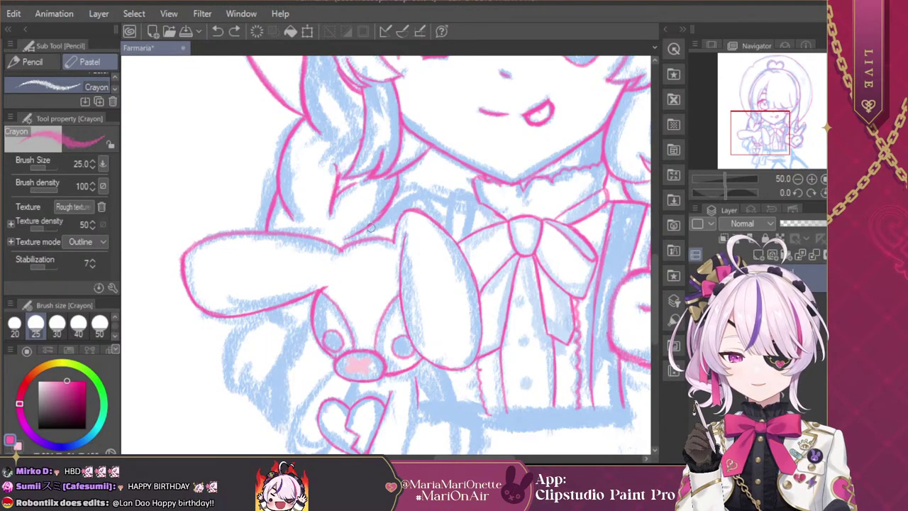
{"action": "key", "text": "ctrl+y"}
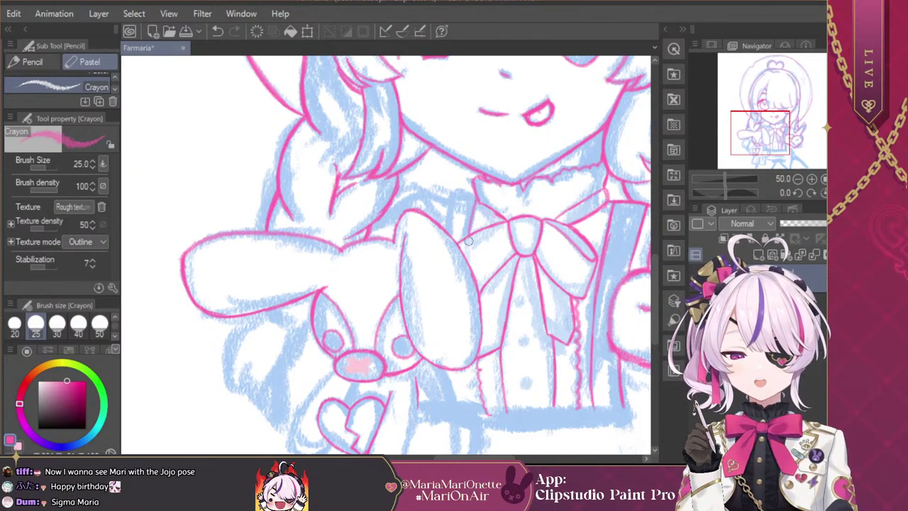
Step: Ink the suspender strap edges beside the bow and below the bunny's drooping ear in pink
{"action": "mouse_move", "coordinate": [451, 235]}
{"action": "left_mouse_down"}
{"action": "mouse_move", "coordinate": [458, 197]}
{"action": "mouse_move", "coordinate": [473, 197]}
{"action": "left_mouse_up"}
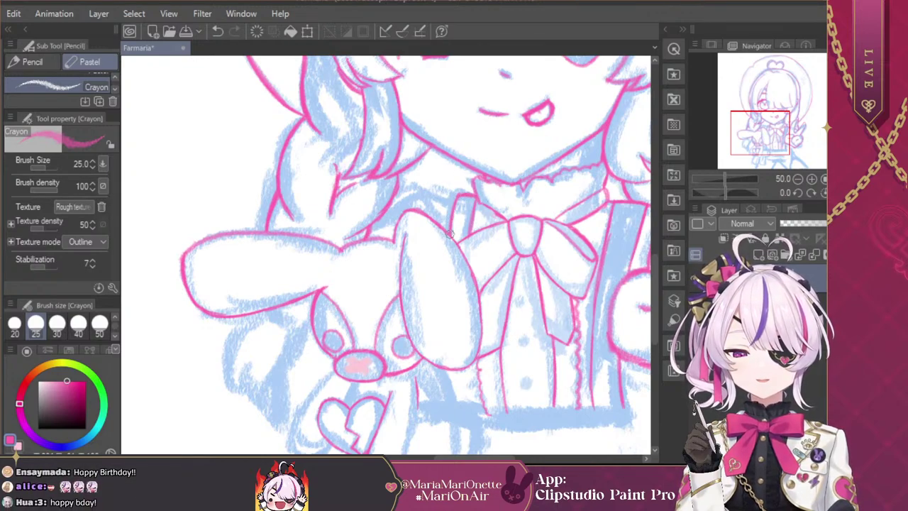
{"action": "left_click_drag", "start_coordinate": [769, 131], "coordinate": [775, 136]}
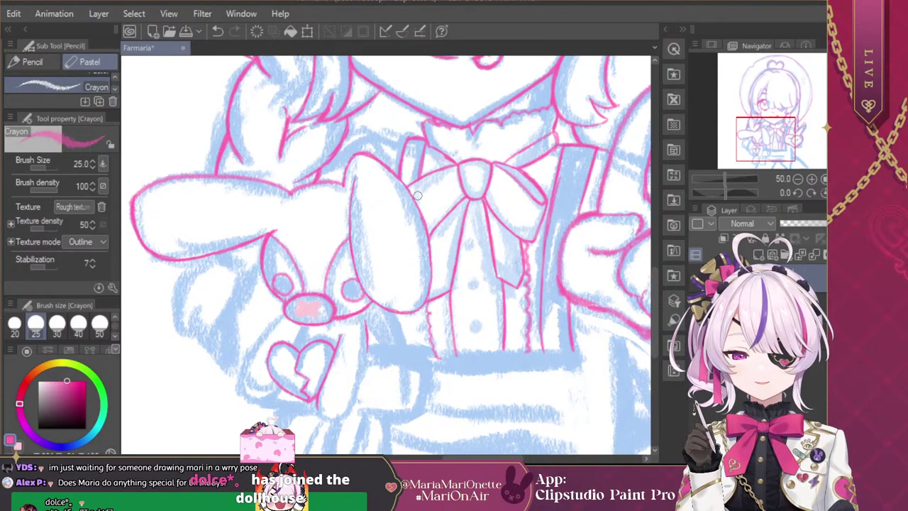
{"action": "left_click_drag", "start_coordinate": [415, 313], "coordinate": [419, 348]}
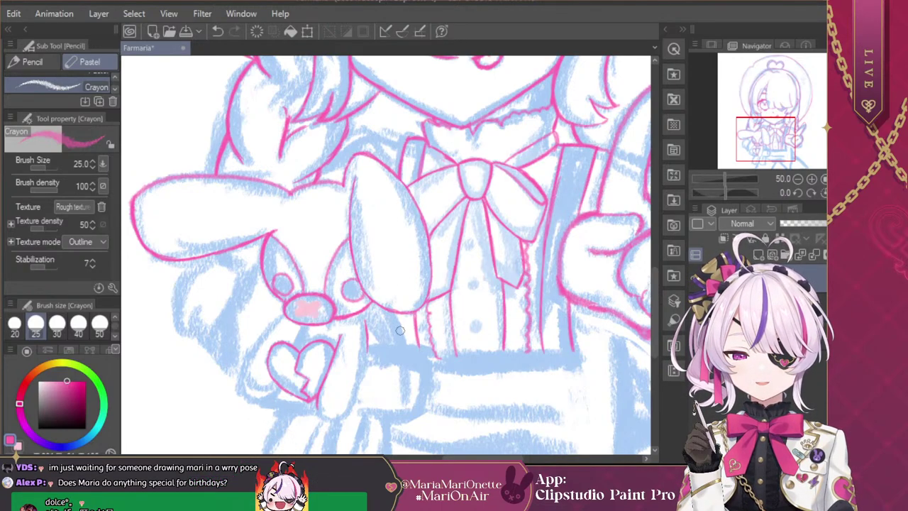
{"action": "left_click_drag", "start_coordinate": [380, 306], "coordinate": [405, 348]}
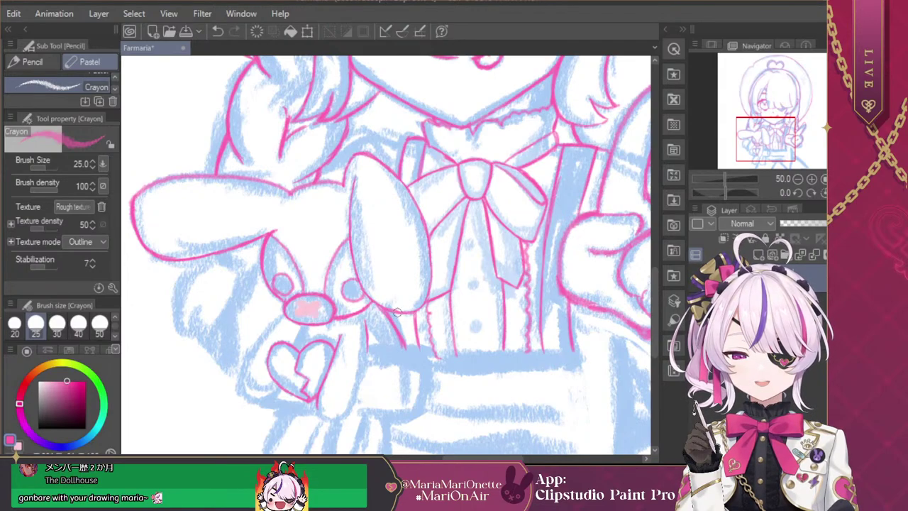
Step: Ink the upper edge and rounded tip of the hand behind the bunny's arm, just below the suspender strap
{"action": "left_click_drag", "start_coordinate": [795, 126], "coordinate": [787, 143]}
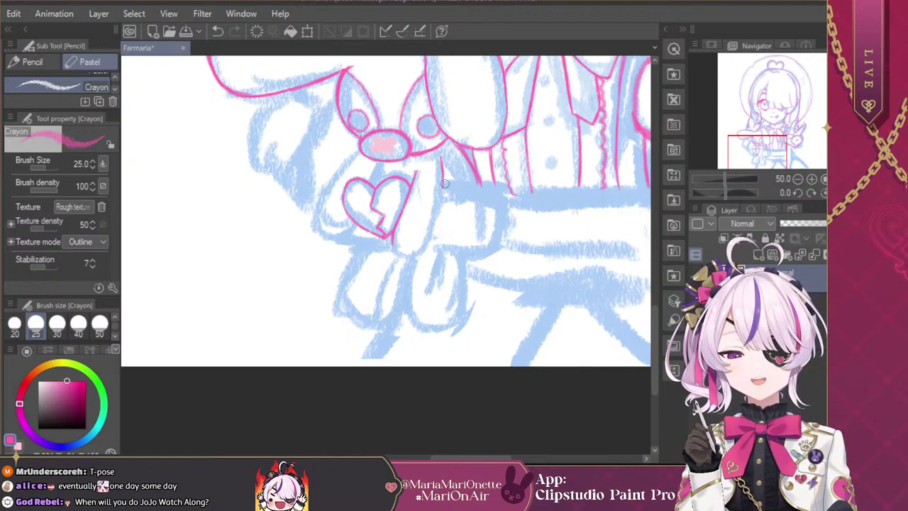
{"action": "left_click", "coordinate": [812, 179]}
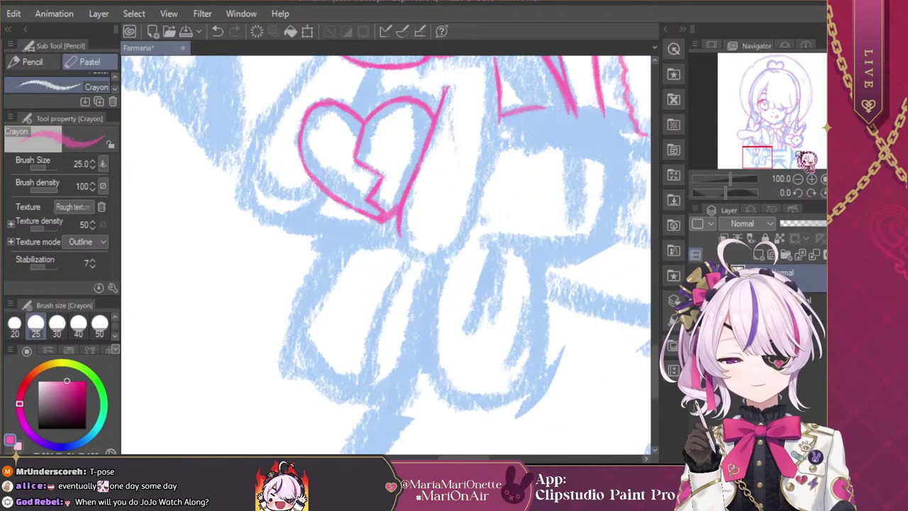
{"action": "left_click_drag", "start_coordinate": [757, 157], "coordinate": [762, 149]}
{"action": "left_click_drag", "start_coordinate": [445, 268], "coordinate": [505, 260]}
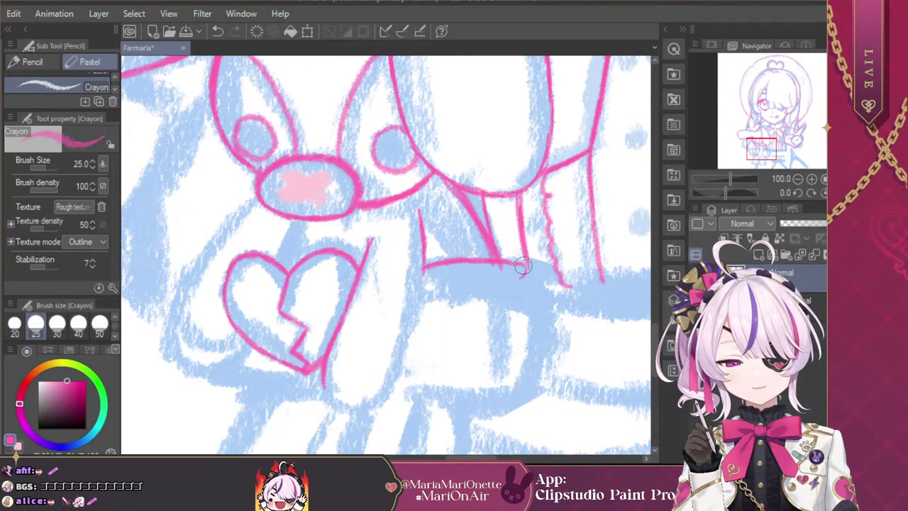
{"action": "left_click_drag", "start_coordinate": [525, 268], "coordinate": [493, 283]}
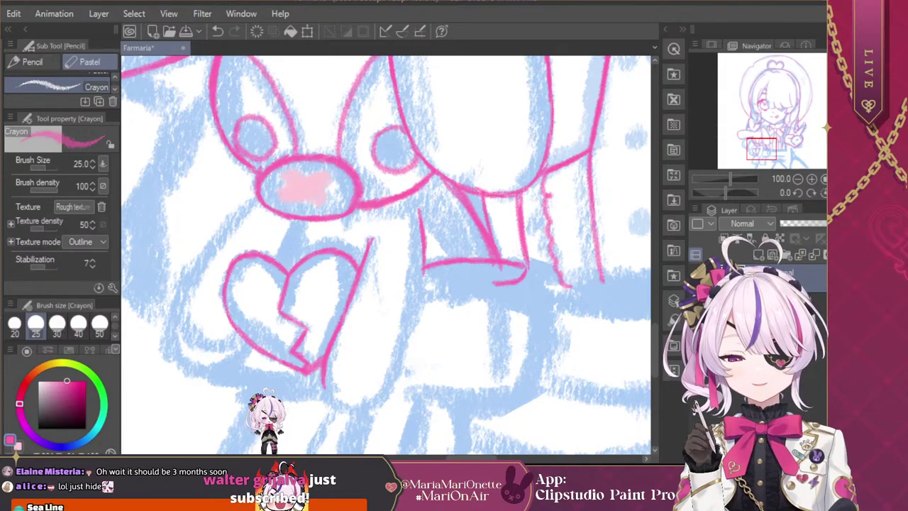
Step: Ink the rounded outline of the bunny's arm beside the broken heart and erase the stray line at its upper end
{"action": "key", "text": "c"}
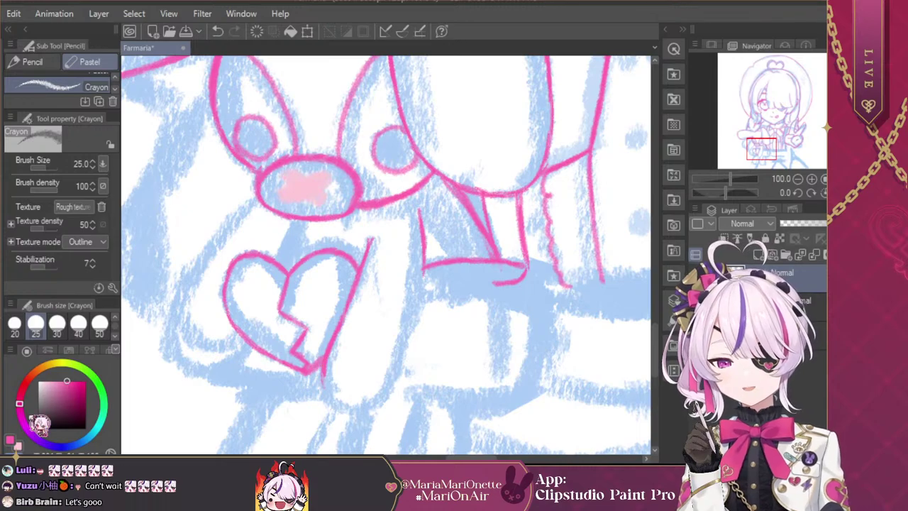
{"action": "left_click_drag", "start_coordinate": [323, 374], "coordinate": [330, 396]}
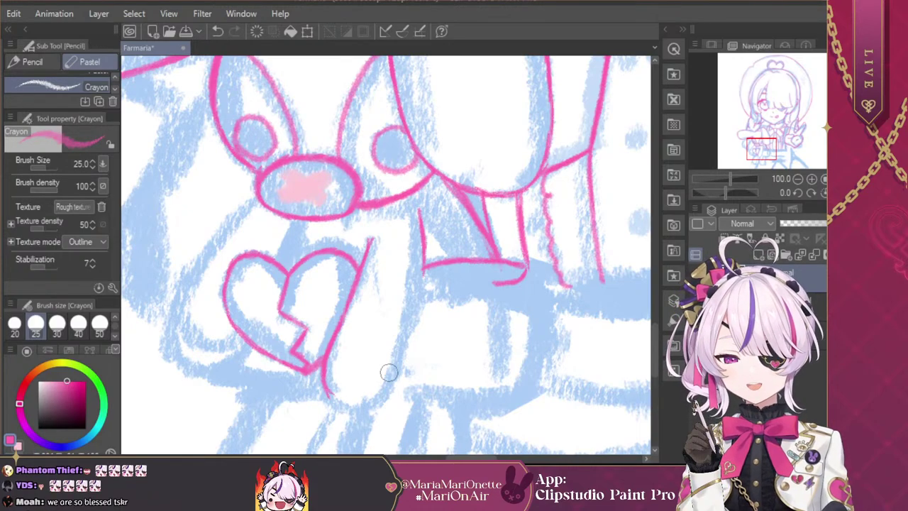
{"action": "left_click_drag", "start_coordinate": [422, 264], "coordinate": [413, 315]}
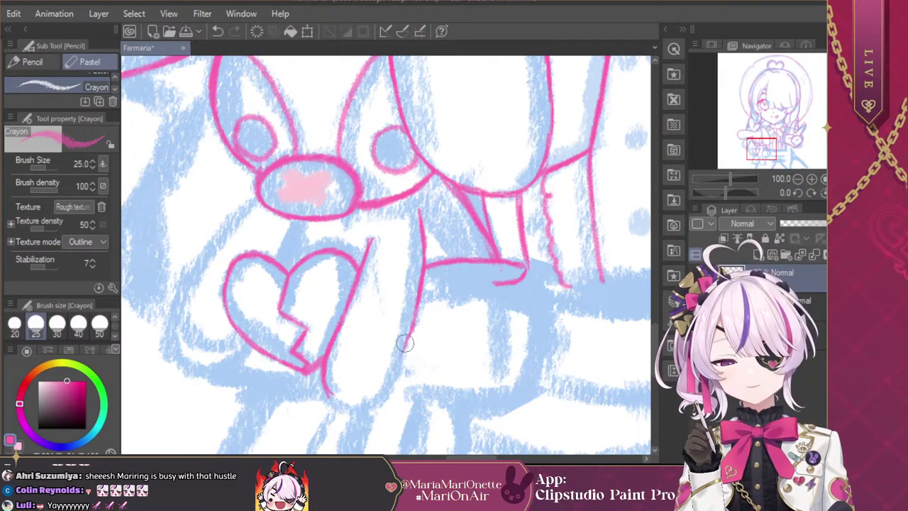
{"action": "left_click_drag", "start_coordinate": [415, 309], "coordinate": [389, 385]}
{"action": "left_click_drag", "start_coordinate": [400, 355], "coordinate": [380, 400]}
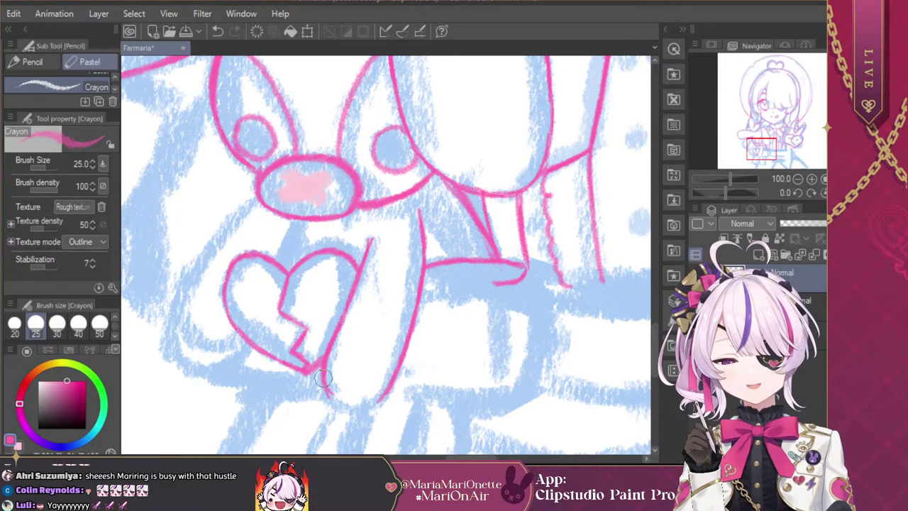
{"action": "mouse_move", "coordinate": [323, 380]}
{"action": "left_mouse_down"}
{"action": "mouse_move", "coordinate": [344, 398]}
{"action": "mouse_move", "coordinate": [329, 394]}
{"action": "mouse_move", "coordinate": [354, 394]}
{"action": "mouse_move", "coordinate": [349, 407]}
{"action": "mouse_move", "coordinate": [390, 395]}
{"action": "mouse_move", "coordinate": [367, 402]}
{"action": "mouse_move", "coordinate": [353, 395]}
{"action": "mouse_move", "coordinate": [355, 404]}
{"action": "mouse_move", "coordinate": [325, 390]}
{"action": "mouse_move", "coordinate": [391, 391]}
{"action": "left_mouse_up"}
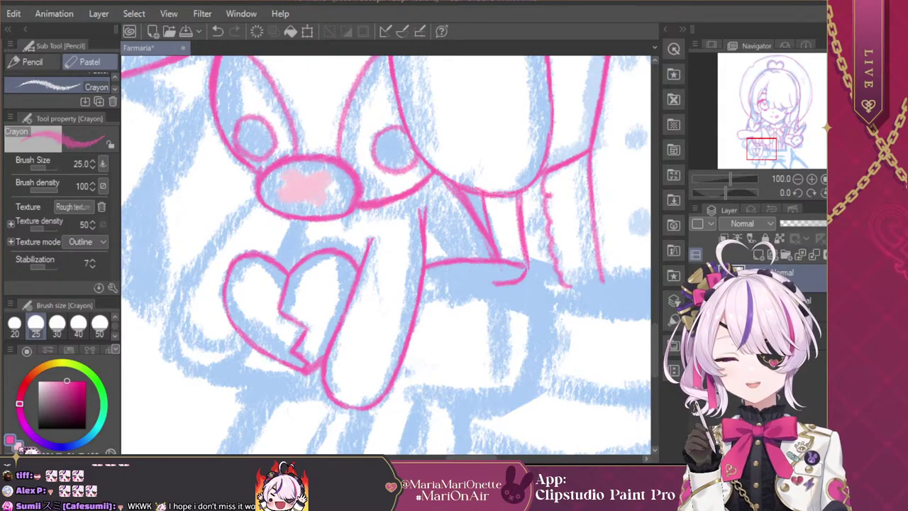
{"action": "key", "text": "c"}
{"action": "mouse_move", "coordinate": [411, 213]}
{"action": "left_mouse_down"}
{"action": "mouse_move", "coordinate": [416, 235]}
{"action": "mouse_move", "coordinate": [417, 227]}
{"action": "left_mouse_up"}
{"action": "key", "text": "c"}
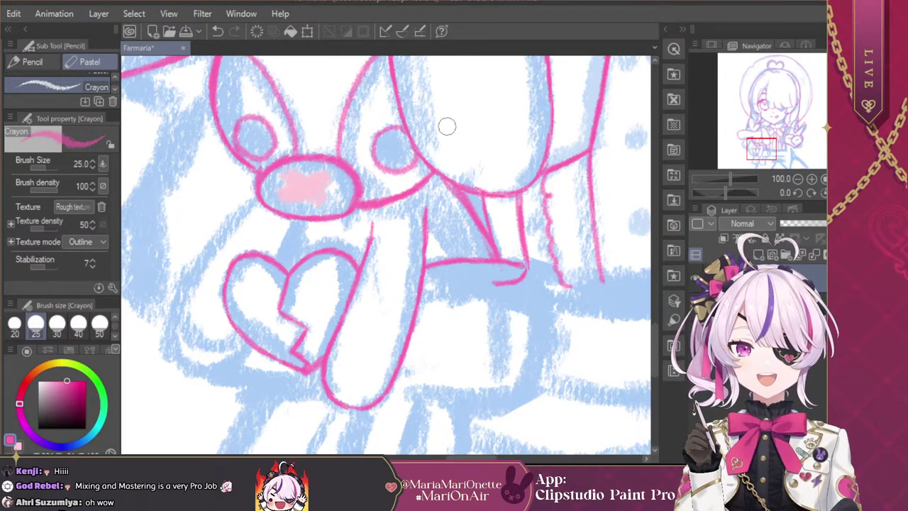
Step: Ink the outer contour of the fingers on the hand holding the bunny, redoing the stroke below the first finger
{"action": "mouse_move", "coordinate": [467, 280]}
{"action": "left_mouse_down"}
{"action": "mouse_move", "coordinate": [527, 279]}
{"action": "mouse_move", "coordinate": [495, 272]}
{"action": "mouse_move", "coordinate": [474, 281]}
{"action": "mouse_move", "coordinate": [561, 287]}
{"action": "left_mouse_up"}
{"action": "left_click", "coordinate": [18, 451]}
{"action": "left_click", "coordinate": [12, 440]}
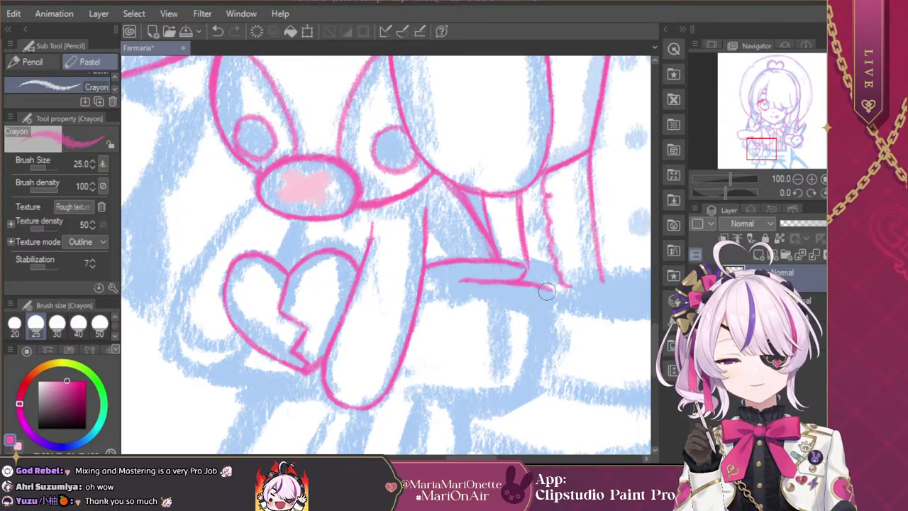
{"action": "left_click_drag", "start_coordinate": [560, 286], "coordinate": [537, 318]}
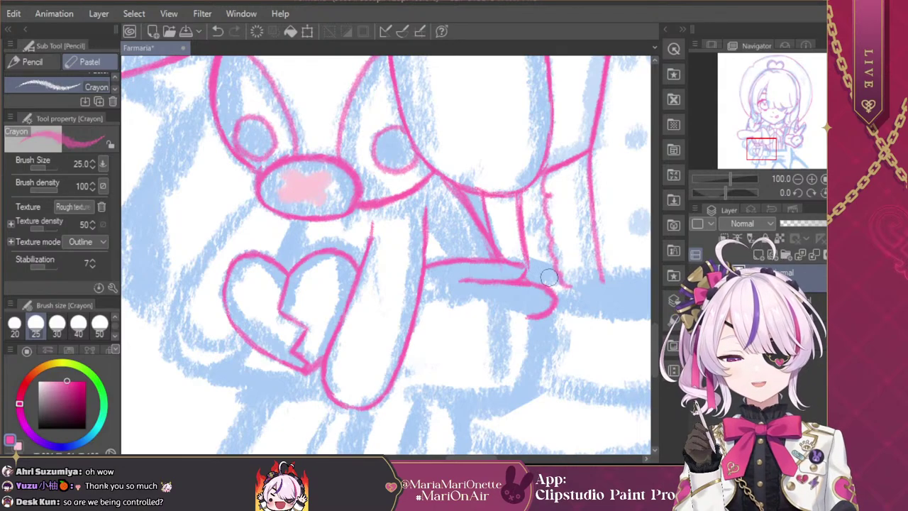
{"action": "mouse_move", "coordinate": [547, 314]}
{"action": "left_mouse_down"}
{"action": "mouse_move", "coordinate": [555, 329]}
{"action": "mouse_move", "coordinate": [537, 320]}
{"action": "left_mouse_up"}
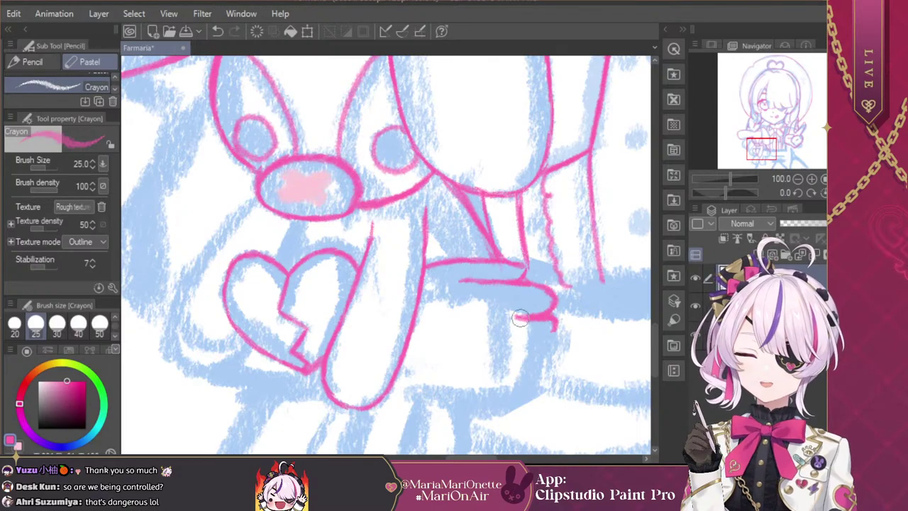
{"action": "key", "text": "ctrl+z"}
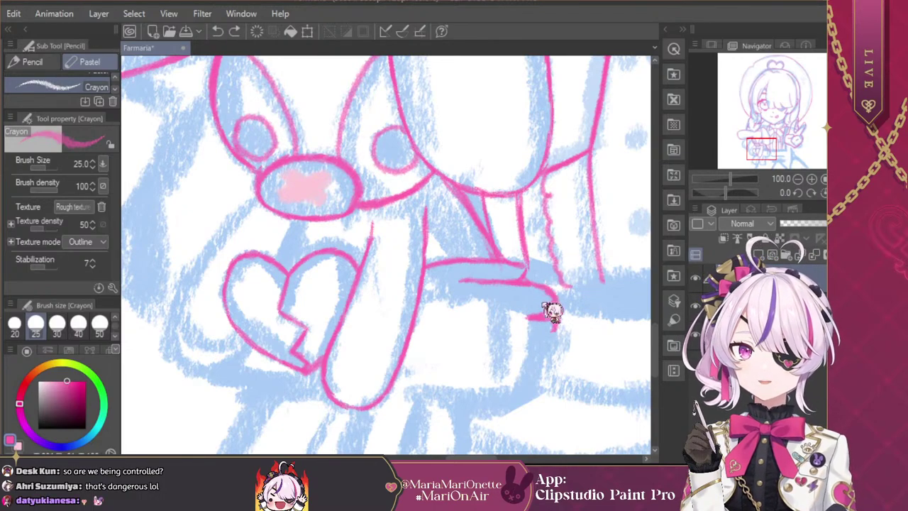
{"action": "mouse_move", "coordinate": [546, 320]}
{"action": "left_mouse_down"}
{"action": "mouse_move", "coordinate": [555, 336]}
{"action": "mouse_move", "coordinate": [537, 374]}
{"action": "mouse_move", "coordinate": [506, 390]}
{"action": "left_mouse_up"}
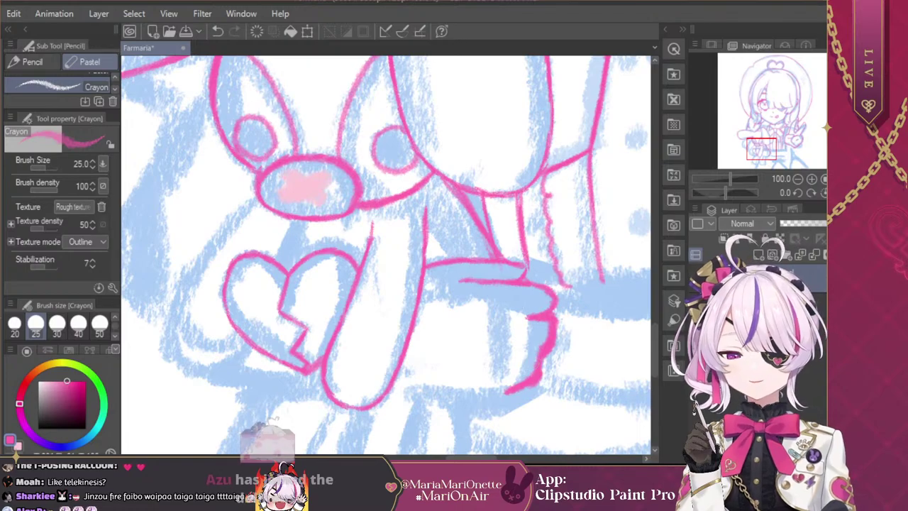
Step: Ink the lower edge of the hand holding the bunny, from the last finger back to the bunny's arm
{"action": "key", "text": "ctrl+z"}
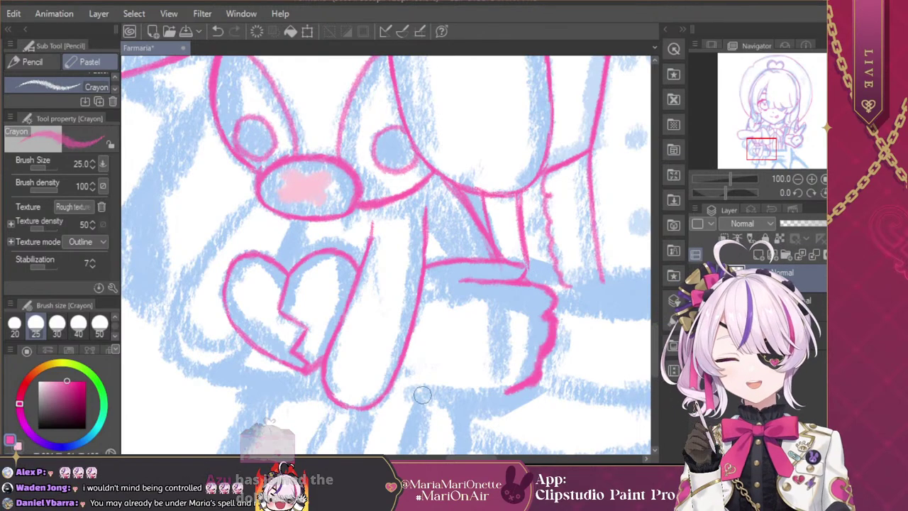
{"action": "left_click_drag", "start_coordinate": [759, 153], "coordinate": [763, 157]}
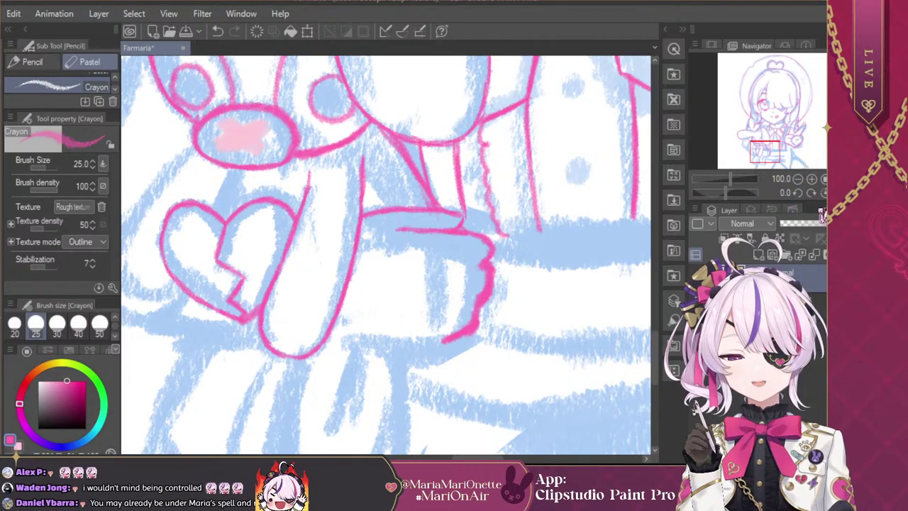
{"action": "mouse_move", "coordinate": [449, 338]}
{"action": "left_mouse_down"}
{"action": "mouse_move", "coordinate": [411, 341]}
{"action": "mouse_move", "coordinate": [447, 339]}
{"action": "mouse_move", "coordinate": [408, 329]}
{"action": "mouse_move", "coordinate": [353, 338]}
{"action": "mouse_move", "coordinate": [380, 342]}
{"action": "mouse_move", "coordinate": [342, 334]}
{"action": "mouse_move", "coordinate": [408, 337]}
{"action": "mouse_move", "coordinate": [373, 334]}
{"action": "mouse_move", "coordinate": [389, 341]}
{"action": "mouse_move", "coordinate": [332, 334]}
{"action": "left_mouse_up"}
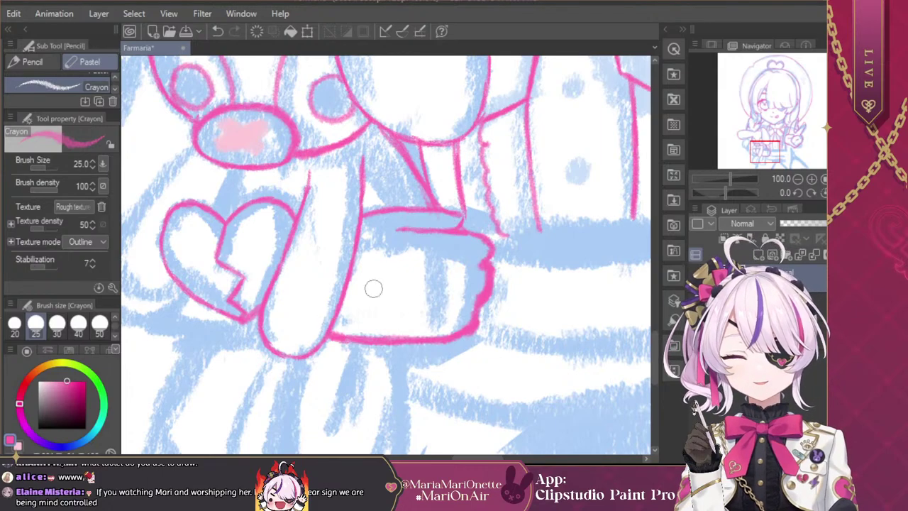
Step: Ink the outer edge of the bunny's other arm, curving down from beside the nose past the broken heart
{"action": "left_click_drag", "start_coordinate": [768, 149], "coordinate": [761, 142]}
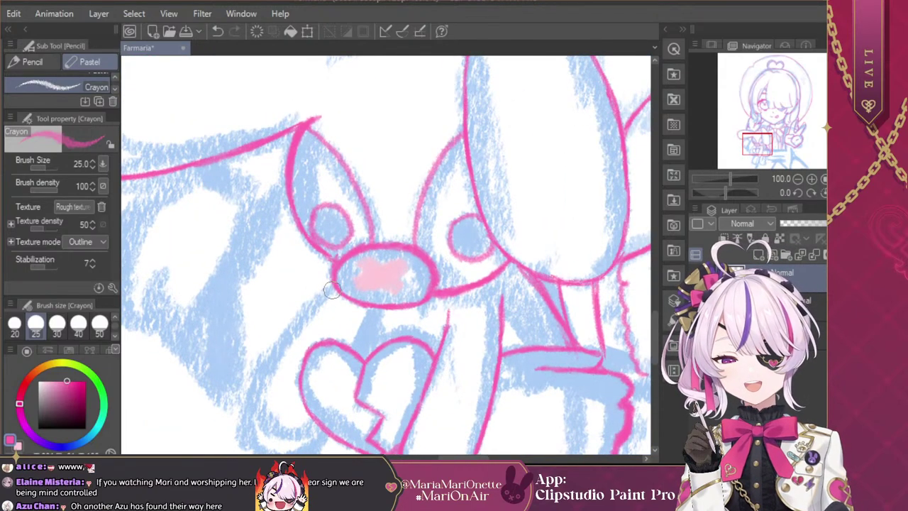
{"action": "mouse_move", "coordinate": [334, 285]}
{"action": "left_mouse_down"}
{"action": "mouse_move", "coordinate": [279, 340]}
{"action": "mouse_move", "coordinate": [313, 303]}
{"action": "mouse_move", "coordinate": [267, 364]}
{"action": "mouse_move", "coordinate": [280, 349]}
{"action": "mouse_move", "coordinate": [250, 412]}
{"action": "left_mouse_up"}
{"action": "left_click_drag", "start_coordinate": [758, 139], "coordinate": [757, 148]}
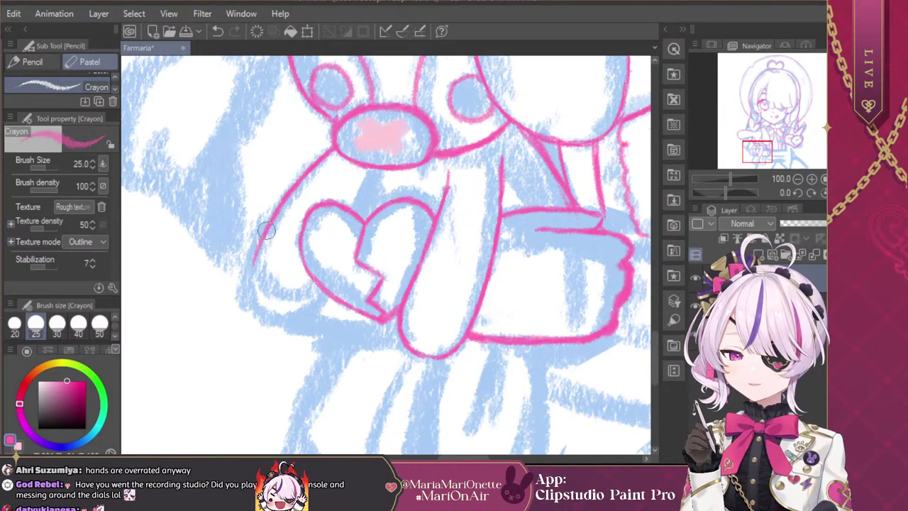
{"action": "left_click_drag", "start_coordinate": [266, 230], "coordinate": [252, 267]}
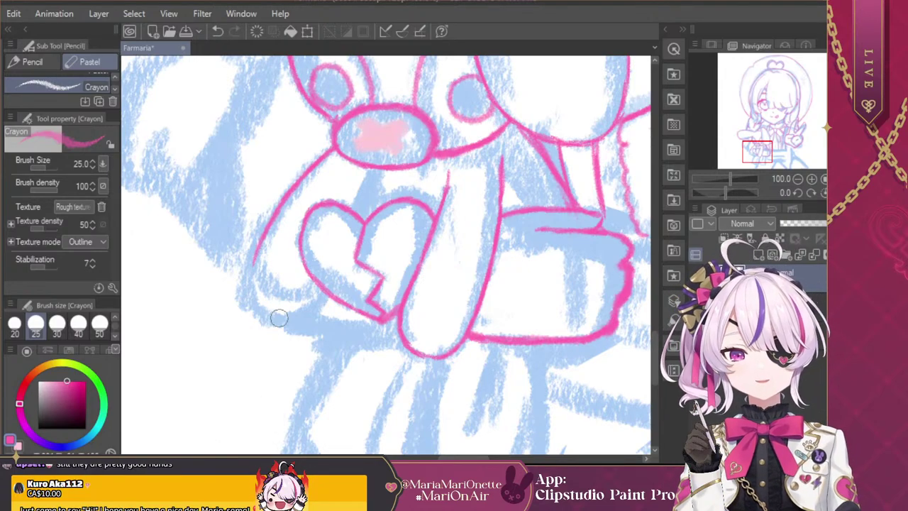
Step: Ink the rounded paw end of that arm, closing it against the lower side of the broken heart
{"action": "mouse_move", "coordinate": [260, 231]}
{"action": "left_mouse_down"}
{"action": "mouse_move", "coordinate": [247, 288]}
{"action": "mouse_move", "coordinate": [266, 317]}
{"action": "left_mouse_up"}
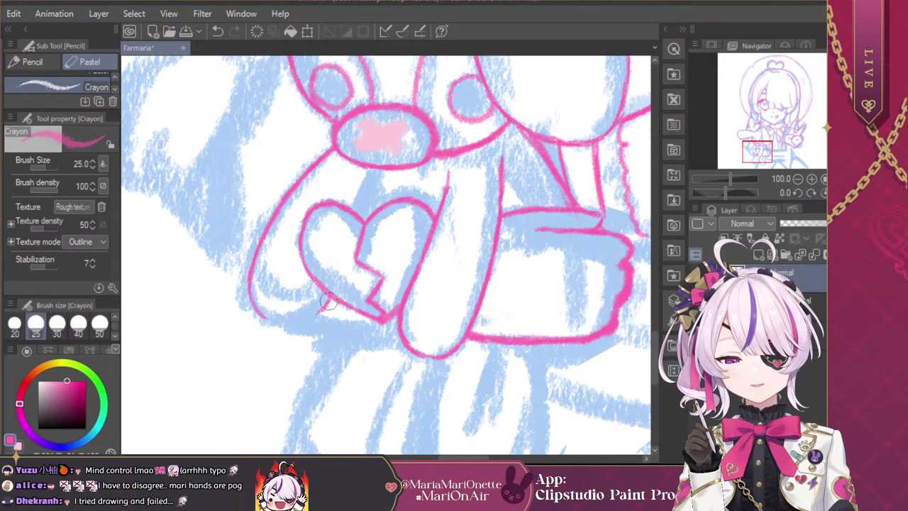
{"action": "mouse_move", "coordinate": [329, 297]}
{"action": "left_mouse_down"}
{"action": "mouse_move", "coordinate": [284, 322]}
{"action": "mouse_move", "coordinate": [263, 311]}
{"action": "mouse_move", "coordinate": [309, 318]}
{"action": "left_mouse_up"}
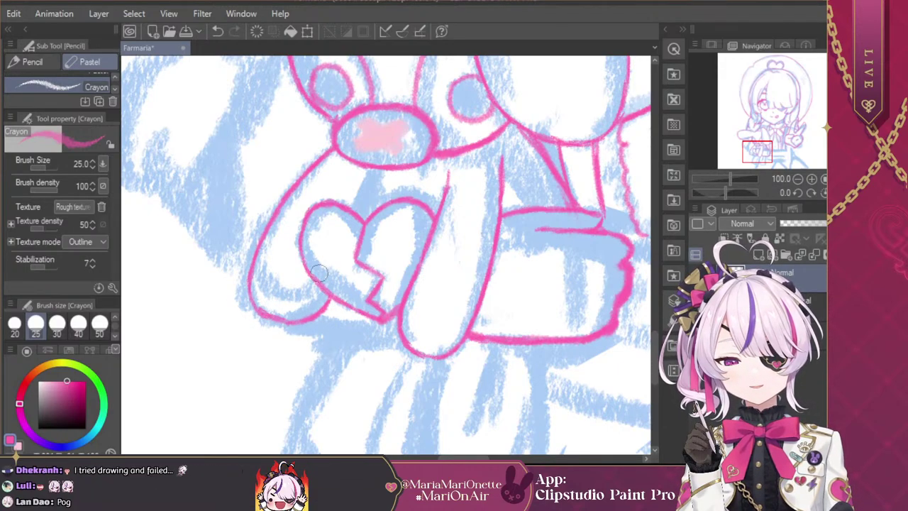
{"action": "key", "text": "ctrl+z"}
{"action": "key", "text": "ctrl+z"}
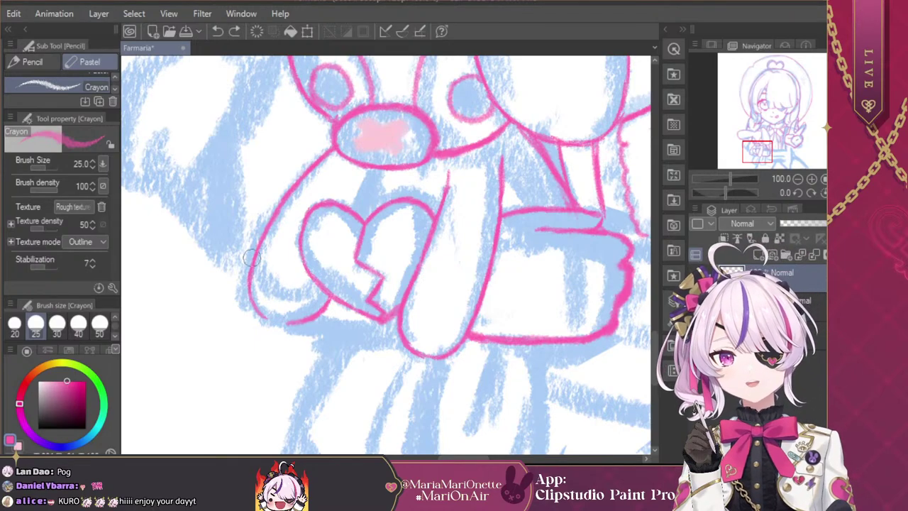
{"action": "left_click_drag", "start_coordinate": [245, 282], "coordinate": [262, 317]}
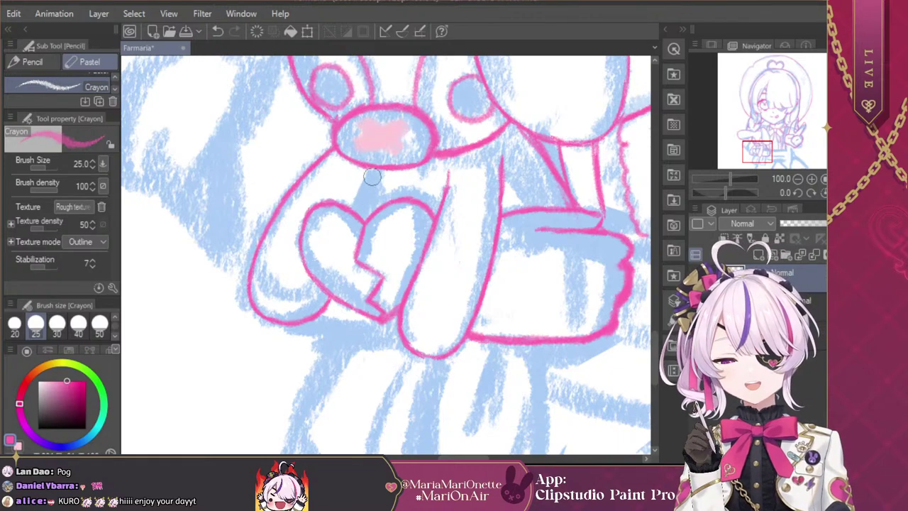
Step: Ink a short tapered line from below the bunny's nose down to the notch of the broken heart
{"action": "left_click_drag", "start_coordinate": [369, 181], "coordinate": [353, 216]}
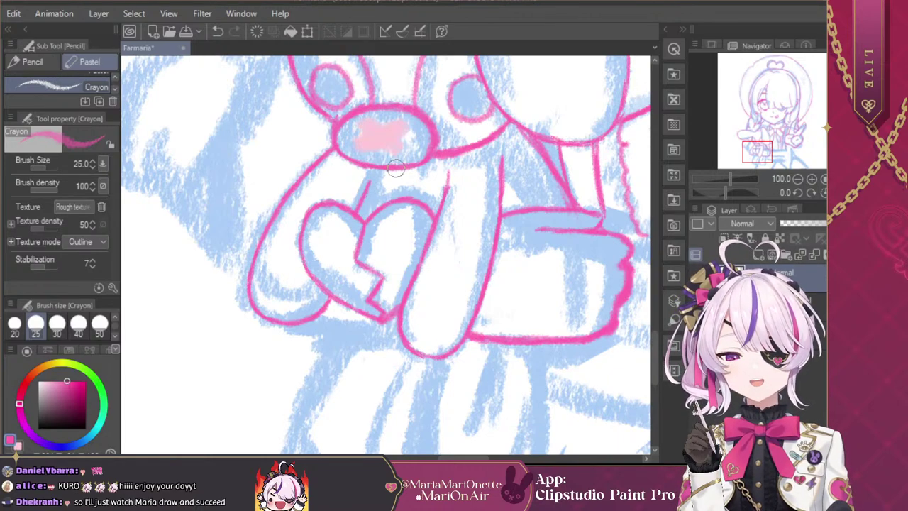
{"action": "mouse_move", "coordinate": [376, 174]}
{"action": "left_mouse_down"}
{"action": "mouse_move", "coordinate": [375, 205]}
{"action": "mouse_move", "coordinate": [378, 128]}
{"action": "mouse_move", "coordinate": [363, 172]}
{"action": "mouse_move", "coordinate": [359, 216]}
{"action": "left_mouse_up"}
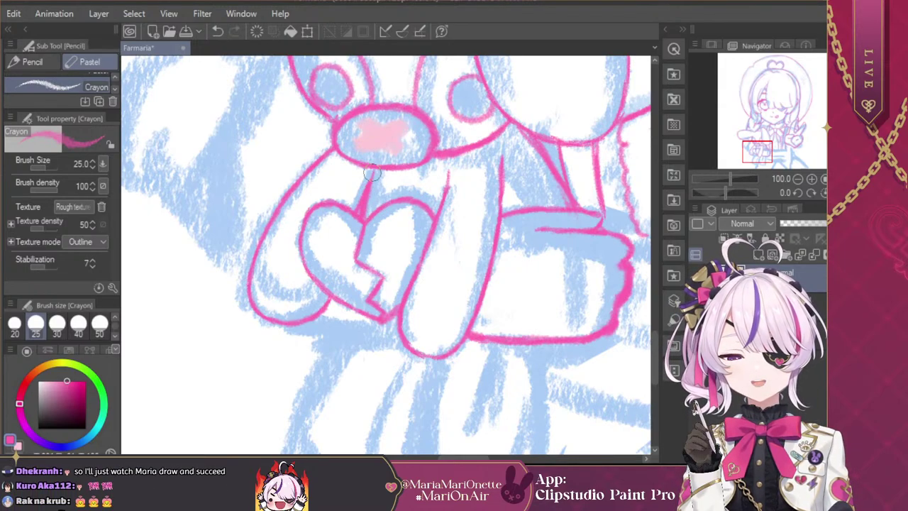
{"action": "left_click_drag", "start_coordinate": [374, 173], "coordinate": [355, 221]}
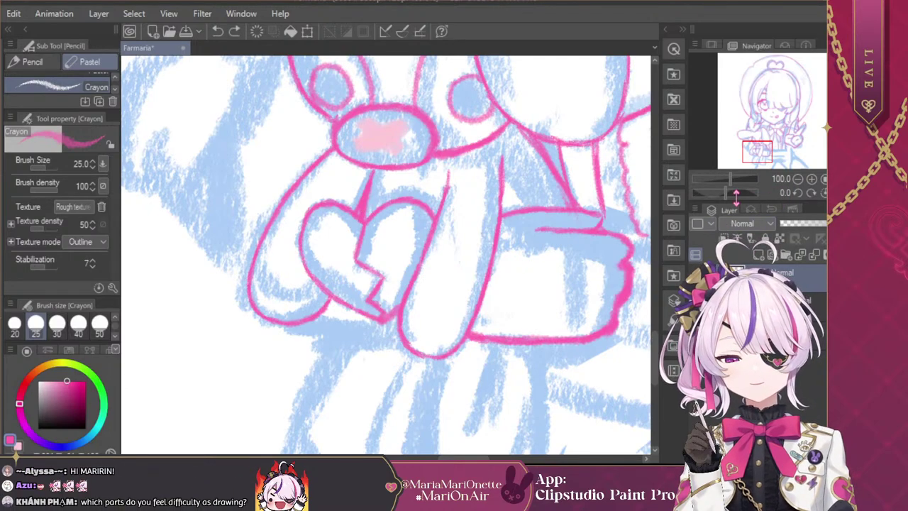
Step: Rotate the canvas to ink the straight edge below the broken heart between the bunny's two paws, then reset the rotation
{"action": "left_click_drag", "start_coordinate": [736, 193], "coordinate": [744, 193]}
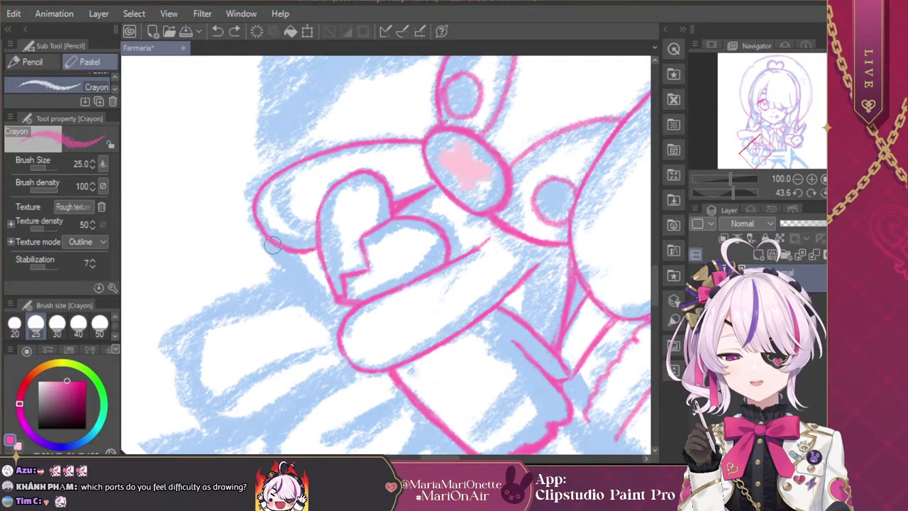
{"action": "mouse_move", "coordinate": [273, 245]}
{"action": "left_mouse_down"}
{"action": "mouse_move", "coordinate": [306, 288]}
{"action": "mouse_move", "coordinate": [267, 236]}
{"action": "mouse_move", "coordinate": [340, 322]}
{"action": "left_mouse_up"}
{"action": "key", "text": "ctrl+z"}
{"action": "left_click_drag", "start_coordinate": [306, 286], "coordinate": [338, 324]}
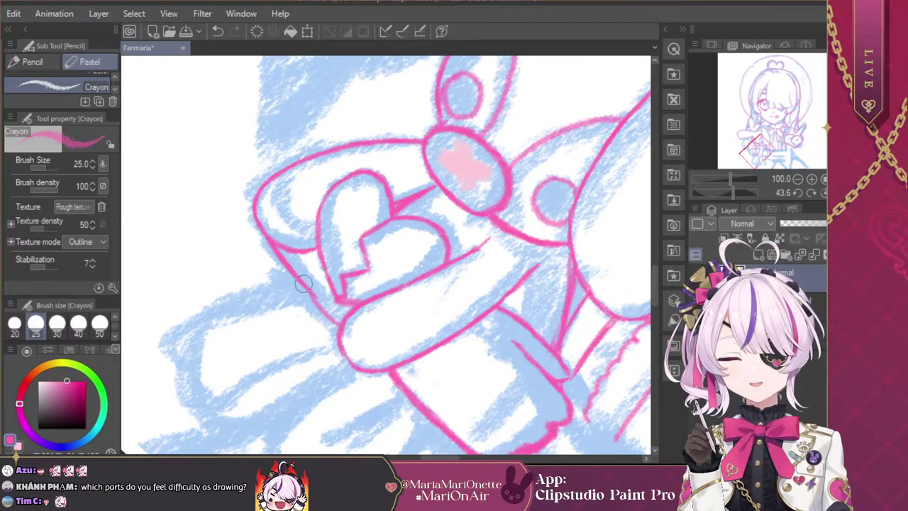
{"action": "left_click_drag", "start_coordinate": [284, 268], "coordinate": [344, 324]}
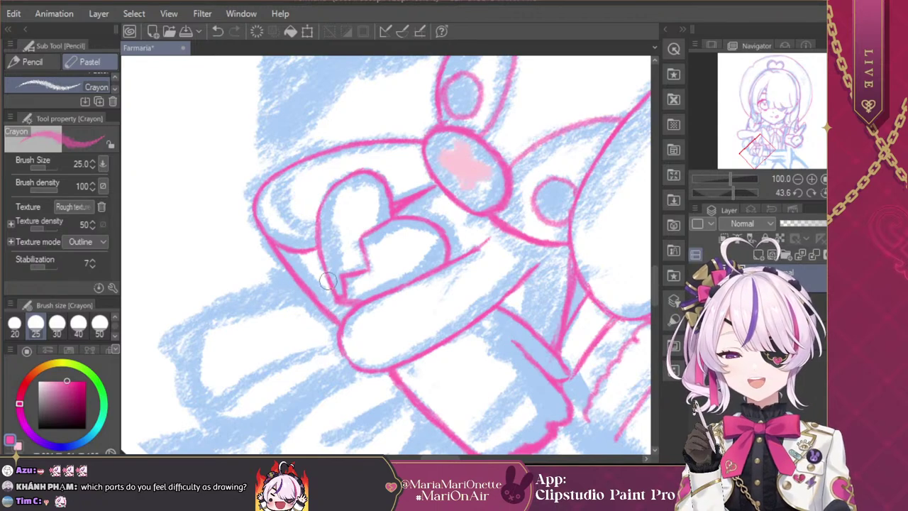
{"action": "left_click", "coordinate": [823, 192]}
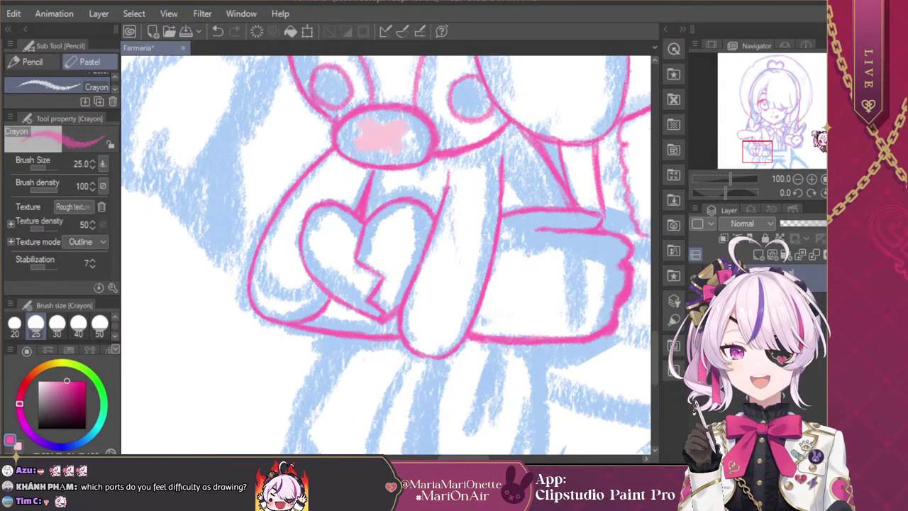
Step: Ink both sides of the bunny's leg that hangs below the girl's hand
{"action": "left_click", "coordinate": [798, 179]}
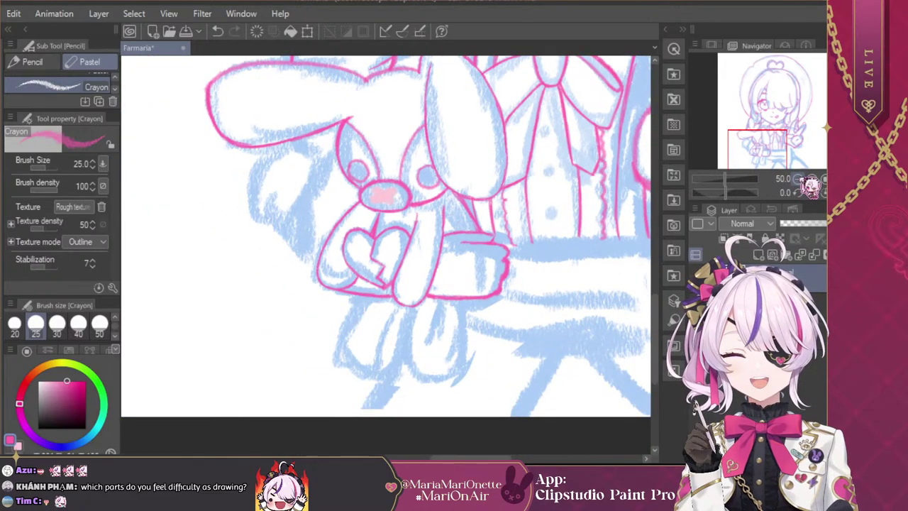
{"action": "left_click", "coordinate": [799, 178]}
{"action": "left_click", "coordinate": [810, 179]}
{"action": "left_click", "coordinate": [810, 178]}
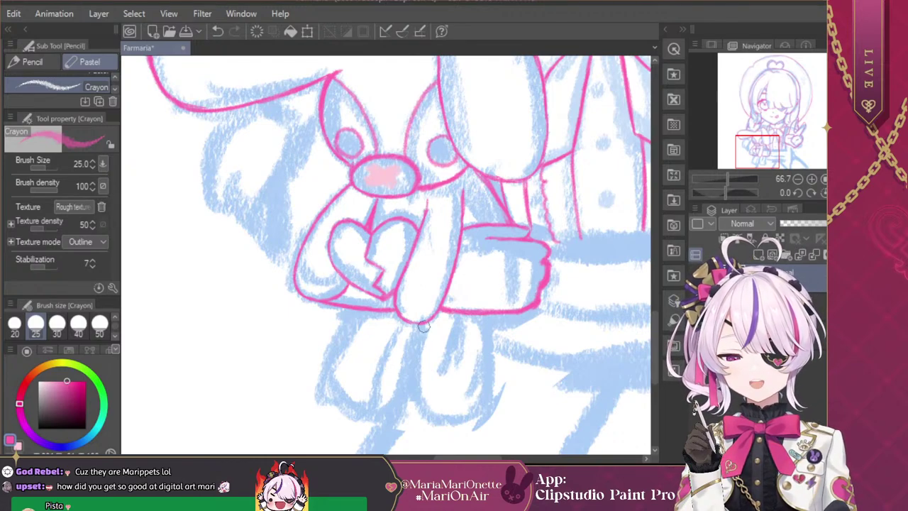
{"action": "mouse_move", "coordinate": [423, 325]}
{"action": "left_mouse_down"}
{"action": "mouse_move", "coordinate": [411, 390]}
{"action": "mouse_move", "coordinate": [412, 377]}
{"action": "mouse_move", "coordinate": [431, 423]}
{"action": "left_mouse_up"}
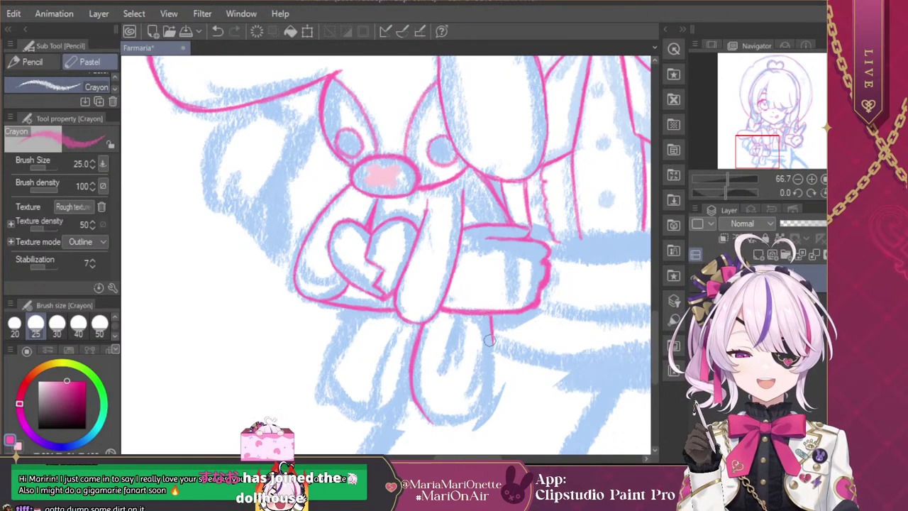
{"action": "left_click_drag", "start_coordinate": [489, 317], "coordinate": [484, 409]}
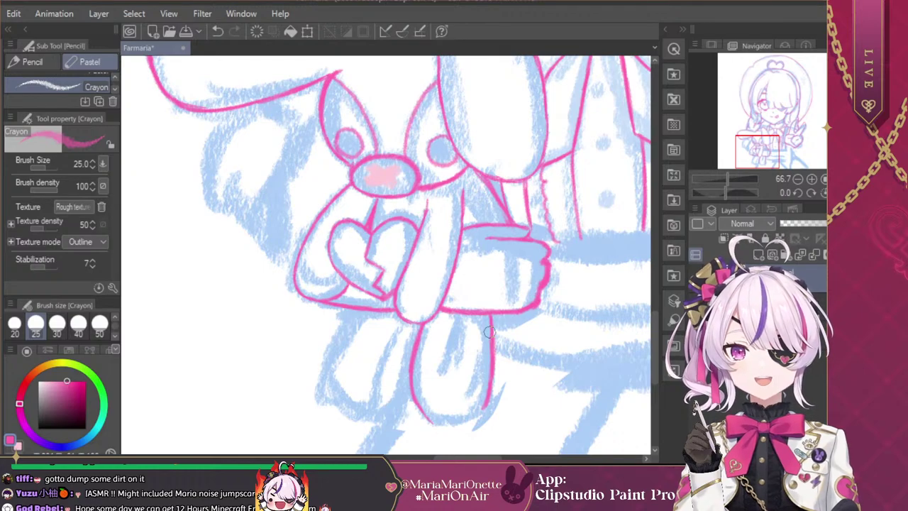
Step: Ink the rounded foot of that leg, redoing the curve until both sides join smoothly
{"action": "mouse_move", "coordinate": [482, 403]}
{"action": "left_mouse_down"}
{"action": "mouse_move", "coordinate": [468, 420]}
{"action": "mouse_move", "coordinate": [429, 424]}
{"action": "mouse_move", "coordinate": [470, 417]}
{"action": "mouse_move", "coordinate": [482, 381]}
{"action": "left_mouse_up"}
{"action": "key", "text": "ctrl+z"}
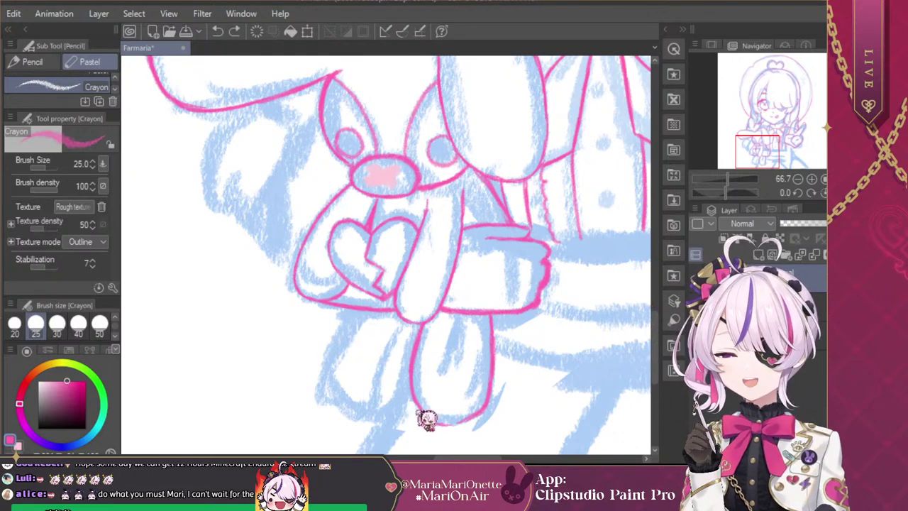
{"action": "key", "text": "ctrl+z"}
{"action": "left_click_drag", "start_coordinate": [414, 408], "coordinate": [446, 425]}
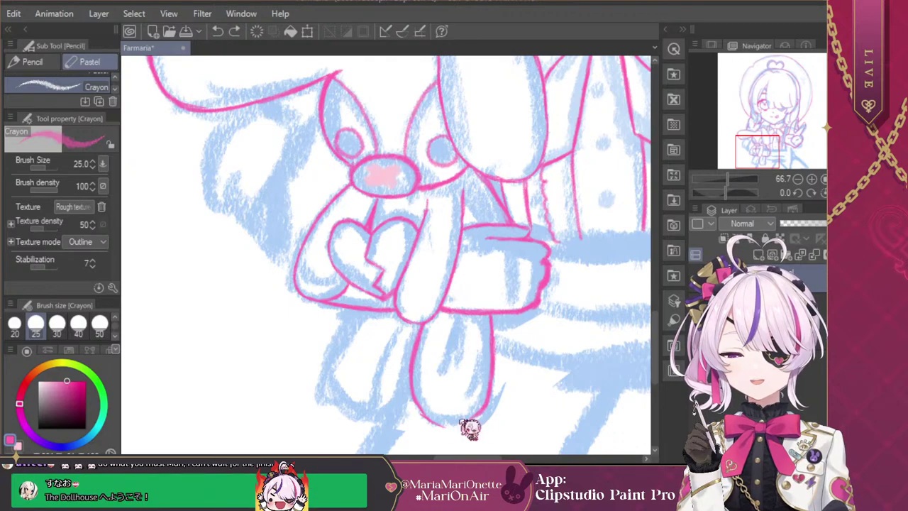
{"action": "key", "text": "ctrl+z"}
{"action": "mouse_move", "coordinate": [425, 415]}
{"action": "left_mouse_down"}
{"action": "mouse_move", "coordinate": [455, 422]}
{"action": "mouse_move", "coordinate": [472, 415]}
{"action": "left_mouse_up"}
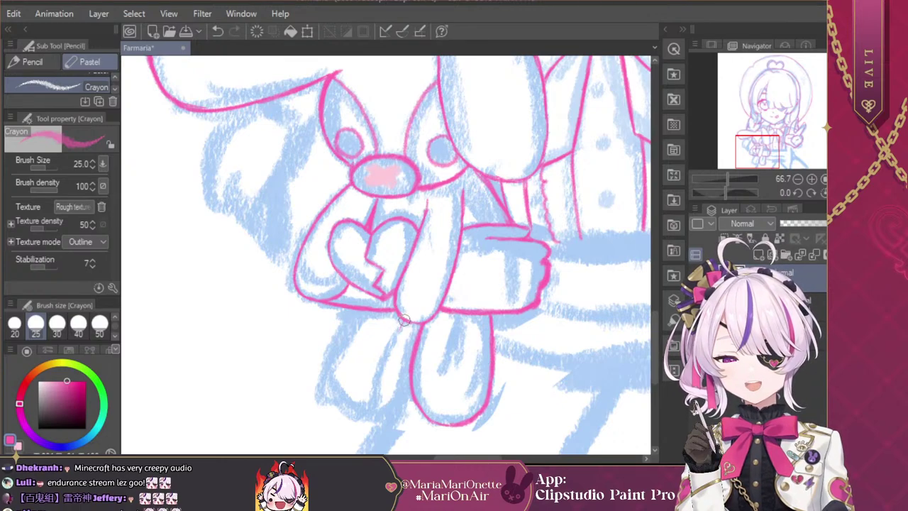
Step: Ink the inner line and the outer edge of the bunny's other leg below the broken heart, redoing the outer stroke
{"action": "mouse_move", "coordinate": [381, 366]}
{"action": "left_mouse_down"}
{"action": "mouse_move", "coordinate": [397, 332]}
{"action": "mouse_move", "coordinate": [380, 403]}
{"action": "left_mouse_up"}
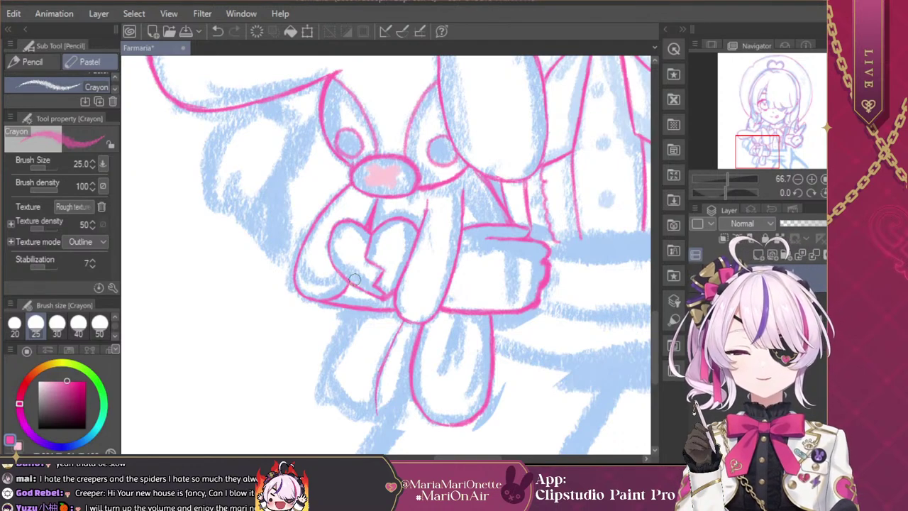
{"action": "mouse_move", "coordinate": [357, 312]}
{"action": "left_mouse_down"}
{"action": "mouse_move", "coordinate": [336, 345]}
{"action": "mouse_move", "coordinate": [357, 314]}
{"action": "mouse_move", "coordinate": [328, 363]}
{"action": "left_mouse_up"}
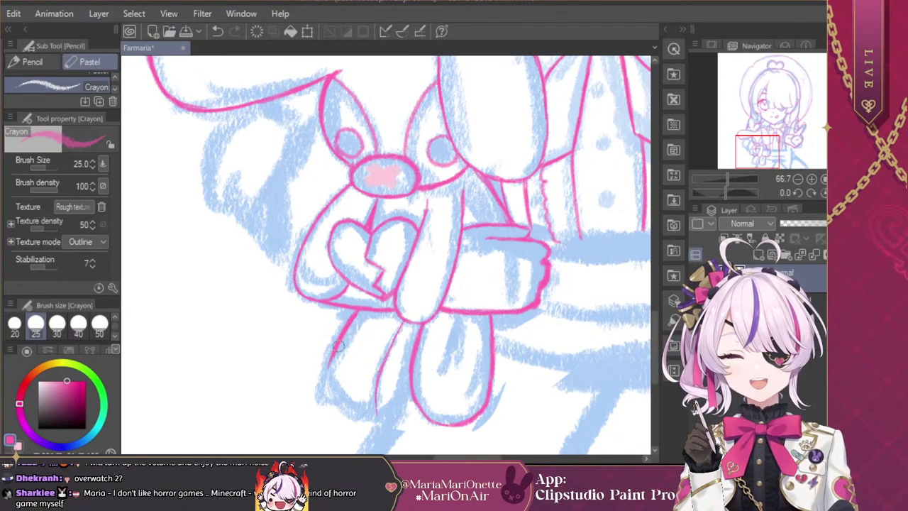
{"action": "key", "text": "ctrl+z"}
{"action": "key", "text": "ctrl+z"}
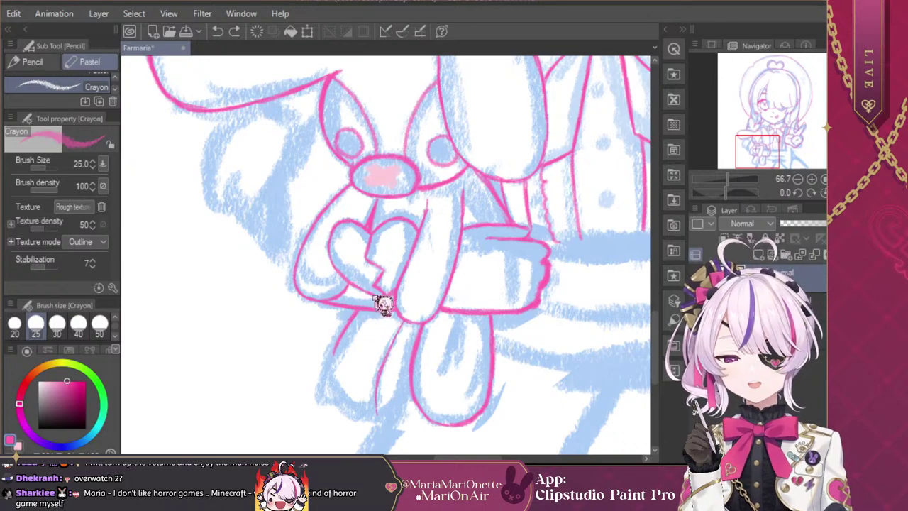
{"action": "left_click_drag", "start_coordinate": [358, 312], "coordinate": [337, 346]}
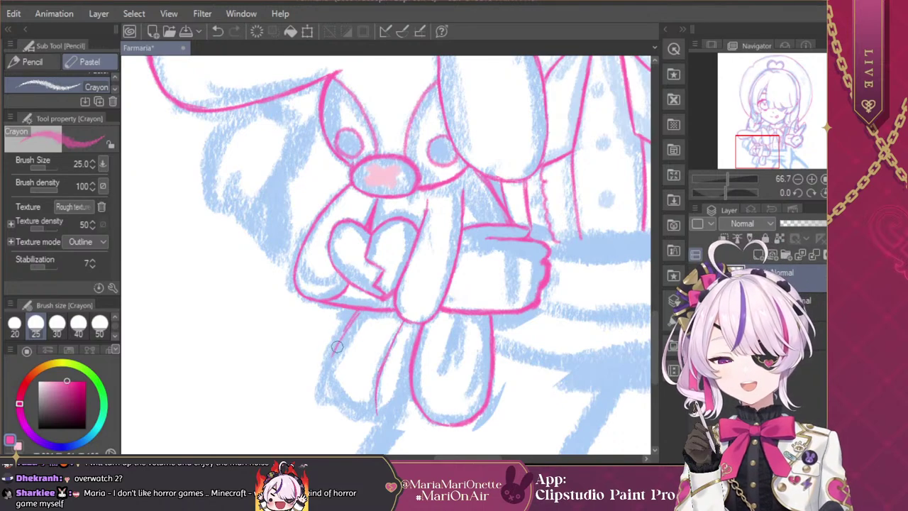
{"action": "key", "text": "ctrl+z"}
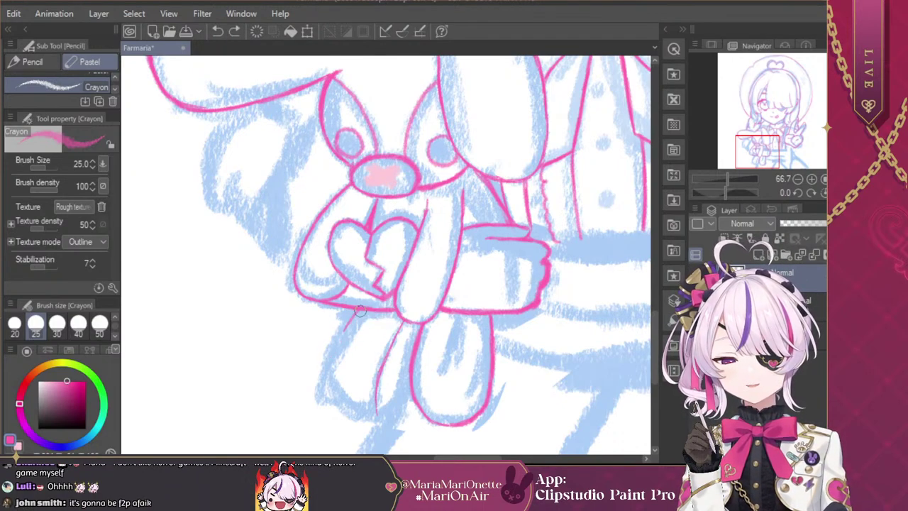
{"action": "mouse_move", "coordinate": [358, 313]}
{"action": "left_mouse_down"}
{"action": "mouse_move", "coordinate": [329, 369]}
{"action": "mouse_move", "coordinate": [330, 390]}
{"action": "mouse_move", "coordinate": [348, 406]}
{"action": "left_mouse_up"}
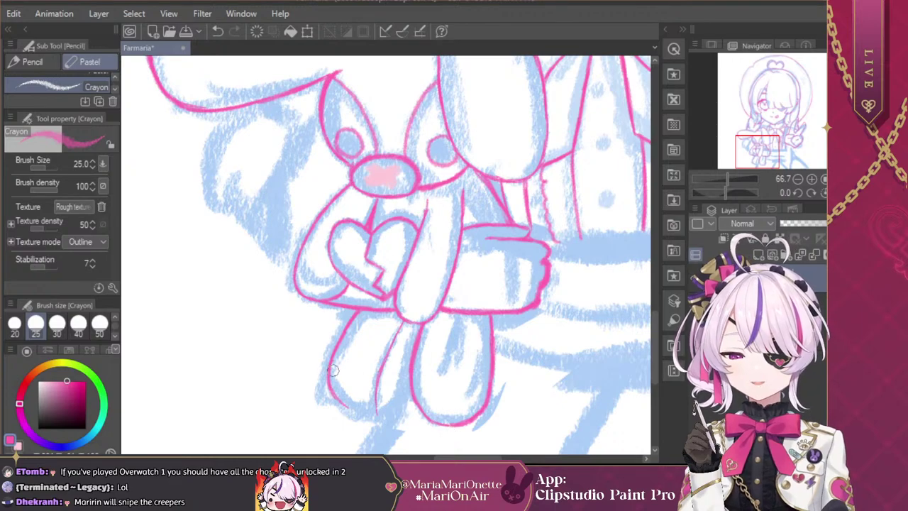
Step: Ink the rounded foot of the second leg up to the first leg and erase the stray line ends at its bottom
{"action": "left_click_drag", "start_coordinate": [331, 387], "coordinate": [383, 412]}
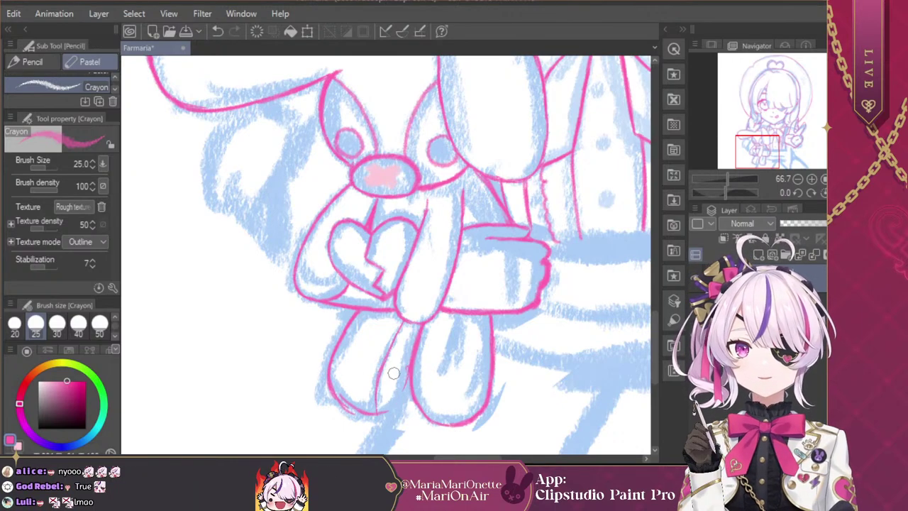
{"action": "key", "text": "ctrl+z"}
{"action": "key", "text": "ctrl+z"}
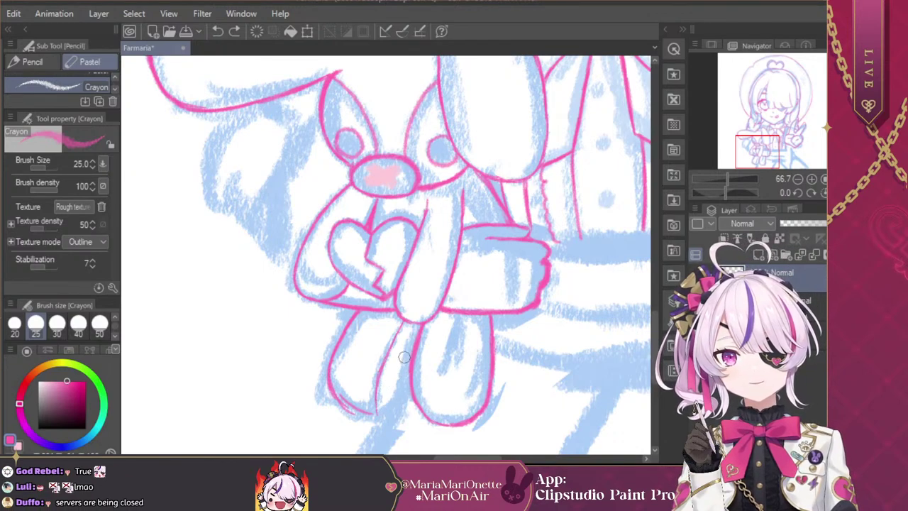
{"action": "mouse_move", "coordinate": [408, 376]}
{"action": "left_mouse_down"}
{"action": "mouse_move", "coordinate": [383, 412]}
{"action": "mouse_move", "coordinate": [366, 414]}
{"action": "left_mouse_up"}
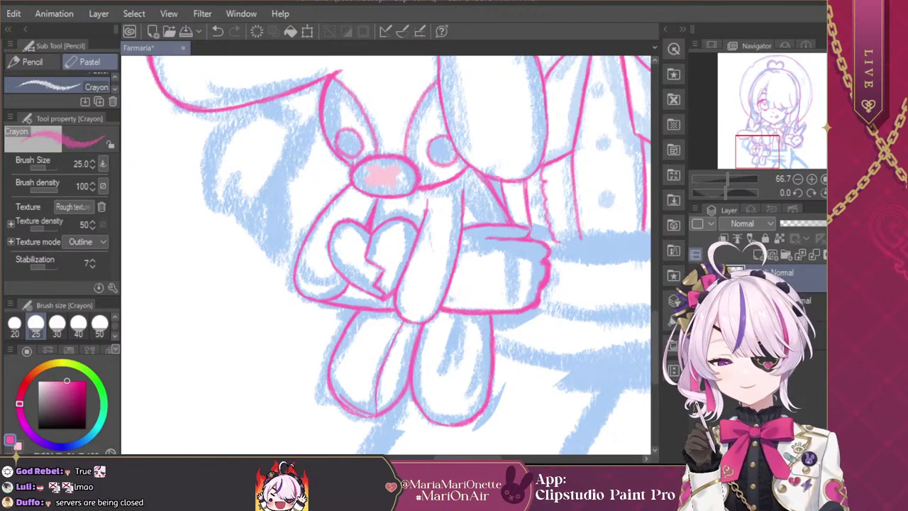
{"action": "key", "text": "c"}
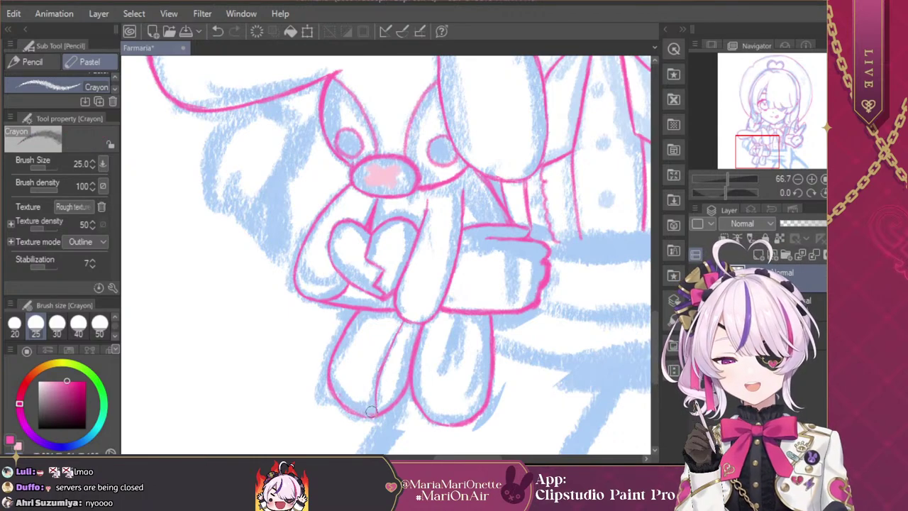
{"action": "key", "text": "c"}
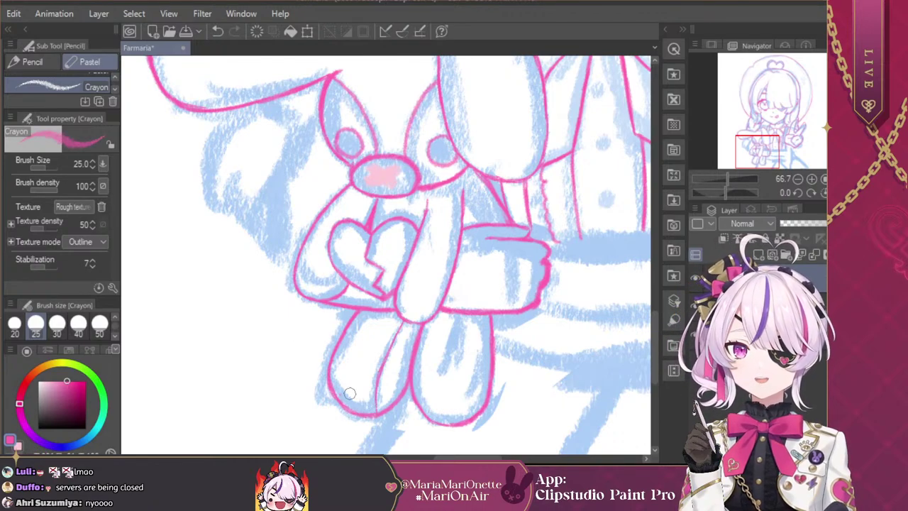
Step: Thin out the inner line of the bunny's leg by partly erasing along its length
{"action": "key", "text": "c"}
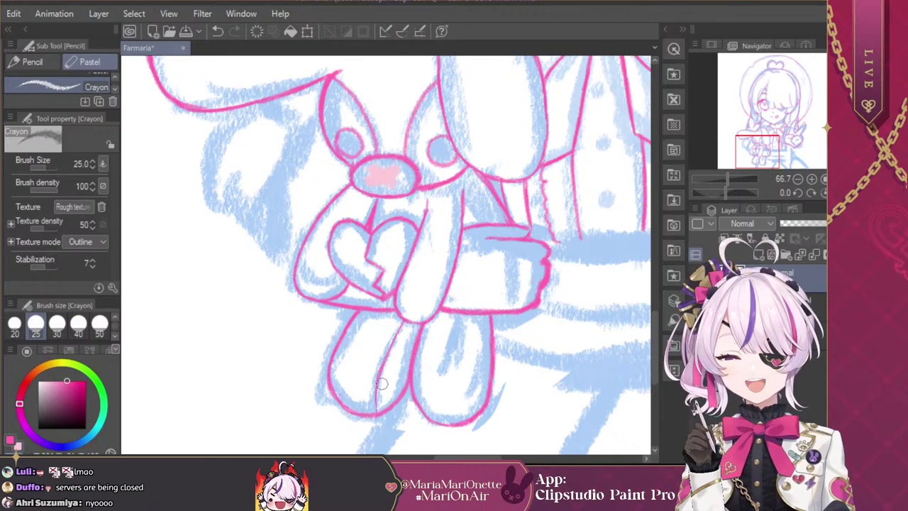
{"action": "left_click_drag", "start_coordinate": [382, 384], "coordinate": [371, 393]}
{"action": "left_click_drag", "start_coordinate": [388, 360], "coordinate": [379, 377]}
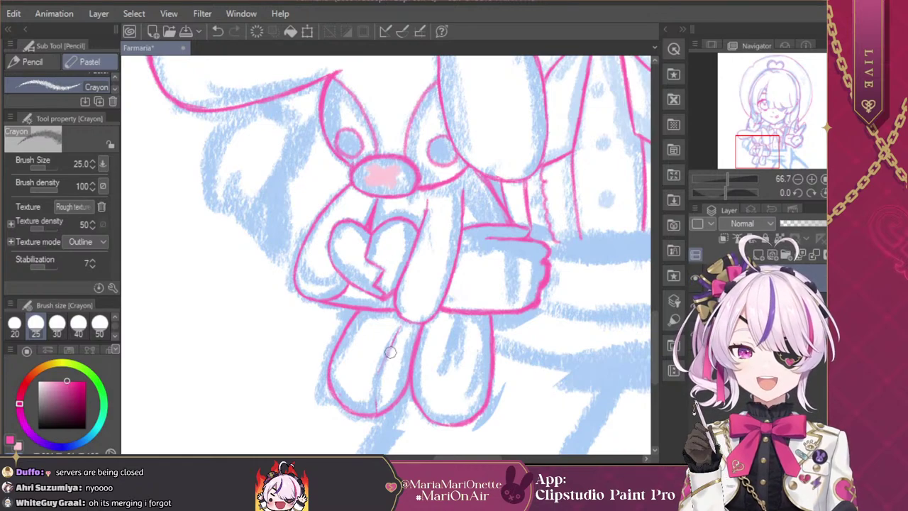
{"action": "key", "text": "c"}
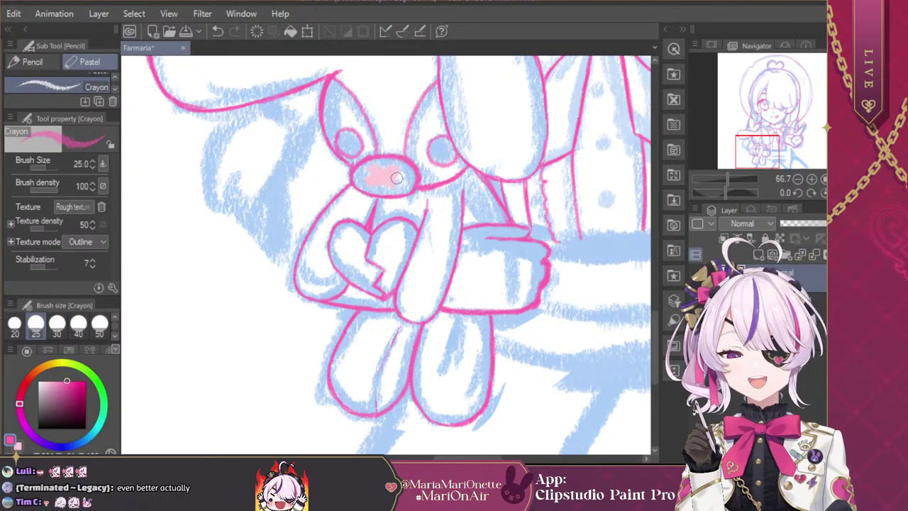
Step: Ink the girl's shoulder curve behind the bunny's drooping ear and join it to the bunny's head, checking the drawing mirrored
{"action": "left_click_drag", "start_coordinate": [767, 150], "coordinate": [778, 128]}
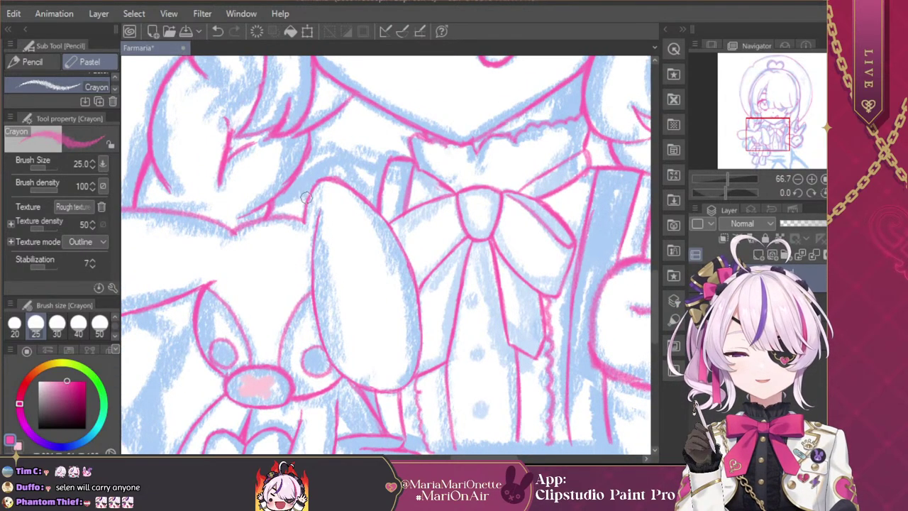
{"action": "left_click_drag", "start_coordinate": [313, 190], "coordinate": [331, 156]}
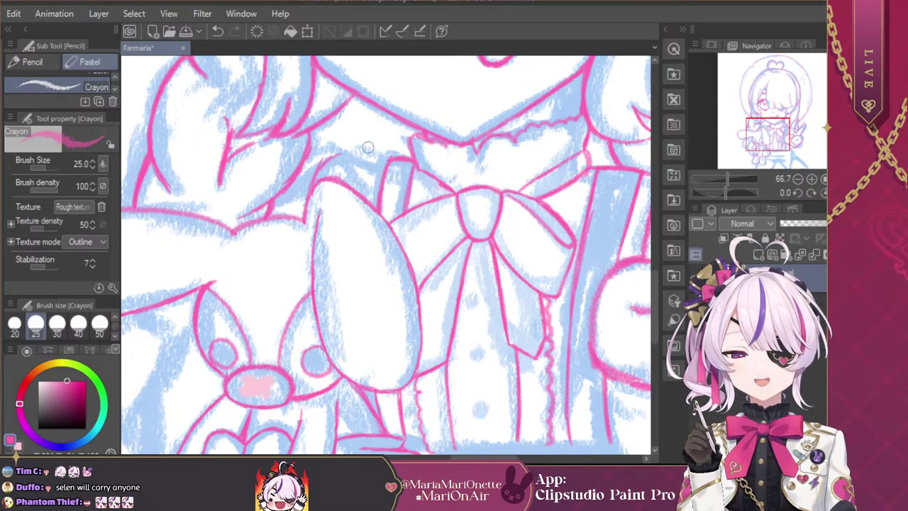
{"action": "key", "text": "h"}
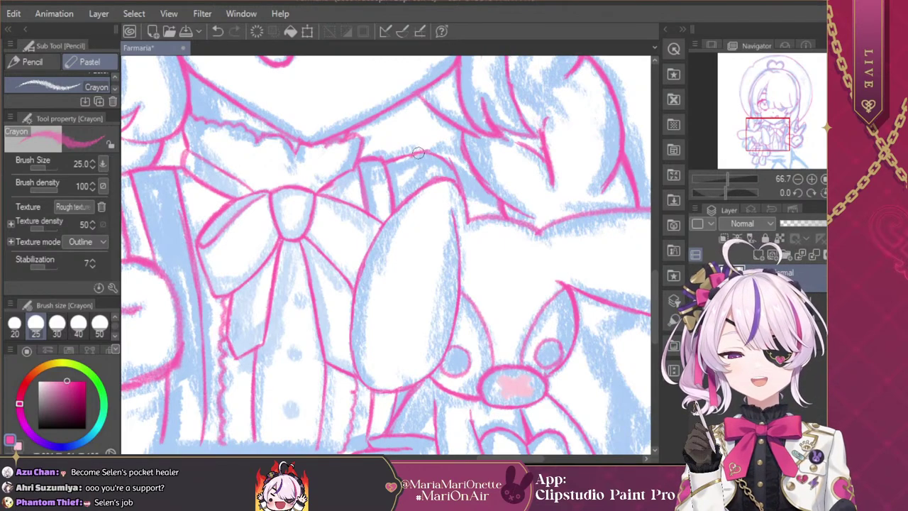
{"action": "key", "text": "ctrl+z"}
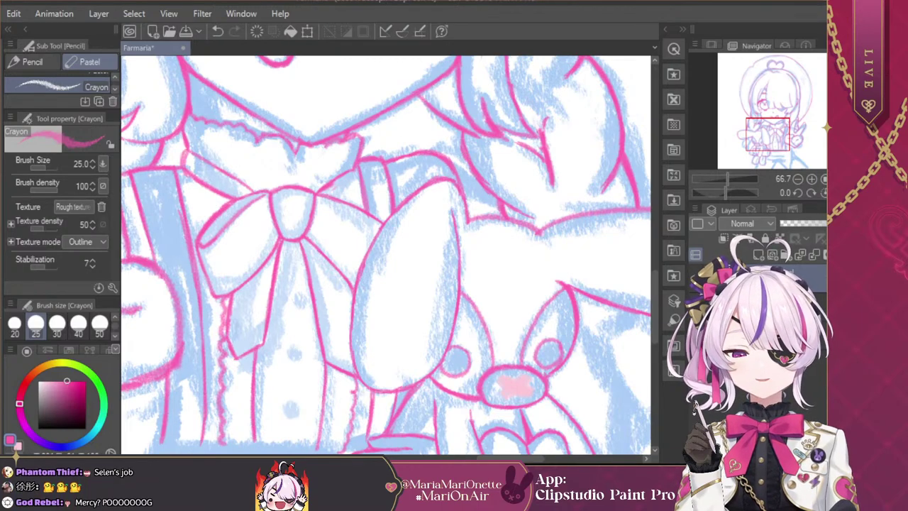
{"action": "left_click", "coordinate": [833, 193]}
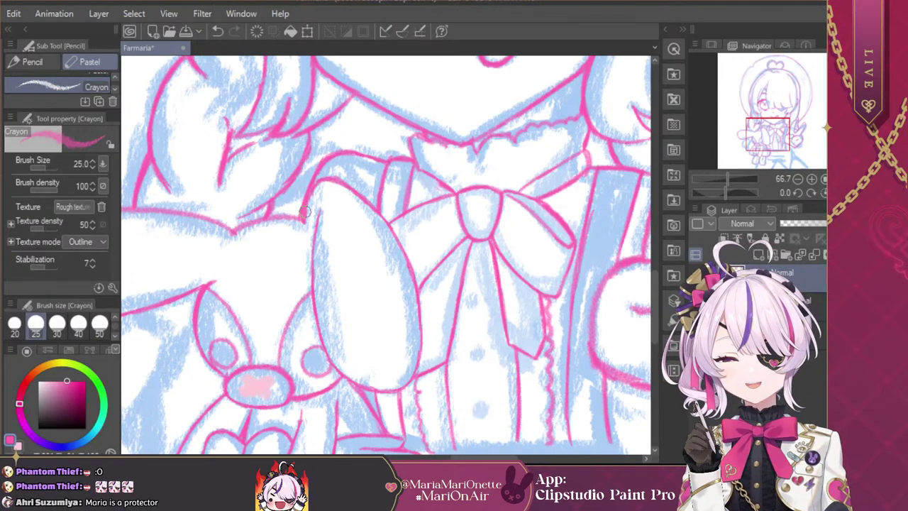
{"action": "left_click_drag", "start_coordinate": [304, 212], "coordinate": [507, 160]}
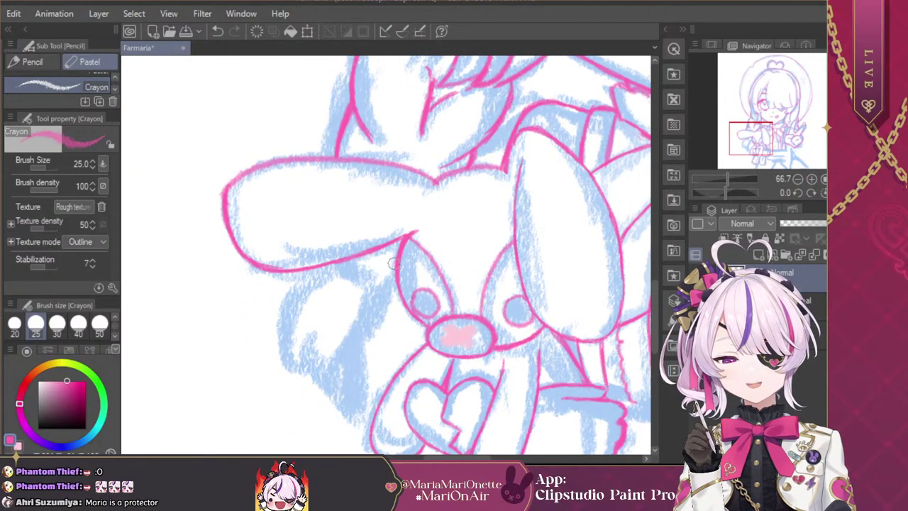
Step: Ink the small band tying the girl's braid just beneath the bunny's outstretched ear
{"action": "left_click_drag", "start_coordinate": [395, 275], "coordinate": [382, 282]}
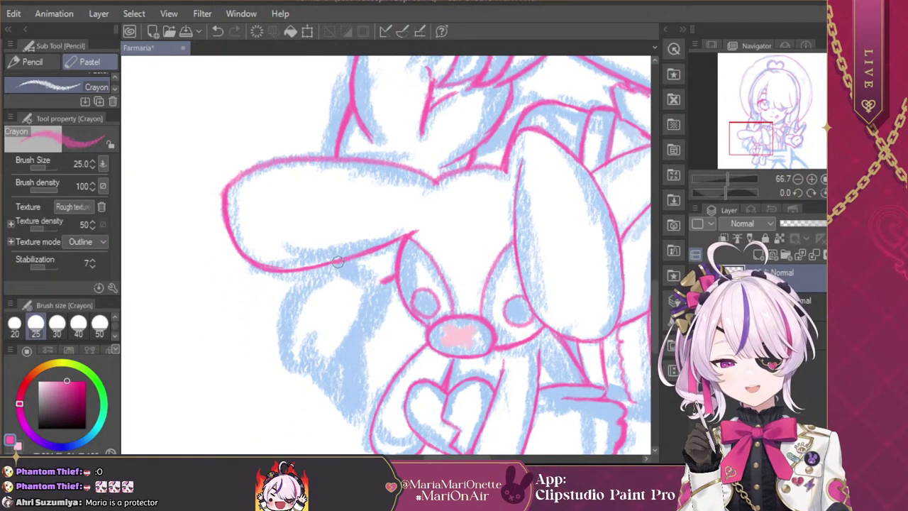
{"action": "left_click_drag", "start_coordinate": [329, 267], "coordinate": [357, 280]}
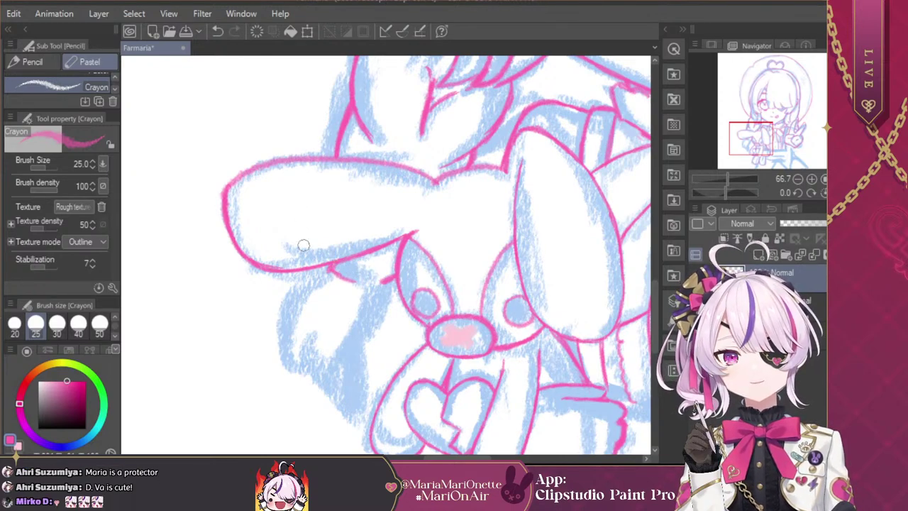
{"action": "mouse_move", "coordinate": [329, 269]}
{"action": "left_mouse_down"}
{"action": "mouse_move", "coordinate": [373, 288]}
{"action": "mouse_move", "coordinate": [375, 274]}
{"action": "mouse_move", "coordinate": [347, 260]}
{"action": "mouse_move", "coordinate": [384, 281]}
{"action": "mouse_move", "coordinate": [374, 274]}
{"action": "mouse_move", "coordinate": [381, 283]}
{"action": "mouse_move", "coordinate": [371, 287]}
{"action": "mouse_move", "coordinate": [332, 263]}
{"action": "mouse_move", "coordinate": [381, 287]}
{"action": "mouse_move", "coordinate": [353, 271]}
{"action": "mouse_move", "coordinate": [378, 283]}
{"action": "left_mouse_up"}
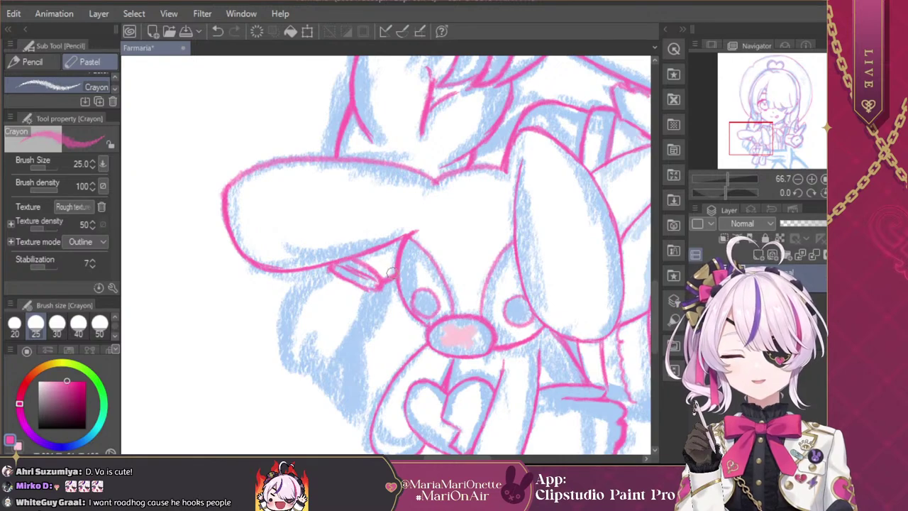
{"action": "key", "text": "ctrl+z"}
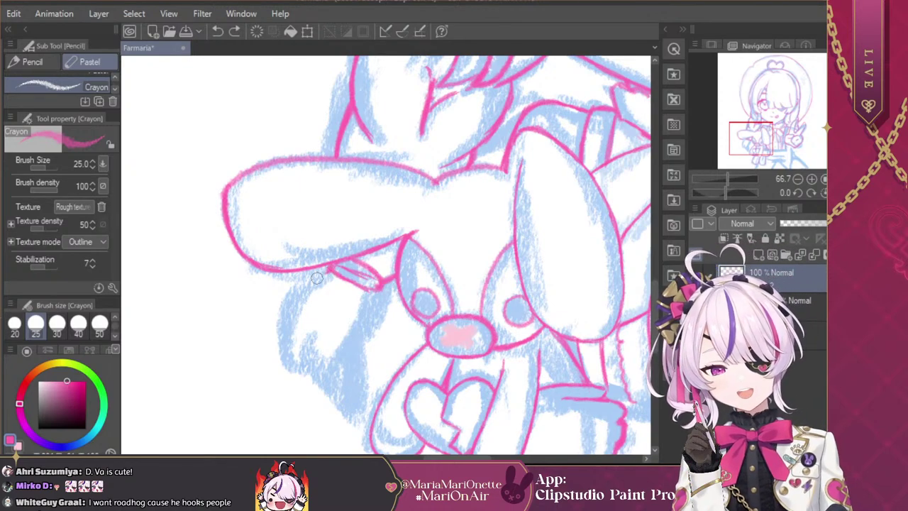
Step: Ink the outer curve of the braid's tuft below the band and the pointed strands at its tip, redoing strokes as needed
{"action": "mouse_move", "coordinate": [332, 269]}
{"action": "left_mouse_down"}
{"action": "mouse_move", "coordinate": [303, 298]}
{"action": "mouse_move", "coordinate": [305, 289]}
{"action": "mouse_move", "coordinate": [287, 321]}
{"action": "left_mouse_up"}
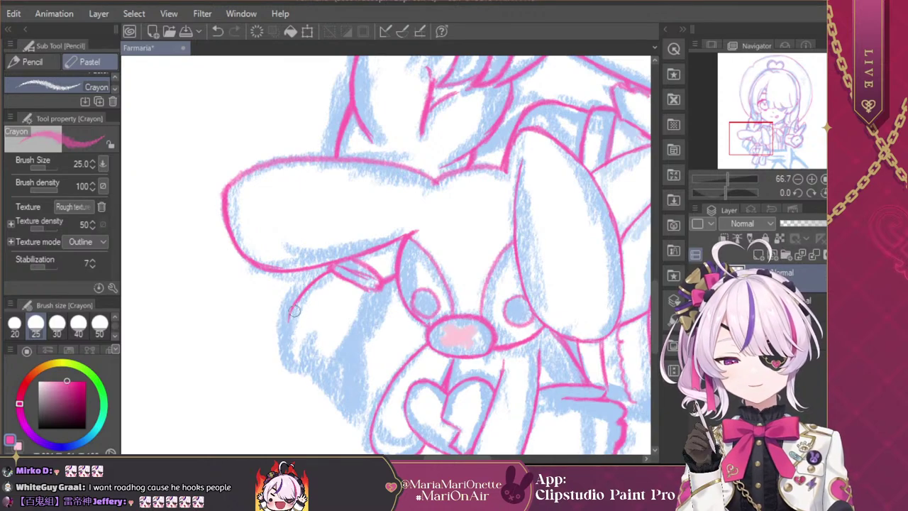
{"action": "mouse_move", "coordinate": [288, 335]}
{"action": "left_mouse_down"}
{"action": "mouse_move", "coordinate": [298, 368]}
{"action": "mouse_move", "coordinate": [290, 352]}
{"action": "mouse_move", "coordinate": [316, 381]}
{"action": "left_mouse_up"}
{"action": "key", "text": "ctrl+z"}
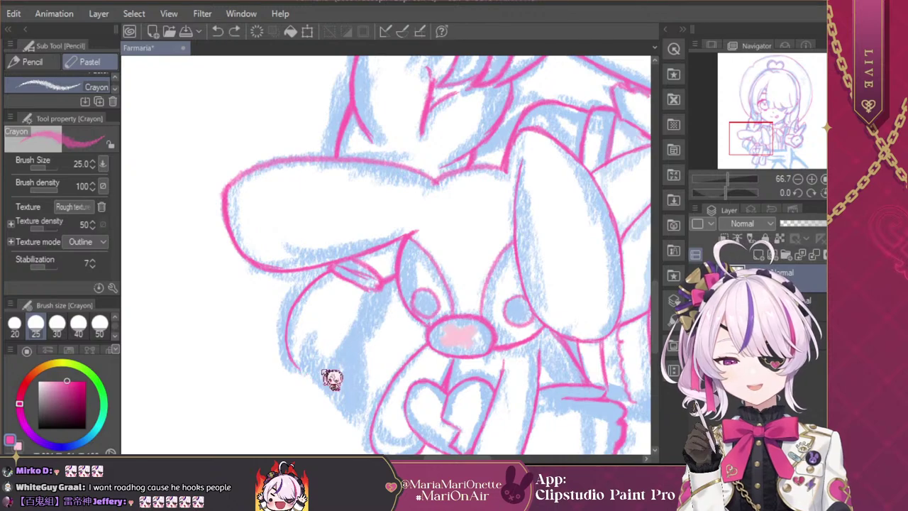
{"action": "left_click_drag", "start_coordinate": [305, 336], "coordinate": [308, 378]}
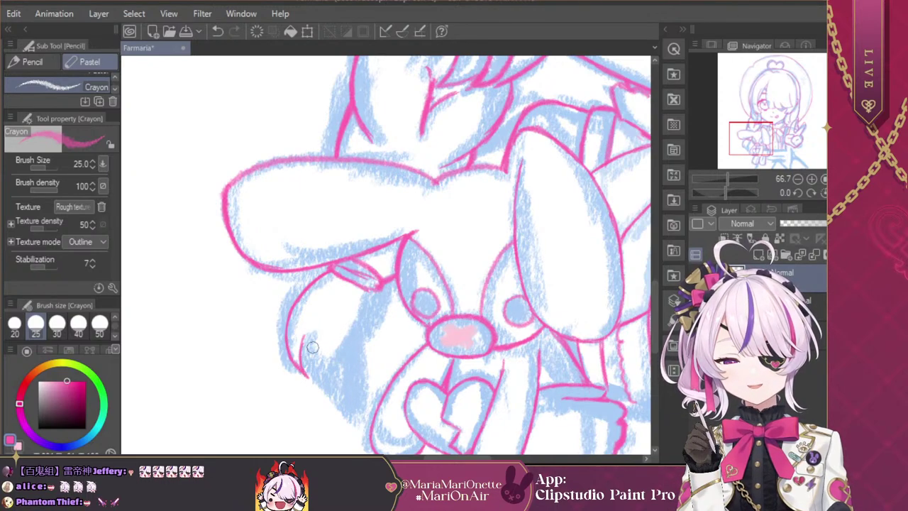
{"action": "mouse_move", "coordinate": [303, 342]}
{"action": "left_mouse_down"}
{"action": "mouse_move", "coordinate": [306, 366]}
{"action": "mouse_move", "coordinate": [307, 356]}
{"action": "mouse_move", "coordinate": [344, 391]}
{"action": "left_mouse_up"}
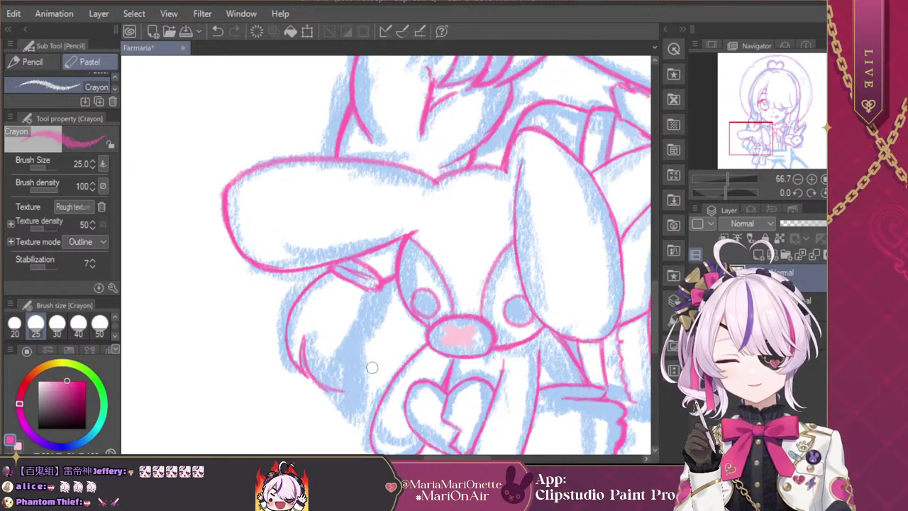
Step: Ink the inner side of the braid's tuft down to its pointed tip, redoing the lower stroke
{"action": "mouse_move", "coordinate": [377, 288]}
{"action": "left_mouse_down"}
{"action": "mouse_move", "coordinate": [379, 305]}
{"action": "mouse_move", "coordinate": [362, 334]}
{"action": "left_mouse_up"}
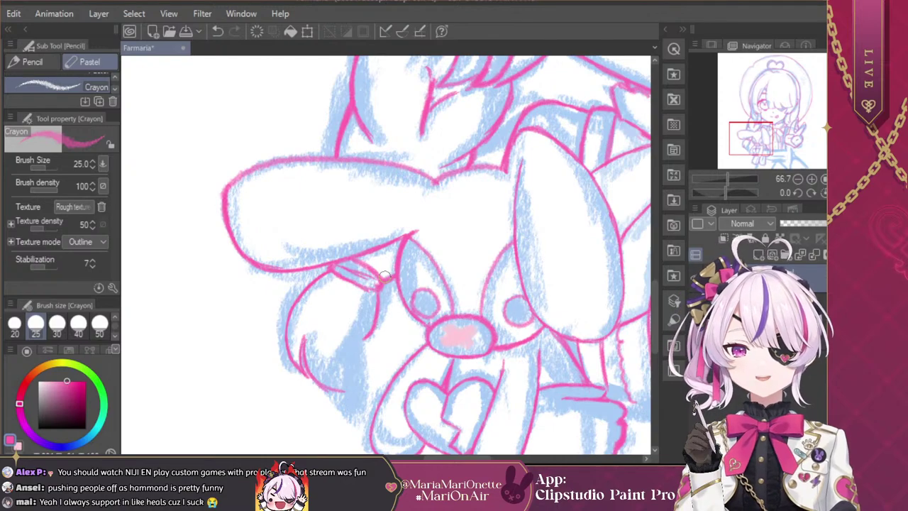
{"action": "mouse_move", "coordinate": [363, 329]}
{"action": "left_mouse_down"}
{"action": "mouse_move", "coordinate": [366, 376]}
{"action": "mouse_move", "coordinate": [364, 315]}
{"action": "mouse_move", "coordinate": [362, 389]}
{"action": "mouse_move", "coordinate": [365, 382]}
{"action": "mouse_move", "coordinate": [340, 400]}
{"action": "mouse_move", "coordinate": [354, 400]}
{"action": "mouse_move", "coordinate": [343, 408]}
{"action": "mouse_move", "coordinate": [351, 386]}
{"action": "left_mouse_up"}
{"action": "key", "text": "ctrl+z"}
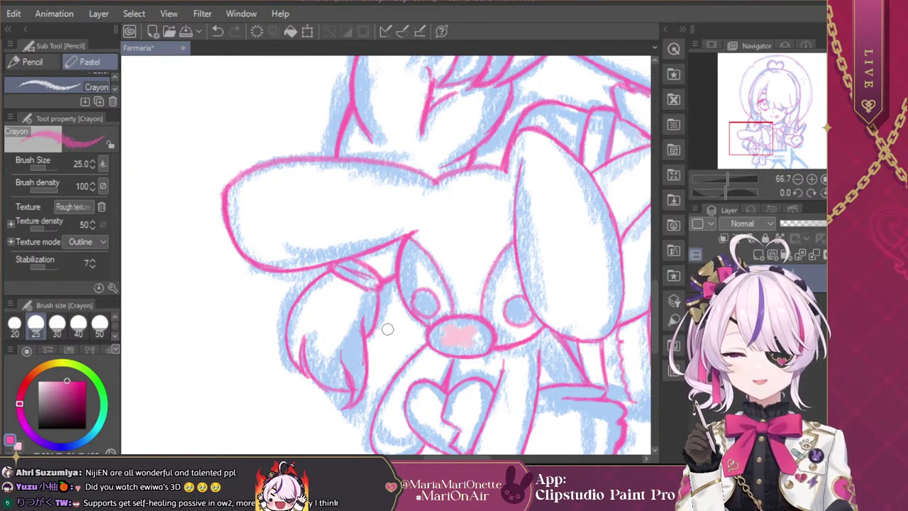
{"action": "key", "text": "ctrl+z"}
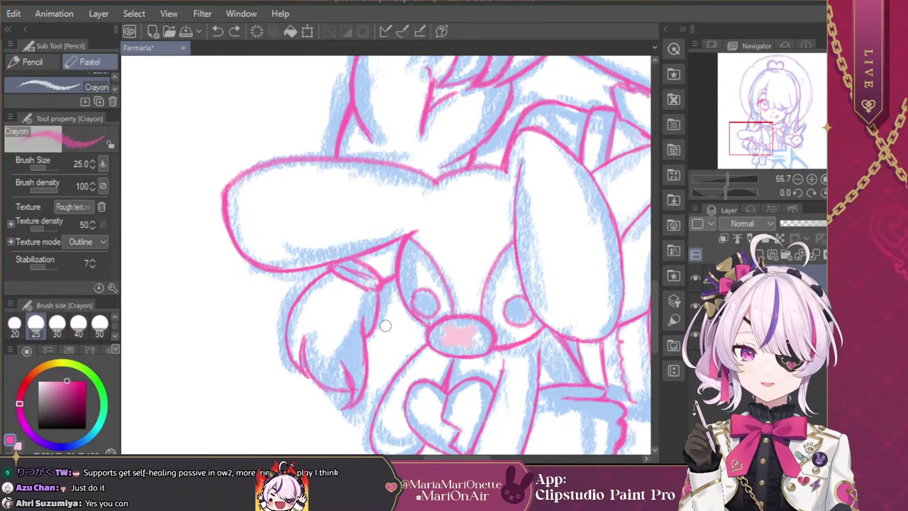
Step: Ink the outer line of the girl's leg from the bunny's foot down to the canvas's lower edge
{"action": "mouse_move", "coordinate": [760, 136]}
{"action": "left_mouse_down"}
{"action": "mouse_move", "coordinate": [772, 156]}
{"action": "mouse_move", "coordinate": [766, 152]}
{"action": "left_mouse_up"}
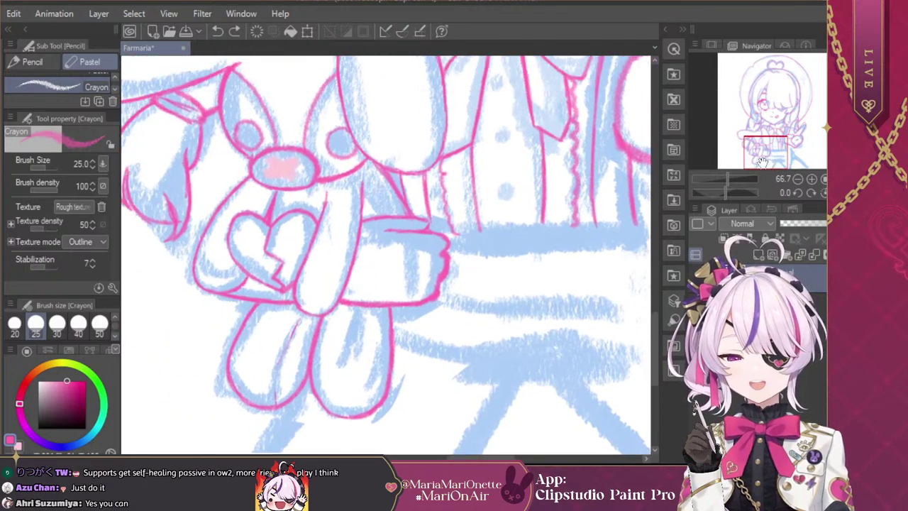
{"action": "left_click", "coordinate": [797, 179]}
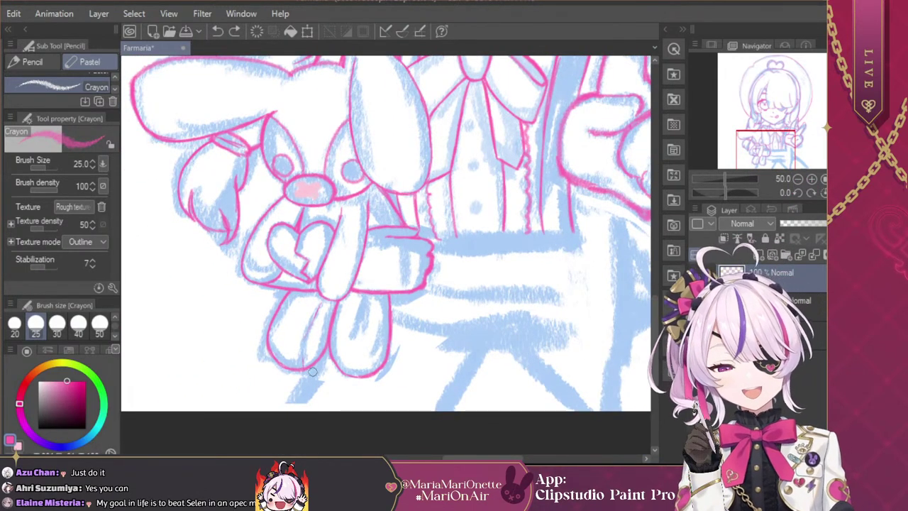
{"action": "left_click_drag", "start_coordinate": [300, 383], "coordinate": [290, 408]}
{"action": "left_click_drag", "start_coordinate": [311, 364], "coordinate": [288, 410]}
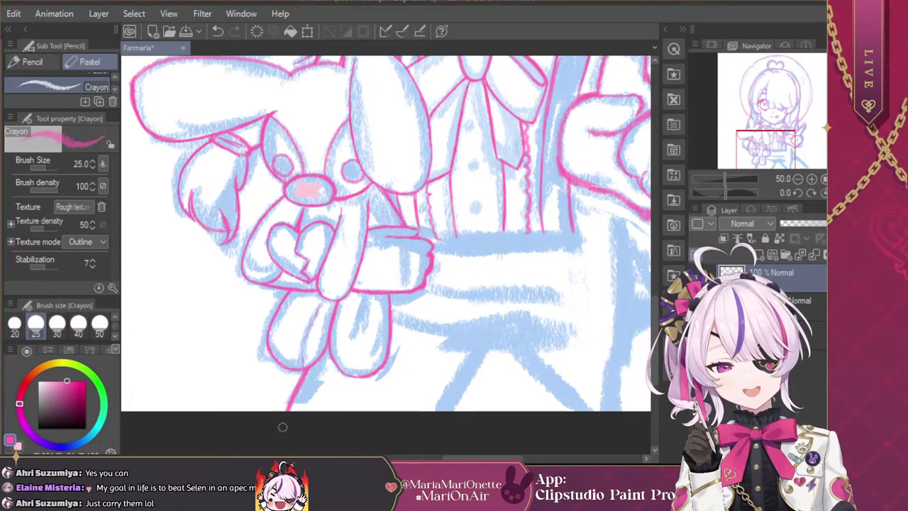
Step: Ink the short edge below the peace-sign hand and the side line running down from it to the hip
{"action": "left_click_drag", "start_coordinate": [769, 161], "coordinate": [788, 154]}
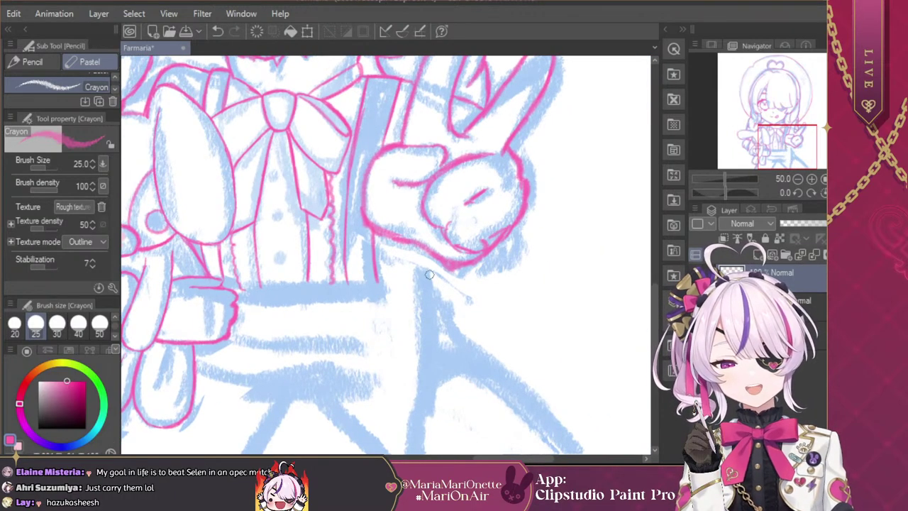
{"action": "left_click_drag", "start_coordinate": [385, 279], "coordinate": [423, 267]}
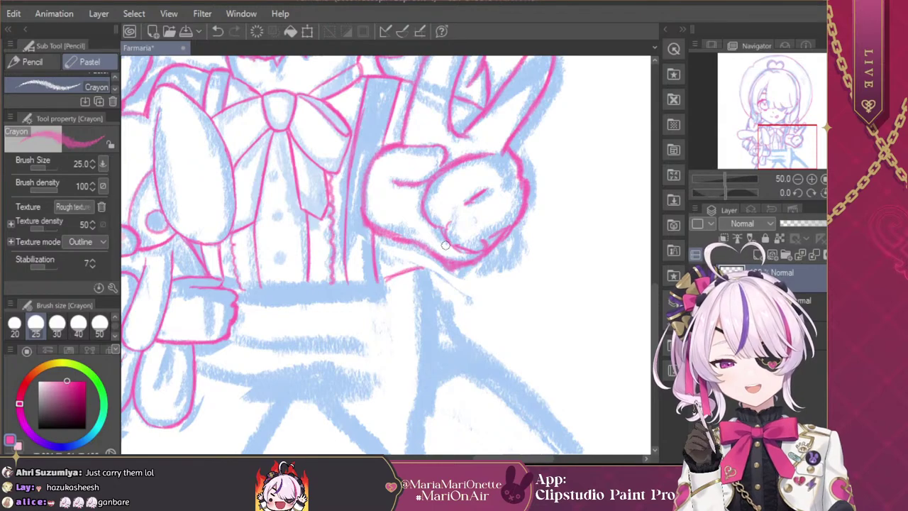
{"action": "left_click", "coordinate": [798, 180]}
{"action": "left_click", "coordinate": [798, 179]}
{"action": "left_click_drag", "start_coordinate": [791, 125], "coordinate": [780, 110]}
{"action": "key", "text": "ctrl+z"}
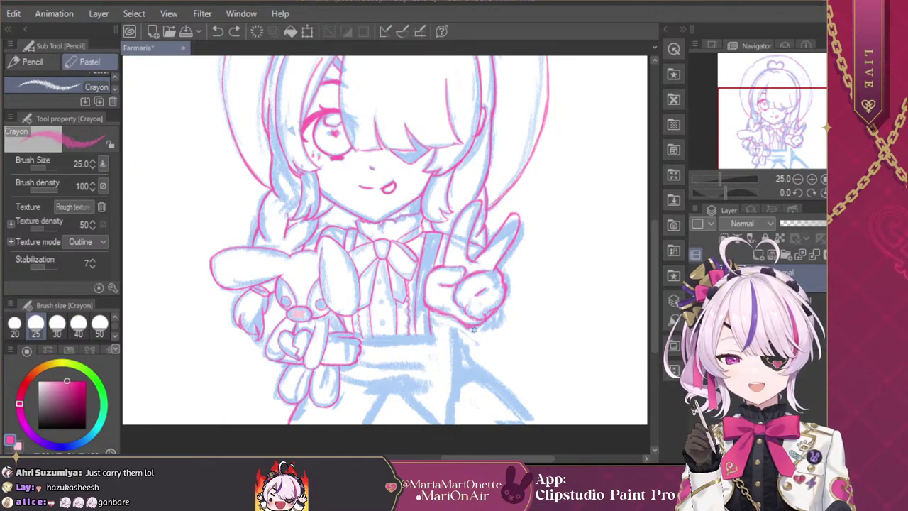
{"action": "left_click_drag", "start_coordinate": [447, 316], "coordinate": [445, 332]}
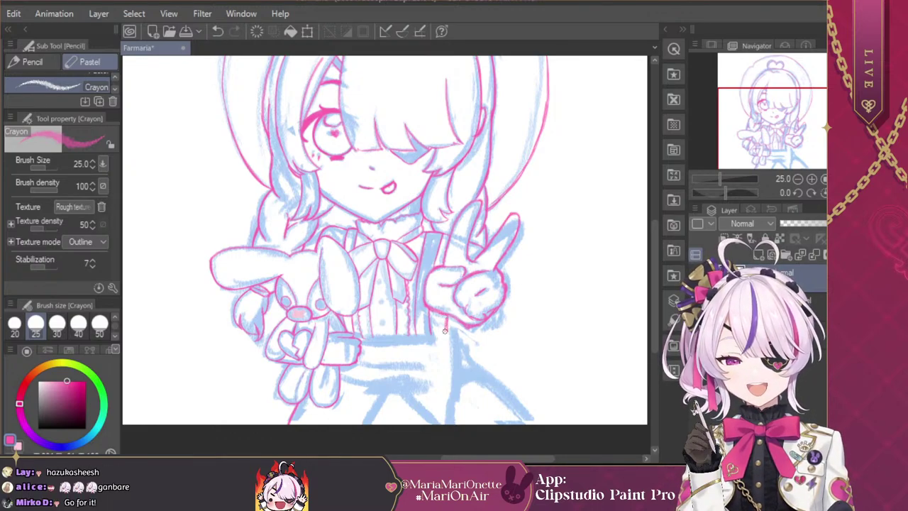
{"action": "mouse_move", "coordinate": [448, 325]}
{"action": "left_mouse_down"}
{"action": "mouse_move", "coordinate": [432, 333]}
{"action": "mouse_move", "coordinate": [454, 346]}
{"action": "mouse_move", "coordinate": [451, 336]}
{"action": "mouse_move", "coordinate": [448, 362]}
{"action": "mouse_move", "coordinate": [493, 399]}
{"action": "left_mouse_up"}
{"action": "key", "text": "ctrl+z"}
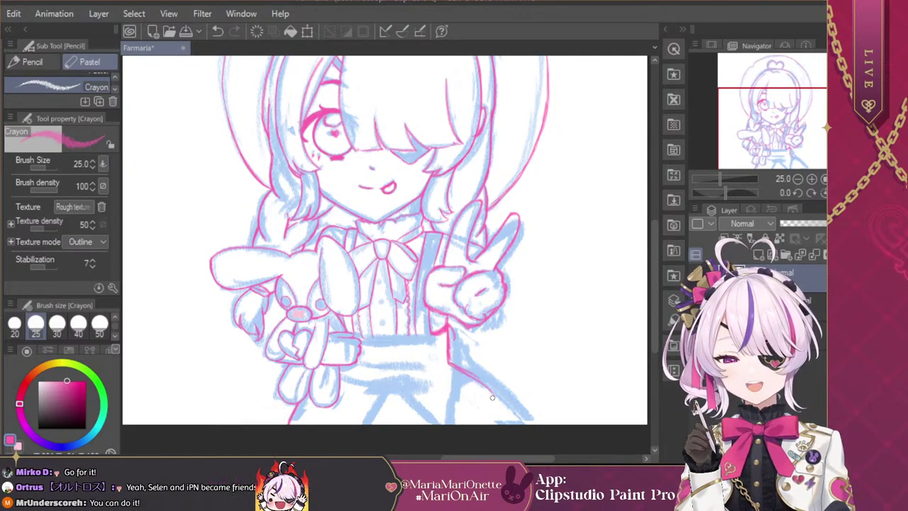
Step: Ink the outer diagonal line from the hip to the canvas's lower edge, redoing it until it runs as one smooth stroke
{"action": "left_click_drag", "start_coordinate": [463, 370], "coordinate": [517, 415]}
{"action": "left_click_drag", "start_coordinate": [483, 386], "coordinate": [530, 422]}
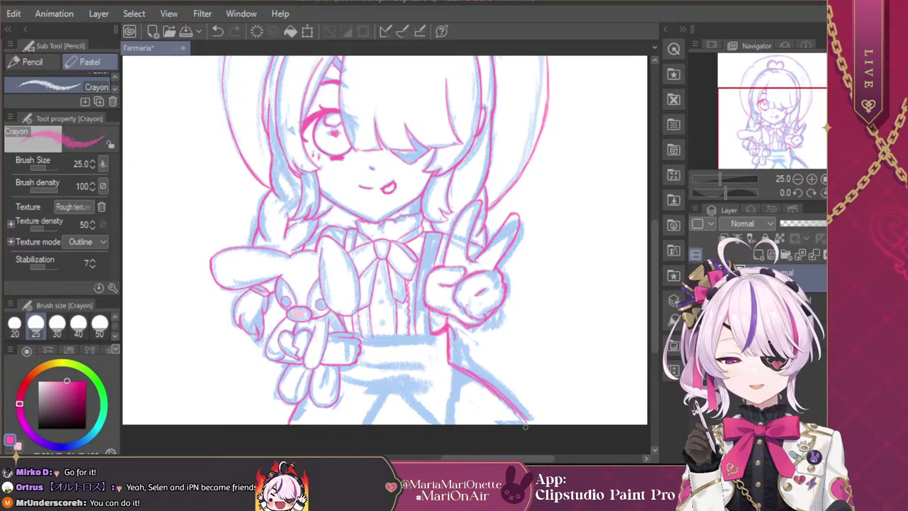
{"action": "key", "text": "ctrl+z"}
{"action": "key", "text": "ctrl+z"}
{"action": "left_click", "coordinate": [99, 323]}
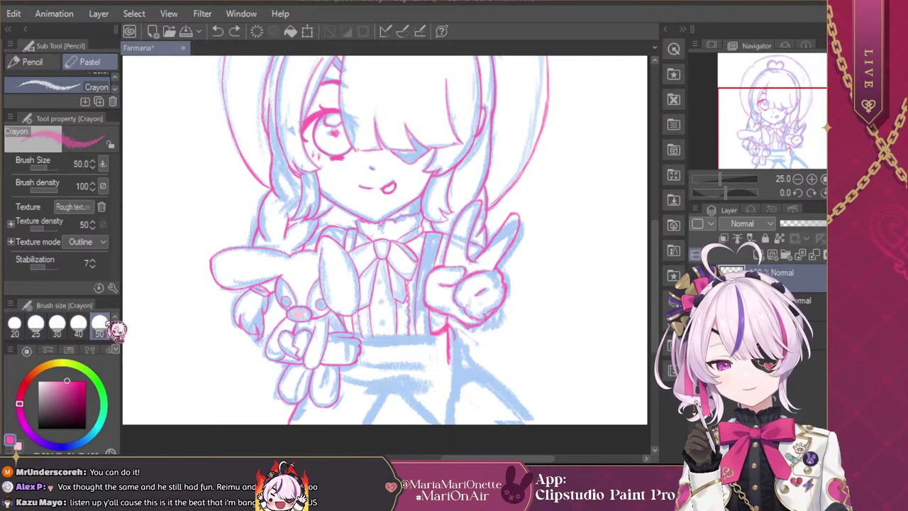
{"action": "left_click_drag", "start_coordinate": [449, 359], "coordinate": [533, 426]}
{"action": "left_click", "coordinate": [35, 323]}
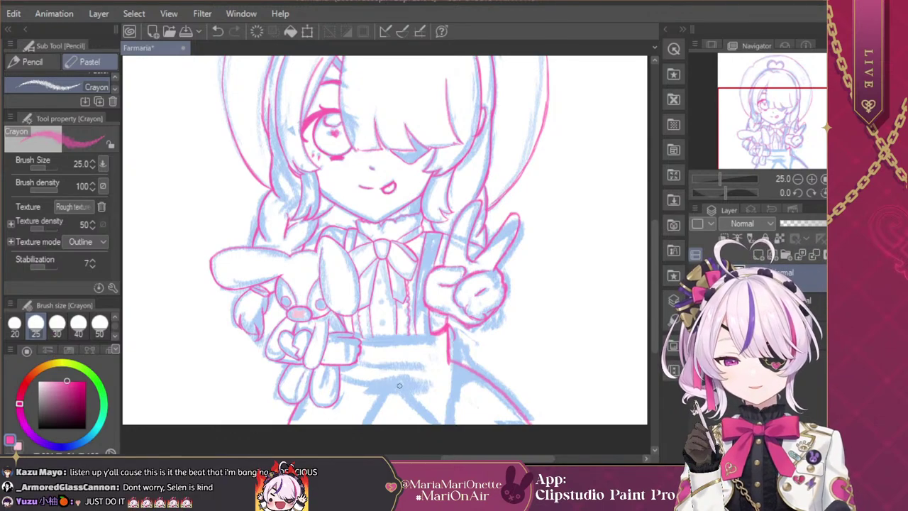
Step: Ink the diagonal inner leg line from the crotch to the canvas's lower edge, redoing it once
{"action": "left_click_drag", "start_coordinate": [400, 386], "coordinate": [439, 423]}
{"action": "key", "text": "ctrl+z"}
{"action": "left_click_drag", "start_coordinate": [400, 387], "coordinate": [440, 425]}
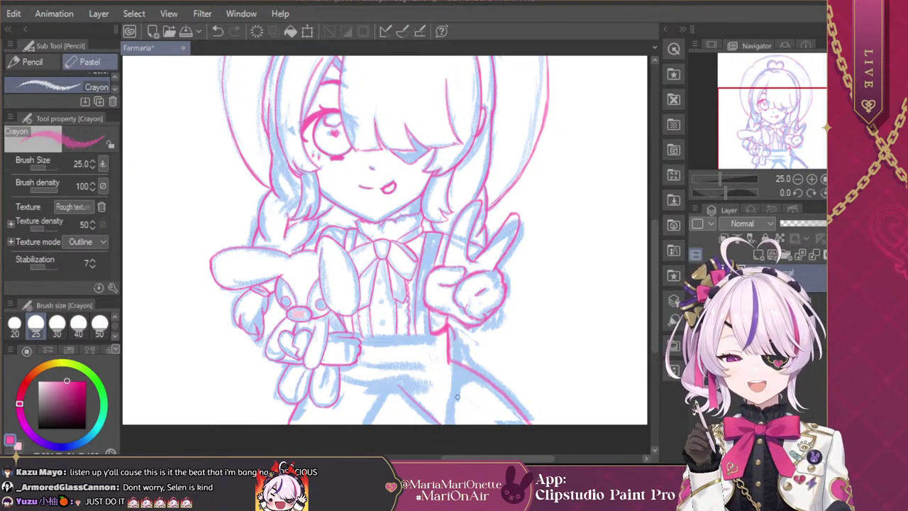
Step: Ink the vertical leg line below the hip, redoing it once, and the short inner diagonal branching from its upper end
{"action": "left_click_drag", "start_coordinate": [456, 368], "coordinate": [454, 434]}
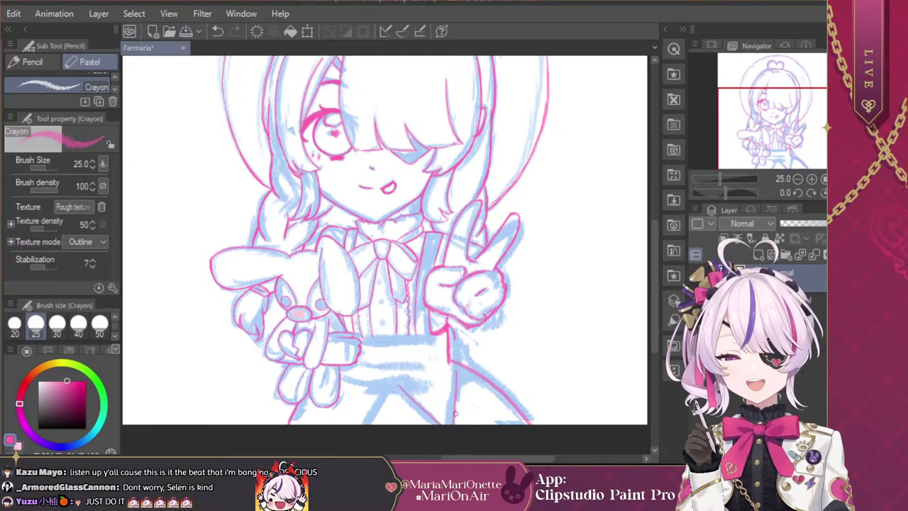
{"action": "key", "text": "ctrl+z"}
{"action": "left_click_drag", "start_coordinate": [456, 368], "coordinate": [452, 434]}
{"action": "left_click_drag", "start_coordinate": [457, 368], "coordinate": [485, 378]}
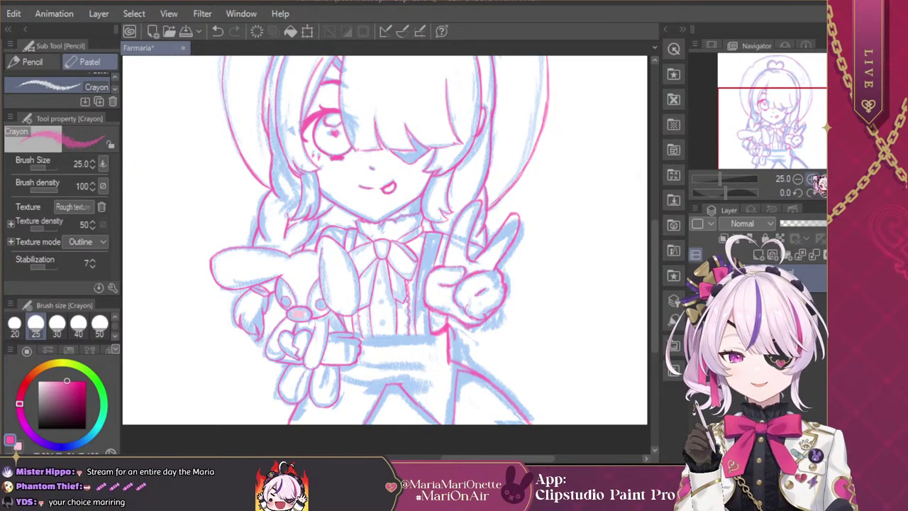
{"action": "left_click", "coordinate": [812, 179]}
{"action": "left_click", "coordinate": [811, 178]}
{"action": "left_click_drag", "start_coordinate": [786, 129], "coordinate": [774, 150]}
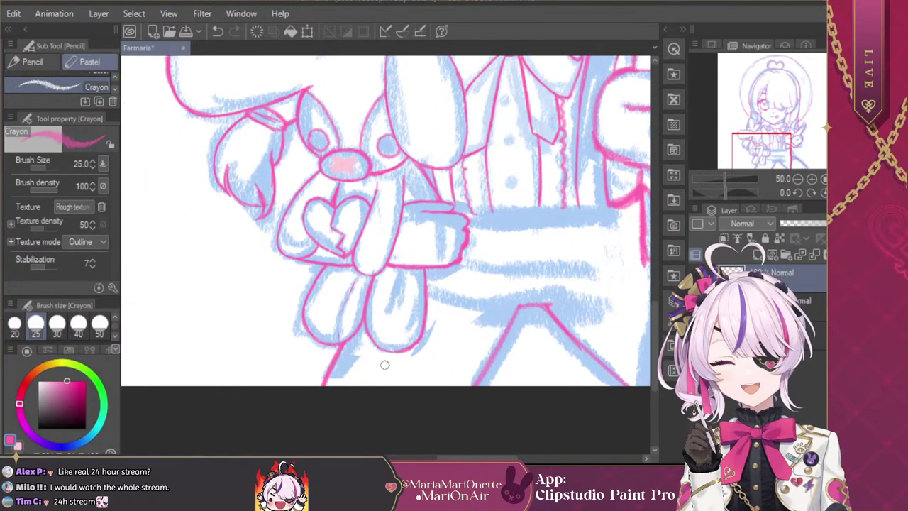
Step: Undo the last stroke and ink a short diagonal leg line from below the bunny plush's foot to the canvas's lower edge
{"action": "key", "text": "ctrl+z"}
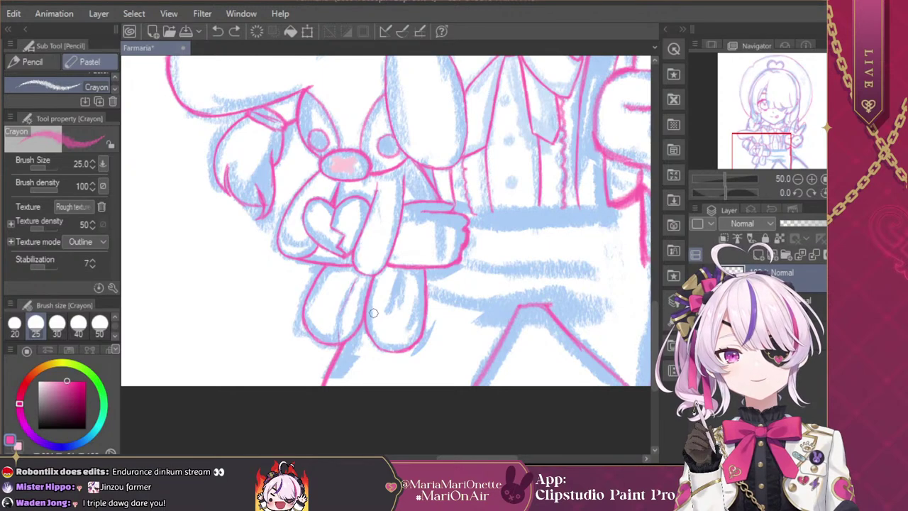
{"action": "left_click_drag", "start_coordinate": [377, 354], "coordinate": [389, 385]}
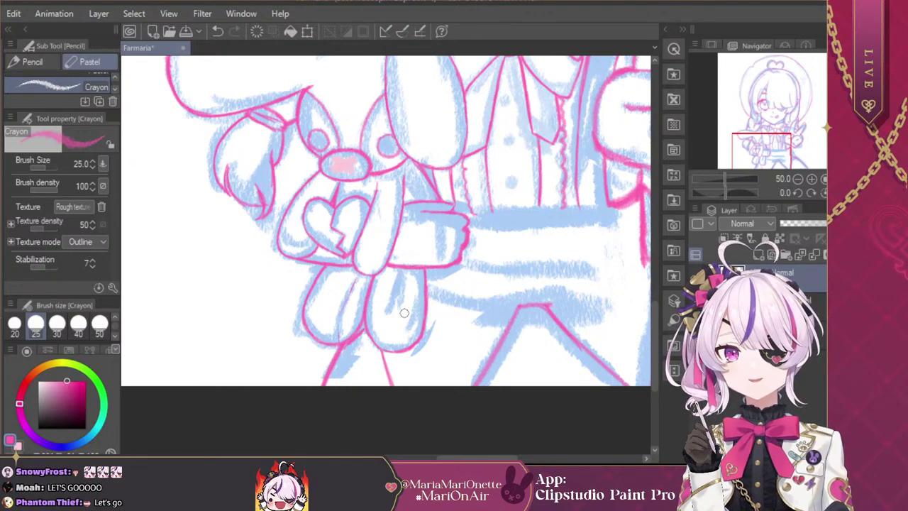
{"action": "left_click", "coordinate": [797, 179]}
{"action": "left_click", "coordinate": [797, 179]}
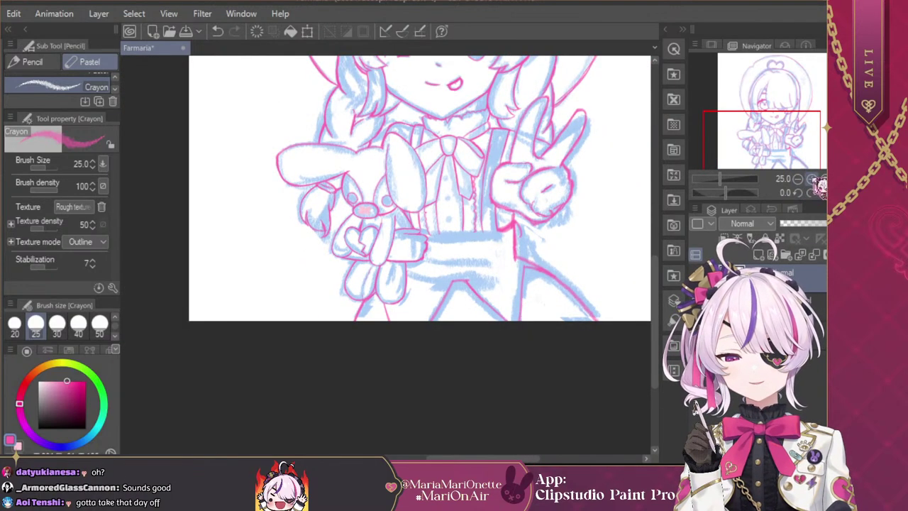
Step: Ink the waistline across the bottom of the shirt, from the hand holding the plush to the far suspender, redoing it once
{"action": "left_click", "coordinate": [811, 179]}
{"action": "left_click_drag", "start_coordinate": [779, 137], "coordinate": [787, 118]}
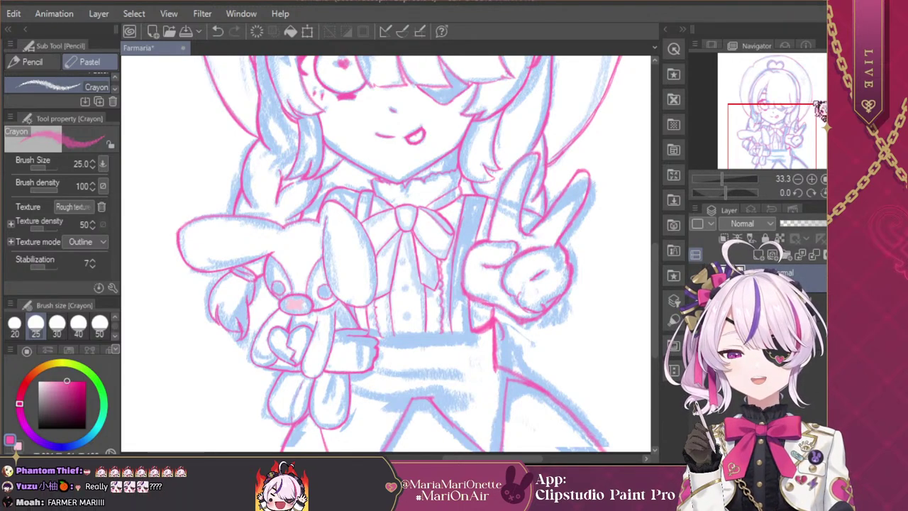
{"action": "left_click", "coordinate": [812, 179]}
{"action": "left_click_drag", "start_coordinate": [726, 193], "coordinate": [713, 193]}
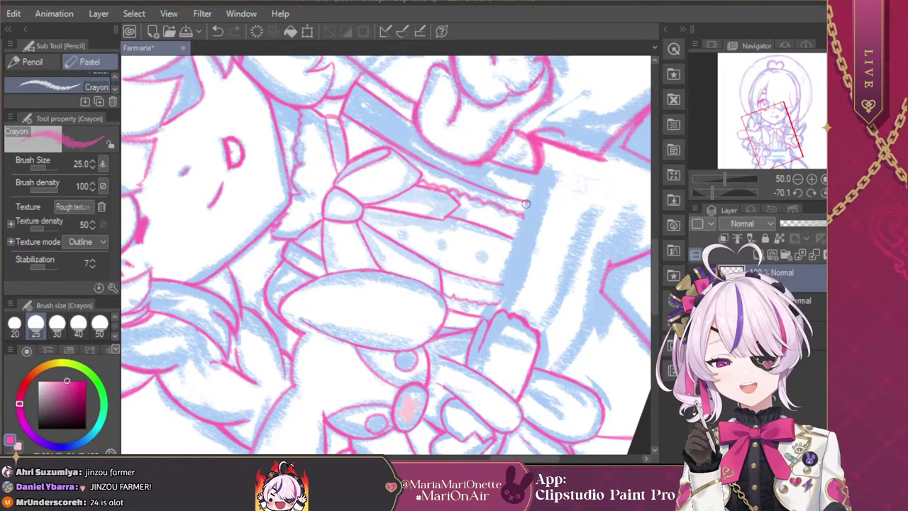
{"action": "mouse_move", "coordinate": [527, 203]}
{"action": "left_mouse_down"}
{"action": "mouse_move", "coordinate": [496, 286]}
{"action": "mouse_move", "coordinate": [504, 296]}
{"action": "mouse_move", "coordinate": [484, 323]}
{"action": "mouse_move", "coordinate": [527, 204]}
{"action": "left_mouse_up"}
{"action": "key", "text": "ctrl+z"}
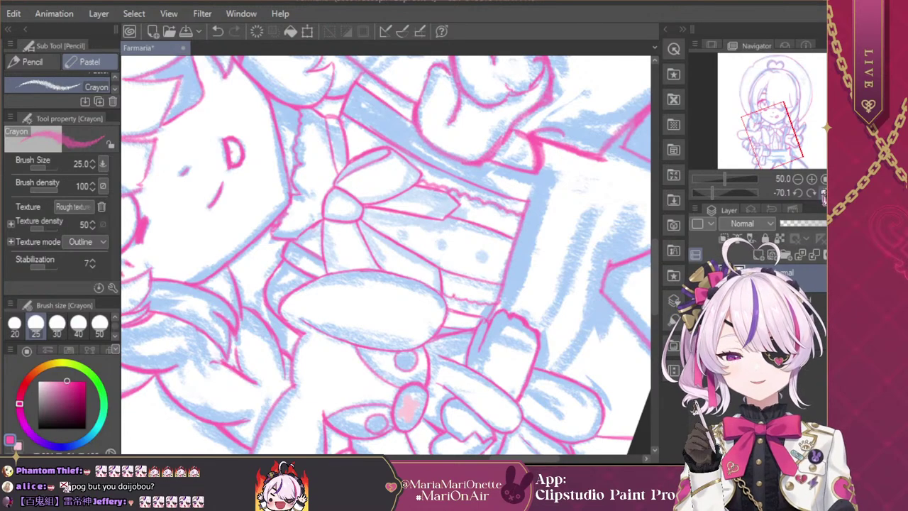
{"action": "left_click", "coordinate": [823, 193]}
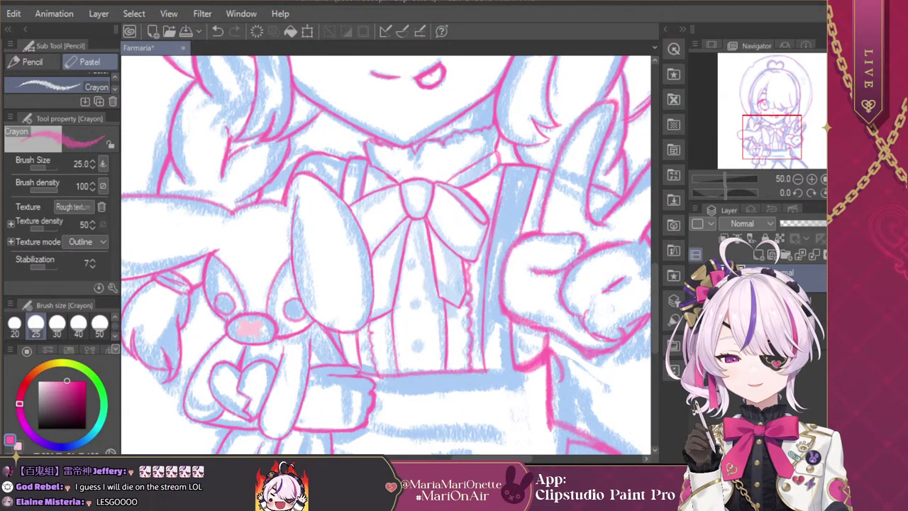
Step: Ink short stripe marks on the bunny plush's arm beside the broken heart, undoing the strokes that miss
{"action": "left_click", "coordinate": [811, 179]}
{"action": "left_click_drag", "start_coordinate": [772, 136], "coordinate": [756, 144]}
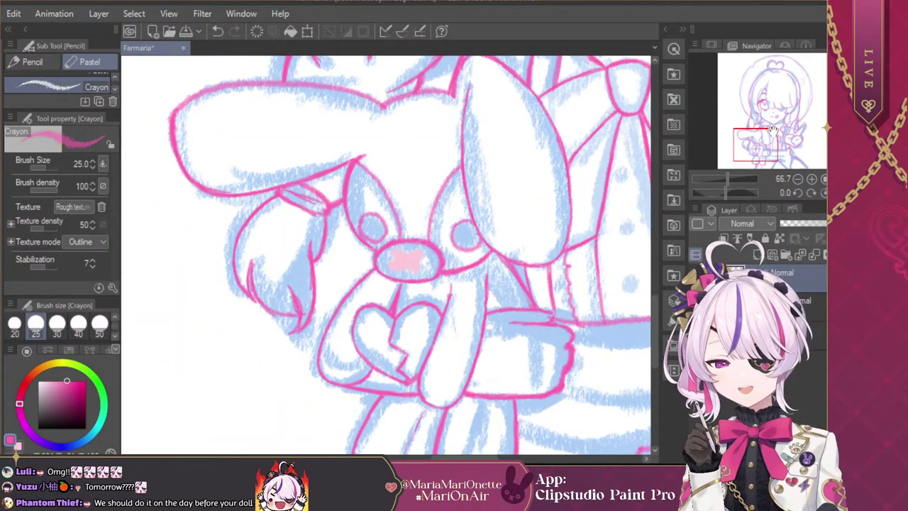
{"action": "key", "text": "e"}
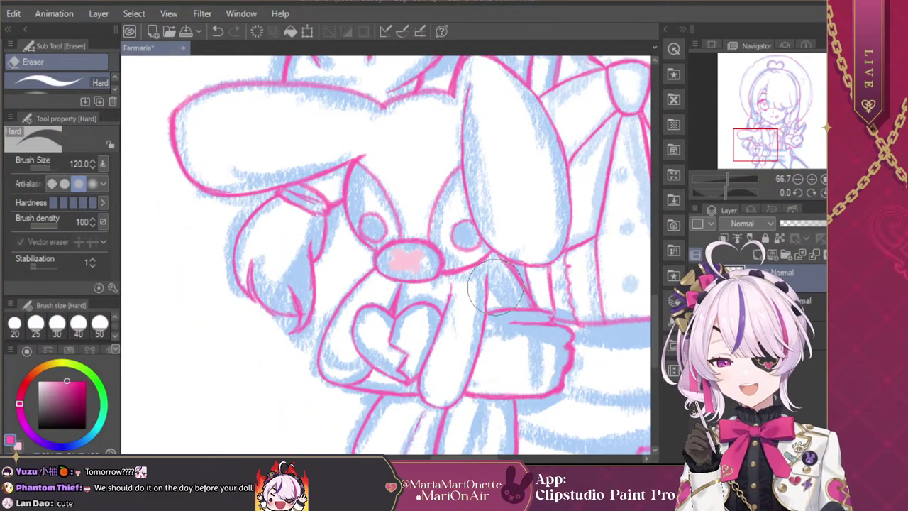
{"action": "key", "text": "p"}
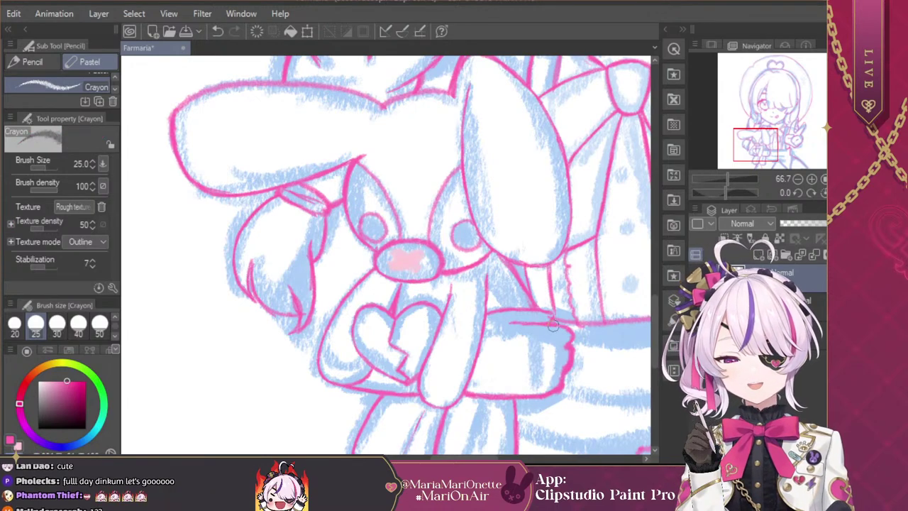
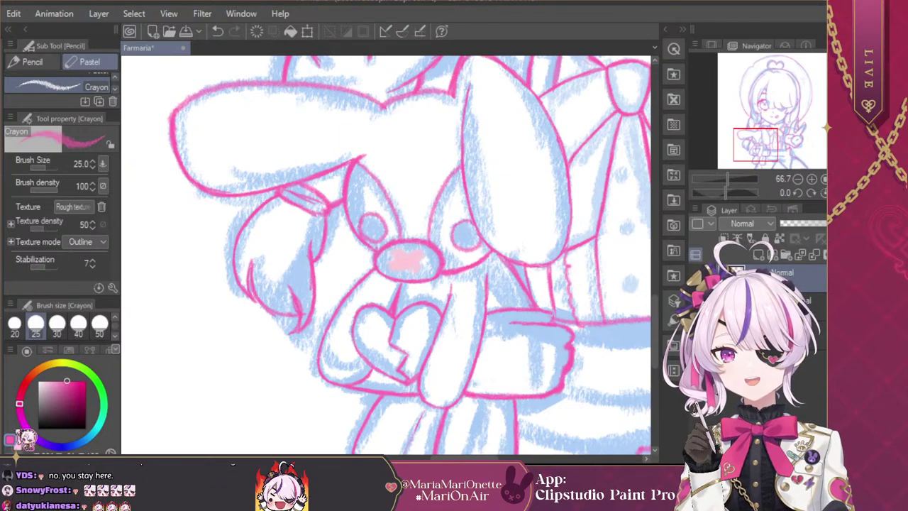
{"action": "left_click_drag", "start_coordinate": [764, 146], "coordinate": [771, 147]}
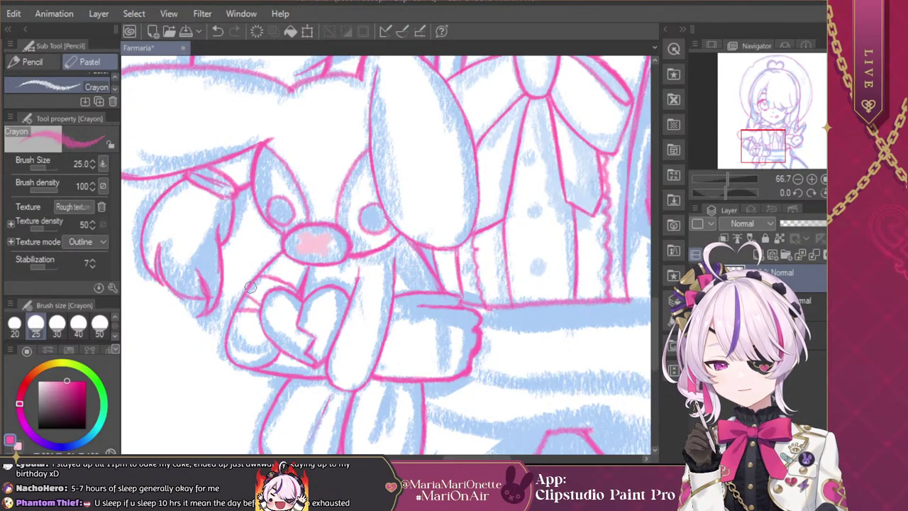
{"action": "key", "text": "ctrl+z"}
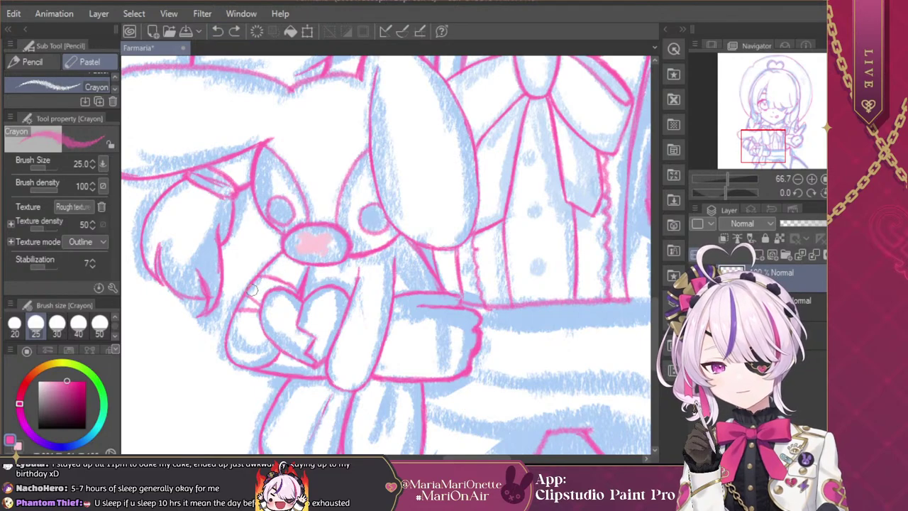
{"action": "left_click_drag", "start_coordinate": [248, 289], "coordinate": [271, 293]}
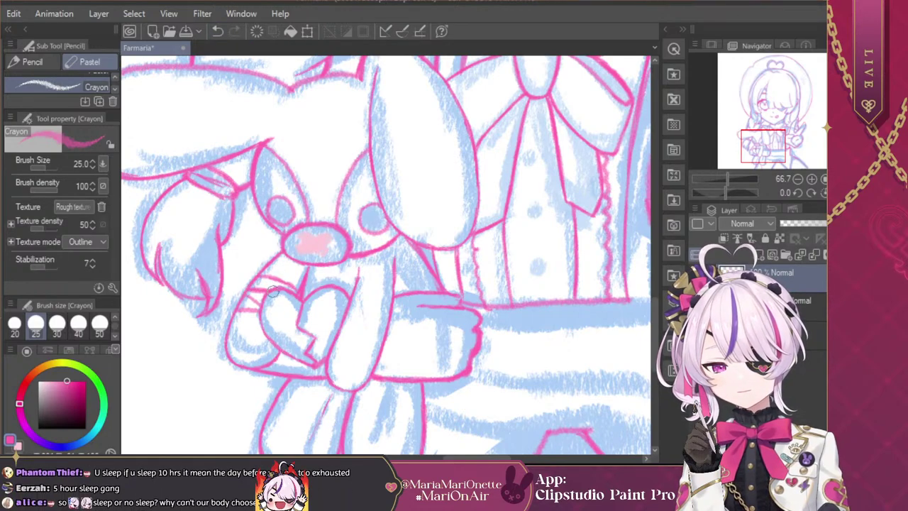
{"action": "key", "text": "ctrl+z"}
{"action": "key", "text": "ctrl+z"}
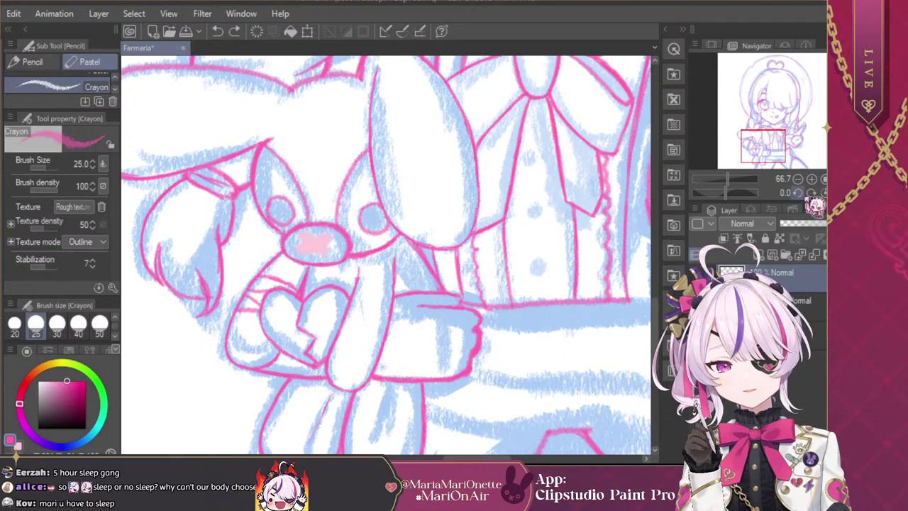
{"action": "left_click", "coordinate": [839, 192]}
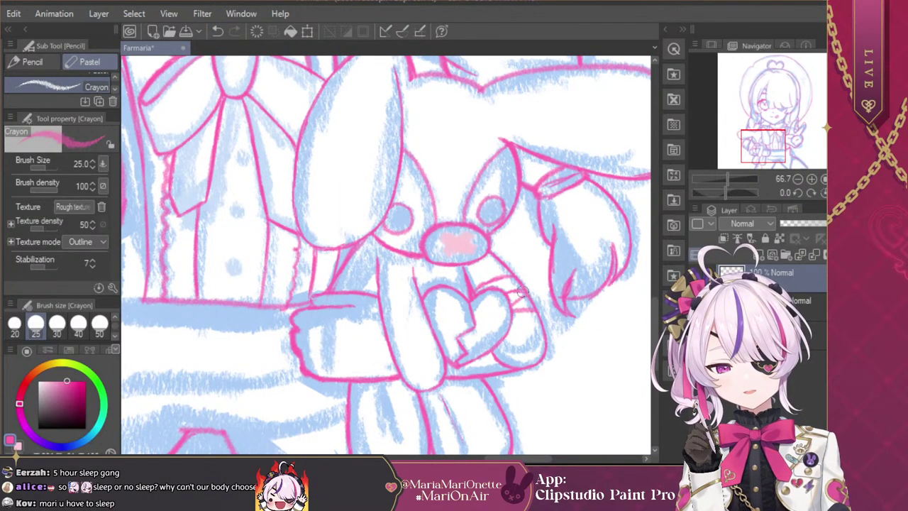
{"action": "left_click", "coordinate": [840, 192]}
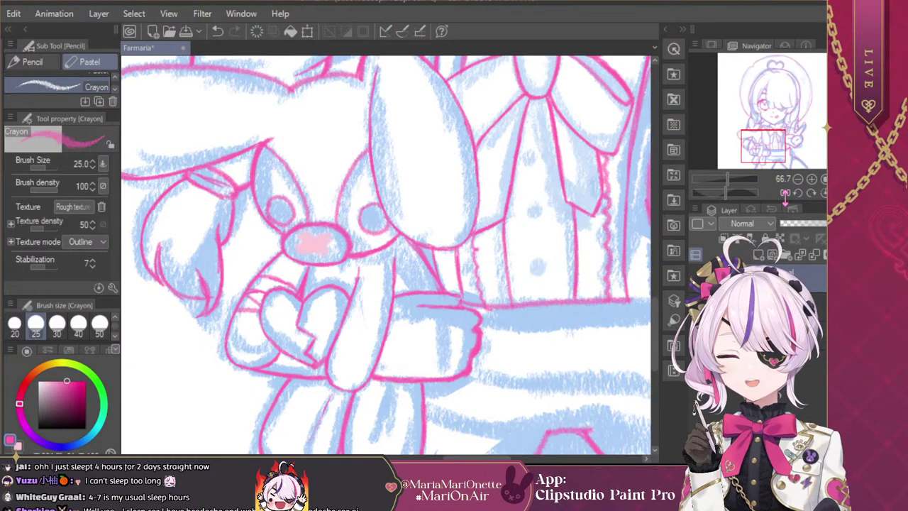
Step: Ink the curved upper waistband line below the shirt hem from the hip to the hand, and start a parallel line at the hip
{"action": "left_click_drag", "start_coordinate": [771, 145], "coordinate": [784, 152]}
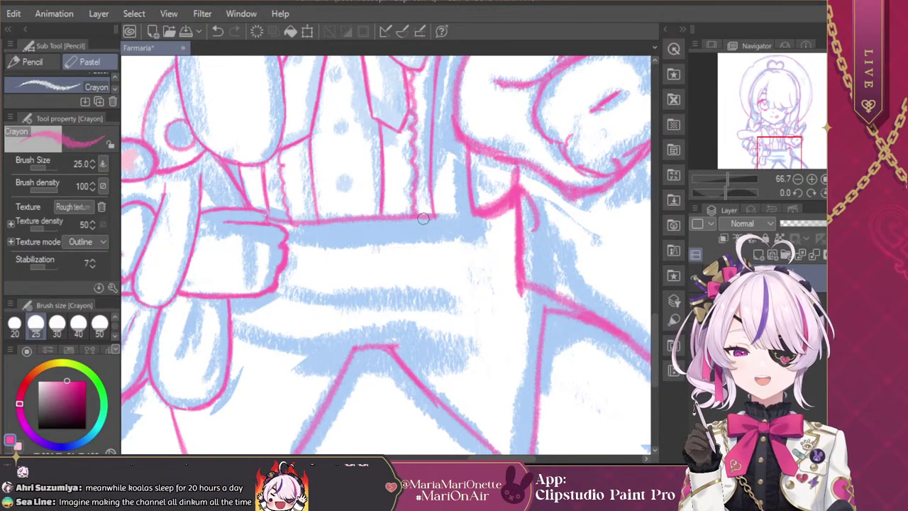
{"action": "left_click_drag", "start_coordinate": [720, 193], "coordinate": [710, 192]}
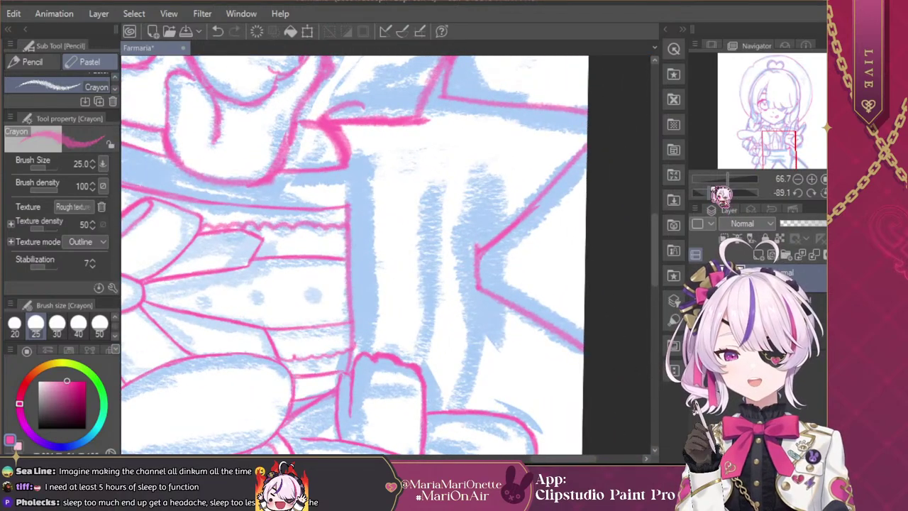
{"action": "left_click_drag", "start_coordinate": [361, 125], "coordinate": [378, 220]}
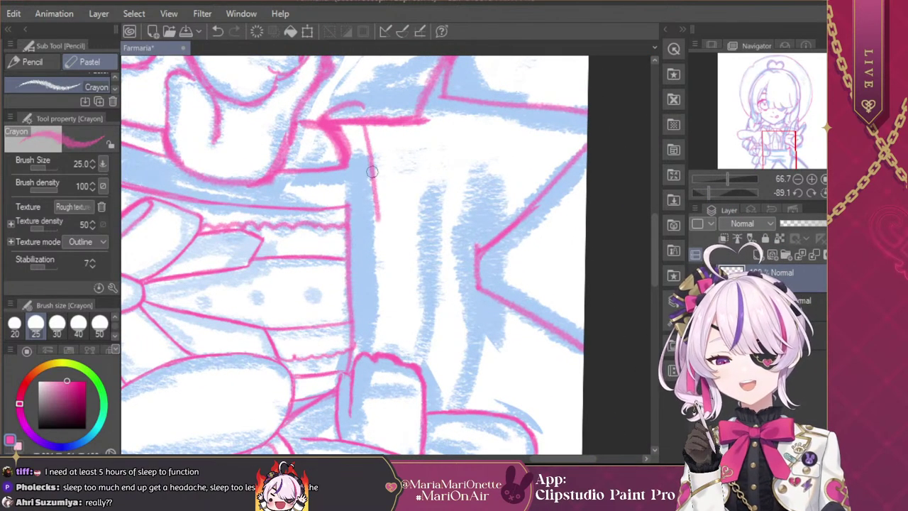
{"action": "key", "text": "ctrl+z"}
{"action": "mouse_move", "coordinate": [361, 126]}
{"action": "left_mouse_down"}
{"action": "mouse_move", "coordinate": [374, 168]}
{"action": "mouse_move", "coordinate": [376, 243]}
{"action": "left_mouse_up"}
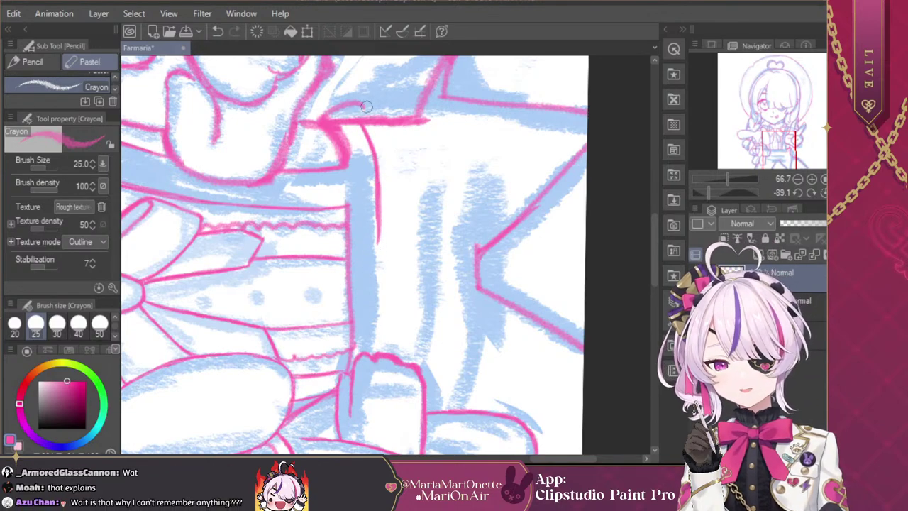
{"action": "left_click_drag", "start_coordinate": [389, 122], "coordinate": [393, 135]}
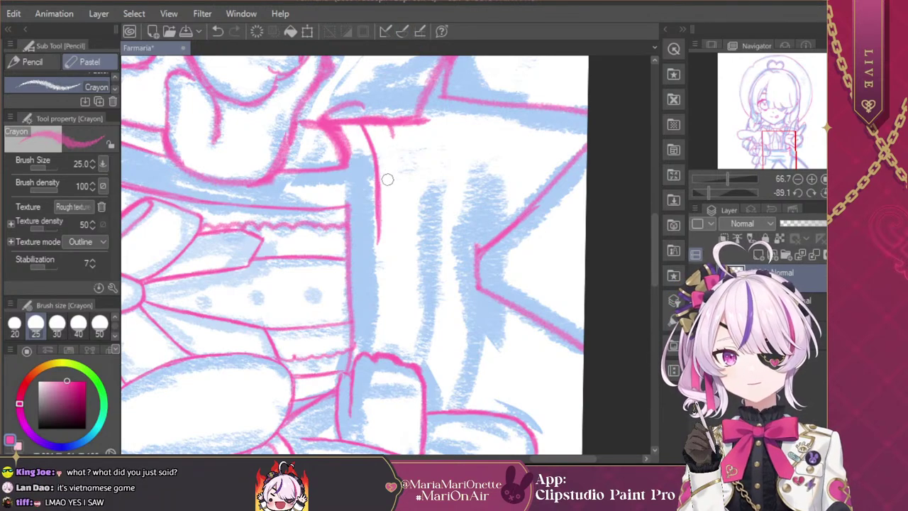
{"action": "left_click_drag", "start_coordinate": [380, 227], "coordinate": [376, 346]}
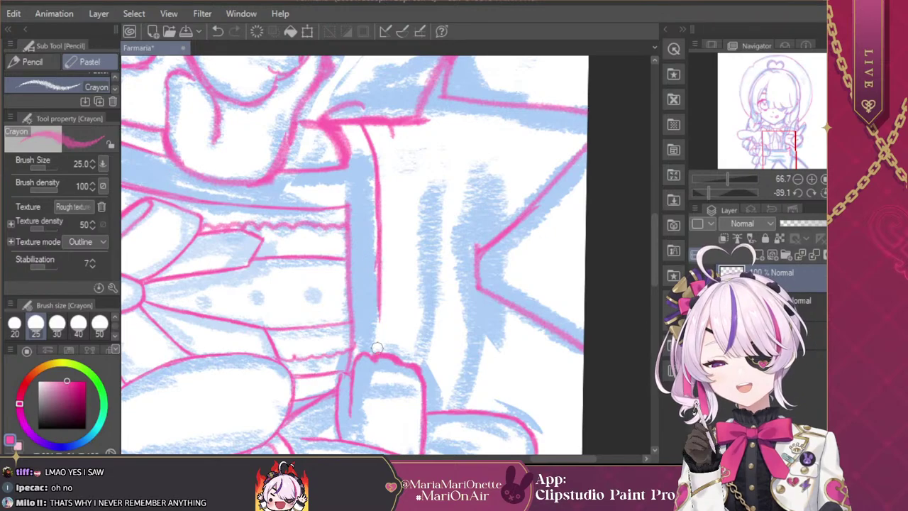
{"action": "left_click_drag", "start_coordinate": [376, 298], "coordinate": [372, 349]}
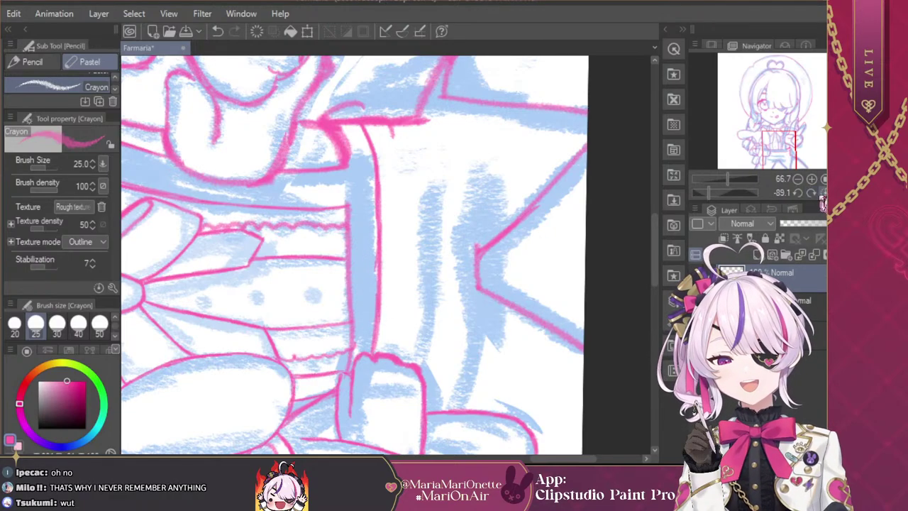
Step: Ink the second waistband line parallel below the first, from the hand to the hip, redoing it until it joins up
{"action": "left_click", "coordinate": [822, 192]}
{"action": "left_click_drag", "start_coordinate": [726, 192], "coordinate": [742, 192]}
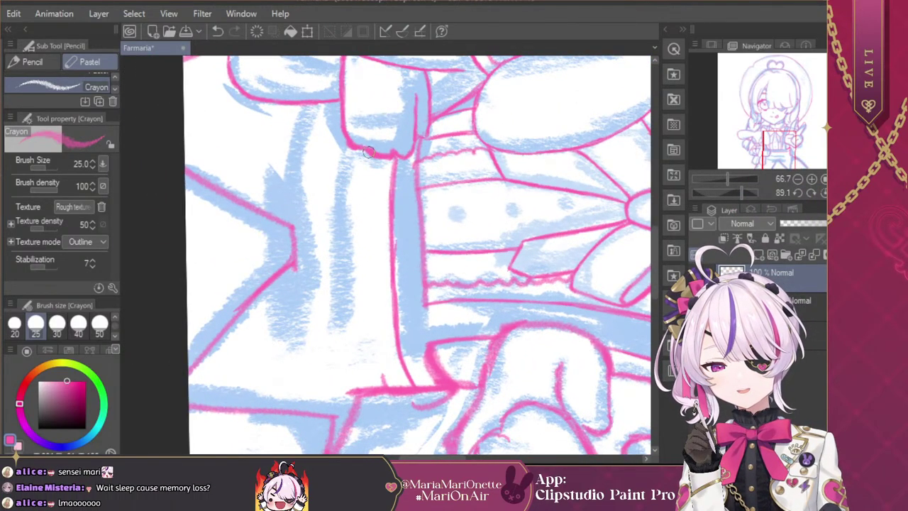
{"action": "left_click_drag", "start_coordinate": [367, 153], "coordinate": [366, 229]}
{"action": "key", "text": "ctrl+z"}
{"action": "left_click_drag", "start_coordinate": [370, 157], "coordinate": [384, 387]}
{"action": "key", "text": "ctrl+z"}
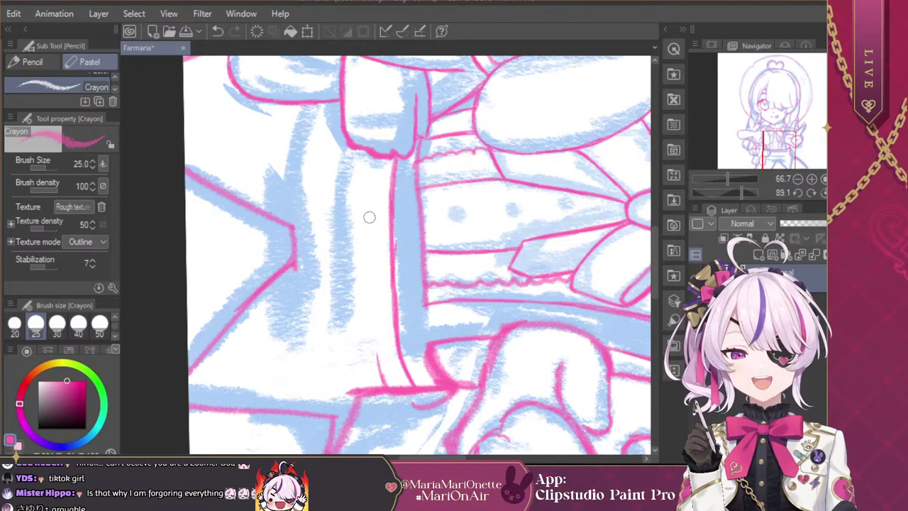
{"action": "mouse_move", "coordinate": [369, 188]}
{"action": "left_mouse_down"}
{"action": "mouse_move", "coordinate": [371, 154]}
{"action": "mouse_move", "coordinate": [369, 202]}
{"action": "left_mouse_up"}
{"action": "left_click_drag", "start_coordinate": [372, 152], "coordinate": [368, 226]}
{"action": "left_click_drag", "start_coordinate": [372, 181], "coordinate": [368, 254]}
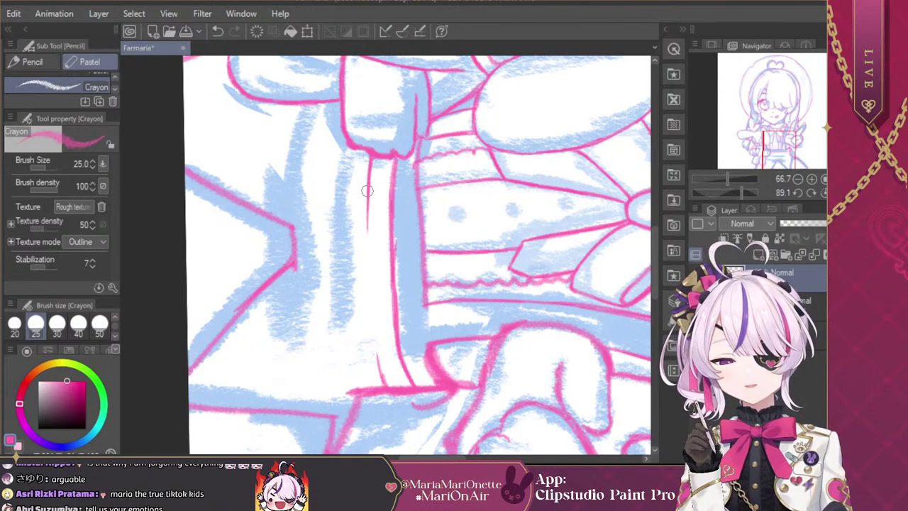
{"action": "left_click_drag", "start_coordinate": [366, 194], "coordinate": [374, 344]}
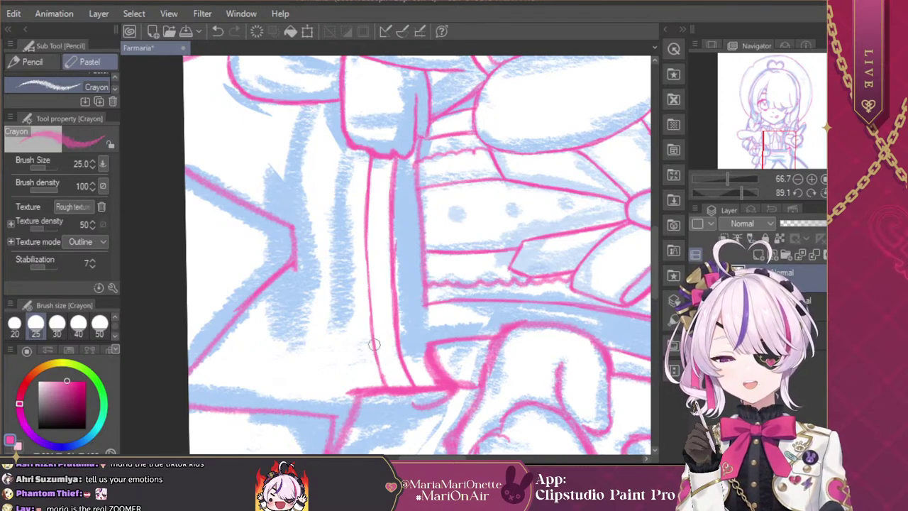
{"action": "left_click_drag", "start_coordinate": [367, 252], "coordinate": [368, 296]}
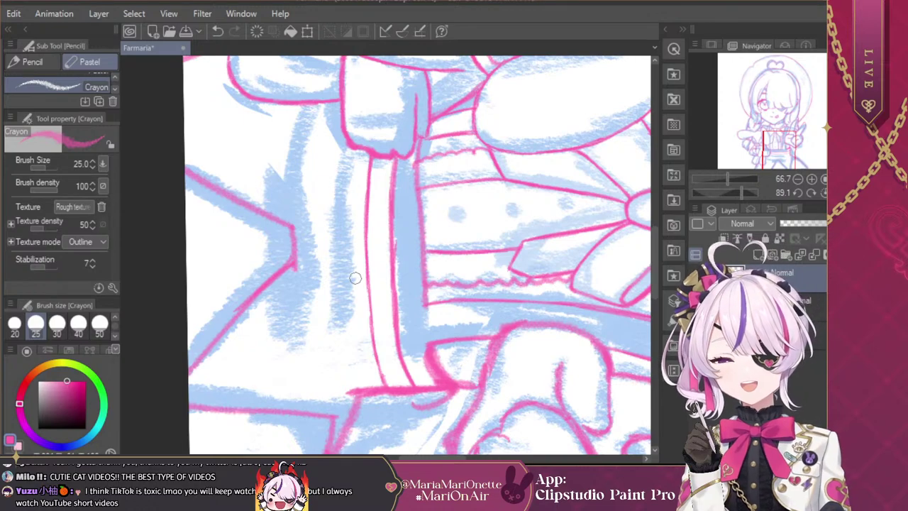
Step: Ink two short, thin dashes along the blue stripe below the waistband
{"action": "left_click_drag", "start_coordinate": [349, 151], "coordinate": [341, 210]}
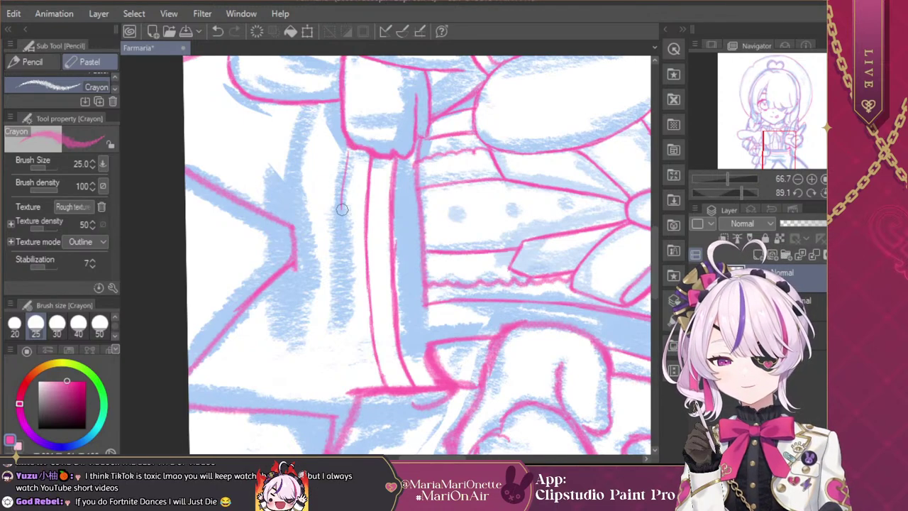
{"action": "left_click_drag", "start_coordinate": [341, 248], "coordinate": [344, 307]}
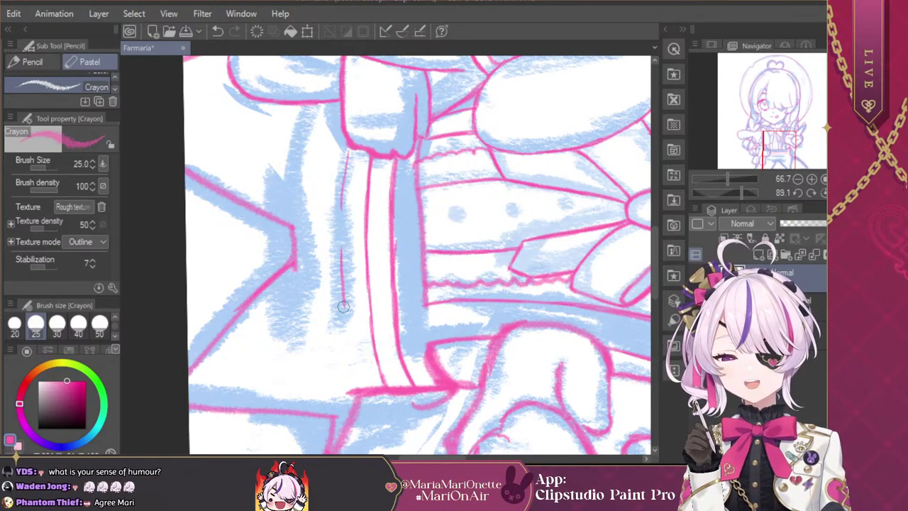
{"action": "left_click", "coordinate": [823, 192]}
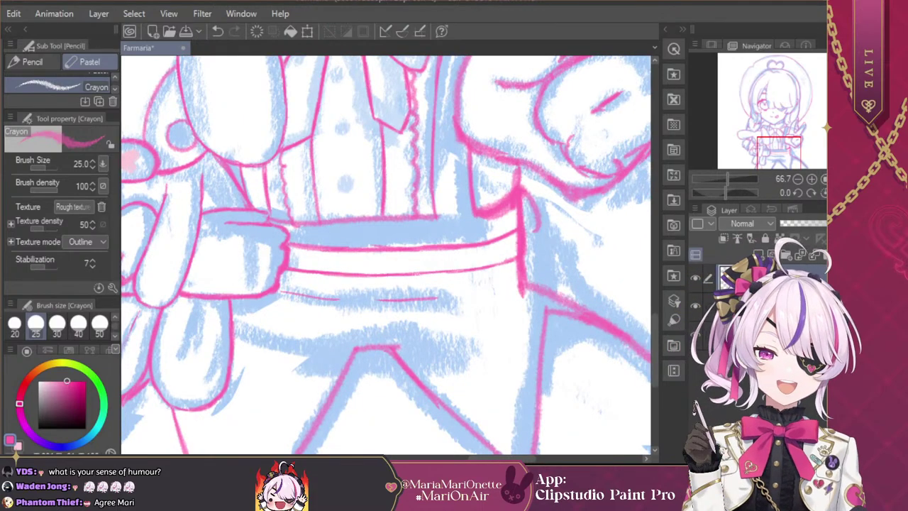
{"action": "left_click", "coordinate": [812, 179]}
{"action": "left_click", "coordinate": [812, 179]}
{"action": "left_click", "coordinate": [798, 178]}
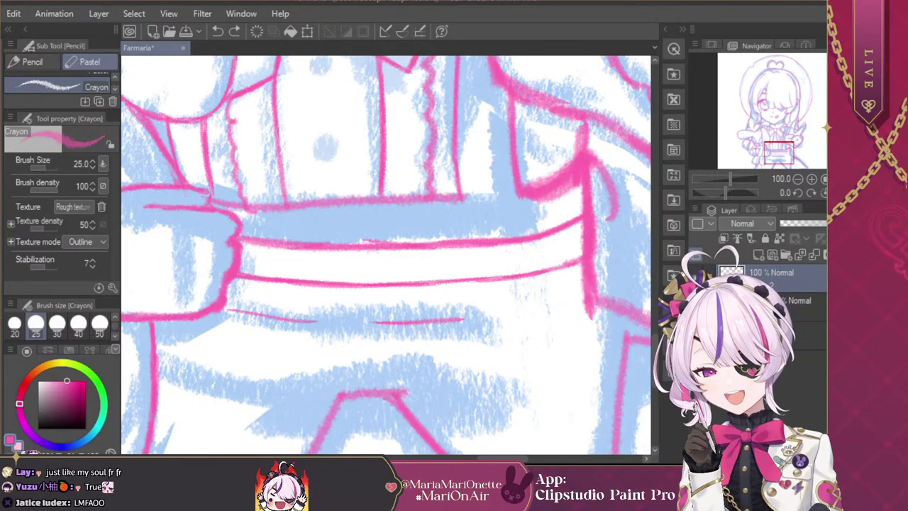
Step: Change the drawing colour from pink to a bright purple, keeping the waist area in close view
{"action": "key", "text": "x"}
{"action": "left_click", "coordinate": [69, 383]}
{"action": "left_click", "coordinate": [38, 437]}
{"action": "left_click", "coordinate": [61, 381]}
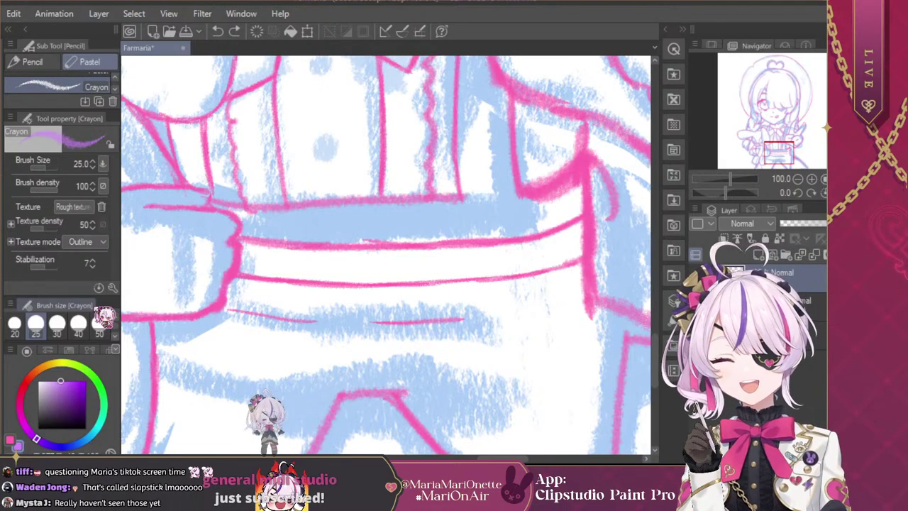
{"action": "left_click", "coordinate": [798, 179]}
{"action": "mouse_move", "coordinate": [778, 147]}
{"action": "left_mouse_down"}
{"action": "mouse_move", "coordinate": [773, 113]}
{"action": "mouse_move", "coordinate": [778, 155]}
{"action": "left_mouse_up"}
{"action": "left_click", "coordinate": [811, 179]}
{"action": "left_click", "coordinate": [812, 180]}
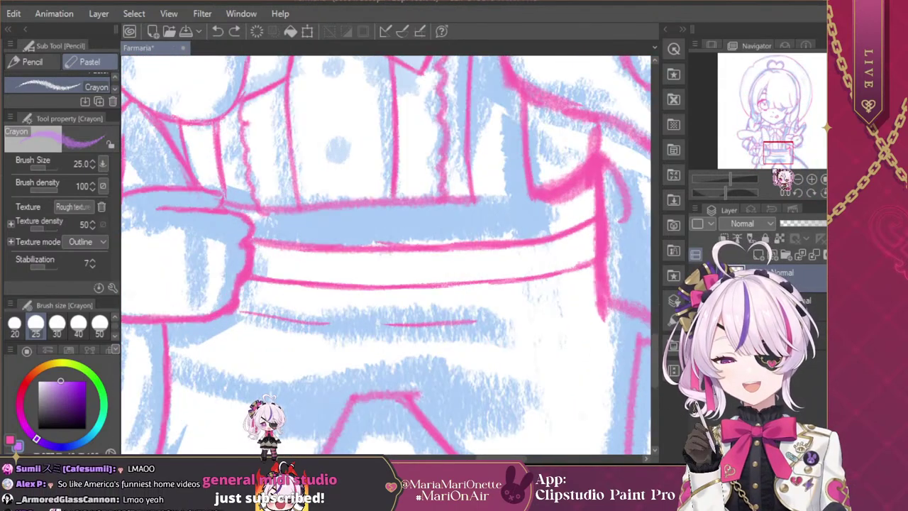
Step: Draw a small purple bunny-head buckle on the waistband, with a round face, two upright ears and a small mark at its edge
{"action": "left_click_drag", "start_coordinate": [319, 274], "coordinate": [339, 291]}
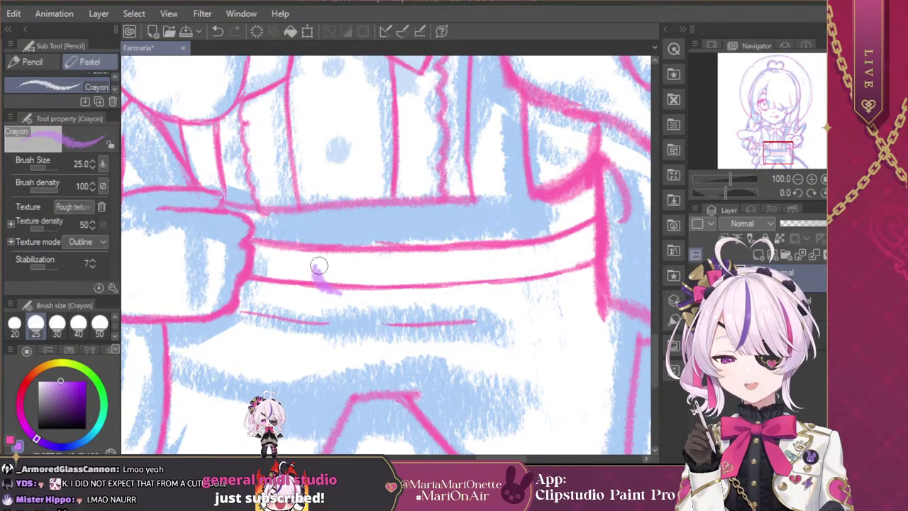
{"action": "mouse_move", "coordinate": [317, 257]}
{"action": "left_mouse_down"}
{"action": "mouse_move", "coordinate": [317, 286]}
{"action": "mouse_move", "coordinate": [314, 270]}
{"action": "mouse_move", "coordinate": [339, 291]}
{"action": "left_mouse_up"}
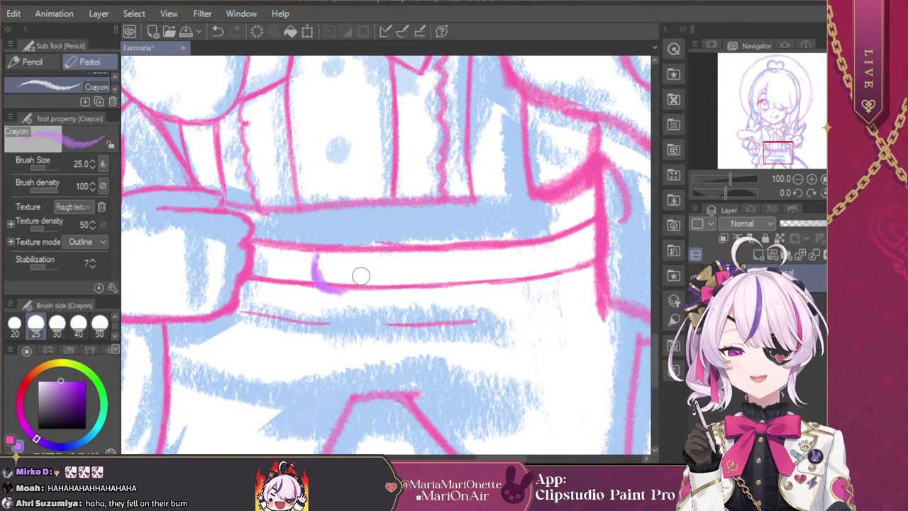
{"action": "mouse_move", "coordinate": [323, 254]}
{"action": "left_mouse_down"}
{"action": "mouse_move", "coordinate": [314, 266]}
{"action": "mouse_move", "coordinate": [366, 270]}
{"action": "mouse_move", "coordinate": [354, 288]}
{"action": "mouse_move", "coordinate": [324, 288]}
{"action": "mouse_move", "coordinate": [312, 267]}
{"action": "left_mouse_up"}
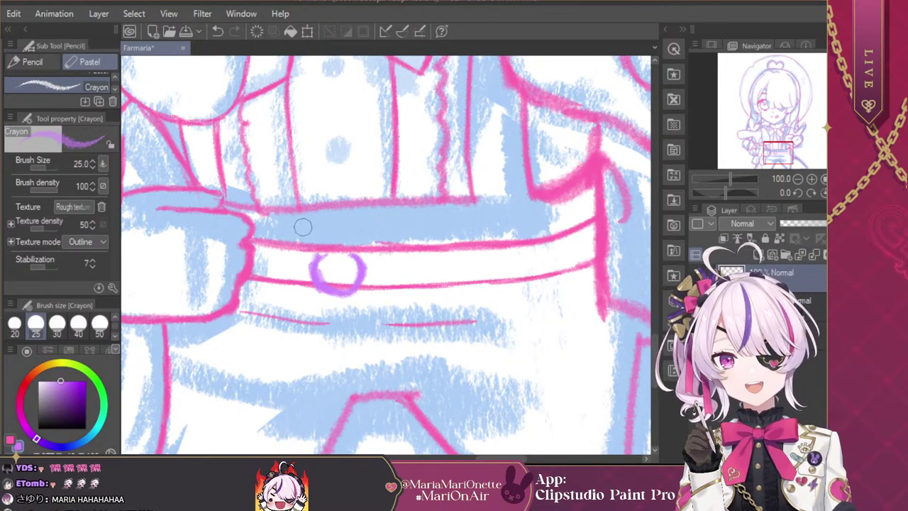
{"action": "mouse_move", "coordinate": [313, 274]}
{"action": "left_mouse_down"}
{"action": "mouse_move", "coordinate": [348, 293]}
{"action": "mouse_move", "coordinate": [319, 289]}
{"action": "mouse_move", "coordinate": [368, 280]}
{"action": "mouse_move", "coordinate": [348, 292]}
{"action": "mouse_move", "coordinate": [359, 283]}
{"action": "left_mouse_up"}
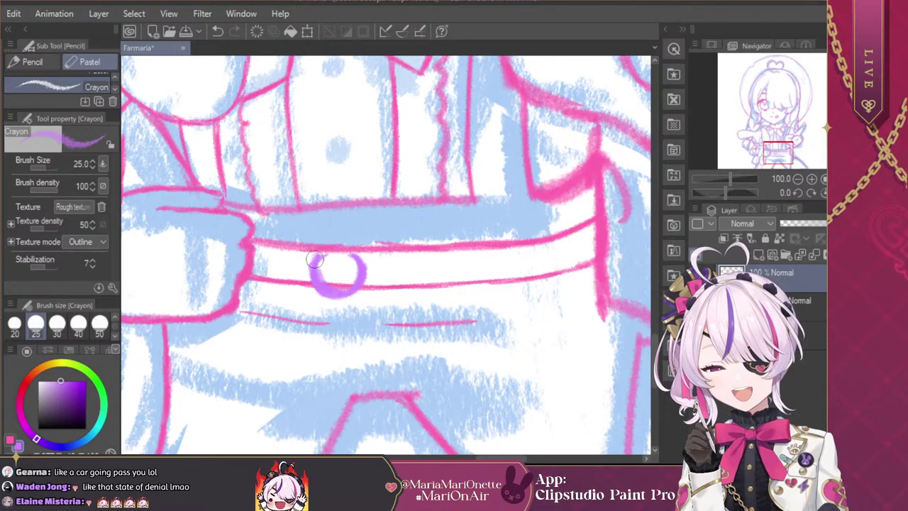
{"action": "mouse_move", "coordinate": [314, 257]}
{"action": "left_mouse_down"}
{"action": "mouse_move", "coordinate": [325, 233]}
{"action": "mouse_move", "coordinate": [316, 228]}
{"action": "mouse_move", "coordinate": [315, 254]}
{"action": "left_mouse_up"}
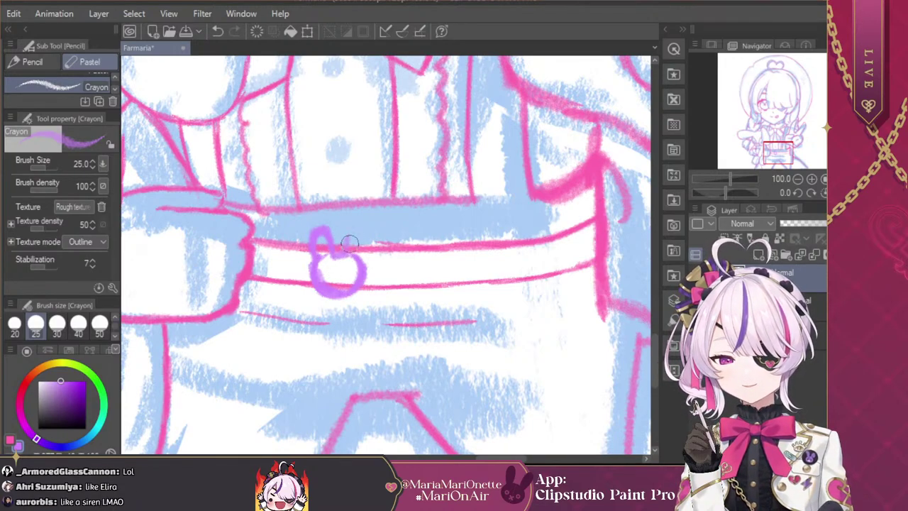
{"action": "left_click_drag", "start_coordinate": [348, 229], "coordinate": [356, 257]}
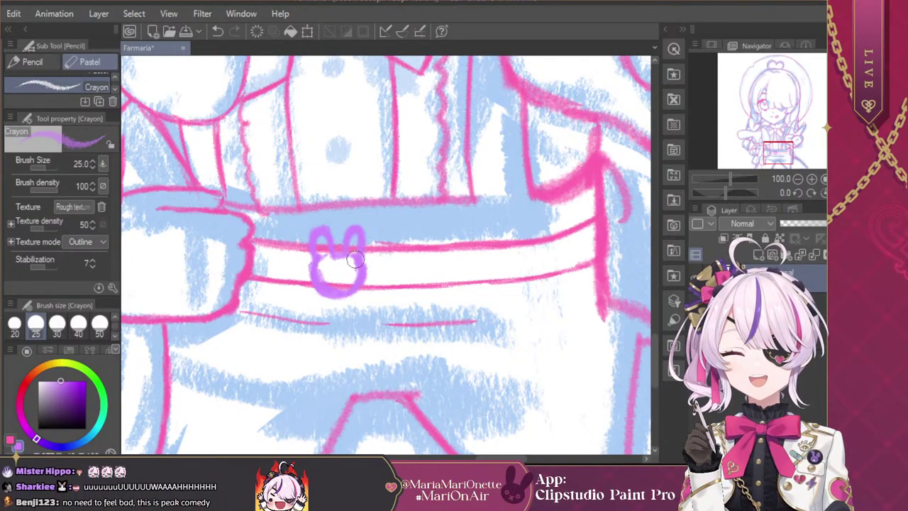
{"action": "mouse_move", "coordinate": [350, 271]}
{"action": "left_mouse_down"}
{"action": "mouse_move", "coordinate": [361, 272]}
{"action": "mouse_move", "coordinate": [348, 273]}
{"action": "left_mouse_up"}
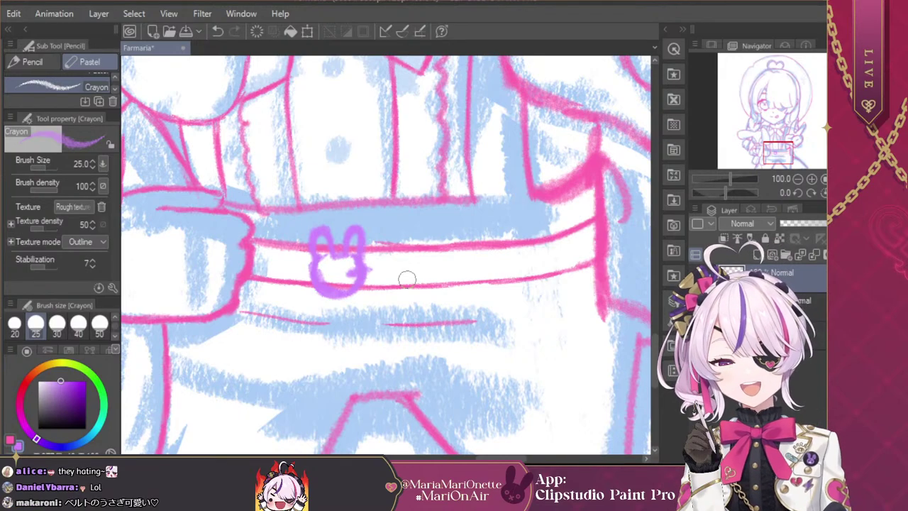
Step: Draw three small purple ring buttons over the blue dots down the shirt front below the bow
{"action": "left_click", "coordinate": [798, 178]}
{"action": "left_click", "coordinate": [798, 179]}
{"action": "left_click", "coordinate": [798, 179]}
{"action": "left_click", "coordinate": [798, 179]}
{"action": "left_click_drag", "start_coordinate": [800, 151], "coordinate": [780, 147]}
{"action": "left_click", "coordinate": [811, 179]}
{"action": "left_click", "coordinate": [812, 179]}
{"action": "left_click", "coordinate": [812, 179]}
{"action": "left_click", "coordinate": [811, 179]}
{"action": "left_click", "coordinate": [812, 178]}
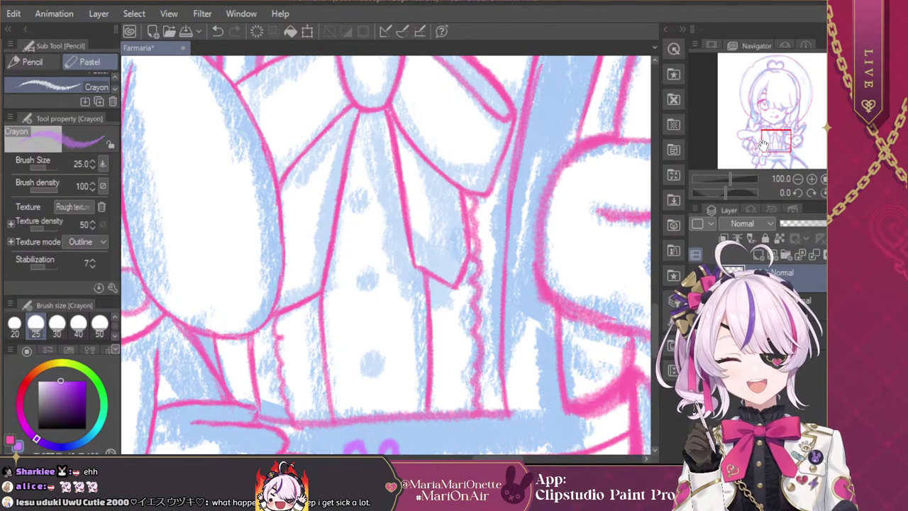
{"action": "mouse_move", "coordinate": [358, 196]}
{"action": "left_mouse_down"}
{"action": "mouse_move", "coordinate": [369, 204]}
{"action": "mouse_move", "coordinate": [363, 196]}
{"action": "mouse_move", "coordinate": [362, 208]}
{"action": "left_mouse_up"}
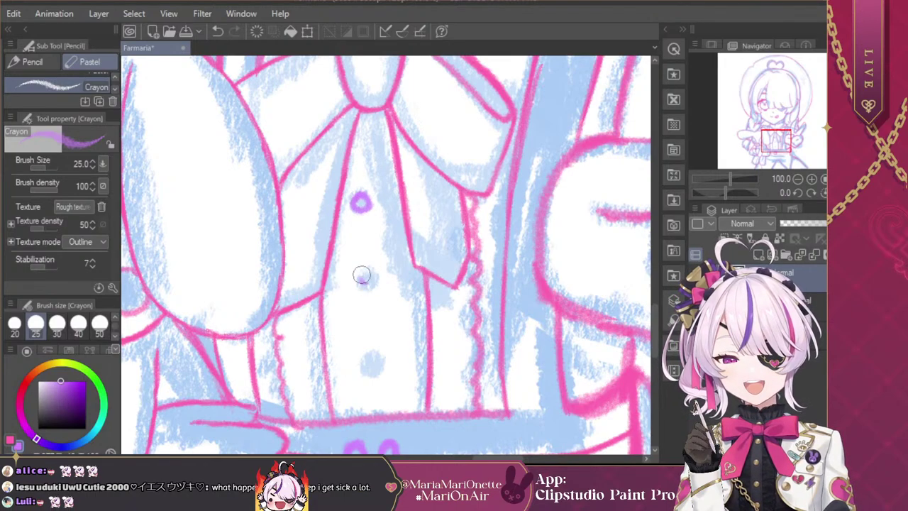
{"action": "mouse_move", "coordinate": [361, 275]}
{"action": "left_mouse_down"}
{"action": "mouse_move", "coordinate": [373, 285]}
{"action": "mouse_move", "coordinate": [367, 269]}
{"action": "left_mouse_up"}
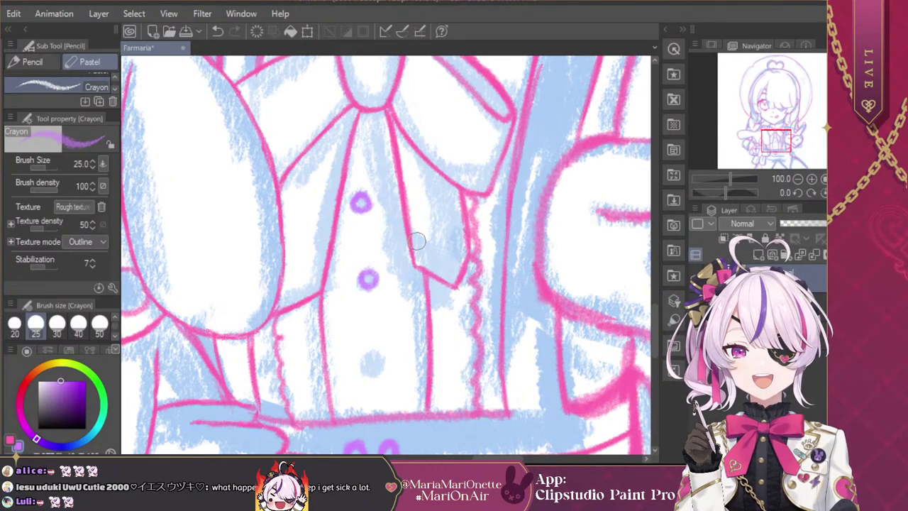
{"action": "left_click_drag", "start_coordinate": [374, 364], "coordinate": [371, 359]}
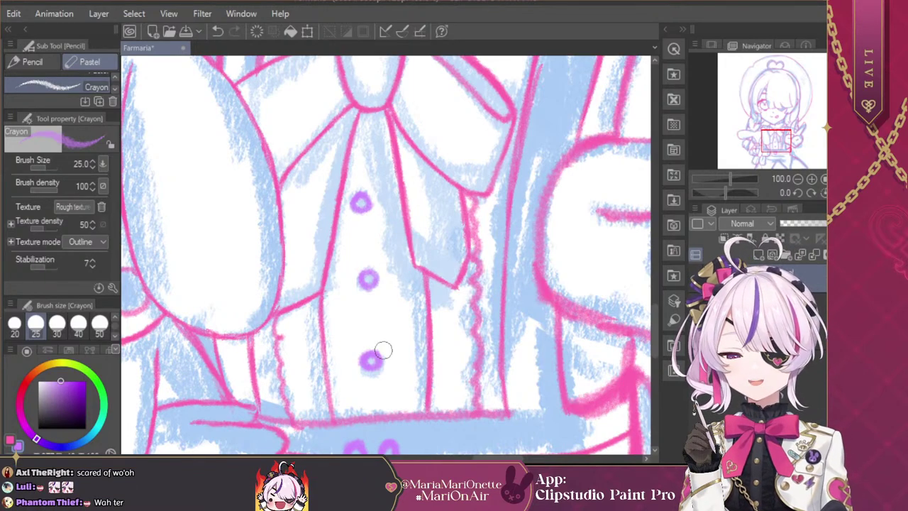
Step: Draw a small purple heart decoration with a tiny heart and a dot beneath it on the hat brim beside the hair
{"action": "left_click", "coordinate": [799, 179]}
{"action": "left_click", "coordinate": [798, 179]}
{"action": "left_click", "coordinate": [798, 179]}
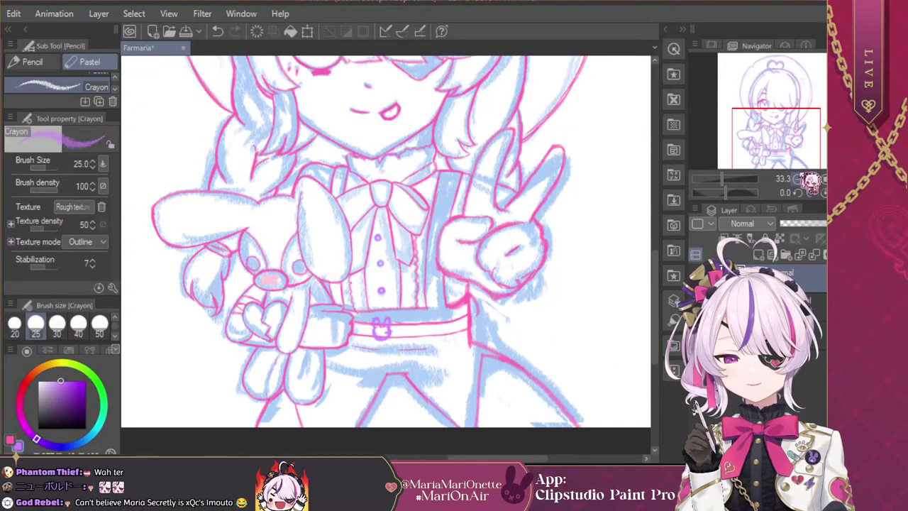
{"action": "left_click", "coordinate": [798, 178]}
{"action": "left_click_drag", "start_coordinate": [800, 169], "coordinate": [779, 105]}
{"action": "mouse_move", "coordinate": [542, 181]}
{"action": "left_mouse_down"}
{"action": "mouse_move", "coordinate": [543, 168]}
{"action": "mouse_move", "coordinate": [548, 203]}
{"action": "left_mouse_up"}
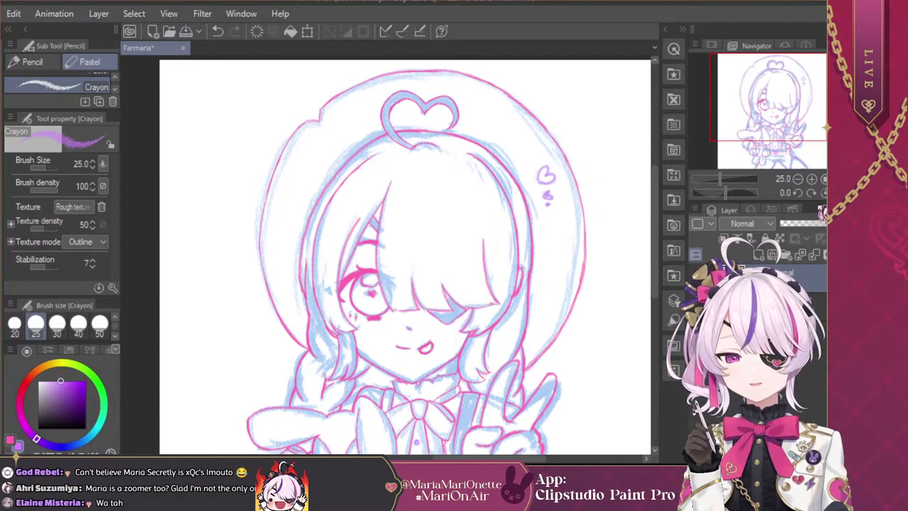
Step: Hide the blue sketch layer to check the line art on its own, and show the sketch again
{"action": "left_click_drag", "start_coordinate": [796, 99], "coordinate": [778, 137]}
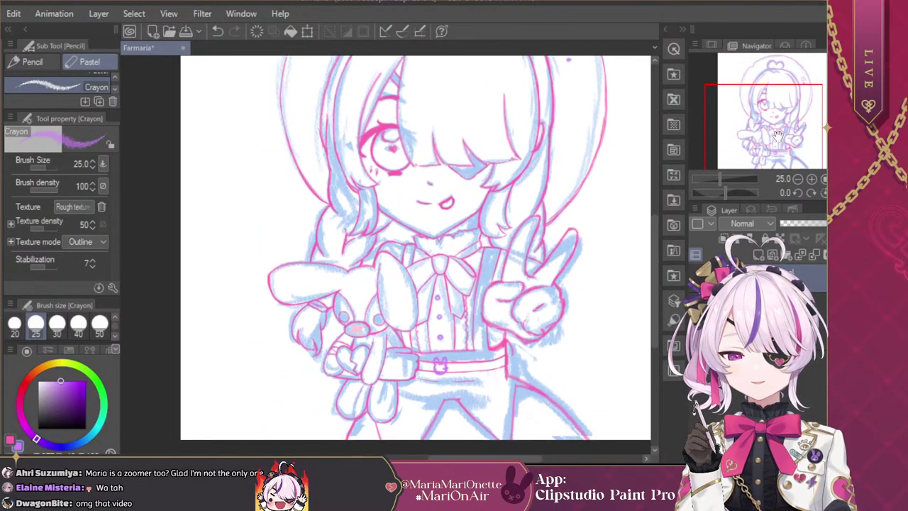
{"action": "left_click", "coordinate": [696, 305]}
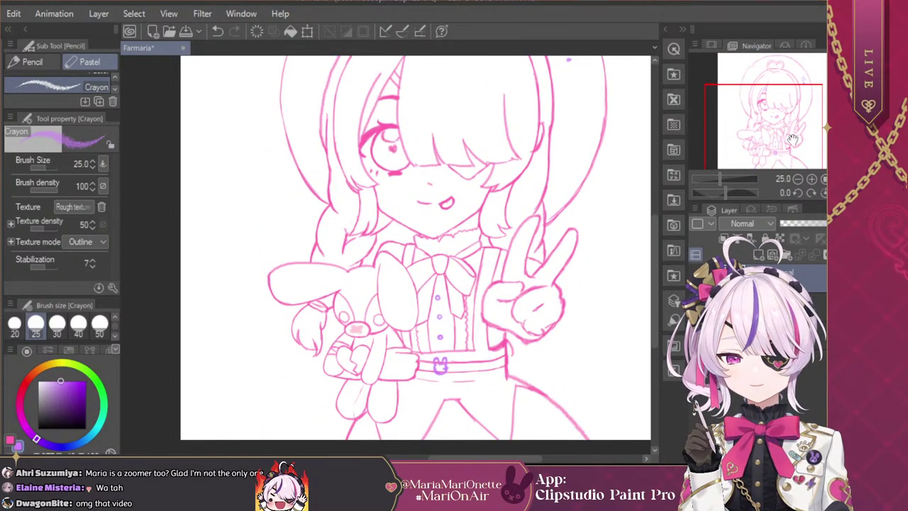
{"action": "left_click", "coordinate": [798, 179]}
{"action": "left_click", "coordinate": [811, 179]}
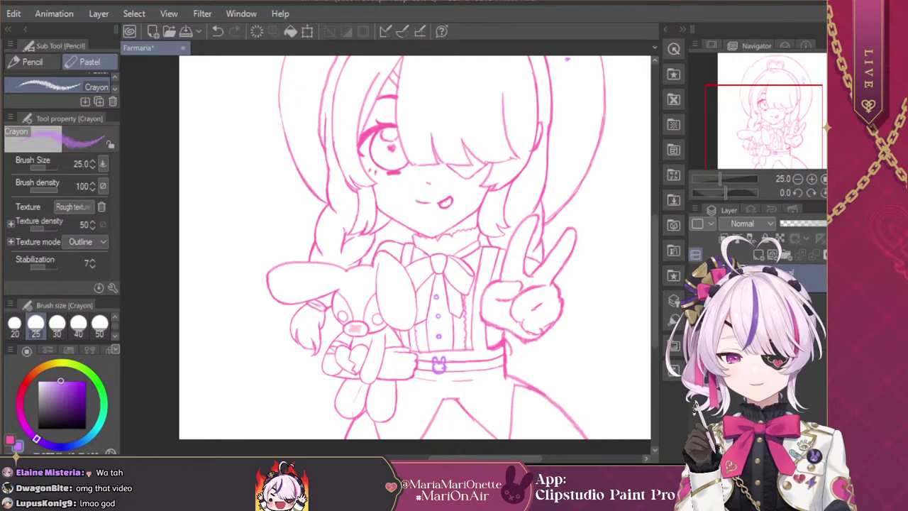
{"action": "left_click", "coordinate": [697, 304]}
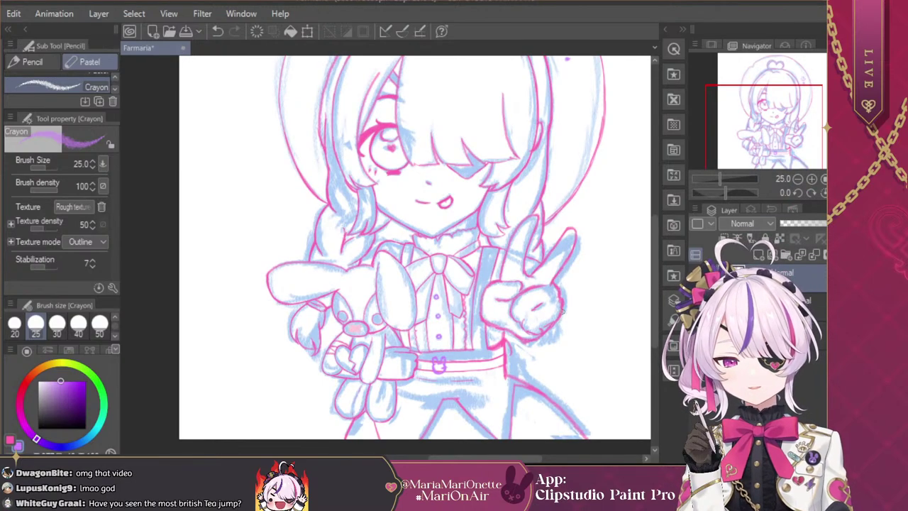
Step: Switch the drawing colour back to pink and ink a short curved shape under the palm of the peace-sign hand
{"action": "left_click", "coordinate": [10, 440]}
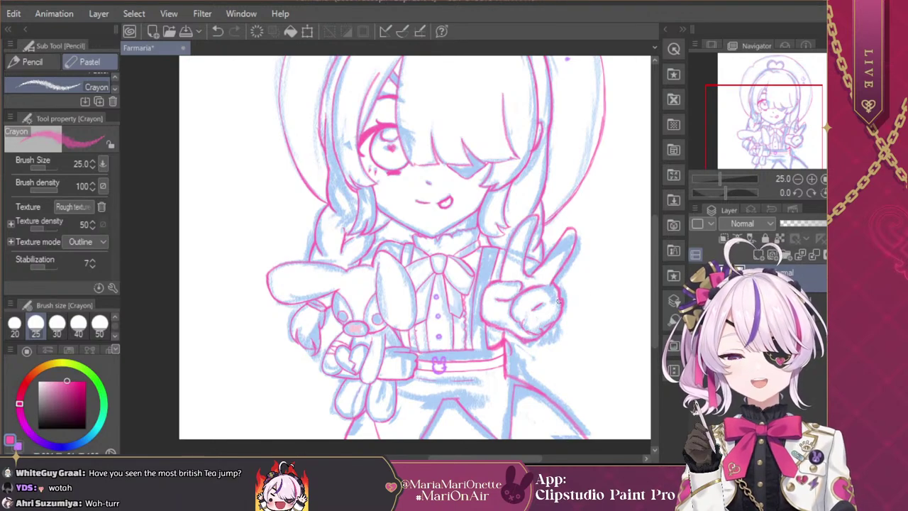
{"action": "left_click_drag", "start_coordinate": [556, 331], "coordinate": [537, 344]}
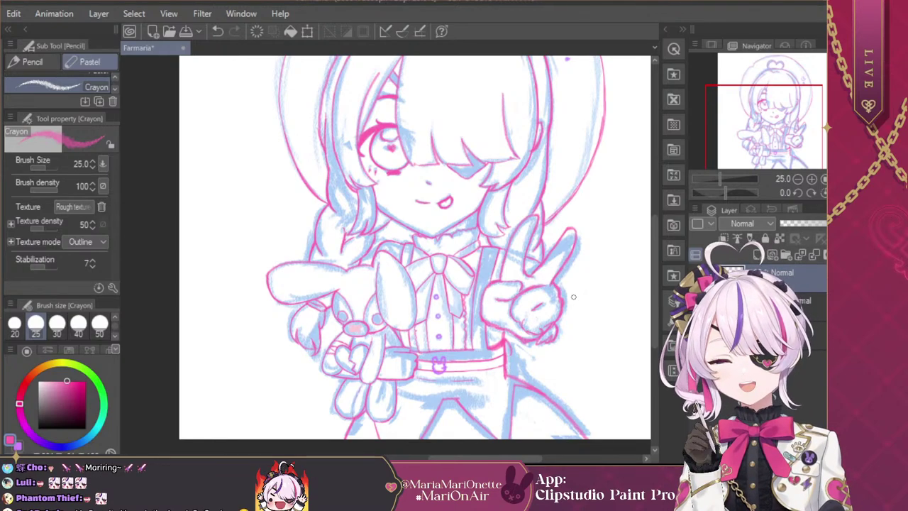
Step: Examine the inked lines around the collar, peace-sign fingers, hair ends and face for missing parts
{"action": "left_click", "coordinate": [823, 179]}
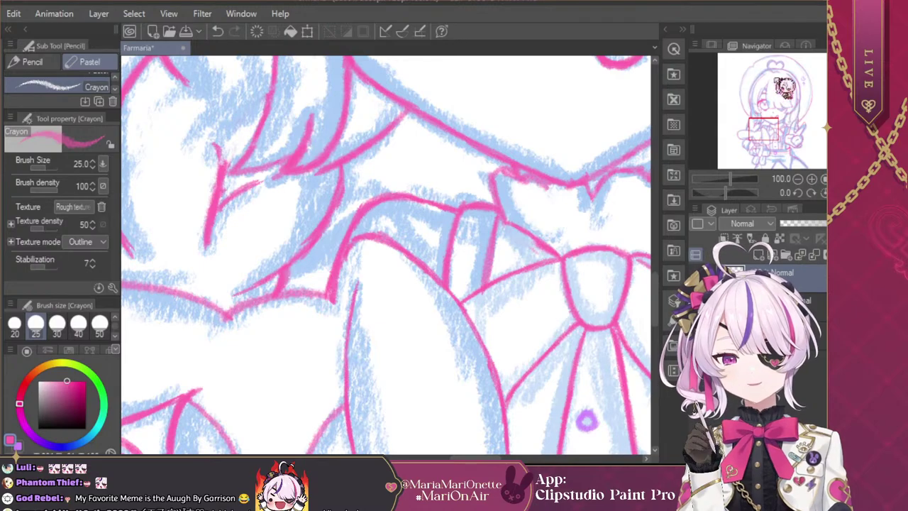
{"action": "left_click_drag", "start_coordinate": [779, 128], "coordinate": [793, 122]}
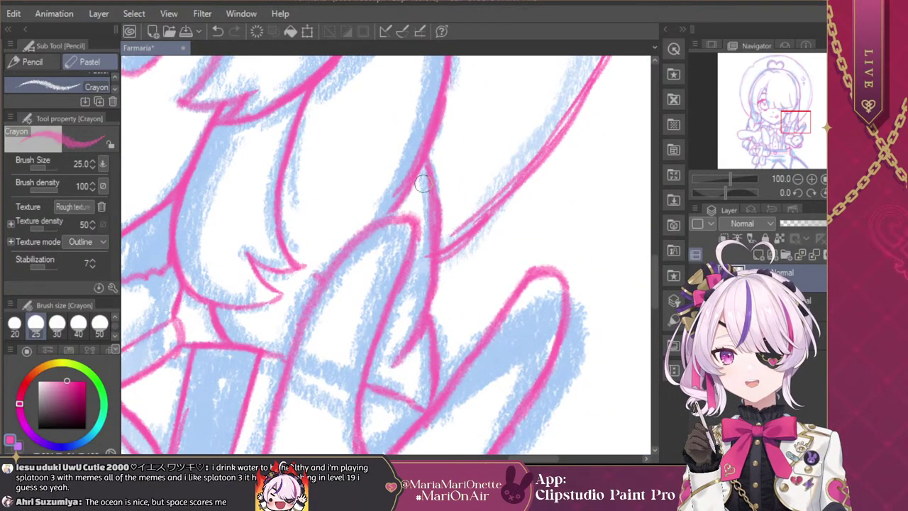
{"action": "left_click", "coordinate": [800, 192]}
{"action": "left_click", "coordinate": [798, 179]}
{"action": "left_click", "coordinate": [797, 179]}
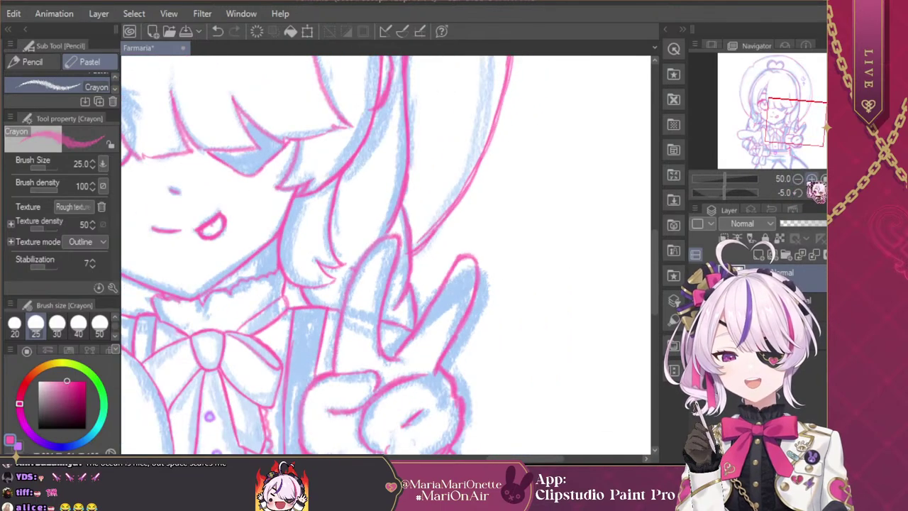
{"action": "left_click", "coordinate": [823, 193]}
{"action": "left_click_drag", "start_coordinate": [794, 129], "coordinate": [768, 128]}
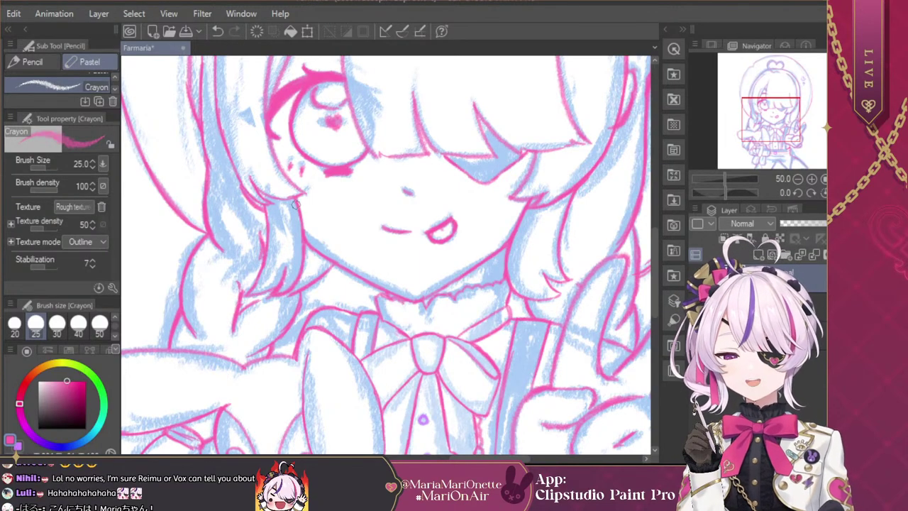
{"action": "left_click", "coordinate": [798, 179]}
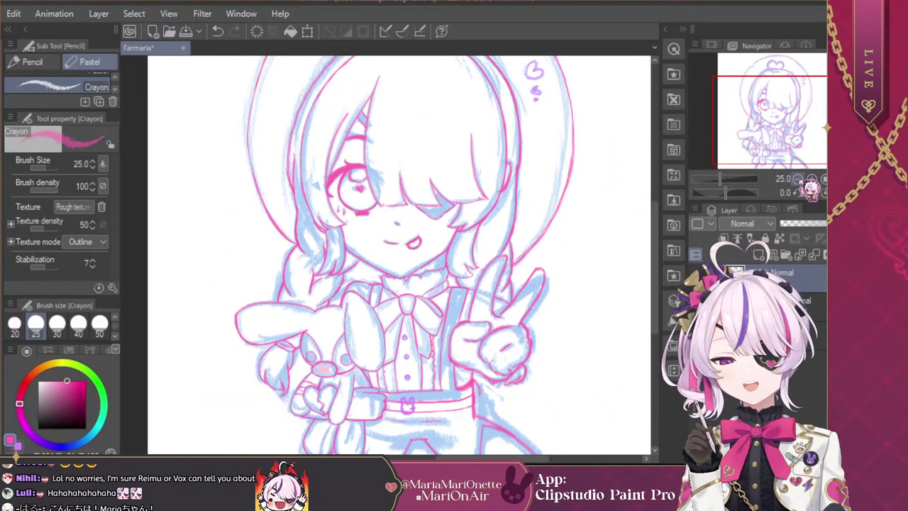
{"action": "left_click_drag", "start_coordinate": [801, 141], "coordinate": [803, 117]}
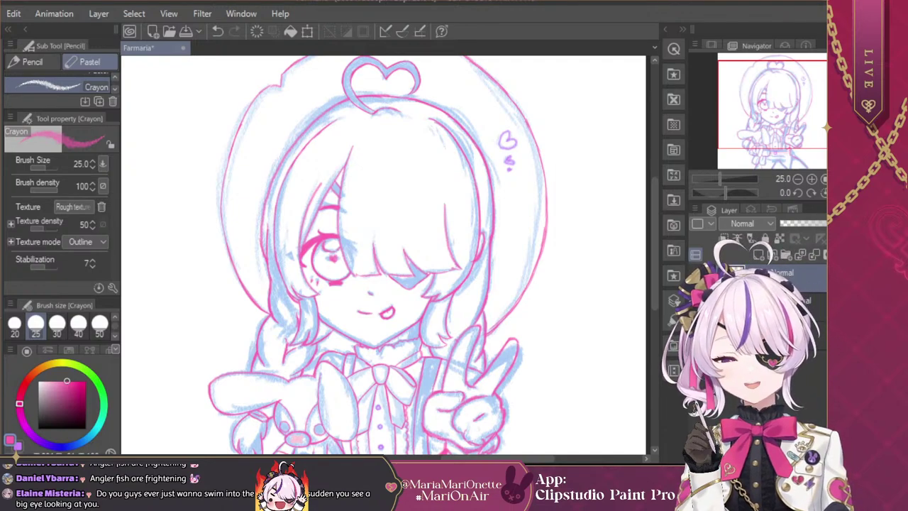
Step: On the blue sketch layer, set the crayon size to 50 and sketch a thick curved strand line from the hair parting to the eye
{"action": "left_click", "coordinate": [696, 300]}
{"action": "left_click", "coordinate": [696, 301]}
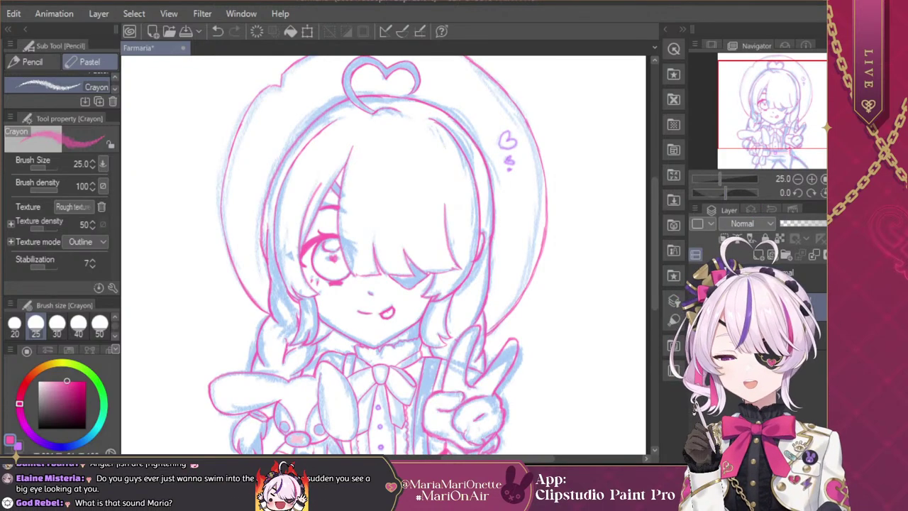
{"action": "left_click", "coordinate": [31, 441]}
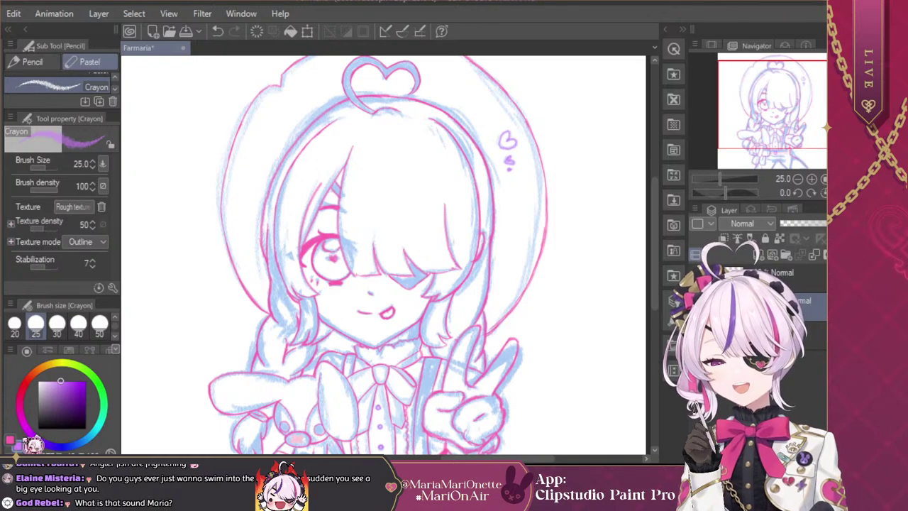
{"action": "left_click", "coordinate": [19, 404]}
{"action": "left_click", "coordinate": [99, 325]}
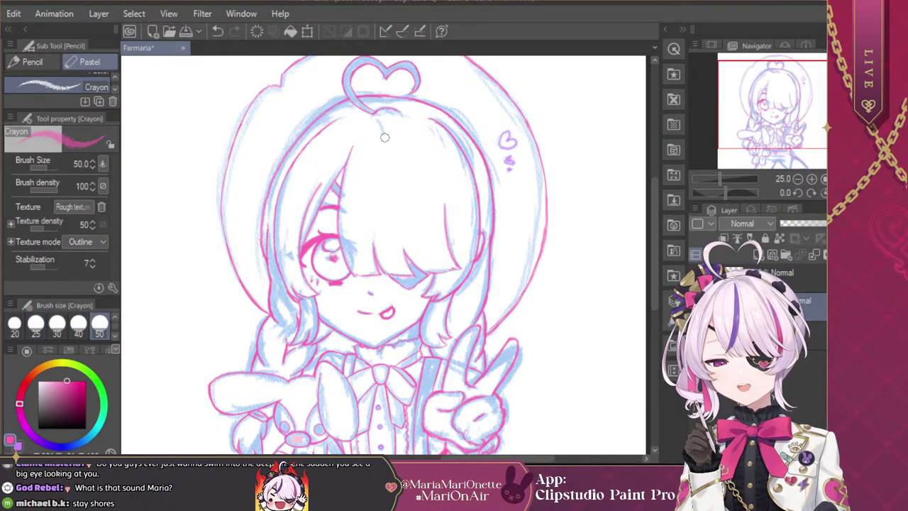
{"action": "mouse_move", "coordinate": [384, 137]}
{"action": "left_mouse_down"}
{"action": "mouse_move", "coordinate": [381, 205]}
{"action": "mouse_move", "coordinate": [343, 257]}
{"action": "left_mouse_up"}
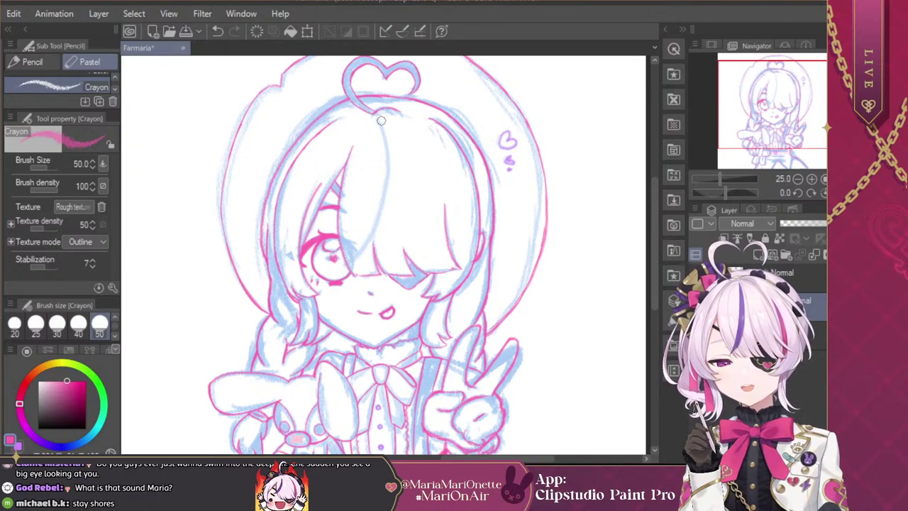
{"action": "mouse_move", "coordinate": [381, 122]}
{"action": "left_mouse_down"}
{"action": "mouse_move", "coordinate": [375, 214]}
{"action": "mouse_move", "coordinate": [346, 258]}
{"action": "left_mouse_up"}
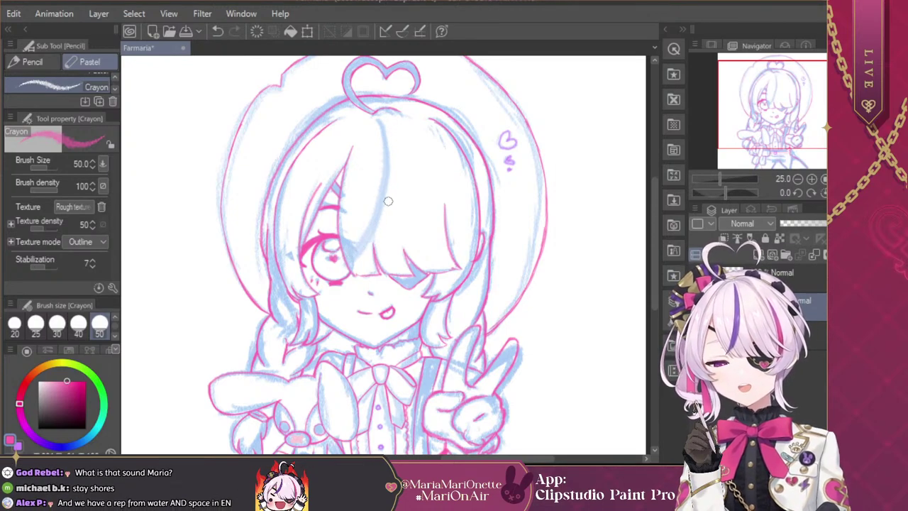
{"action": "mouse_move", "coordinate": [382, 121]}
{"action": "left_mouse_down"}
{"action": "mouse_move", "coordinate": [390, 177]}
{"action": "mouse_move", "coordinate": [381, 216]}
{"action": "mouse_move", "coordinate": [348, 260]}
{"action": "left_mouse_up"}
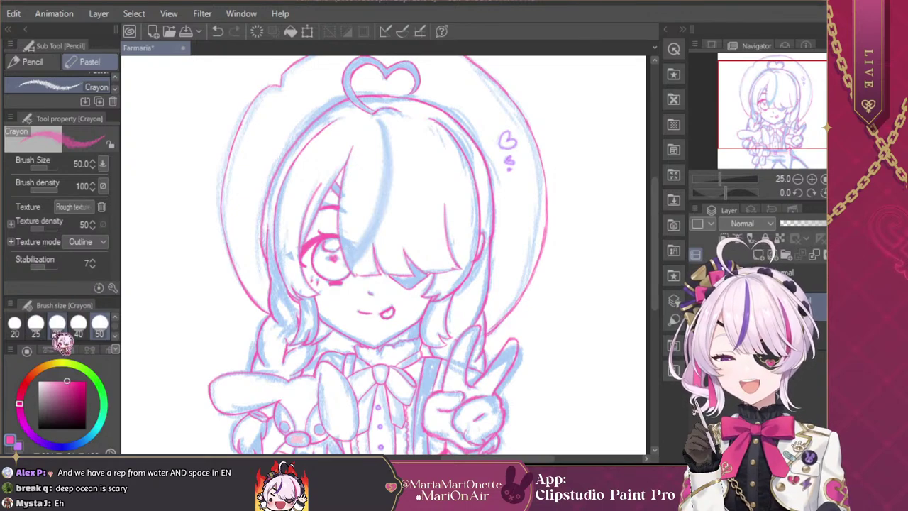
Step: Return to the line art layer with the crayon at size 25 and mirror the canvas view, with the bangs in close view
{"action": "left_click", "coordinate": [35, 325]}
{"action": "scroll", "coordinate": [386, 254], "scroll_direction": "up", "scroll_amount": 4}
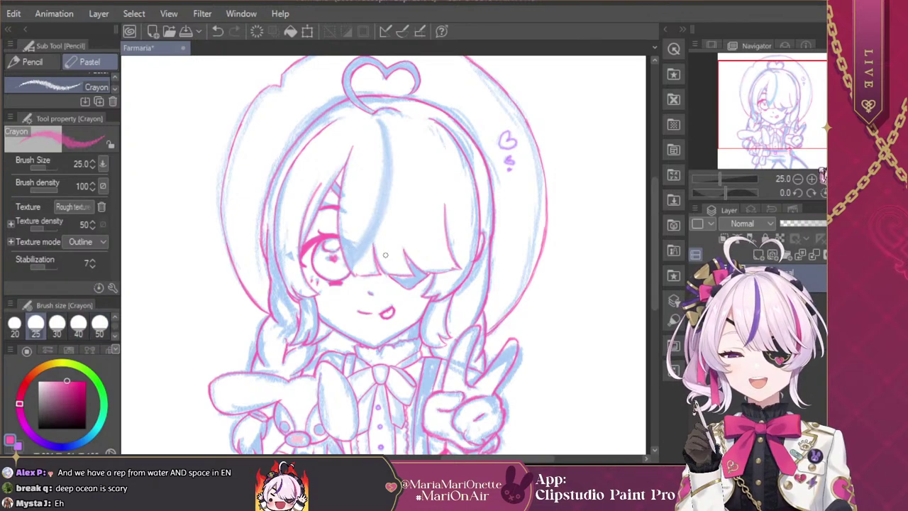
{"action": "left_click", "coordinate": [797, 179]}
{"action": "left_click_drag", "start_coordinate": [776, 115], "coordinate": [777, 103]}
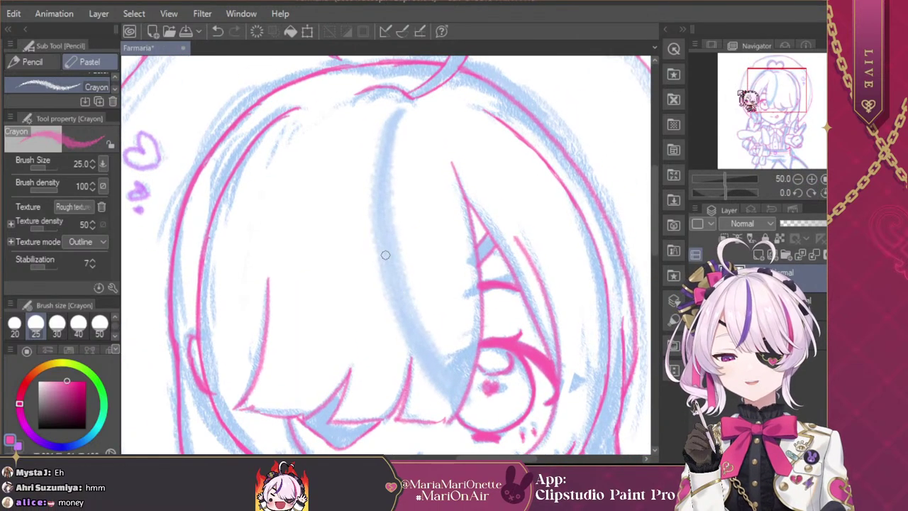
{"action": "mouse_move", "coordinate": [384, 130]}
{"action": "left_mouse_down"}
{"action": "mouse_move", "coordinate": [365, 176]}
{"action": "mouse_move", "coordinate": [376, 199]}
{"action": "left_mouse_up"}
{"action": "key", "text": "ctrl+z"}
{"action": "key", "text": "ctrl+z"}
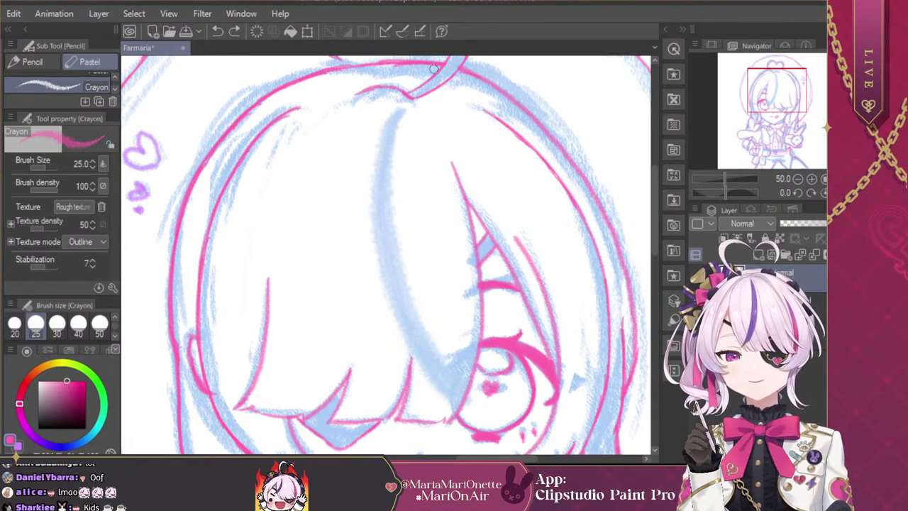
{"action": "mouse_move", "coordinate": [404, 109]}
{"action": "left_mouse_down"}
{"action": "mouse_move", "coordinate": [385, 130]}
{"action": "mouse_move", "coordinate": [371, 178]}
{"action": "mouse_move", "coordinate": [369, 238]}
{"action": "mouse_move", "coordinate": [410, 346]}
{"action": "mouse_move", "coordinate": [458, 387]}
{"action": "left_mouse_up"}
{"action": "key", "text": "ctrl+z"}
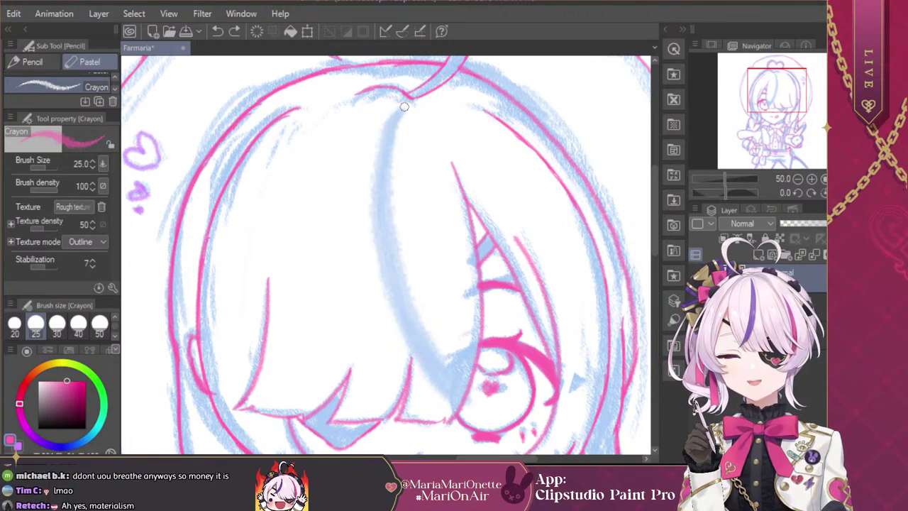
Step: Ink both edges of the thick curved hair strand in pink, from the hair parting down to the tip beside the eye
{"action": "mouse_move", "coordinate": [404, 107]}
{"action": "left_mouse_down"}
{"action": "mouse_move", "coordinate": [377, 147]}
{"action": "mouse_move", "coordinate": [369, 200]}
{"action": "mouse_move", "coordinate": [383, 295]}
{"action": "mouse_move", "coordinate": [428, 372]}
{"action": "mouse_move", "coordinate": [461, 389]}
{"action": "left_mouse_up"}
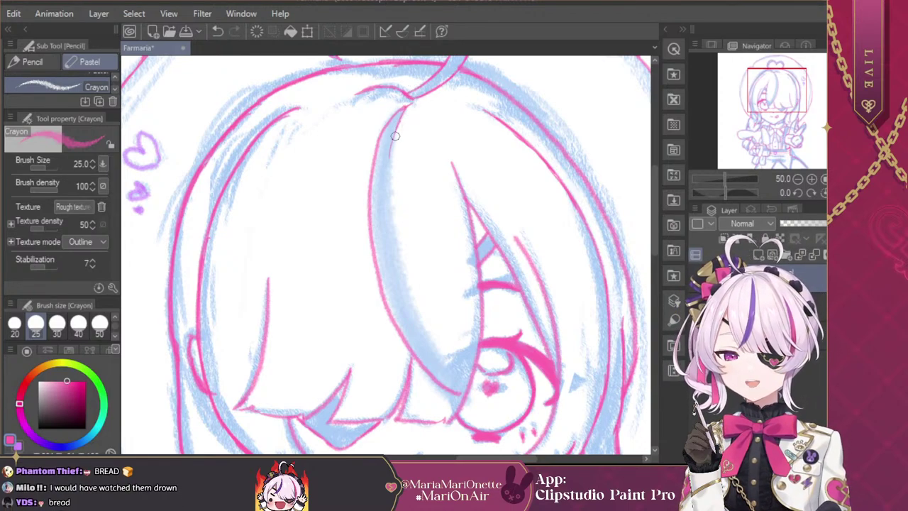
{"action": "left_click_drag", "start_coordinate": [395, 136], "coordinate": [392, 192]}
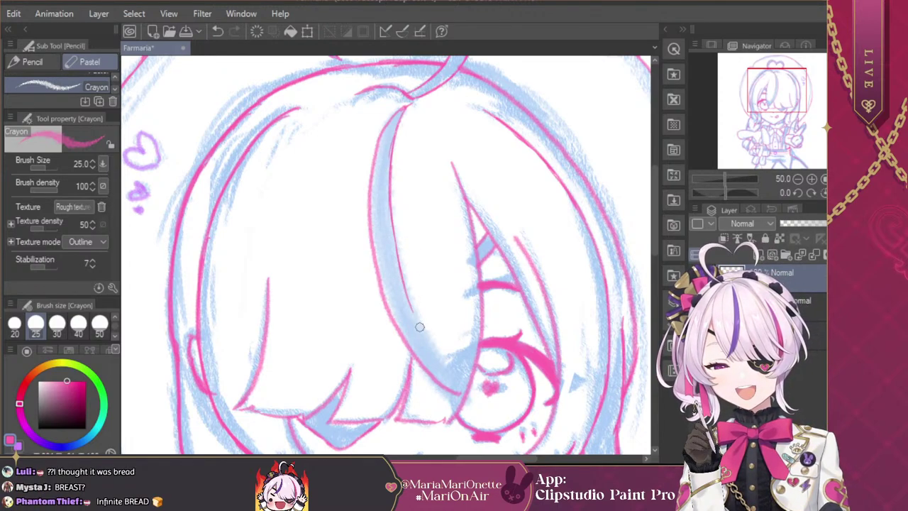
{"action": "left_click_drag", "start_coordinate": [413, 308], "coordinate": [451, 370]}
{"action": "left_click_drag", "start_coordinate": [423, 325], "coordinate": [465, 385]}
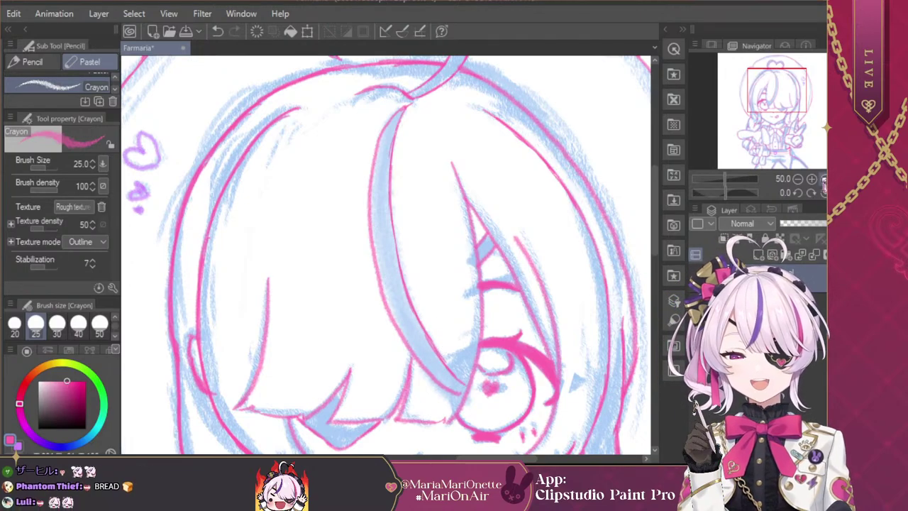
Step: Close the tip of the thick hair strand beside the eye with a short pink stroke, checking it in mirrored view
{"action": "left_click", "coordinate": [811, 179]}
{"action": "left_click", "coordinate": [838, 192]}
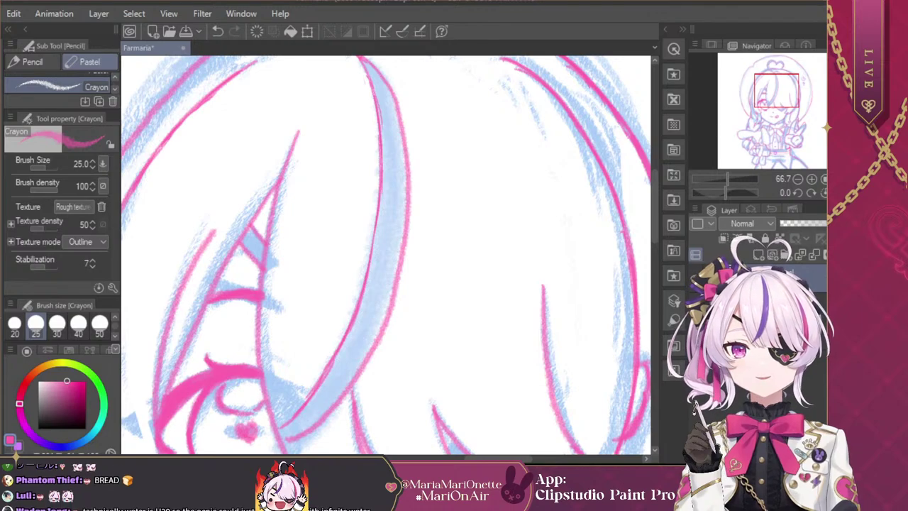
{"action": "left_click", "coordinate": [824, 193]}
{"action": "mouse_move", "coordinate": [486, 428]}
{"action": "left_mouse_down"}
{"action": "mouse_move", "coordinate": [480, 438]}
{"action": "mouse_move", "coordinate": [494, 439]}
{"action": "mouse_move", "coordinate": [477, 423]}
{"action": "left_mouse_up"}
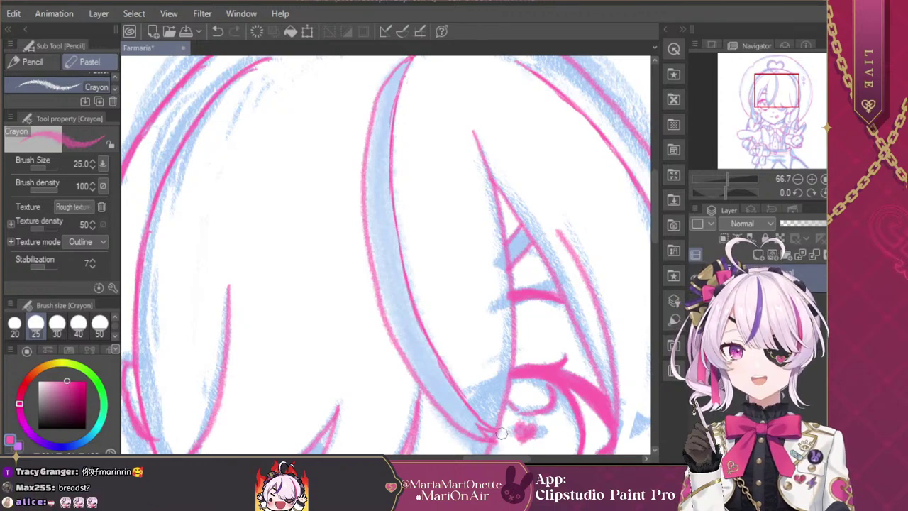
{"action": "left_click", "coordinate": [823, 192]}
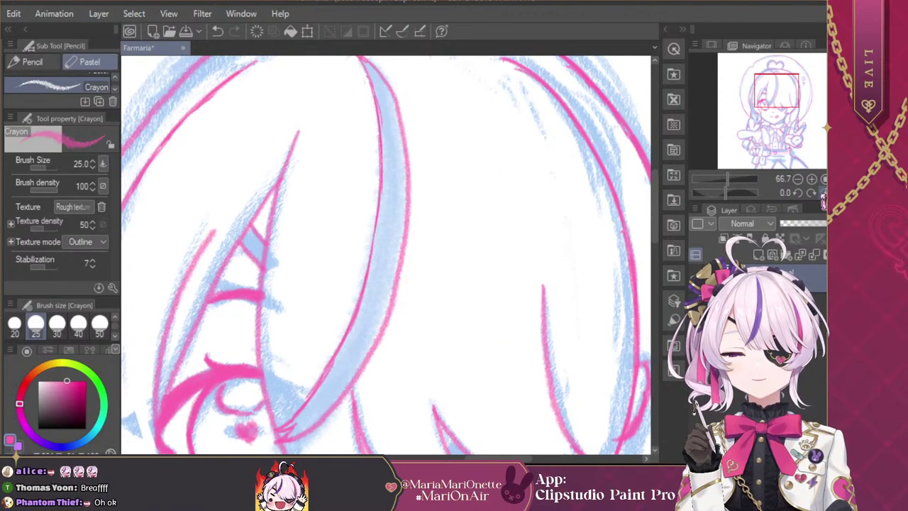
Step: Compare the whole figure with and without the blue sketch, leaving the sketch layer hidden
{"action": "left_click", "coordinate": [798, 179]}
{"action": "left_click", "coordinate": [798, 179]}
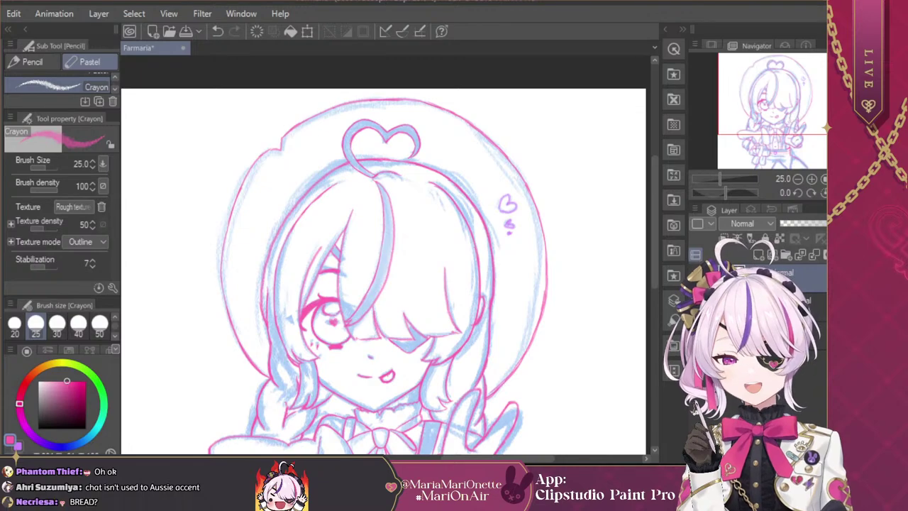
{"action": "left_click", "coordinate": [798, 179]}
{"action": "left_click_drag", "start_coordinate": [786, 126], "coordinate": [781, 146]}
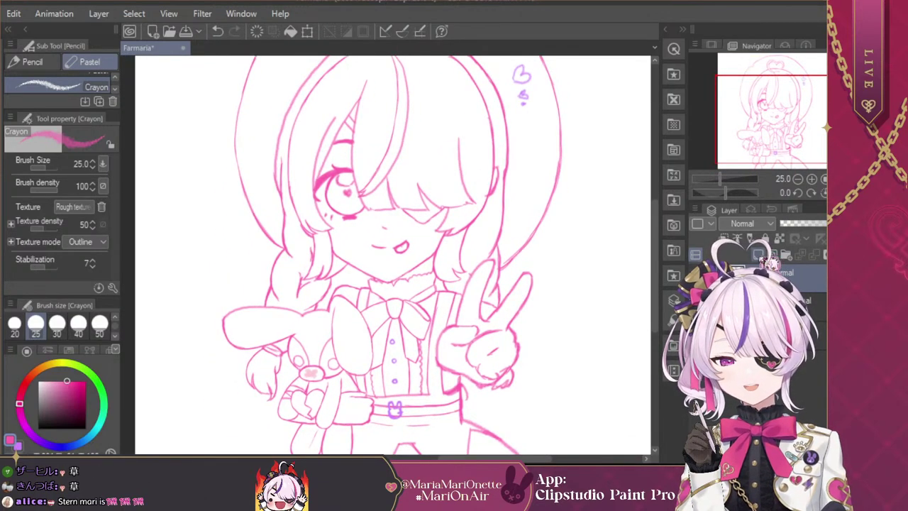
{"action": "left_click", "coordinate": [697, 300]}
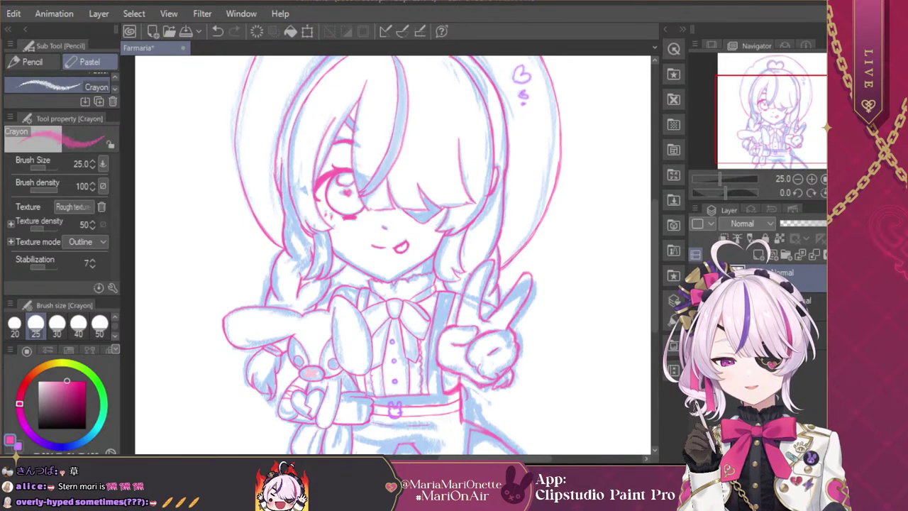
{"action": "left_click", "coordinate": [696, 301]}
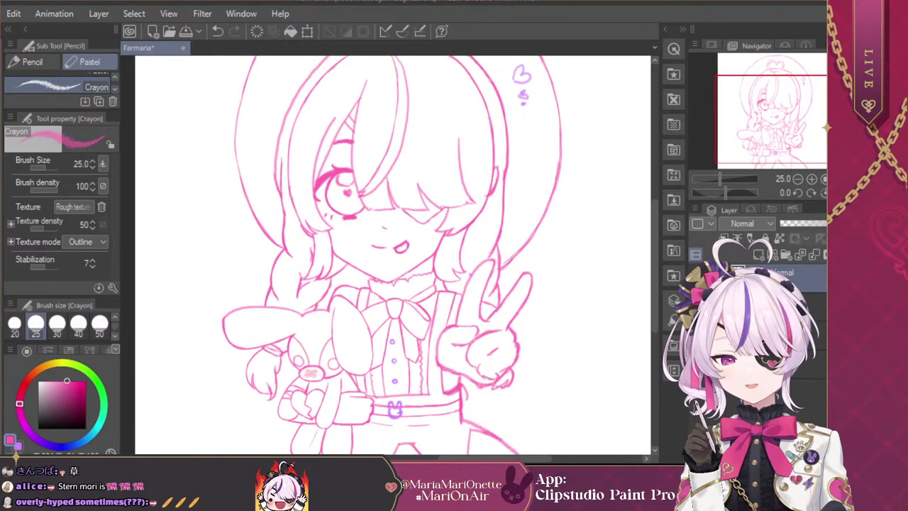
Step: Switch to the G-pen at size 25 with black as the drawing colour
{"action": "key", "text": "p"}
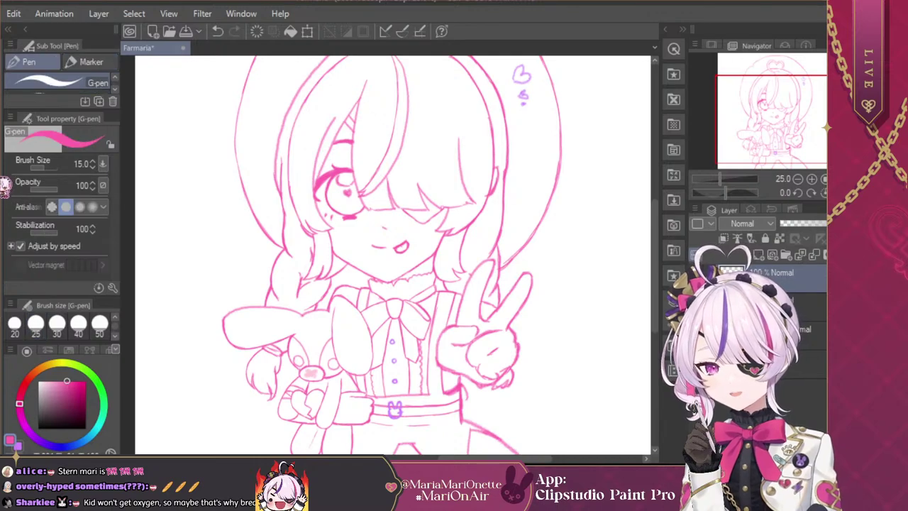
{"action": "left_click", "coordinate": [35, 325]}
{"action": "left_click", "coordinate": [39, 427]}
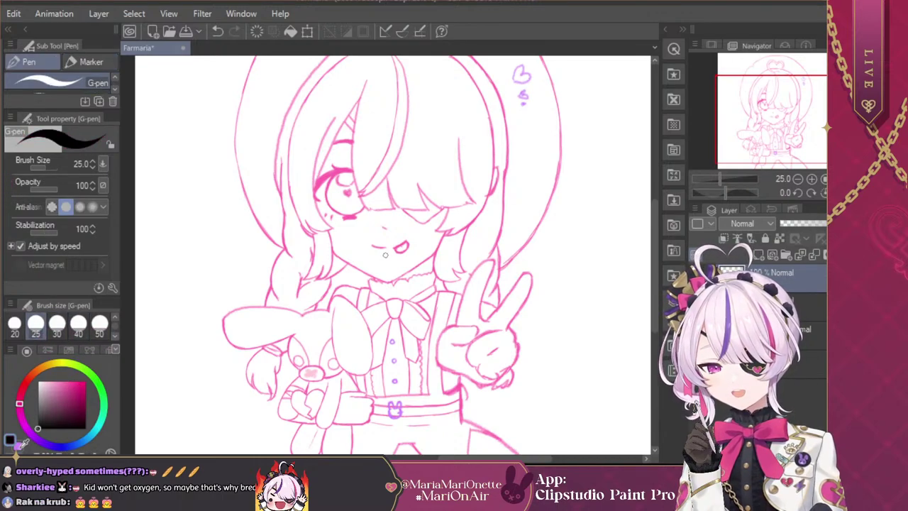
Step: Test the G-pen with a few loose strokes, undo them, and set its stabilization to 48
{"action": "mouse_move", "coordinate": [281, 280]}
{"action": "left_mouse_down"}
{"action": "mouse_move", "coordinate": [255, 270]}
{"action": "mouse_move", "coordinate": [291, 241]}
{"action": "mouse_move", "coordinate": [278, 238]}
{"action": "left_mouse_up"}
{"action": "mouse_move", "coordinate": [318, 211]}
{"action": "left_mouse_down"}
{"action": "mouse_move", "coordinate": [346, 251]}
{"action": "mouse_move", "coordinate": [319, 290]}
{"action": "left_mouse_up"}
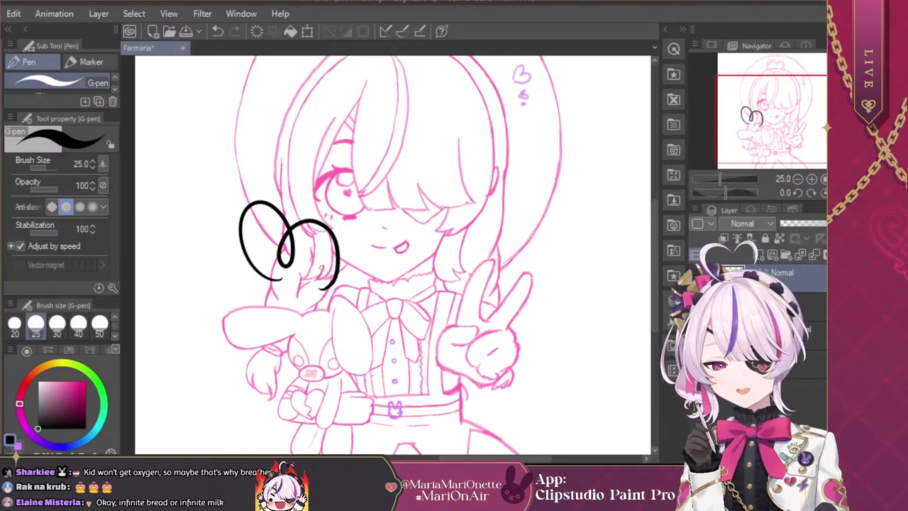
{"action": "key", "text": "ctrl+z"}
{"action": "left_click_drag", "start_coordinate": [798, 113], "coordinate": [810, 100]}
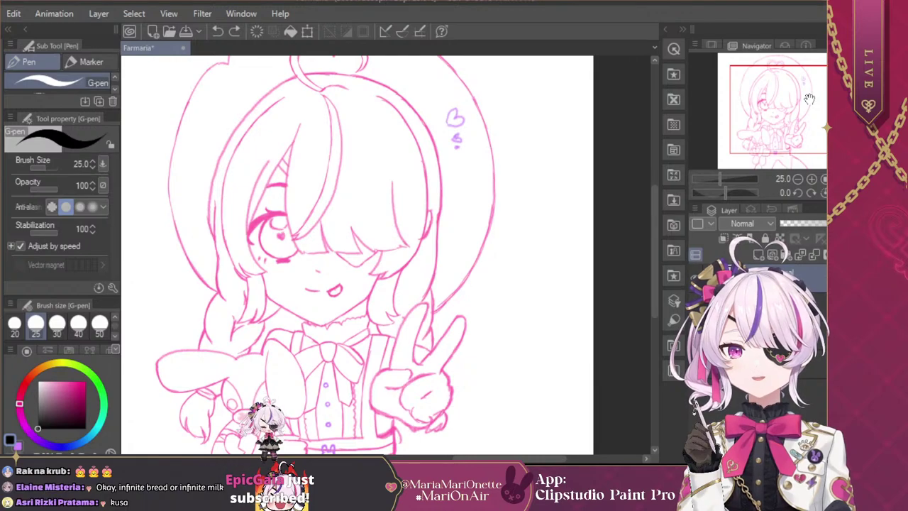
{"action": "mouse_move", "coordinate": [433, 382]}
{"action": "left_mouse_down"}
{"action": "mouse_move", "coordinate": [410, 365]}
{"action": "mouse_move", "coordinate": [413, 289]}
{"action": "mouse_move", "coordinate": [463, 321]}
{"action": "mouse_move", "coordinate": [444, 331]}
{"action": "mouse_move", "coordinate": [449, 277]}
{"action": "mouse_move", "coordinate": [475, 270]}
{"action": "left_mouse_up"}
{"action": "left_click_drag", "start_coordinate": [490, 303], "coordinate": [485, 377]}
{"action": "key", "text": "ctrl+z"}
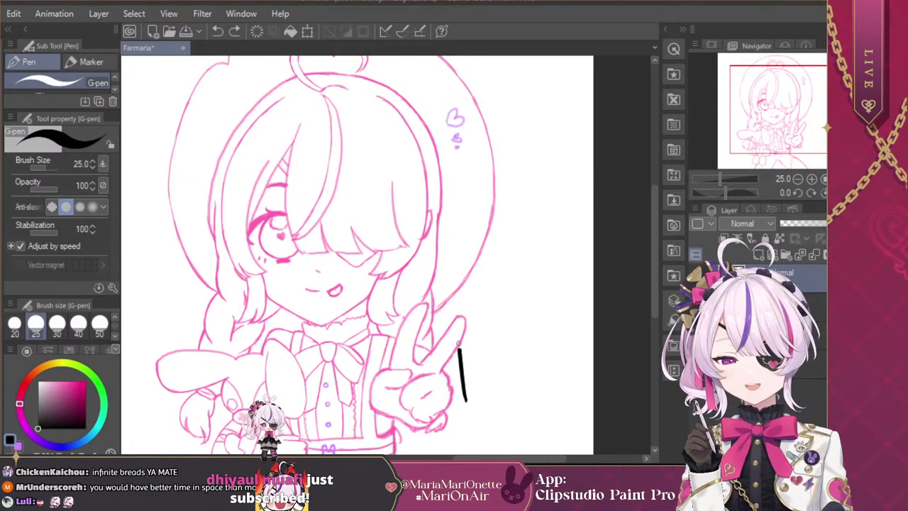
{"action": "left_click", "coordinate": [44, 232]}
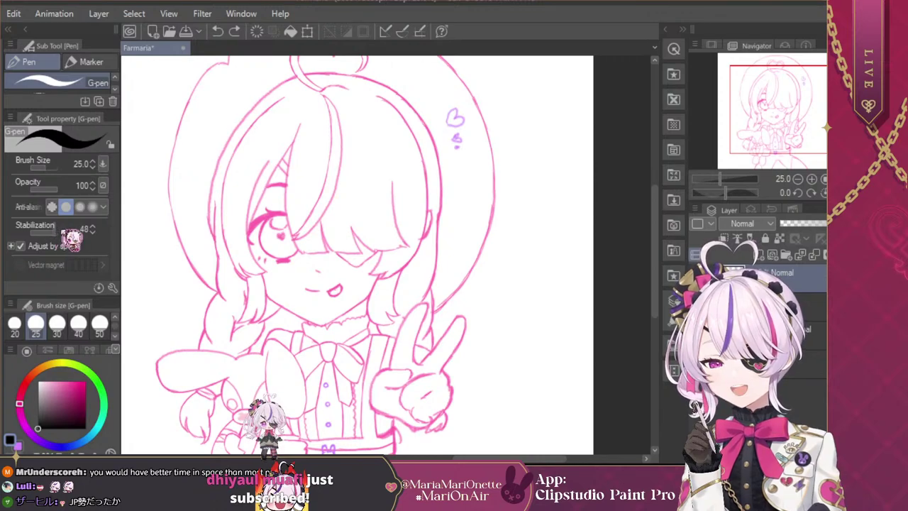
Step: Try a black handwritten "Maria" signature with a small heart and a bunny face beside the peace-sign hand
{"action": "mouse_move", "coordinate": [458, 389]}
{"action": "left_mouse_down"}
{"action": "mouse_move", "coordinate": [457, 367]}
{"action": "mouse_move", "coordinate": [472, 359]}
{"action": "mouse_move", "coordinate": [483, 387]}
{"action": "mouse_move", "coordinate": [496, 384]}
{"action": "mouse_move", "coordinate": [510, 351]}
{"action": "mouse_move", "coordinate": [515, 377]}
{"action": "mouse_move", "coordinate": [522, 348]}
{"action": "mouse_move", "coordinate": [537, 368]}
{"action": "mouse_move", "coordinate": [552, 333]}
{"action": "mouse_move", "coordinate": [566, 348]}
{"action": "mouse_move", "coordinate": [518, 310]}
{"action": "left_mouse_up"}
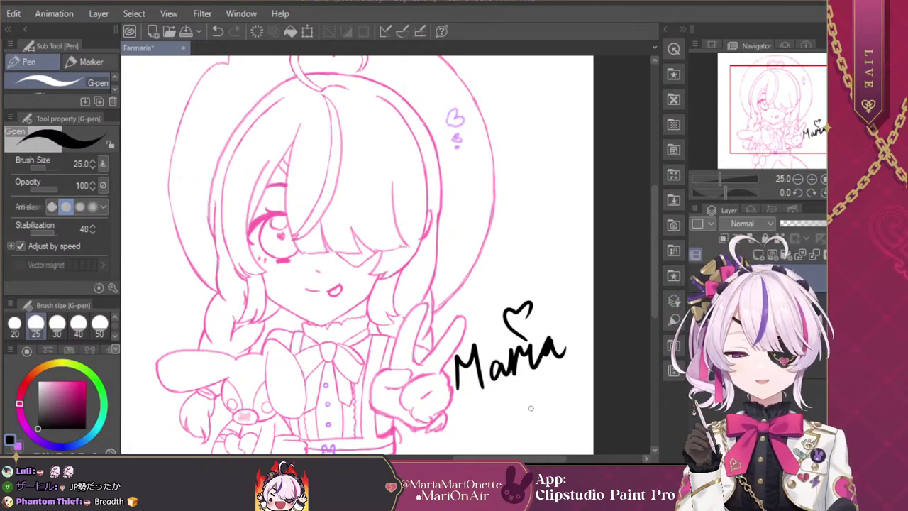
{"action": "mouse_move", "coordinate": [531, 408]}
{"action": "left_mouse_down"}
{"action": "mouse_move", "coordinate": [528, 386]}
{"action": "mouse_move", "coordinate": [538, 403]}
{"action": "mouse_move", "coordinate": [553, 395]}
{"action": "mouse_move", "coordinate": [552, 366]}
{"action": "mouse_move", "coordinate": [575, 402]}
{"action": "mouse_move", "coordinate": [561, 425]}
{"action": "mouse_move", "coordinate": [533, 426]}
{"action": "mouse_move", "coordinate": [529, 413]}
{"action": "mouse_move", "coordinate": [558, 413]}
{"action": "left_mouse_up"}
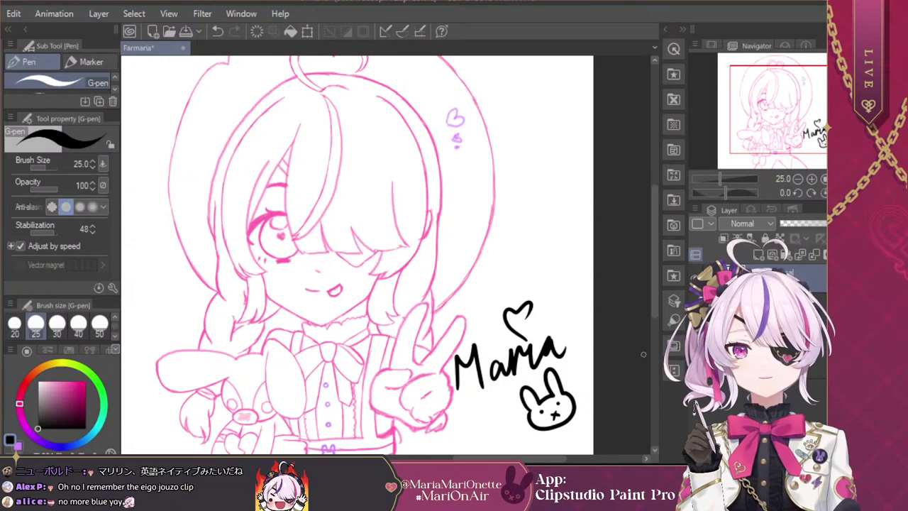
{"action": "key", "text": "ctrl+z"}
{"action": "key", "text": "ctrl+z"}
{"action": "key", "text": "ctrl+z"}
{"action": "key", "text": "ctrl+z"}
{"action": "key", "text": "ctrl+z"}
{"action": "key", "text": "ctrl+z"}
{"action": "key", "text": "ctrl+z"}
{"action": "key", "text": "ctrl+z"}
{"action": "key", "text": "ctrl+z"}
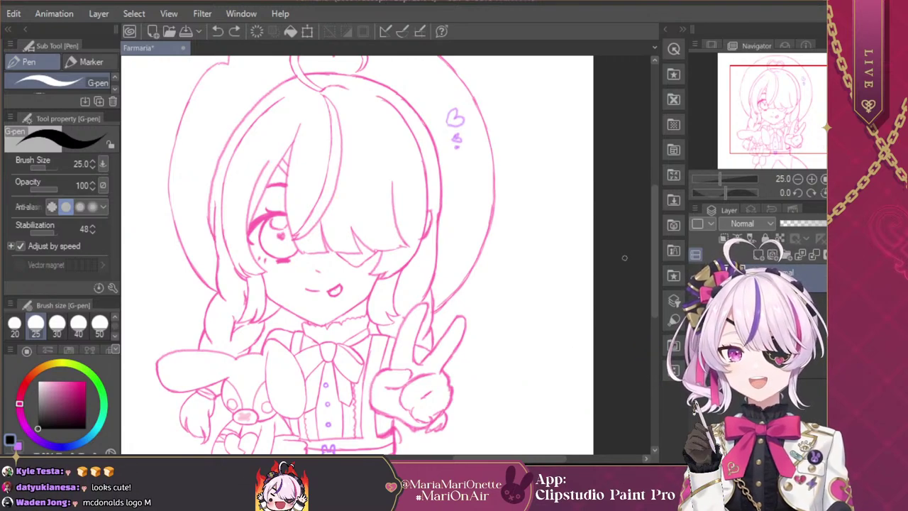
Step: Write a black signature beside the peace-sign hand, with a large heart shaped like an M followed by small letters "aria"
{"action": "mouse_move", "coordinate": [494, 398]}
{"action": "left_mouse_down"}
{"action": "mouse_move", "coordinate": [456, 346]}
{"action": "mouse_move", "coordinate": [490, 346]}
{"action": "mouse_move", "coordinate": [499, 365]}
{"action": "mouse_move", "coordinate": [490, 345]}
{"action": "mouse_move", "coordinate": [502, 317]}
{"action": "mouse_move", "coordinate": [521, 340]}
{"action": "mouse_move", "coordinate": [528, 380]}
{"action": "mouse_move", "coordinate": [511, 410]}
{"action": "mouse_move", "coordinate": [497, 400]}
{"action": "mouse_move", "coordinate": [504, 412]}
{"action": "mouse_move", "coordinate": [497, 409]}
{"action": "mouse_move", "coordinate": [508, 407]}
{"action": "mouse_move", "coordinate": [505, 394]}
{"action": "mouse_move", "coordinate": [505, 412]}
{"action": "mouse_move", "coordinate": [508, 395]}
{"action": "mouse_move", "coordinate": [511, 407]}
{"action": "mouse_move", "coordinate": [514, 390]}
{"action": "mouse_move", "coordinate": [533, 402]}
{"action": "left_mouse_up"}
{"action": "key", "text": "ctrl+z"}
{"action": "left_click", "coordinate": [516, 392]}
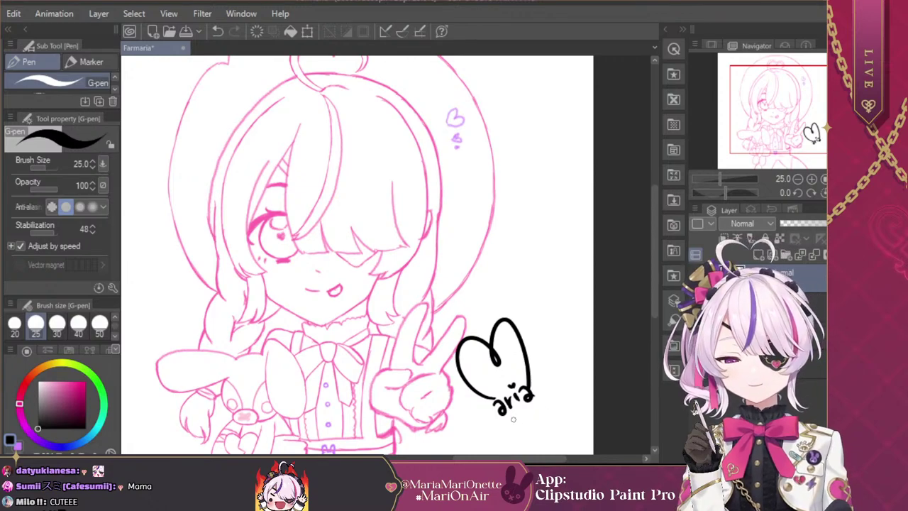
Step: Add a ">x<" face under the signature letters, with a small hand mark on each side
{"action": "mouse_move", "coordinate": [510, 421]}
{"action": "left_mouse_down"}
{"action": "mouse_move", "coordinate": [515, 430]}
{"action": "mouse_move", "coordinate": [532, 424]}
{"action": "mouse_move", "coordinate": [520, 426]}
{"action": "left_mouse_up"}
{"action": "key", "text": "ctrl+z"}
{"action": "mouse_move", "coordinate": [536, 402]}
{"action": "left_mouse_down"}
{"action": "mouse_move", "coordinate": [530, 409]}
{"action": "mouse_move", "coordinate": [542, 417]}
{"action": "left_mouse_up"}
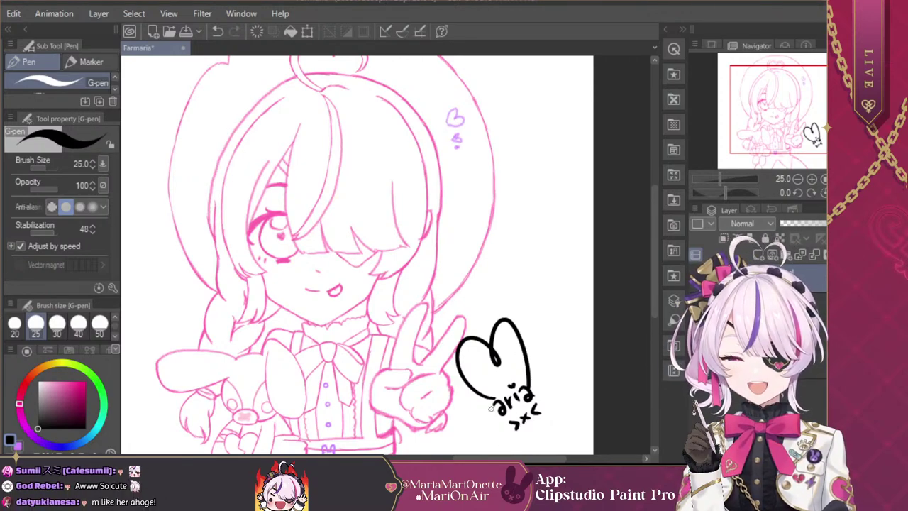
{"action": "mouse_move", "coordinate": [494, 405]}
{"action": "left_mouse_down"}
{"action": "mouse_move", "coordinate": [544, 418]}
{"action": "mouse_move", "coordinate": [512, 439]}
{"action": "mouse_move", "coordinate": [521, 433]}
{"action": "left_mouse_up"}
{"action": "key", "text": "ctrl+z"}
{"action": "left_click_drag", "start_coordinate": [538, 399], "coordinate": [542, 419]}
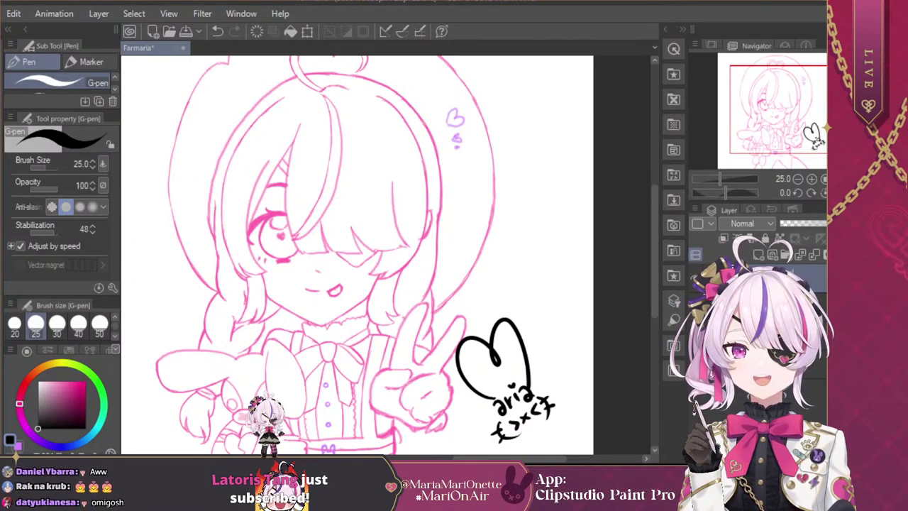
Step: Rotate the whole signature until its lettering is level and position it beside the peace-sign hand
{"action": "key", "text": "ctrl+t"}
{"action": "mouse_move", "coordinate": [523, 290]}
{"action": "left_mouse_down"}
{"action": "mouse_move", "coordinate": [584, 318]}
{"action": "mouse_move", "coordinate": [564, 295]}
{"action": "left_mouse_up"}
{"action": "left_click", "coordinate": [483, 444]}
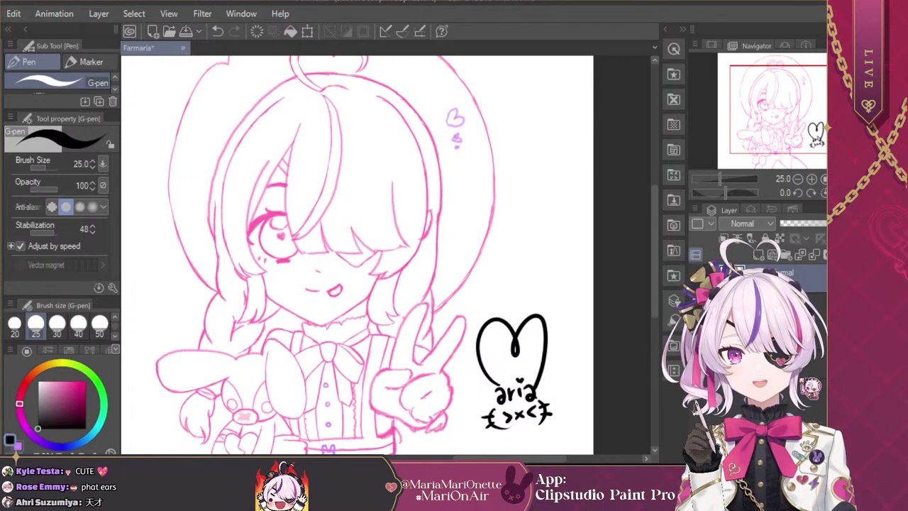
Step: Recolour the black signature pink by painting over it with the G-pen at size 800 on a clipped layer
{"action": "key", "text": "ctrl+b"}
{"action": "key", "text": "ctrl+b"}
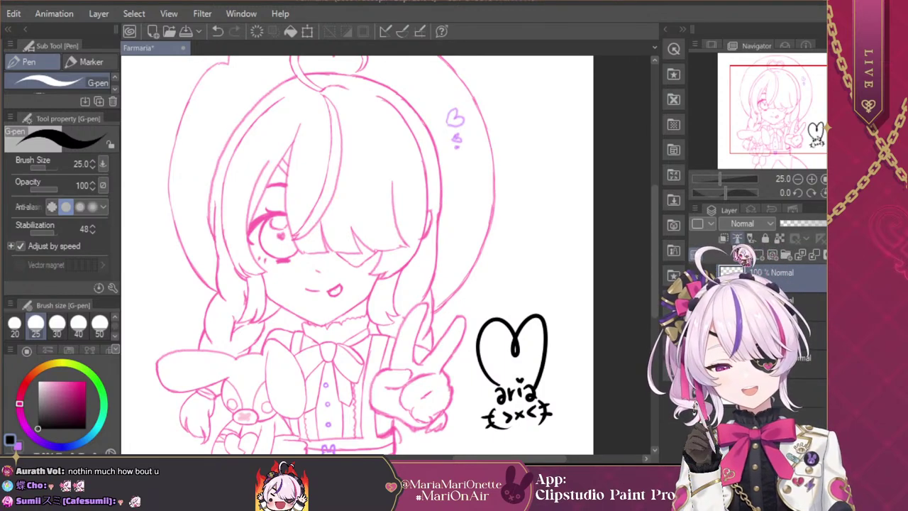
{"action": "left_click", "coordinate": [36, 438]}
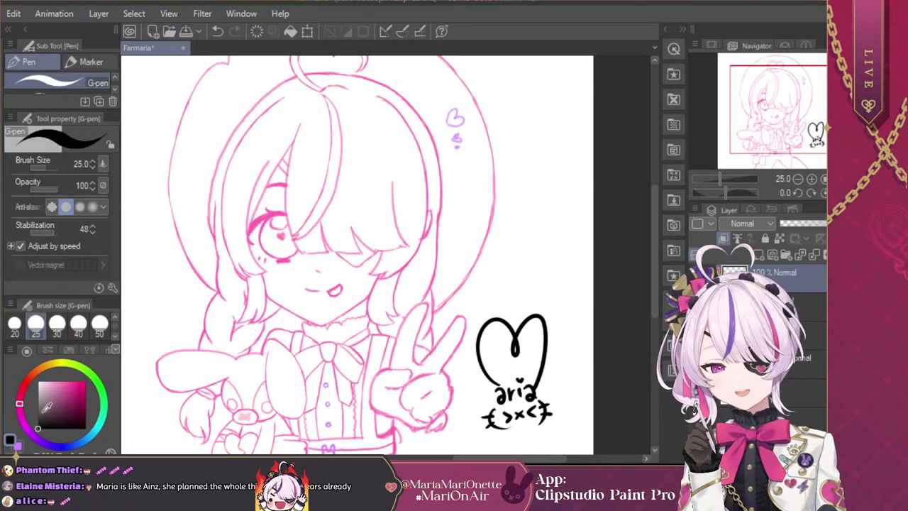
{"action": "left_click", "coordinate": [63, 383]}
{"action": "left_click_drag", "start_coordinate": [62, 383], "coordinate": [59, 381]}
{"action": "mouse_move", "coordinate": [36, 438]}
{"action": "left_mouse_down"}
{"action": "mouse_move", "coordinate": [23, 397]}
{"action": "mouse_move", "coordinate": [21, 410]}
{"action": "left_mouse_up"}
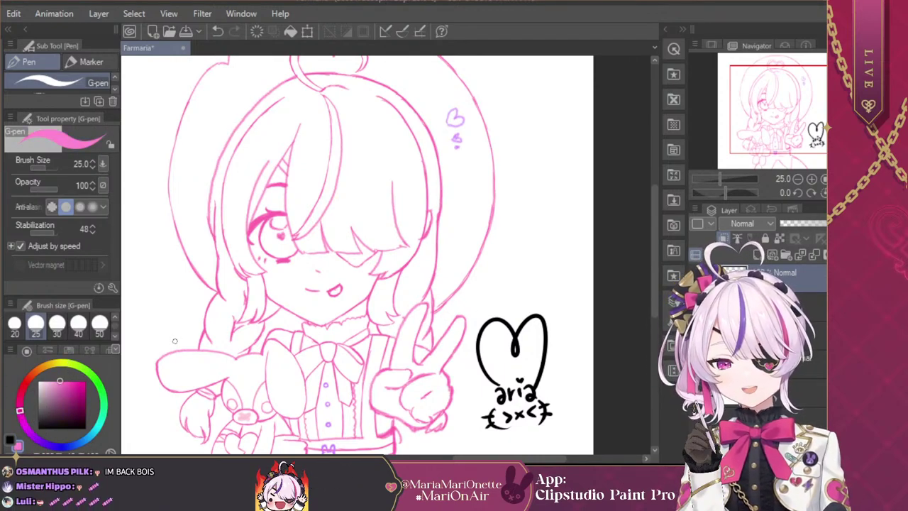
{"action": "scroll", "coordinate": [106, 334], "scroll_direction": "down", "scroll_amount": 10}
{"action": "left_click", "coordinate": [100, 325]}
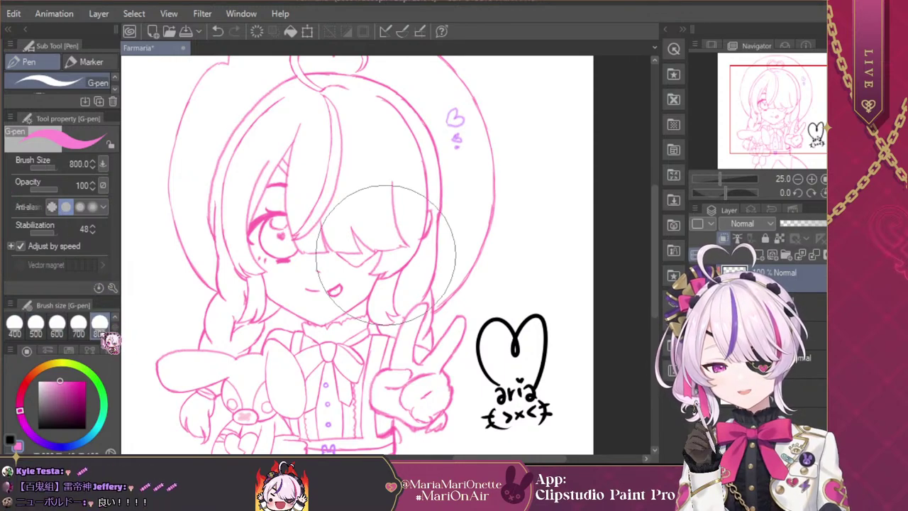
{"action": "mouse_move", "coordinate": [547, 344]}
{"action": "left_mouse_down"}
{"action": "mouse_move", "coordinate": [527, 345]}
{"action": "mouse_move", "coordinate": [533, 365]}
{"action": "left_mouse_up"}
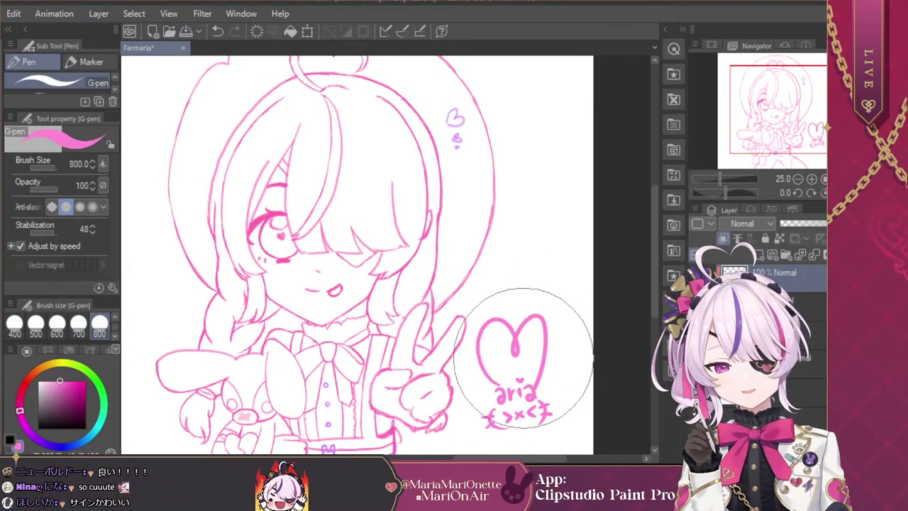
Step: Return the G-pen to size 25 and switch the drawing colour back to black
{"action": "scroll", "coordinate": [89, 329], "scroll_direction": "up", "scroll_amount": 10}
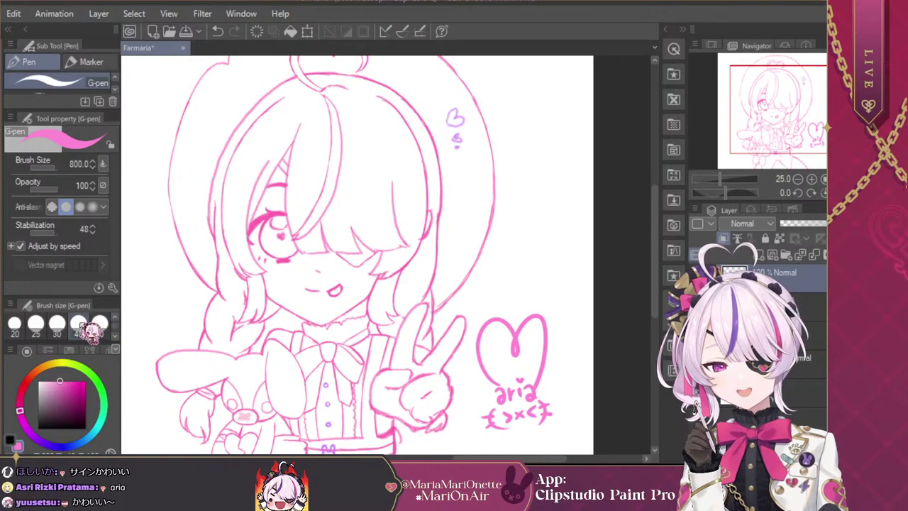
{"action": "left_click", "coordinate": [35, 324]}
{"action": "left_click", "coordinate": [15, 446]}
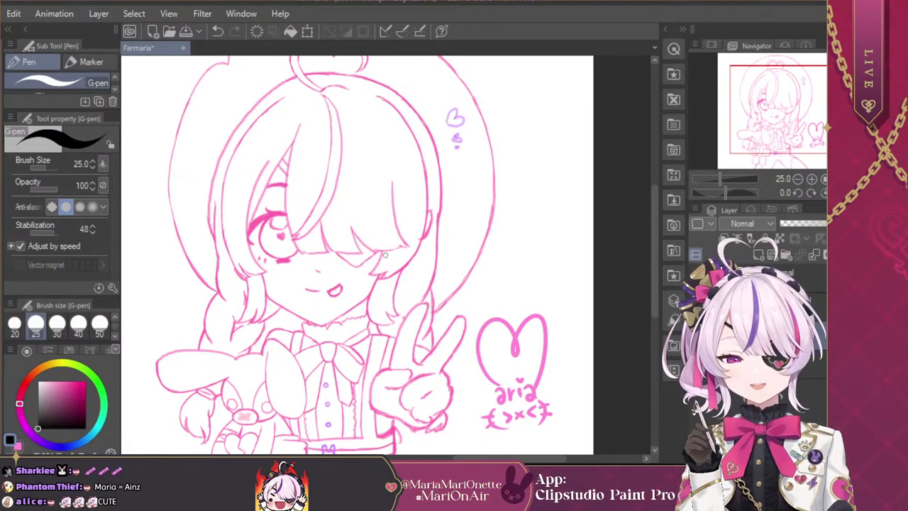
{"action": "key", "text": "Delete"}
{"action": "key", "text": "ctrl+d"}
{"action": "key", "text": "ctrl+z"}
{"action": "key", "text": "ctrl+z"}
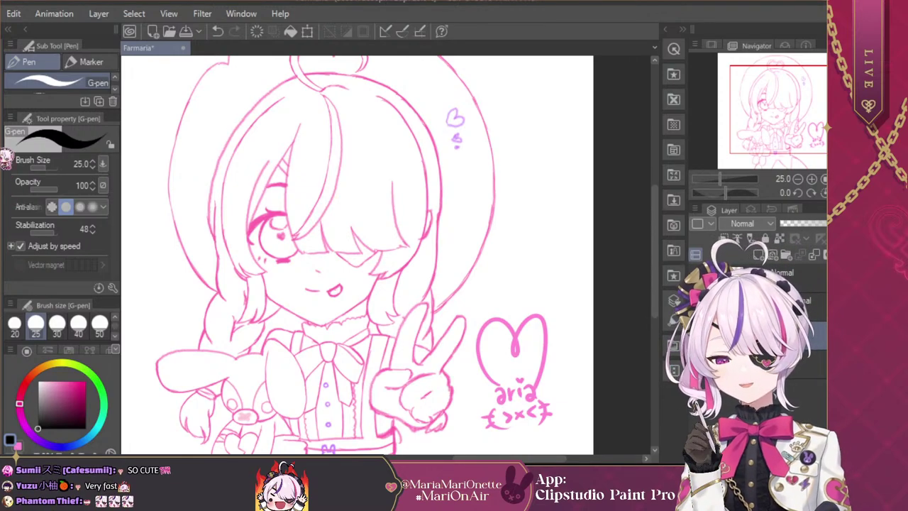
Step: Lasso the signature's heart, tilt it counter-clockwise and move it against the lettering beside the peace-sign hand
{"action": "key", "text": "m"}
{"action": "mouse_move", "coordinate": [544, 389]}
{"action": "left_mouse_down"}
{"action": "mouse_move", "coordinate": [524, 363]}
{"action": "mouse_move", "coordinate": [503, 381]}
{"action": "mouse_move", "coordinate": [471, 367]}
{"action": "mouse_move", "coordinate": [496, 280]}
{"action": "mouse_move", "coordinate": [578, 319]}
{"action": "mouse_move", "coordinate": [543, 392]}
{"action": "left_mouse_up"}
{"action": "left_click", "coordinate": [571, 415]}
{"action": "left_click_drag", "start_coordinate": [600, 298], "coordinate": [596, 288]}
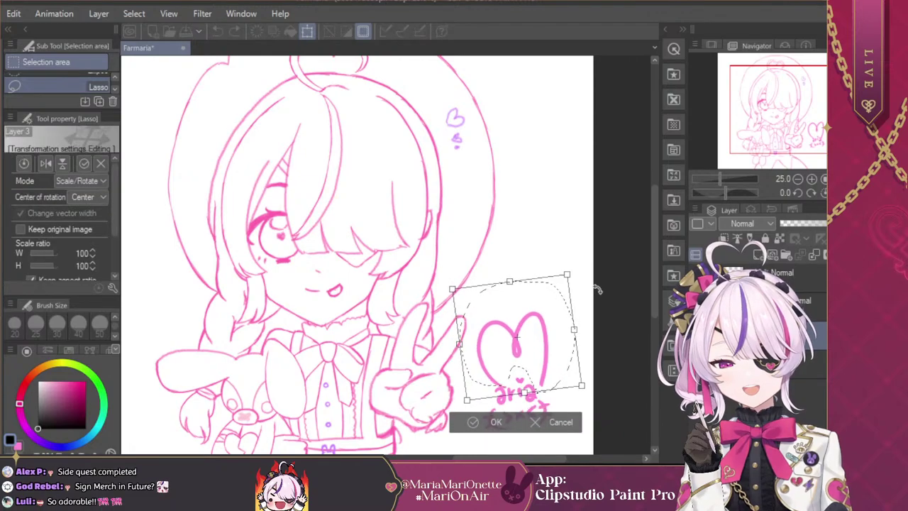
{"action": "mouse_move", "coordinate": [546, 348]}
{"action": "left_mouse_down"}
{"action": "mouse_move", "coordinate": [531, 345]}
{"action": "mouse_move", "coordinate": [547, 298]}
{"action": "mouse_move", "coordinate": [521, 353]}
{"action": "left_mouse_up"}
{"action": "left_click_drag", "start_coordinate": [558, 297], "coordinate": [568, 271]}
{"action": "left_click_drag", "start_coordinate": [537, 339], "coordinate": [529, 351]}
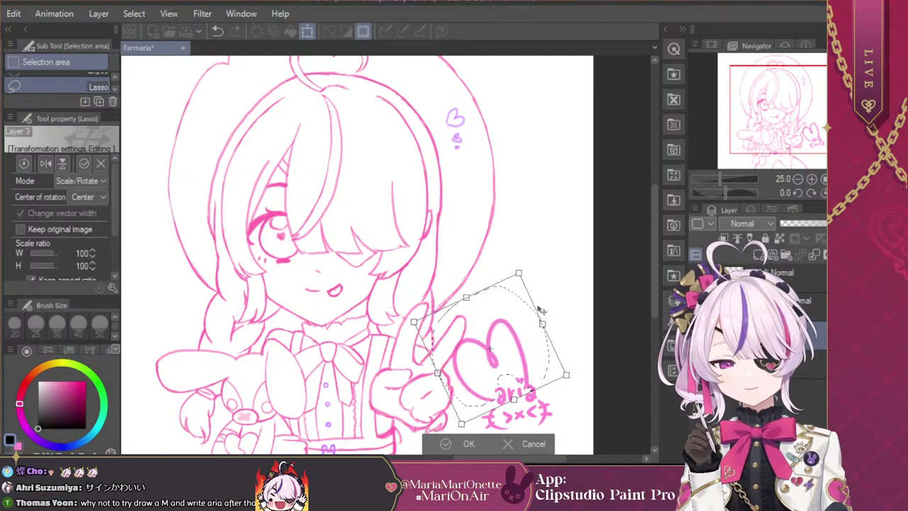
{"action": "key", "text": "Return"}
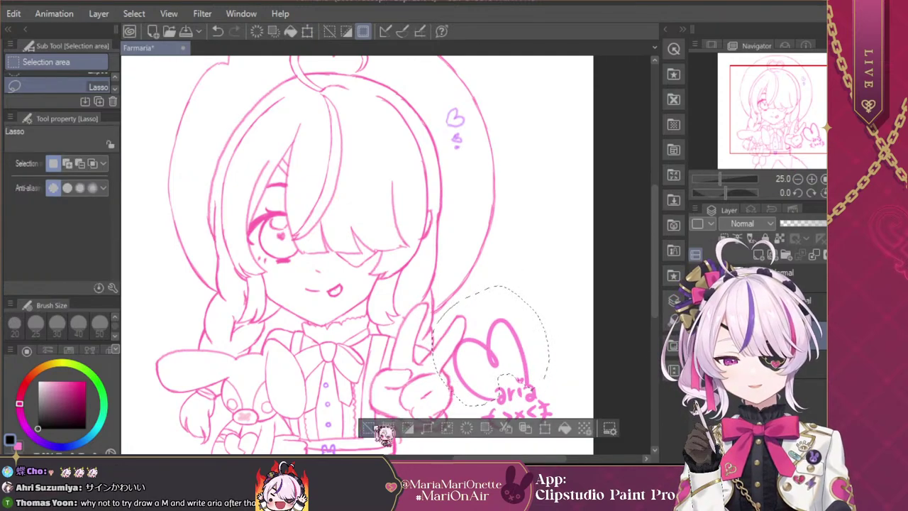
Step: Try to draw a second heart signature above the first with the pink G-pen at size 25
{"action": "left_click_drag", "start_coordinate": [811, 137], "coordinate": [816, 152]}
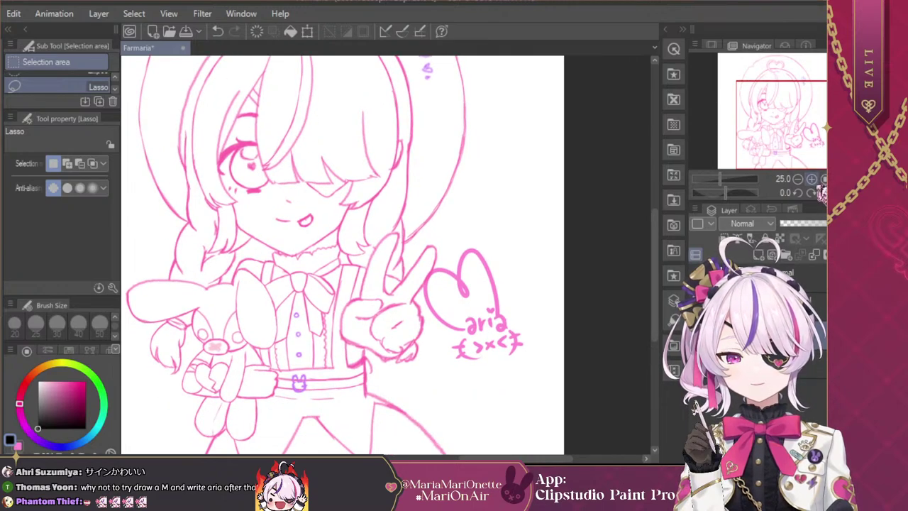
{"action": "left_click", "coordinate": [812, 178]}
{"action": "left_click_drag", "start_coordinate": [800, 127], "coordinate": [815, 132]}
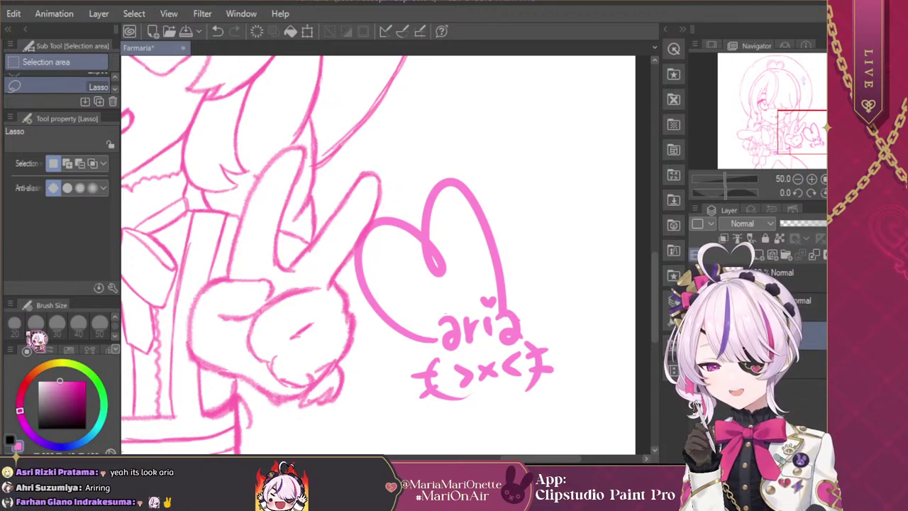
{"action": "key", "text": "p"}
{"action": "left_click_drag", "start_coordinate": [800, 143], "coordinate": [796, 116]}
{"action": "mouse_move", "coordinate": [445, 338]}
{"action": "left_mouse_down"}
{"action": "mouse_move", "coordinate": [383, 287]}
{"action": "mouse_move", "coordinate": [416, 232]}
{"action": "mouse_move", "coordinate": [449, 273]}
{"action": "mouse_move", "coordinate": [437, 275]}
{"action": "mouse_move", "coordinate": [442, 229]}
{"action": "mouse_move", "coordinate": [470, 219]}
{"action": "mouse_move", "coordinate": [486, 303]}
{"action": "mouse_move", "coordinate": [476, 324]}
{"action": "left_mouse_up"}
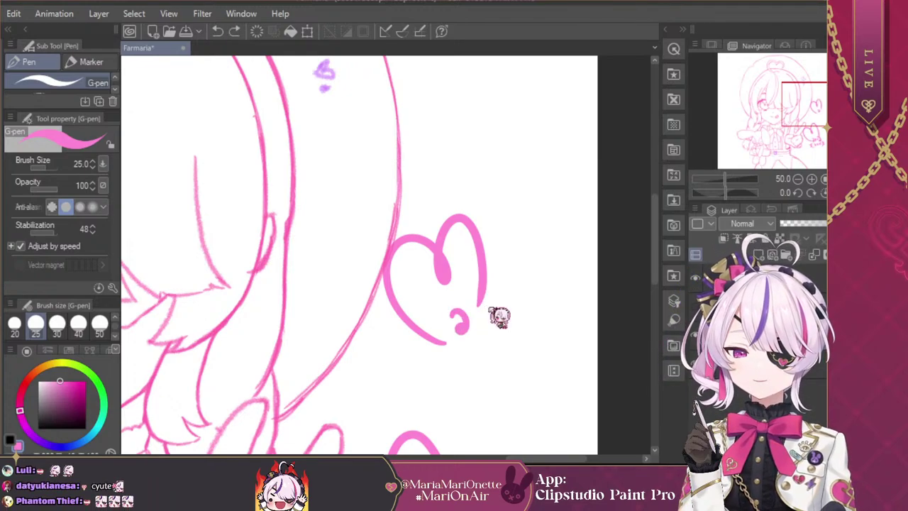
{"action": "key", "text": "ctrl+z"}
{"action": "key", "text": "ctrl+z"}
{"action": "key", "text": "ctrl+z"}
{"action": "key", "text": "ctrl+z"}
Step: Draw a second pink heart signature above the first, with its lettering and a ">x<" face between small hand marks
{"action": "mouse_move", "coordinate": [438, 349]}
{"action": "left_mouse_down"}
{"action": "mouse_move", "coordinate": [417, 334]}
{"action": "mouse_move", "coordinate": [402, 248]}
{"action": "mouse_move", "coordinate": [463, 249]}
{"action": "mouse_move", "coordinate": [453, 282]}
{"action": "mouse_move", "coordinate": [454, 240]}
{"action": "mouse_move", "coordinate": [489, 213]}
{"action": "mouse_move", "coordinate": [517, 245]}
{"action": "mouse_move", "coordinate": [507, 295]}
{"action": "left_mouse_up"}
{"action": "mouse_move", "coordinate": [444, 318]}
{"action": "left_mouse_down"}
{"action": "mouse_move", "coordinate": [455, 339]}
{"action": "mouse_move", "coordinate": [489, 307]}
{"action": "mouse_move", "coordinate": [504, 323]}
{"action": "mouse_move", "coordinate": [538, 318]}
{"action": "left_mouse_up"}
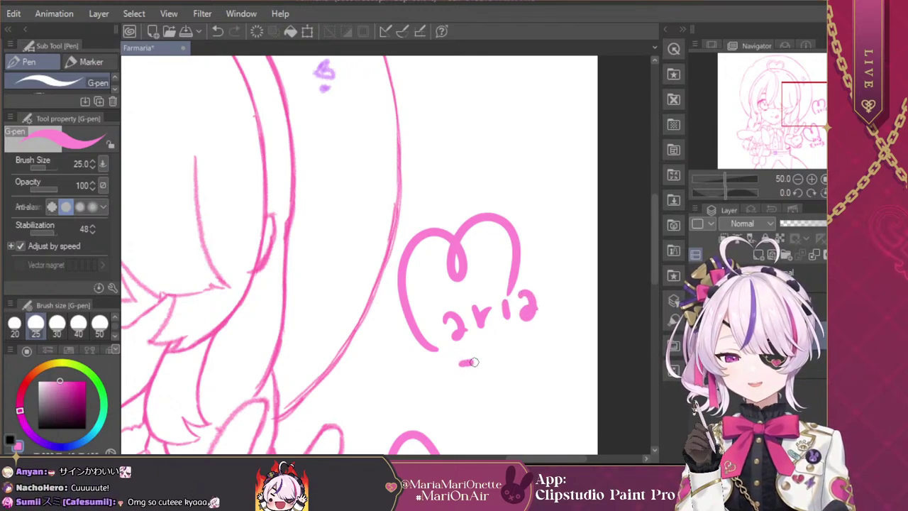
{"action": "left_click_drag", "start_coordinate": [460, 365], "coordinate": [470, 373]}
{"action": "mouse_move", "coordinate": [484, 351]}
{"action": "left_mouse_down"}
{"action": "mouse_move", "coordinate": [498, 364]}
{"action": "mouse_move", "coordinate": [495, 356]}
{"action": "left_mouse_up"}
{"action": "left_click_drag", "start_coordinate": [505, 339], "coordinate": [525, 355]}
{"action": "left_click_drag", "start_coordinate": [444, 361], "coordinate": [466, 384]}
{"action": "left_click_drag", "start_coordinate": [526, 339], "coordinate": [539, 335]}
{"action": "left_click_drag", "start_coordinate": [528, 350], "coordinate": [544, 344]}
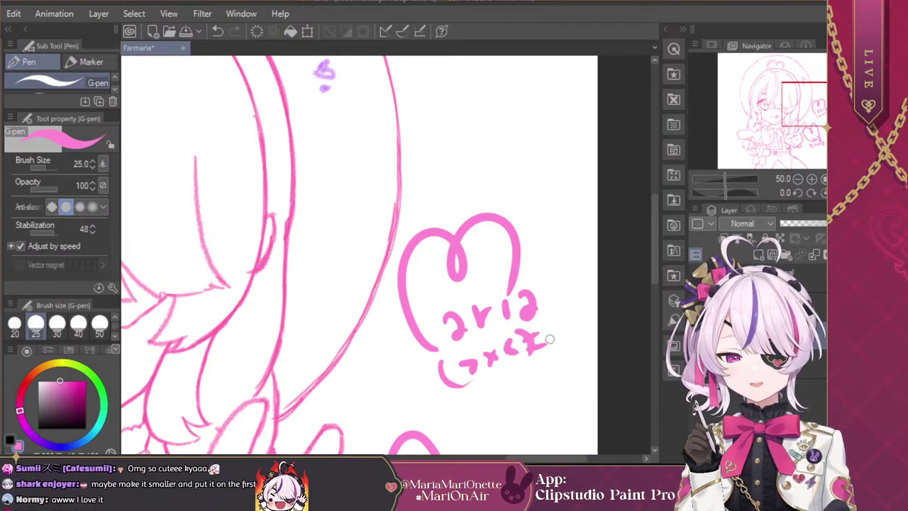
{"action": "left_click_drag", "start_coordinate": [432, 378], "coordinate": [446, 373]}
{"action": "left_click_drag", "start_coordinate": [438, 389], "coordinate": [452, 383]}
{"action": "key", "text": "ctrl+minus"}
{"action": "key", "text": "ctrl+minus"}
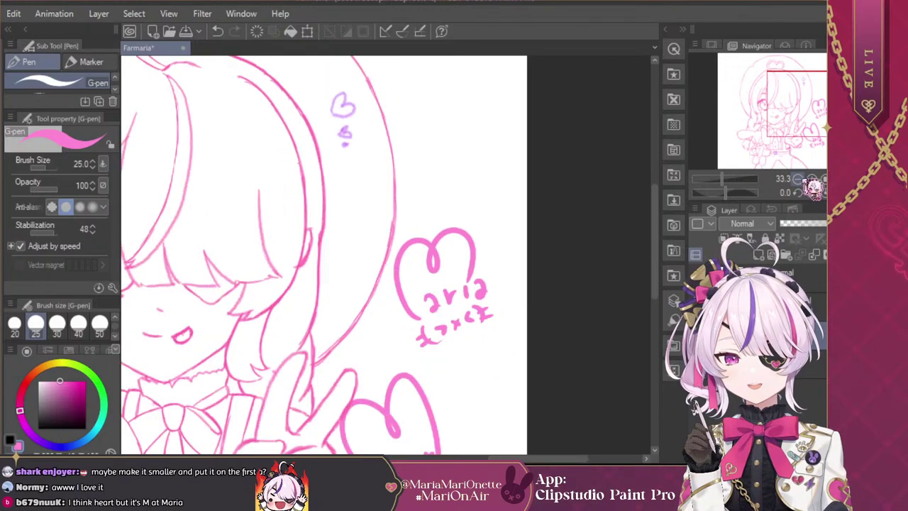
{"action": "left_click_drag", "start_coordinate": [426, 327], "coordinate": [435, 256]}
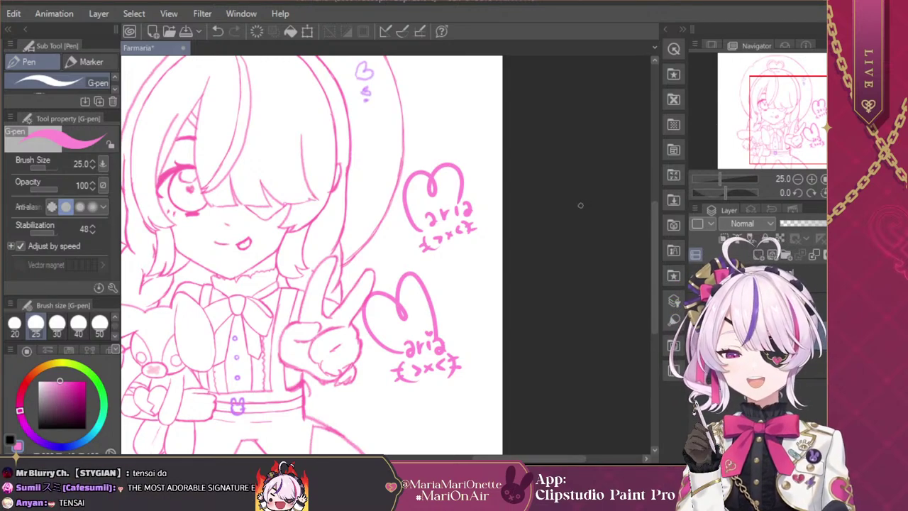
Step: Erase the upper signature's heart and redraw it as a slim looped heart close to the lettering, with a small heart dotting the "i"
{"action": "key", "text": "e"}
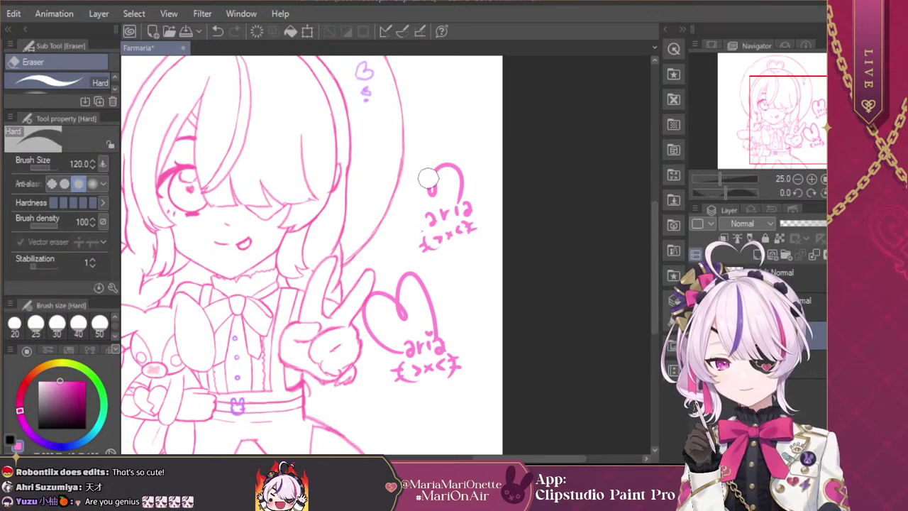
{"action": "mouse_move", "coordinate": [419, 190]}
{"action": "left_mouse_down"}
{"action": "mouse_move", "coordinate": [438, 168]}
{"action": "mouse_move", "coordinate": [456, 170]}
{"action": "mouse_move", "coordinate": [447, 191]}
{"action": "left_mouse_up"}
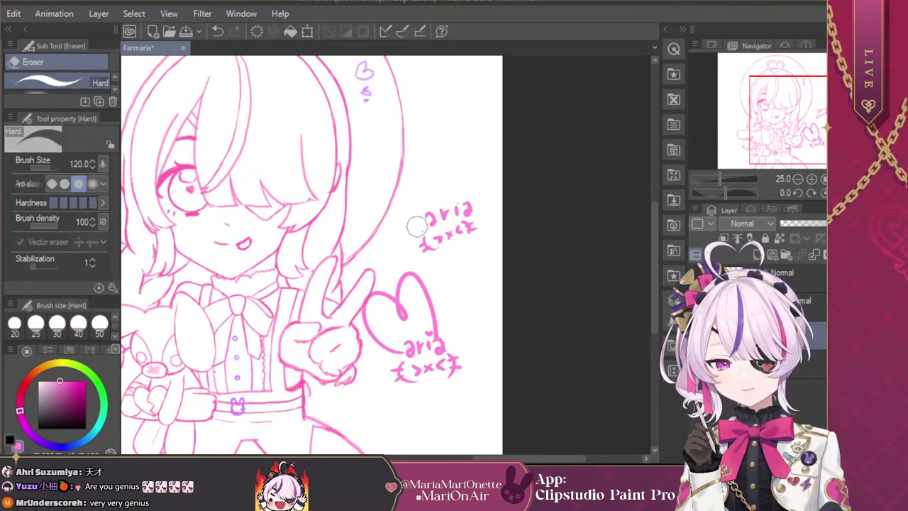
{"action": "key", "text": "p"}
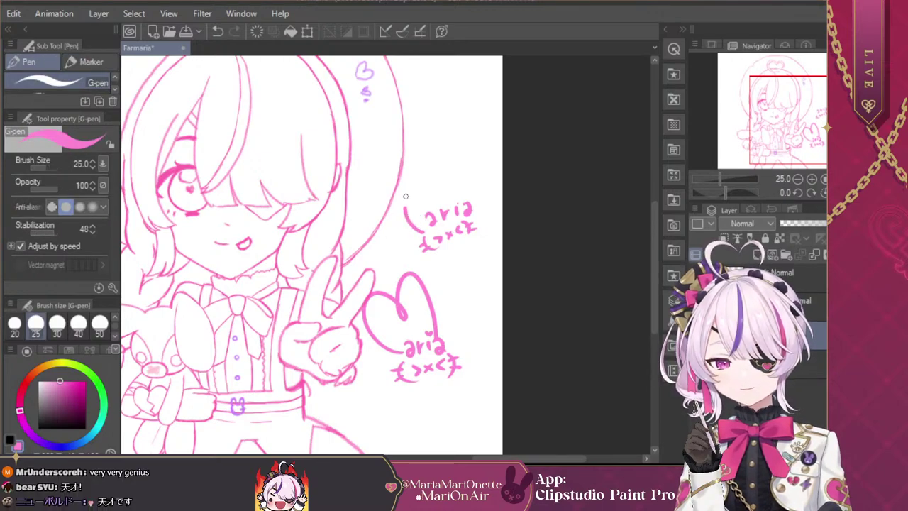
{"action": "mouse_move", "coordinate": [410, 212]}
{"action": "left_mouse_down"}
{"action": "mouse_move", "coordinate": [422, 171]}
{"action": "mouse_move", "coordinate": [444, 179]}
{"action": "mouse_move", "coordinate": [446, 193]}
{"action": "mouse_move", "coordinate": [449, 171]}
{"action": "mouse_move", "coordinate": [474, 163]}
{"action": "mouse_move", "coordinate": [487, 185]}
{"action": "mouse_move", "coordinate": [472, 207]}
{"action": "left_mouse_up"}
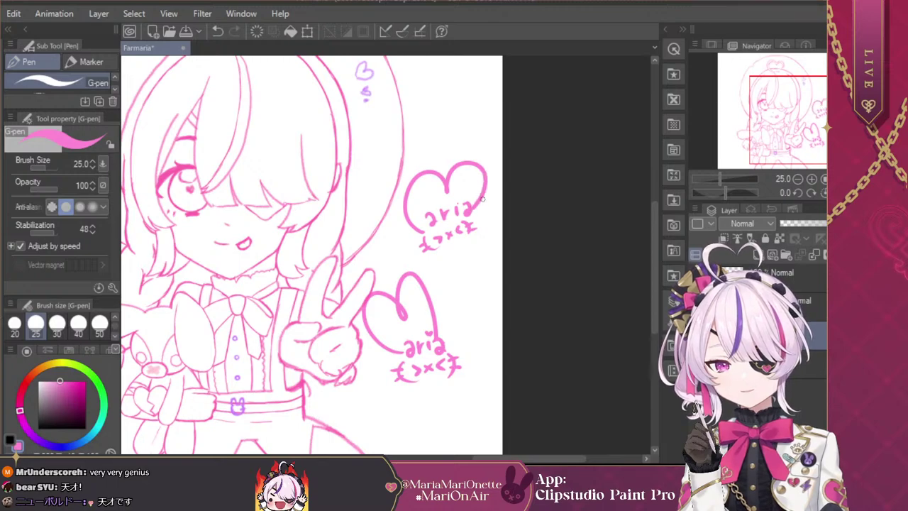
{"action": "key", "text": "ctrl+z"}
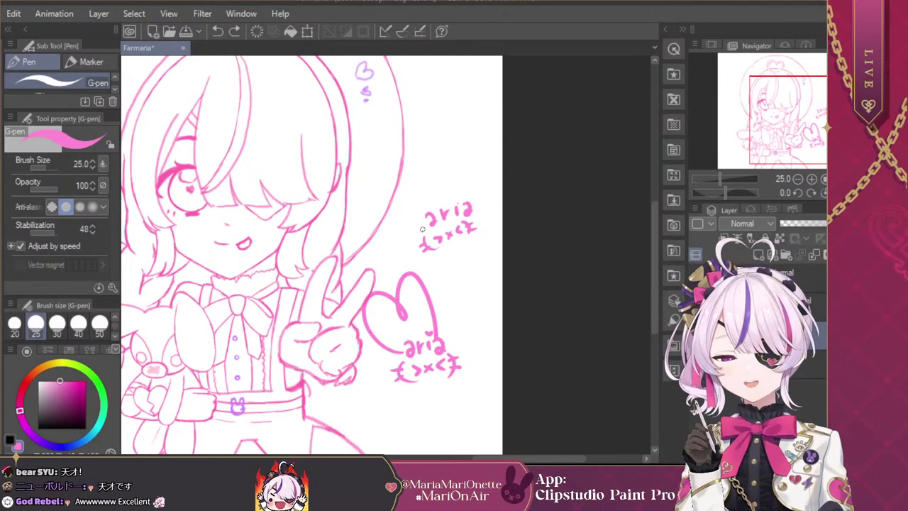
{"action": "mouse_move", "coordinate": [423, 229]}
{"action": "left_mouse_down"}
{"action": "mouse_move", "coordinate": [384, 198]}
{"action": "mouse_move", "coordinate": [403, 173]}
{"action": "mouse_move", "coordinate": [417, 194]}
{"action": "mouse_move", "coordinate": [413, 161]}
{"action": "mouse_move", "coordinate": [424, 152]}
{"action": "mouse_move", "coordinate": [444, 162]}
{"action": "mouse_move", "coordinate": [463, 195]}
{"action": "left_mouse_up"}
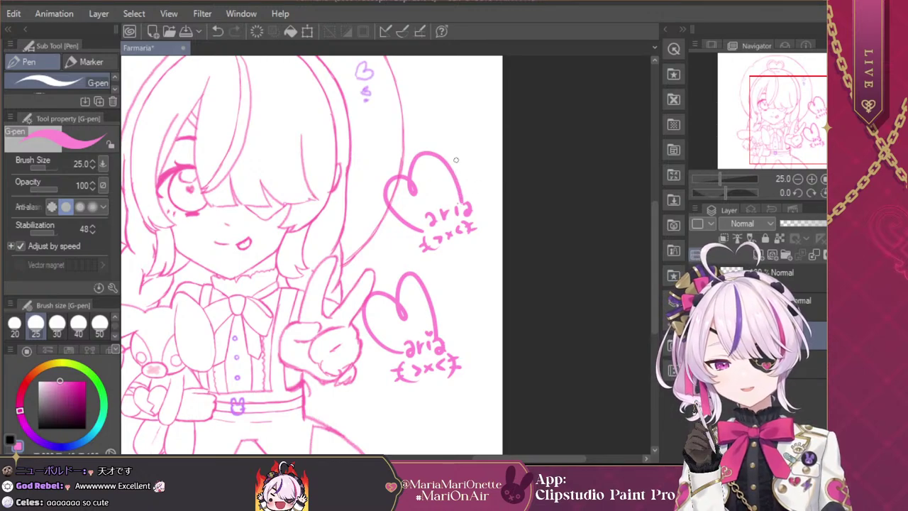
{"action": "key", "text": "ctrl+z"}
{"action": "key", "text": "ctrl+z"}
{"action": "mouse_move", "coordinate": [404, 219]}
{"action": "left_mouse_down"}
{"action": "mouse_move", "coordinate": [404, 179]}
{"action": "mouse_move", "coordinate": [415, 202]}
{"action": "mouse_move", "coordinate": [418, 169]}
{"action": "mouse_move", "coordinate": [430, 212]}
{"action": "left_mouse_up"}
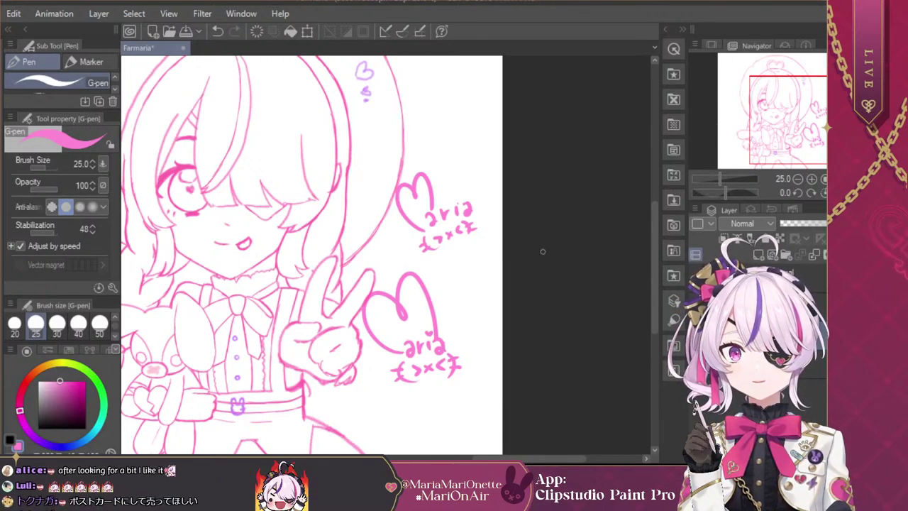
{"action": "key", "text": "ctrl+z"}
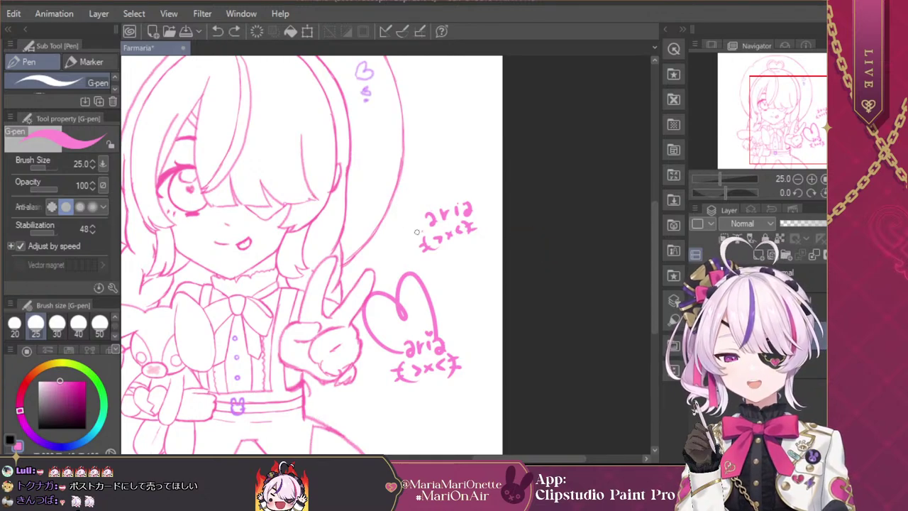
{"action": "mouse_move", "coordinate": [408, 224]}
{"action": "left_mouse_down"}
{"action": "mouse_move", "coordinate": [396, 186]}
{"action": "mouse_move", "coordinate": [422, 191]}
{"action": "mouse_move", "coordinate": [420, 204]}
{"action": "mouse_move", "coordinate": [418, 179]}
{"action": "mouse_move", "coordinate": [432, 165]}
{"action": "mouse_move", "coordinate": [458, 194]}
{"action": "left_mouse_up"}
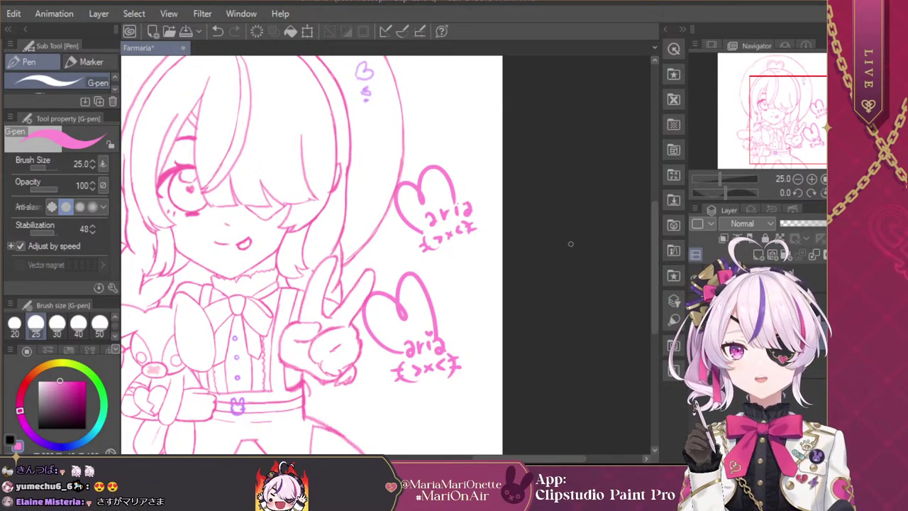
{"action": "key", "text": "ctrl+z"}
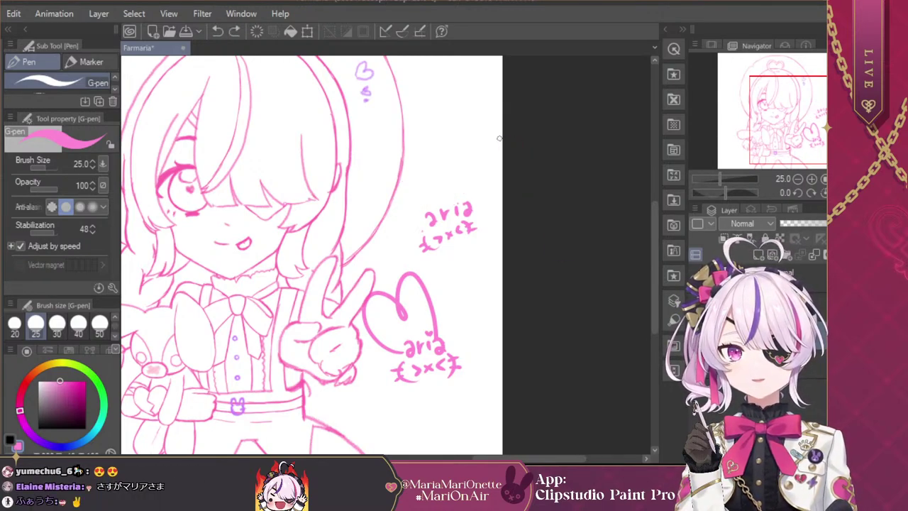
{"action": "mouse_move", "coordinate": [422, 233]}
{"action": "left_mouse_down"}
{"action": "mouse_move", "coordinate": [391, 192]}
{"action": "mouse_move", "coordinate": [412, 178]}
{"action": "mouse_move", "coordinate": [419, 202]}
{"action": "mouse_move", "coordinate": [412, 181]}
{"action": "mouse_move", "coordinate": [426, 170]}
{"action": "mouse_move", "coordinate": [435, 210]}
{"action": "left_mouse_up"}
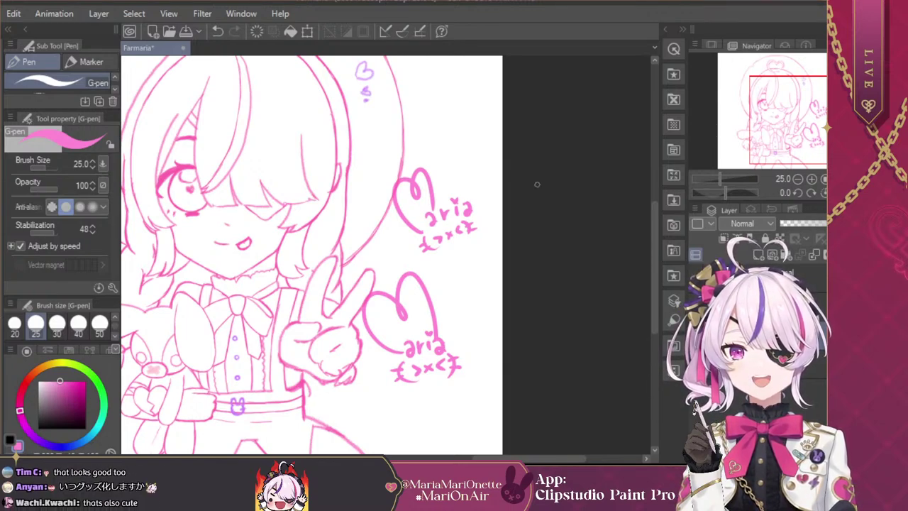
Step: Erase the lower signature and put the upper one in its place beside the peace-sign hand, enlarged to 113% and rotated clockwise
{"action": "key", "text": "e"}
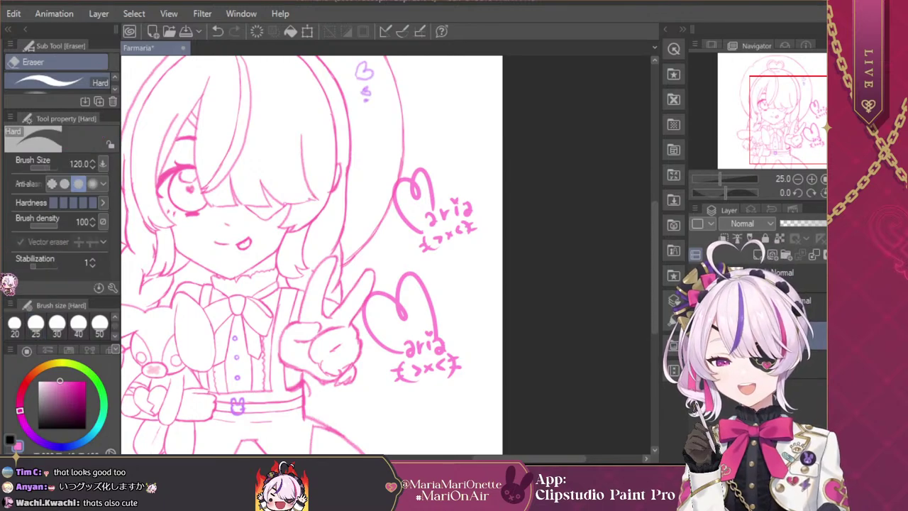
{"action": "mouse_move", "coordinate": [406, 354]}
{"action": "left_mouse_down"}
{"action": "mouse_move", "coordinate": [365, 319]}
{"action": "mouse_move", "coordinate": [380, 285]}
{"action": "mouse_move", "coordinate": [410, 327]}
{"action": "mouse_move", "coordinate": [409, 277]}
{"action": "mouse_move", "coordinate": [433, 319]}
{"action": "mouse_move", "coordinate": [437, 349]}
{"action": "mouse_move", "coordinate": [407, 348]}
{"action": "mouse_move", "coordinate": [420, 356]}
{"action": "mouse_move", "coordinate": [394, 368]}
{"action": "mouse_move", "coordinate": [454, 371]}
{"action": "left_mouse_up"}
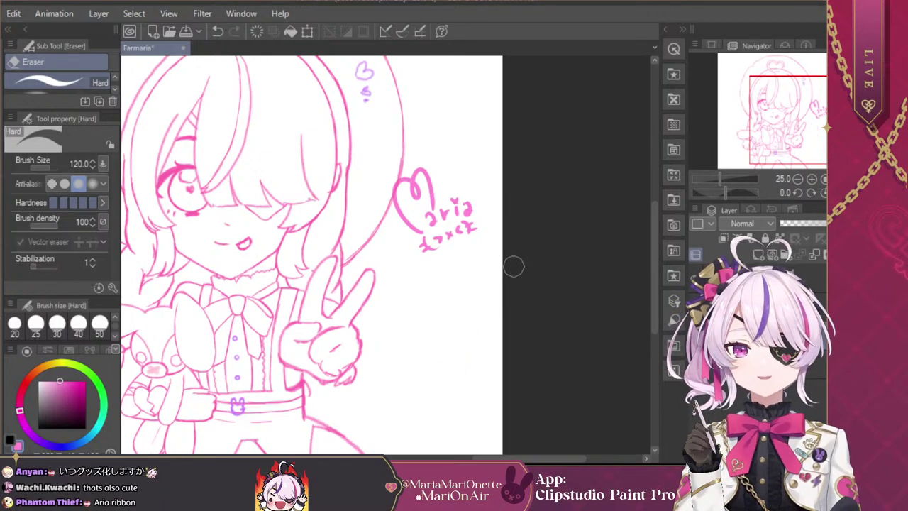
{"action": "key", "text": "p"}
{"action": "key", "text": "ctrl+t"}
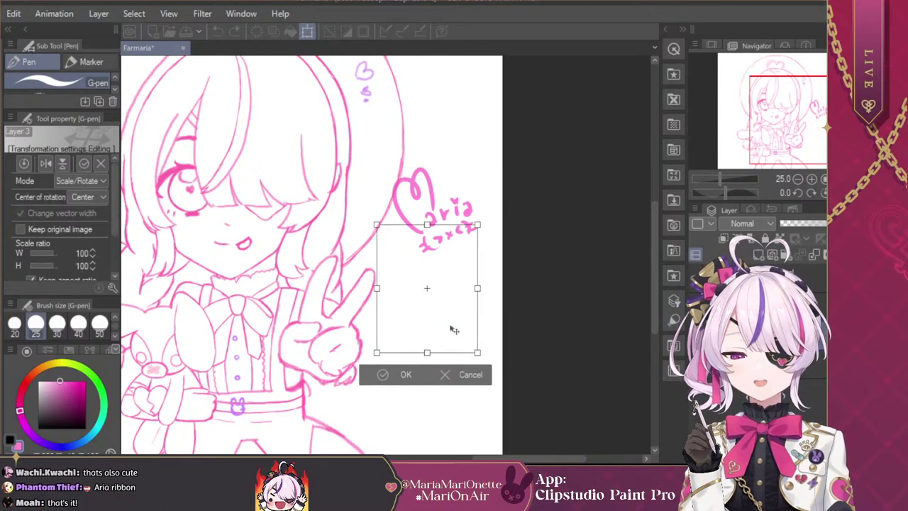
{"action": "left_click_drag", "start_coordinate": [454, 330], "coordinate": [449, 372]}
{"action": "left_click_drag", "start_coordinate": [472, 268], "coordinate": [511, 227]}
{"action": "left_click_drag", "start_coordinate": [473, 270], "coordinate": [446, 315]}
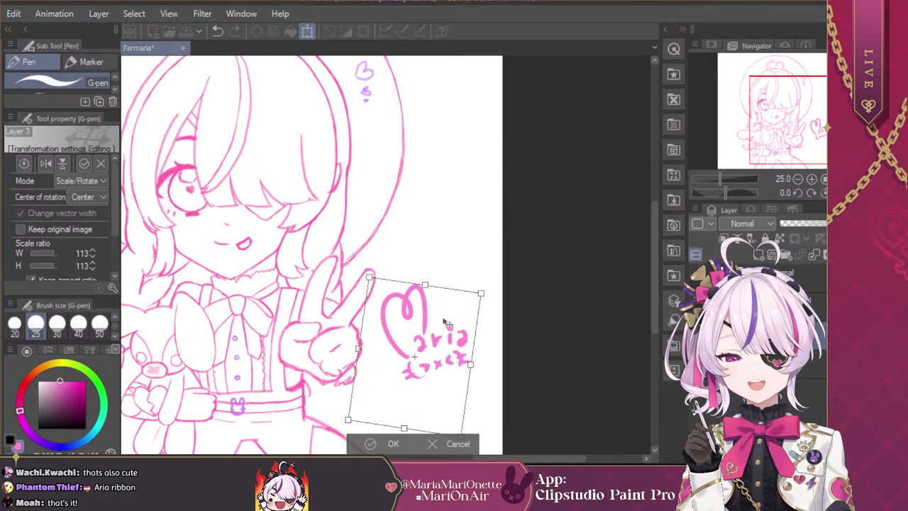
{"action": "left_click", "coordinate": [379, 438]}
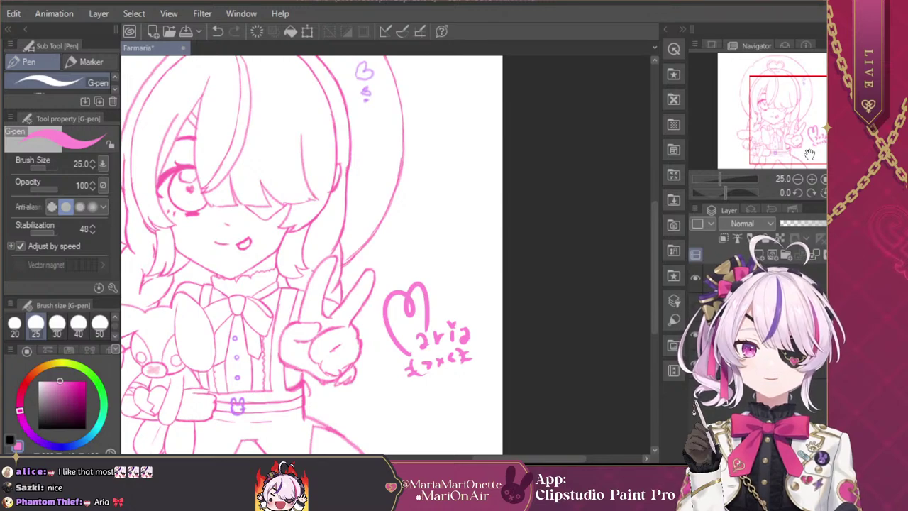
Step: Erase the dot over the signature's "i" and redraw it as a cleaner small pink heart
{"action": "left_click", "coordinate": [811, 179]}
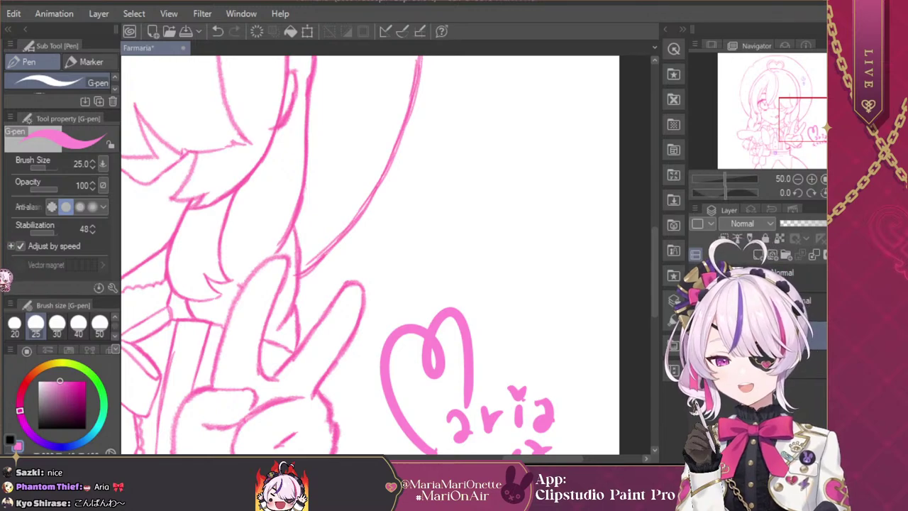
{"action": "key", "text": "e"}
{"action": "left_click_drag", "start_coordinate": [518, 387], "coordinate": [517, 376]}
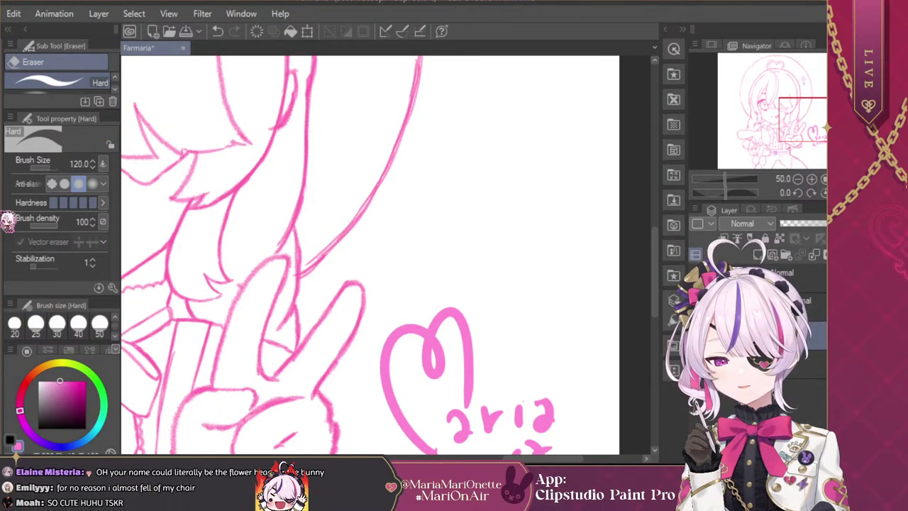
{"action": "key", "text": "p"}
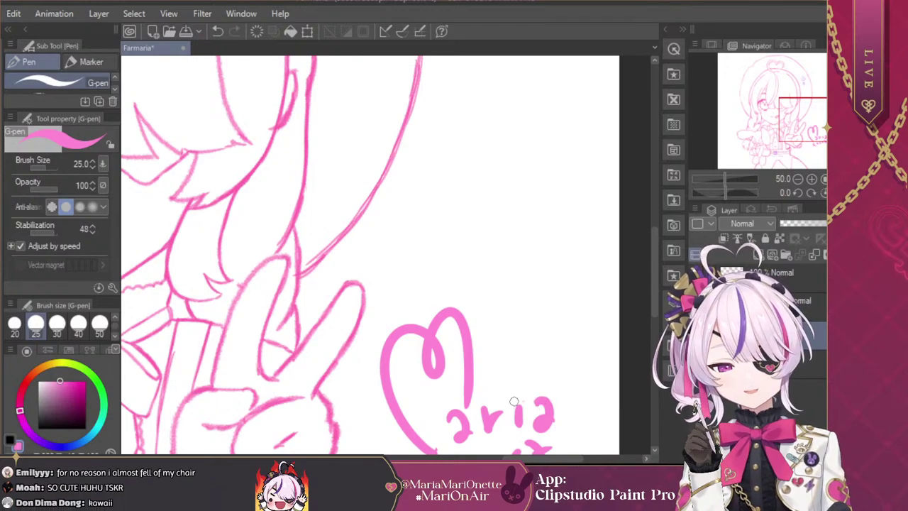
{"action": "mouse_move", "coordinate": [517, 391]}
{"action": "left_mouse_down"}
{"action": "mouse_move", "coordinate": [517, 400]}
{"action": "mouse_move", "coordinate": [518, 391]}
{"action": "left_mouse_up"}
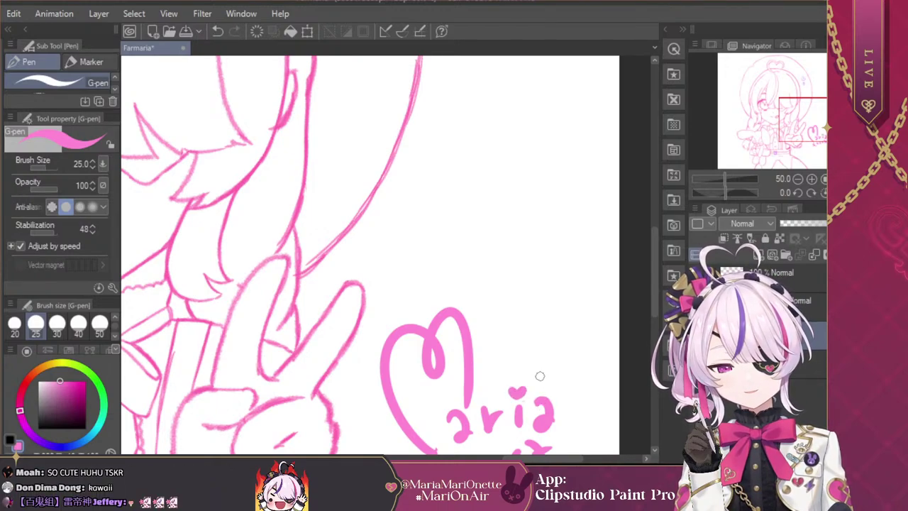
Step: Set the G-pen's stabilization to 100 and clear the signature from the canvas
{"action": "left_click", "coordinate": [798, 180]}
{"action": "left_click_drag", "start_coordinate": [810, 146], "coordinate": [808, 155]}
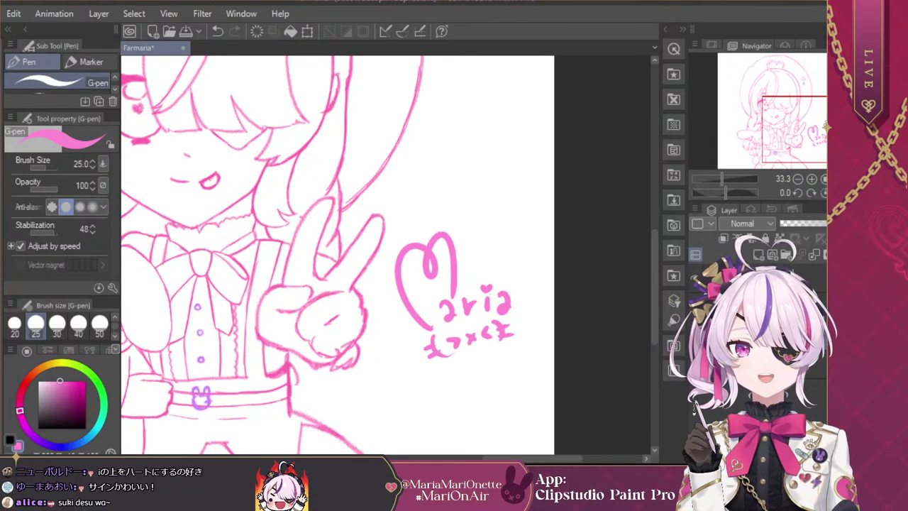
{"action": "mouse_move", "coordinate": [807, 129]}
{"action": "left_mouse_down"}
{"action": "mouse_move", "coordinate": [790, 106]}
{"action": "mouse_move", "coordinate": [795, 120]}
{"action": "left_mouse_up"}
{"action": "left_click", "coordinate": [798, 180]}
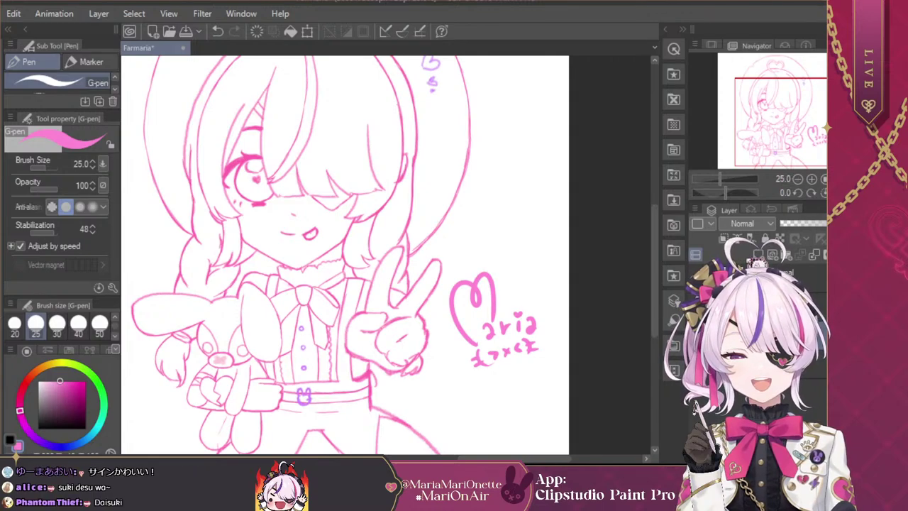
{"action": "left_click", "coordinate": [798, 179]}
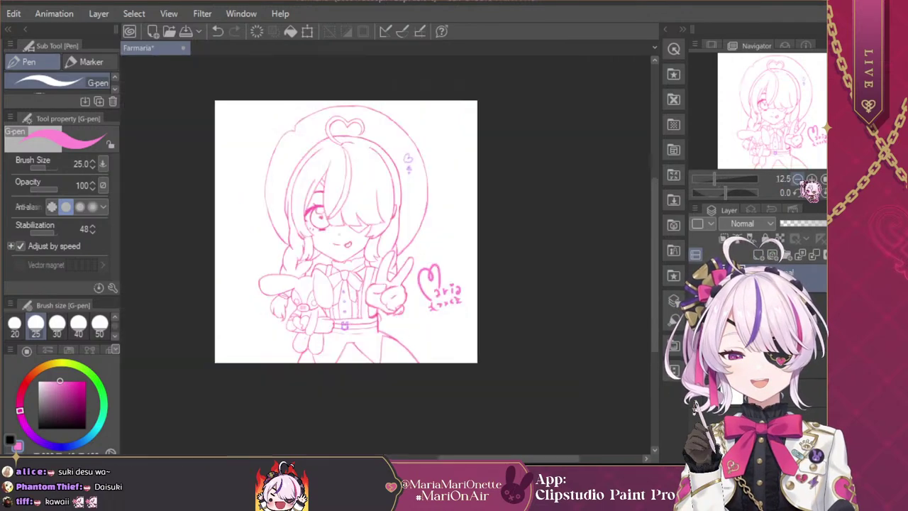
{"action": "left_click_drag", "start_coordinate": [55, 232], "coordinate": [108, 234]}
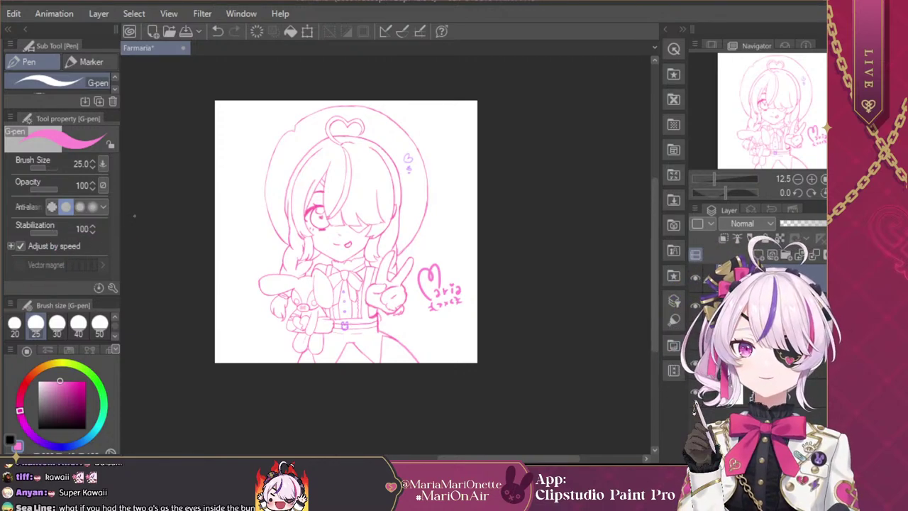
{"action": "key", "text": "Delete"}
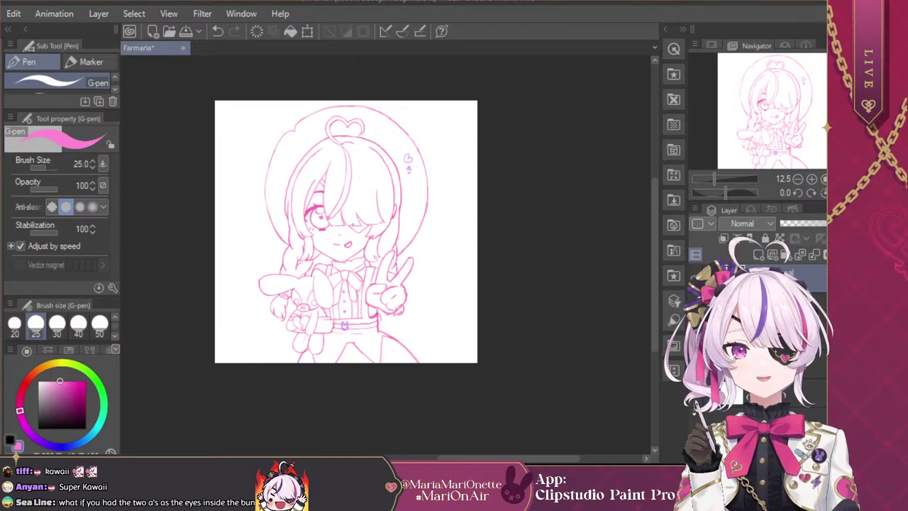
Step: Ink the long curved edge of the bangs beside the open eye in black with the G-pen at brush size 15
{"action": "left_click", "coordinate": [812, 179]}
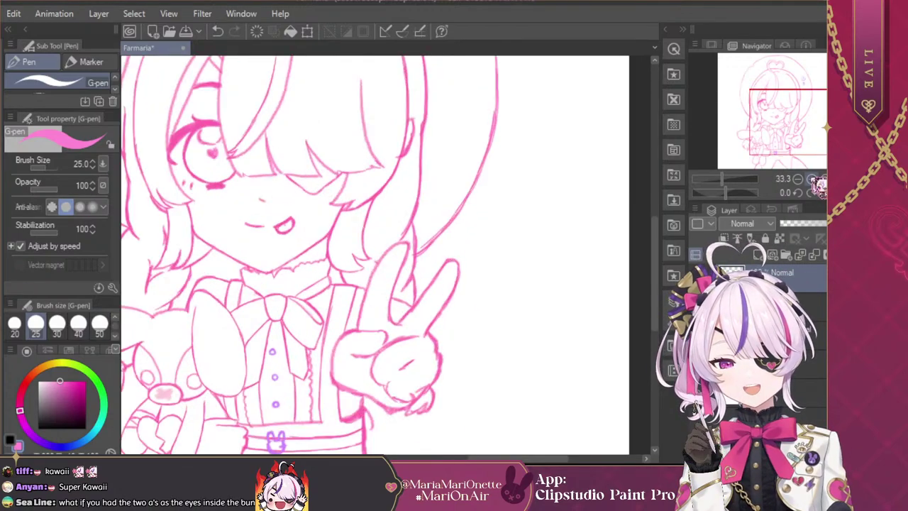
{"action": "left_click_drag", "start_coordinate": [789, 129], "coordinate": [771, 106]}
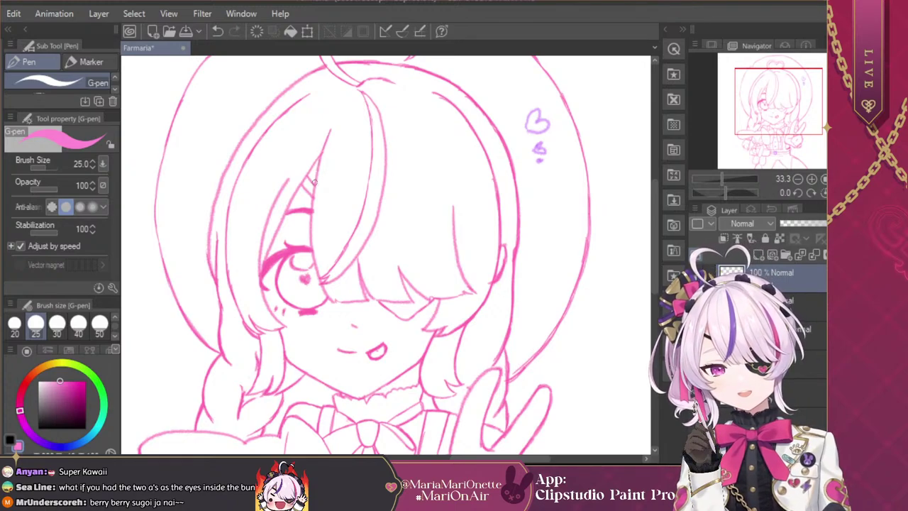
{"action": "key", "text": "x"}
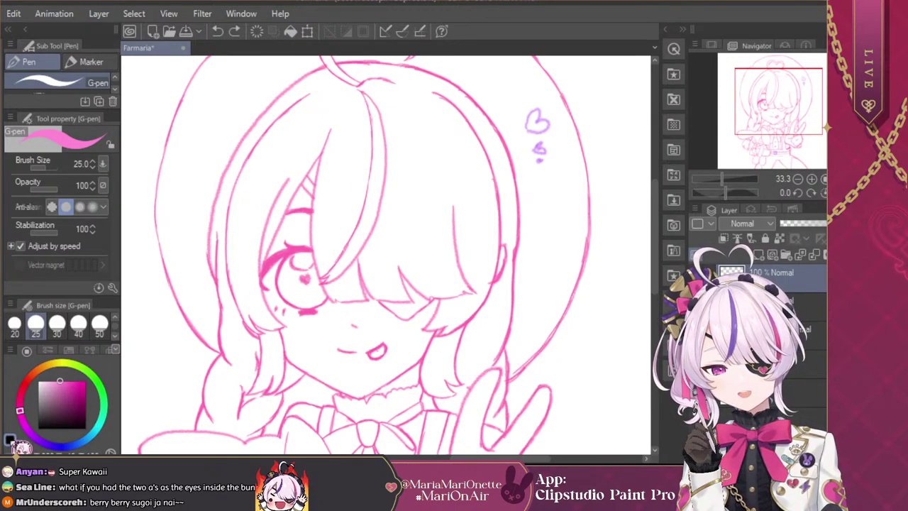
{"action": "left_click_drag", "start_coordinate": [328, 133], "coordinate": [308, 237]}
{"action": "key", "text": "ctrl+z"}
{"action": "scroll", "coordinate": [100, 325], "scroll_direction": "up", "scroll_amount": 3}
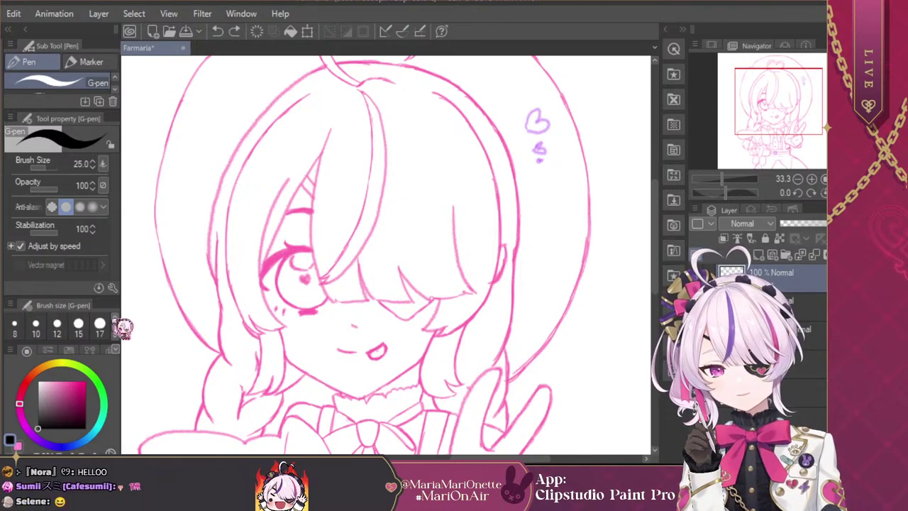
{"action": "left_click", "coordinate": [78, 324]}
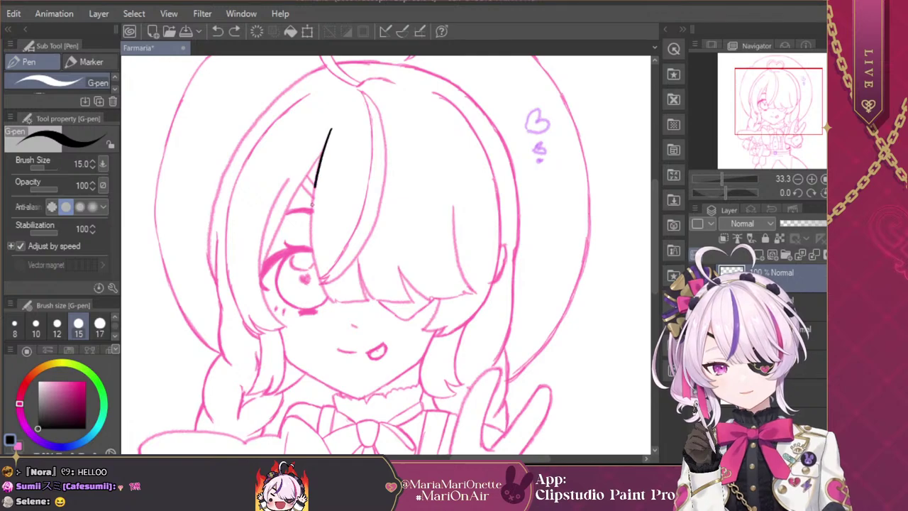
{"action": "left_click_drag", "start_coordinate": [313, 206], "coordinate": [311, 228]}
{"action": "left_click_drag", "start_coordinate": [323, 282], "coordinate": [335, 303]}
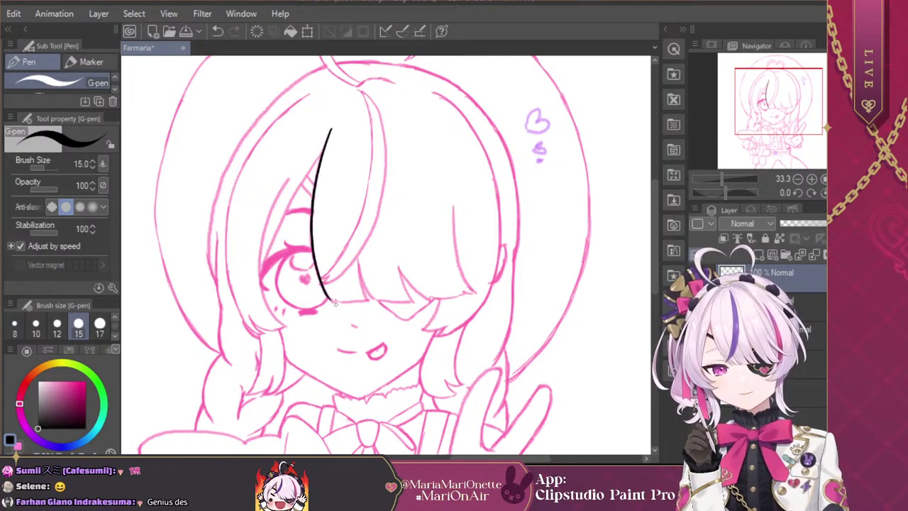
Step: Ink the narrow V-shaped split in the fringe nearest the open eye with two tapered black strokes
{"action": "left_click", "coordinate": [824, 178]}
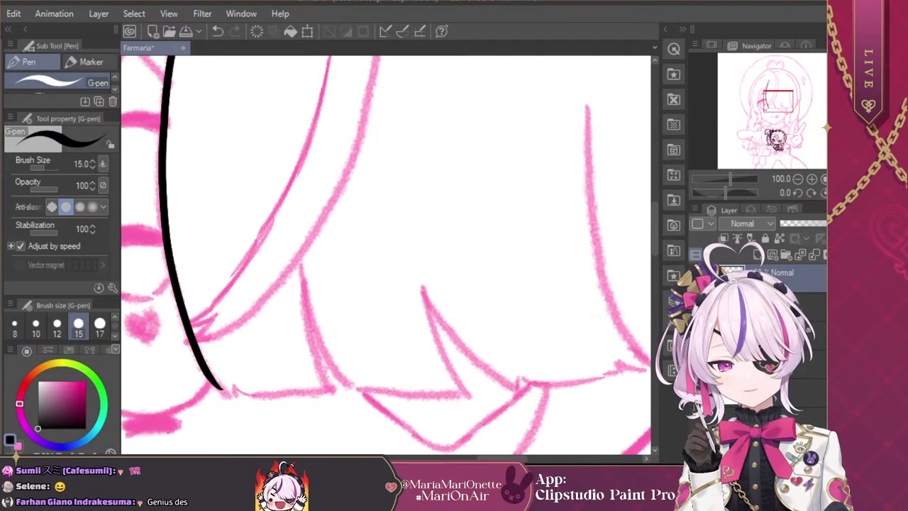
{"action": "left_click_drag", "start_coordinate": [786, 113], "coordinate": [771, 92]}
{"action": "left_click", "coordinate": [798, 179]}
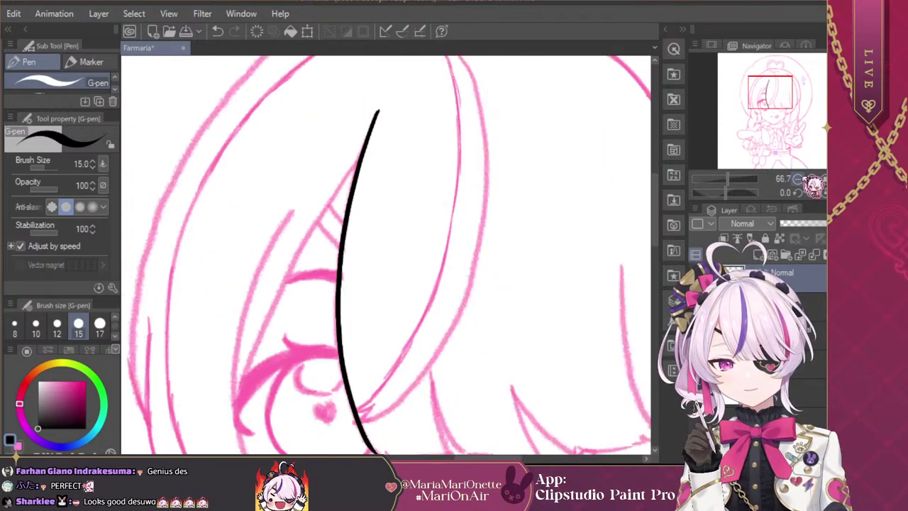
{"action": "left_click", "coordinate": [798, 178]}
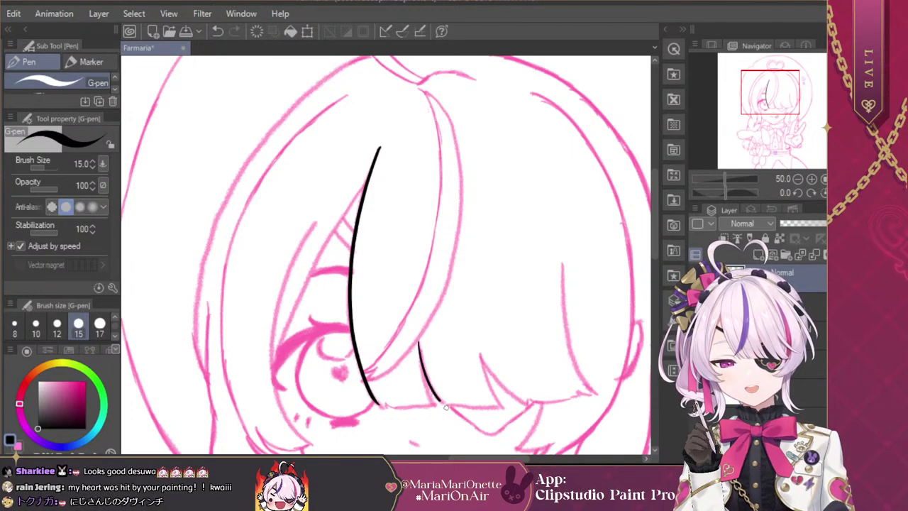
{"action": "left_click_drag", "start_coordinate": [431, 400], "coordinate": [434, 406]}
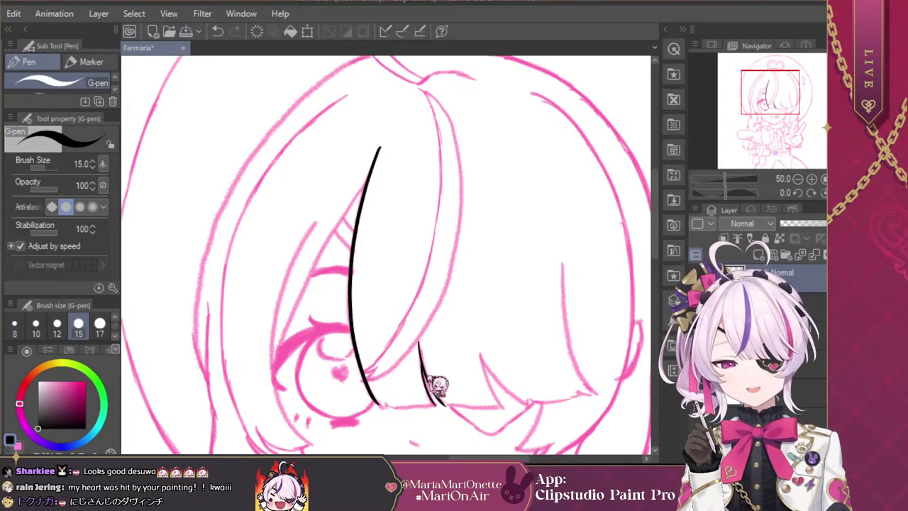
{"action": "key", "text": "ctrl+z"}
{"action": "left_click_drag", "start_coordinate": [421, 361], "coordinate": [433, 401]}
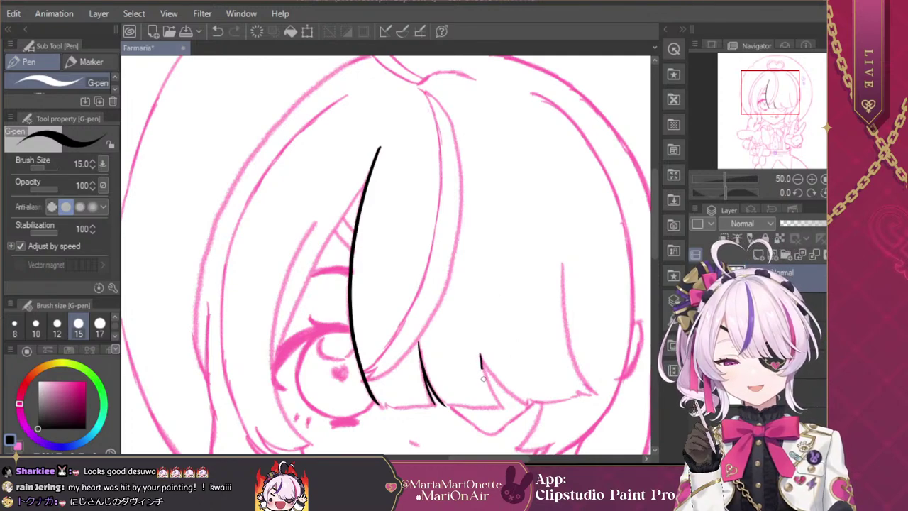
Step: Ink the second, wider V-shaped split in the fringe and finish its lower end with a small pointed tip
{"action": "left_click_drag", "start_coordinate": [483, 379], "coordinate": [494, 403]}
{"action": "key", "text": "ctrl+z"}
{"action": "key", "text": "ctrl+z"}
{"action": "mouse_move", "coordinate": [483, 357]}
{"action": "left_mouse_down"}
{"action": "mouse_move", "coordinate": [490, 380]}
{"action": "mouse_move", "coordinate": [481, 362]}
{"action": "mouse_move", "coordinate": [530, 409]}
{"action": "left_mouse_up"}
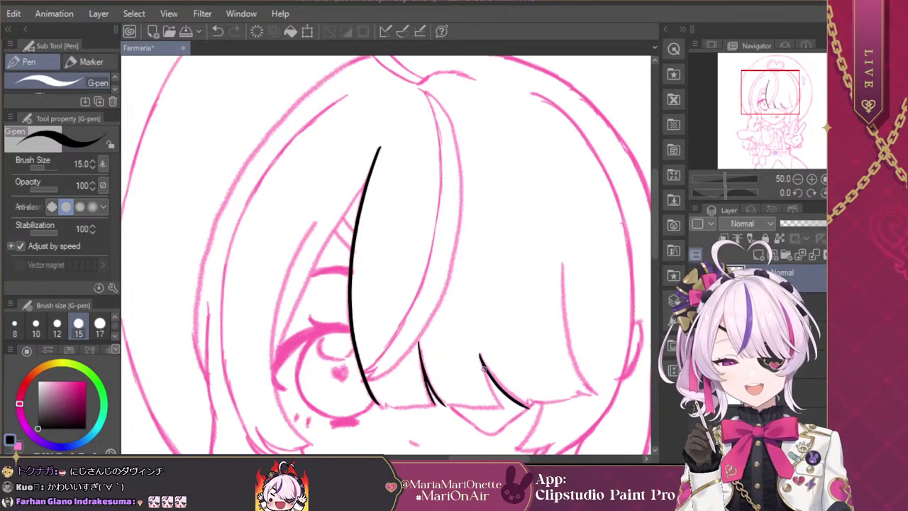
{"action": "left_click_drag", "start_coordinate": [482, 367], "coordinate": [504, 408]}
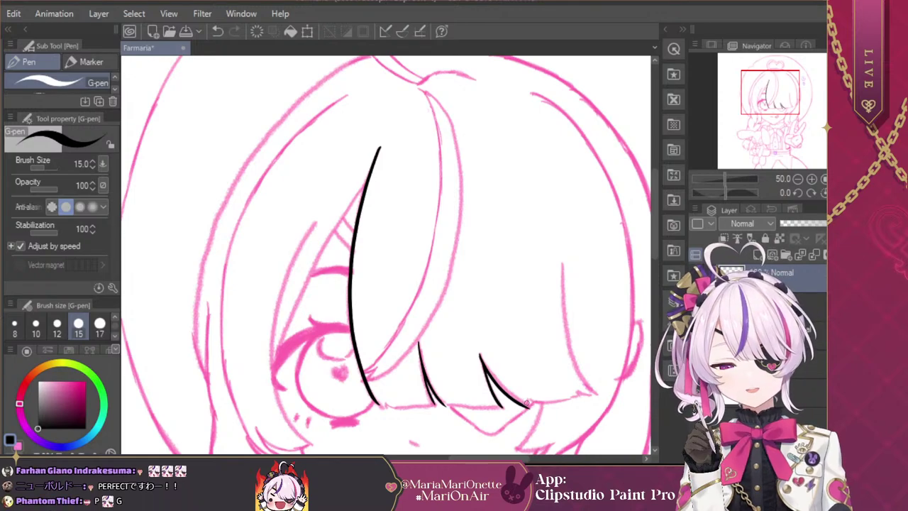
{"action": "key", "text": "ctrl+z"}
{"action": "left_click_drag", "start_coordinate": [524, 402], "coordinate": [528, 408]}
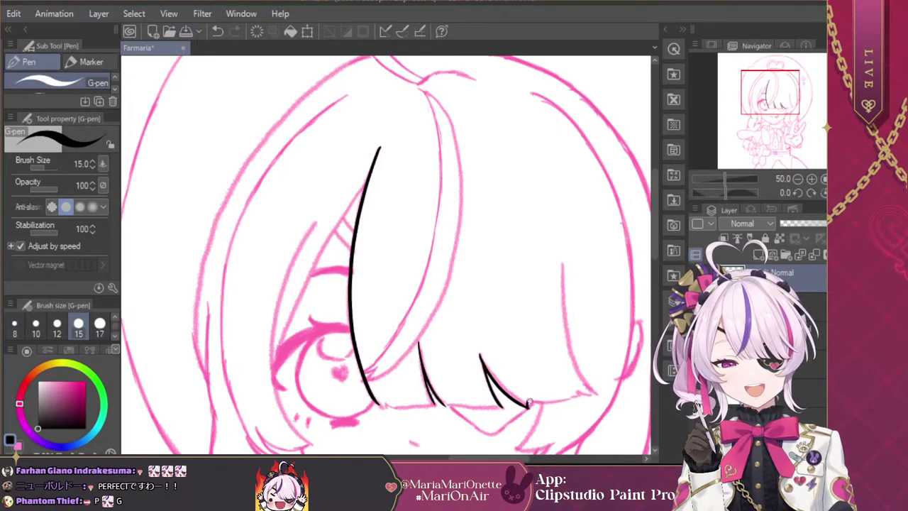
{"action": "key", "text": "ctrl+z"}
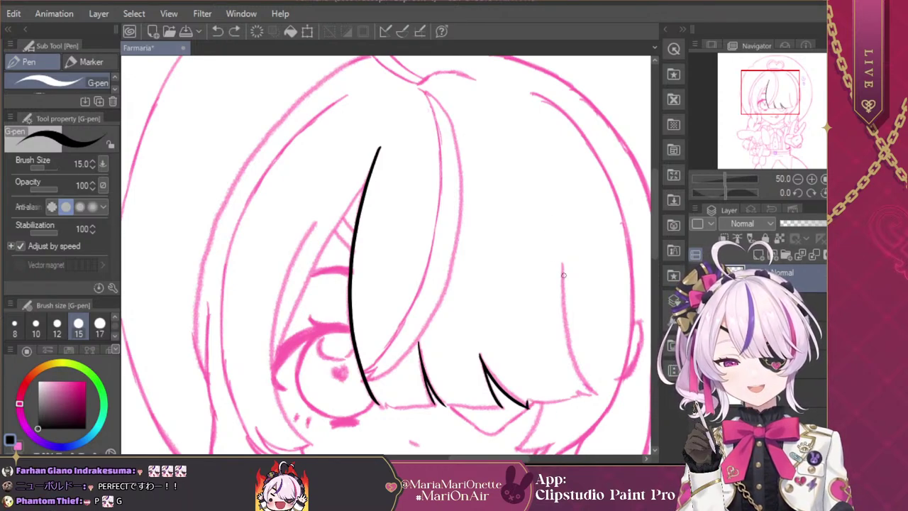
Step: Ink the long outer curve of the fringe and its pointed tip, and connect it to the second split along the lower edge
{"action": "left_click_drag", "start_coordinate": [564, 298], "coordinate": [569, 328]}
{"action": "key", "text": "ctrl+z"}
{"action": "mouse_move", "coordinate": [562, 258]}
{"action": "left_mouse_down"}
{"action": "mouse_move", "coordinate": [574, 362]}
{"action": "mouse_move", "coordinate": [600, 394]}
{"action": "left_mouse_up"}
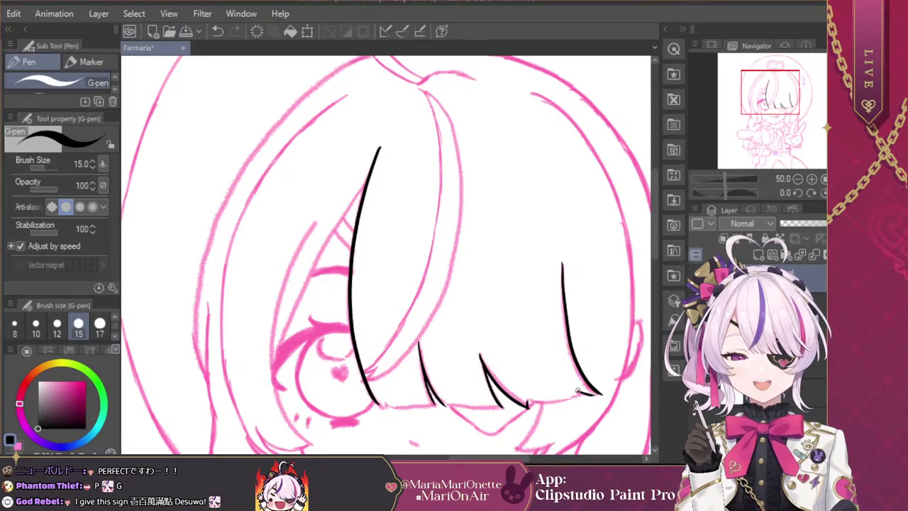
{"action": "left_click", "coordinate": [811, 179]}
{"action": "left_click", "coordinate": [812, 179]}
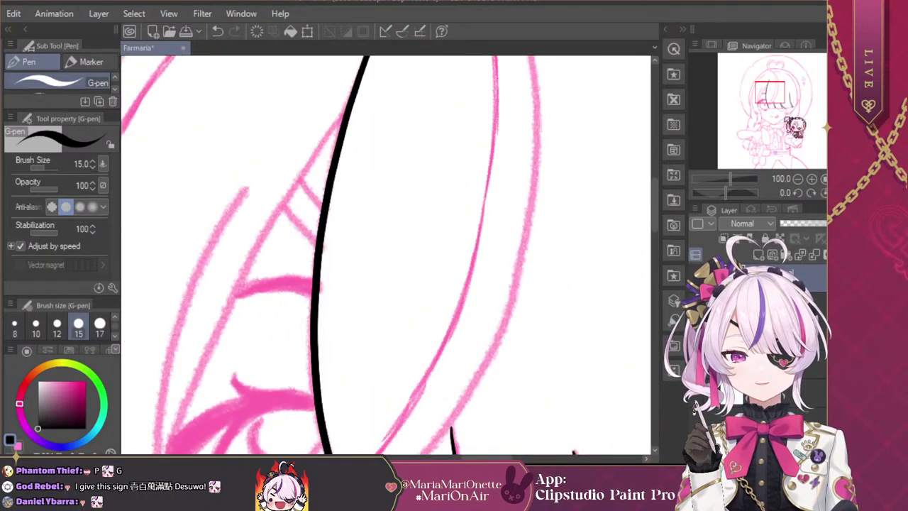
{"action": "left_click_drag", "start_coordinate": [794, 126], "coordinate": [789, 103]}
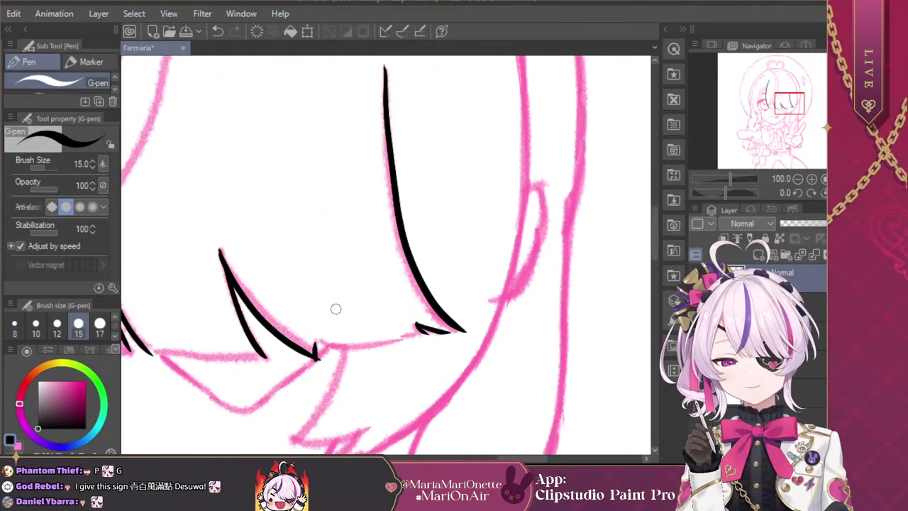
{"action": "mouse_move", "coordinate": [318, 346]}
{"action": "left_mouse_down"}
{"action": "mouse_move", "coordinate": [369, 348]}
{"action": "mouse_move", "coordinate": [436, 325]}
{"action": "left_mouse_up"}
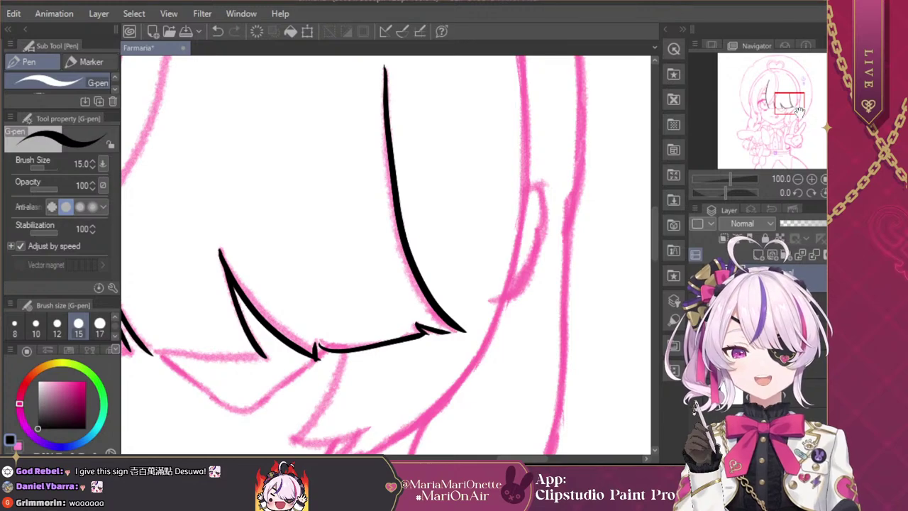
Step: Rotate the canvas and ink the fringe's lower edge between the two V-shaped splits in black
{"action": "left_click_drag", "start_coordinate": [800, 111], "coordinate": [785, 110]}
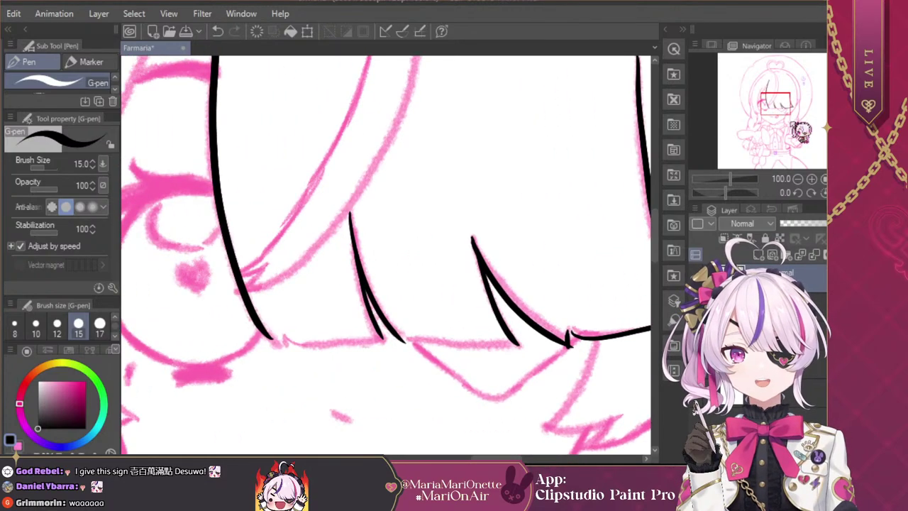
{"action": "left_click_drag", "start_coordinate": [727, 193], "coordinate": [743, 193]}
{"action": "left_click_drag", "start_coordinate": [300, 266], "coordinate": [291, 386]}
{"action": "key", "text": "ctrl+z"}
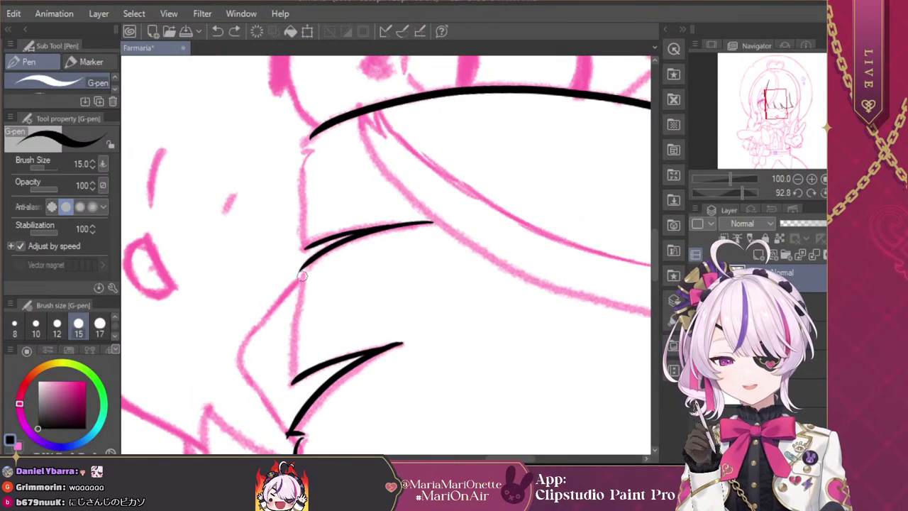
{"action": "left_click_drag", "start_coordinate": [301, 265], "coordinate": [290, 386]}
{"action": "key", "text": "ctrl+z"}
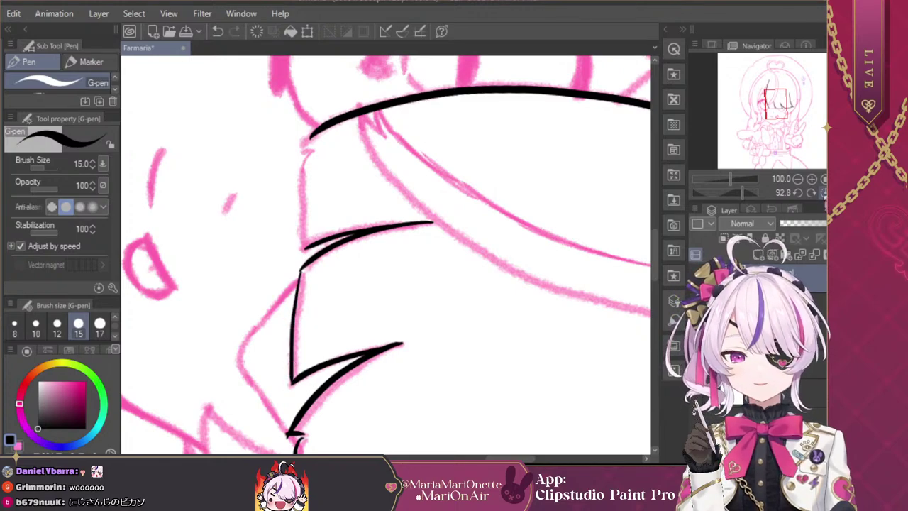
Step: Ink the jagged tip under the open eye's bangs and extend the fringe's lower edge from it to the first split
{"action": "left_click", "coordinate": [824, 193]}
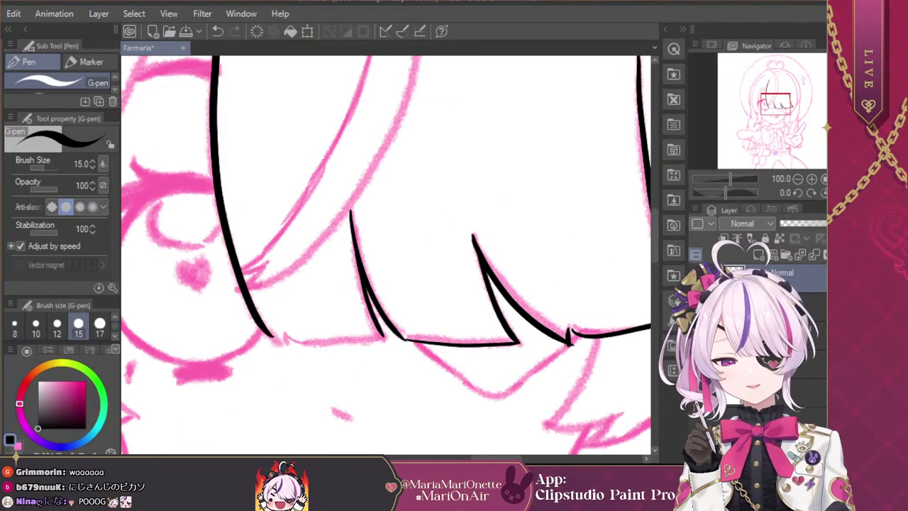
{"action": "left_click_drag", "start_coordinate": [283, 334], "coordinate": [303, 343]}
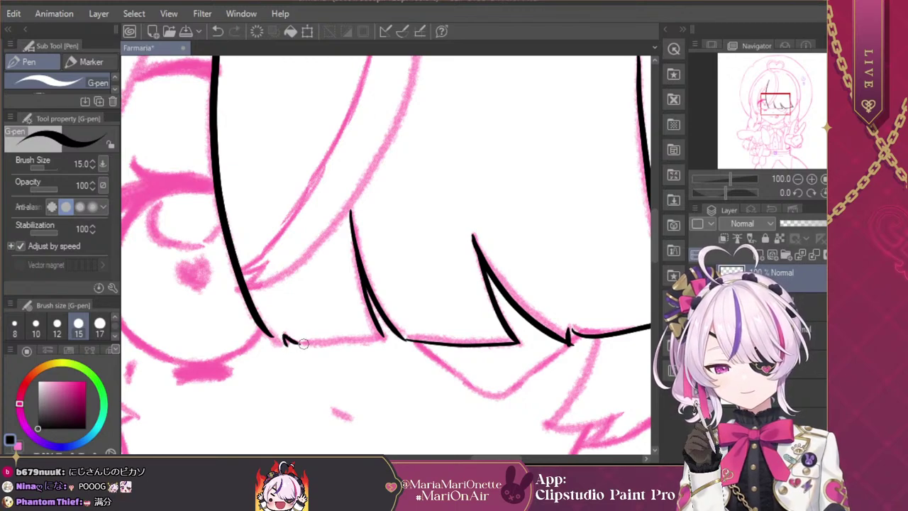
{"action": "left_click_drag", "start_coordinate": [261, 320], "coordinate": [282, 345]}
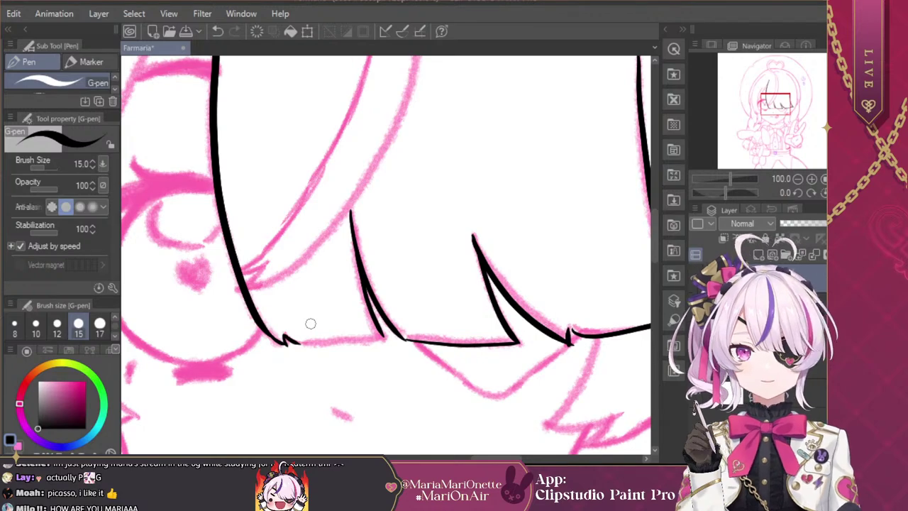
{"action": "left_click_drag", "start_coordinate": [727, 193], "coordinate": [739, 194]}
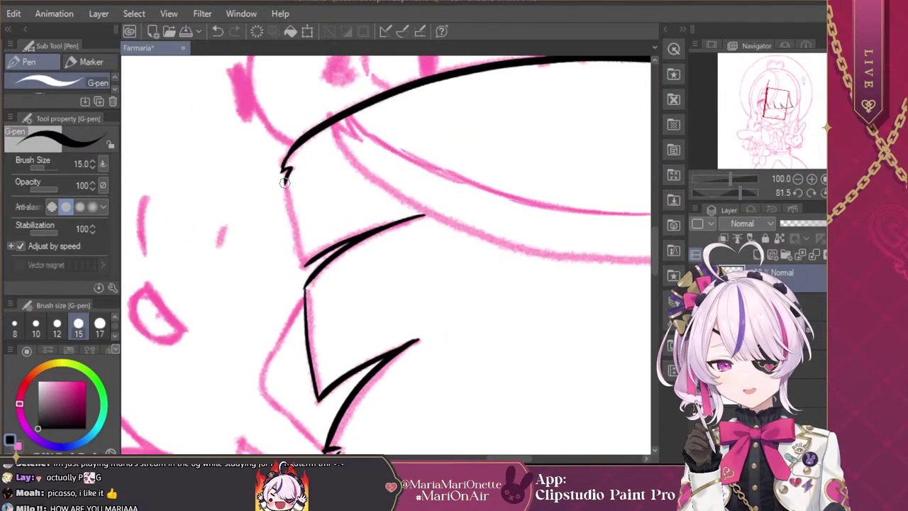
{"action": "left_click_drag", "start_coordinate": [286, 180], "coordinate": [305, 266]}
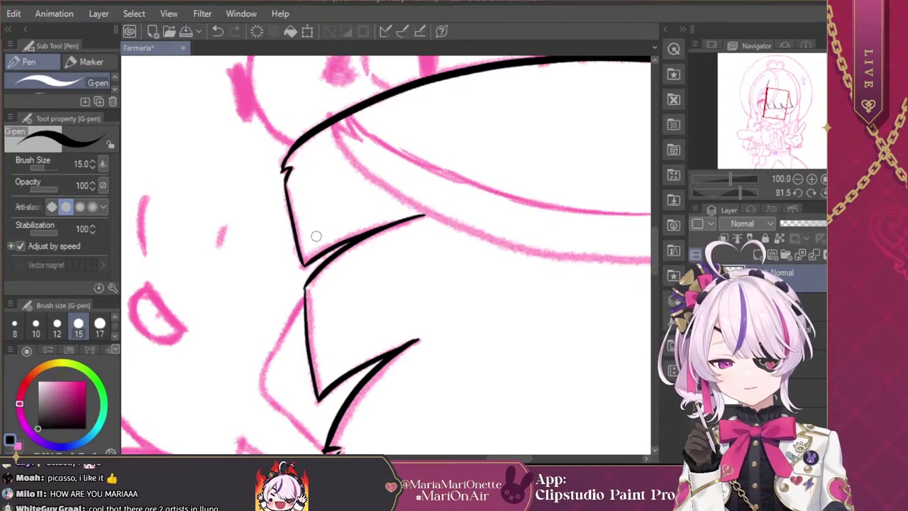
Step: Flip the canvas view and ink both long curves of the slim hair streak from the parting to the bangs' inner edge
{"action": "left_click", "coordinate": [824, 193]}
{"action": "left_click", "coordinate": [798, 178]}
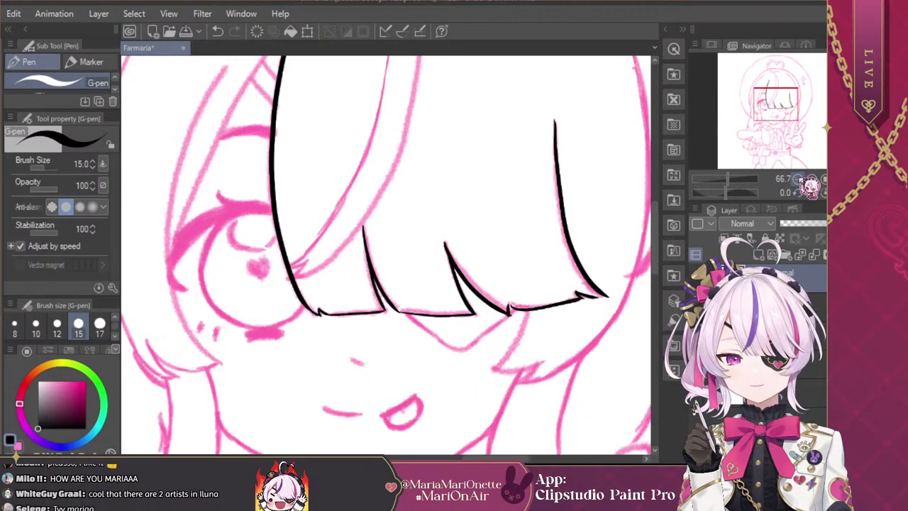
{"action": "left_click", "coordinate": [798, 179]}
{"action": "key", "text": "h"}
{"action": "left_click_drag", "start_coordinate": [779, 117], "coordinate": [776, 103]}
{"action": "left_click_drag", "start_coordinate": [366, 102], "coordinate": [350, 120]}
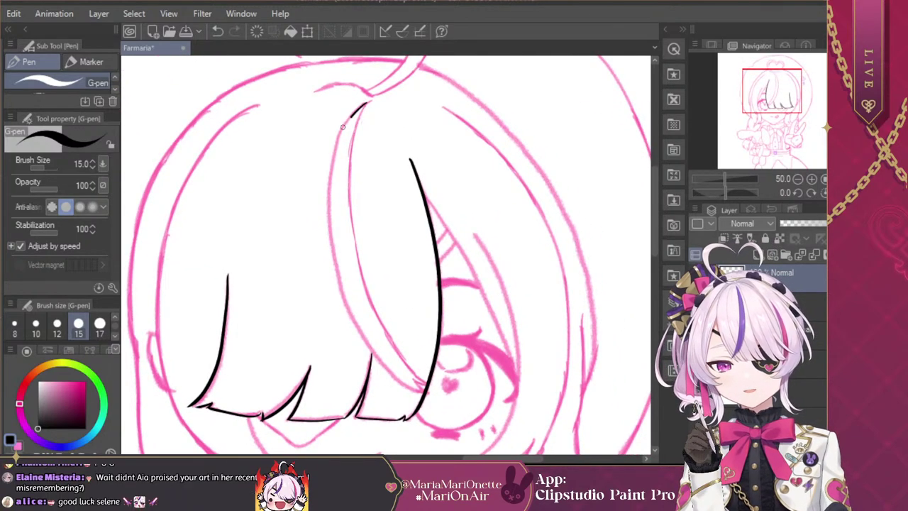
{"action": "mouse_move", "coordinate": [329, 171]}
{"action": "left_mouse_down"}
{"action": "mouse_move", "coordinate": [329, 232]}
{"action": "mouse_move", "coordinate": [351, 318]}
{"action": "mouse_move", "coordinate": [377, 357]}
{"action": "mouse_move", "coordinate": [428, 391]}
{"action": "left_mouse_up"}
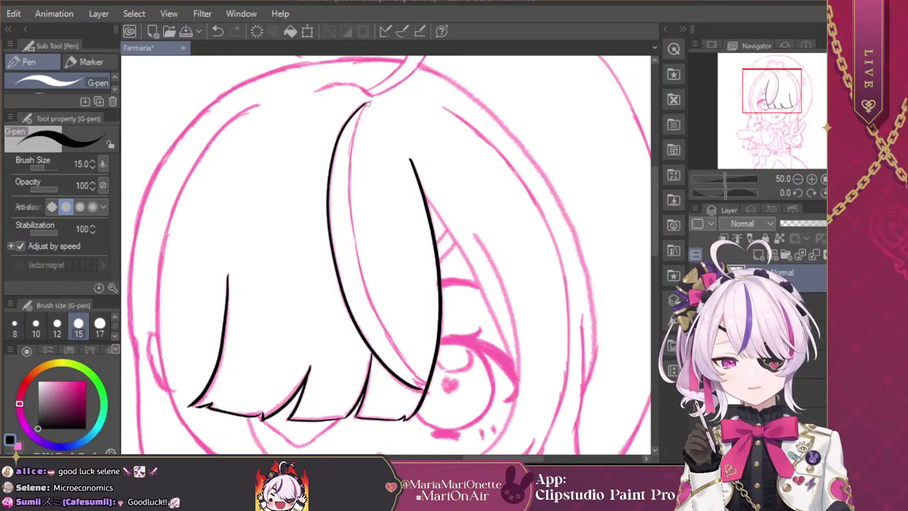
{"action": "mouse_move", "coordinate": [366, 103]}
{"action": "left_mouse_down"}
{"action": "mouse_move", "coordinate": [347, 185]}
{"action": "mouse_move", "coordinate": [356, 246]}
{"action": "mouse_move", "coordinate": [376, 319]}
{"action": "mouse_move", "coordinate": [423, 382]}
{"action": "left_mouse_up"}
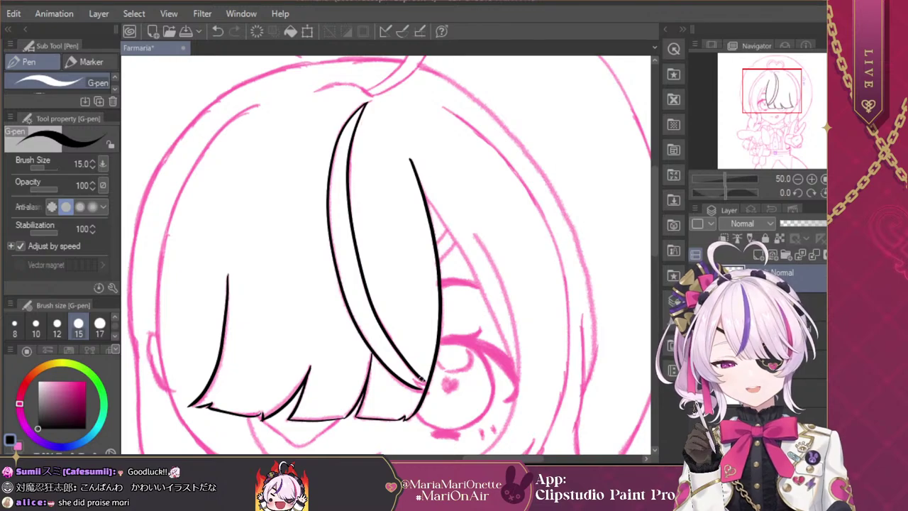
Step: Restore the unflipped view and ink a small jagged tip closing the lower end of the slim hair streak
{"action": "left_click", "coordinate": [839, 192]}
{"action": "left_click", "coordinate": [811, 179]}
{"action": "left_click", "coordinate": [812, 179]}
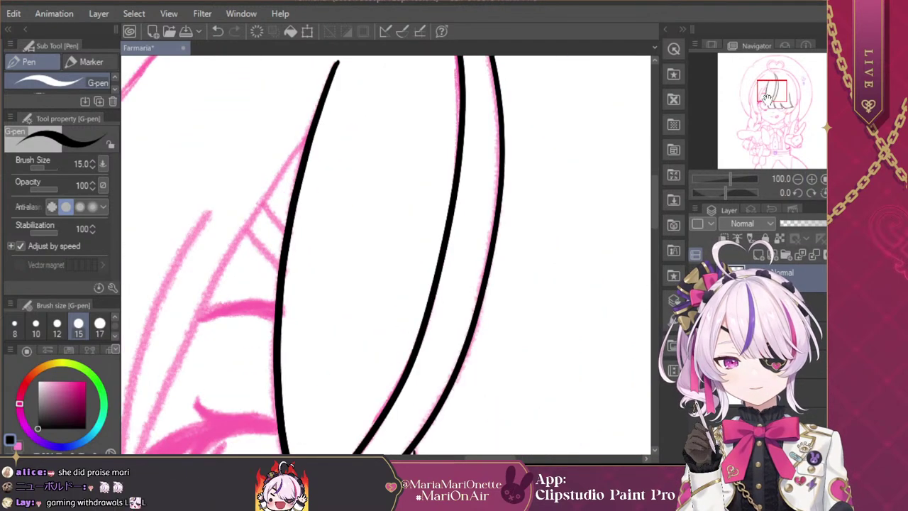
{"action": "left_click_drag", "start_coordinate": [768, 99], "coordinate": [761, 114]}
{"action": "mouse_move", "coordinate": [413, 227]}
{"action": "left_mouse_down"}
{"action": "mouse_move", "coordinate": [436, 220]}
{"action": "mouse_move", "coordinate": [415, 244]}
{"action": "left_mouse_up"}
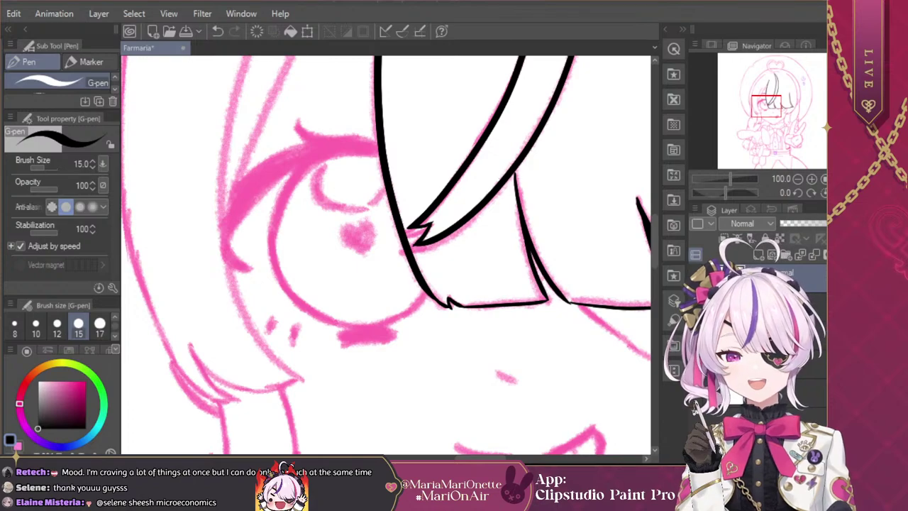
Step: Ink both long curves of the narrow hair lock beside the open eye, running the outer one down past the eye
{"action": "left_click_drag", "start_coordinate": [785, 104], "coordinate": [765, 90]}
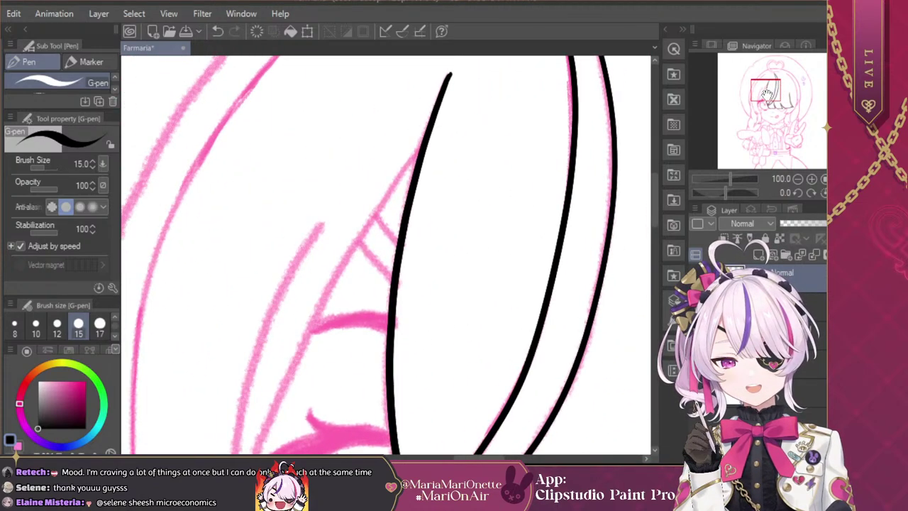
{"action": "left_click", "coordinate": [798, 178]}
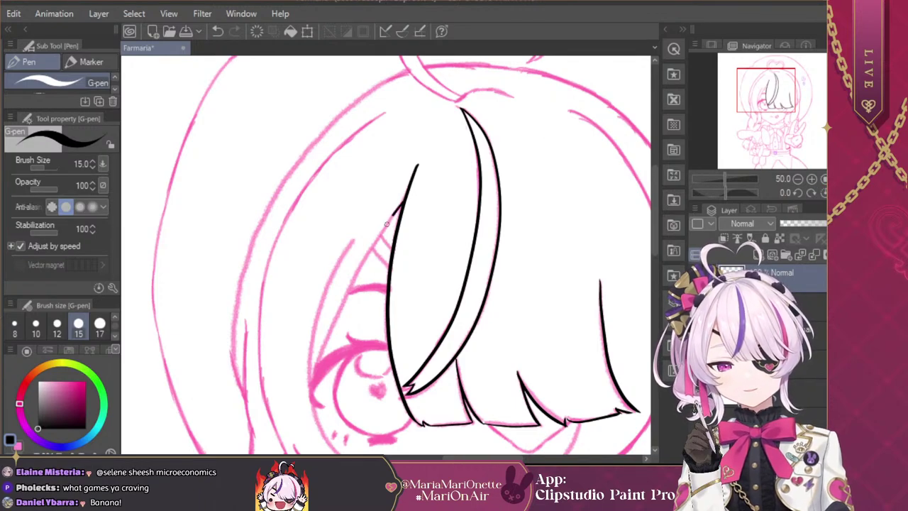
{"action": "mouse_move", "coordinate": [399, 206]}
{"action": "left_mouse_down"}
{"action": "mouse_move", "coordinate": [330, 329]}
{"action": "mouse_move", "coordinate": [310, 394]}
{"action": "left_mouse_up"}
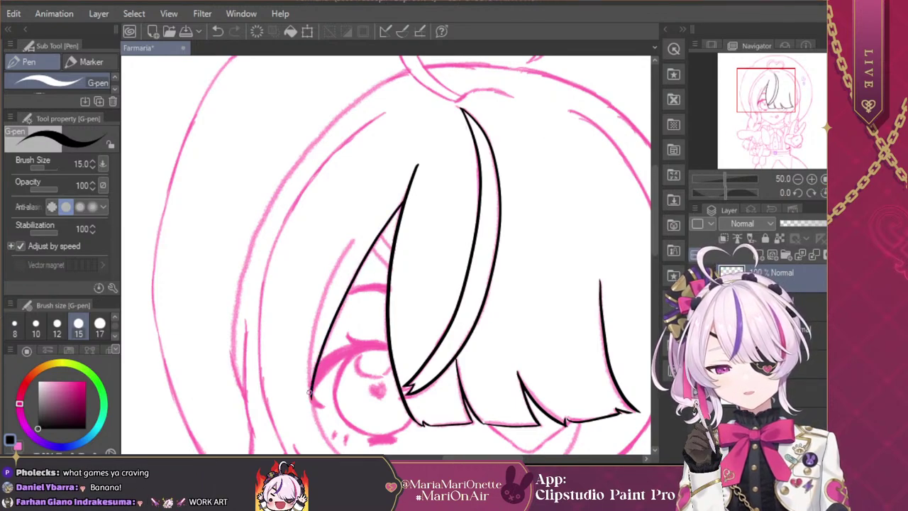
{"action": "left_click_drag", "start_coordinate": [770, 103], "coordinate": [766, 114]}
{"action": "mouse_move", "coordinate": [365, 115]}
{"action": "left_mouse_down"}
{"action": "mouse_move", "coordinate": [333, 176]}
{"action": "mouse_move", "coordinate": [321, 240]}
{"action": "mouse_move", "coordinate": [326, 292]}
{"action": "mouse_move", "coordinate": [365, 338]}
{"action": "left_mouse_up"}
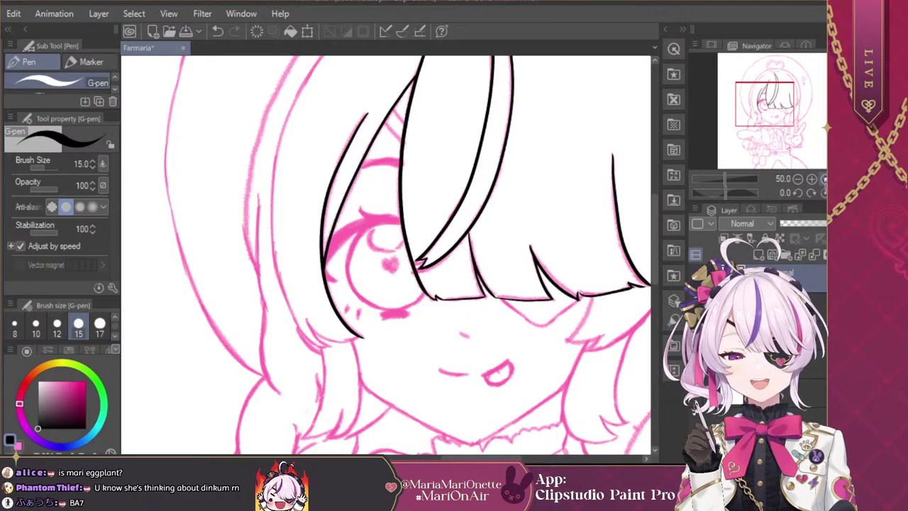
Step: Ink the upper edge of the open eye's lash line from the hair lock to the base of the lash flick
{"action": "left_click", "coordinate": [812, 179]}
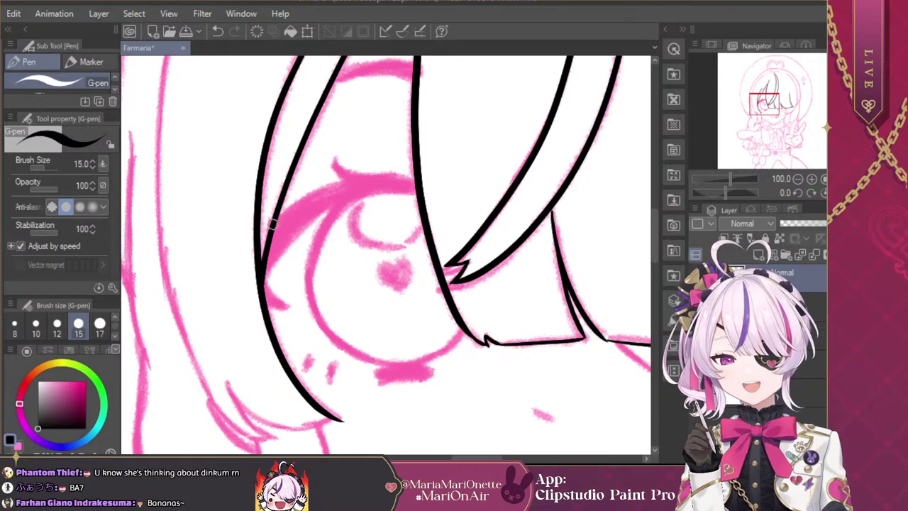
{"action": "left_click_drag", "start_coordinate": [274, 218], "coordinate": [345, 180]}
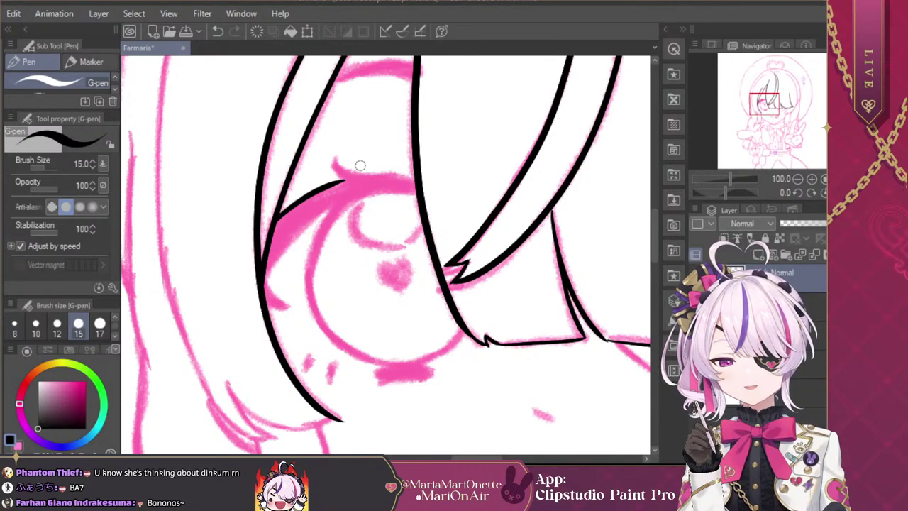
{"action": "left_click", "coordinate": [811, 178]}
{"action": "left_click", "coordinate": [811, 179]}
{"action": "mouse_move", "coordinate": [779, 117]}
{"action": "left_mouse_down"}
{"action": "mouse_move", "coordinate": [772, 97]}
{"action": "mouse_move", "coordinate": [761, 97]}
{"action": "left_mouse_up"}
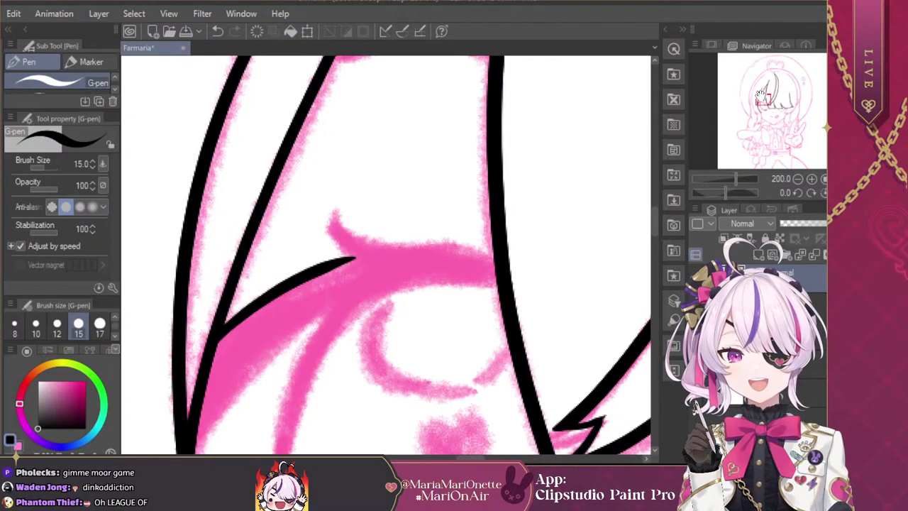
{"action": "key", "text": "ctrl+z"}
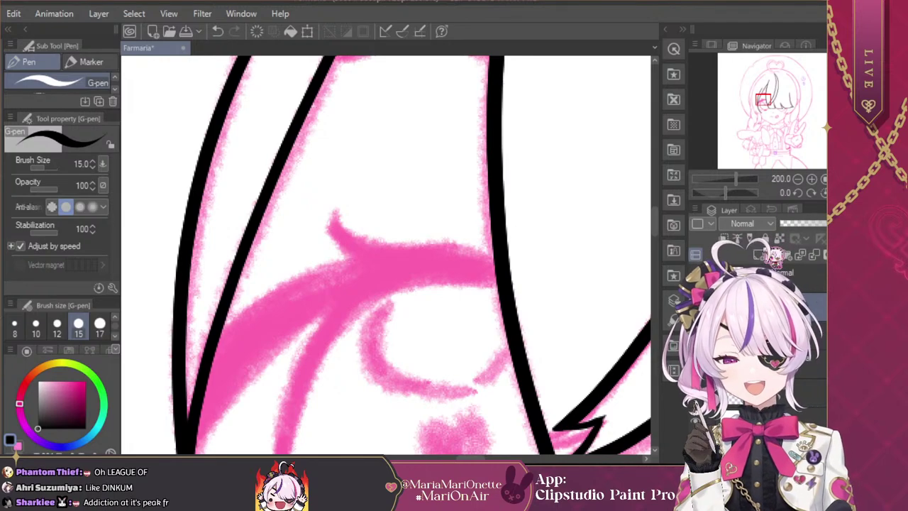
{"action": "mouse_move", "coordinate": [212, 333]}
{"action": "left_mouse_down"}
{"action": "mouse_move", "coordinate": [284, 284]}
{"action": "mouse_move", "coordinate": [380, 250]}
{"action": "mouse_move", "coordinate": [340, 231]}
{"action": "mouse_move", "coordinate": [330, 210]}
{"action": "left_mouse_up"}
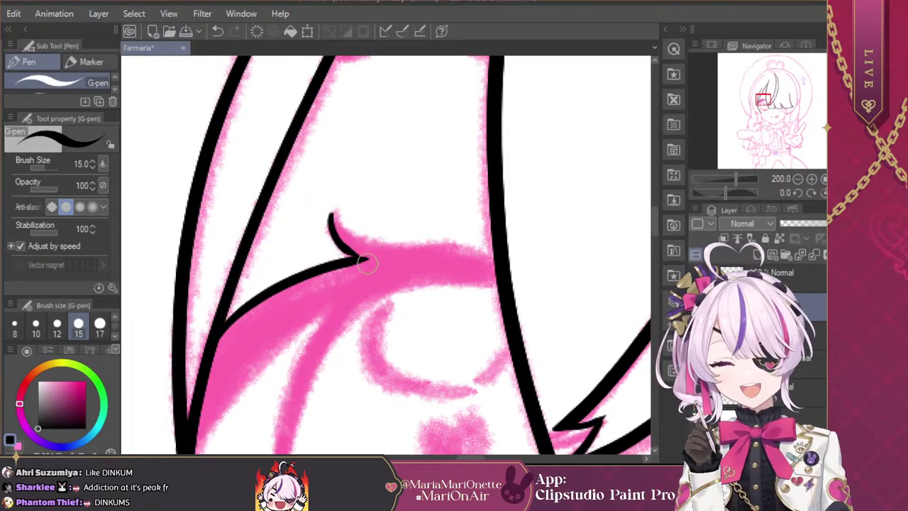
Step: Ink both curved sides of the small upward lash flick above the open eye and flip the canvas view
{"action": "key", "text": "ctrl+z"}
{"action": "left_click_drag", "start_coordinate": [360, 260], "coordinate": [333, 223]}
{"action": "key", "text": "ctrl+z"}
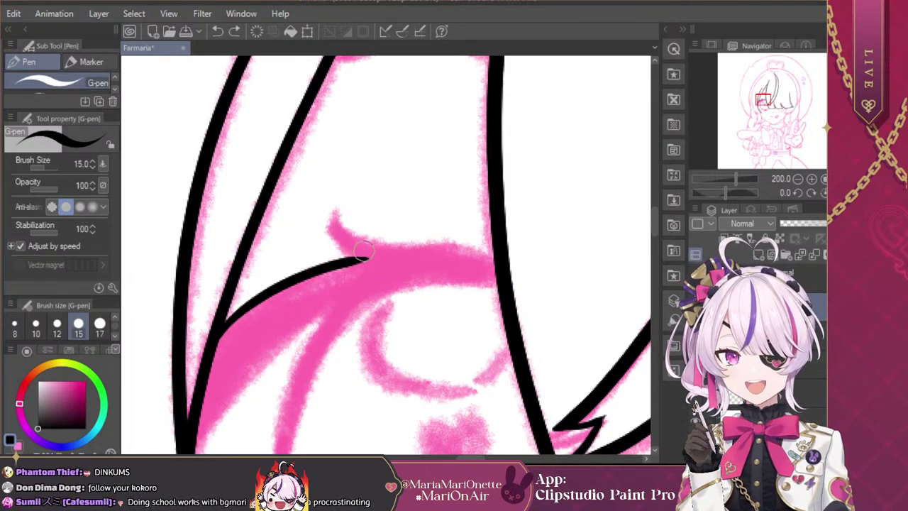
{"action": "mouse_move", "coordinate": [359, 260]}
{"action": "left_mouse_down"}
{"action": "mouse_move", "coordinate": [343, 254]}
{"action": "mouse_move", "coordinate": [336, 209]}
{"action": "left_mouse_up"}
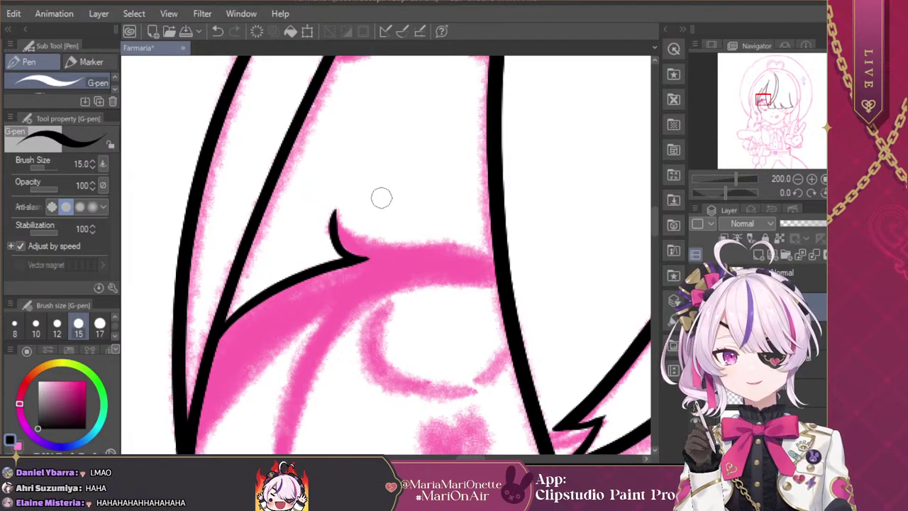
{"action": "left_click_drag", "start_coordinate": [353, 234], "coordinate": [415, 248]}
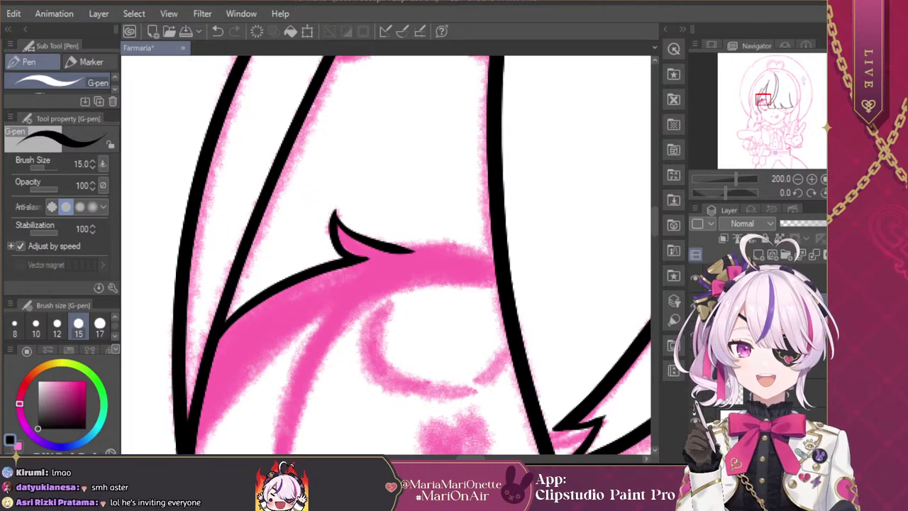
{"action": "key", "text": "h"}
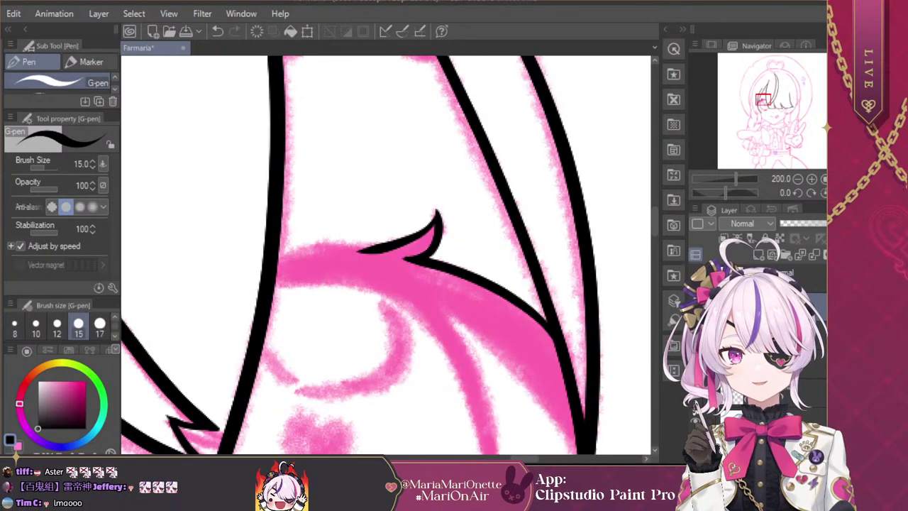
{"action": "left_click_drag", "start_coordinate": [273, 257], "coordinate": [354, 248]}
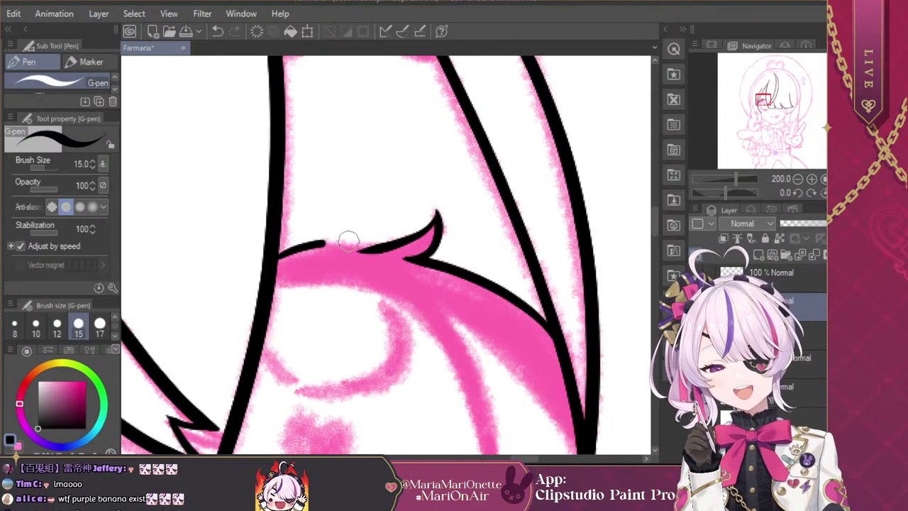
{"action": "key", "text": "ctrl+z"}
{"action": "mouse_move", "coordinate": [278, 256]}
{"action": "left_mouse_down"}
{"action": "mouse_move", "coordinate": [335, 243]}
{"action": "mouse_move", "coordinate": [391, 249]}
{"action": "left_mouse_up"}
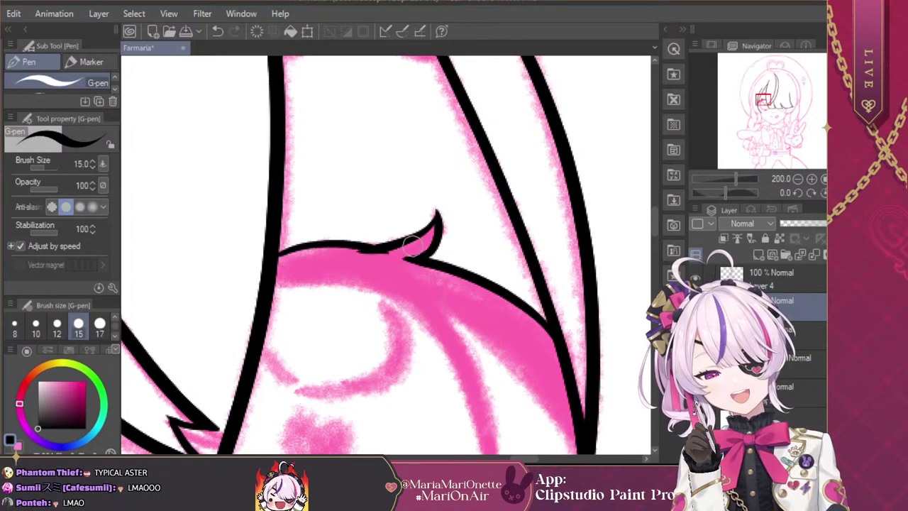
{"action": "key", "text": "ctrl+z"}
Step: Trim the lash flick's overlapping stroke end, ink the lash line's upper edge across to the bangs in black, and restore the unflipped view
{"action": "key", "text": "e"}
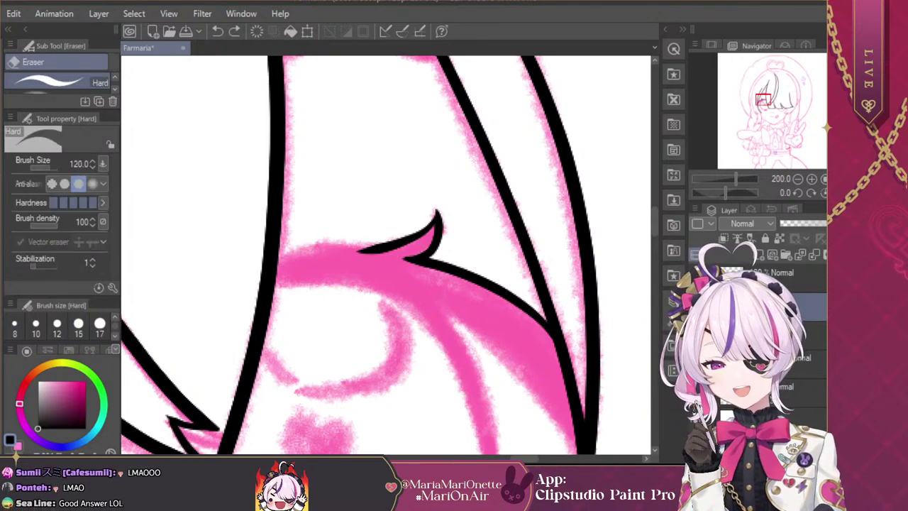
{"action": "key", "text": "p"}
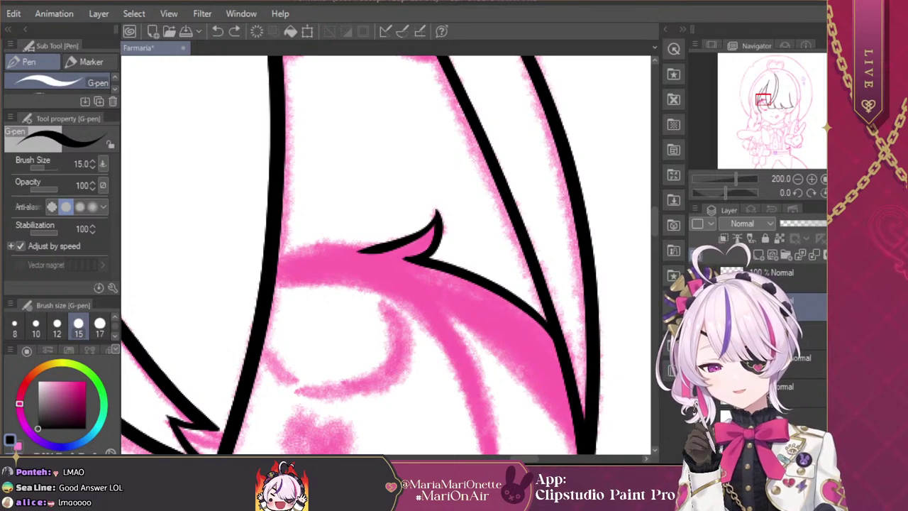
{"action": "left_click_drag", "start_coordinate": [387, 258], "coordinate": [335, 254]}
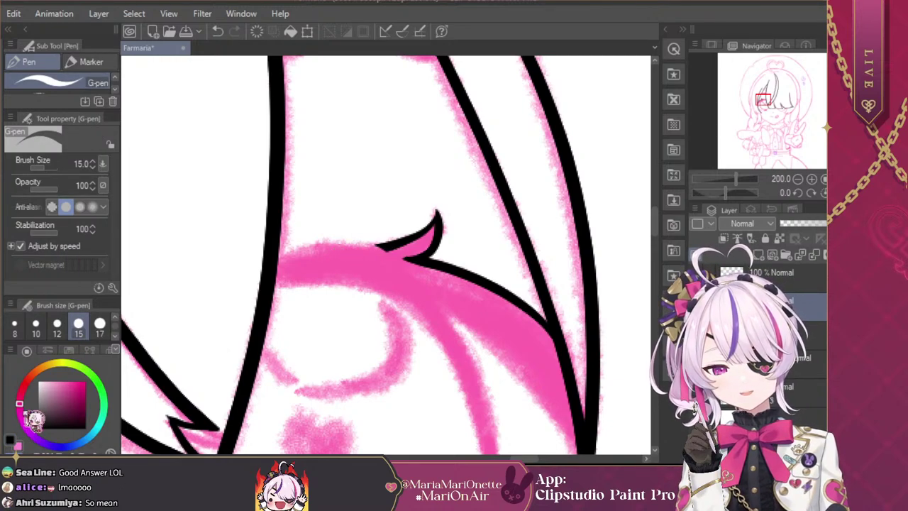
{"action": "left_click", "coordinate": [10, 440]}
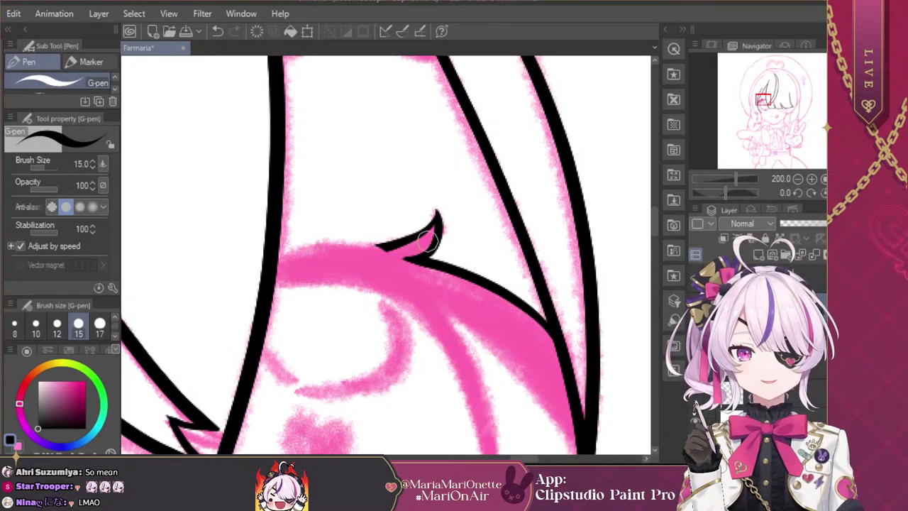
{"action": "left_click_drag", "start_coordinate": [445, 219], "coordinate": [278, 255]}
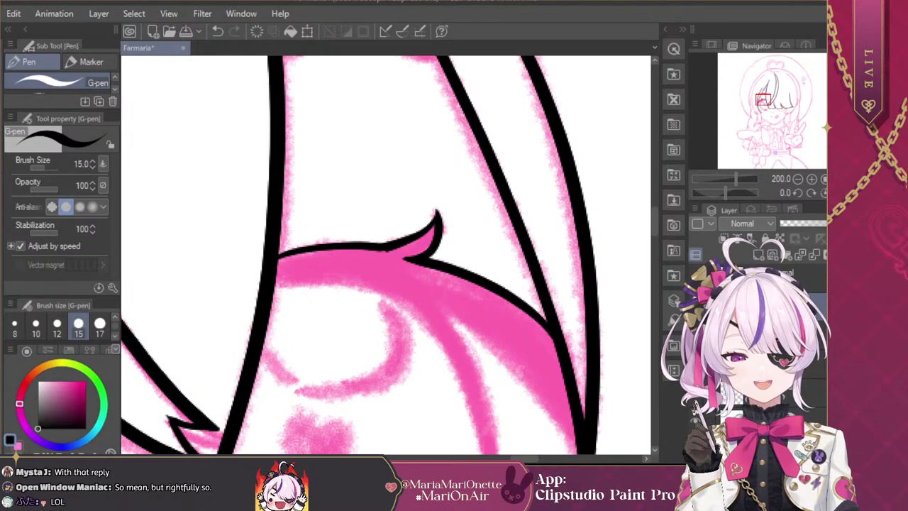
{"action": "key", "text": "h"}
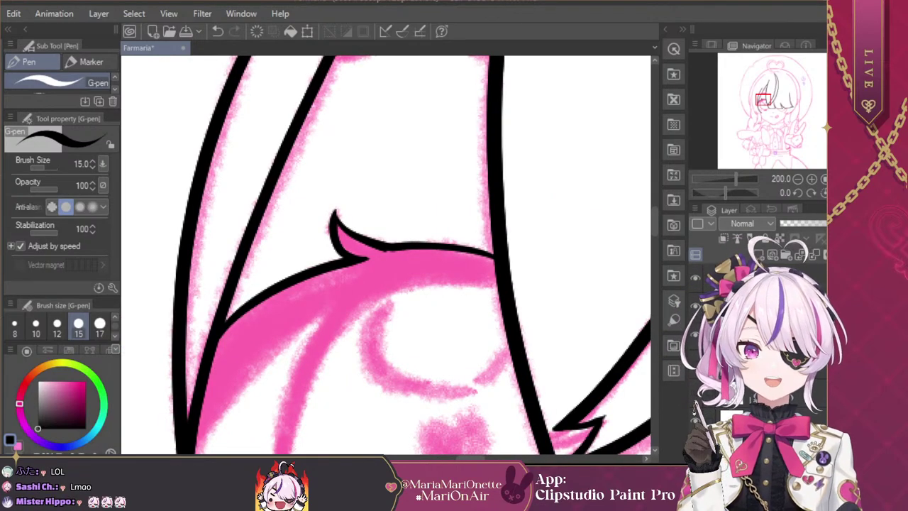
{"action": "left_click_drag", "start_coordinate": [765, 104], "coordinate": [763, 105]}
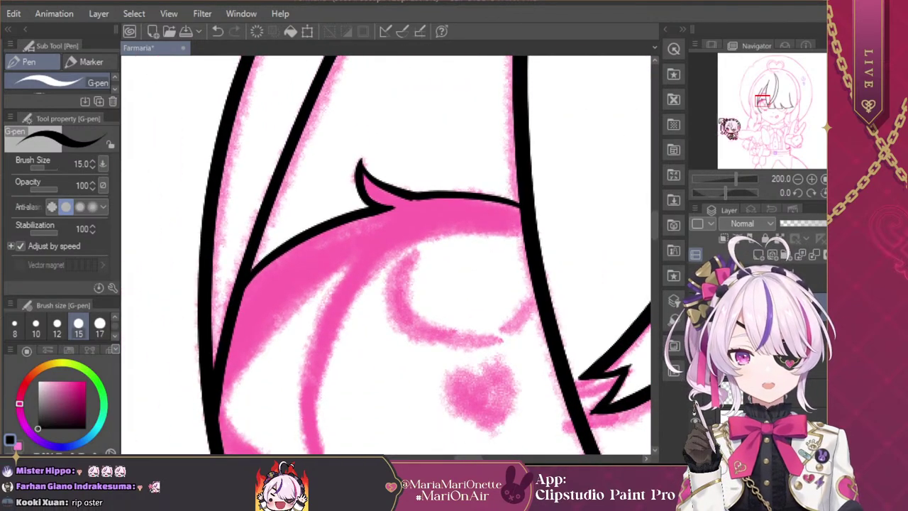
{"action": "left_click_drag", "start_coordinate": [222, 399], "coordinate": [274, 329]}
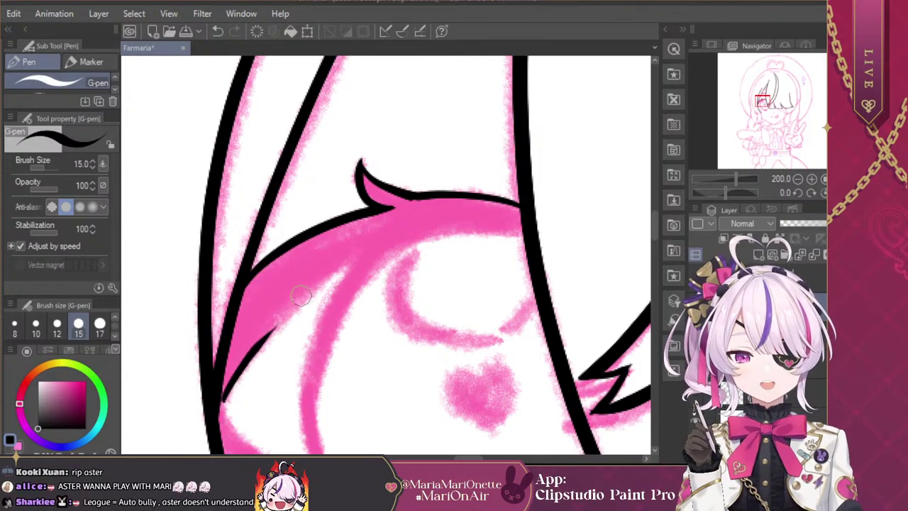
{"action": "key", "text": "ctrl+z"}
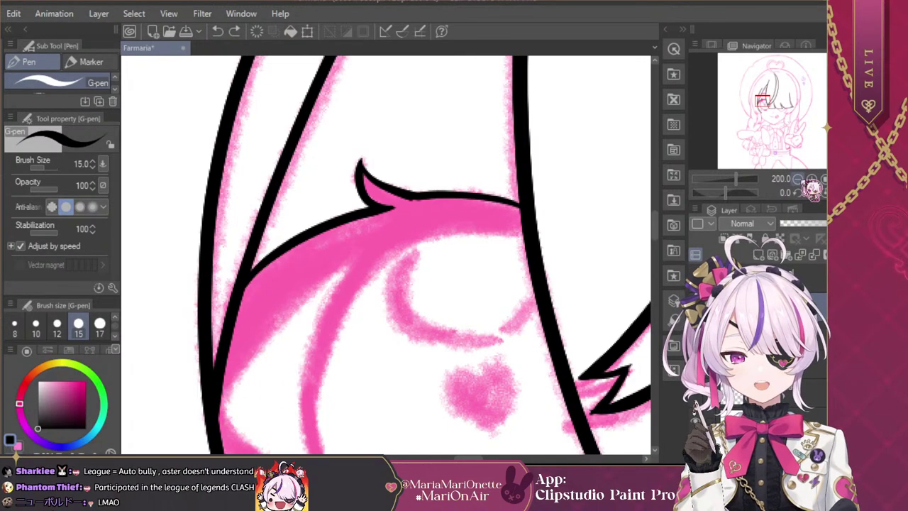
{"action": "left_click", "coordinate": [798, 178]}
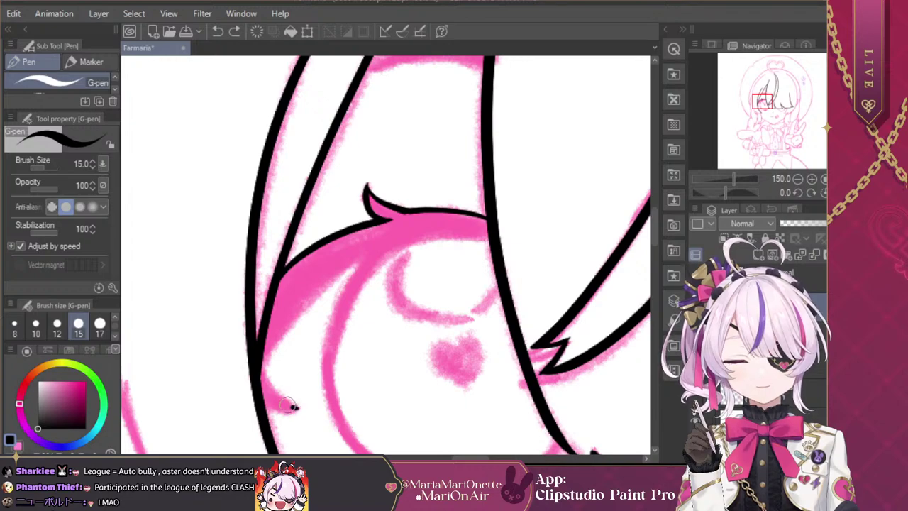
{"action": "mouse_move", "coordinate": [291, 407]}
{"action": "left_mouse_down"}
{"action": "mouse_move", "coordinate": [264, 379]}
{"action": "mouse_move", "coordinate": [265, 363]}
{"action": "mouse_move", "coordinate": [307, 305]}
{"action": "mouse_move", "coordinate": [345, 277]}
{"action": "left_mouse_up"}
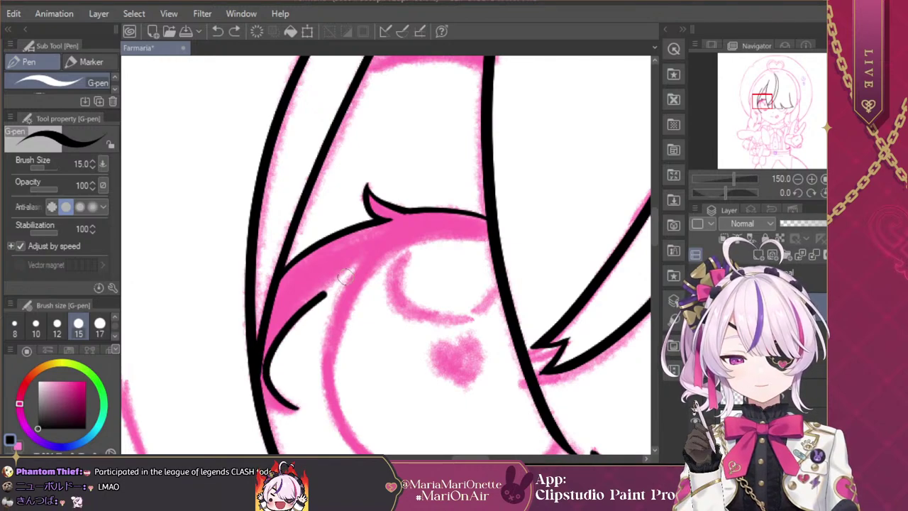
{"action": "key", "text": "ctrl+z"}
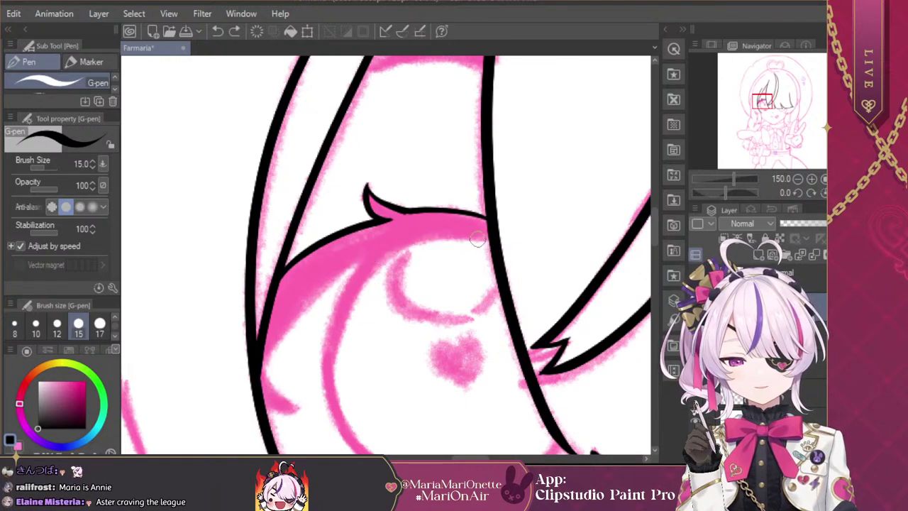
{"action": "mouse_move", "coordinate": [298, 409]}
{"action": "left_mouse_down"}
{"action": "mouse_move", "coordinate": [260, 374]}
{"action": "mouse_move", "coordinate": [293, 312]}
{"action": "mouse_move", "coordinate": [327, 282]}
{"action": "mouse_move", "coordinate": [408, 239]}
{"action": "mouse_move", "coordinate": [464, 234]}
{"action": "mouse_move", "coordinate": [497, 245]}
{"action": "left_mouse_up"}
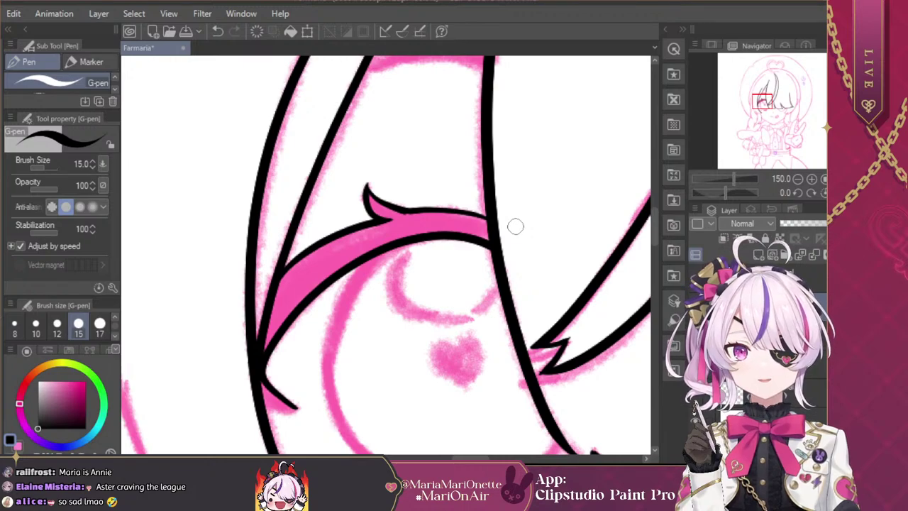
{"action": "key", "text": "ctrl+z"}
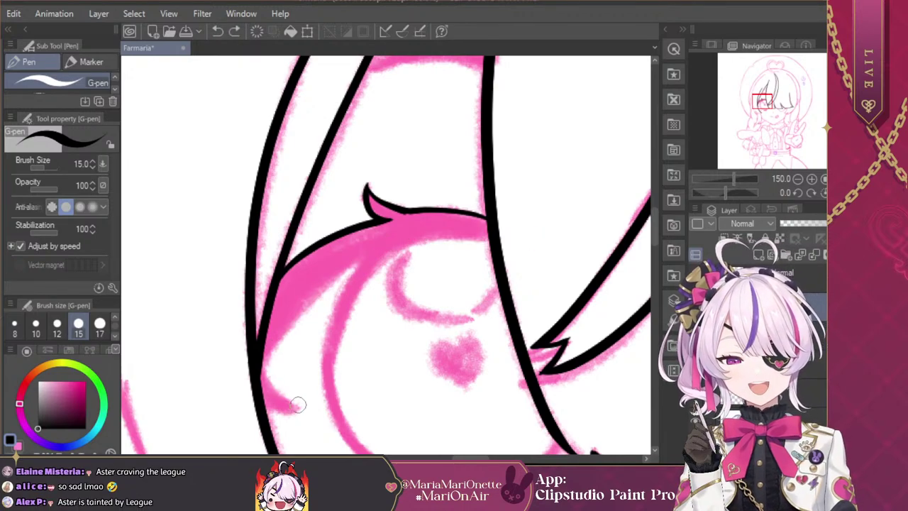
{"action": "mouse_move", "coordinate": [299, 406]}
{"action": "left_mouse_down"}
{"action": "mouse_move", "coordinate": [268, 385]}
{"action": "mouse_move", "coordinate": [276, 342]}
{"action": "mouse_move", "coordinate": [335, 284]}
{"action": "mouse_move", "coordinate": [390, 252]}
{"action": "left_mouse_up"}
{"action": "key", "text": "ctrl+z"}
{"action": "mouse_move", "coordinate": [295, 406]}
{"action": "left_mouse_down"}
{"action": "mouse_move", "coordinate": [261, 373]}
{"action": "mouse_move", "coordinate": [264, 355]}
{"action": "mouse_move", "coordinate": [341, 272]}
{"action": "mouse_move", "coordinate": [396, 243]}
{"action": "left_mouse_up"}
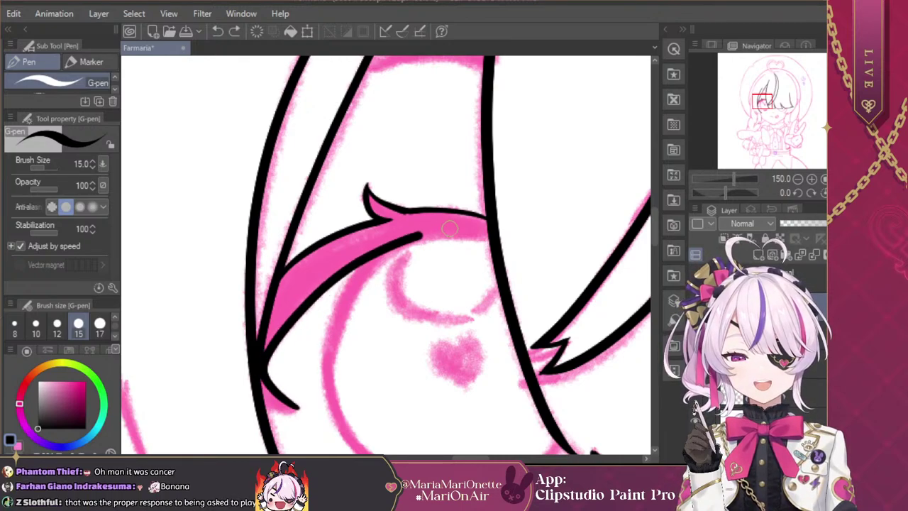
{"action": "key", "text": "ctrl+z"}
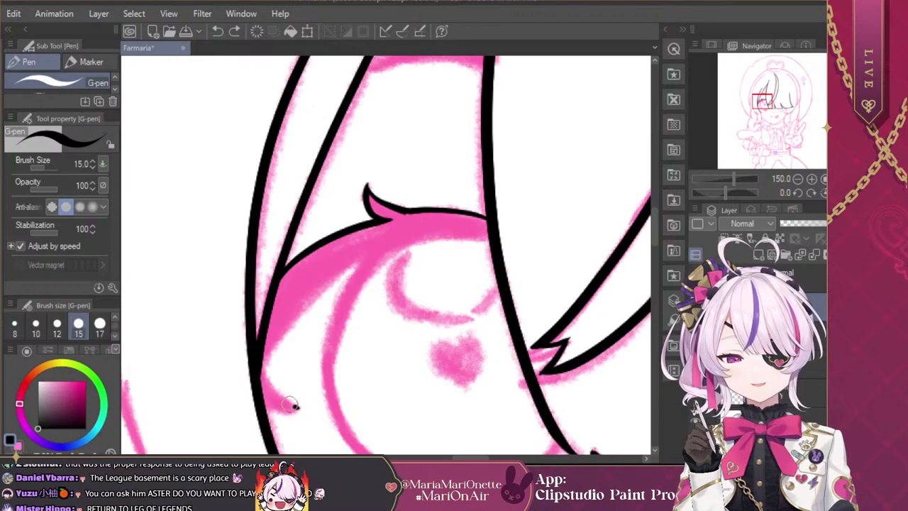
{"action": "mouse_move", "coordinate": [293, 406]}
{"action": "left_mouse_down"}
{"action": "mouse_move", "coordinate": [265, 375]}
{"action": "mouse_move", "coordinate": [269, 352]}
{"action": "mouse_move", "coordinate": [309, 300]}
{"action": "mouse_move", "coordinate": [407, 241]}
{"action": "mouse_move", "coordinate": [500, 250]}
{"action": "left_mouse_up"}
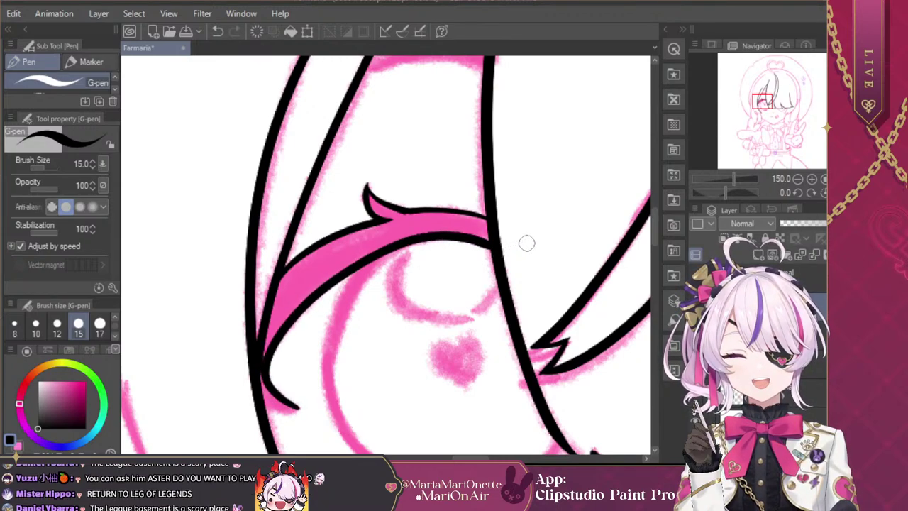
{"action": "key", "text": "ctrl+z"}
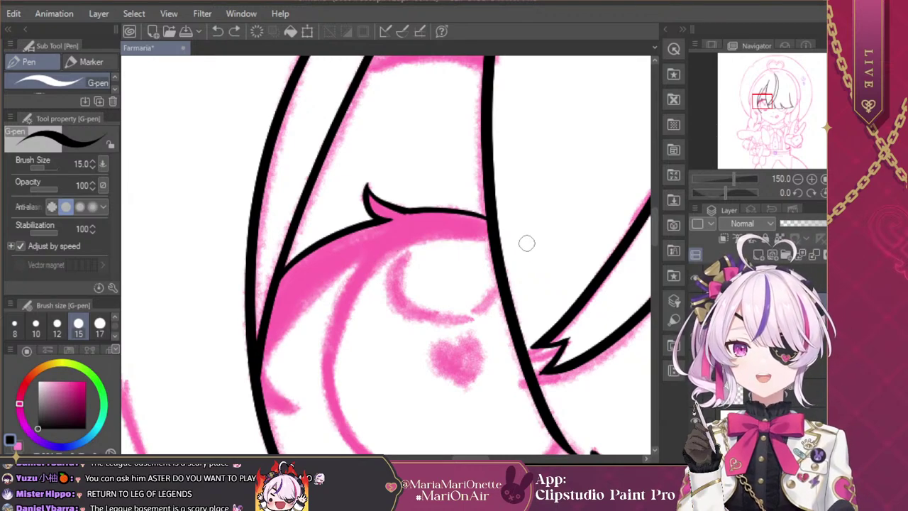
Step: Ink the lash line's lower edge in one curve from its outer lower tip to the bangs, and ink the tip's underside
{"action": "mouse_move", "coordinate": [299, 407]}
{"action": "left_mouse_down"}
{"action": "mouse_move", "coordinate": [266, 386]}
{"action": "mouse_move", "coordinate": [262, 370]}
{"action": "mouse_move", "coordinate": [312, 292]}
{"action": "mouse_move", "coordinate": [402, 237]}
{"action": "mouse_move", "coordinate": [504, 242]}
{"action": "left_mouse_up"}
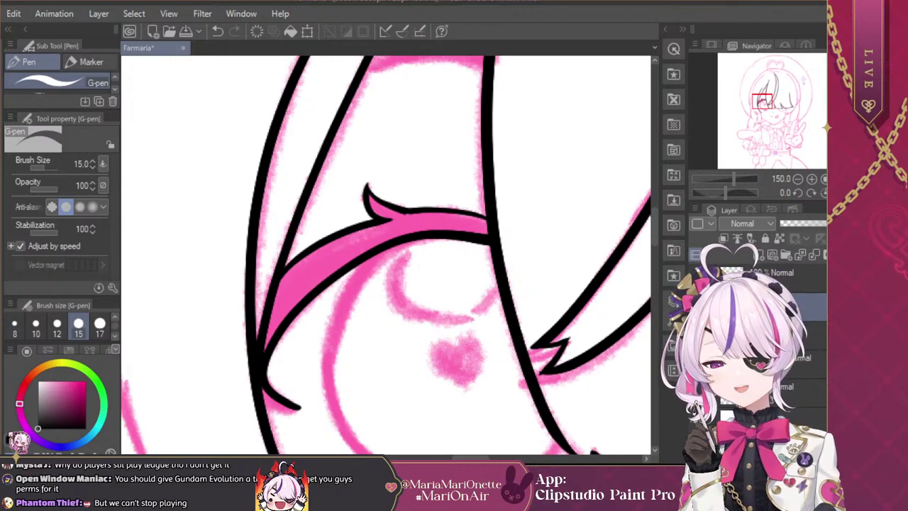
{"action": "mouse_move", "coordinate": [263, 405]}
{"action": "left_mouse_down"}
{"action": "mouse_move", "coordinate": [284, 415]}
{"action": "mouse_move", "coordinate": [299, 400]}
{"action": "mouse_move", "coordinate": [281, 416]}
{"action": "mouse_move", "coordinate": [298, 399]}
{"action": "left_mouse_up"}
{"action": "key", "text": "ctrl+z"}
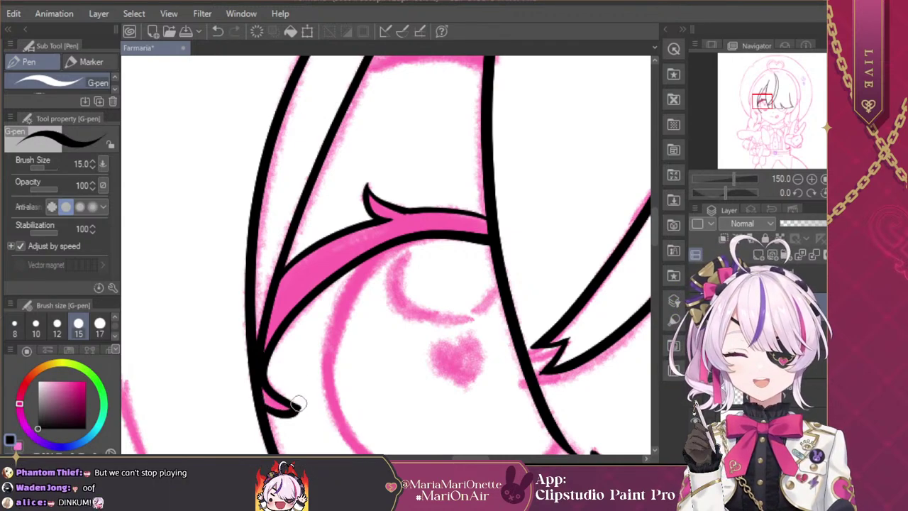
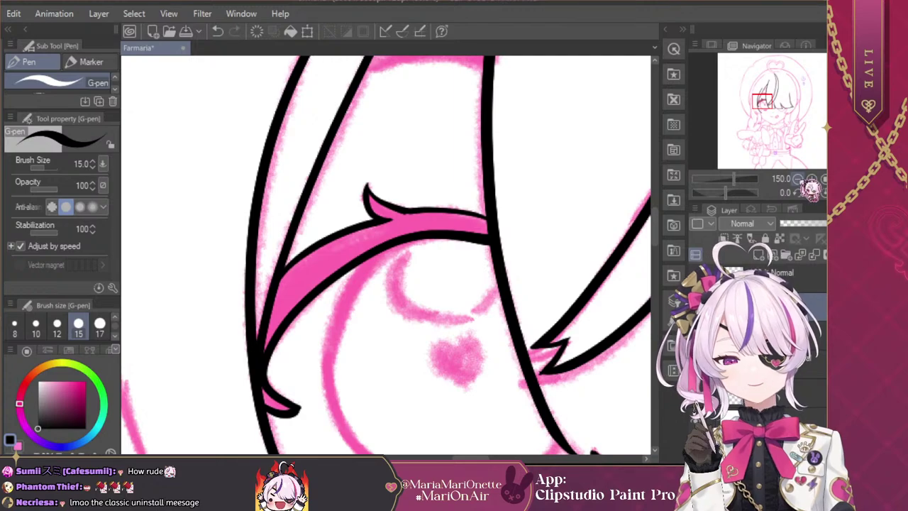
Step: Ink outlines around the two small lower lash marks beside the open eye in black
{"action": "key", "text": "ctrl+minus"}
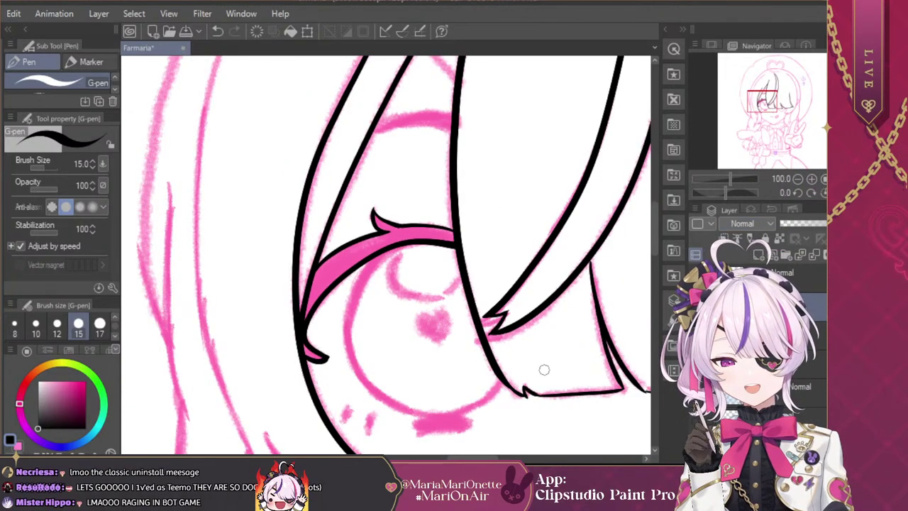
{"action": "left_click", "coordinate": [812, 180]}
{"action": "mouse_move", "coordinate": [763, 107]}
{"action": "left_mouse_down"}
{"action": "mouse_move", "coordinate": [760, 122]}
{"action": "mouse_move", "coordinate": [764, 108]}
{"action": "left_mouse_up"}
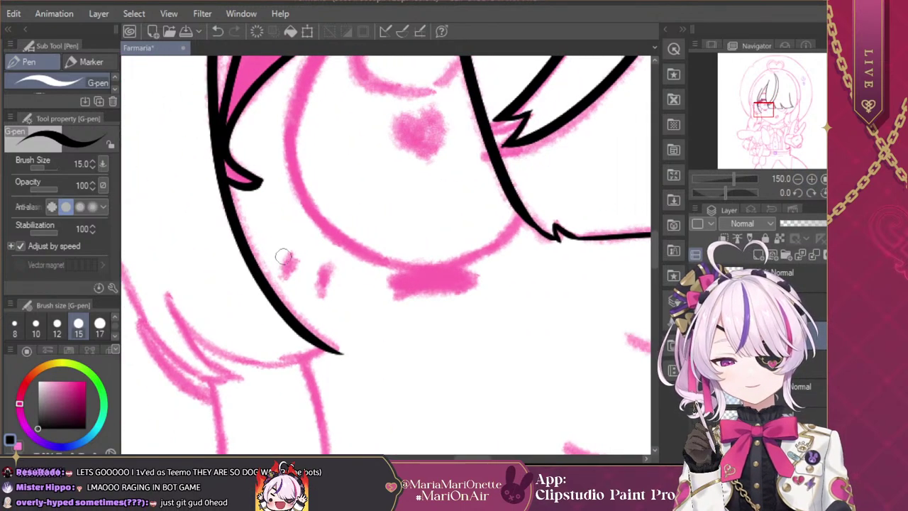
{"action": "mouse_move", "coordinate": [291, 254]}
{"action": "left_mouse_down"}
{"action": "mouse_move", "coordinate": [322, 269]}
{"action": "mouse_move", "coordinate": [322, 290]}
{"action": "mouse_move", "coordinate": [333, 271]}
{"action": "mouse_move", "coordinate": [321, 295]}
{"action": "left_mouse_up"}
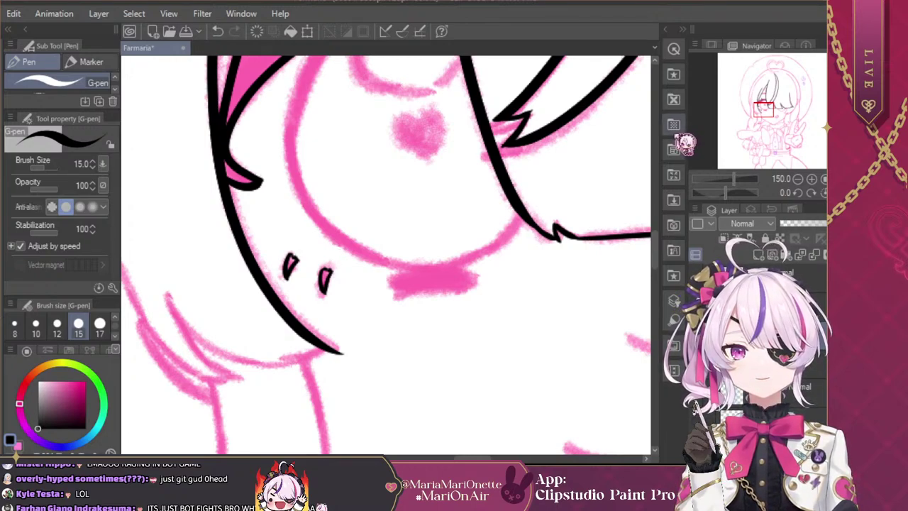
Step: Ink a closed outline with notched ends around the thick lower lash bar directly beneath the iris
{"action": "left_click_drag", "start_coordinate": [392, 277], "coordinate": [476, 268]}
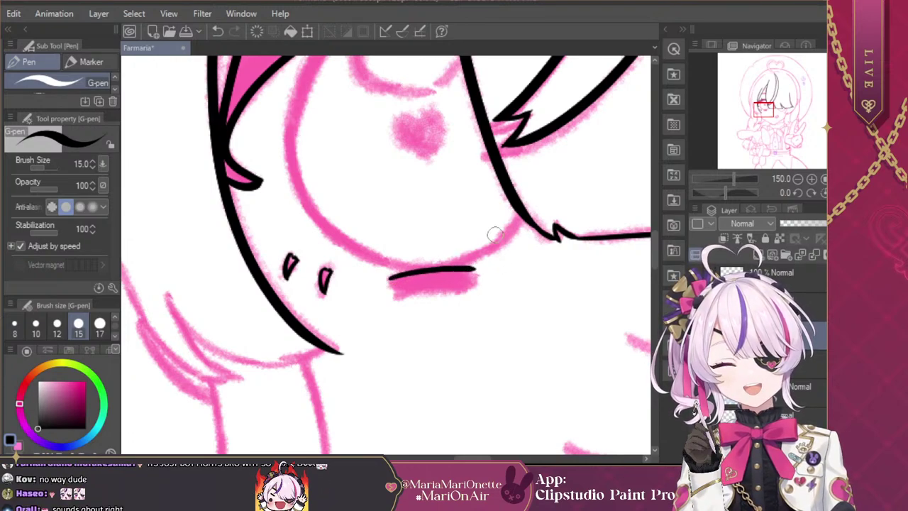
{"action": "key", "text": "ctrl+z"}
{"action": "left_click_drag", "start_coordinate": [392, 278], "coordinate": [477, 271]}
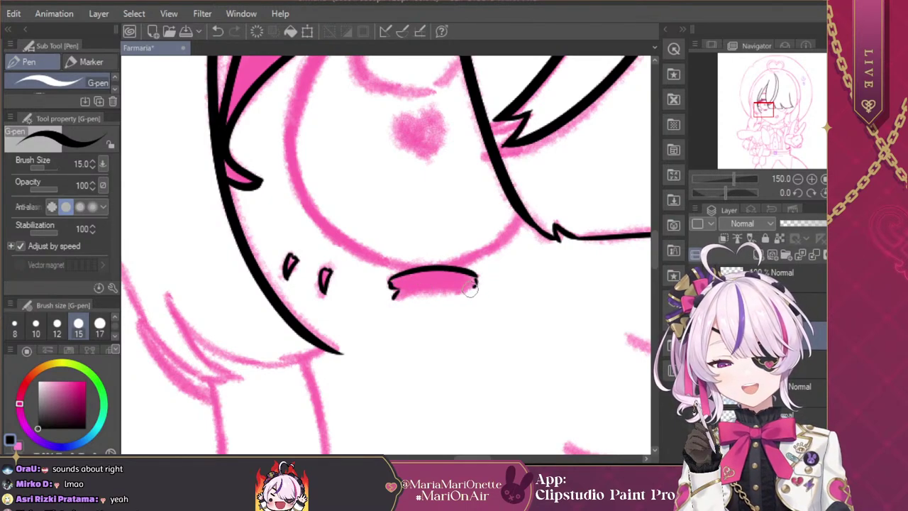
{"action": "mouse_move", "coordinate": [397, 301]}
{"action": "left_mouse_down"}
{"action": "mouse_move", "coordinate": [428, 294]}
{"action": "mouse_move", "coordinate": [397, 301]}
{"action": "mouse_move", "coordinate": [466, 290]}
{"action": "left_mouse_up"}
{"action": "key", "text": "ctrl+z"}
{"action": "key", "text": "ctrl+z"}
{"action": "key", "text": "ctrl+z"}
{"action": "left_click_drag", "start_coordinate": [394, 298], "coordinate": [476, 288]}
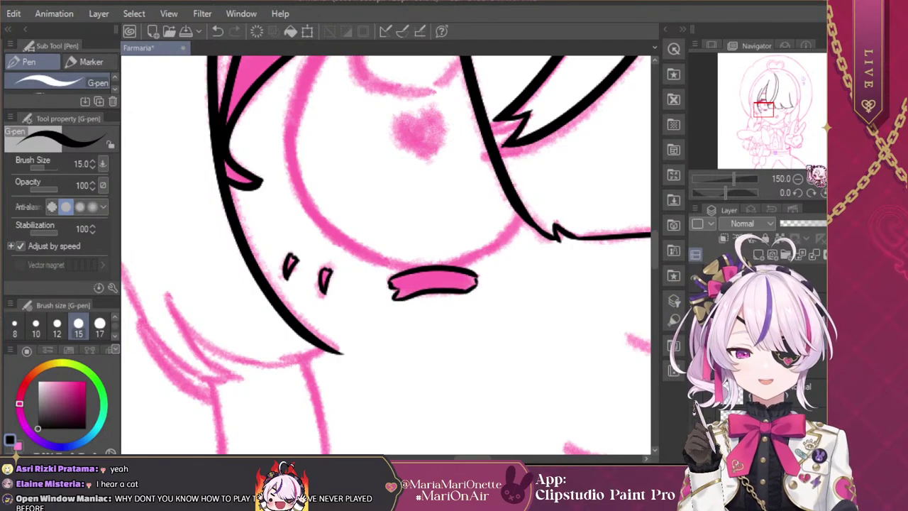
{"action": "key", "text": "ctrl+minus"}
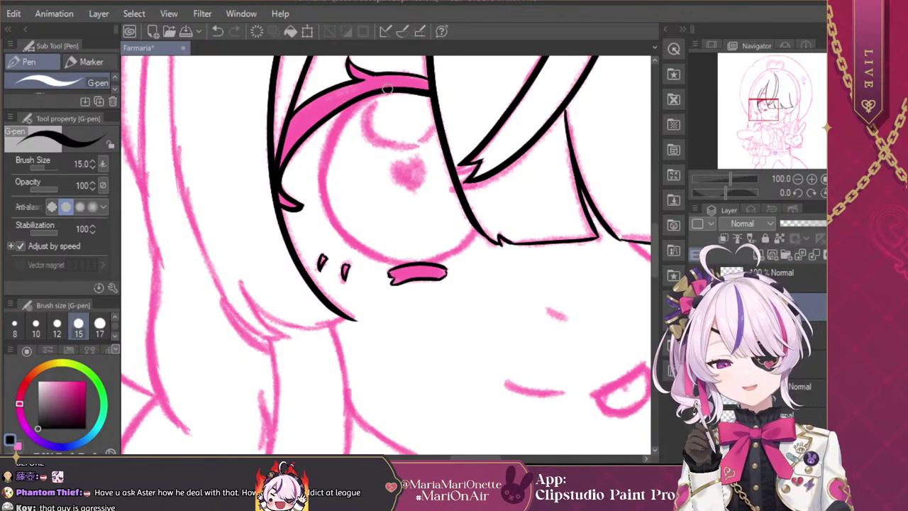
{"action": "mouse_move", "coordinate": [361, 101]}
{"action": "left_mouse_down"}
{"action": "mouse_move", "coordinate": [332, 129]}
{"action": "mouse_move", "coordinate": [318, 205]}
{"action": "left_mouse_up"}
{"action": "key", "text": "ctrl+z"}
{"action": "key", "text": "ctrl+z"}
{"action": "mouse_move", "coordinate": [383, 90]}
{"action": "left_mouse_down"}
{"action": "mouse_move", "coordinate": [347, 111]}
{"action": "mouse_move", "coordinate": [332, 148]}
{"action": "left_mouse_up"}
{"action": "key", "text": "ctrl+z"}
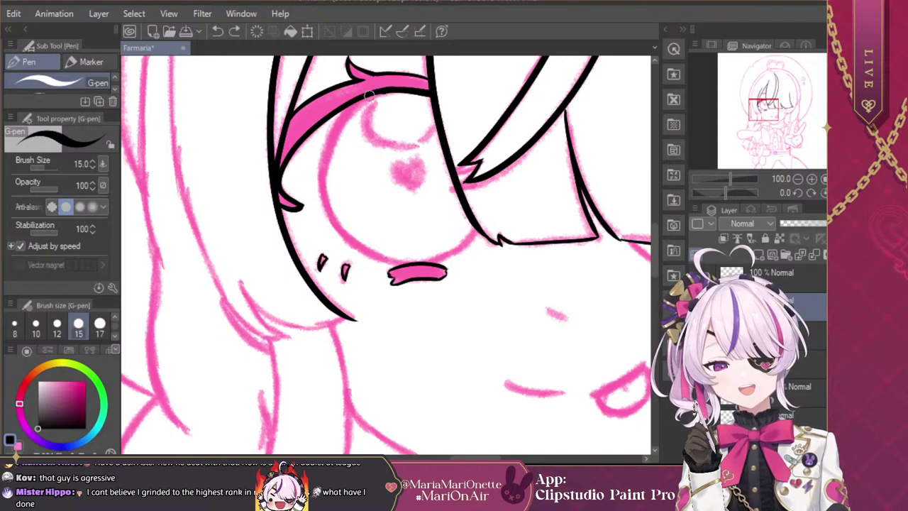
{"action": "mouse_move", "coordinate": [344, 108]}
{"action": "left_mouse_down"}
{"action": "mouse_move", "coordinate": [317, 186]}
{"action": "mouse_move", "coordinate": [329, 222]}
{"action": "mouse_move", "coordinate": [369, 260]}
{"action": "mouse_move", "coordinate": [408, 255]}
{"action": "left_mouse_up"}
{"action": "key", "text": "ctrl+z"}
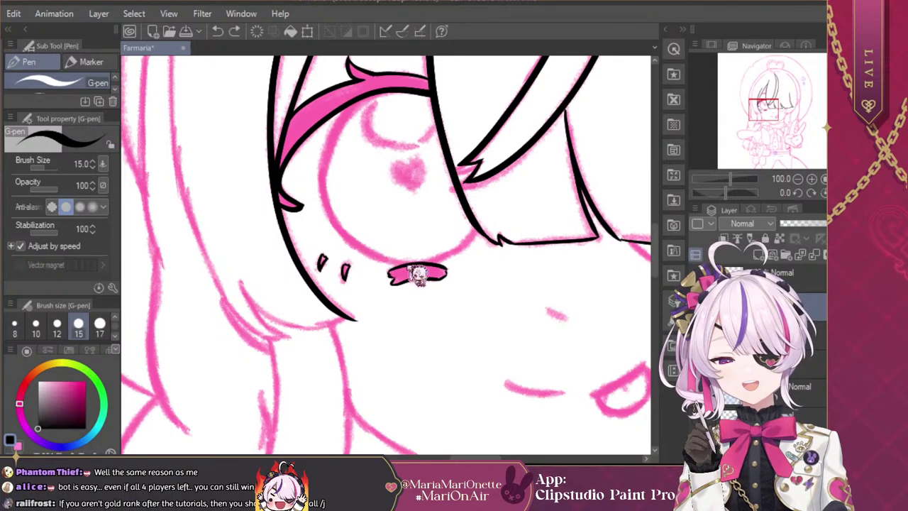
{"action": "mouse_move", "coordinate": [409, 264]}
{"action": "left_mouse_down"}
{"action": "mouse_move", "coordinate": [377, 262]}
{"action": "mouse_move", "coordinate": [333, 223]}
{"action": "left_mouse_up"}
{"action": "key", "text": "ctrl+z"}
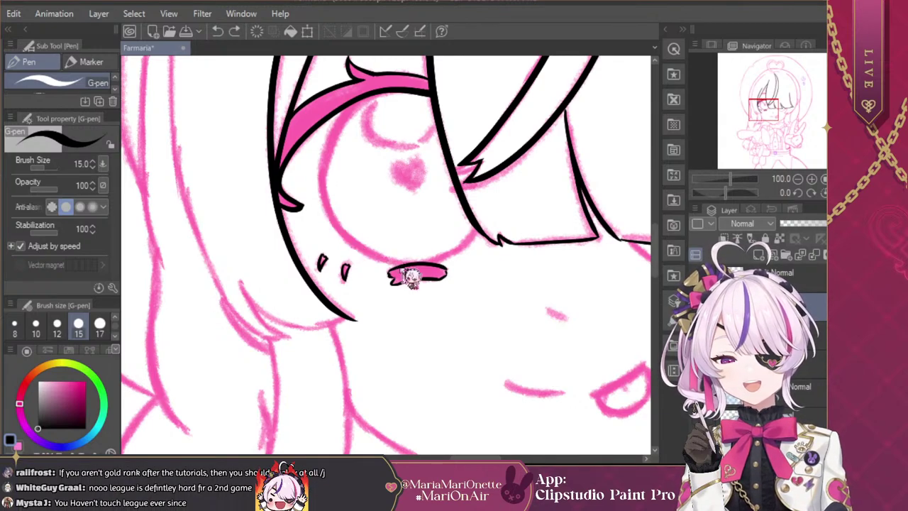
{"action": "mouse_move", "coordinate": [415, 268]}
{"action": "left_mouse_down"}
{"action": "mouse_move", "coordinate": [347, 236]}
{"action": "mouse_move", "coordinate": [323, 202]}
{"action": "mouse_move", "coordinate": [324, 163]}
{"action": "mouse_move", "coordinate": [348, 110]}
{"action": "mouse_move", "coordinate": [403, 89]}
{"action": "left_mouse_up"}
{"action": "key", "text": "ctrl+z"}
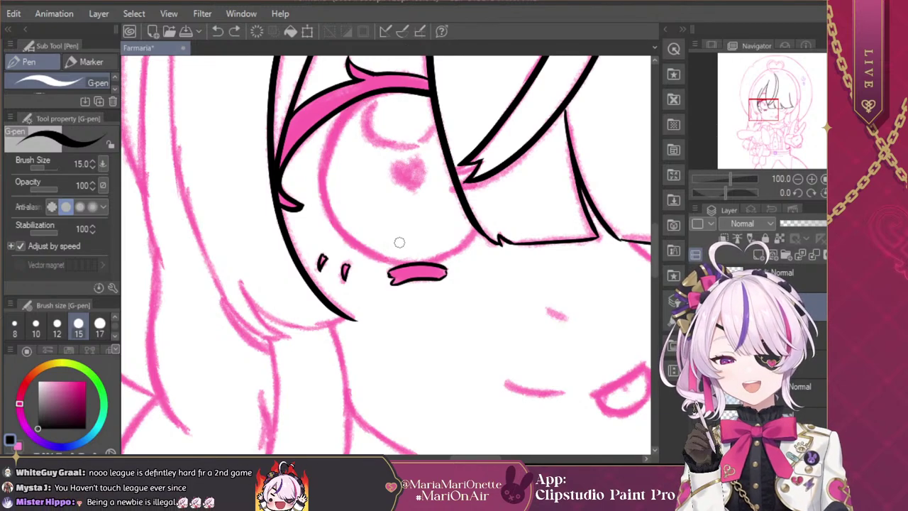
Step: Ink the iris outline along its outer side from the lash line to the lower lash bar, and continue it up to the bangs
{"action": "mouse_move", "coordinate": [406, 266]}
{"action": "left_mouse_down"}
{"action": "mouse_move", "coordinate": [363, 248]}
{"action": "mouse_move", "coordinate": [330, 203]}
{"action": "mouse_move", "coordinate": [401, 265]}
{"action": "mouse_move", "coordinate": [380, 261]}
{"action": "mouse_move", "coordinate": [333, 224]}
{"action": "mouse_move", "coordinate": [321, 172]}
{"action": "mouse_move", "coordinate": [323, 139]}
{"action": "mouse_move", "coordinate": [397, 80]}
{"action": "left_mouse_up"}
{"action": "key", "text": "ctrl+z"}
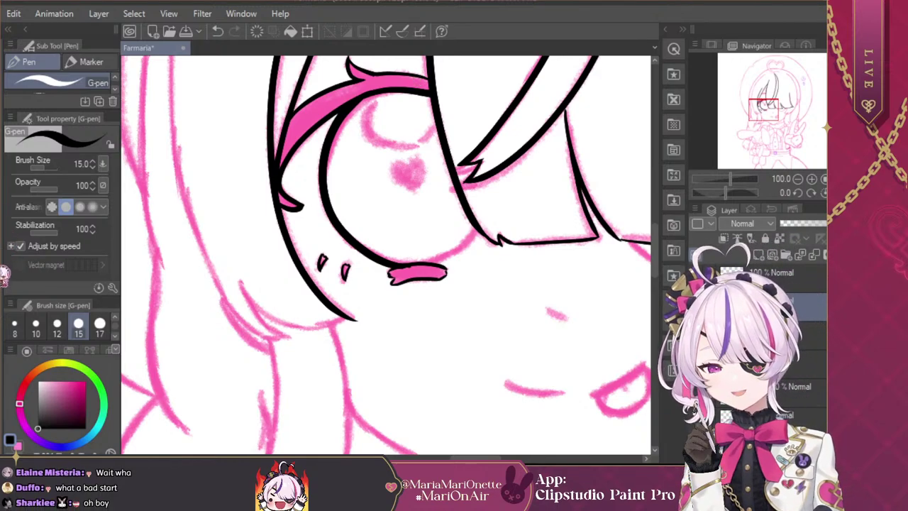
{"action": "key", "text": "e"}
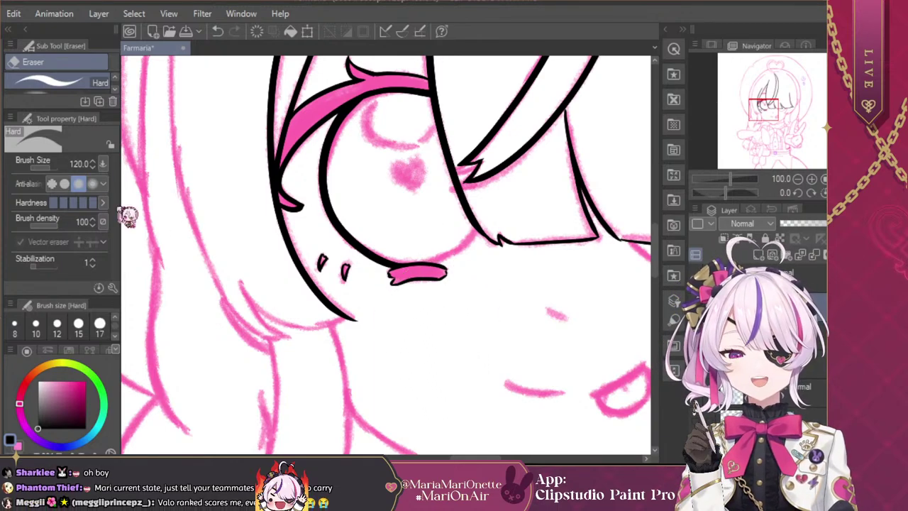
{"action": "key", "text": "p"}
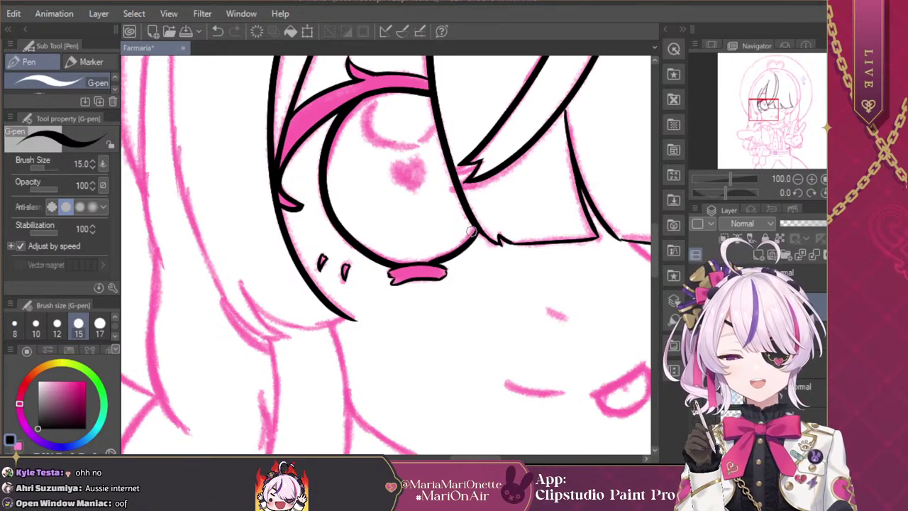
{"action": "key", "text": "ctrl+z"}
{"action": "left_click_drag", "start_coordinate": [458, 253], "coordinate": [493, 227]}
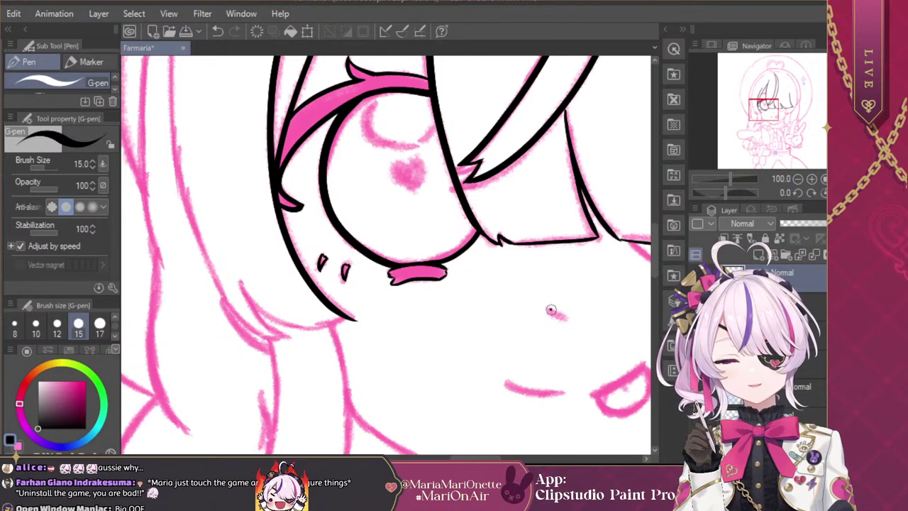
Step: Ink the short nose mark and the slightly curved smile line in black
{"action": "left_click_drag", "start_coordinate": [767, 107], "coordinate": [773, 113]}
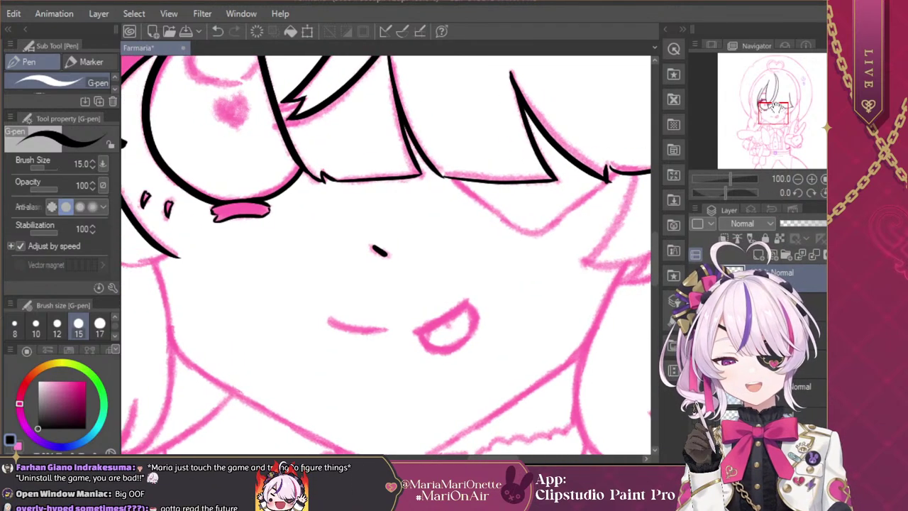
{"action": "mouse_move", "coordinate": [351, 330]}
{"action": "left_mouse_down"}
{"action": "mouse_move", "coordinate": [388, 330]}
{"action": "mouse_move", "coordinate": [323, 317]}
{"action": "left_mouse_up"}
{"action": "key", "text": "ctrl+z"}
{"action": "key", "text": "ctrl+z"}
{"action": "left_click_drag", "start_coordinate": [367, 332], "coordinate": [389, 331]}
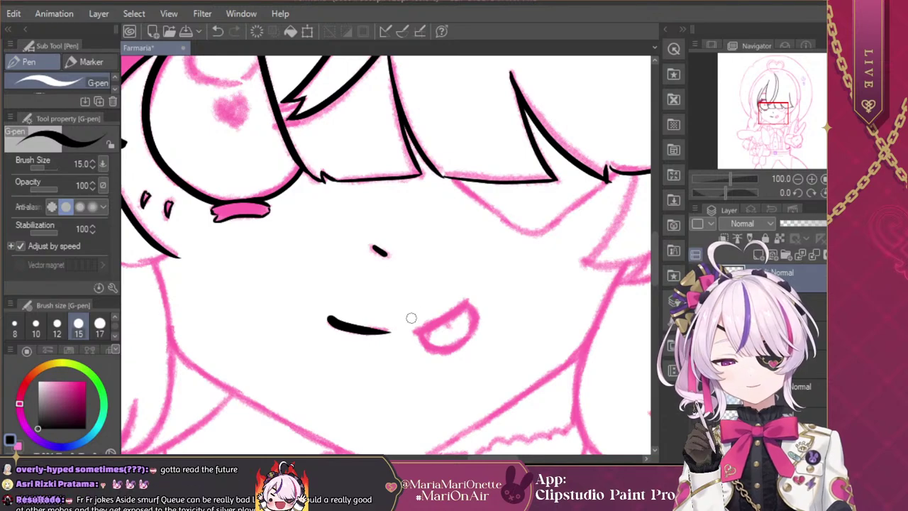
Step: Ink the outline of the tongue sticking out beside the smile and add its short centre crease
{"action": "mouse_move", "coordinate": [468, 299]}
{"action": "left_mouse_down"}
{"action": "mouse_move", "coordinate": [415, 330]}
{"action": "mouse_move", "coordinate": [475, 289]}
{"action": "mouse_move", "coordinate": [476, 303]}
{"action": "mouse_move", "coordinate": [467, 305]}
{"action": "mouse_move", "coordinate": [480, 325]}
{"action": "mouse_move", "coordinate": [461, 347]}
{"action": "mouse_move", "coordinate": [434, 351]}
{"action": "mouse_move", "coordinate": [417, 328]}
{"action": "left_mouse_up"}
{"action": "key", "text": "ctrl+z"}
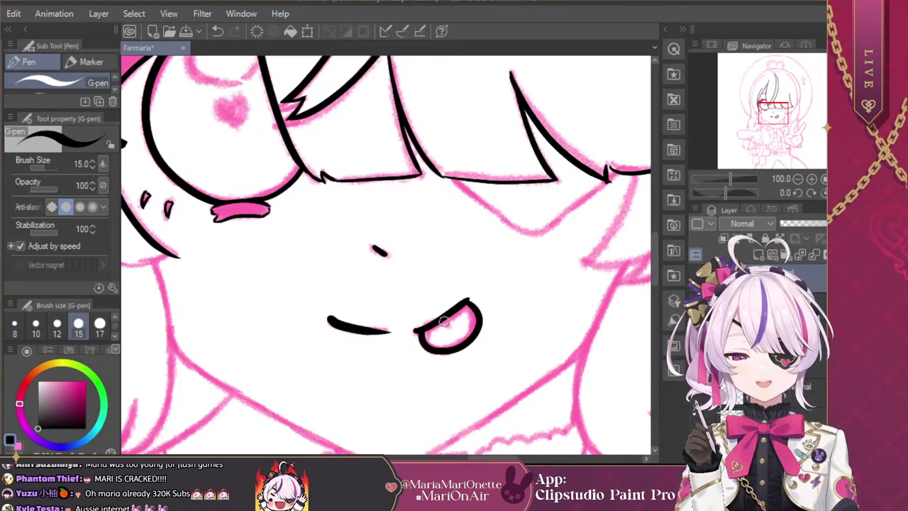
{"action": "left_click_drag", "start_coordinate": [441, 329], "coordinate": [451, 320]}
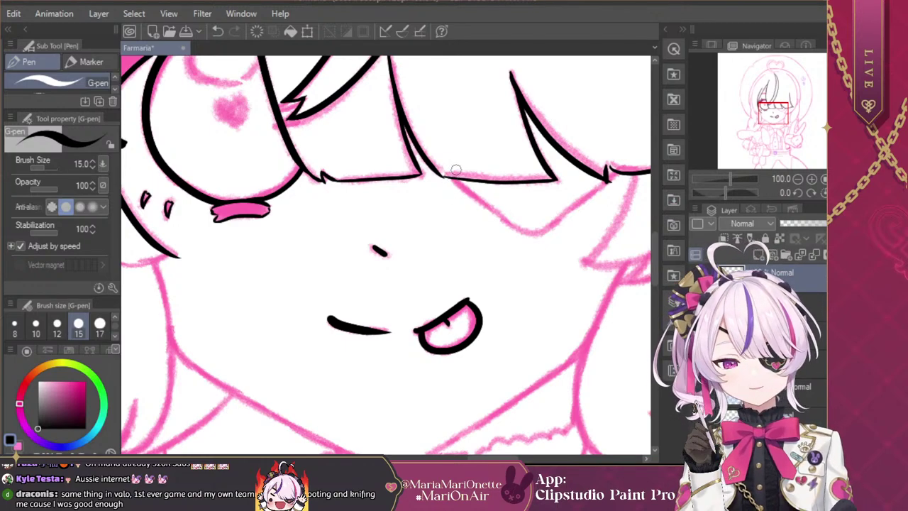
Step: Try the first stroke of the eyepatch edge below the bangs, undo it, and reduce the G-pen brush size to 10
{"action": "left_click_drag", "start_coordinate": [775, 112], "coordinate": [786, 107]}
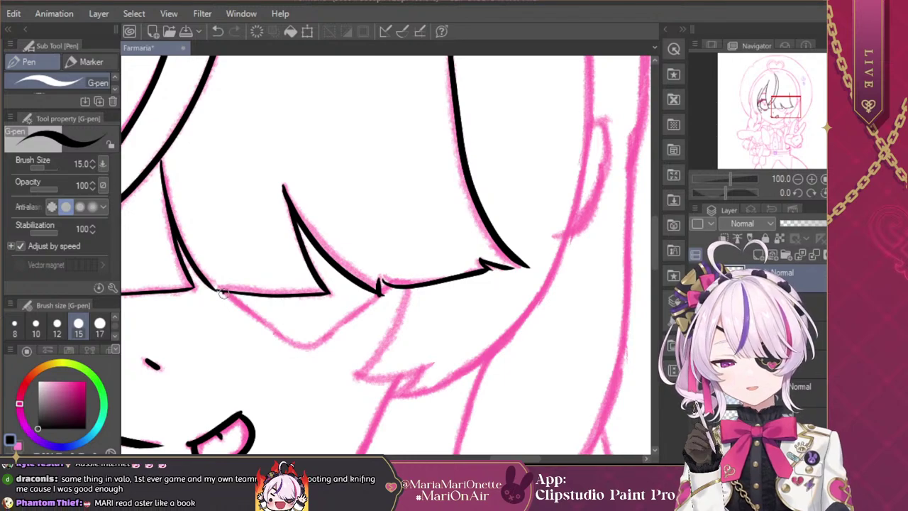
{"action": "left_click_drag", "start_coordinate": [222, 293], "coordinate": [258, 319]}
{"action": "key", "text": "ctrl+z"}
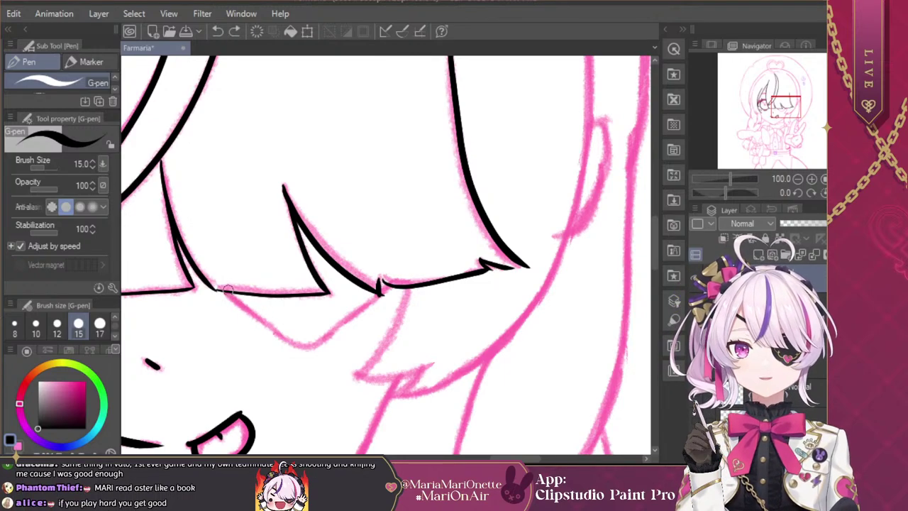
{"action": "left_click", "coordinate": [35, 327]}
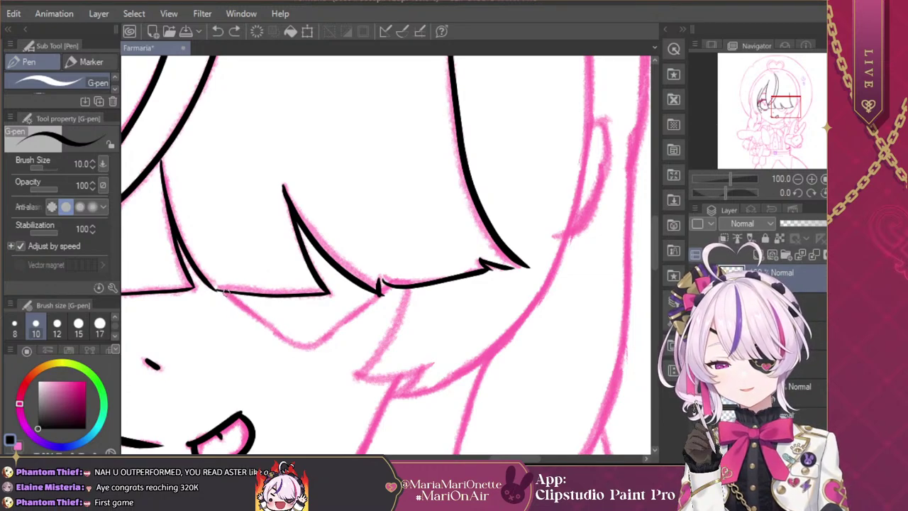
{"action": "mouse_move", "coordinate": [254, 314]}
{"action": "left_mouse_down"}
{"action": "mouse_move", "coordinate": [305, 349]}
{"action": "mouse_move", "coordinate": [327, 342]}
{"action": "mouse_move", "coordinate": [342, 321]}
{"action": "left_mouse_up"}
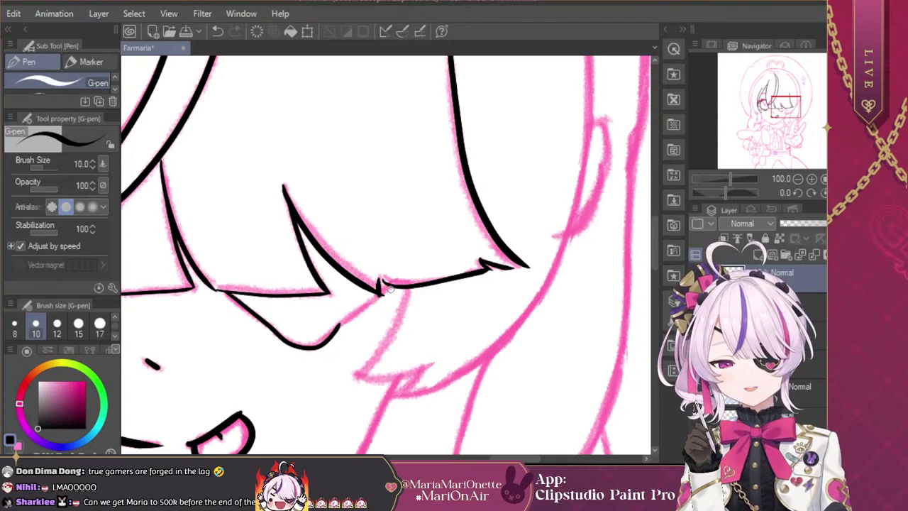
{"action": "left_click_drag", "start_coordinate": [375, 297], "coordinate": [337, 327]}
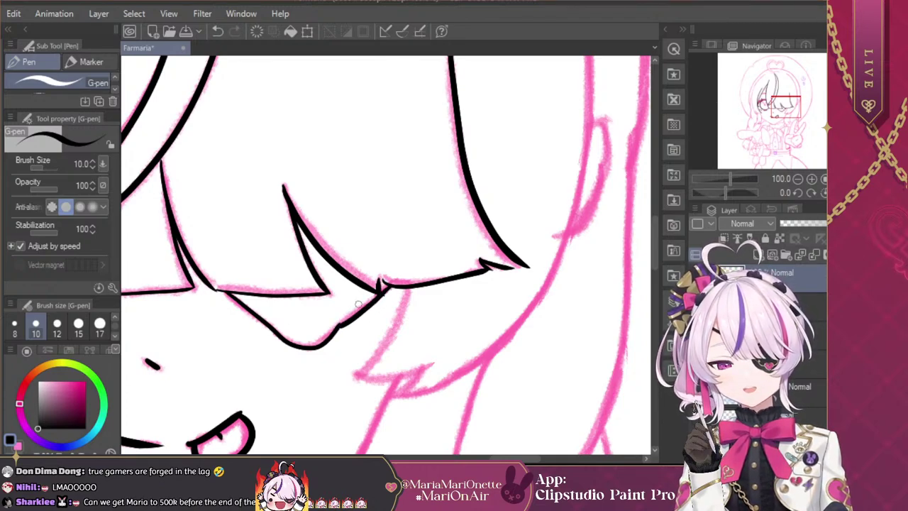
{"action": "key", "text": "ctrl+z"}
{"action": "key", "text": "ctrl+z"}
{"action": "key", "text": "ctrl+z"}
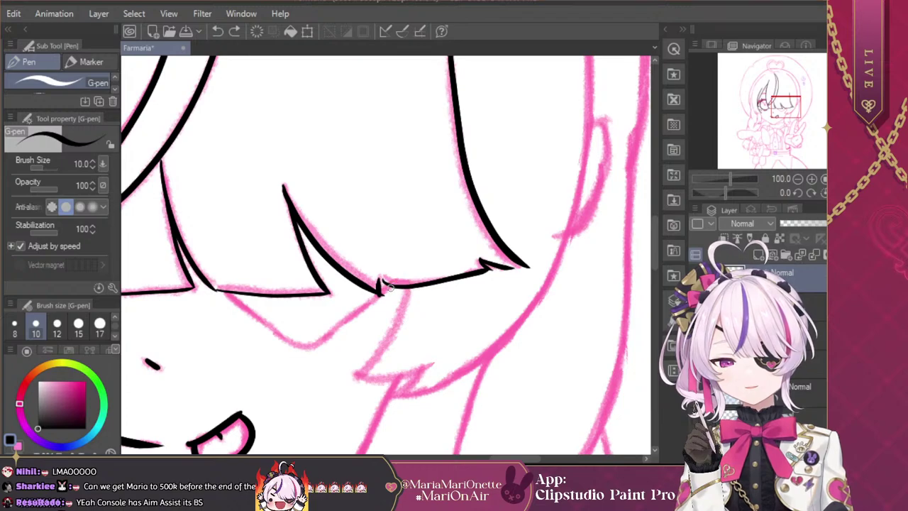
{"action": "mouse_move", "coordinate": [383, 286]}
{"action": "left_mouse_down"}
{"action": "mouse_move", "coordinate": [339, 328]}
{"action": "mouse_move", "coordinate": [302, 346]}
{"action": "mouse_move", "coordinate": [254, 309]}
{"action": "mouse_move", "coordinate": [238, 291]}
{"action": "mouse_move", "coordinate": [241, 279]}
{"action": "left_mouse_up"}
{"action": "key", "text": "ctrl+z"}
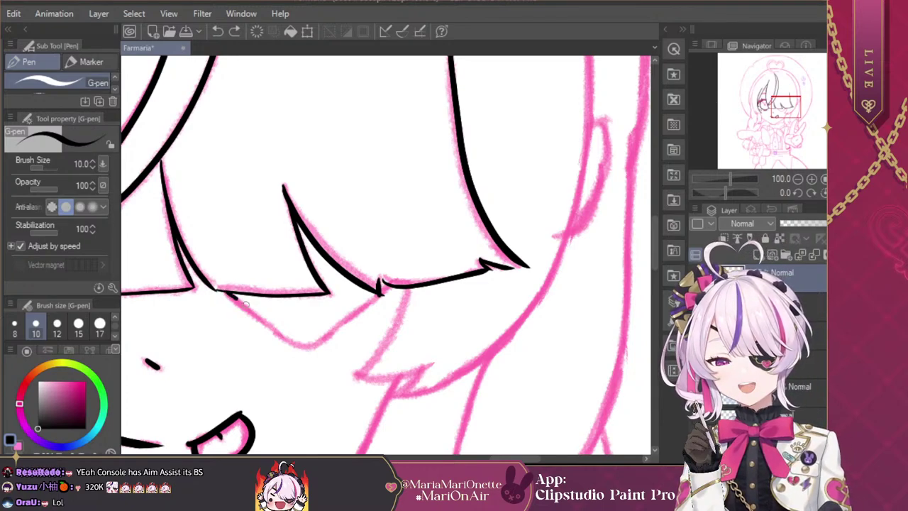
Step: Ink both sides of the V-shaped eyepatch edge below the bangs, flipping the canvas for the second side and restoring it
{"action": "mouse_move", "coordinate": [237, 298]}
{"action": "left_mouse_down"}
{"action": "mouse_move", "coordinate": [294, 342]}
{"action": "mouse_move", "coordinate": [319, 346]}
{"action": "left_mouse_up"}
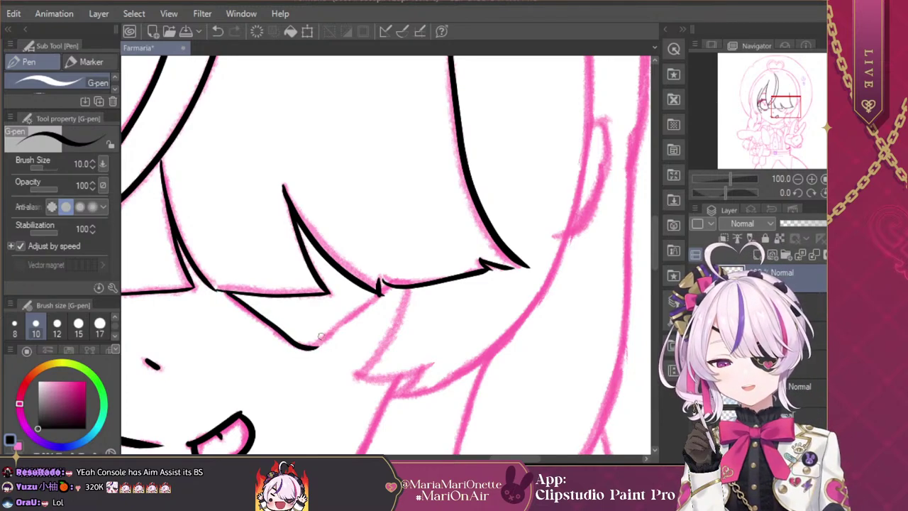
{"action": "key", "text": "h"}
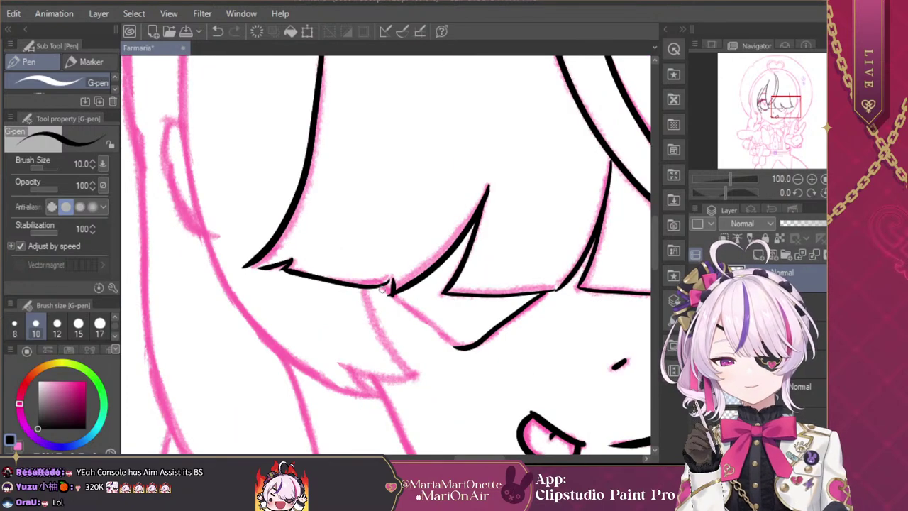
{"action": "left_click_drag", "start_coordinate": [386, 287], "coordinate": [459, 346]}
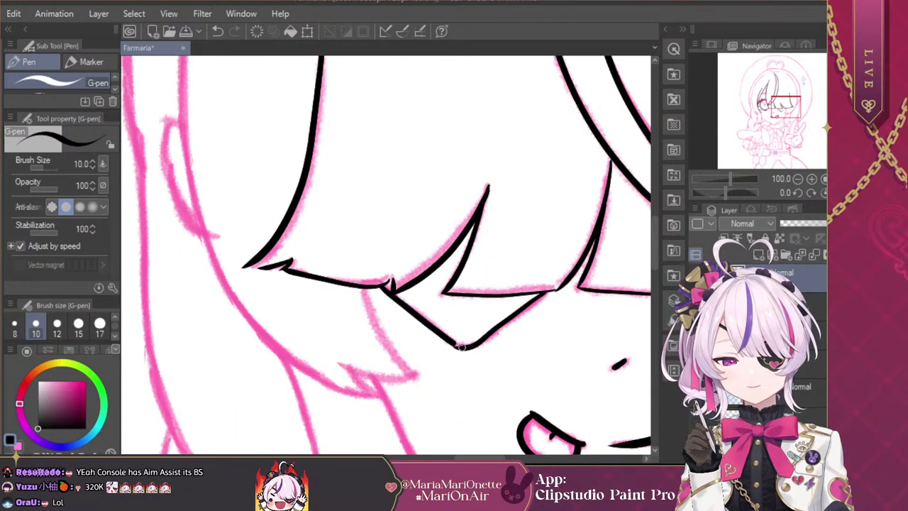
{"action": "key", "text": "h"}
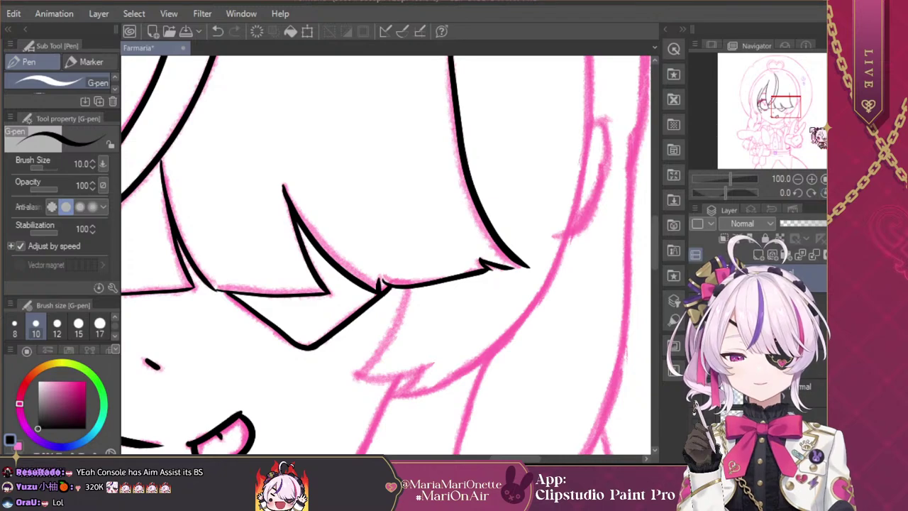
Step: Ink the two short diagonal strap lines in the gap between the hair strands above the open eye's brow
{"action": "left_click", "coordinate": [797, 179]}
{"action": "left_click", "coordinate": [797, 179]}
{"action": "left_click", "coordinate": [797, 179]}
{"action": "left_click", "coordinate": [798, 178]}
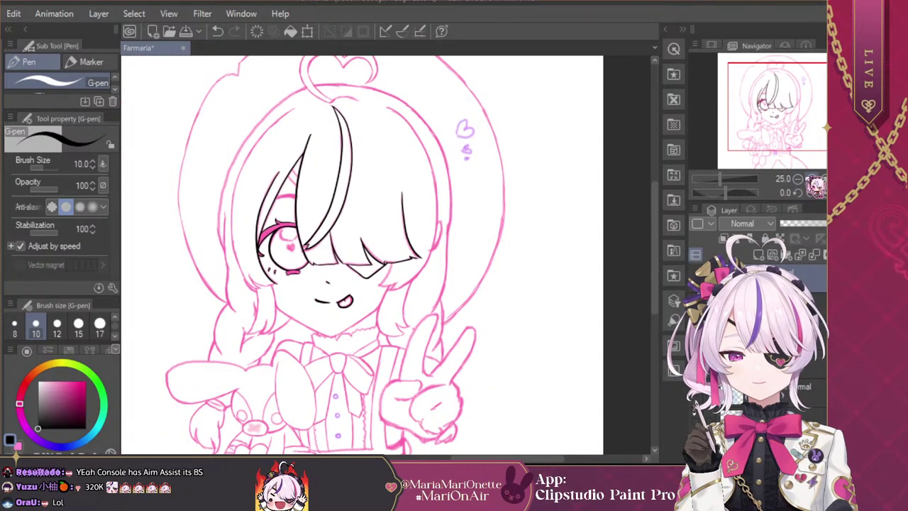
{"action": "left_click", "coordinate": [811, 179]}
{"action": "left_click", "coordinate": [797, 179]}
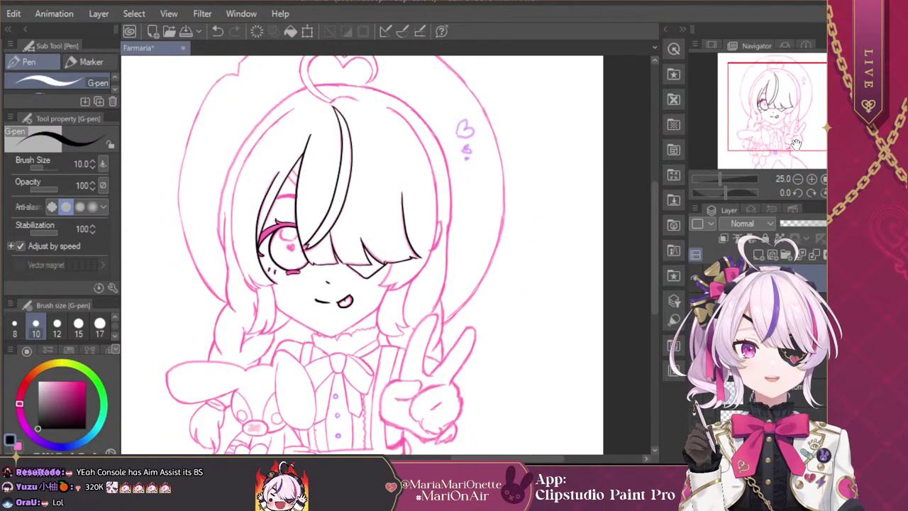
{"action": "left_click_drag", "start_coordinate": [802, 144], "coordinate": [779, 121]}
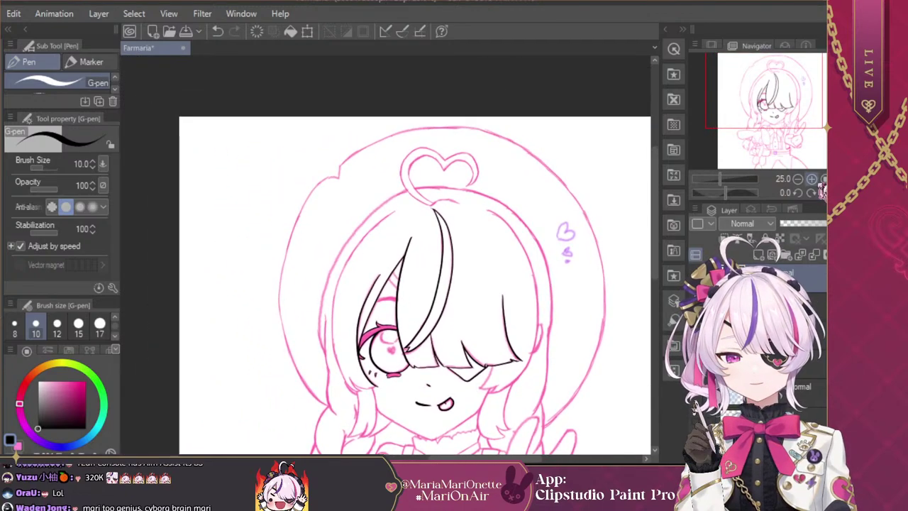
{"action": "left_click", "coordinate": [811, 179]}
{"action": "left_click", "coordinate": [812, 179]}
{"action": "left_click", "coordinate": [812, 178]}
{"action": "left_click", "coordinate": [798, 130]}
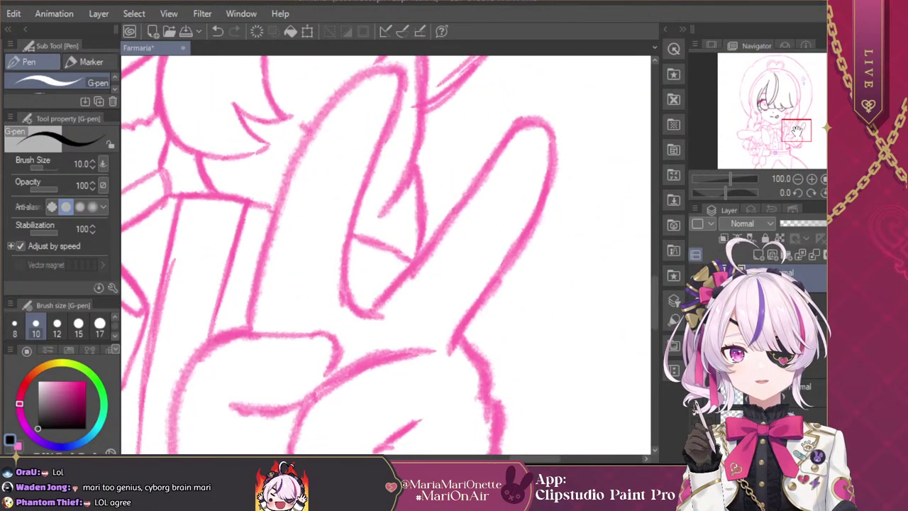
{"action": "mouse_move", "coordinate": [797, 129]}
{"action": "left_mouse_down"}
{"action": "mouse_move", "coordinate": [759, 78]}
{"action": "mouse_move", "coordinate": [757, 85]}
{"action": "left_mouse_up"}
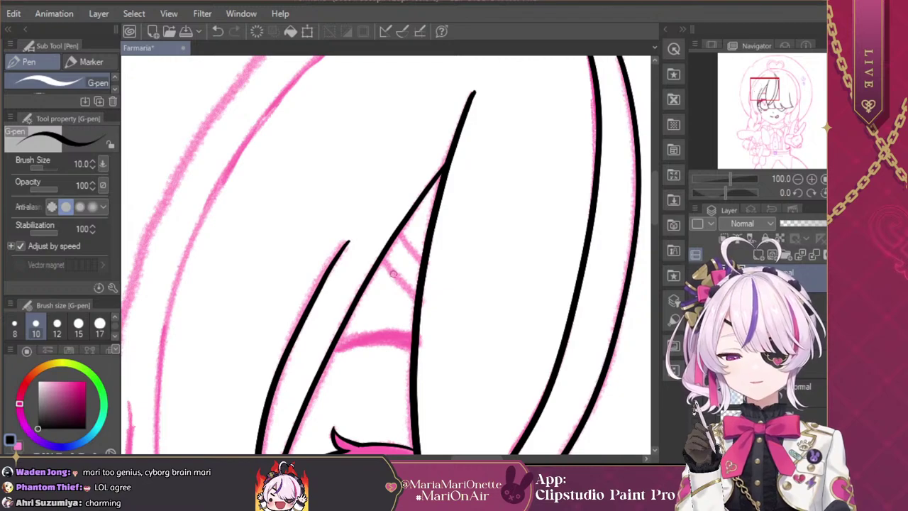
{"action": "left_click_drag", "start_coordinate": [381, 256], "coordinate": [417, 296]}
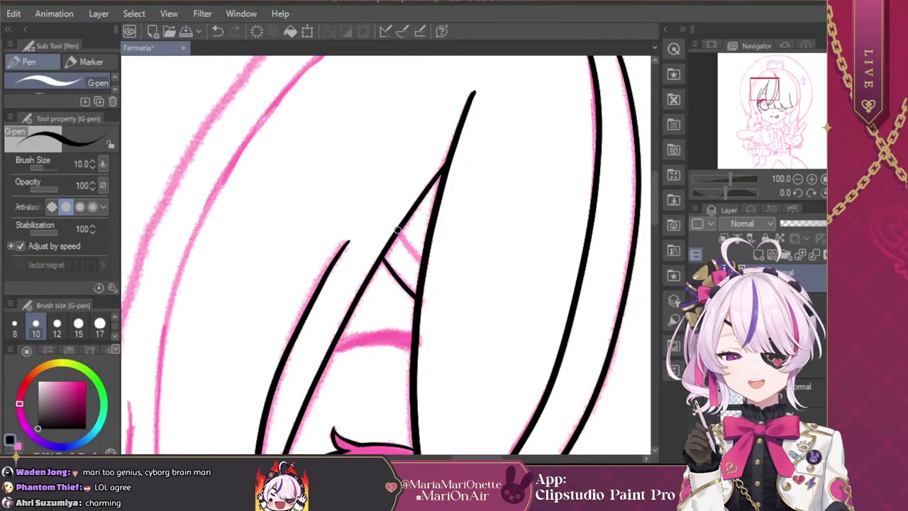
{"action": "left_click_drag", "start_coordinate": [397, 229], "coordinate": [423, 264]}
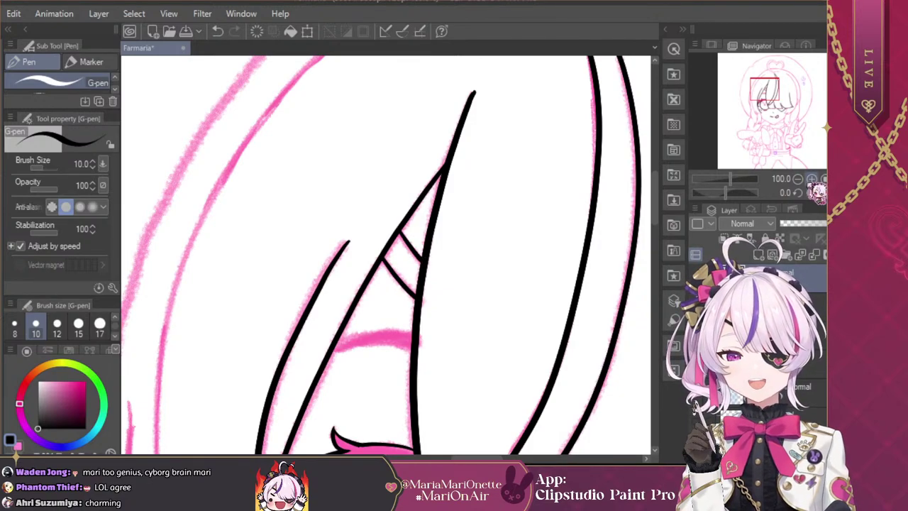
Step: Ink the pointed lower end of the side hair lock beside the cheek, below the open eye's outer corner
{"action": "left_click", "coordinate": [798, 179]}
{"action": "left_click", "coordinate": [798, 179]}
{"action": "left_click", "coordinate": [798, 178]}
{"action": "left_click_drag", "start_coordinate": [786, 109], "coordinate": [786, 122]}
{"action": "left_click", "coordinate": [812, 178]}
{"action": "left_click", "coordinate": [812, 180]}
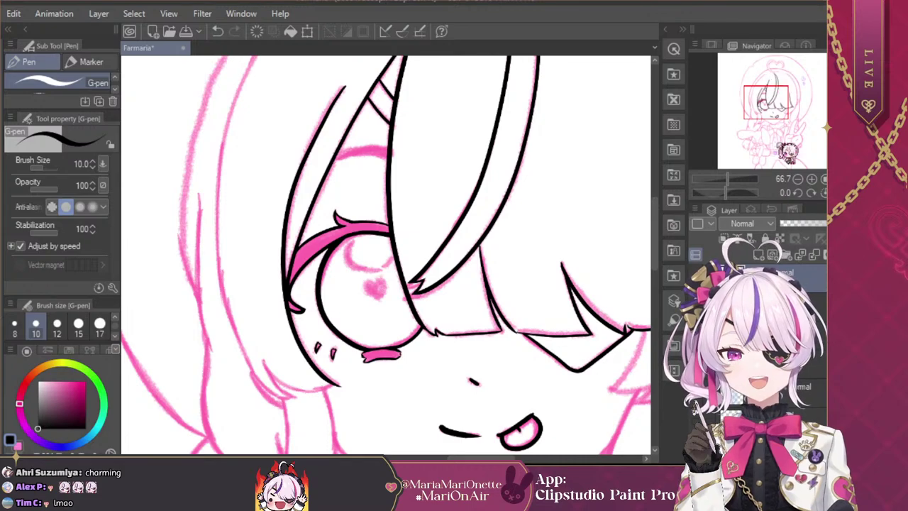
{"action": "left_click_drag", "start_coordinate": [767, 109], "coordinate": [763, 111]}
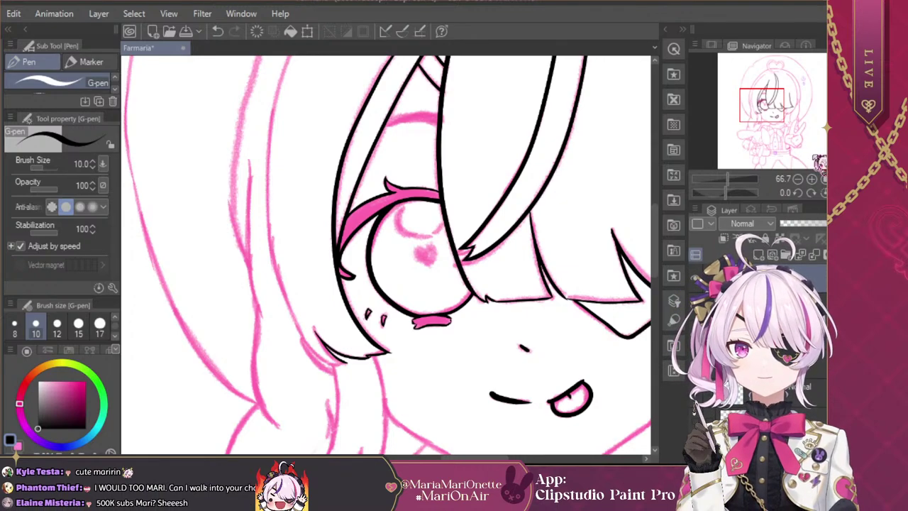
Step: Ink the outer edge of the long hair lock beside the visible eye, from the crown down to its tip
{"action": "left_click", "coordinate": [798, 178]}
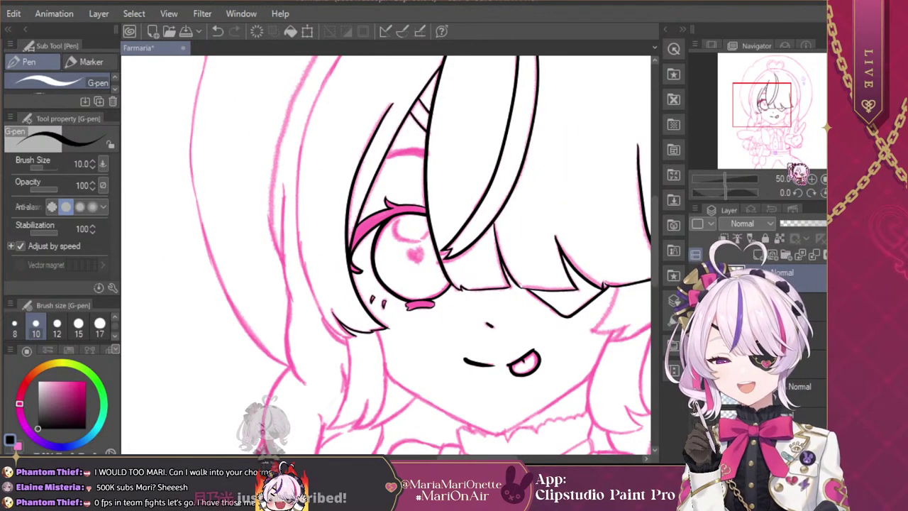
{"action": "left_click", "coordinate": [798, 178]}
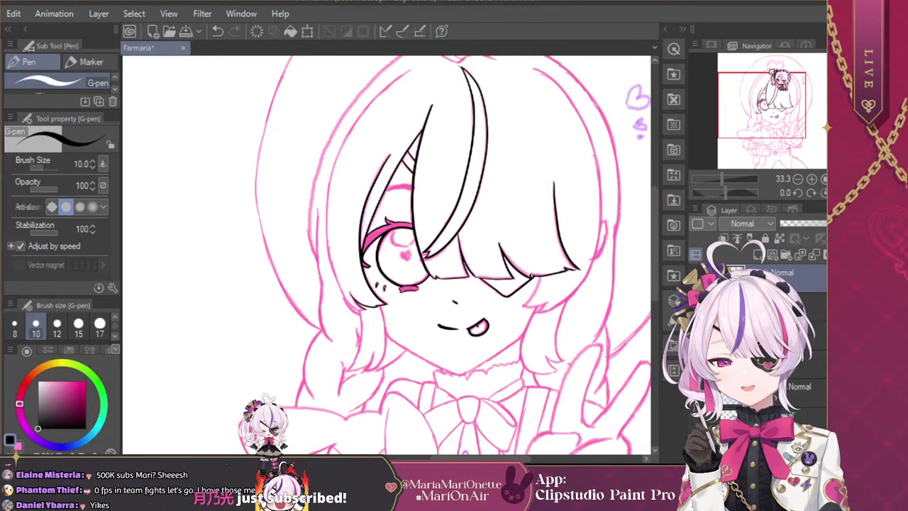
{"action": "left_click_drag", "start_coordinate": [410, 69], "coordinate": [368, 110]}
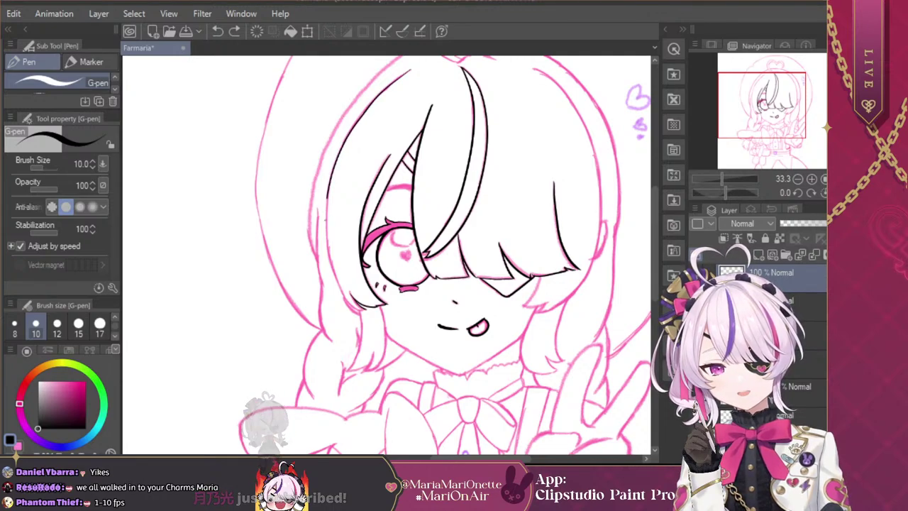
{"action": "left_click_drag", "start_coordinate": [352, 305], "coordinate": [365, 312]}
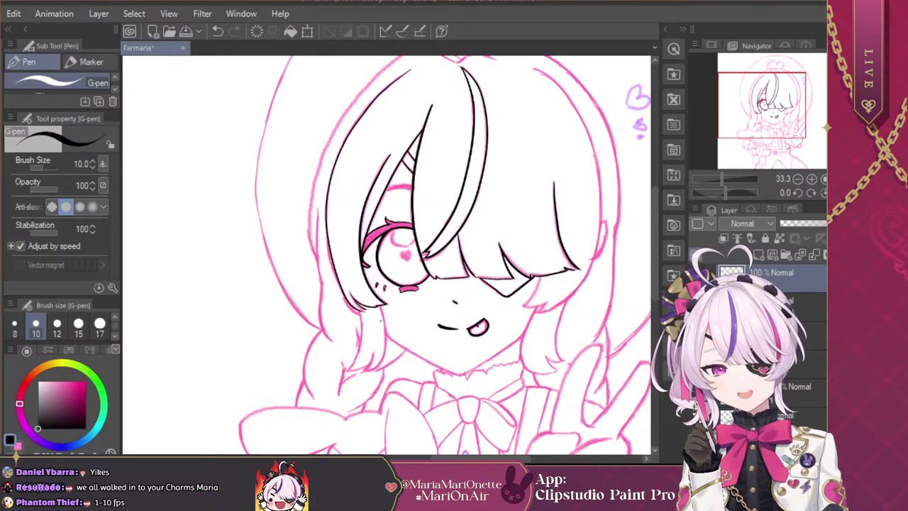
Step: Set the brush size to 15 and erase the stray line end at the tip of the lock beside the visible eye
{"action": "left_click", "coordinate": [812, 179]}
{"action": "left_click", "coordinate": [812, 179]}
{"action": "left_click", "coordinate": [812, 179]}
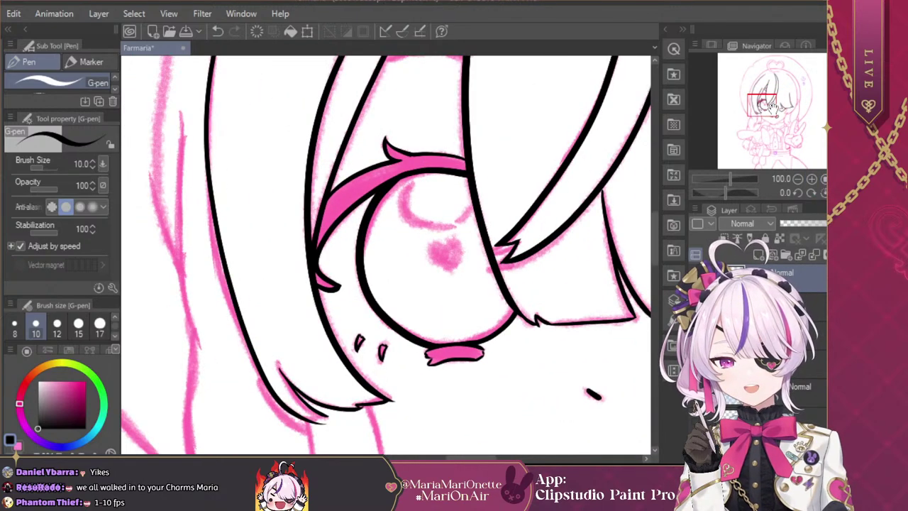
{"action": "left_click_drag", "start_coordinate": [772, 103], "coordinate": [762, 104]}
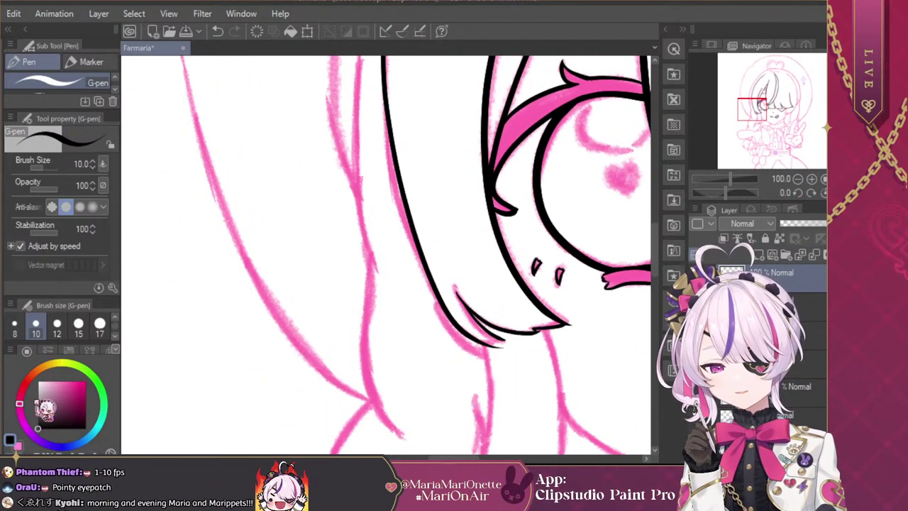
{"action": "left_click", "coordinate": [79, 324]}
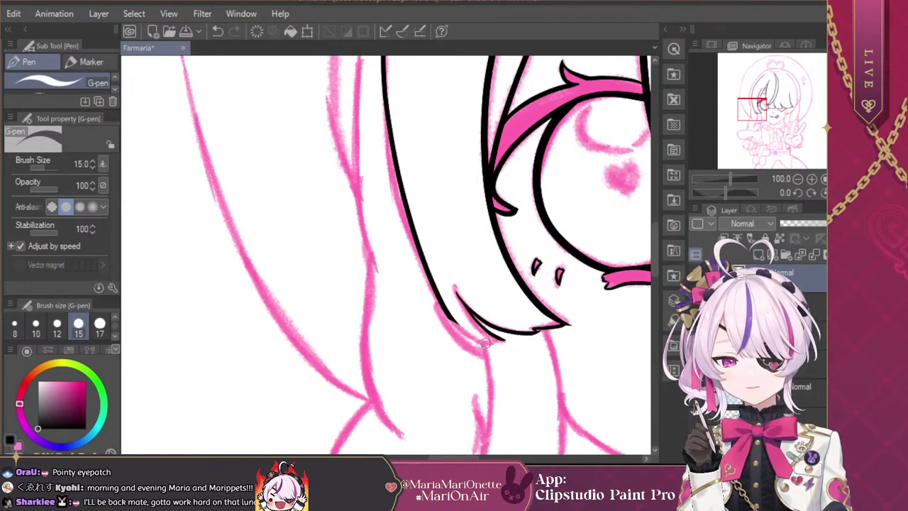
{"action": "key", "text": "c"}
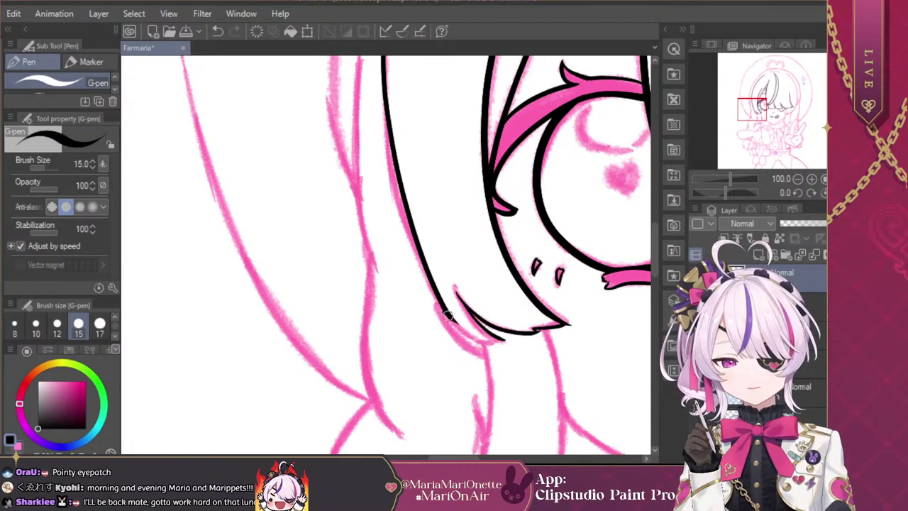
Step: Redraw the lower curve of that hair lock so its outer edge joins the pointed tip, undoing unsatisfactory strokes
{"action": "key", "text": "ctrl+z"}
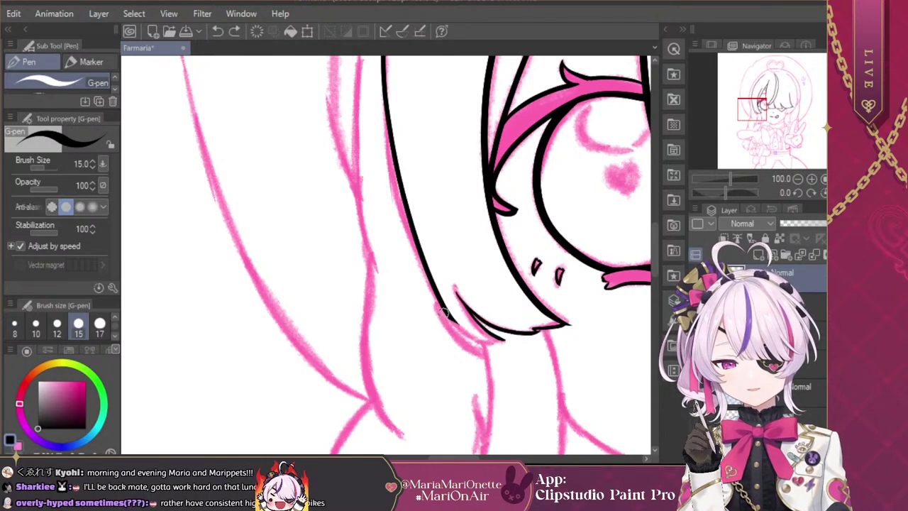
{"action": "left_click_drag", "start_coordinate": [437, 302], "coordinate": [479, 344]}
{"action": "key", "text": "ctrl+z"}
{"action": "mouse_move", "coordinate": [434, 294]}
{"action": "left_mouse_down"}
{"action": "mouse_move", "coordinate": [463, 329]}
{"action": "mouse_move", "coordinate": [449, 314]}
{"action": "mouse_move", "coordinate": [510, 337]}
{"action": "left_mouse_up"}
{"action": "key", "text": "ctrl+z"}
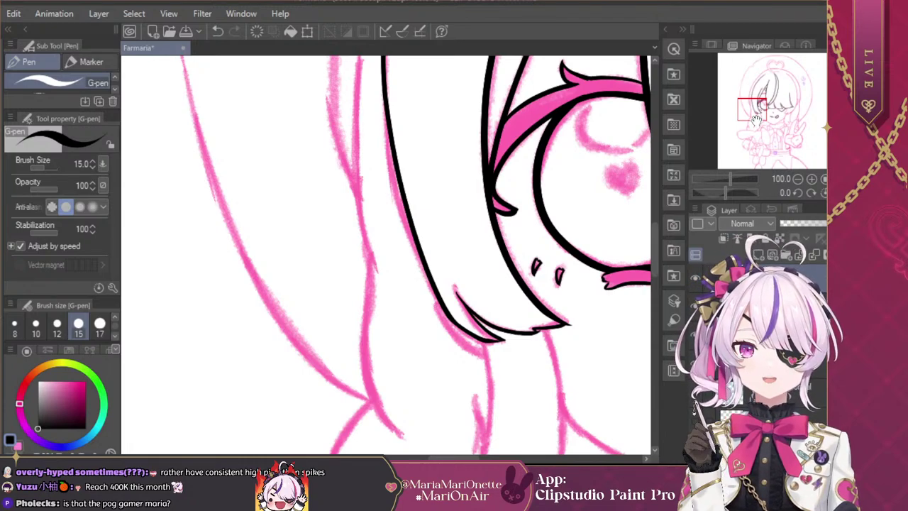
Step: Ink the outer outline of the heart-shaped hair strand on top of the head with the G-pen at size 10
{"action": "scroll", "coordinate": [757, 121], "scroll_direction": "down", "scroll_amount": 4}
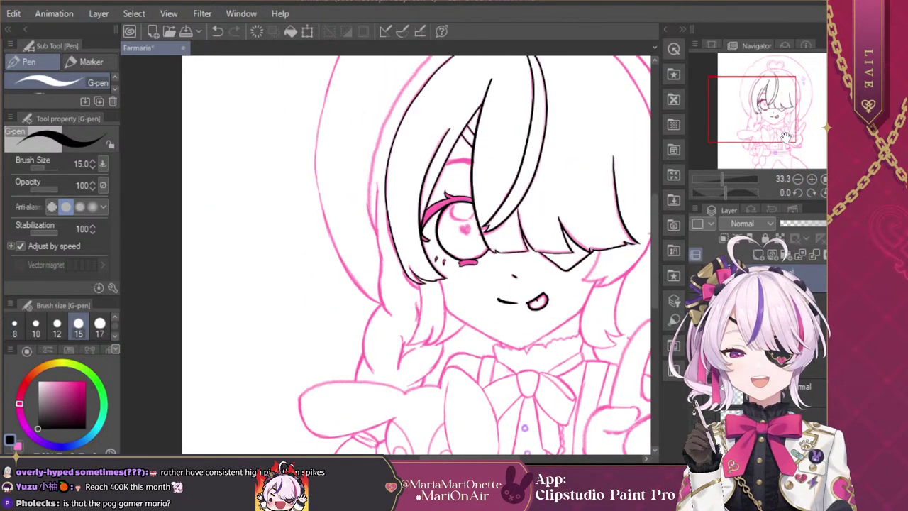
{"action": "left_click_drag", "start_coordinate": [790, 110], "coordinate": [776, 76]}
{"action": "left_click", "coordinate": [812, 179]}
{"action": "left_click", "coordinate": [812, 179]}
{"action": "left_click", "coordinate": [811, 178]}
{"action": "left_click", "coordinate": [812, 179]}
{"action": "scroll", "coordinate": [813, 181], "scroll_direction": "down", "scroll_amount": 2}
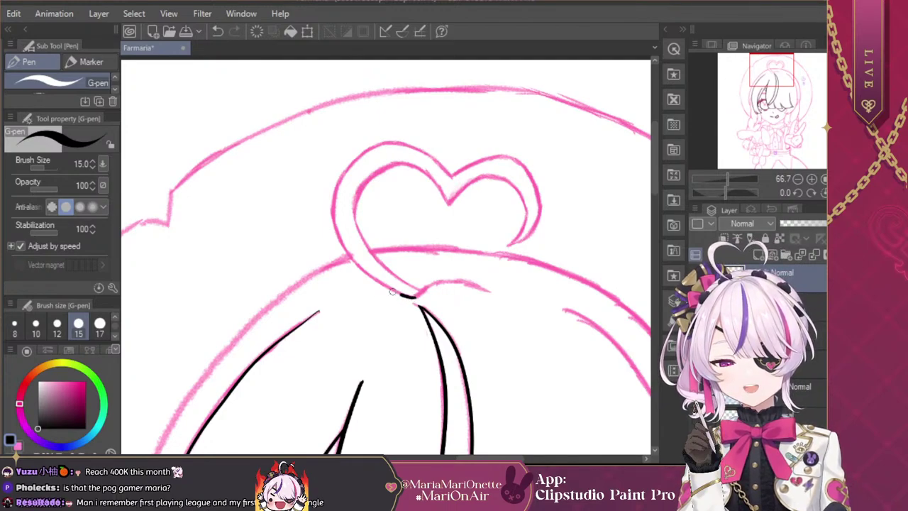
{"action": "mouse_move", "coordinate": [391, 291]}
{"action": "left_mouse_down"}
{"action": "mouse_move", "coordinate": [363, 274]}
{"action": "mouse_move", "coordinate": [355, 254]}
{"action": "left_mouse_up"}
{"action": "key", "text": "ctrl+z"}
{"action": "key", "text": "bracketleft"}
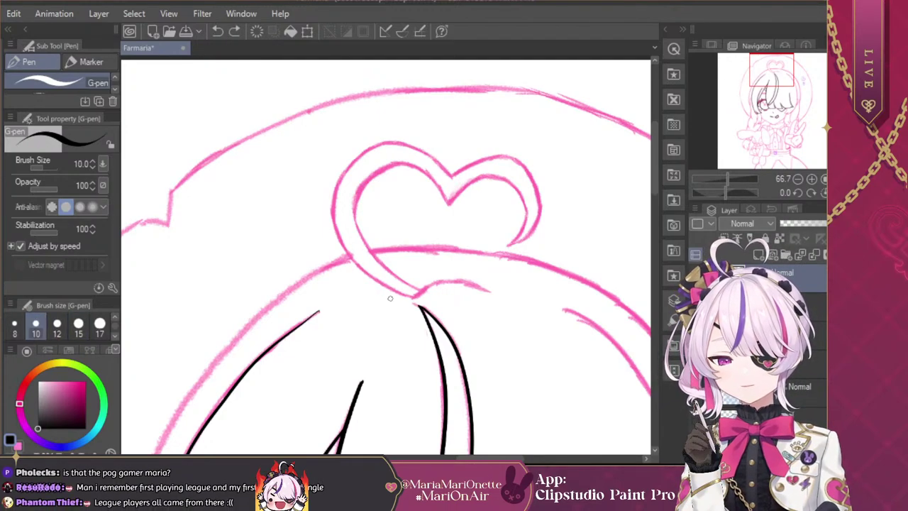
{"action": "left_click_drag", "start_coordinate": [412, 297], "coordinate": [391, 291]}
{"action": "mouse_move", "coordinate": [348, 258]}
{"action": "left_mouse_down"}
{"action": "mouse_move", "coordinate": [335, 241]}
{"action": "mouse_move", "coordinate": [338, 177]}
{"action": "mouse_move", "coordinate": [389, 135]}
{"action": "mouse_move", "coordinate": [431, 147]}
{"action": "left_mouse_up"}
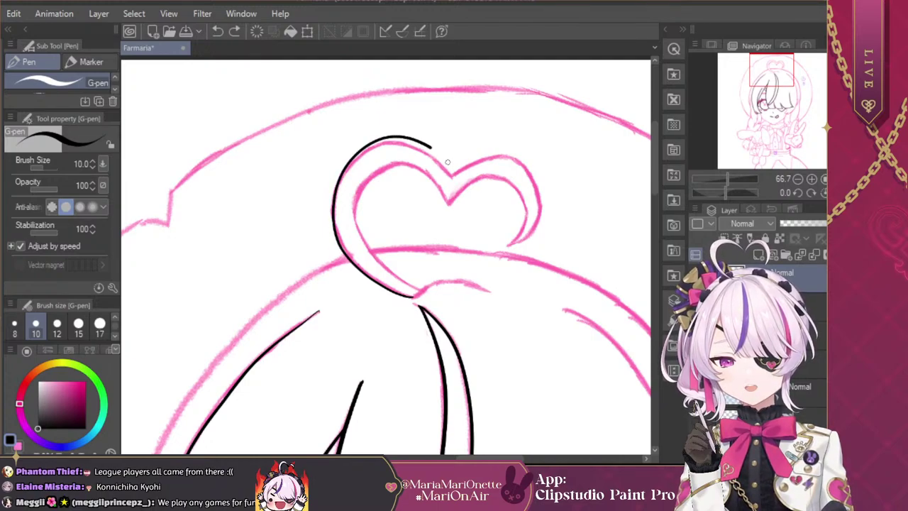
{"action": "mouse_move", "coordinate": [454, 178]}
{"action": "left_mouse_down"}
{"action": "mouse_move", "coordinate": [505, 158]}
{"action": "mouse_move", "coordinate": [525, 165]}
{"action": "mouse_move", "coordinate": [540, 198]}
{"action": "mouse_move", "coordinate": [508, 244]}
{"action": "left_mouse_up"}
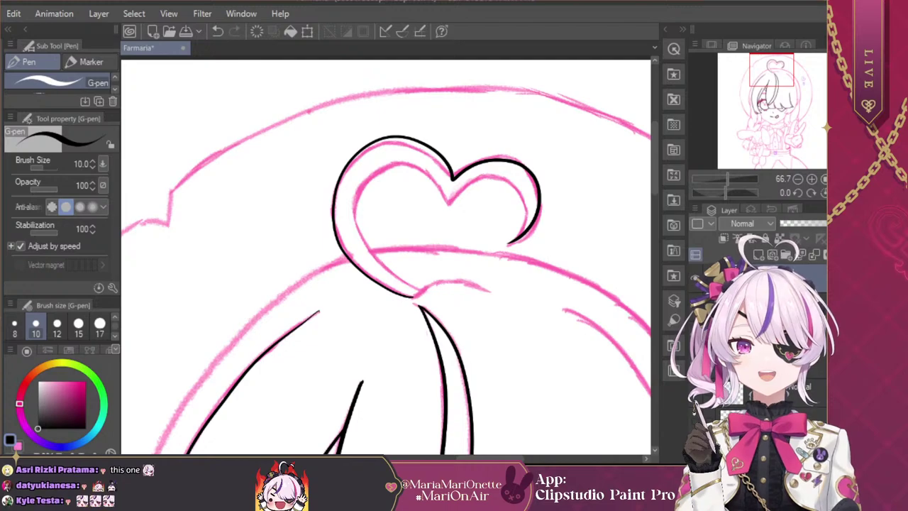
Step: Ink the inner outline of the heart-shaped strand from its base around both lobes to the loose end
{"action": "left_click_drag", "start_coordinate": [778, 80], "coordinate": [780, 88]}
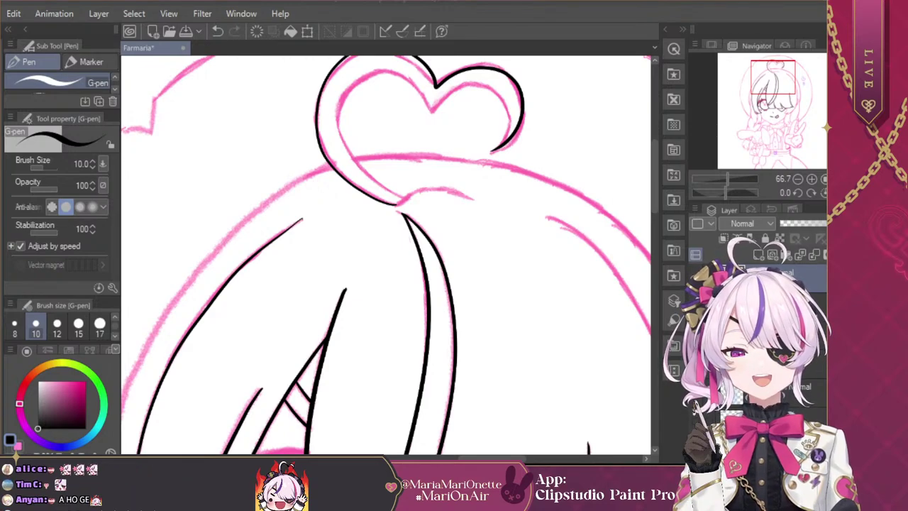
{"action": "left_click_drag", "start_coordinate": [783, 82], "coordinate": [785, 80]}
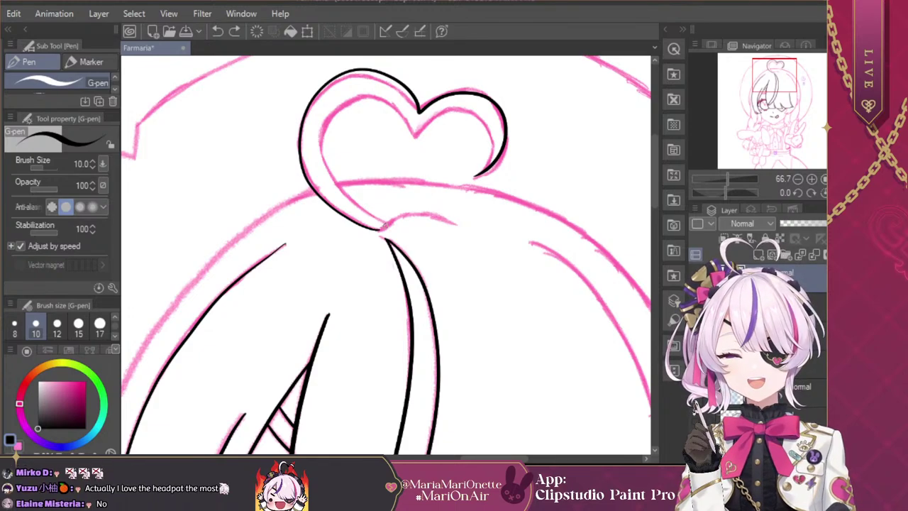
{"action": "mouse_move", "coordinate": [385, 227]}
{"action": "left_mouse_down"}
{"action": "mouse_move", "coordinate": [329, 179]}
{"action": "mouse_move", "coordinate": [323, 160]}
{"action": "mouse_move", "coordinate": [325, 135]}
{"action": "mouse_move", "coordinate": [362, 91]}
{"action": "mouse_move", "coordinate": [414, 127]}
{"action": "mouse_move", "coordinate": [417, 140]}
{"action": "mouse_move", "coordinate": [447, 109]}
{"action": "mouse_move", "coordinate": [495, 147]}
{"action": "mouse_move", "coordinate": [477, 177]}
{"action": "mouse_move", "coordinate": [500, 146]}
{"action": "left_mouse_up"}
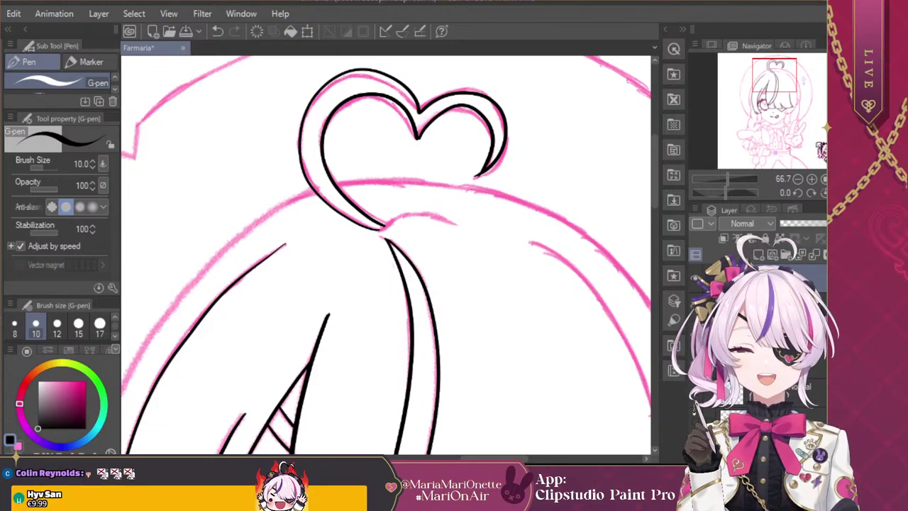
Step: Undo the smaller lobe's inner line, re-ink it on the mirrored canvas up to the heart's notch, and restore the canvas orientation
{"action": "key", "text": "ctrl+z"}
{"action": "key", "text": "h"}
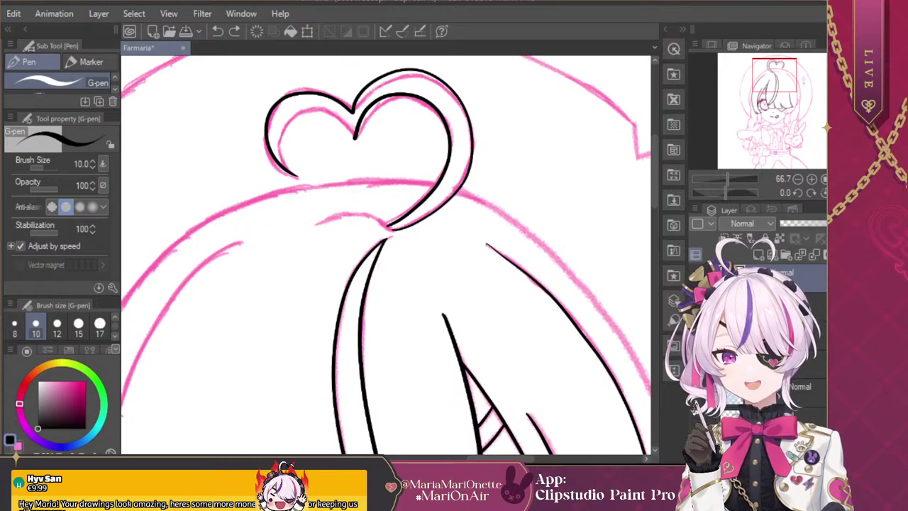
{"action": "mouse_move", "coordinate": [296, 176]}
{"action": "left_mouse_down"}
{"action": "mouse_move", "coordinate": [281, 149]}
{"action": "mouse_move", "coordinate": [298, 114]}
{"action": "mouse_move", "coordinate": [354, 139]}
{"action": "left_mouse_up"}
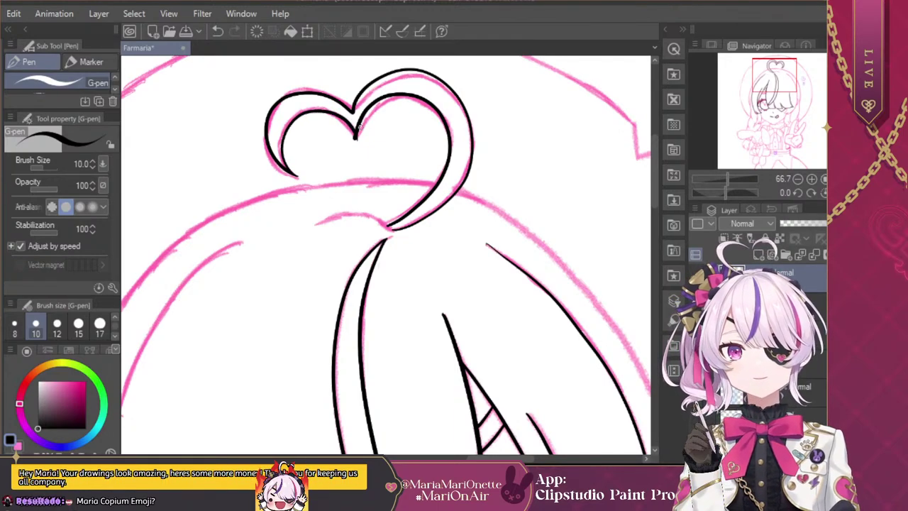
{"action": "key", "text": "ctrl+z"}
{"action": "mouse_move", "coordinate": [294, 176]}
{"action": "left_mouse_down"}
{"action": "mouse_move", "coordinate": [284, 126]}
{"action": "mouse_move", "coordinate": [300, 108]}
{"action": "mouse_move", "coordinate": [323, 106]}
{"action": "mouse_move", "coordinate": [357, 142]}
{"action": "left_mouse_up"}
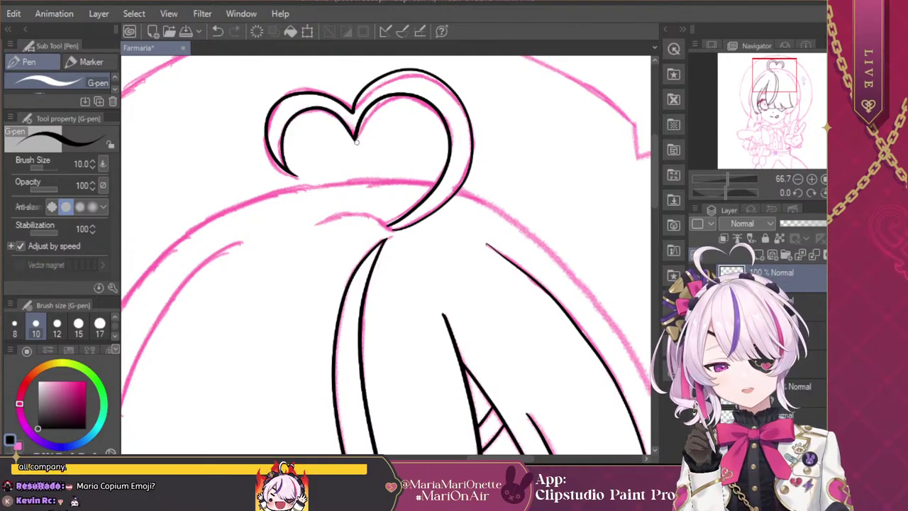
{"action": "key", "text": "h"}
Step: Try inking the outer hair contour on the covered-eye side in several strokes with the canvas mirrored
{"action": "key", "text": "ctrl+minus"}
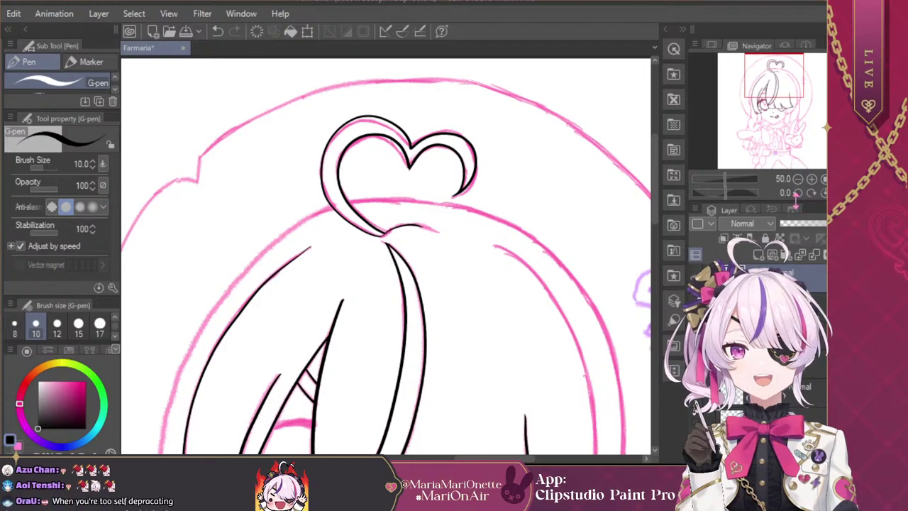
{"action": "left_click", "coordinate": [798, 180]}
{"action": "left_click", "coordinate": [798, 180]}
{"action": "left_click_drag", "start_coordinate": [795, 89], "coordinate": [793, 109]}
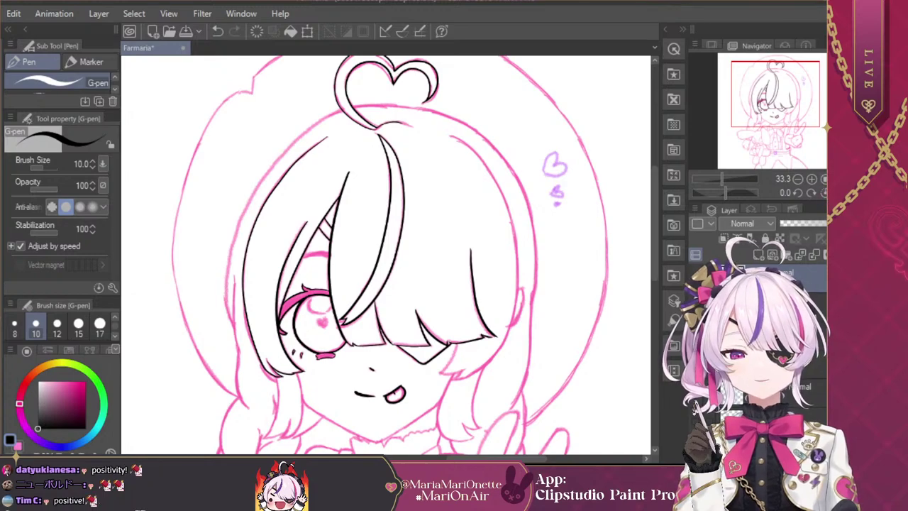
{"action": "left_click", "coordinate": [839, 192]}
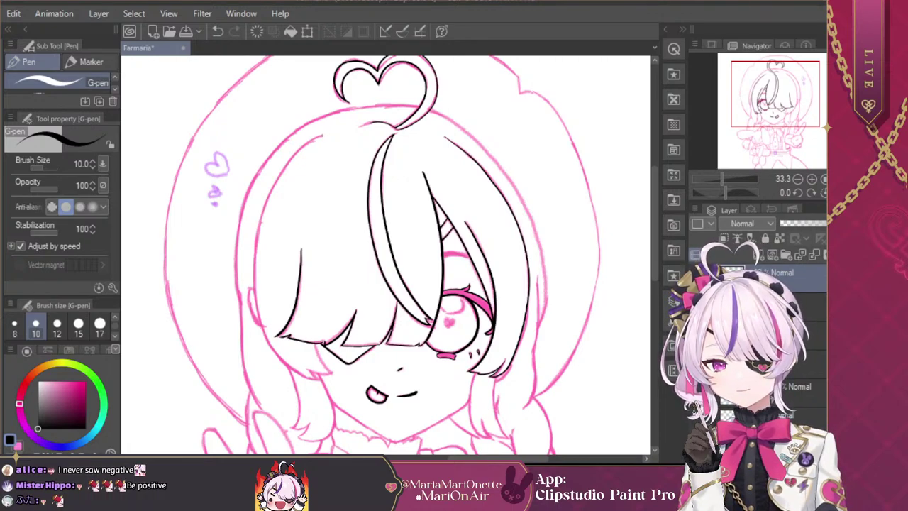
{"action": "left_click_drag", "start_coordinate": [305, 147], "coordinate": [290, 161]}
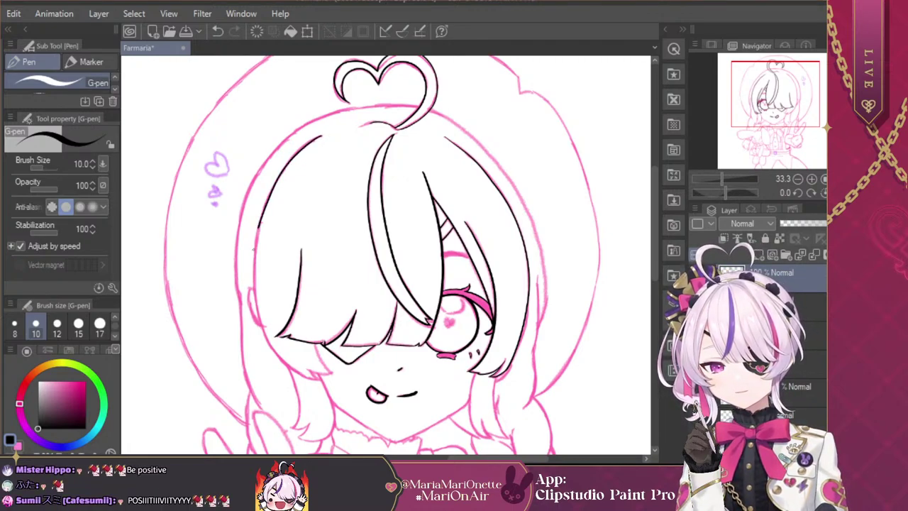
{"action": "left_click_drag", "start_coordinate": [250, 271], "coordinate": [258, 317]}
{"action": "left_click_drag", "start_coordinate": [275, 350], "coordinate": [301, 367]}
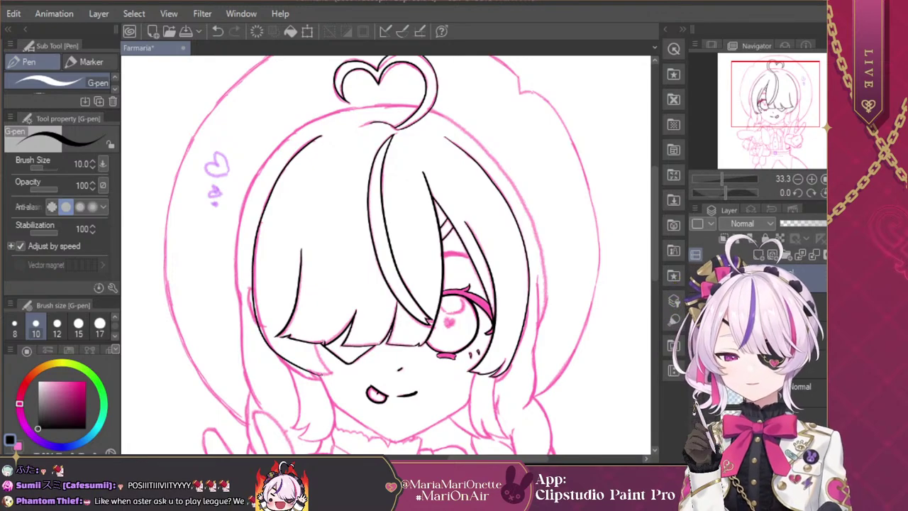
Step: Undo the contour strokes, re-ink the covered-eye side's outer hair edge from crown to lower tip, and unmirror the canvas
{"action": "key", "text": "ctrl+z"}
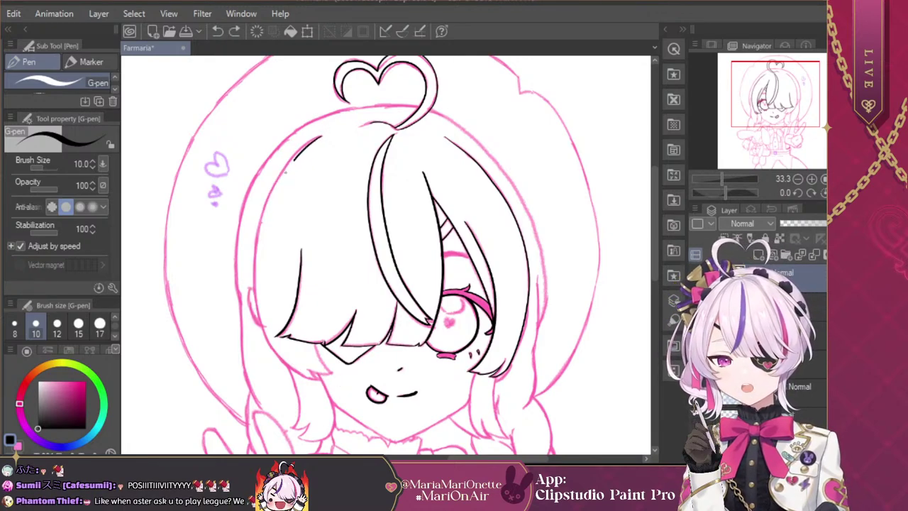
{"action": "left_click_drag", "start_coordinate": [286, 172], "coordinate": [278, 189]}
{"action": "key", "text": "ctrl+z"}
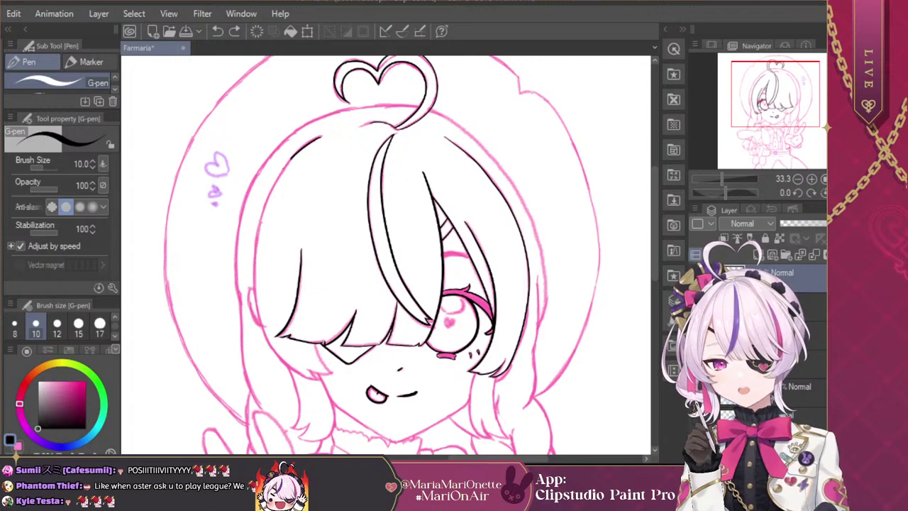
{"action": "mouse_move", "coordinate": [263, 220]}
{"action": "left_mouse_down"}
{"action": "mouse_move", "coordinate": [259, 303]}
{"action": "mouse_move", "coordinate": [275, 337]}
{"action": "left_mouse_up"}
{"action": "key", "text": "ctrl+z"}
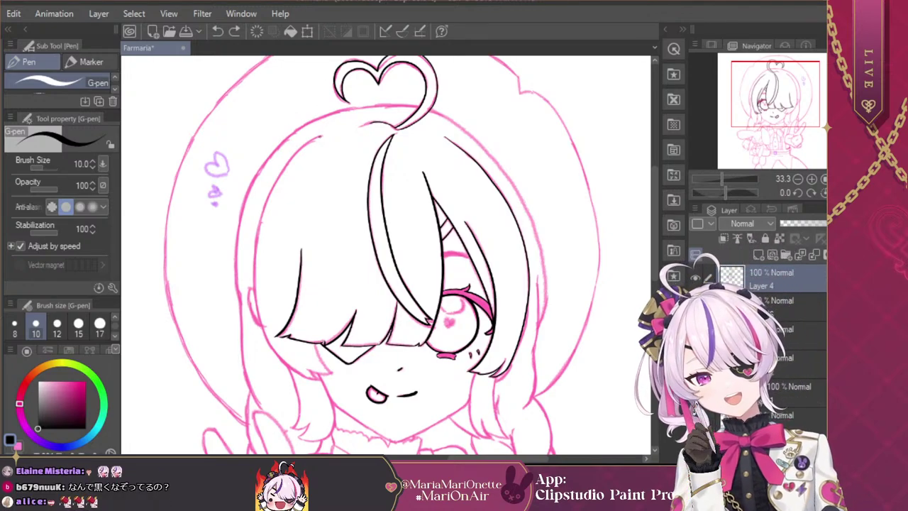
{"action": "mouse_move", "coordinate": [272, 184]}
{"action": "left_mouse_down"}
{"action": "mouse_move", "coordinate": [253, 242]}
{"action": "mouse_move", "coordinate": [253, 290]}
{"action": "mouse_move", "coordinate": [264, 337]}
{"action": "mouse_move", "coordinate": [285, 368]}
{"action": "mouse_move", "coordinate": [310, 380]}
{"action": "left_mouse_up"}
{"action": "left_click", "coordinate": [836, 192]}
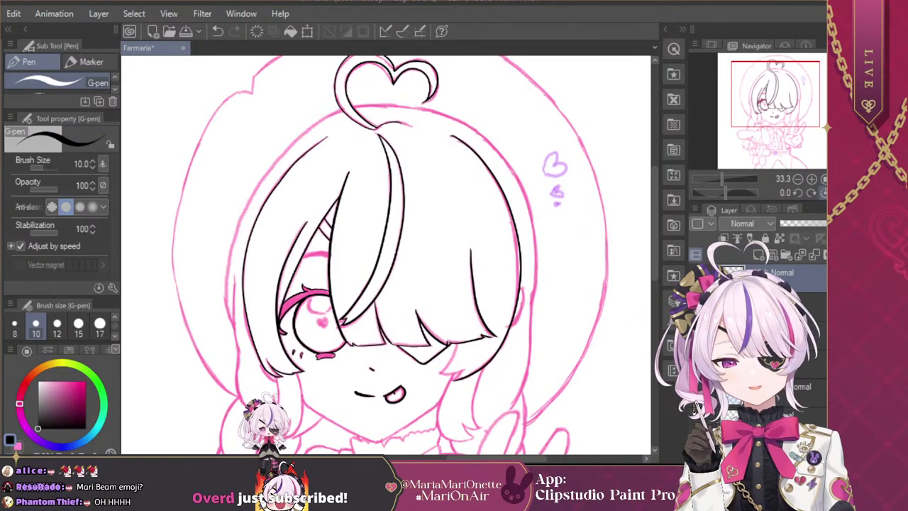
Step: Ink the jagged tip and inner edge of the side hair lock below the bangs on the covered-eye side
{"action": "left_click", "coordinate": [812, 179]}
{"action": "left_click", "coordinate": [811, 179]}
{"action": "mouse_move", "coordinate": [794, 107]}
{"action": "left_mouse_down"}
{"action": "mouse_move", "coordinate": [801, 116]}
{"action": "mouse_move", "coordinate": [794, 112]}
{"action": "left_mouse_up"}
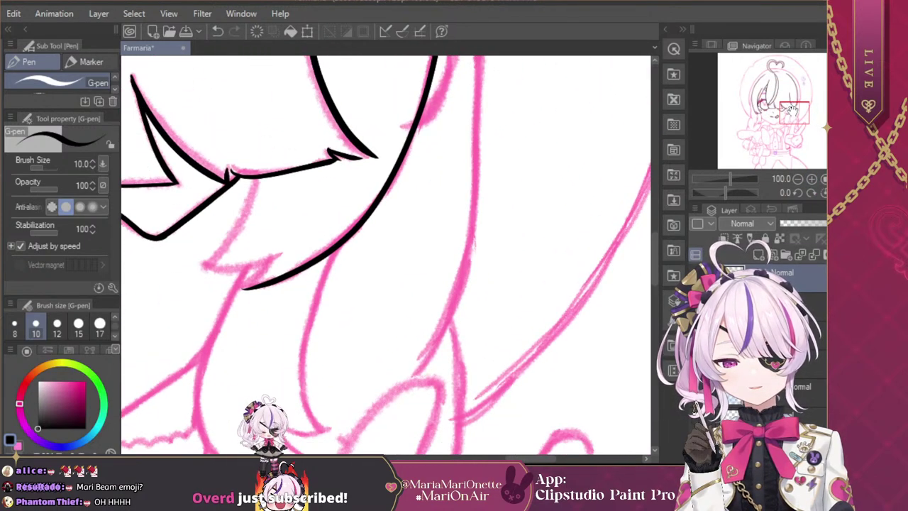
{"action": "mouse_move", "coordinate": [272, 258]}
{"action": "left_mouse_down"}
{"action": "mouse_move", "coordinate": [243, 288]}
{"action": "mouse_move", "coordinate": [276, 251]}
{"action": "left_mouse_up"}
{"action": "key", "text": "ctrl+z"}
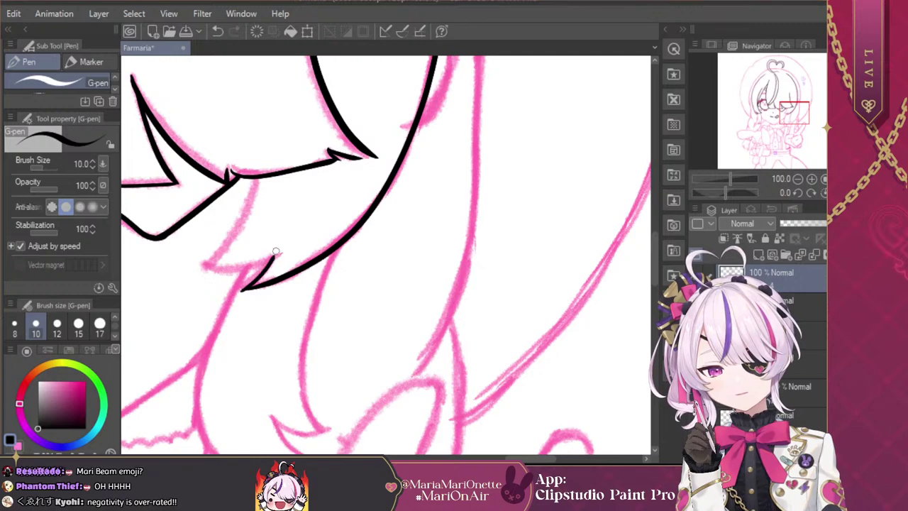
{"action": "mouse_move", "coordinate": [254, 178]}
{"action": "left_mouse_down"}
{"action": "mouse_move", "coordinate": [229, 239]}
{"action": "mouse_move", "coordinate": [202, 265]}
{"action": "mouse_move", "coordinate": [238, 270]}
{"action": "mouse_move", "coordinate": [274, 260]}
{"action": "left_mouse_up"}
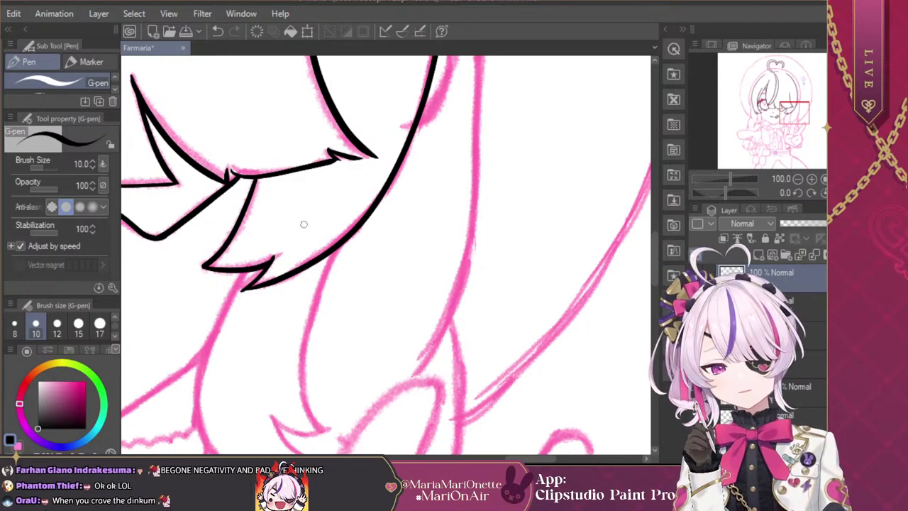
Step: Ink the hanging side lock below the bangs on the covered-eye side, with both edges and its forked, curled tip
{"action": "left_click", "coordinate": [797, 178]}
{"action": "left_click", "coordinate": [797, 178]}
{"action": "left_click", "coordinate": [798, 179]}
{"action": "left_click_drag", "start_coordinate": [794, 121], "coordinate": [799, 142]}
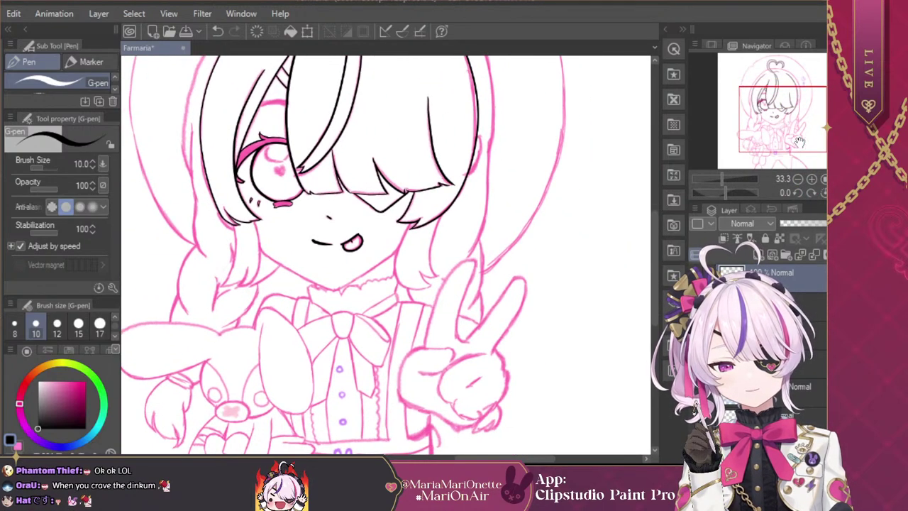
{"action": "left_click", "coordinate": [811, 178]}
{"action": "left_click", "coordinate": [812, 179]}
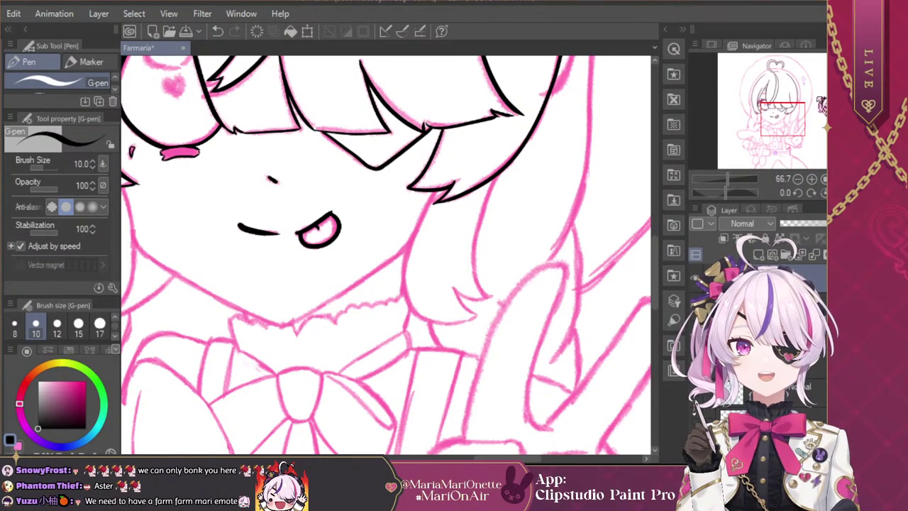
{"action": "left_click_drag", "start_coordinate": [781, 124], "coordinate": [784, 114]}
{"action": "mouse_move", "coordinate": [384, 246]}
{"action": "left_mouse_down"}
{"action": "mouse_move", "coordinate": [351, 325]}
{"action": "mouse_move", "coordinate": [356, 365]}
{"action": "mouse_move", "coordinate": [371, 382]}
{"action": "mouse_move", "coordinate": [412, 384]}
{"action": "mouse_move", "coordinate": [431, 357]}
{"action": "mouse_move", "coordinate": [405, 347]}
{"action": "mouse_move", "coordinate": [429, 372]}
{"action": "mouse_move", "coordinate": [428, 352]}
{"action": "mouse_move", "coordinate": [445, 343]}
{"action": "mouse_move", "coordinate": [403, 349]}
{"action": "mouse_move", "coordinate": [439, 353]}
{"action": "left_mouse_up"}
{"action": "key", "text": "ctrl+z"}
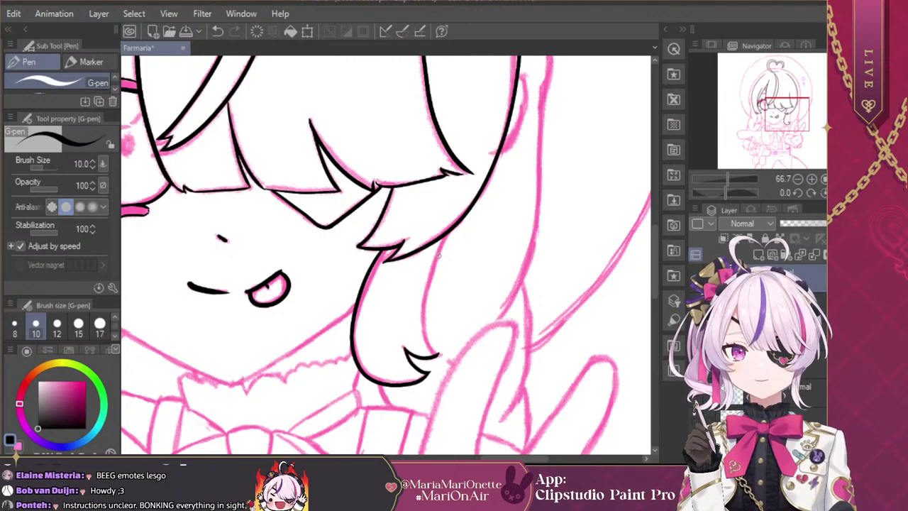
{"action": "mouse_move", "coordinate": [448, 229]}
{"action": "left_mouse_down"}
{"action": "mouse_move", "coordinate": [423, 323]}
{"action": "mouse_move", "coordinate": [438, 353]}
{"action": "left_mouse_up"}
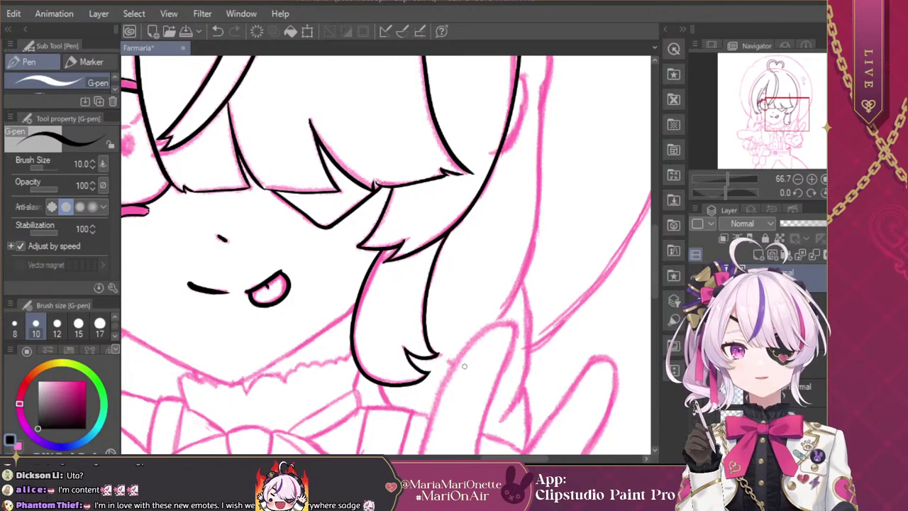
Step: Ink the hanging side lock on the visible-eye side, drawing its outer edge on the mirrored canvas, and restore the canvas orientation
{"action": "left_click_drag", "start_coordinate": [770, 129], "coordinate": [752, 123]}
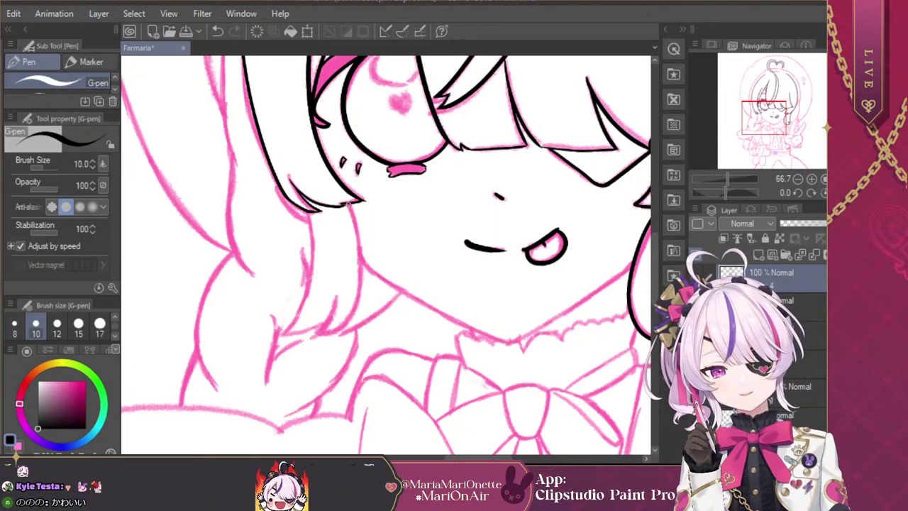
{"action": "mouse_move", "coordinate": [352, 207]}
{"action": "left_mouse_down"}
{"action": "mouse_move", "coordinate": [355, 311]}
{"action": "mouse_move", "coordinate": [312, 338]}
{"action": "left_mouse_up"}
{"action": "left_click_drag", "start_coordinate": [335, 295], "coordinate": [313, 338]}
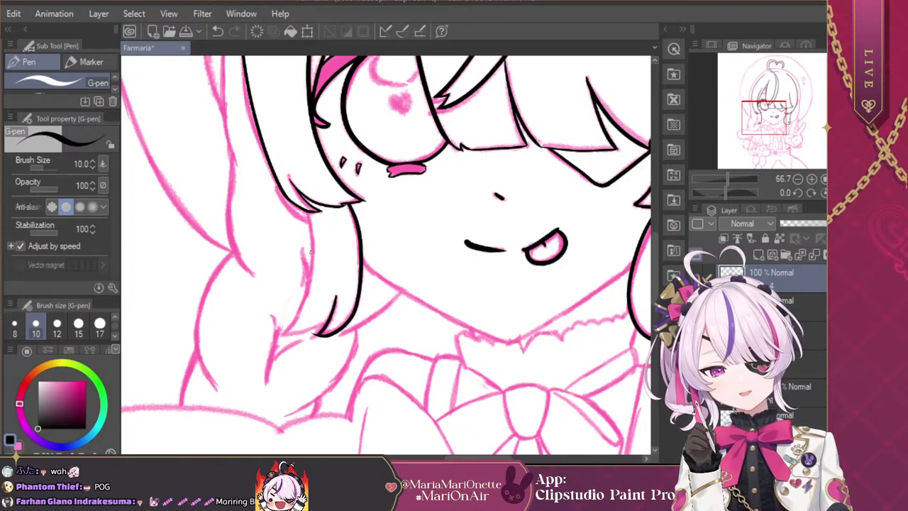
{"action": "left_click", "coordinate": [837, 192]}
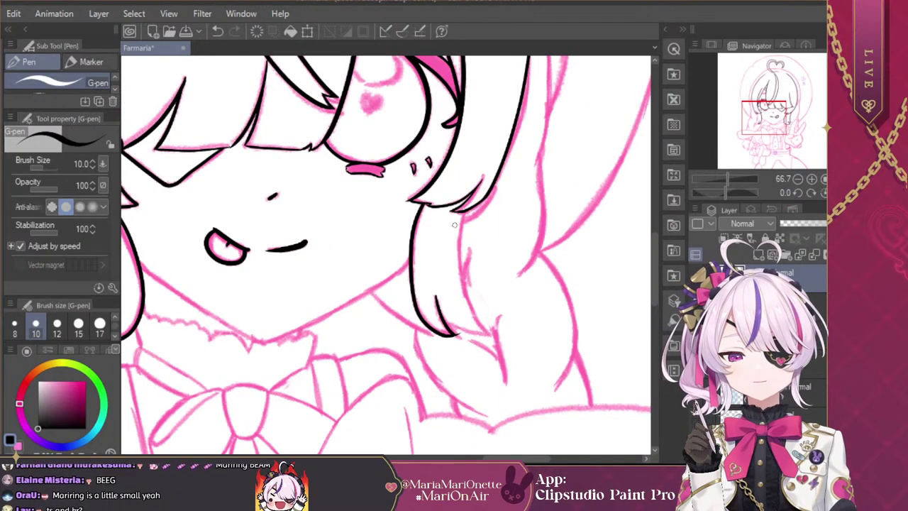
{"action": "mouse_move", "coordinate": [461, 283]}
{"action": "left_mouse_down"}
{"action": "mouse_move", "coordinate": [479, 324]}
{"action": "mouse_move", "coordinate": [491, 328]}
{"action": "mouse_move", "coordinate": [451, 326]}
{"action": "mouse_move", "coordinate": [487, 334]}
{"action": "left_mouse_up"}
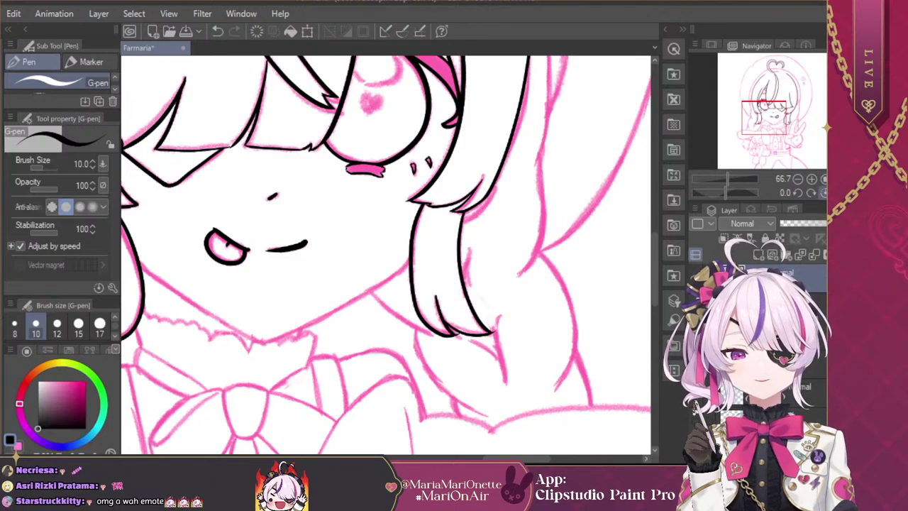
{"action": "left_click", "coordinate": [822, 192]}
Step: Ink the outer back-hair contour on the visible-eye side from the heart-shaped strand's base down to eye level
{"action": "left_click", "coordinate": [798, 179]}
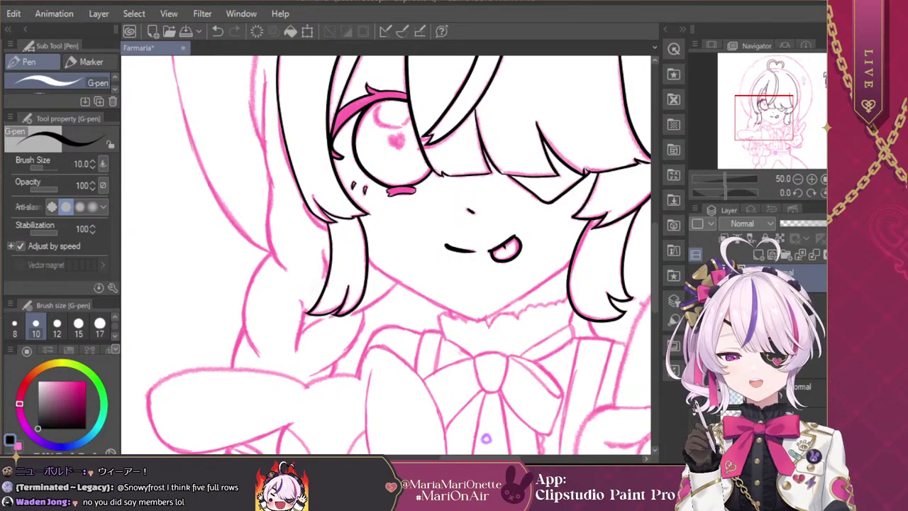
{"action": "left_click", "coordinate": [798, 179]}
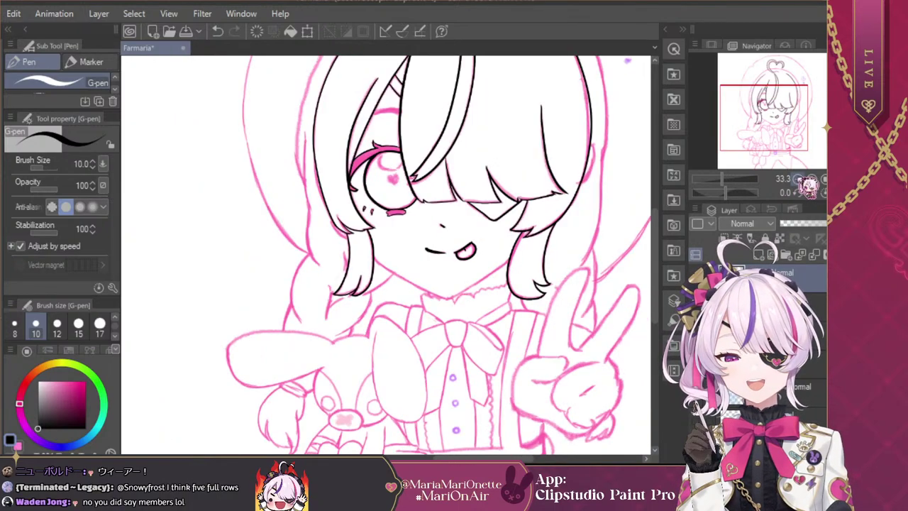
{"action": "left_click", "coordinate": [811, 179]}
{"action": "left_click", "coordinate": [798, 179]}
{"action": "left_click", "coordinate": [798, 179]}
{"action": "left_click", "coordinate": [812, 179]}
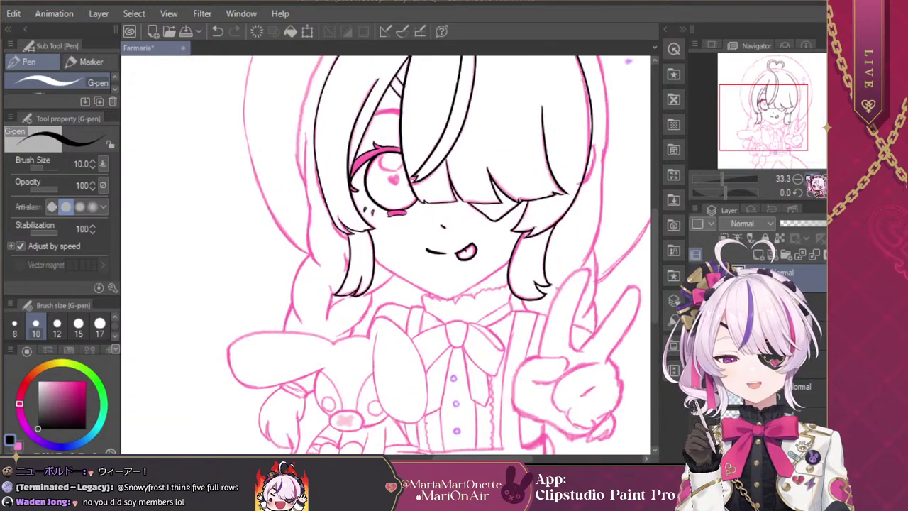
{"action": "left_click_drag", "start_coordinate": [779, 132], "coordinate": [773, 105]}
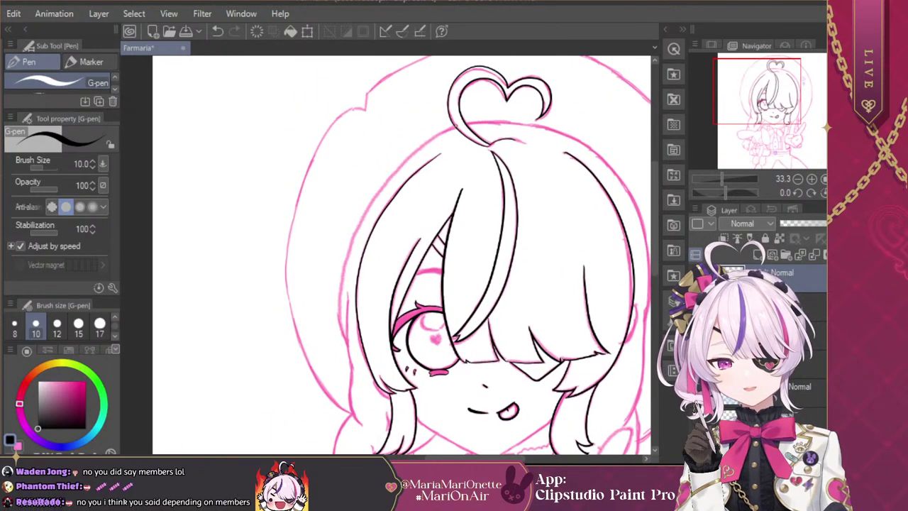
{"action": "mouse_move", "coordinate": [457, 125]}
{"action": "left_mouse_down"}
{"action": "mouse_move", "coordinate": [381, 189]}
{"action": "mouse_move", "coordinate": [355, 234]}
{"action": "mouse_move", "coordinate": [344, 344]}
{"action": "left_mouse_up"}
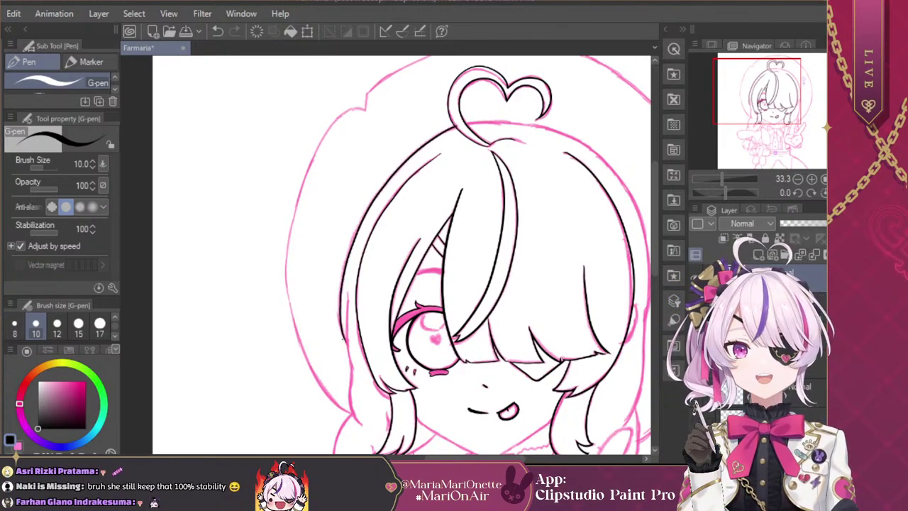
Step: Ink the outer back-hair contour on the covered-eye side from crown to cheek in two strokes on the mirrored canvas, and unmirror it
{"action": "left_click", "coordinate": [838, 192]}
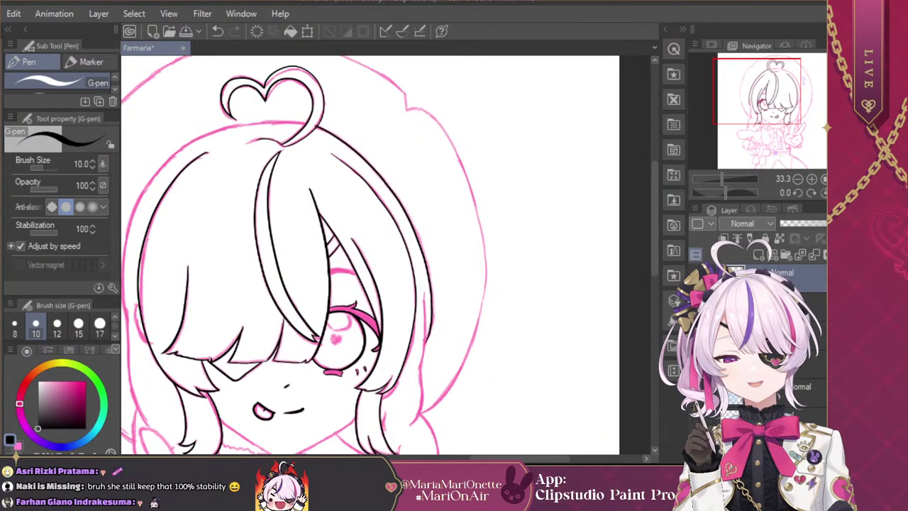
{"action": "left_click_drag", "start_coordinate": [770, 104], "coordinate": [796, 104]}
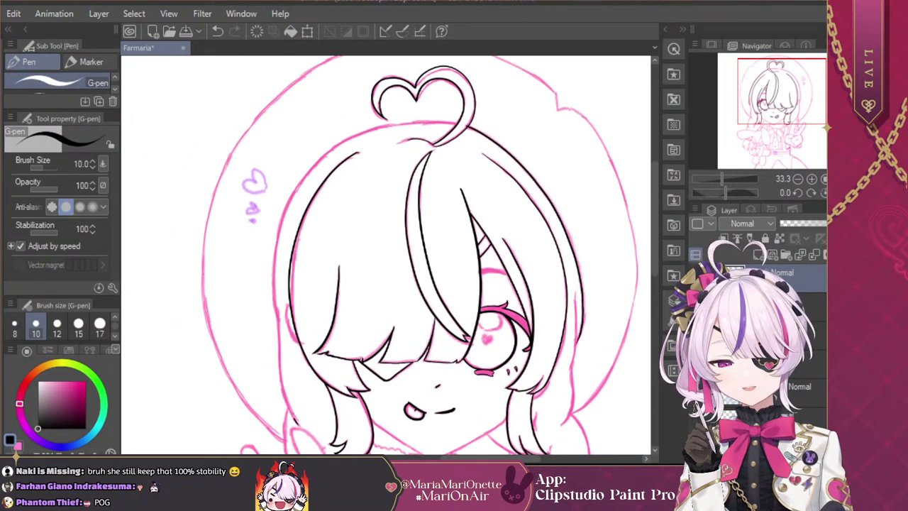
{"action": "mouse_move", "coordinate": [294, 418]}
{"action": "left_mouse_down"}
{"action": "mouse_move", "coordinate": [274, 291]}
{"action": "mouse_move", "coordinate": [274, 235]}
{"action": "mouse_move", "coordinate": [294, 185]}
{"action": "left_mouse_up"}
{"action": "key", "text": "ctrl+z"}
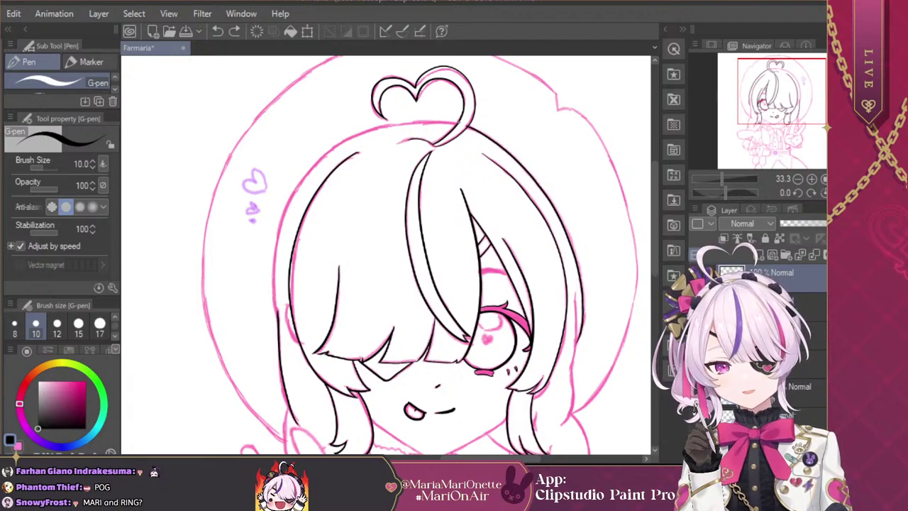
{"action": "mouse_move", "coordinate": [441, 120]}
{"action": "left_mouse_down"}
{"action": "mouse_move", "coordinate": [361, 135]}
{"action": "mouse_move", "coordinate": [316, 158]}
{"action": "mouse_move", "coordinate": [279, 250]}
{"action": "mouse_move", "coordinate": [275, 320]}
{"action": "left_mouse_up"}
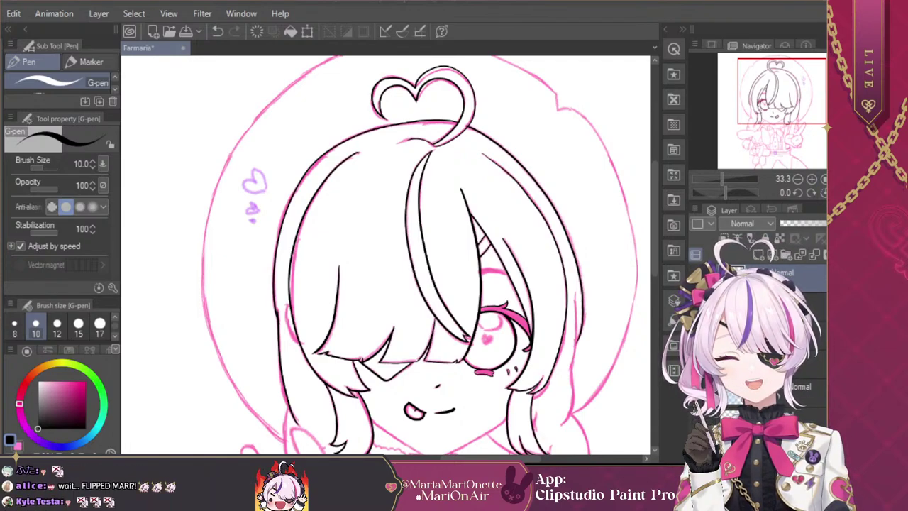
{"action": "key", "text": "h"}
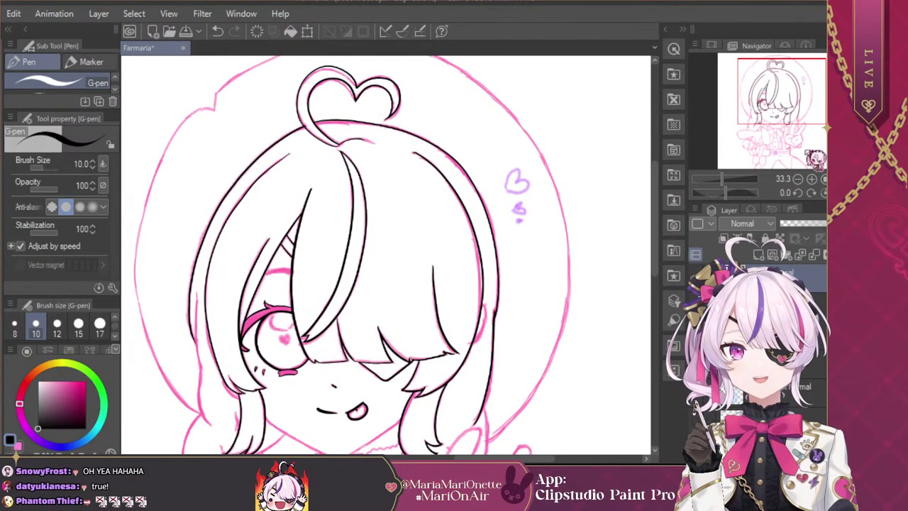
Step: Ink the hat brim's outer edge on the visible-eye side from its notch down to the hair
{"action": "left_click", "coordinate": [798, 179]}
{"action": "left_click_drag", "start_coordinate": [783, 113], "coordinate": [763, 112]}
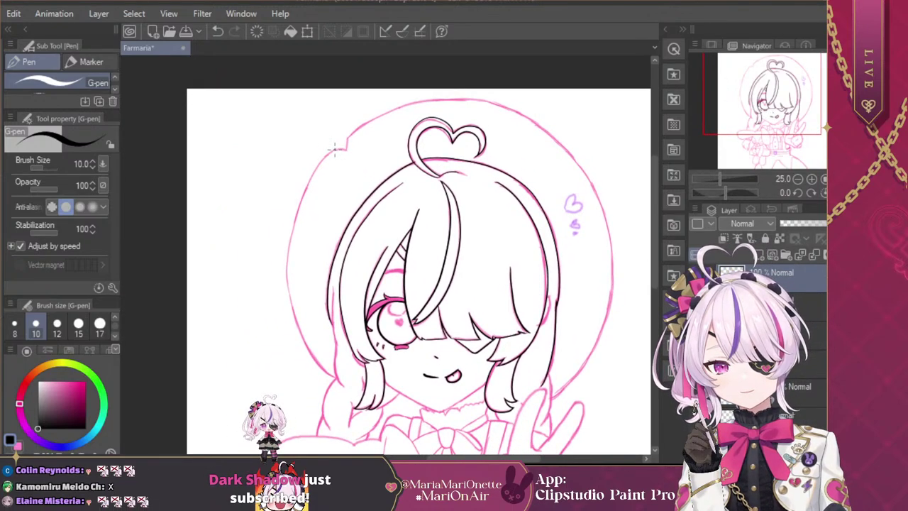
{"action": "mouse_move", "coordinate": [310, 176]}
{"action": "left_mouse_down"}
{"action": "mouse_move", "coordinate": [290, 245]}
{"action": "mouse_move", "coordinate": [287, 302]}
{"action": "mouse_move", "coordinate": [310, 356]}
{"action": "mouse_move", "coordinate": [334, 376]}
{"action": "left_mouse_up"}
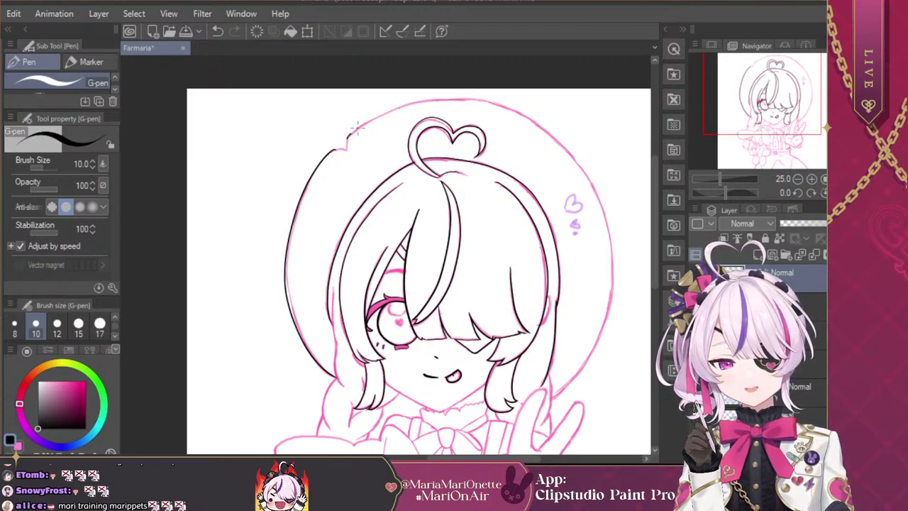
Step: Ink the rest of the hat brim from the notch over the top to the raised hand on the mirrored canvas, and unmirror it
{"action": "mouse_move", "coordinate": [346, 140]}
{"action": "left_mouse_down"}
{"action": "mouse_move", "coordinate": [437, 100]}
{"action": "mouse_move", "coordinate": [503, 103]}
{"action": "mouse_move", "coordinate": [577, 143]}
{"action": "mouse_move", "coordinate": [606, 196]}
{"action": "left_mouse_up"}
{"action": "key", "text": "ctrl+z"}
{"action": "key", "text": "h"}
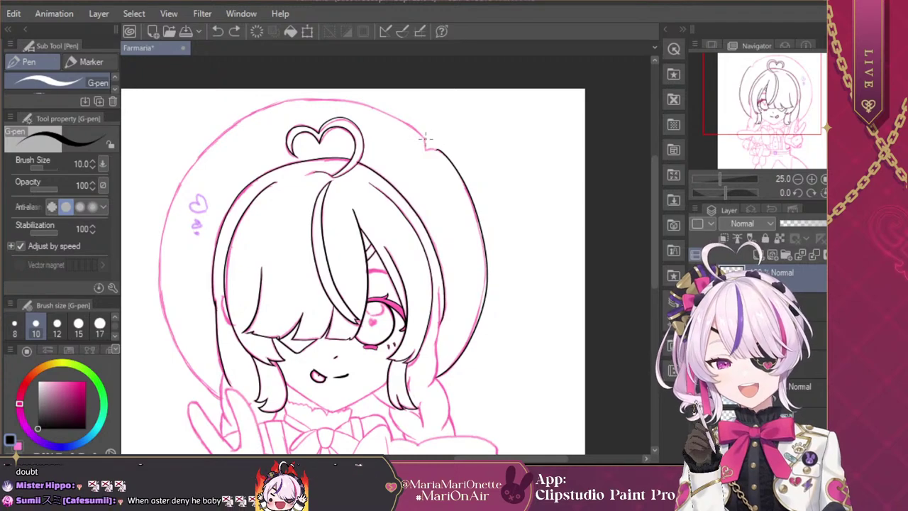
{"action": "mouse_move", "coordinate": [428, 126]}
{"action": "left_mouse_down"}
{"action": "mouse_move", "coordinate": [352, 95]}
{"action": "mouse_move", "coordinate": [300, 92]}
{"action": "mouse_move", "coordinate": [228, 118]}
{"action": "mouse_move", "coordinate": [185, 159]}
{"action": "mouse_move", "coordinate": [144, 217]}
{"action": "mouse_move", "coordinate": [140, 291]}
{"action": "mouse_move", "coordinate": [203, 367]}
{"action": "left_mouse_up"}
{"action": "key", "text": "ctrl+z"}
{"action": "mouse_move", "coordinate": [430, 148]}
{"action": "left_mouse_down"}
{"action": "mouse_move", "coordinate": [353, 102]}
{"action": "mouse_move", "coordinate": [284, 102]}
{"action": "mouse_move", "coordinate": [252, 113]}
{"action": "mouse_move", "coordinate": [190, 171]}
{"action": "mouse_move", "coordinate": [162, 227]}
{"action": "mouse_move", "coordinate": [161, 293]}
{"action": "mouse_move", "coordinate": [186, 369]}
{"action": "mouse_move", "coordinate": [224, 396]}
{"action": "left_mouse_up"}
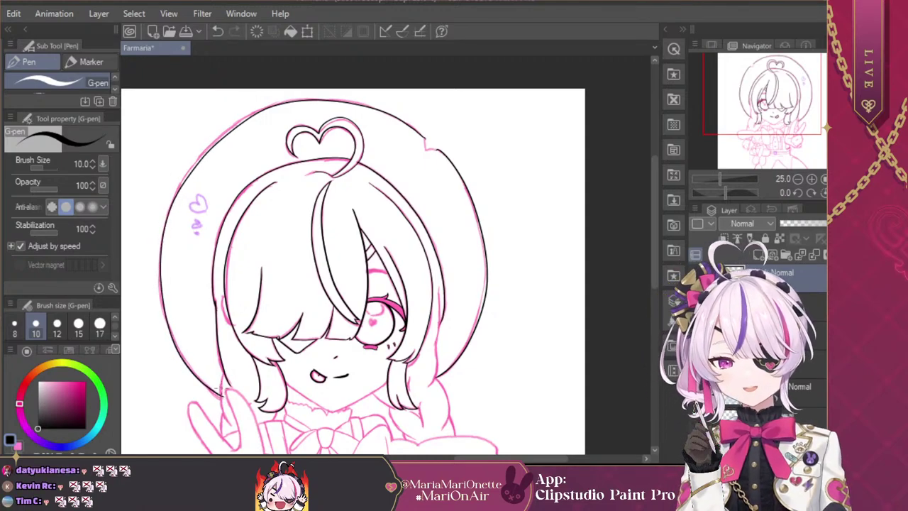
{"action": "left_click", "coordinate": [836, 192]}
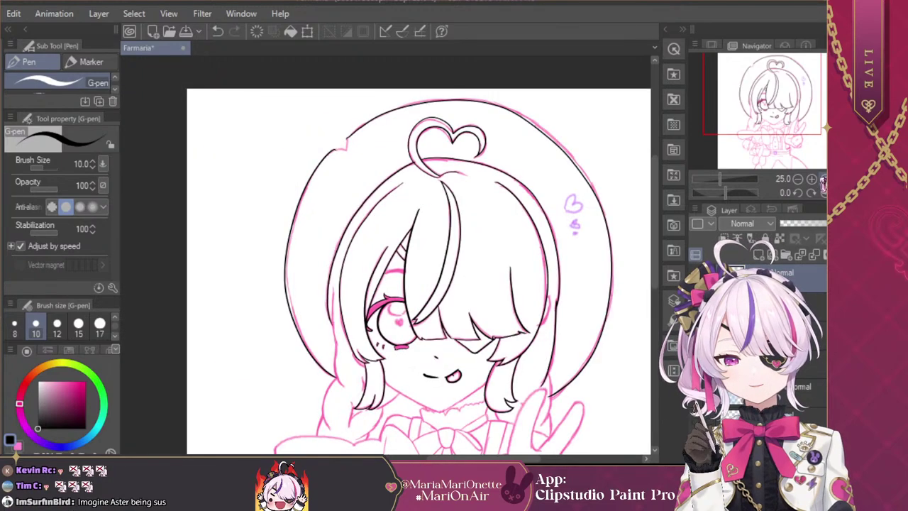
Step: Ink the back-hair strand that curves down from the hat brim's lower end behind the raised fingers
{"action": "left_click", "coordinate": [811, 178]}
{"action": "mouse_move", "coordinate": [806, 114]}
{"action": "left_mouse_down"}
{"action": "mouse_move", "coordinate": [820, 120]}
{"action": "mouse_move", "coordinate": [787, 120]}
{"action": "left_mouse_up"}
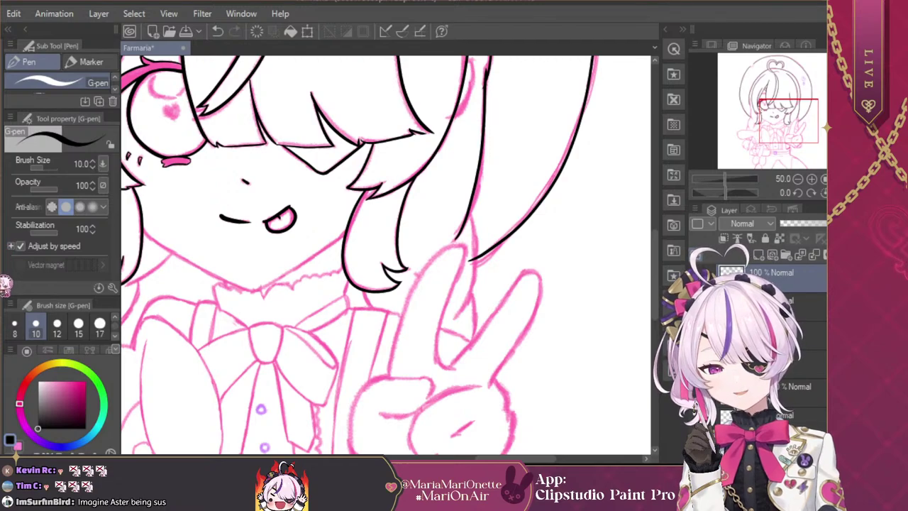
{"action": "key", "text": "e"}
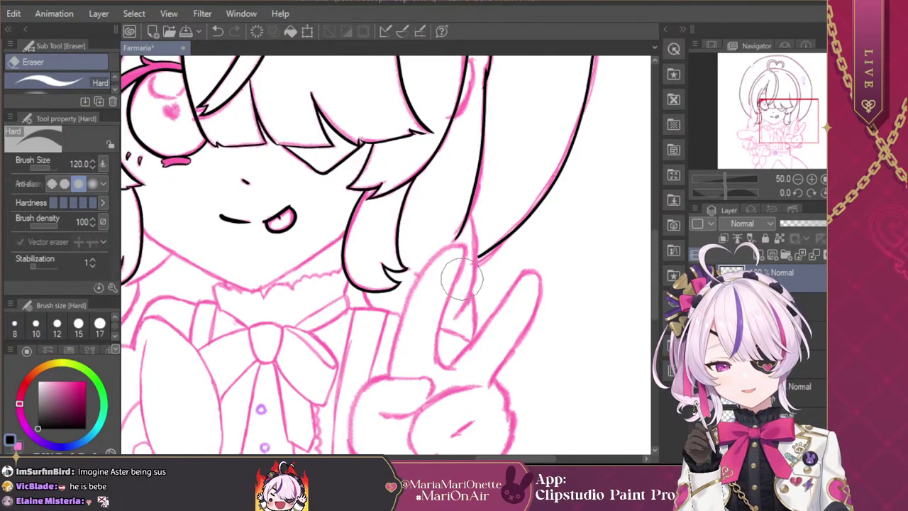
{"action": "key", "text": "ctrl+z"}
{"action": "key", "text": "p"}
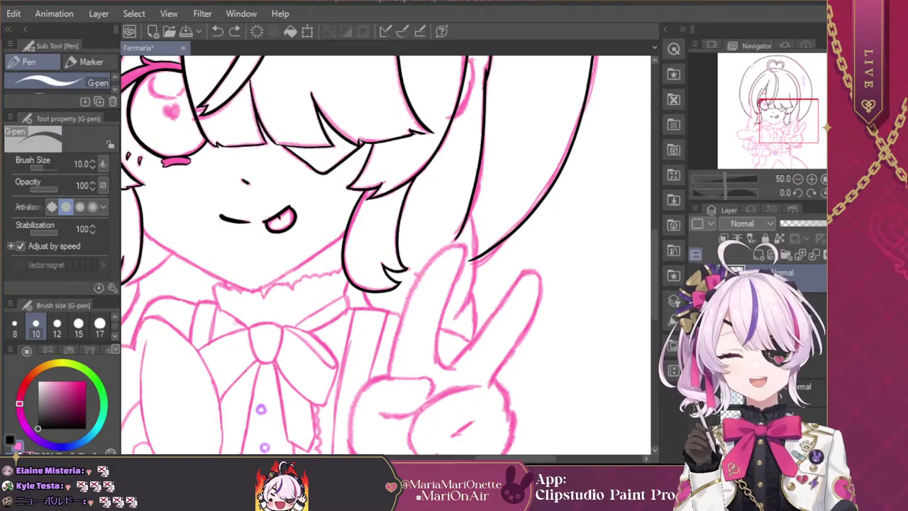
{"action": "left_click", "coordinate": [469, 264]}
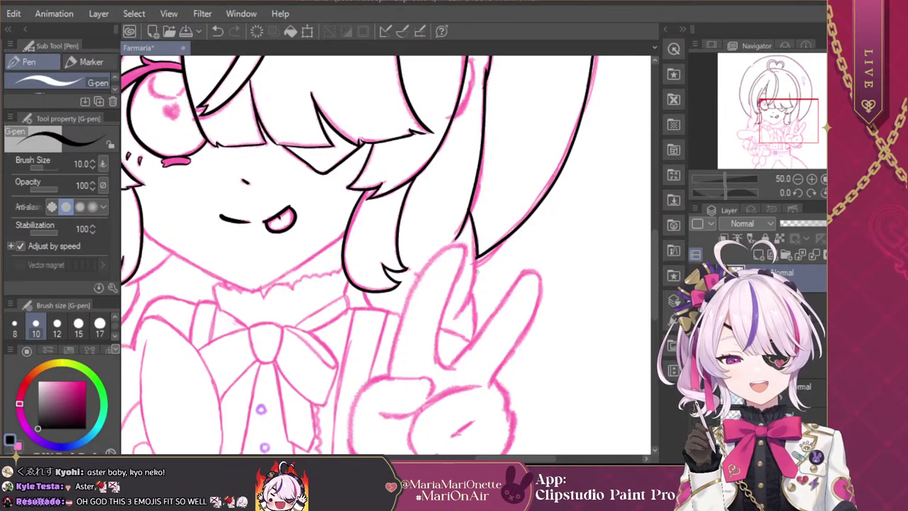
{"action": "left_click_drag", "start_coordinate": [476, 270], "coordinate": [457, 320]}
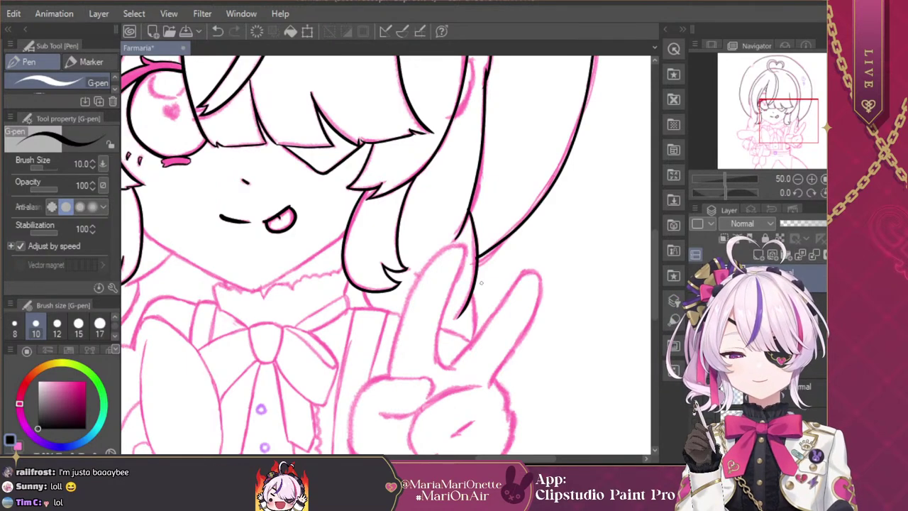
{"action": "left_click_drag", "start_coordinate": [784, 126], "coordinate": [777, 133]}
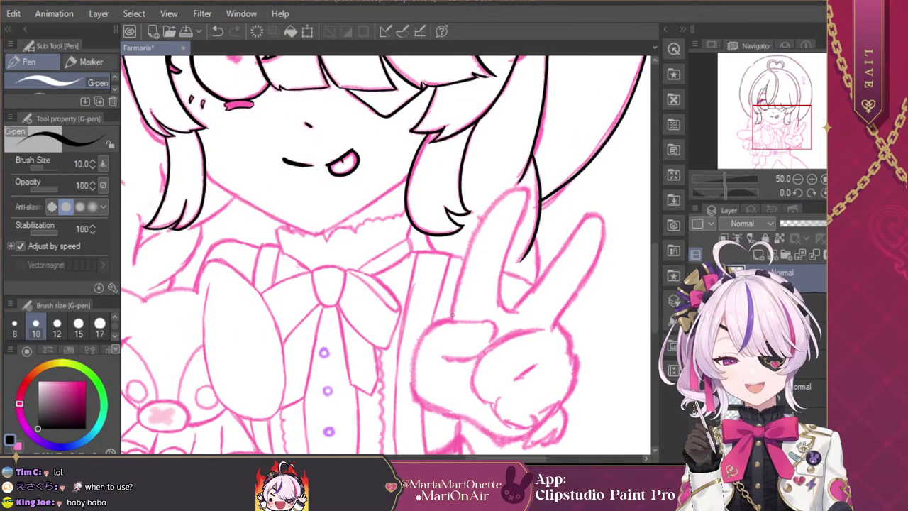
{"action": "mouse_move", "coordinate": [456, 291]}
{"action": "left_mouse_down"}
{"action": "mouse_move", "coordinate": [485, 214]}
{"action": "mouse_move", "coordinate": [511, 185]}
{"action": "mouse_move", "coordinate": [527, 187]}
{"action": "mouse_move", "coordinate": [500, 311]}
{"action": "left_mouse_up"}
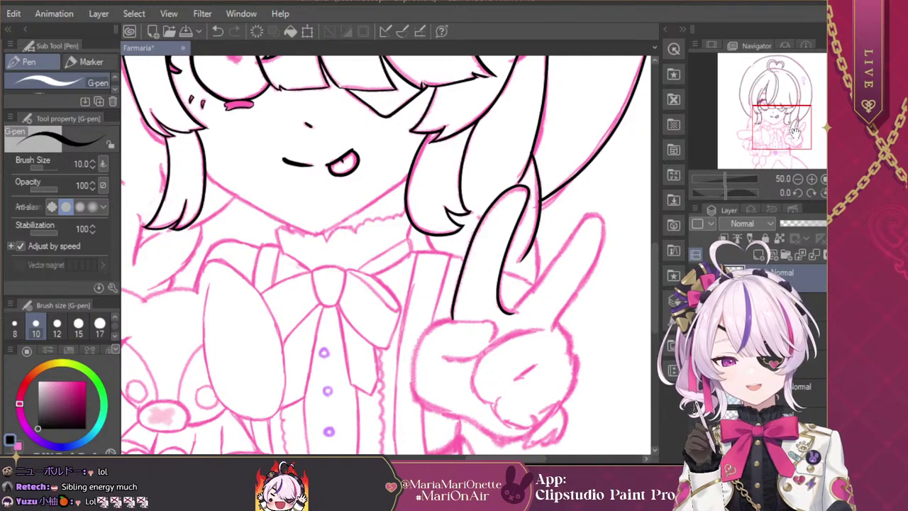
{"action": "key", "text": "ctrl+z"}
{"action": "key", "text": "ctrl+z"}
Step: Ink the notch in the hat brim with a vertical and a horizontal stroke joining the two brim line ends
{"action": "left_click_drag", "start_coordinate": [783, 135], "coordinate": [748, 67]}
{"action": "left_click", "coordinate": [813, 179]}
{"action": "left_click", "coordinate": [812, 178]}
{"action": "left_click", "coordinate": [811, 178]}
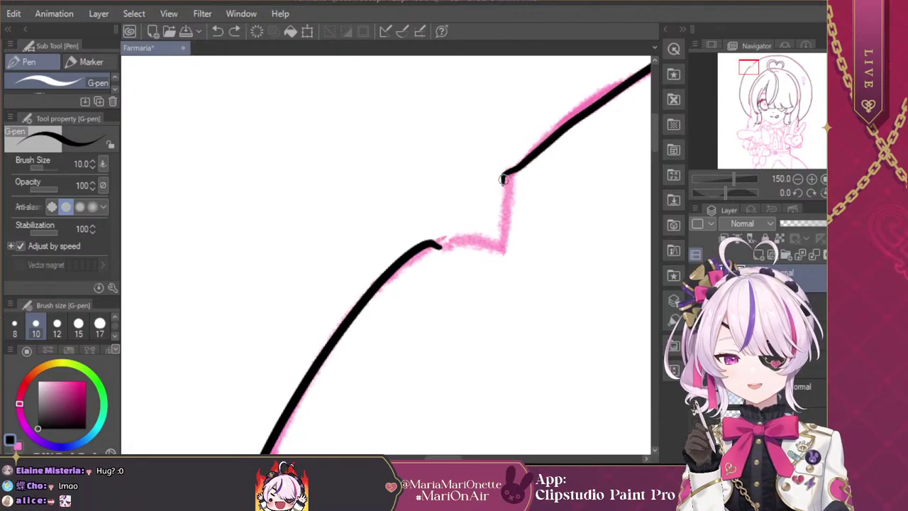
{"action": "left_click_drag", "start_coordinate": [502, 175], "coordinate": [504, 250]}
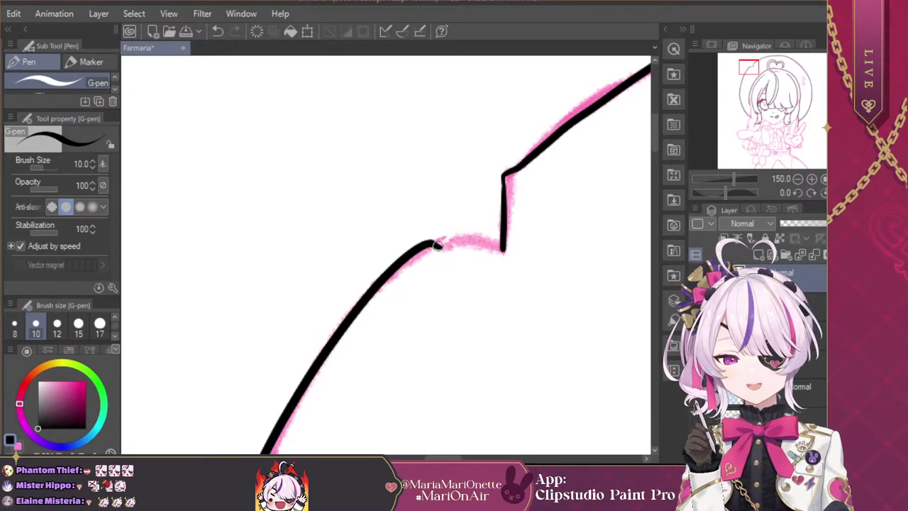
{"action": "left_click_drag", "start_coordinate": [432, 245], "coordinate": [504, 249]}
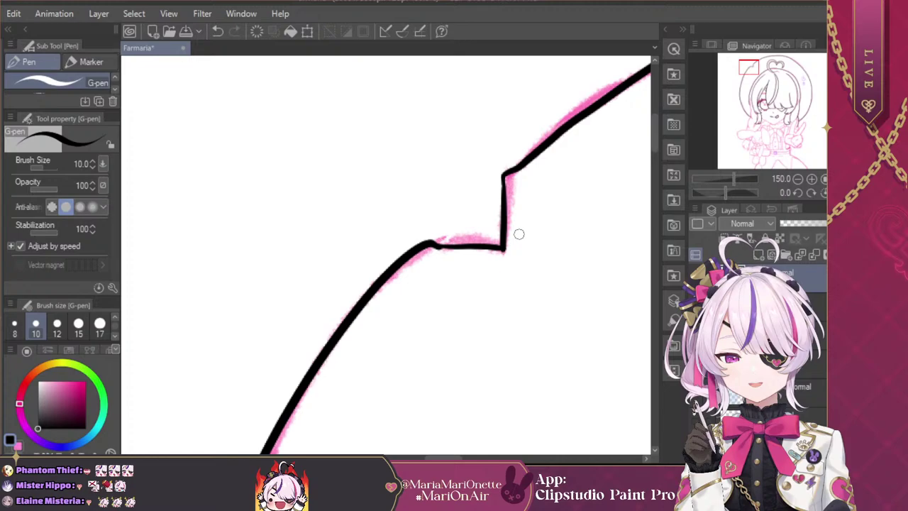
Step: Ink the full outline of the peace-sign hand's inner raised finger, from its base over the tip and down to the gap between fingers
{"action": "left_click", "coordinate": [798, 179]}
{"action": "mouse_move", "coordinate": [765, 93]}
{"action": "left_mouse_down"}
{"action": "mouse_move", "coordinate": [754, 87]}
{"action": "mouse_move", "coordinate": [807, 132]}
{"action": "mouse_move", "coordinate": [794, 127]}
{"action": "mouse_move", "coordinate": [799, 121]}
{"action": "left_mouse_up"}
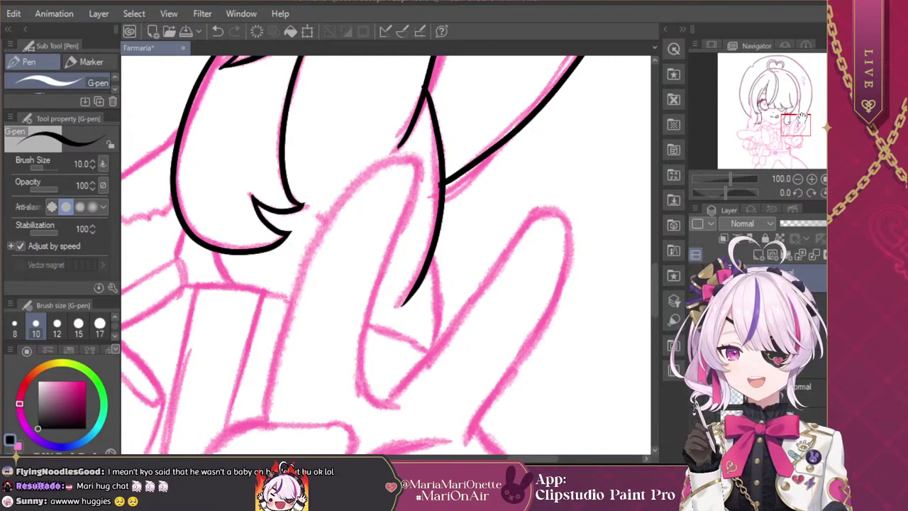
{"action": "left_click_drag", "start_coordinate": [266, 420], "coordinate": [296, 291]}
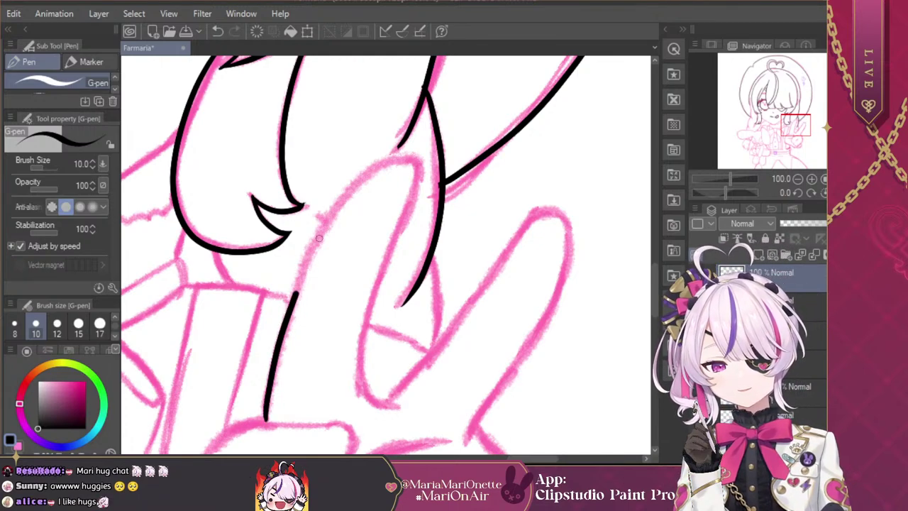
{"action": "mouse_move", "coordinate": [319, 238]}
{"action": "left_mouse_down"}
{"action": "mouse_move", "coordinate": [365, 178]}
{"action": "mouse_move", "coordinate": [415, 164]}
{"action": "mouse_move", "coordinate": [364, 337]}
{"action": "mouse_move", "coordinate": [366, 385]}
{"action": "mouse_move", "coordinate": [380, 406]}
{"action": "mouse_move", "coordinate": [398, 406]}
{"action": "left_mouse_up"}
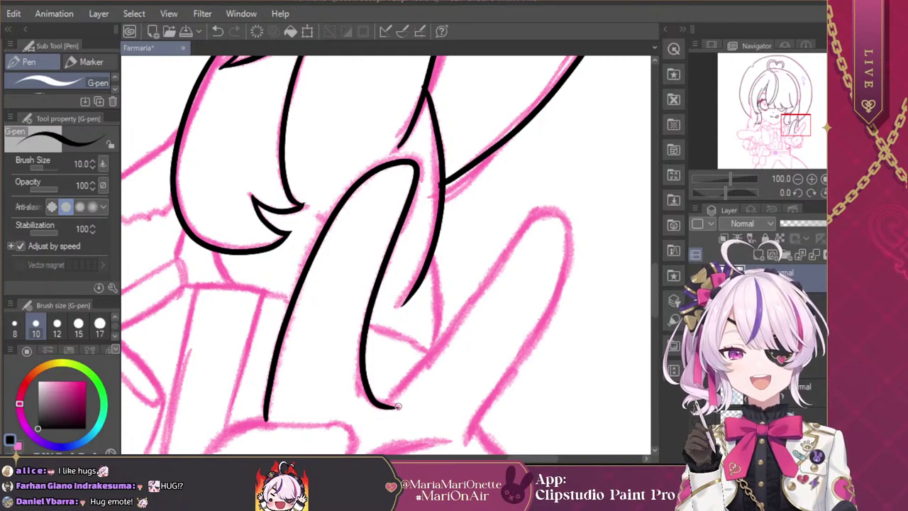
{"action": "mouse_move", "coordinate": [383, 405]}
{"action": "left_mouse_down"}
{"action": "mouse_move", "coordinate": [450, 345]}
{"action": "mouse_move", "coordinate": [501, 271]}
{"action": "left_mouse_up"}
{"action": "key", "text": "ctrl+z"}
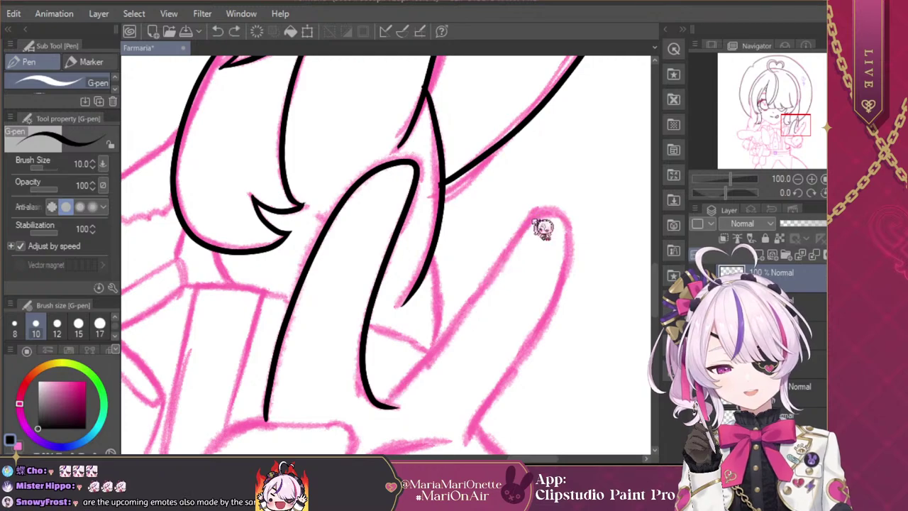
{"action": "mouse_move", "coordinate": [383, 404]}
{"action": "left_mouse_down"}
{"action": "mouse_move", "coordinate": [448, 338]}
{"action": "mouse_move", "coordinate": [546, 204]}
{"action": "left_mouse_up"}
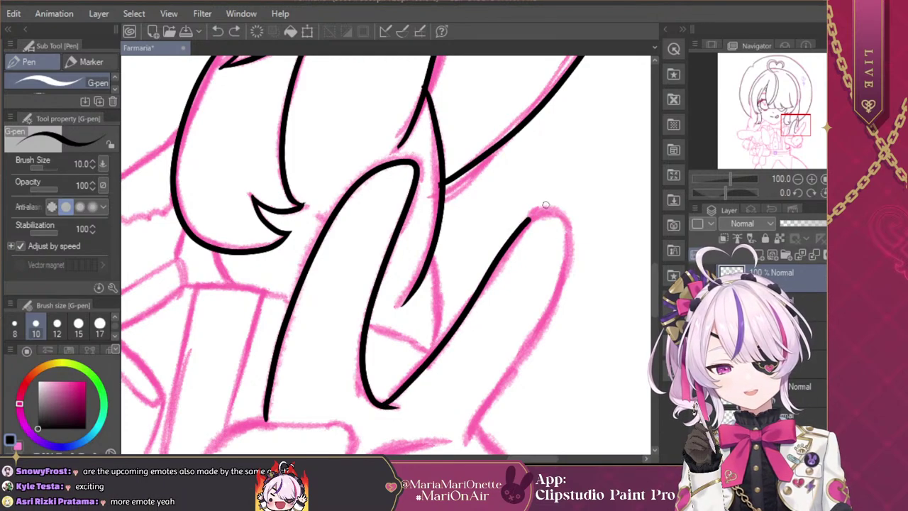
{"action": "key", "text": "ctrl+z"}
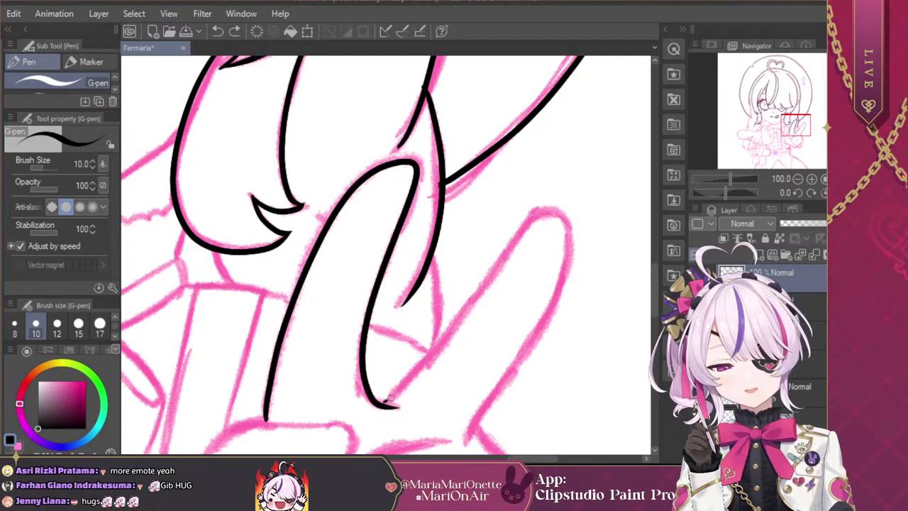
{"action": "left_click_drag", "start_coordinate": [385, 404], "coordinate": [420, 371]}
{"action": "key", "text": "ctrl+z"}
{"action": "mouse_move", "coordinate": [385, 404]}
{"action": "left_mouse_down"}
{"action": "mouse_move", "coordinate": [467, 315]}
{"action": "mouse_move", "coordinate": [518, 235]}
{"action": "mouse_move", "coordinate": [549, 210]}
{"action": "mouse_move", "coordinate": [572, 246]}
{"action": "mouse_move", "coordinate": [543, 306]}
{"action": "left_mouse_up"}
{"action": "key", "text": "ctrl+z"}
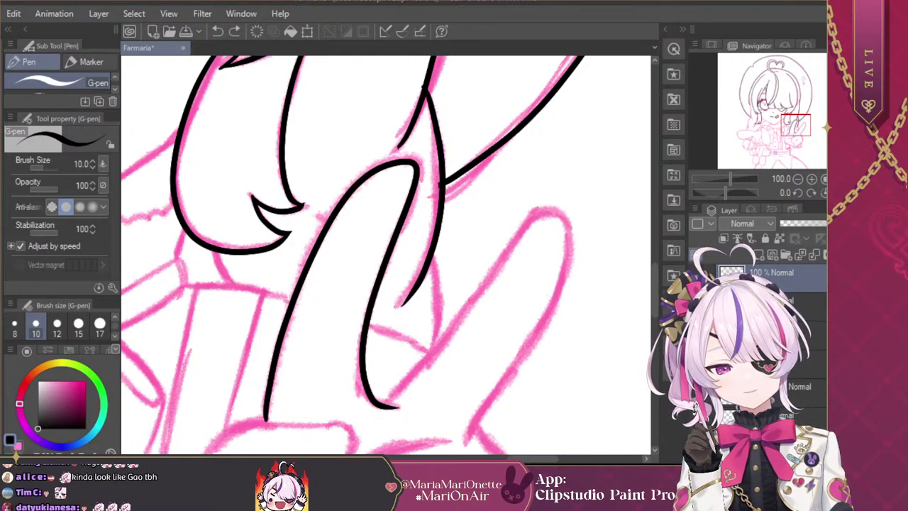
Step: Ink the second raised finger's outline from its base around the tip to the finger gap on the mirrored canvas, and unmirror it
{"action": "key", "text": "h"}
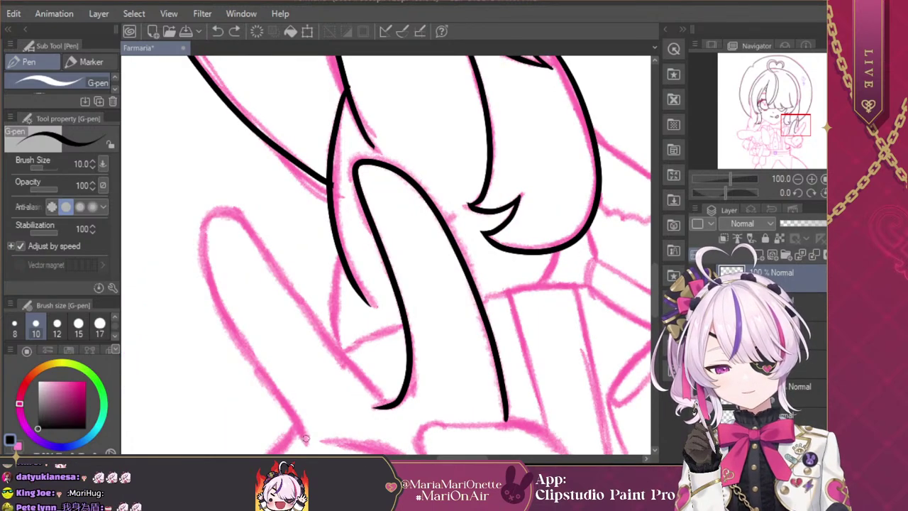
{"action": "mouse_move", "coordinate": [299, 427]}
{"action": "left_mouse_down"}
{"action": "mouse_move", "coordinate": [213, 281]}
{"action": "mouse_move", "coordinate": [201, 246]}
{"action": "mouse_move", "coordinate": [217, 205]}
{"action": "mouse_move", "coordinate": [252, 222]}
{"action": "mouse_move", "coordinate": [389, 402]}
{"action": "left_mouse_up"}
{"action": "left_click", "coordinate": [838, 193]}
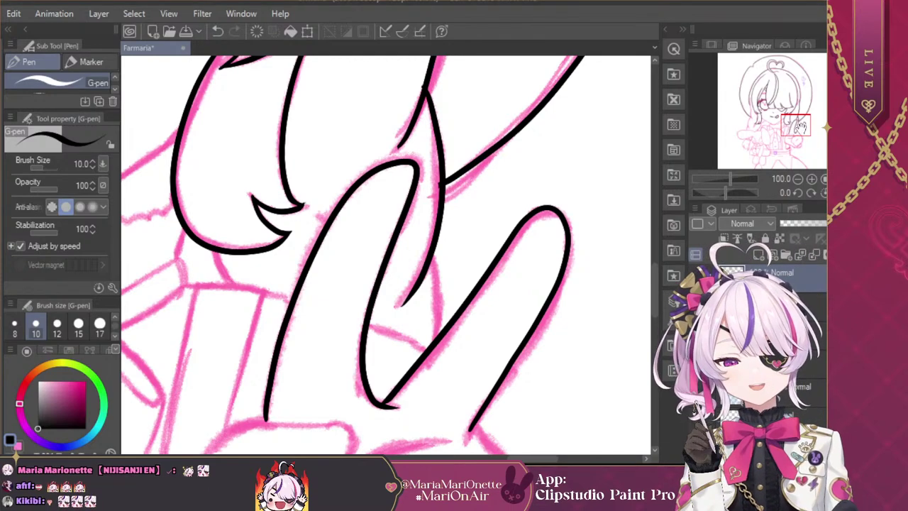
Step: Ink the rounded palm outline below the raised fingers and the folded part beside it, including its short crease line
{"action": "left_click_drag", "start_coordinate": [801, 128], "coordinate": [790, 133]}
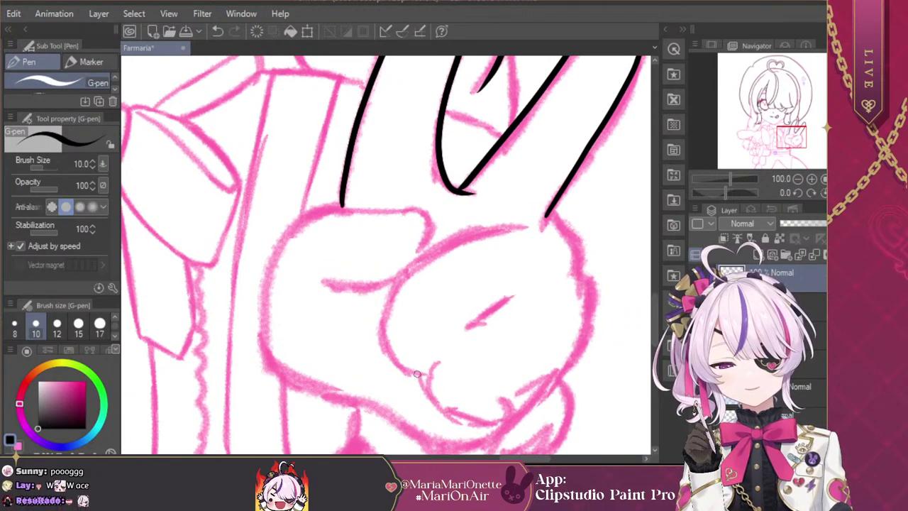
{"action": "mouse_move", "coordinate": [426, 374]}
{"action": "left_mouse_down"}
{"action": "mouse_move", "coordinate": [384, 345]}
{"action": "mouse_move", "coordinate": [383, 318]}
{"action": "mouse_move", "coordinate": [403, 273]}
{"action": "mouse_move", "coordinate": [476, 231]}
{"action": "mouse_move", "coordinate": [532, 218]}
{"action": "mouse_move", "coordinate": [555, 220]}
{"action": "mouse_move", "coordinate": [579, 242]}
{"action": "mouse_move", "coordinate": [592, 302]}
{"action": "mouse_move", "coordinate": [551, 388]}
{"action": "left_mouse_up"}
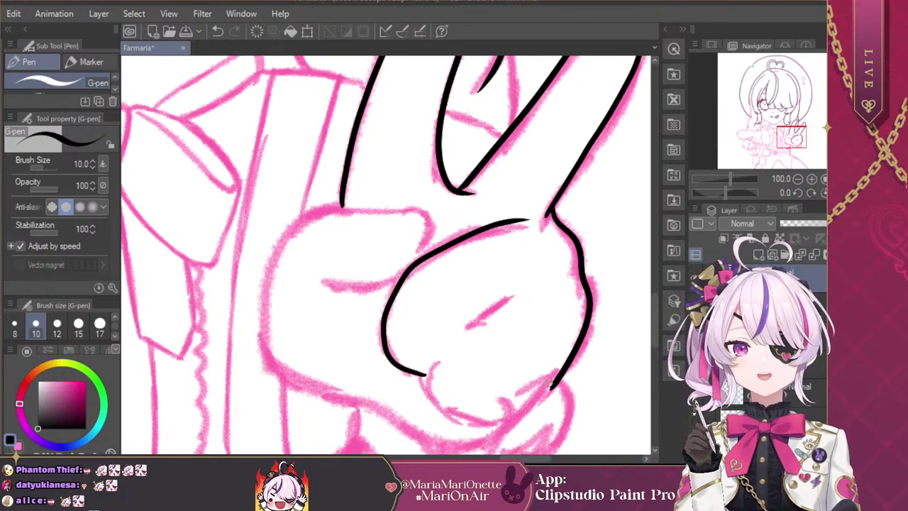
{"action": "mouse_move", "coordinate": [323, 390]}
{"action": "left_mouse_down"}
{"action": "mouse_move", "coordinate": [288, 361]}
{"action": "mouse_move", "coordinate": [281, 295]}
{"action": "mouse_move", "coordinate": [300, 230]}
{"action": "mouse_move", "coordinate": [335, 209]}
{"action": "mouse_move", "coordinate": [428, 206]}
{"action": "mouse_move", "coordinate": [432, 215]}
{"action": "left_mouse_up"}
{"action": "mouse_move", "coordinate": [419, 259]}
{"action": "left_mouse_down"}
{"action": "mouse_move", "coordinate": [388, 282]}
{"action": "mouse_move", "coordinate": [321, 277]}
{"action": "left_mouse_up"}
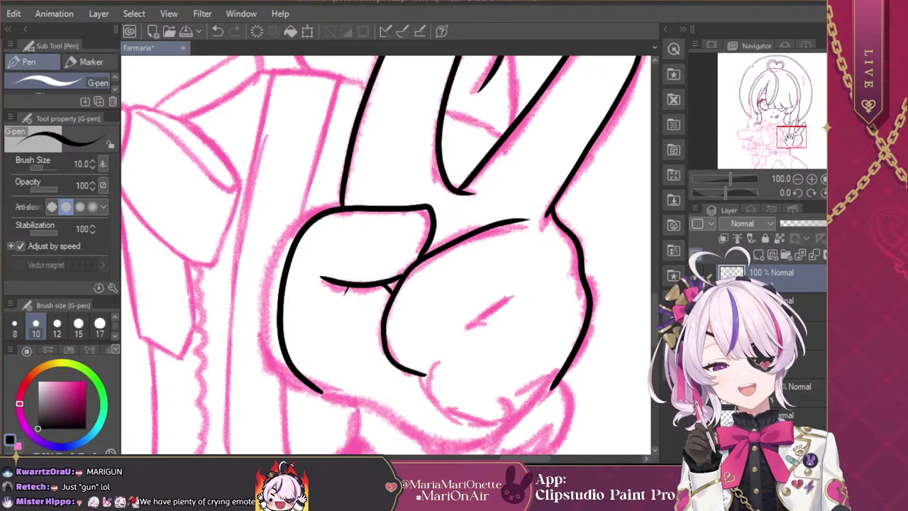
{"action": "mouse_move", "coordinate": [791, 138]}
{"action": "left_mouse_down"}
{"action": "mouse_move", "coordinate": [797, 159]}
{"action": "mouse_move", "coordinate": [792, 142]}
{"action": "left_mouse_up"}
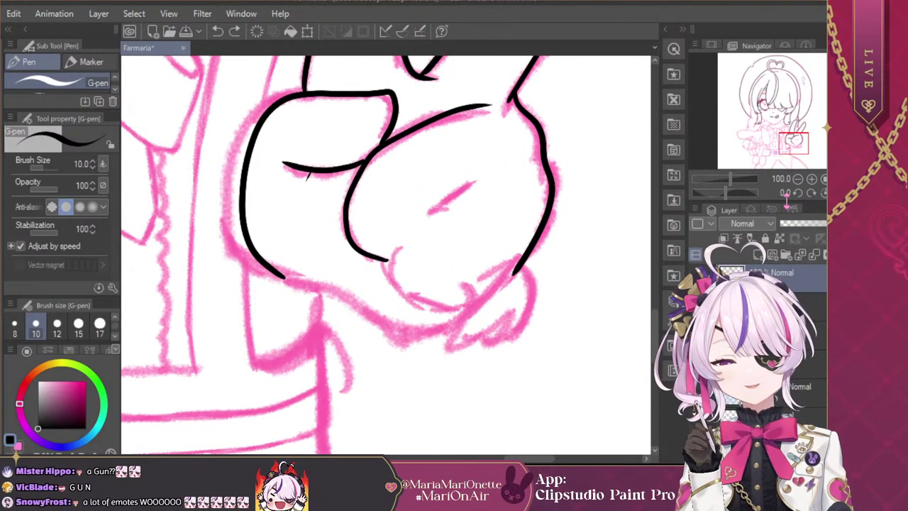
{"action": "left_click_drag", "start_coordinate": [730, 192], "coordinate": [737, 192]}
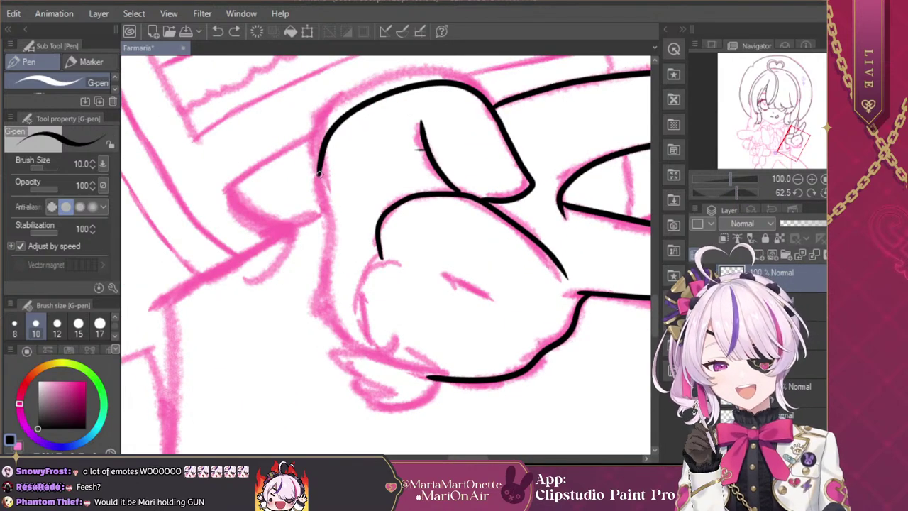
{"action": "mouse_move", "coordinate": [320, 172]}
{"action": "left_mouse_down"}
{"action": "mouse_move", "coordinate": [328, 215]}
{"action": "mouse_move", "coordinate": [321, 183]}
{"action": "mouse_move", "coordinate": [322, 279]}
{"action": "mouse_move", "coordinate": [340, 339]}
{"action": "mouse_move", "coordinate": [385, 369]}
{"action": "mouse_move", "coordinate": [445, 379]}
{"action": "left_mouse_up"}
{"action": "key", "text": "ctrl+z"}
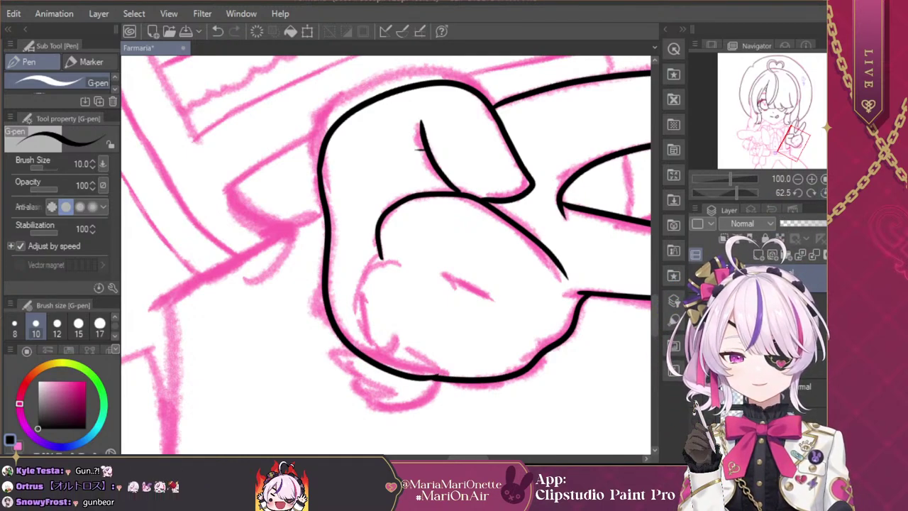
{"action": "left_click", "coordinate": [824, 193]}
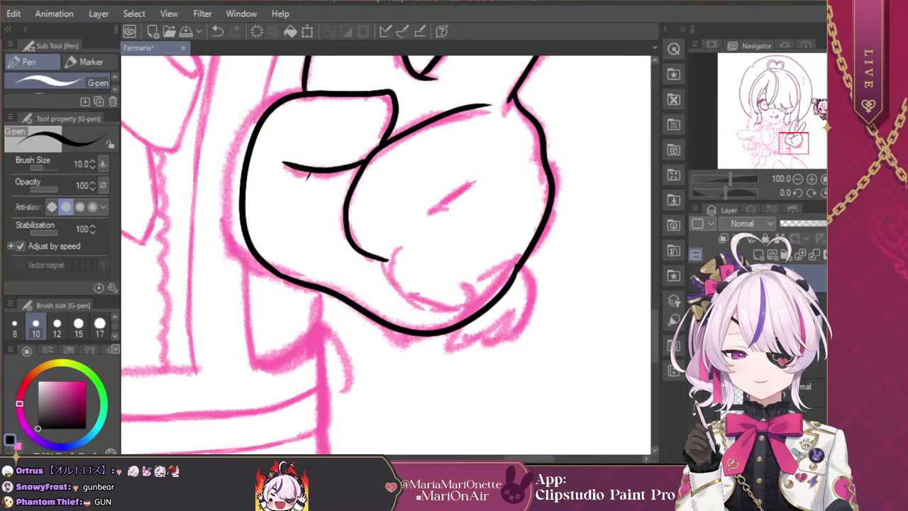
{"action": "key", "text": "ctrl+z"}
Step: Ink the peace-sign hand's lower edge in one curve joining the open ends of the palm and folded-part outlines
{"action": "mouse_move", "coordinate": [517, 265]}
{"action": "left_mouse_down"}
{"action": "mouse_move", "coordinate": [417, 335]}
{"action": "mouse_move", "coordinate": [392, 332]}
{"action": "mouse_move", "coordinate": [339, 289]}
{"action": "mouse_move", "coordinate": [281, 274]}
{"action": "left_mouse_up"}
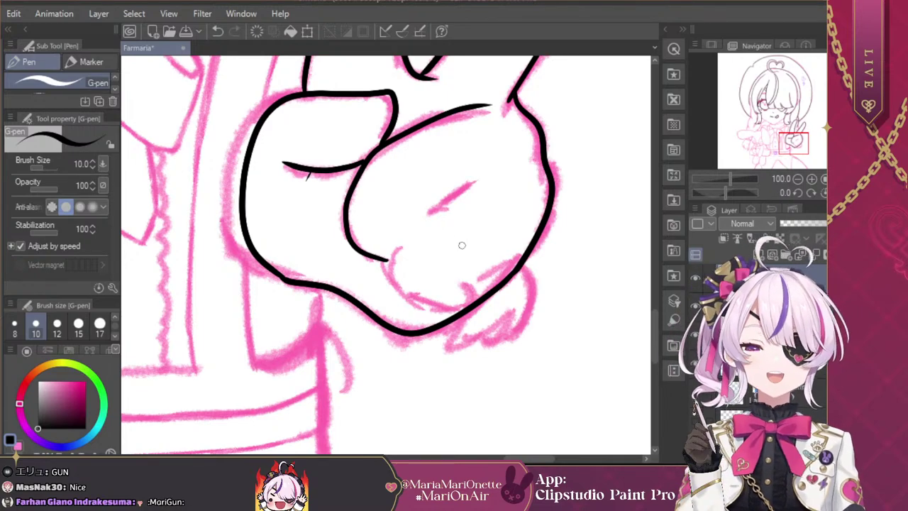
{"action": "scroll", "coordinate": [513, 320], "scroll_direction": "down", "scroll_amount": 7}
{"action": "left_click_drag", "start_coordinate": [518, 64], "coordinate": [457, 217]}
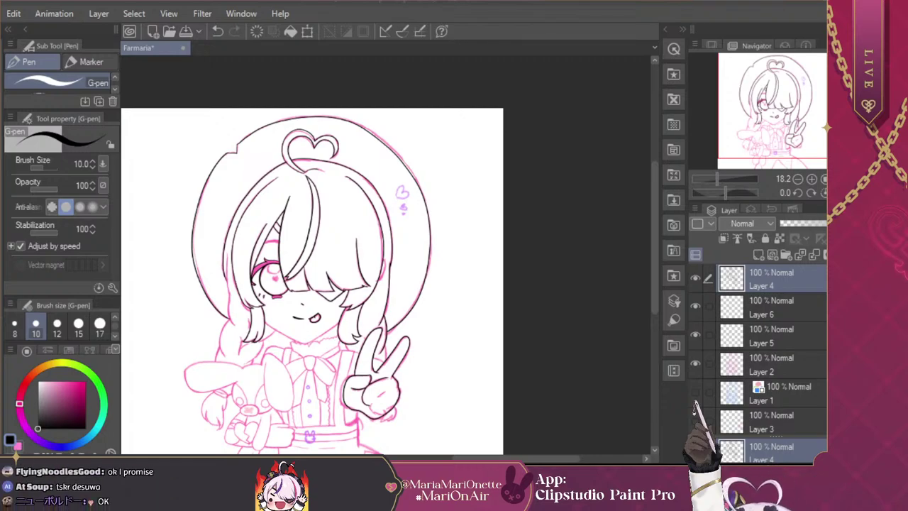
Step: Write "BRB" in large pink letters beside the character with the Crayon at brush size 120
{"action": "key", "text": "p"}
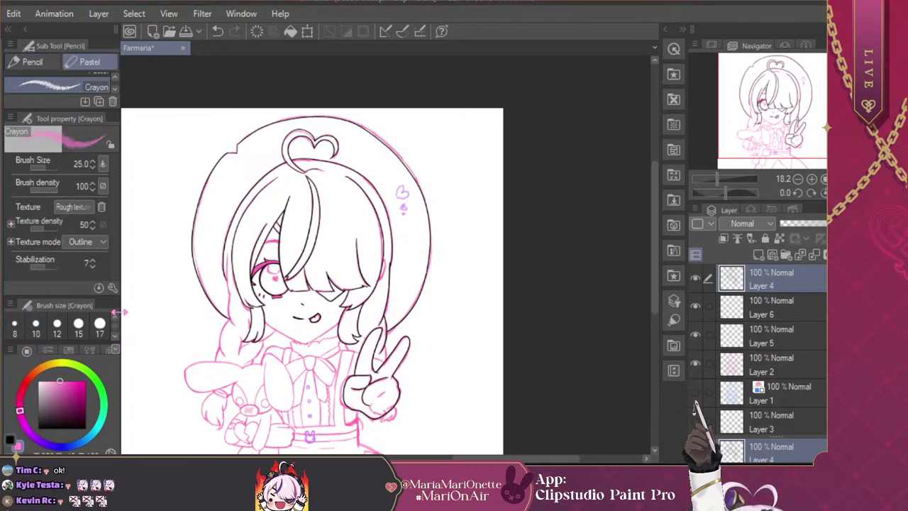
{"action": "left_click_drag", "start_coordinate": [114, 318], "coordinate": [114, 337]}
{"action": "left_click", "coordinate": [100, 323]}
{"action": "mouse_move", "coordinate": [144, 294]}
{"action": "left_mouse_down"}
{"action": "mouse_move", "coordinate": [152, 346]}
{"action": "mouse_move", "coordinate": [162, 342]}
{"action": "left_mouse_up"}
{"action": "left_click_drag", "start_coordinate": [171, 284], "coordinate": [190, 334]}
{"action": "mouse_move", "coordinate": [206, 266]}
{"action": "left_mouse_down"}
{"action": "mouse_move", "coordinate": [227, 321]}
{"action": "mouse_move", "coordinate": [245, 313]}
{"action": "mouse_move", "coordinate": [213, 323]}
{"action": "left_mouse_up"}
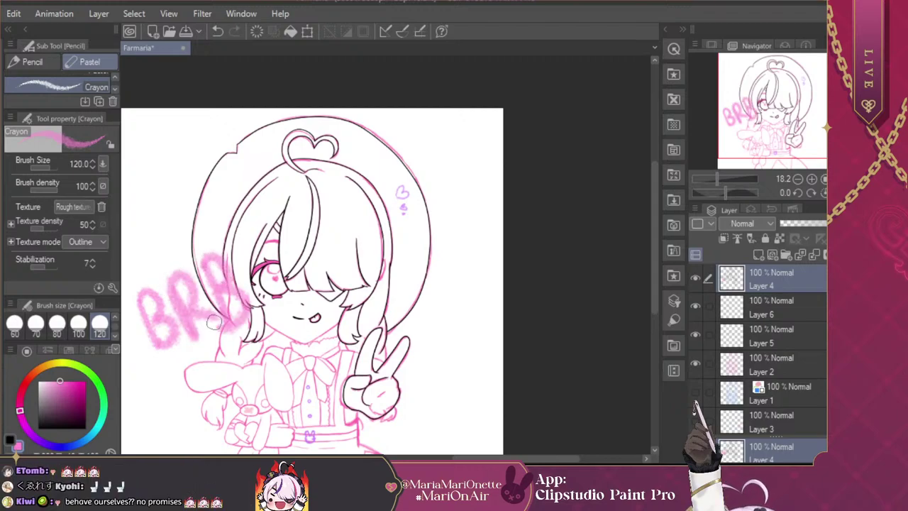
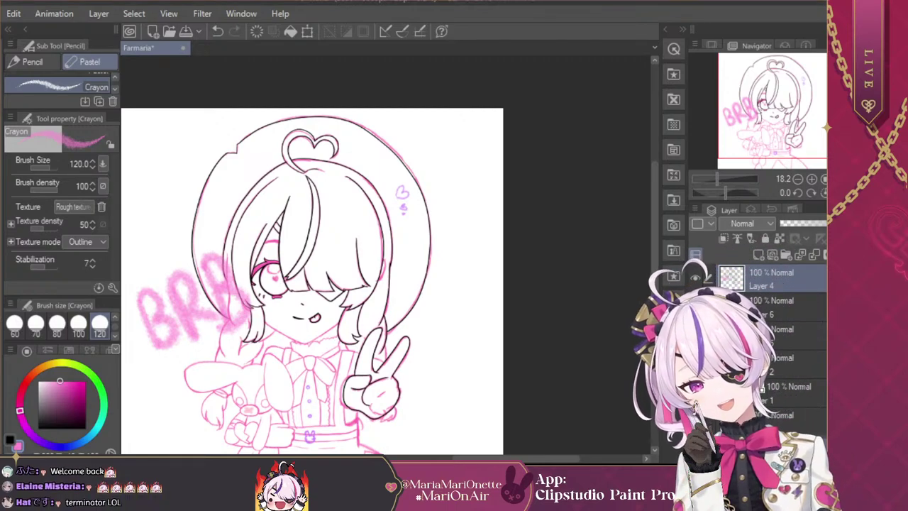
Step: Undo the pink "BRB" lettering and switch back to the black G-pen
{"action": "key", "text": "e"}
{"action": "left_click", "coordinate": [217, 31]}
{"action": "left_click", "coordinate": [218, 31]}
{"action": "left_click", "coordinate": [217, 31]}
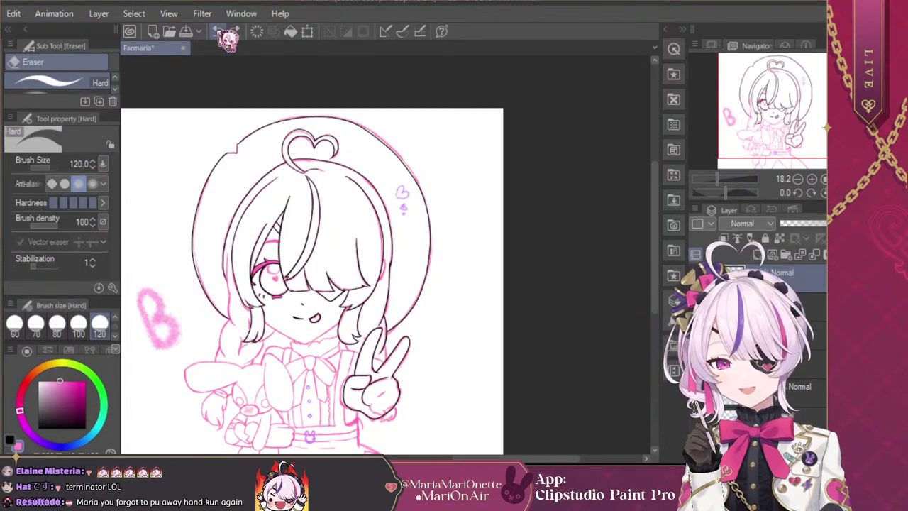
{"action": "left_click", "coordinate": [217, 31]}
{"action": "left_click", "coordinate": [2, 188]}
{"action": "left_click", "coordinate": [10, 439]}
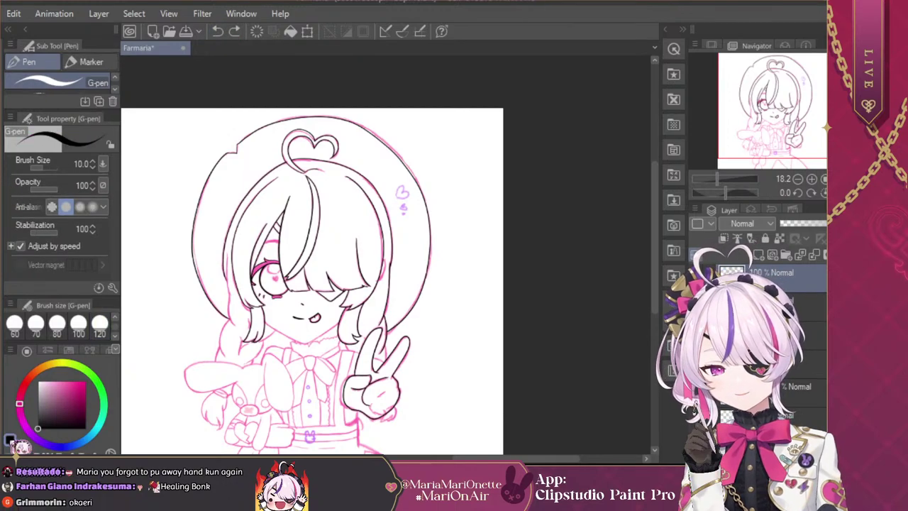
Step: Ink the small curved fold lines inside the lower part of the peace-sign hand's palm, following the pink sketch
{"action": "left_click", "coordinate": [812, 179]}
{"action": "left_click", "coordinate": [812, 178]}
{"action": "mouse_move", "coordinate": [788, 111]}
{"action": "left_mouse_down"}
{"action": "mouse_move", "coordinate": [784, 139]}
{"action": "mouse_move", "coordinate": [802, 146]}
{"action": "left_mouse_up"}
{"action": "scroll", "coordinate": [793, 139], "scroll_direction": "up", "scroll_amount": 2}
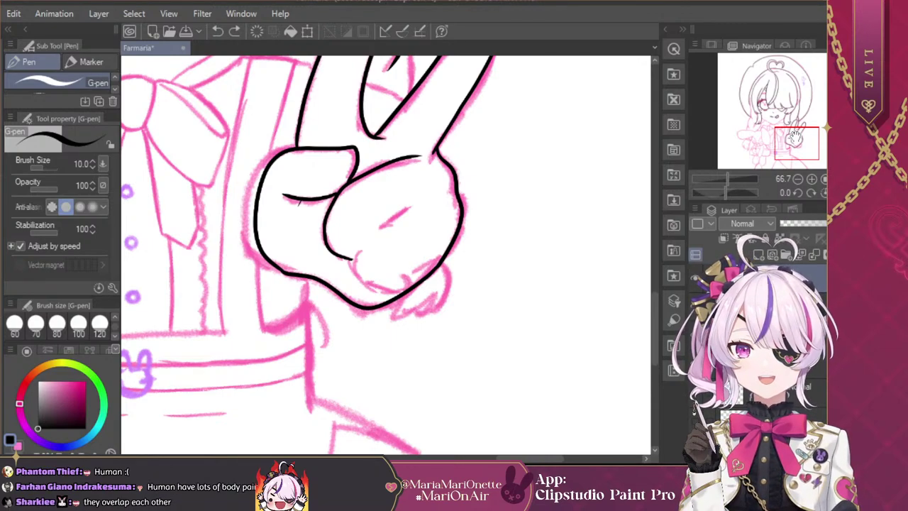
{"action": "left_click", "coordinate": [811, 179]}
{"action": "left_click", "coordinate": [812, 179]}
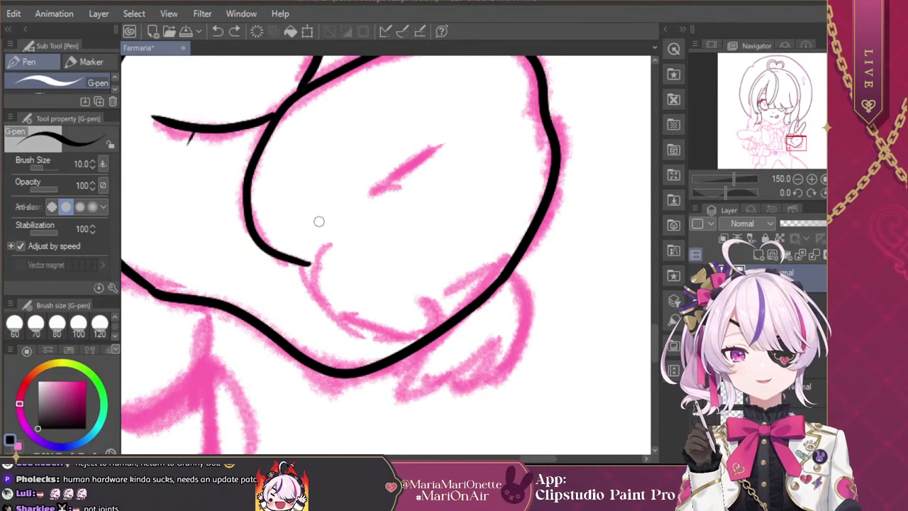
{"action": "mouse_move", "coordinate": [327, 244]}
{"action": "left_mouse_down"}
{"action": "mouse_move", "coordinate": [310, 284]}
{"action": "mouse_move", "coordinate": [344, 324]}
{"action": "mouse_move", "coordinate": [371, 335]}
{"action": "mouse_move", "coordinate": [434, 328]}
{"action": "mouse_move", "coordinate": [431, 305]}
{"action": "mouse_move", "coordinate": [412, 300]}
{"action": "mouse_move", "coordinate": [492, 261]}
{"action": "left_mouse_up"}
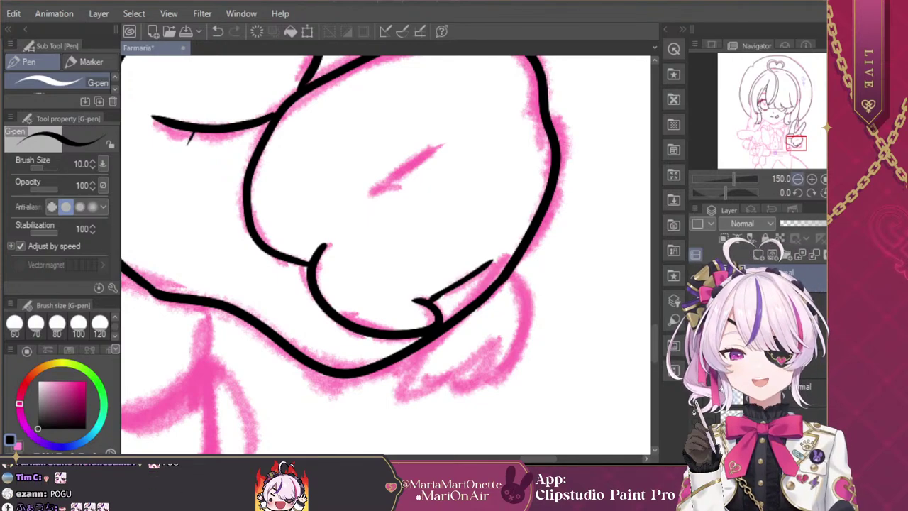
{"action": "left_click", "coordinate": [798, 179]}
{"action": "left_click", "coordinate": [797, 179]}
{"action": "left_click", "coordinate": [797, 179]}
{"action": "left_click", "coordinate": [812, 179]}
{"action": "key", "text": "ctrl+plus"}
{"action": "key", "text": "ctrl+plus"}
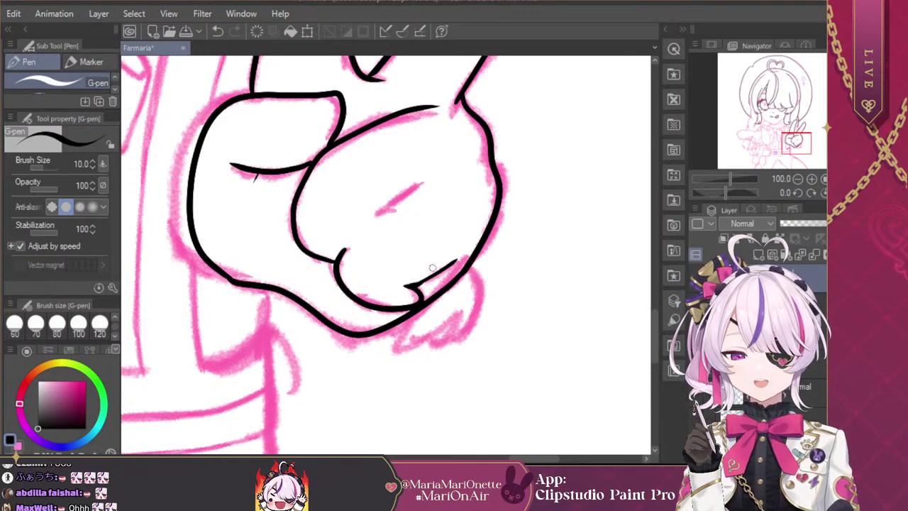
{"action": "left_click_drag", "start_coordinate": [383, 210], "coordinate": [441, 178]}
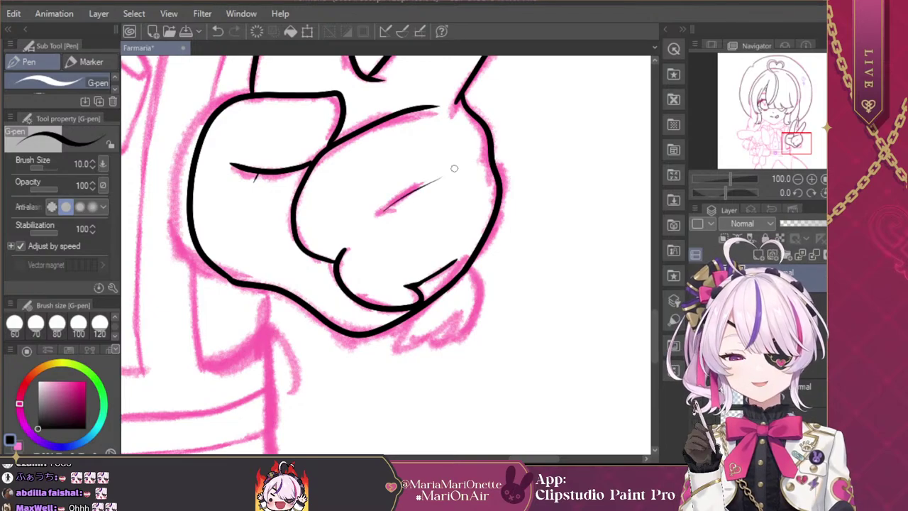
{"action": "left_click", "coordinate": [218, 31]}
Step: Ink the short curved hair strand beside the face on the covered-eye side, above the raised hand
{"action": "left_click", "coordinate": [796, 179]}
{"action": "left_click", "coordinate": [796, 179]}
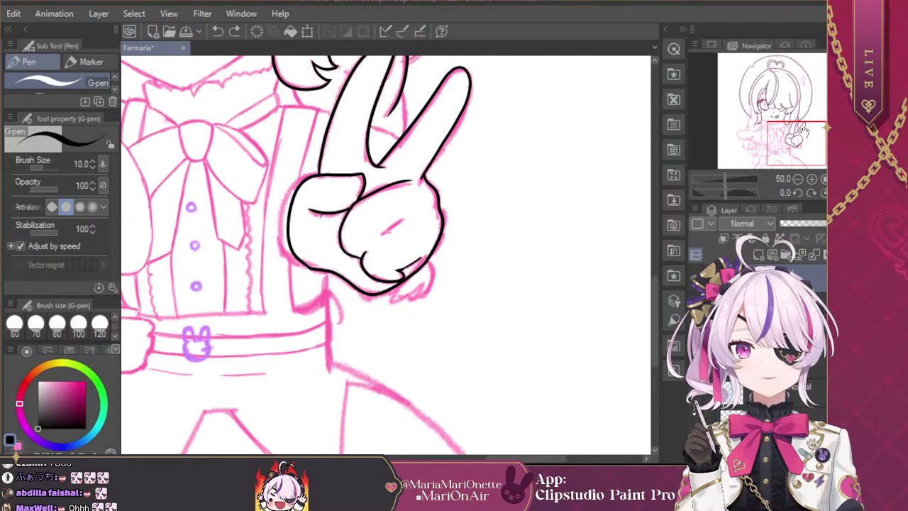
{"action": "left_click_drag", "start_coordinate": [802, 131], "coordinate": [794, 112]}
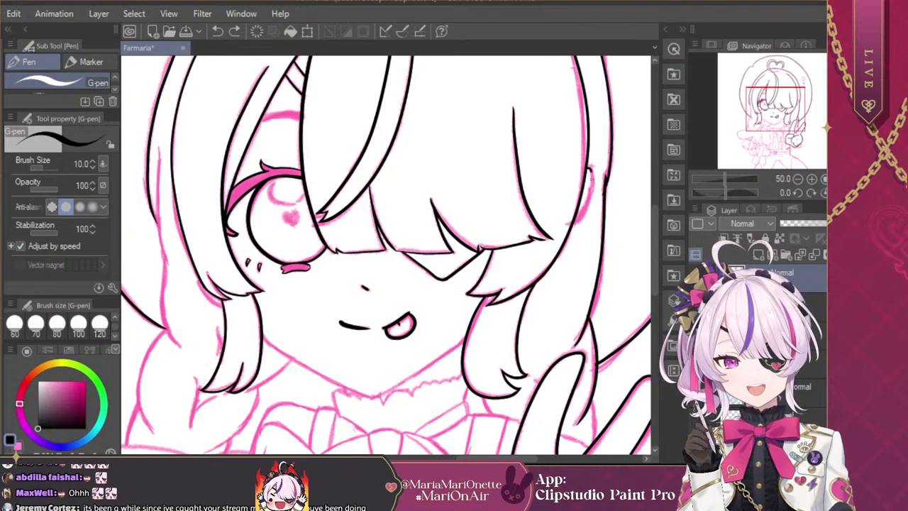
{"action": "left_click_drag", "start_coordinate": [588, 202], "coordinate": [572, 225]}
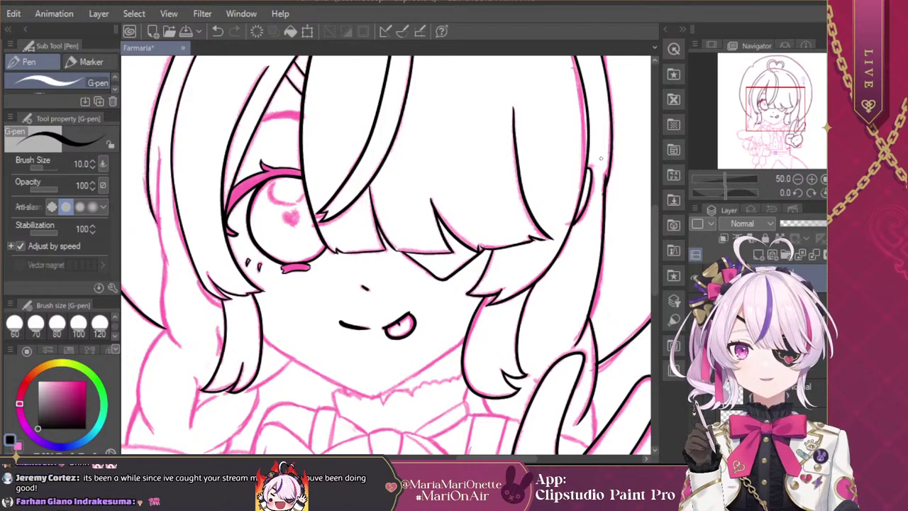
Step: Ink the small curved hair tip beneath the side lock on the visible-eye side of the face
{"action": "left_click_drag", "start_coordinate": [785, 100], "coordinate": [765, 96]}
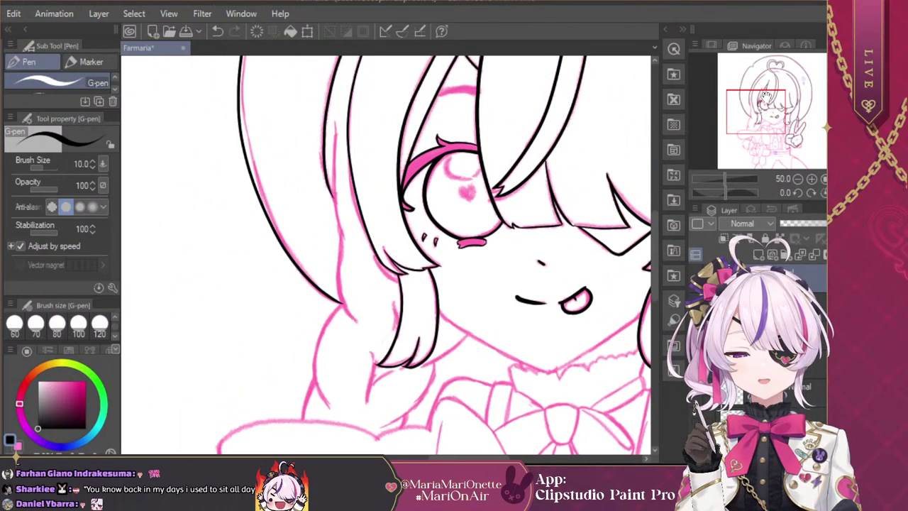
{"action": "mouse_move", "coordinate": [374, 252]}
{"action": "left_mouse_down"}
{"action": "mouse_move", "coordinate": [402, 284]}
{"action": "mouse_move", "coordinate": [406, 266]}
{"action": "mouse_move", "coordinate": [373, 252]}
{"action": "mouse_move", "coordinate": [407, 277]}
{"action": "left_mouse_up"}
{"action": "key", "text": "ctrl+z"}
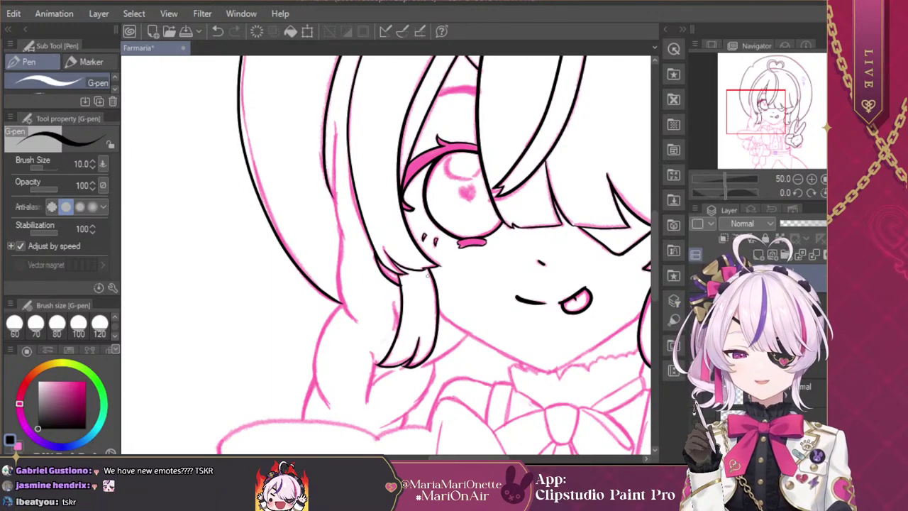
{"action": "key", "text": "ctrl+z"}
{"action": "mouse_move", "coordinate": [375, 252]}
{"action": "left_mouse_down"}
{"action": "mouse_move", "coordinate": [390, 280]}
{"action": "mouse_move", "coordinate": [408, 285]}
{"action": "left_mouse_up"}
{"action": "left_click", "coordinate": [812, 178]}
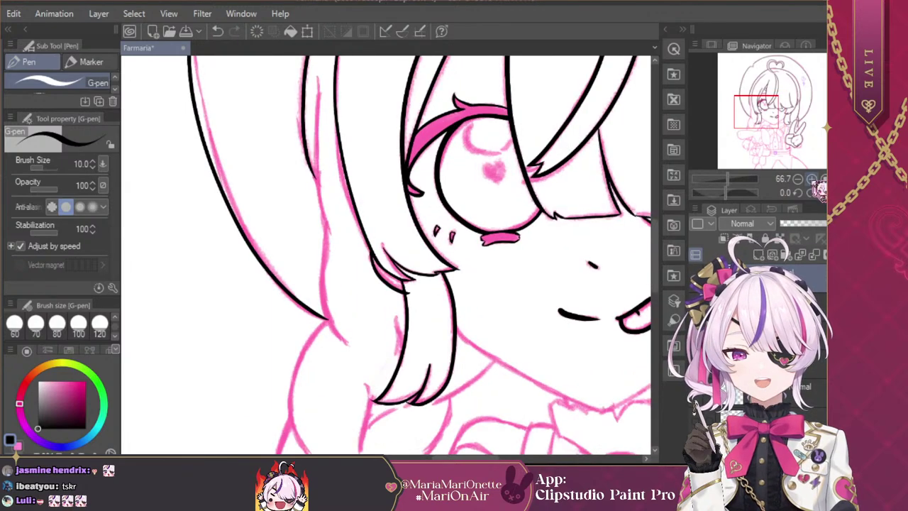
{"action": "left_click", "coordinate": [811, 179]}
{"action": "left_click", "coordinate": [812, 179]}
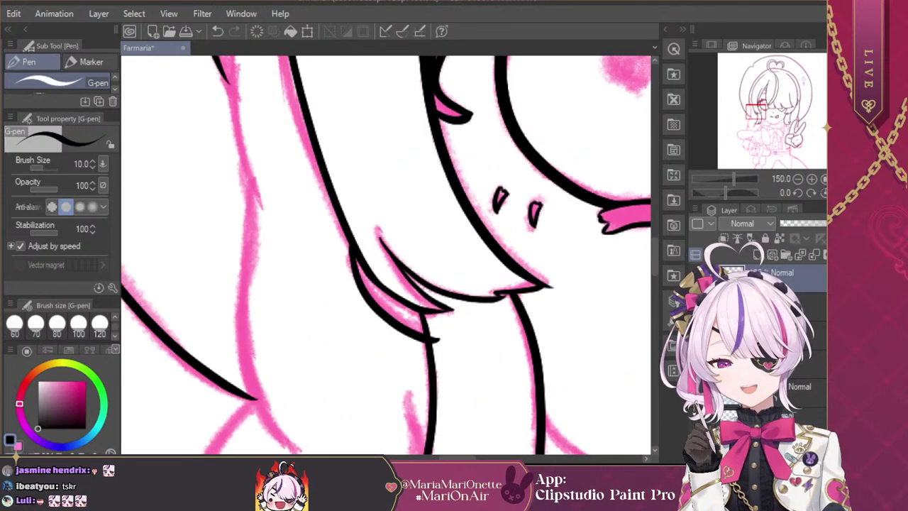
Step: Clean up the overshooting end of the small hair tip where it meets the visible-eye side lock
{"action": "key", "text": "ctrl+z"}
{"action": "left_click_drag", "start_coordinate": [438, 342], "coordinate": [434, 327]}
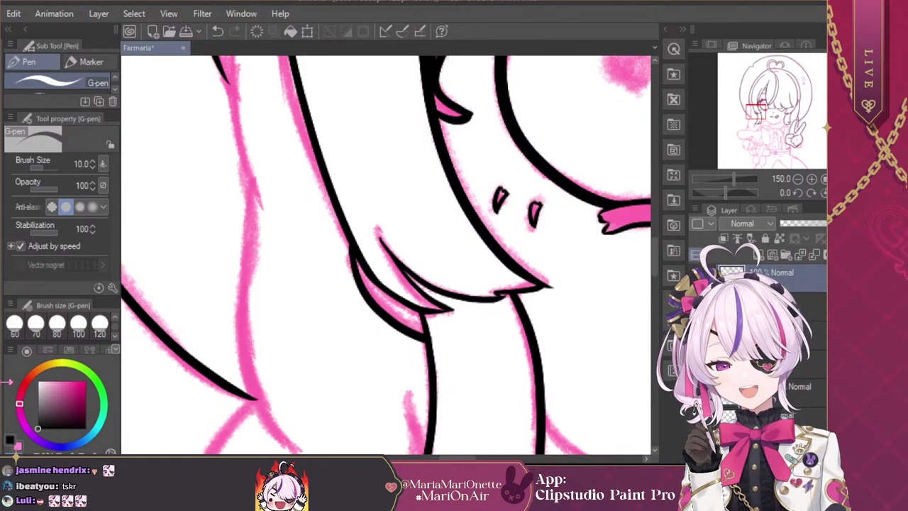
{"action": "left_click", "coordinate": [798, 179]}
{"action": "left_click", "coordinate": [798, 178]}
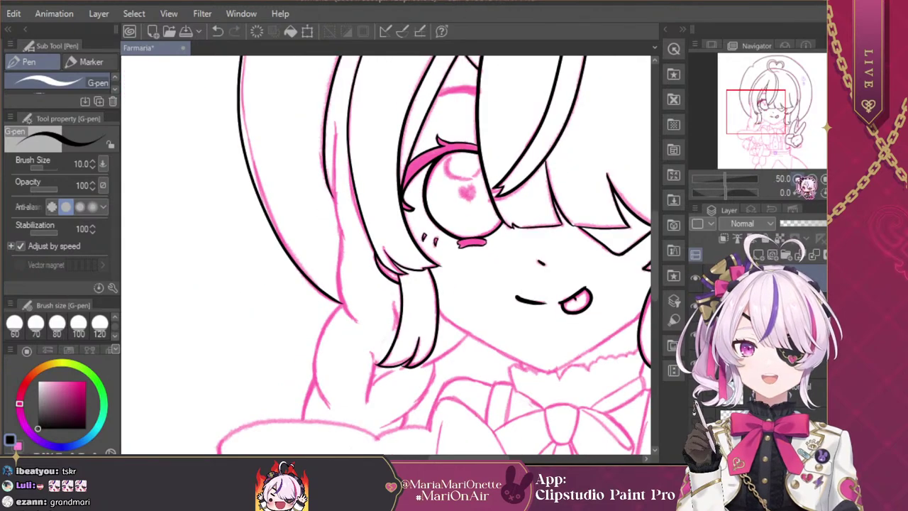
{"action": "left_click", "coordinate": [798, 179]}
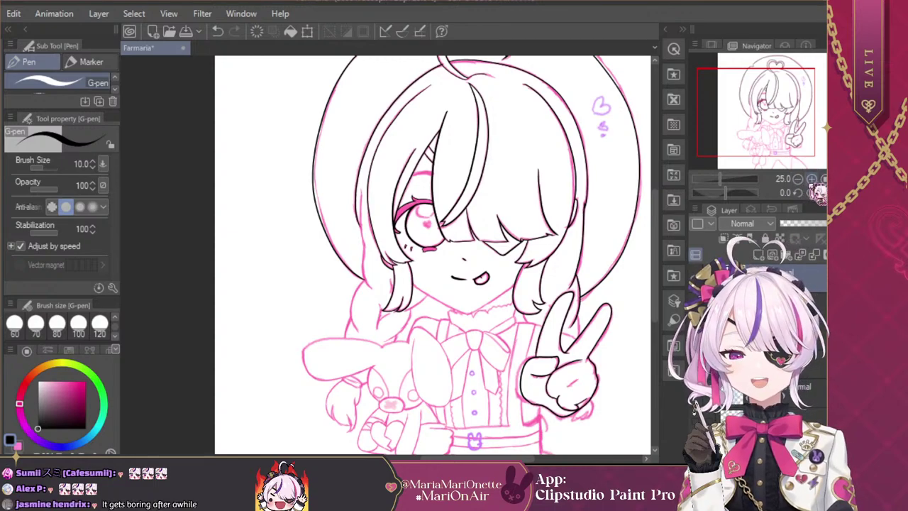
Step: Ink the long hair strand behind the visible-eye side lock and the outward-curving strand that continues beneath it
{"action": "left_click", "coordinate": [812, 179]}
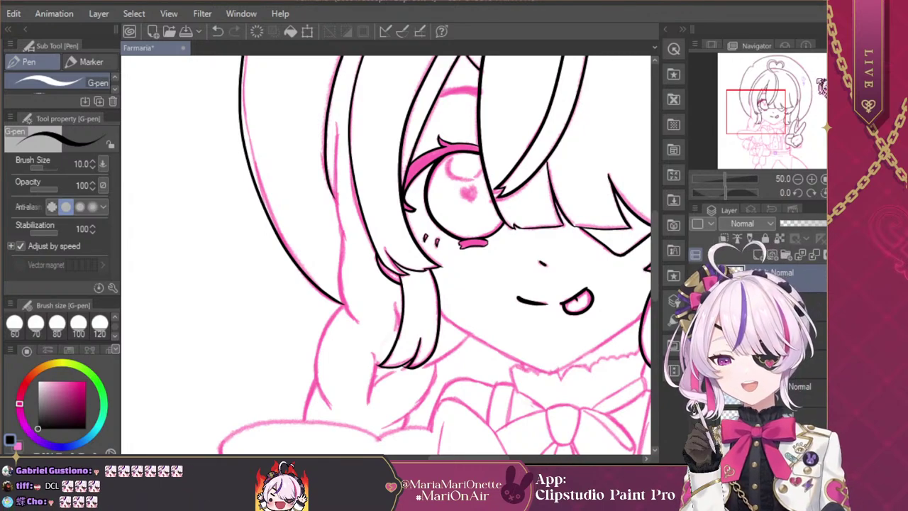
{"action": "mouse_move", "coordinate": [338, 123]}
{"action": "left_mouse_down"}
{"action": "mouse_move", "coordinate": [342, 291]}
{"action": "mouse_move", "coordinate": [358, 321]}
{"action": "left_mouse_up"}
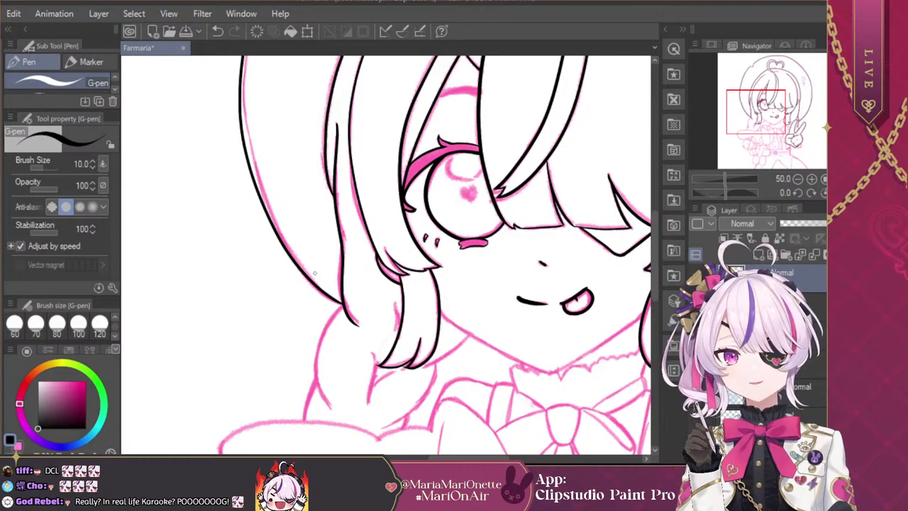
{"action": "mouse_move", "coordinate": [344, 301]}
{"action": "left_mouse_down"}
{"action": "mouse_move", "coordinate": [313, 361]}
{"action": "mouse_move", "coordinate": [320, 405]}
{"action": "left_mouse_up"}
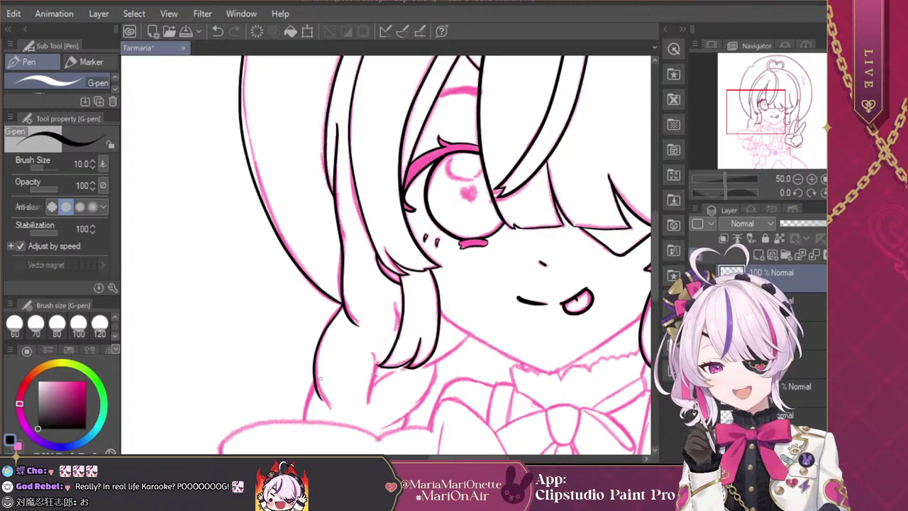
{"action": "left_click", "coordinate": [219, 32]}
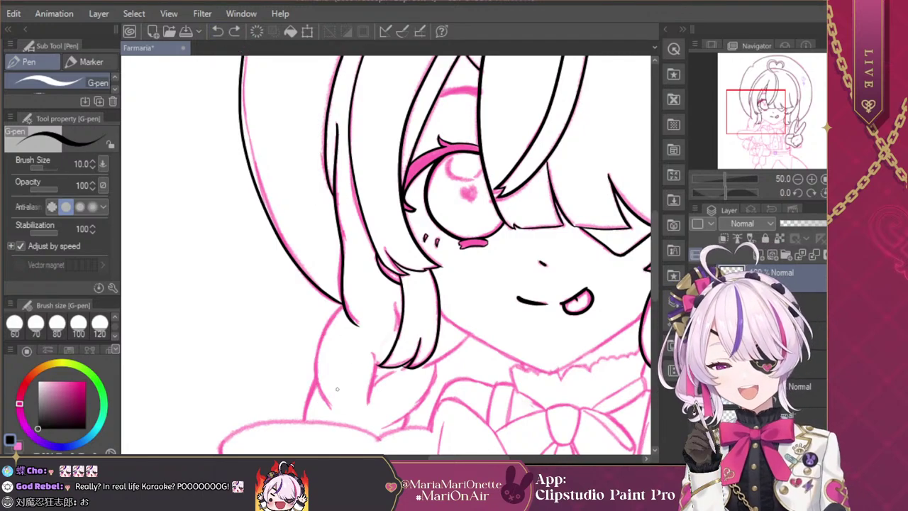
{"action": "mouse_move", "coordinate": [344, 300]}
{"action": "left_mouse_down"}
{"action": "mouse_move", "coordinate": [315, 378]}
{"action": "mouse_move", "coordinate": [329, 412]}
{"action": "left_mouse_up"}
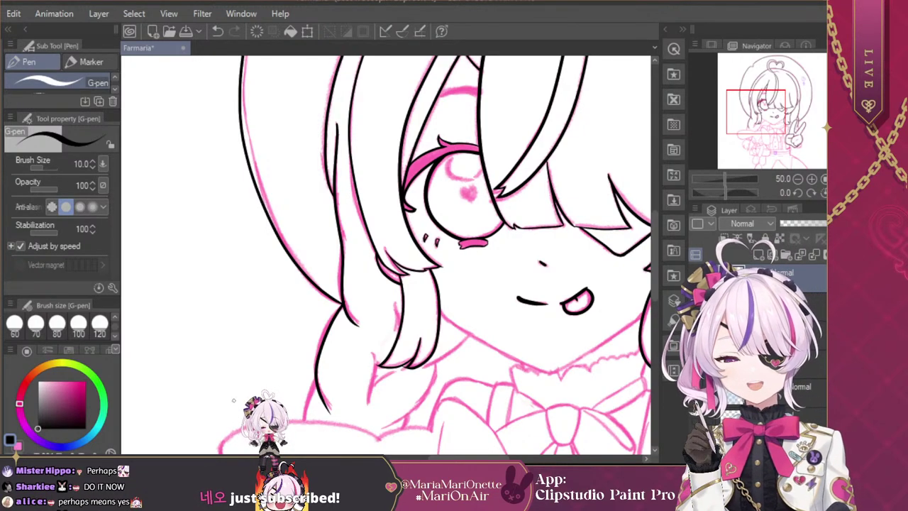
Step: Ink both sides of the jawline from the side locks down to the point of the chin
{"action": "left_click_drag", "start_coordinate": [762, 116], "coordinate": [759, 134]}
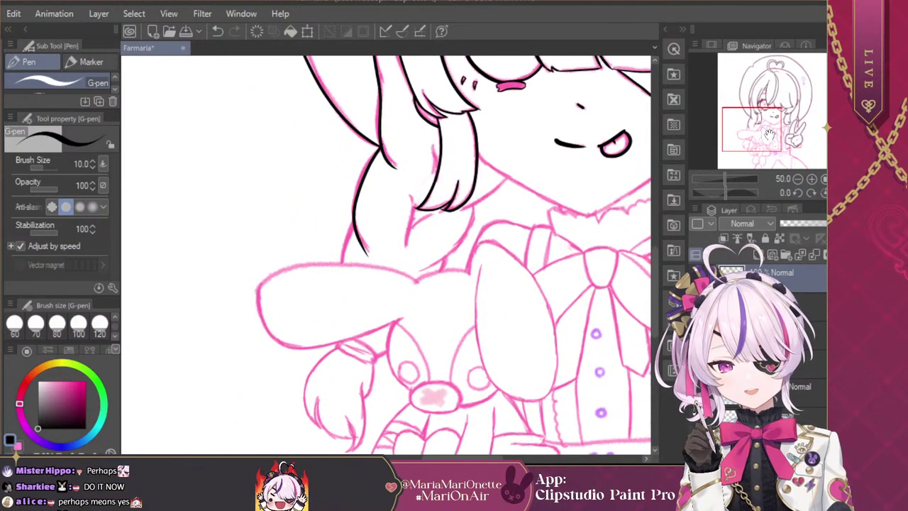
{"action": "left_click_drag", "start_coordinate": [764, 130], "coordinate": [769, 119]}
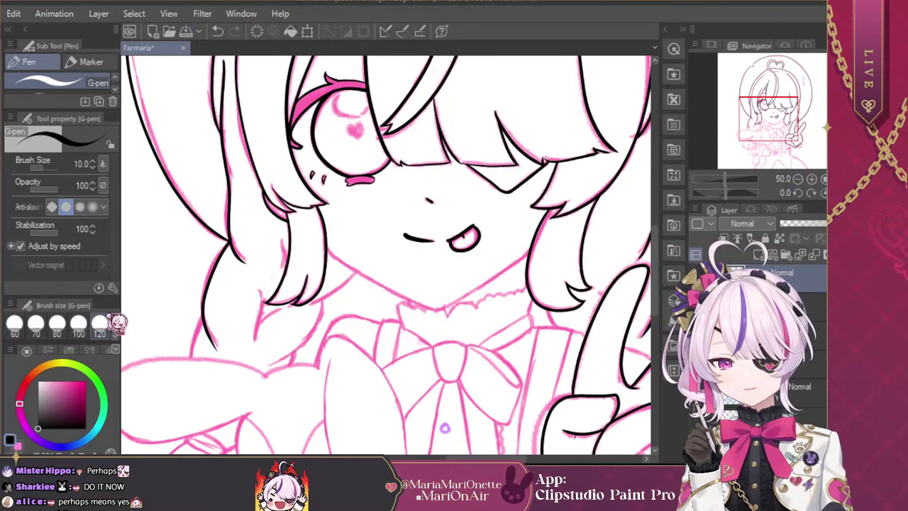
{"action": "scroll", "coordinate": [120, 317], "scroll_direction": "up", "scroll_amount": 3}
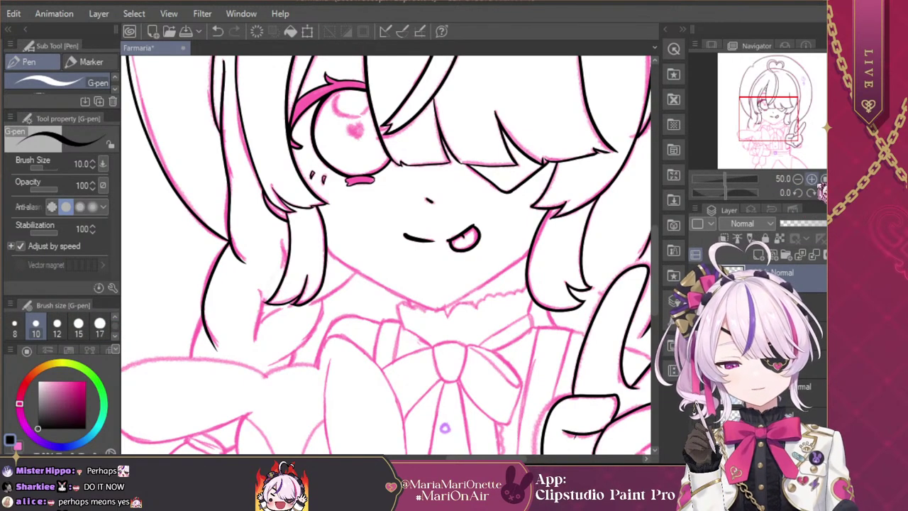
{"action": "key", "text": "ctrl+plus"}
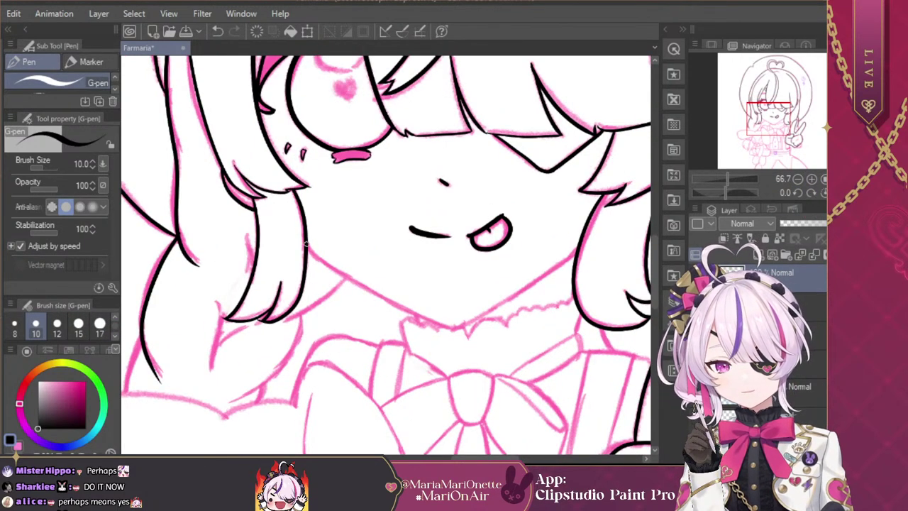
{"action": "mouse_move", "coordinate": [306, 243]}
{"action": "left_mouse_down"}
{"action": "mouse_move", "coordinate": [340, 276]}
{"action": "mouse_move", "coordinate": [458, 332]}
{"action": "left_mouse_up"}
{"action": "left_click", "coordinate": [822, 192]}
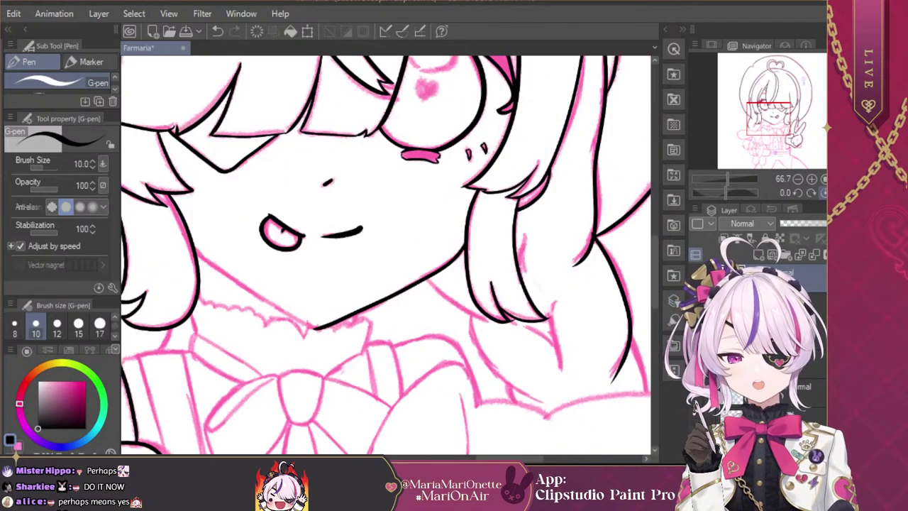
{"action": "mouse_move", "coordinate": [188, 240]}
{"action": "left_mouse_down"}
{"action": "mouse_move", "coordinate": [217, 270]}
{"action": "mouse_move", "coordinate": [318, 328]}
{"action": "left_mouse_up"}
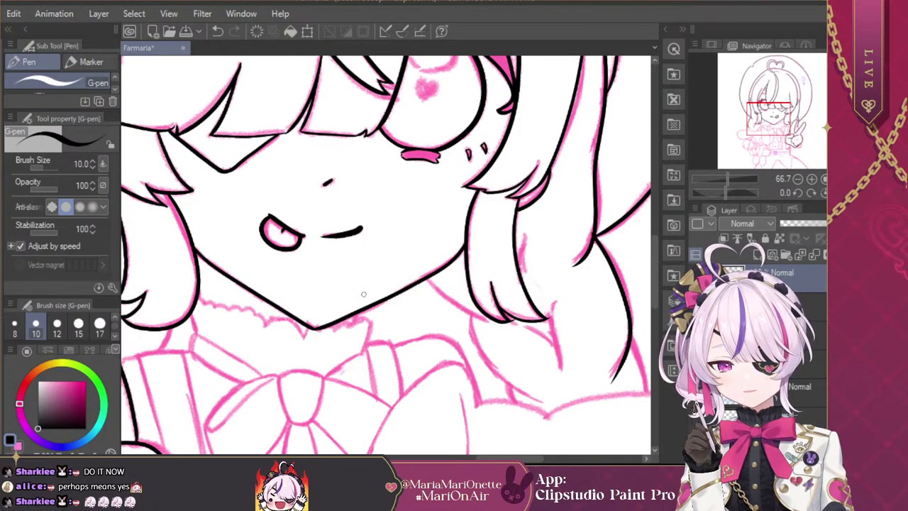
{"action": "left_click", "coordinate": [823, 192]}
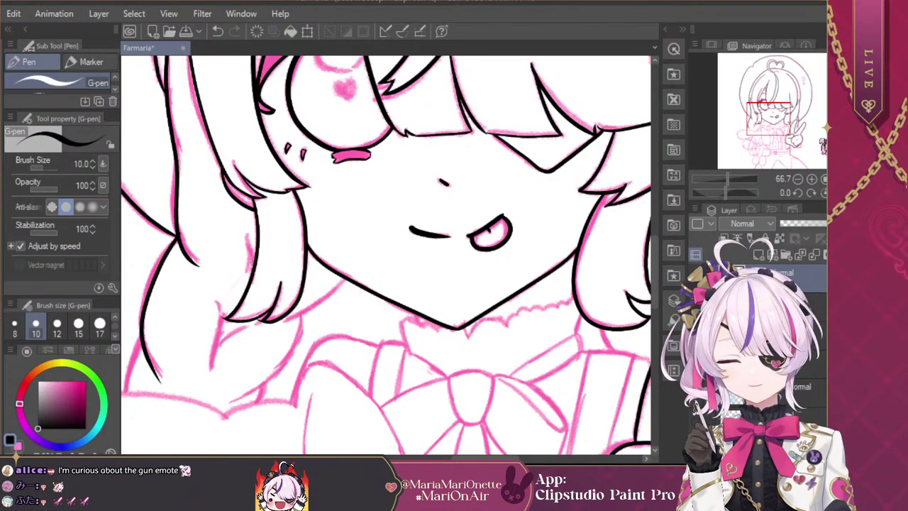
Step: Ink the curved outline of the eyebrow above the visible eye, between the bangs
{"action": "left_click", "coordinate": [797, 178]}
{"action": "left_click", "coordinate": [798, 179]}
{"action": "left_click", "coordinate": [797, 179]}
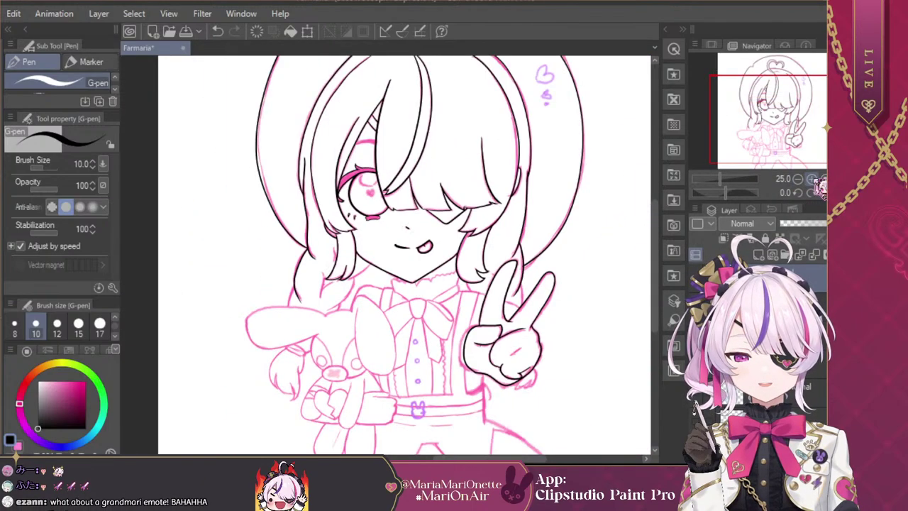
{"action": "left_click", "coordinate": [811, 178]}
{"action": "left_click", "coordinate": [812, 179]}
{"action": "left_click", "coordinate": [813, 179]}
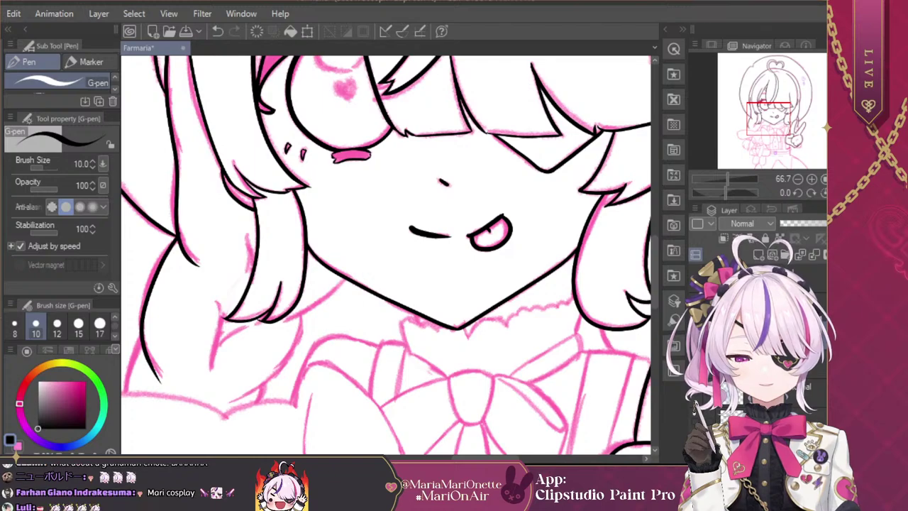
{"action": "left_click_drag", "start_coordinate": [771, 128], "coordinate": [759, 114]}
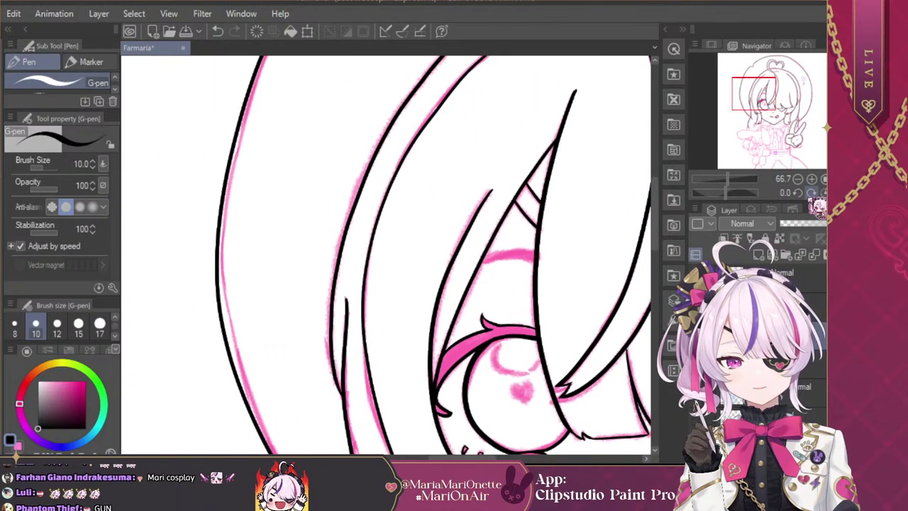
{"action": "left_click", "coordinate": [813, 192]}
{"action": "left_click", "coordinate": [812, 193]}
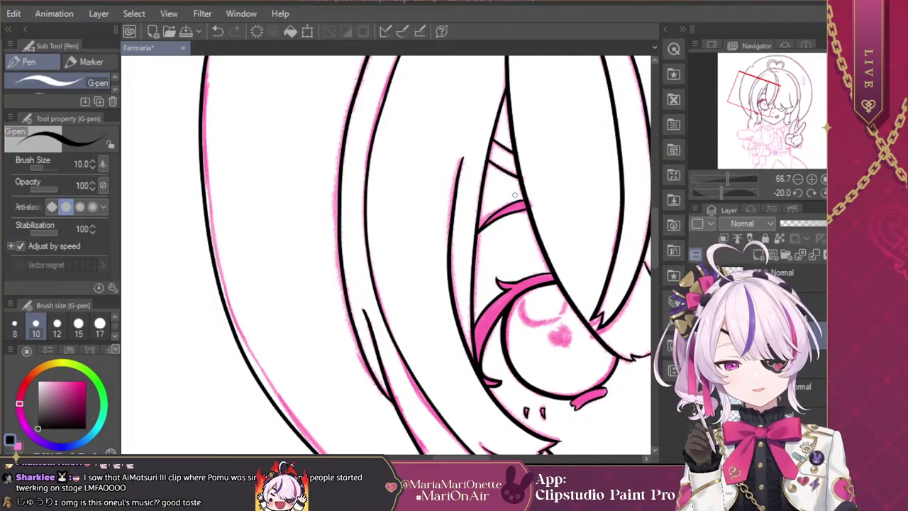
{"action": "left_click", "coordinate": [823, 192]}
Step: Ink the short side edge of the collar below the chin on the visible-eye side
{"action": "left_click", "coordinate": [798, 179]}
{"action": "left_click", "coordinate": [798, 179]}
{"action": "left_click", "coordinate": [798, 179]}
{"action": "mouse_move", "coordinate": [784, 126]}
{"action": "left_mouse_down"}
{"action": "mouse_move", "coordinate": [789, 141]}
{"action": "mouse_move", "coordinate": [801, 131]}
{"action": "left_mouse_up"}
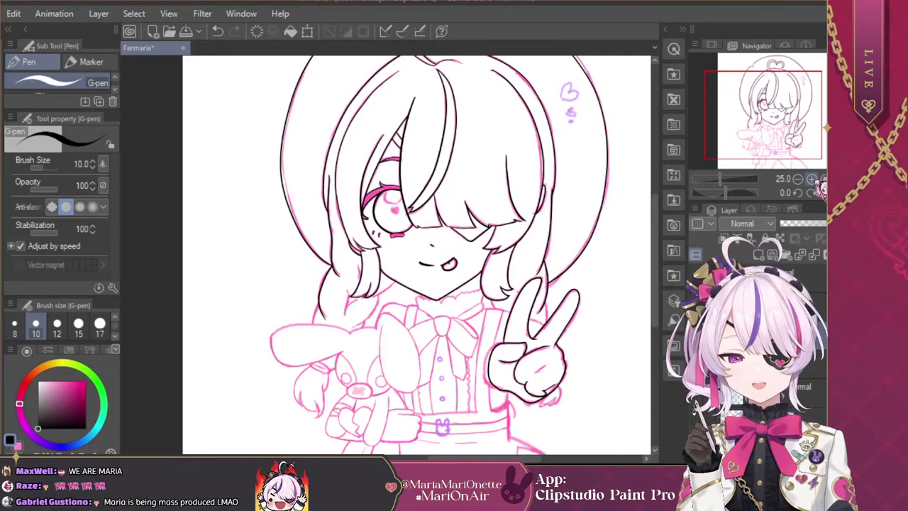
{"action": "left_click", "coordinate": [812, 178]}
{"action": "left_click", "coordinate": [811, 179]}
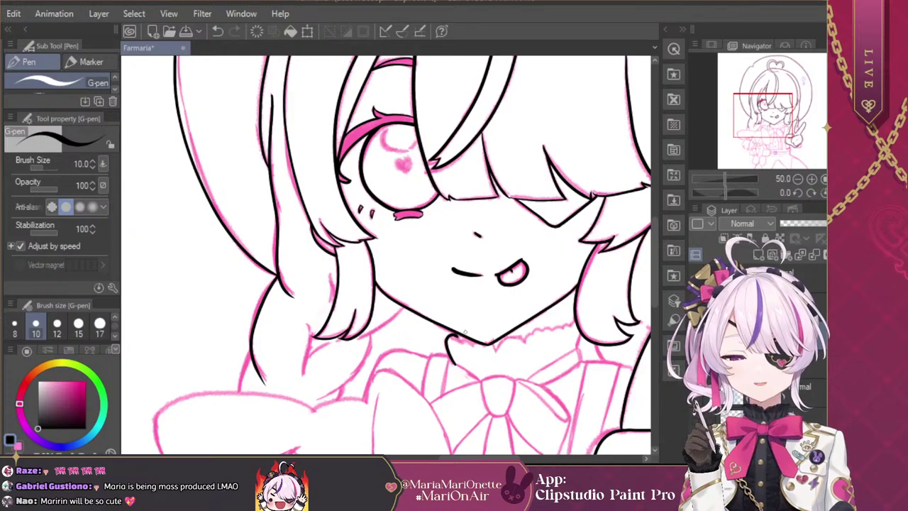
Step: Ink the collar's scalloped ruffle edge under the chin and its side edge beneath the covered-eye side lock
{"action": "left_click", "coordinate": [811, 179]}
{"action": "left_click", "coordinate": [811, 179]}
{"action": "left_click_drag", "start_coordinate": [763, 115], "coordinate": [775, 126]}
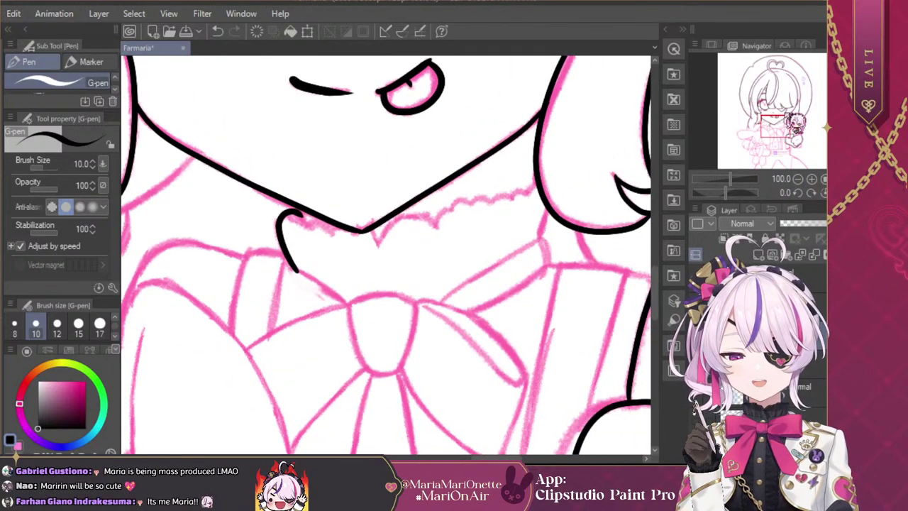
{"action": "mouse_move", "coordinate": [297, 216]}
{"action": "left_mouse_down"}
{"action": "mouse_move", "coordinate": [343, 222]}
{"action": "mouse_move", "coordinate": [332, 231]}
{"action": "mouse_move", "coordinate": [361, 236]}
{"action": "mouse_move", "coordinate": [352, 231]}
{"action": "mouse_move", "coordinate": [364, 225]}
{"action": "mouse_move", "coordinate": [379, 245]}
{"action": "mouse_move", "coordinate": [397, 215]}
{"action": "mouse_move", "coordinate": [436, 225]}
{"action": "left_mouse_up"}
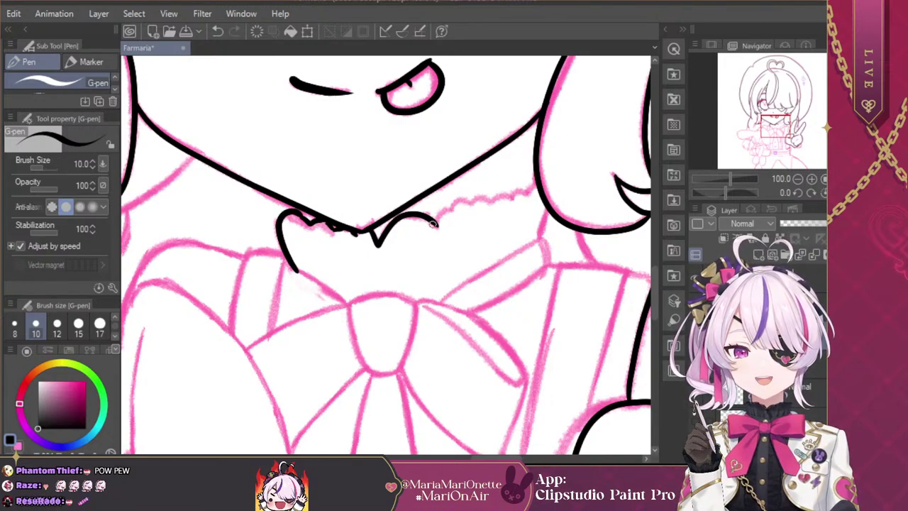
{"action": "mouse_move", "coordinate": [434, 224]}
{"action": "left_mouse_down"}
{"action": "mouse_move", "coordinate": [484, 193]}
{"action": "mouse_move", "coordinate": [493, 204]}
{"action": "mouse_move", "coordinate": [504, 191]}
{"action": "mouse_move", "coordinate": [518, 197]}
{"action": "mouse_move", "coordinate": [540, 180]}
{"action": "mouse_move", "coordinate": [543, 228]}
{"action": "left_mouse_up"}
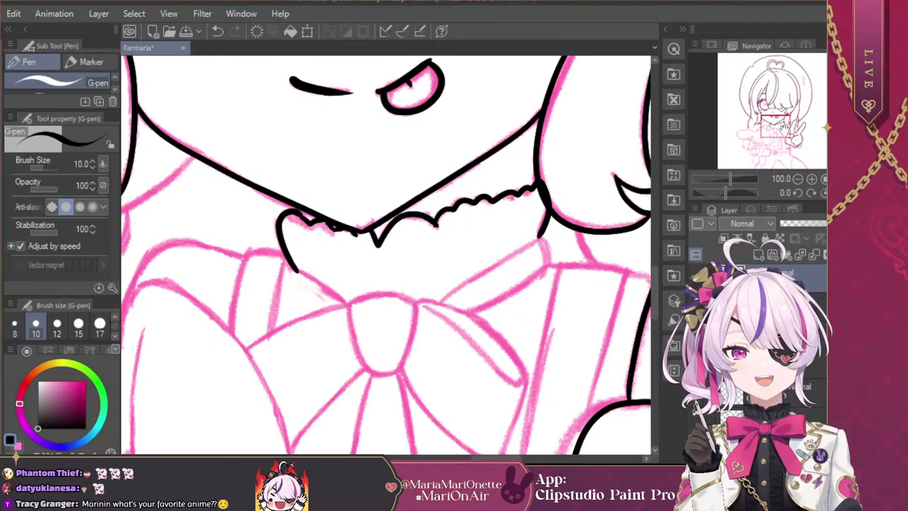
{"action": "key", "text": "e"}
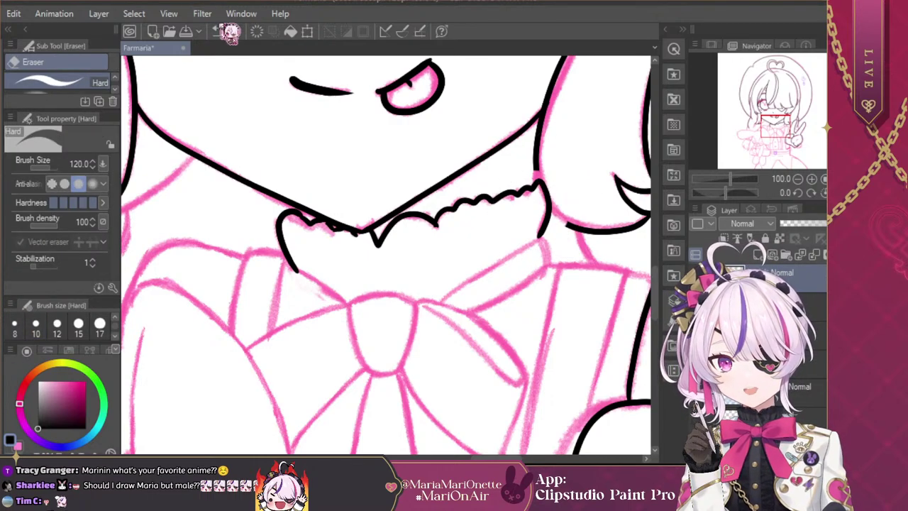
{"action": "key", "text": "p"}
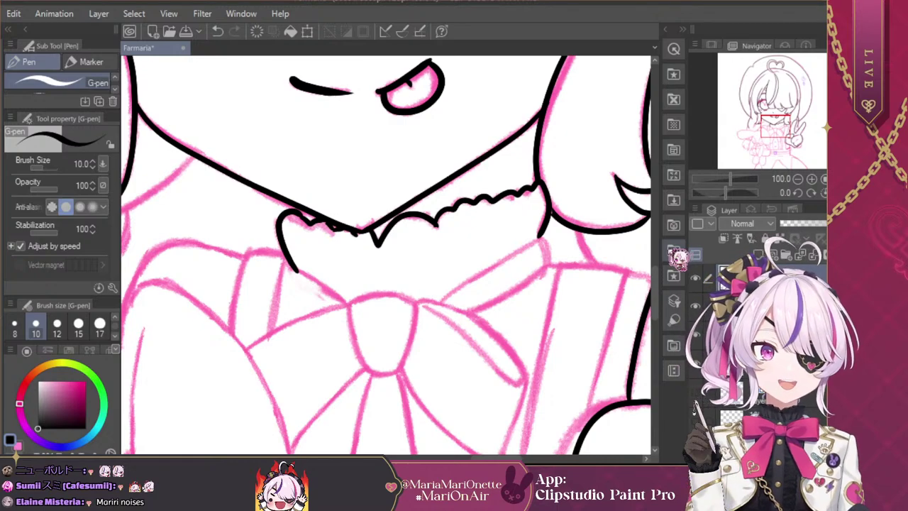
Step: Ink the bow's rounded center knot and the outline of its loop nearest the peace-sign hand
{"action": "mouse_move", "coordinate": [369, 376]}
{"action": "left_mouse_down"}
{"action": "mouse_move", "coordinate": [348, 312]}
{"action": "mouse_move", "coordinate": [370, 291]}
{"action": "mouse_move", "coordinate": [412, 294]}
{"action": "mouse_move", "coordinate": [420, 307]}
{"action": "mouse_move", "coordinate": [405, 358]}
{"action": "mouse_move", "coordinate": [387, 378]}
{"action": "mouse_move", "coordinate": [368, 373]}
{"action": "left_mouse_up"}
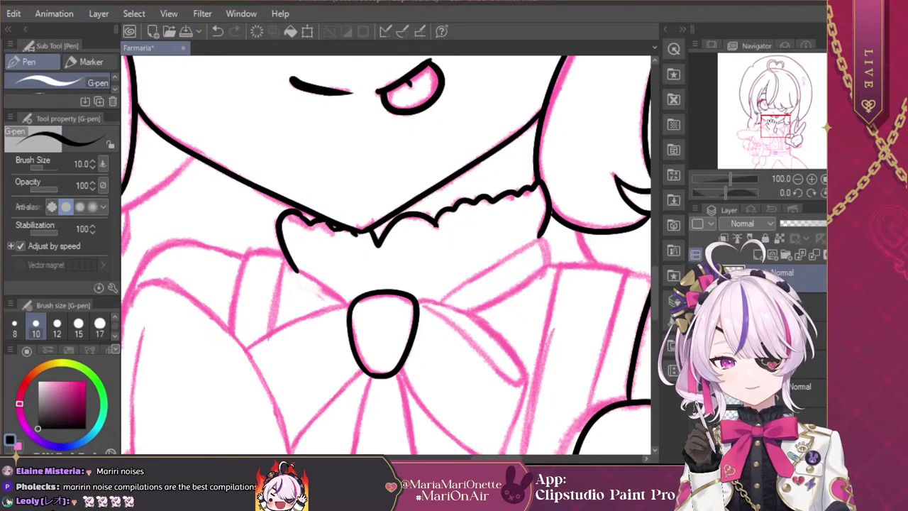
{"action": "left_click_drag", "start_coordinate": [771, 124], "coordinate": [778, 132]}
{"action": "mouse_move", "coordinate": [260, 233]}
{"action": "left_mouse_down"}
{"action": "mouse_move", "coordinate": [306, 293]}
{"action": "mouse_move", "coordinate": [363, 320]}
{"action": "left_mouse_up"}
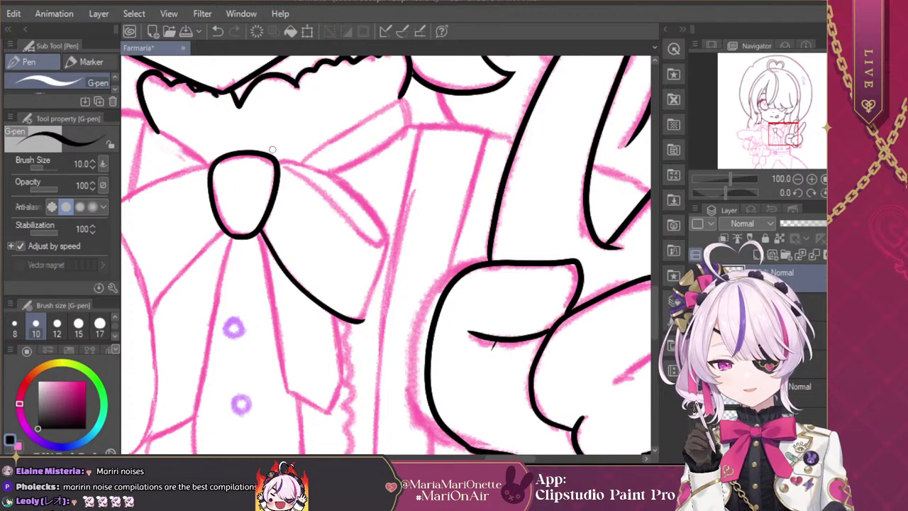
{"action": "mouse_move", "coordinate": [280, 162]}
{"action": "left_mouse_down"}
{"action": "mouse_move", "coordinate": [339, 177]}
{"action": "mouse_move", "coordinate": [381, 224]}
{"action": "mouse_move", "coordinate": [388, 248]}
{"action": "mouse_move", "coordinate": [356, 320]}
{"action": "left_mouse_up"}
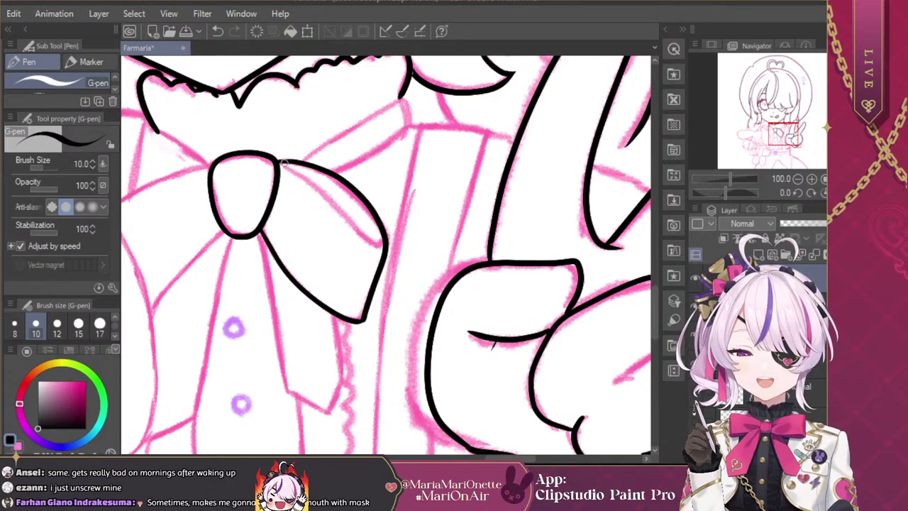
Step: Ink the inner fold line of the bow loop from the knot to the loop's outer corner, redrawing it until clean
{"action": "mouse_move", "coordinate": [281, 164]}
{"action": "left_mouse_down"}
{"action": "mouse_move", "coordinate": [364, 241]}
{"action": "mouse_move", "coordinate": [383, 240]}
{"action": "left_mouse_up"}
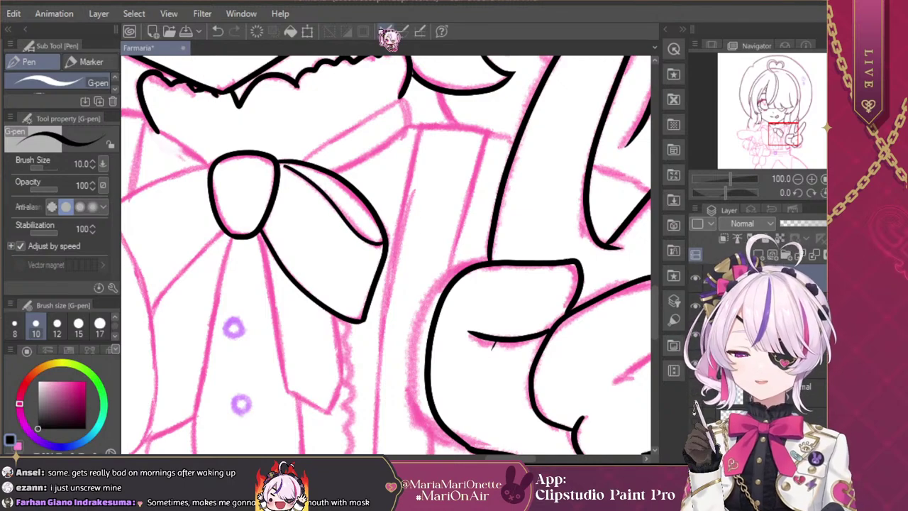
{"action": "key", "text": "ctrl+z"}
{"action": "left_click_drag", "start_coordinate": [281, 165], "coordinate": [365, 242]}
{"action": "key", "text": "ctrl+z"}
{"action": "mouse_move", "coordinate": [282, 165]}
{"action": "left_mouse_down"}
{"action": "mouse_move", "coordinate": [366, 243]}
{"action": "mouse_move", "coordinate": [385, 247]}
{"action": "mouse_move", "coordinate": [372, 238]}
{"action": "left_mouse_up"}
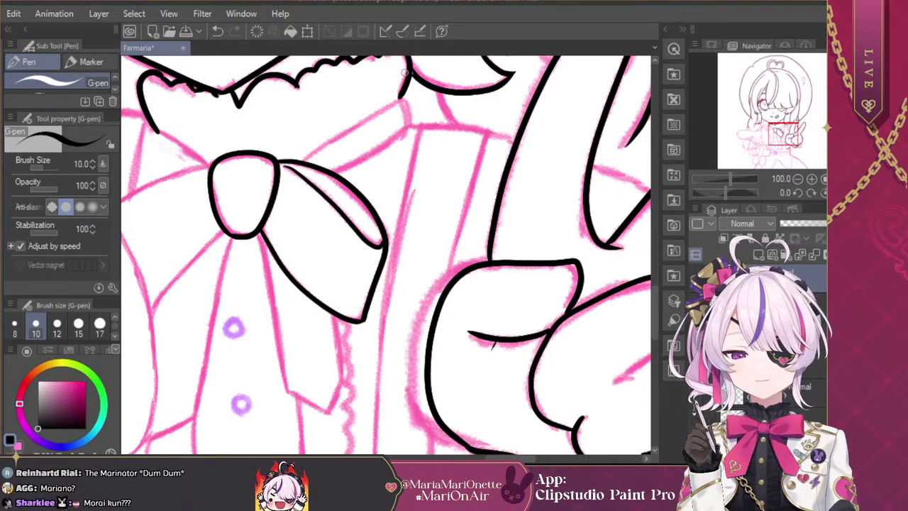
Step: Ink the ribbon band running from the bow knot up to the collar's side edge, closing its rounded end
{"action": "left_click_drag", "start_coordinate": [401, 100], "coordinate": [342, 147]}
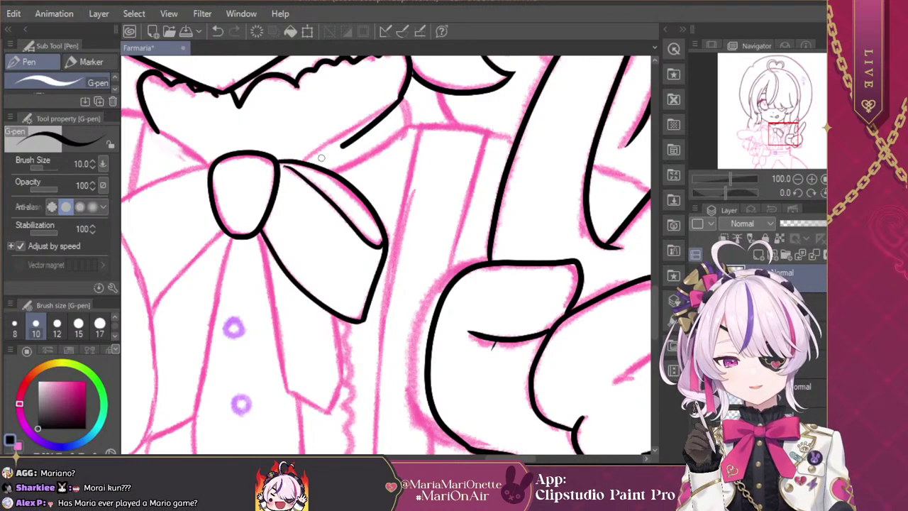
{"action": "key", "text": "ctrl+z"}
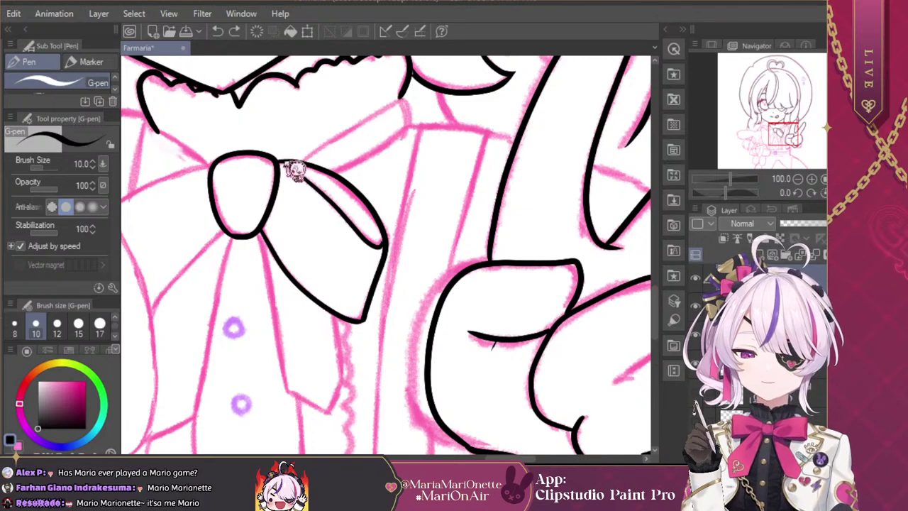
{"action": "left_click_drag", "start_coordinate": [280, 161], "coordinate": [397, 111]}
{"action": "key", "text": "ctrl+z"}
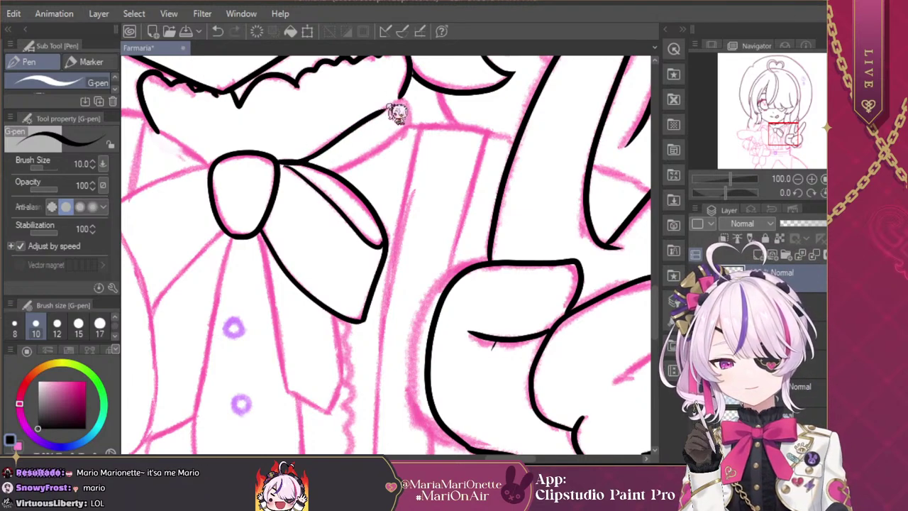
{"action": "key", "text": "ctrl+z"}
{"action": "mouse_move", "coordinate": [282, 162]}
{"action": "left_mouse_down"}
{"action": "mouse_move", "coordinate": [403, 97]}
{"action": "mouse_move", "coordinate": [411, 129]}
{"action": "mouse_move", "coordinate": [334, 175]}
{"action": "left_mouse_up"}
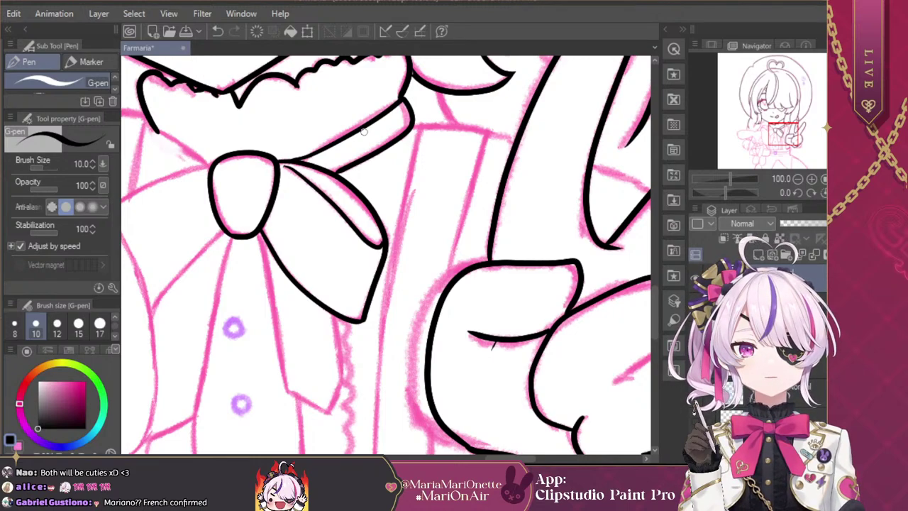
Step: Ink the two long side edges of the bow's hanging ribbon tail below the knot, redrawing the outer edge until clean
{"action": "left_click", "coordinate": [811, 179]}
{"action": "mouse_move", "coordinate": [789, 139]}
{"action": "left_mouse_down"}
{"action": "mouse_move", "coordinate": [764, 126]}
{"action": "mouse_move", "coordinate": [776, 135]}
{"action": "left_mouse_up"}
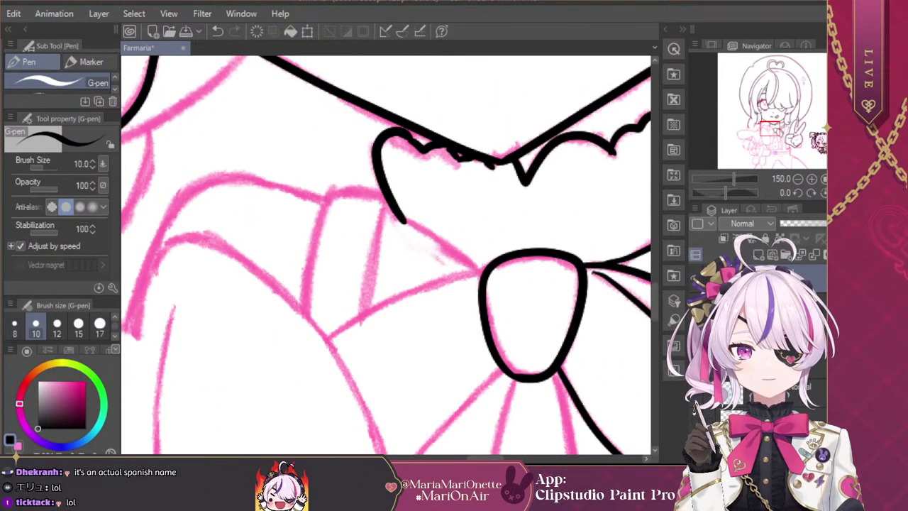
{"action": "left_click_drag", "start_coordinate": [776, 132], "coordinate": [774, 135]}
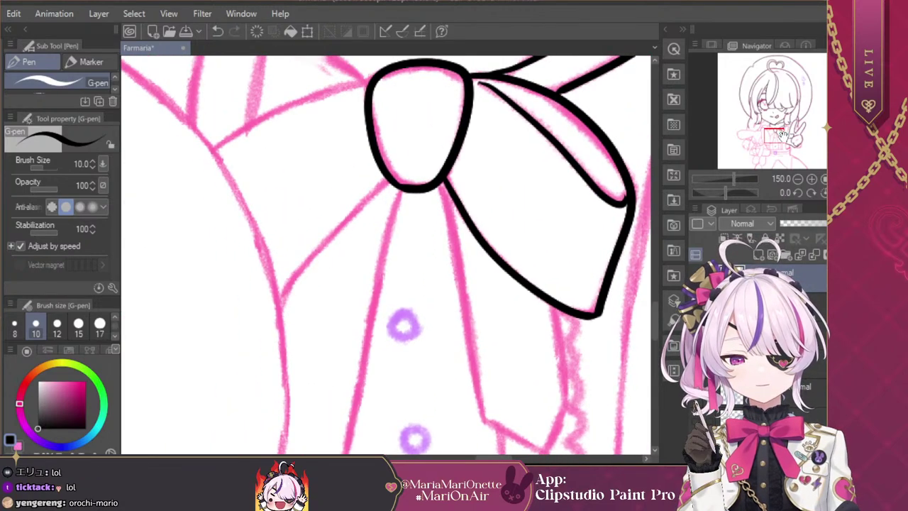
{"action": "left_click", "coordinate": [797, 179]}
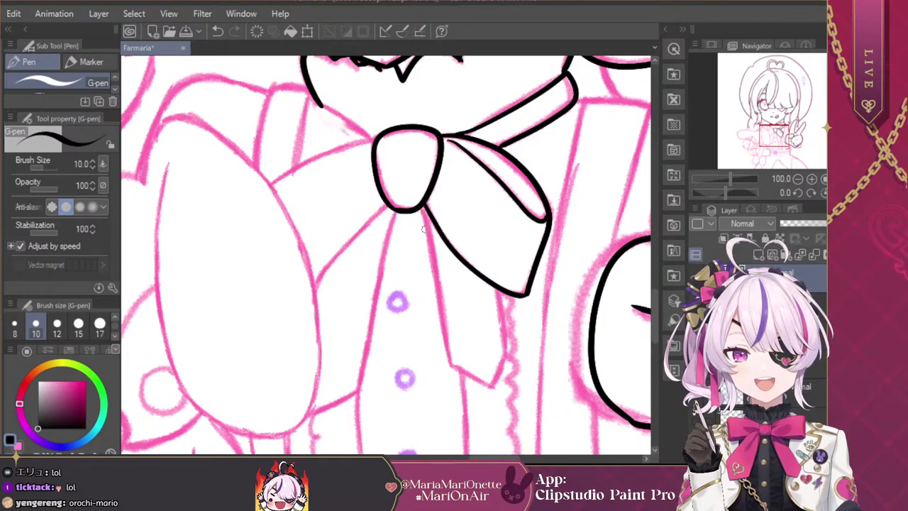
{"action": "left_click_drag", "start_coordinate": [422, 207], "coordinate": [451, 364]}
{"action": "left_click_drag", "start_coordinate": [497, 291], "coordinate": [507, 356]}
{"action": "key", "text": "ctrl+z"}
{"action": "mouse_move", "coordinate": [500, 289]}
{"action": "left_mouse_down"}
{"action": "mouse_move", "coordinate": [507, 351]}
{"action": "mouse_move", "coordinate": [487, 391]}
{"action": "mouse_move", "coordinate": [506, 355]}
{"action": "left_mouse_up"}
{"action": "key", "text": "ctrl+z"}
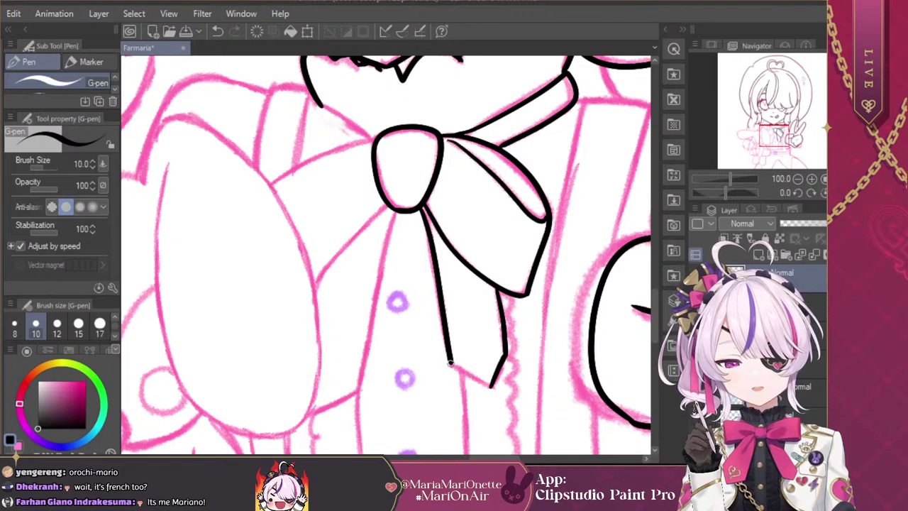
Step: Ink the slanted end of the hanging ribbon tail, closing it into a point between its two side edges
{"action": "left_click_drag", "start_coordinate": [450, 363], "coordinate": [489, 388]}
{"action": "key", "text": "ctrl+z"}
{"action": "mouse_move", "coordinate": [449, 362]}
{"action": "left_mouse_down"}
{"action": "mouse_move", "coordinate": [497, 390]}
{"action": "mouse_move", "coordinate": [449, 364]}
{"action": "left_mouse_up"}
{"action": "key", "text": "ctrl+z"}
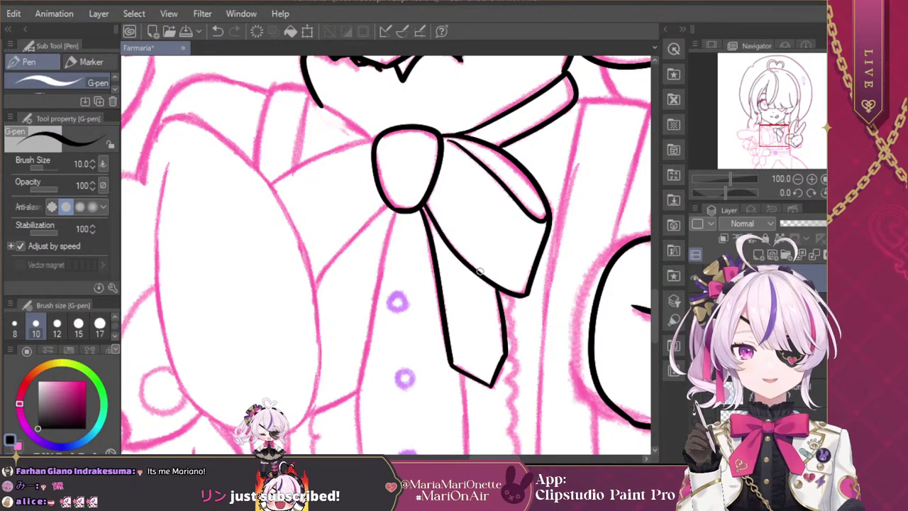
Step: Ink the face-side edge of the plush animal's ear beside the bow down to its rounded tip, redrawing until smooth
{"action": "left_click_drag", "start_coordinate": [778, 133], "coordinate": [770, 135]}
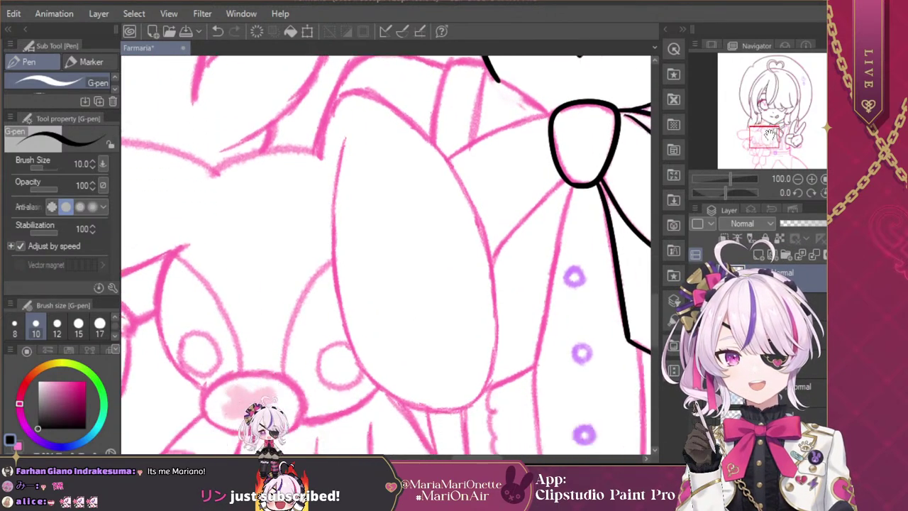
{"action": "left_click_drag", "start_coordinate": [346, 139], "coordinate": [338, 257]}
{"action": "key", "text": "ctrl+z"}
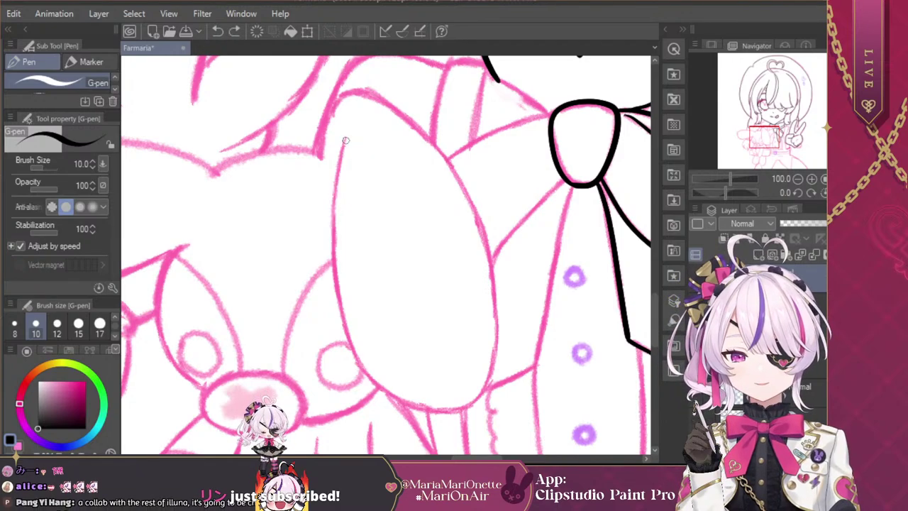
{"action": "mouse_move", "coordinate": [345, 140]}
{"action": "left_mouse_down"}
{"action": "mouse_move", "coordinate": [330, 249]}
{"action": "mouse_move", "coordinate": [356, 351]}
{"action": "left_mouse_up"}
{"action": "key", "text": "ctrl+z"}
{"action": "mouse_move", "coordinate": [346, 137]}
{"action": "left_mouse_down"}
{"action": "mouse_move", "coordinate": [332, 213]}
{"action": "mouse_move", "coordinate": [340, 327]}
{"action": "mouse_move", "coordinate": [342, 146]}
{"action": "mouse_move", "coordinate": [336, 289]}
{"action": "mouse_move", "coordinate": [350, 344]}
{"action": "mouse_move", "coordinate": [370, 382]}
{"action": "mouse_move", "coordinate": [414, 403]}
{"action": "mouse_move", "coordinate": [454, 407]}
{"action": "mouse_move", "coordinate": [477, 398]}
{"action": "mouse_move", "coordinate": [490, 352]}
{"action": "mouse_move", "coordinate": [492, 309]}
{"action": "mouse_move", "coordinate": [469, 213]}
{"action": "left_mouse_up"}
{"action": "key", "text": "ctrl+z"}
{"action": "key", "text": "ctrl+z"}
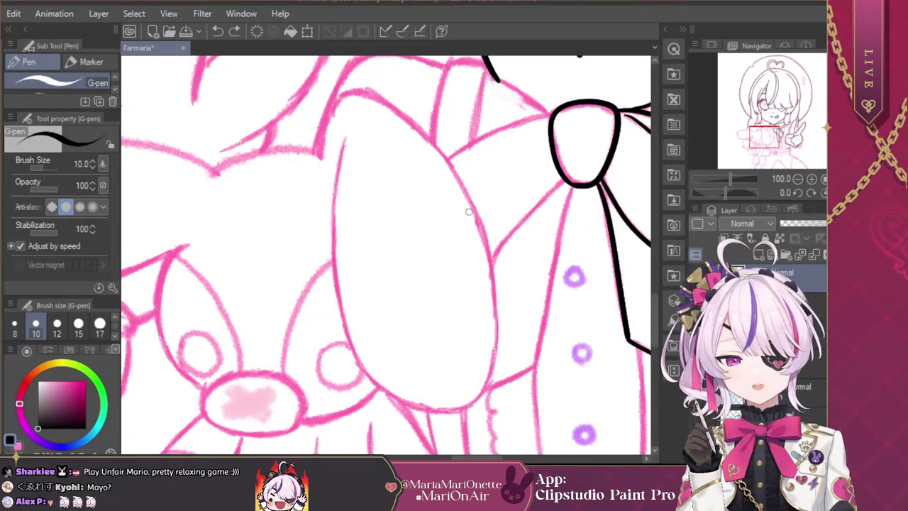
{"action": "mouse_move", "coordinate": [346, 139]}
{"action": "left_mouse_down"}
{"action": "mouse_move", "coordinate": [332, 232]}
{"action": "mouse_move", "coordinate": [351, 346]}
{"action": "mouse_move", "coordinate": [379, 389]}
{"action": "mouse_move", "coordinate": [463, 406]}
{"action": "left_mouse_up"}
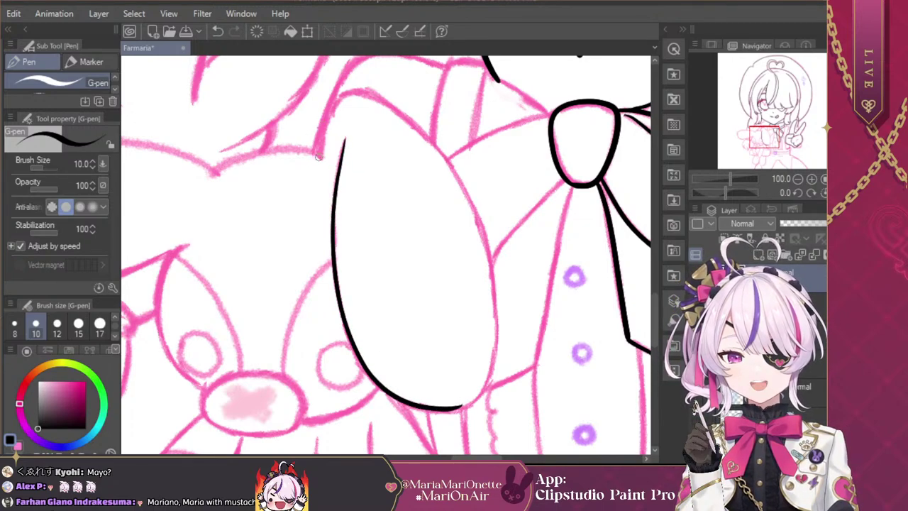
Step: Ink the short base line and the long outer edge of the plush's ear near the bow, closing its outline
{"action": "left_click_drag", "start_coordinate": [318, 157], "coordinate": [340, 99]}
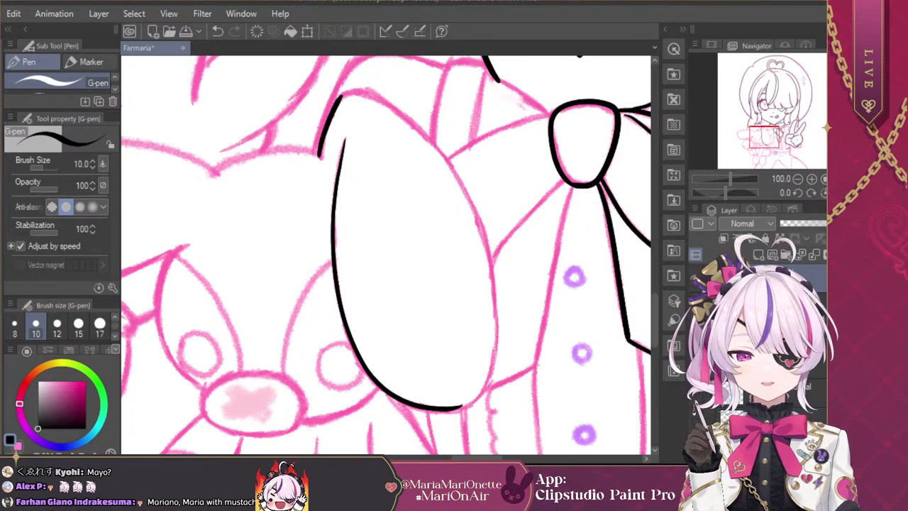
{"action": "key", "text": "h"}
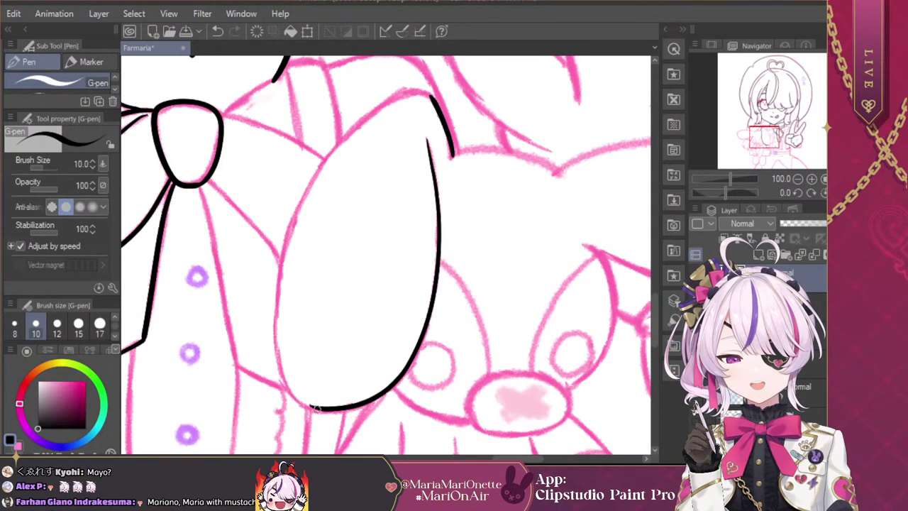
{"action": "left_click_drag", "start_coordinate": [312, 408], "coordinate": [295, 398]}
{"action": "key", "text": "ctrl+z"}
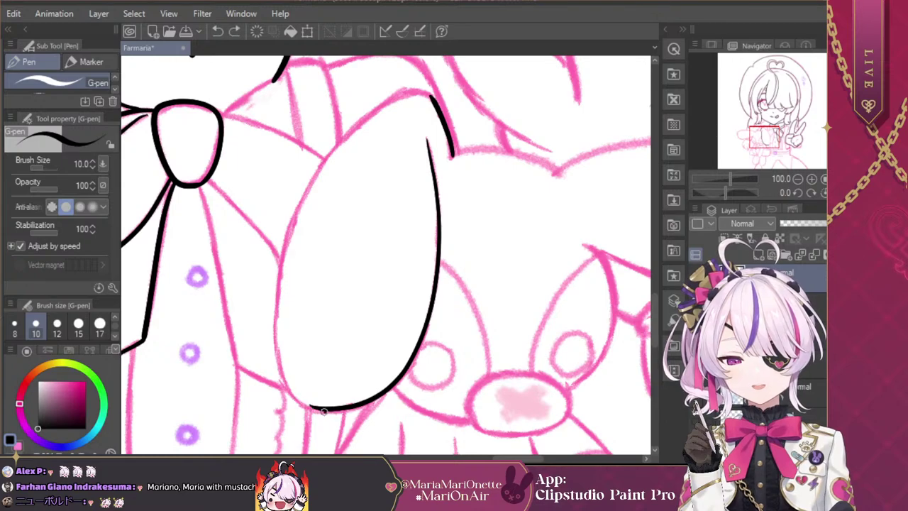
{"action": "mouse_move", "coordinate": [306, 404]}
{"action": "left_mouse_down"}
{"action": "mouse_move", "coordinate": [280, 362]}
{"action": "mouse_move", "coordinate": [279, 298]}
{"action": "mouse_move", "coordinate": [303, 209]}
{"action": "mouse_move", "coordinate": [339, 146]}
{"action": "mouse_move", "coordinate": [384, 106]}
{"action": "mouse_move", "coordinate": [417, 90]}
{"action": "mouse_move", "coordinate": [442, 104]}
{"action": "left_mouse_up"}
{"action": "key", "text": "ctrl+z"}
{"action": "key", "text": "ctrl+z"}
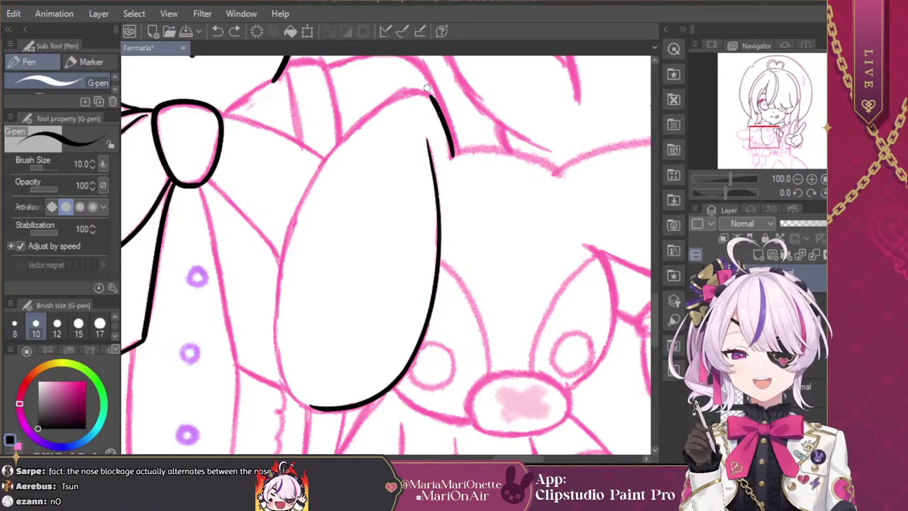
{"action": "mouse_move", "coordinate": [413, 91]}
{"action": "left_mouse_down"}
{"action": "mouse_move", "coordinate": [386, 101]}
{"action": "mouse_move", "coordinate": [337, 148]}
{"action": "mouse_move", "coordinate": [284, 261]}
{"action": "mouse_move", "coordinate": [280, 369]}
{"action": "mouse_move", "coordinate": [299, 401]}
{"action": "mouse_move", "coordinate": [336, 414]}
{"action": "left_mouse_up"}
{"action": "key", "text": "h"}
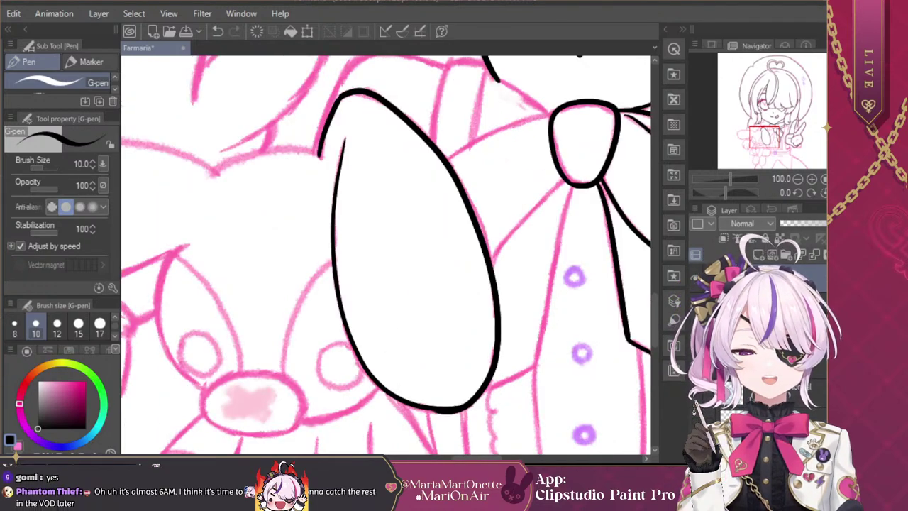
Step: Erase the uneven line at the tip of the plush's ear near the bow and redraw it as a smooth curve
{"action": "mouse_move", "coordinate": [769, 141]}
{"action": "left_mouse_down"}
{"action": "mouse_move", "coordinate": [780, 152]}
{"action": "mouse_move", "coordinate": [769, 141]}
{"action": "left_mouse_up"}
{"action": "left_click", "coordinate": [812, 179]}
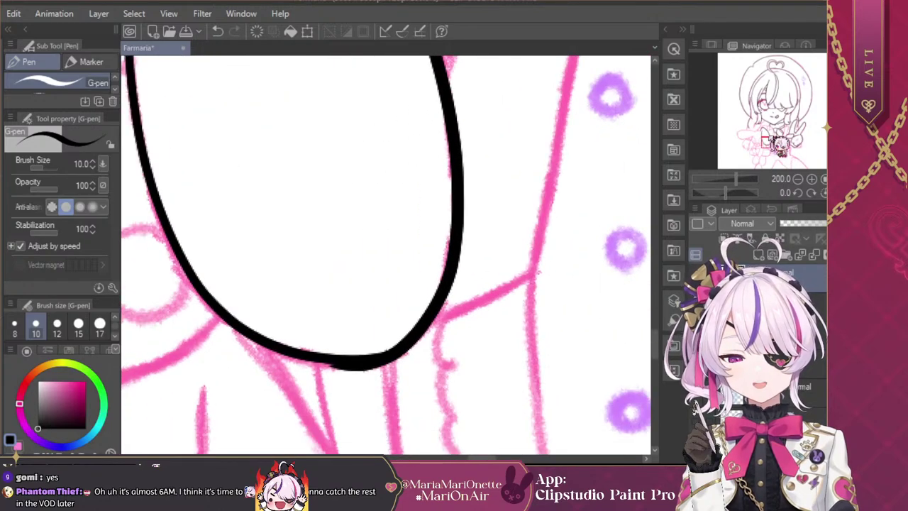
{"action": "key", "text": "e"}
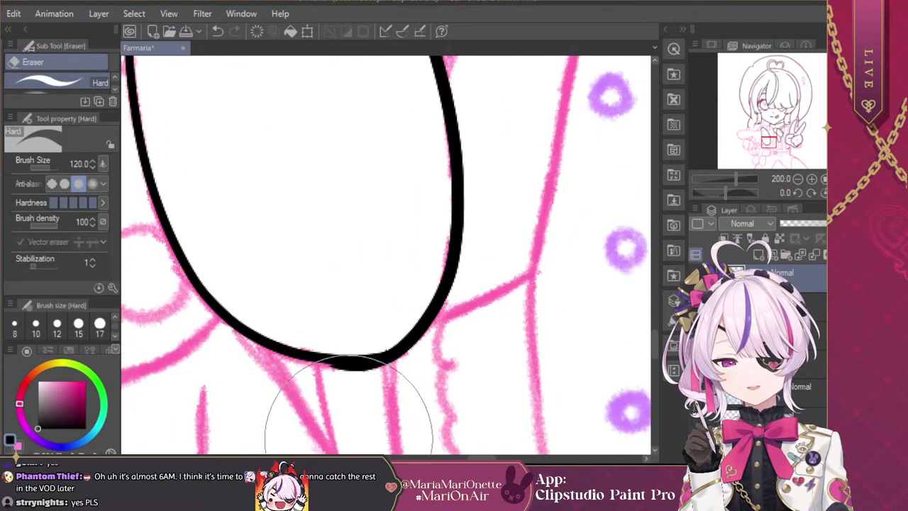
{"action": "left_click_drag", "start_coordinate": [324, 405], "coordinate": [353, 401]}
{"action": "key", "text": "p"}
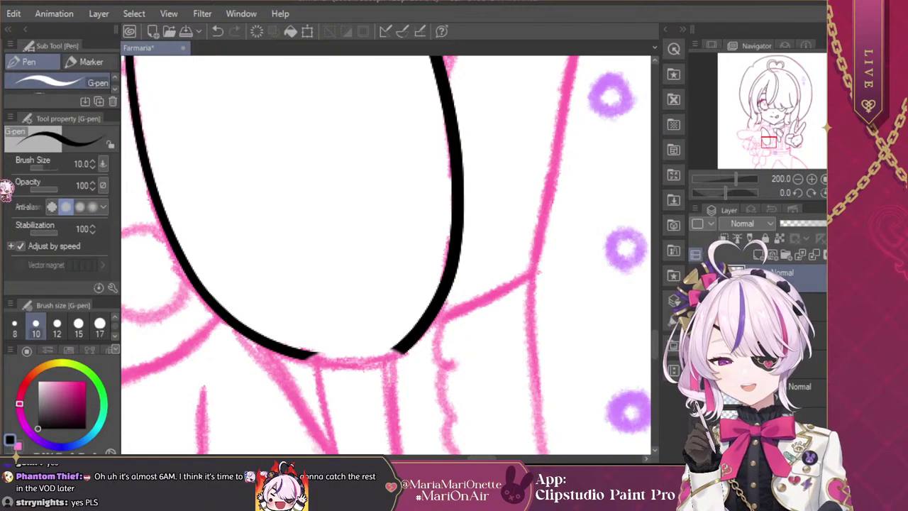
{"action": "left_click_drag", "start_coordinate": [726, 192], "coordinate": [742, 192]}
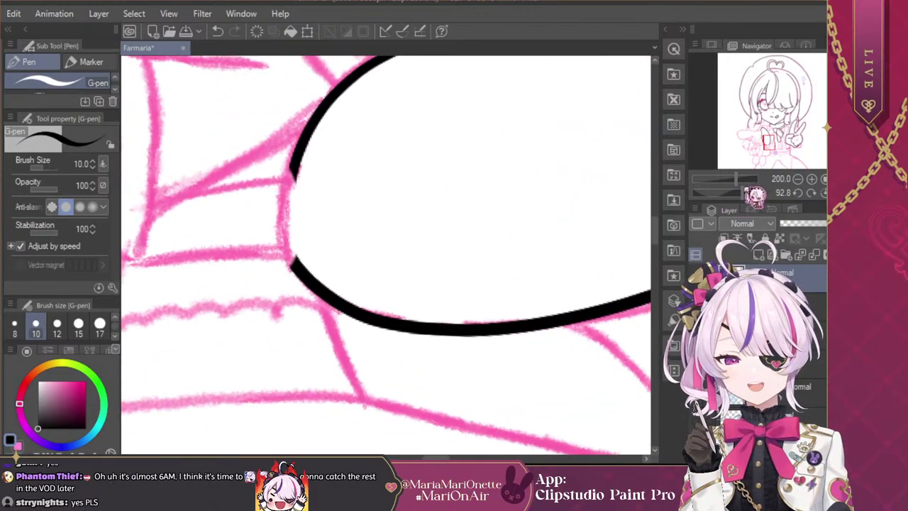
{"action": "mouse_move", "coordinate": [294, 174]}
{"action": "left_mouse_down"}
{"action": "mouse_move", "coordinate": [289, 259]}
{"action": "mouse_move", "coordinate": [313, 272]}
{"action": "left_mouse_up"}
{"action": "left_click", "coordinate": [822, 193]}
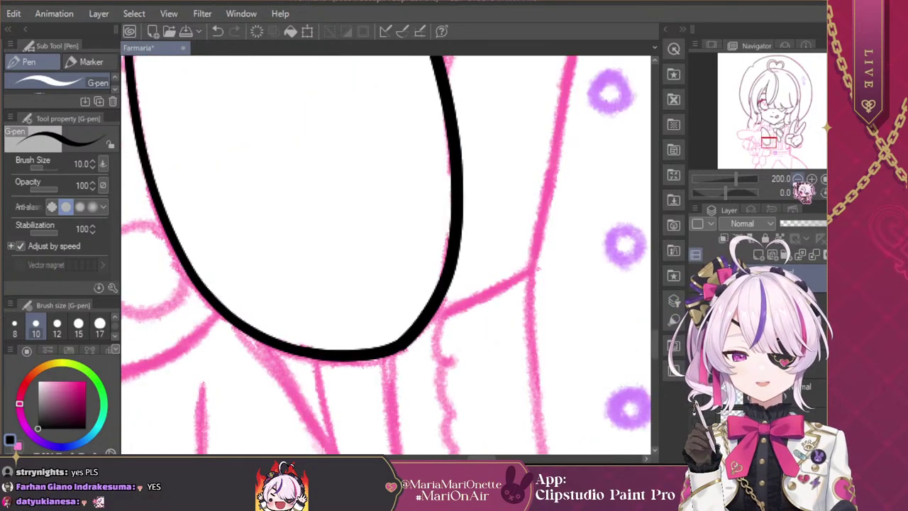
Step: Ink the full outline of the plush's other ear, the one stretching sideways away from the bow
{"action": "left_click", "coordinate": [798, 179]}
{"action": "left_click", "coordinate": [798, 178]}
{"action": "left_click", "coordinate": [798, 179]}
{"action": "left_click_drag", "start_coordinate": [769, 142], "coordinate": [752, 134]}
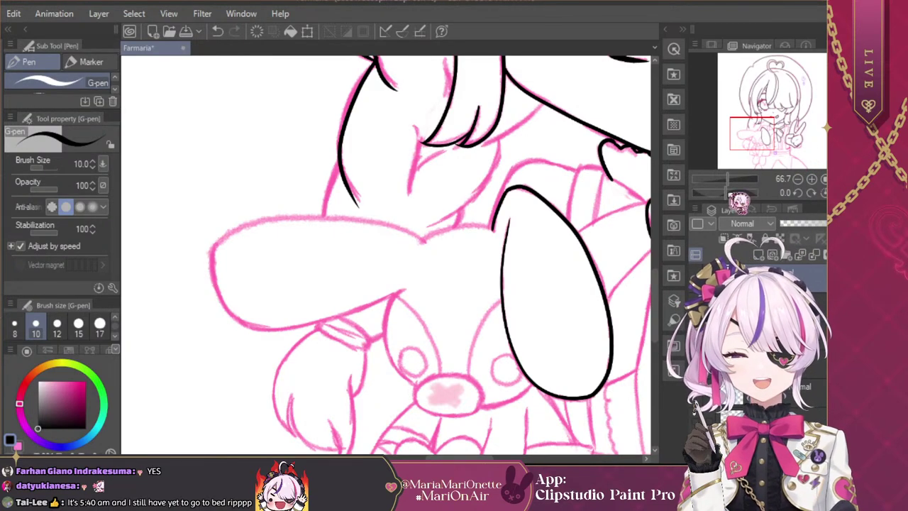
{"action": "left_click_drag", "start_coordinate": [735, 193], "coordinate": [715, 199]}
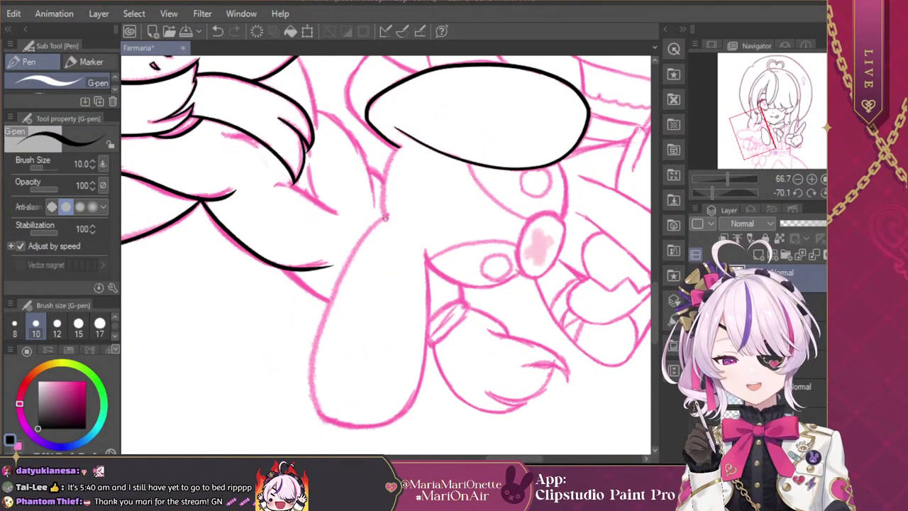
{"action": "mouse_move", "coordinate": [387, 214]}
{"action": "left_mouse_down"}
{"action": "mouse_move", "coordinate": [347, 262]}
{"action": "mouse_move", "coordinate": [315, 352]}
{"action": "mouse_move", "coordinate": [312, 399]}
{"action": "mouse_move", "coordinate": [337, 427]}
{"action": "mouse_move", "coordinate": [392, 422]}
{"action": "mouse_move", "coordinate": [419, 394]}
{"action": "mouse_move", "coordinate": [430, 337]}
{"action": "mouse_move", "coordinate": [424, 245]}
{"action": "left_mouse_up"}
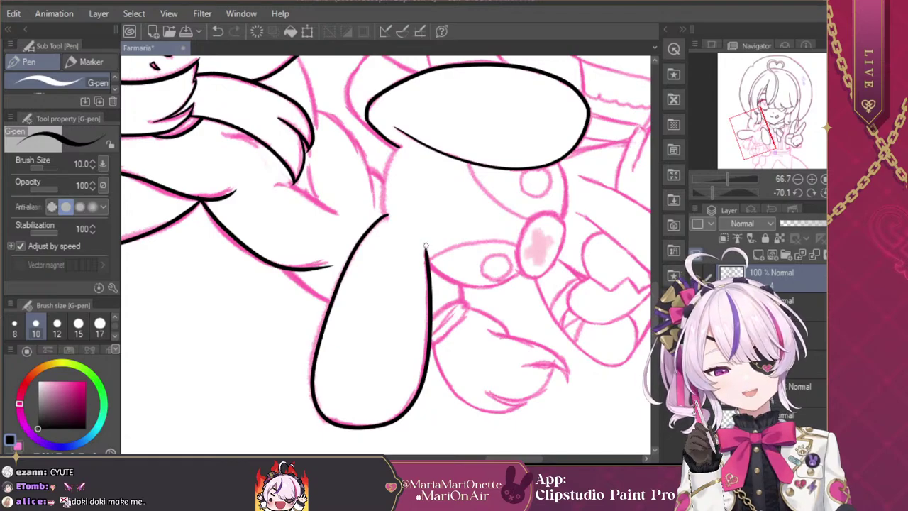
{"action": "left_click", "coordinate": [822, 192]}
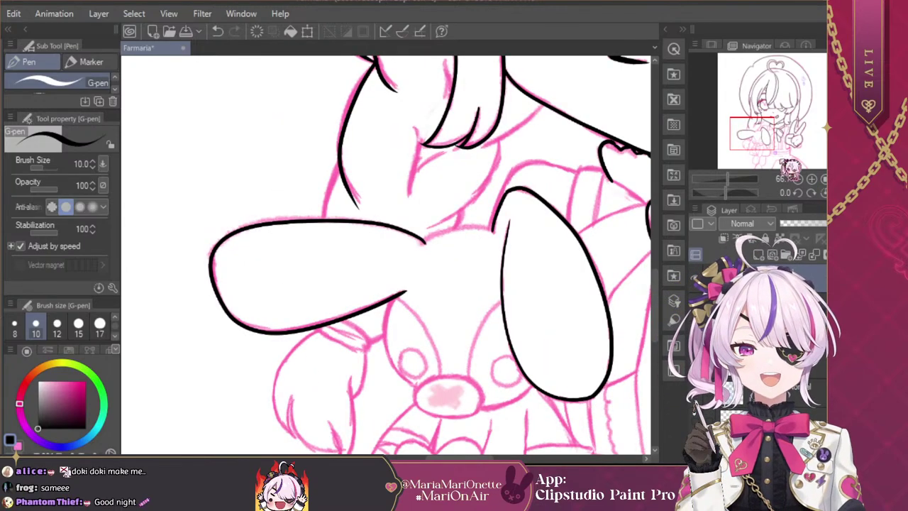
Step: Ink the curved top of the plush's head, joining the bases of its two ears
{"action": "mouse_move", "coordinate": [727, 192]}
{"action": "left_mouse_down"}
{"action": "mouse_move", "coordinate": [714, 197]}
{"action": "mouse_move", "coordinate": [748, 170]}
{"action": "left_mouse_up"}
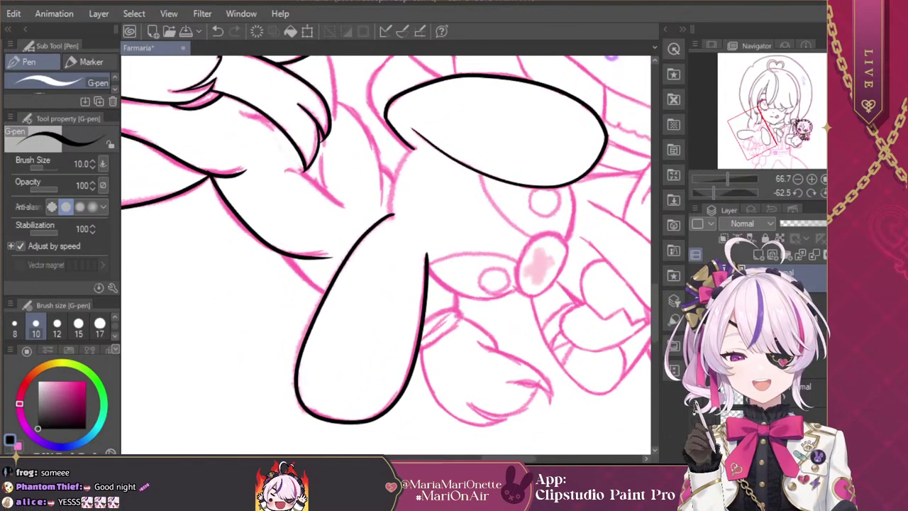
{"action": "left_click", "coordinate": [812, 178]}
{"action": "left_click", "coordinate": [811, 179]}
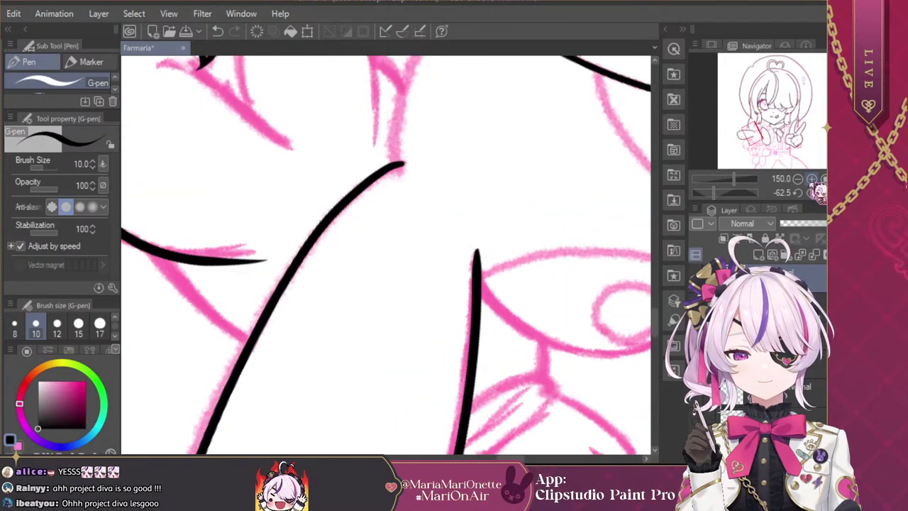
{"action": "left_click", "coordinate": [811, 179]}
{"action": "mouse_move", "coordinate": [750, 136]}
{"action": "left_mouse_down"}
{"action": "mouse_move", "coordinate": [758, 128]}
{"action": "mouse_move", "coordinate": [749, 124]}
{"action": "mouse_move", "coordinate": [763, 134]}
{"action": "left_mouse_up"}
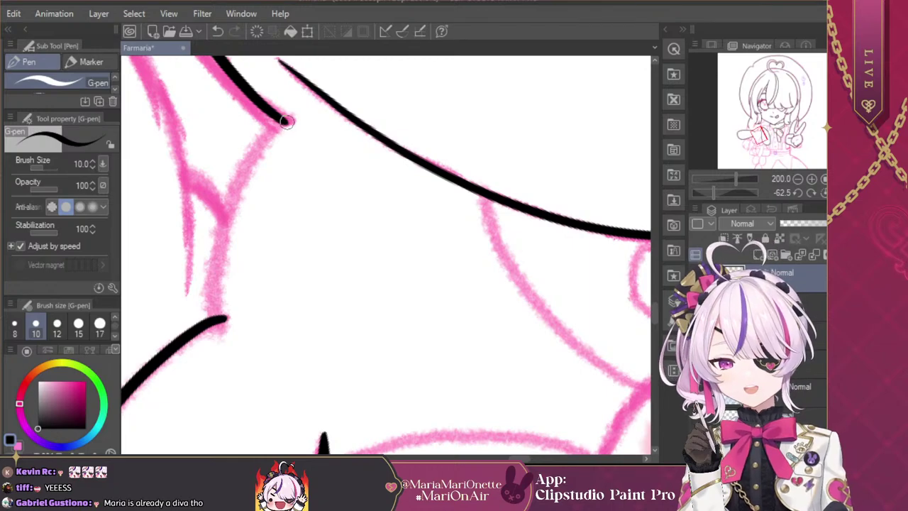
{"action": "left_click_drag", "start_coordinate": [286, 122], "coordinate": [241, 172]}
{"action": "mouse_move", "coordinate": [228, 204]}
{"action": "left_mouse_down"}
{"action": "mouse_move", "coordinate": [210, 301]}
{"action": "mouse_move", "coordinate": [215, 318]}
{"action": "left_mouse_up"}
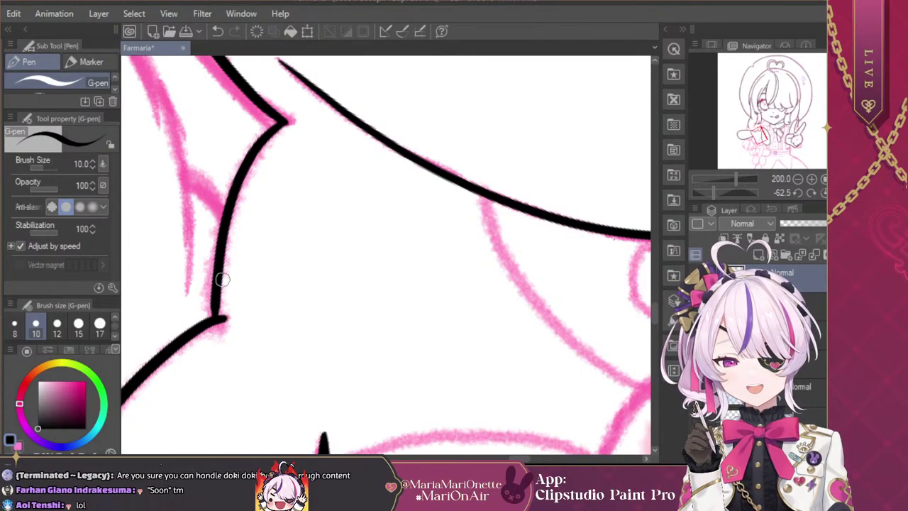
Step: Ink the plush's cheek line from beneath the sideways ear down to the muzzle, redrawing it until clean
{"action": "left_click", "coordinate": [823, 192]}
{"action": "left_click", "coordinate": [798, 179]}
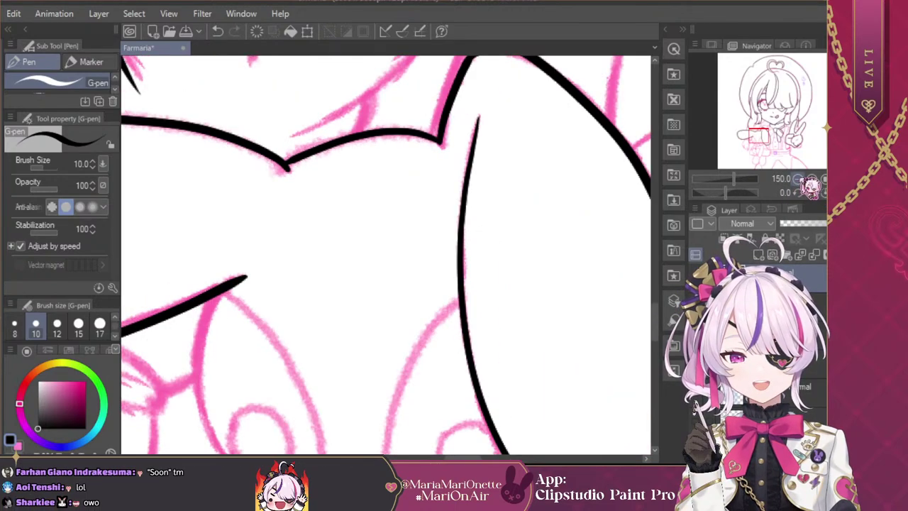
{"action": "left_click", "coordinate": [798, 179]}
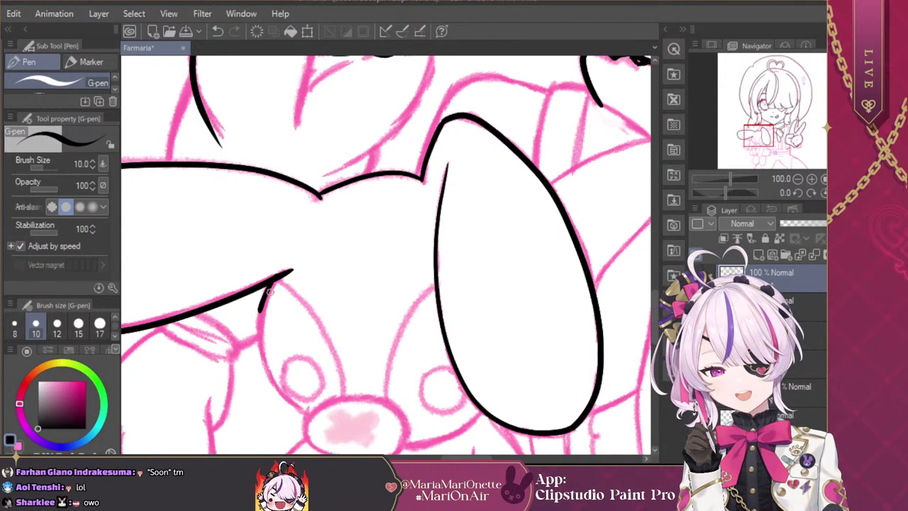
{"action": "key", "text": "ctrl+z"}
{"action": "mouse_move", "coordinate": [273, 279]}
{"action": "left_mouse_down"}
{"action": "mouse_move", "coordinate": [260, 315]}
{"action": "mouse_move", "coordinate": [262, 347]}
{"action": "left_mouse_up"}
{"action": "key", "text": "ctrl+z"}
{"action": "mouse_move", "coordinate": [276, 280]}
{"action": "left_mouse_down"}
{"action": "mouse_move", "coordinate": [258, 348]}
{"action": "mouse_move", "coordinate": [282, 402]}
{"action": "mouse_move", "coordinate": [306, 413]}
{"action": "left_mouse_up"}
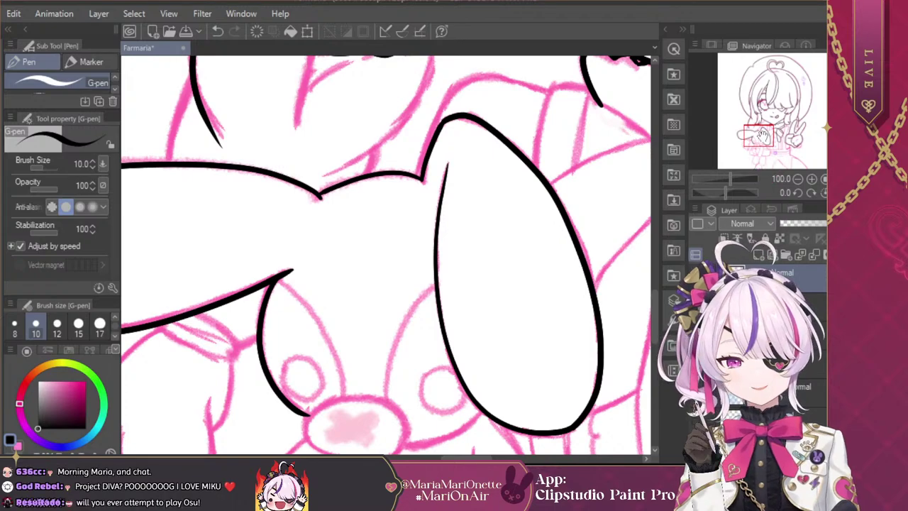
Step: Ink the oval muzzle around the plush's pink nose, undoing the first outline and redrawing it
{"action": "left_click_drag", "start_coordinate": [760, 129], "coordinate": [766, 135]}
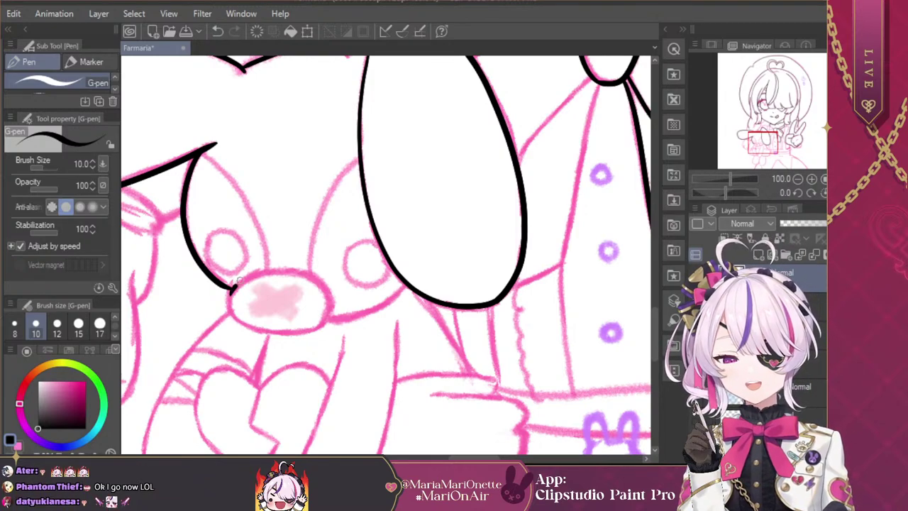
{"action": "mouse_move", "coordinate": [234, 288]}
{"action": "left_mouse_down"}
{"action": "mouse_move", "coordinate": [275, 265]}
{"action": "mouse_move", "coordinate": [306, 270]}
{"action": "mouse_move", "coordinate": [321, 278]}
{"action": "mouse_move", "coordinate": [336, 311]}
{"action": "mouse_move", "coordinate": [316, 332]}
{"action": "mouse_move", "coordinate": [279, 336]}
{"action": "mouse_move", "coordinate": [236, 320]}
{"action": "mouse_move", "coordinate": [231, 283]}
{"action": "left_mouse_up"}
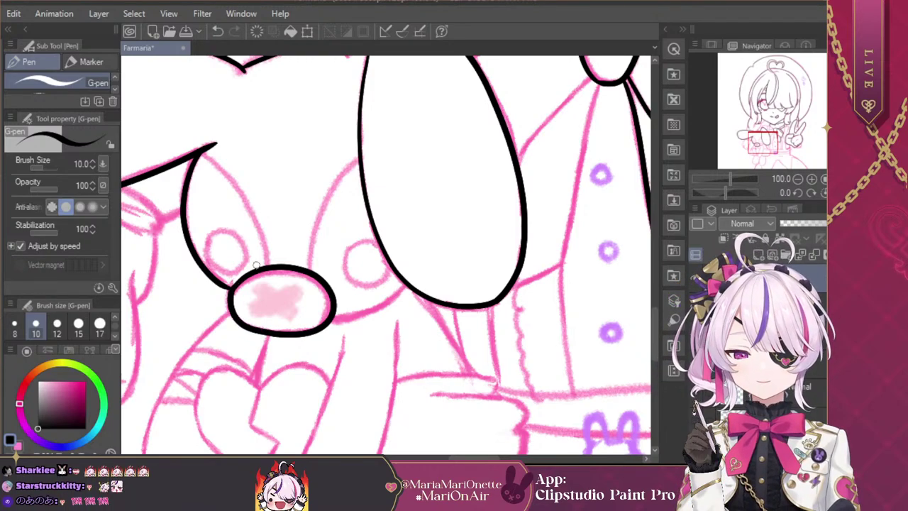
{"action": "key", "text": "ctrl+z"}
{"action": "key", "text": "ctrl+z"}
{"action": "mouse_move", "coordinate": [228, 292]}
{"action": "left_mouse_down"}
{"action": "mouse_move", "coordinate": [266, 272]}
{"action": "mouse_move", "coordinate": [329, 288]}
{"action": "mouse_move", "coordinate": [335, 308]}
{"action": "mouse_move", "coordinate": [320, 331]}
{"action": "mouse_move", "coordinate": [292, 334]}
{"action": "mouse_move", "coordinate": [259, 332]}
{"action": "mouse_move", "coordinate": [231, 319]}
{"action": "mouse_move", "coordinate": [227, 306]}
{"action": "left_mouse_up"}
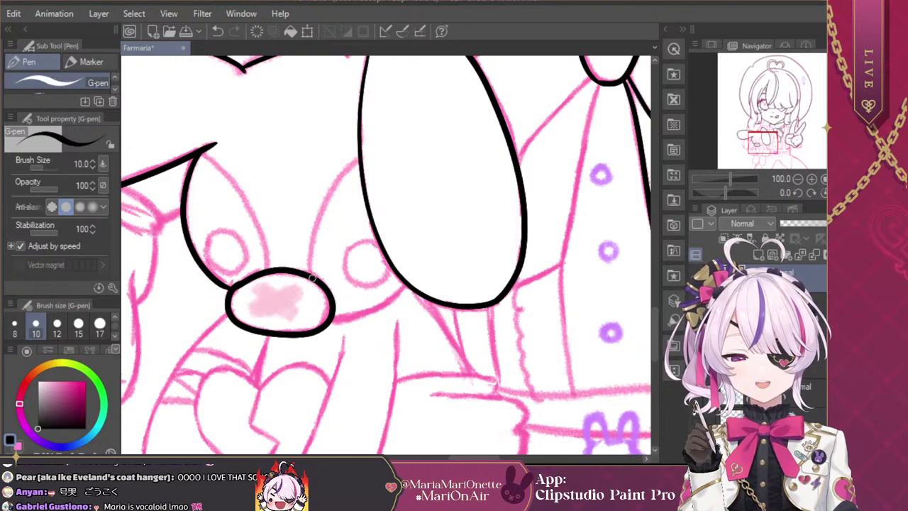
Step: Ink the curved face-patch line from the plush's muzzle up to the ear beside the bow, redrawing it until clean
{"action": "mouse_move", "coordinate": [310, 242]}
{"action": "left_mouse_down"}
{"action": "mouse_move", "coordinate": [333, 185]}
{"action": "mouse_move", "coordinate": [374, 154]}
{"action": "mouse_move", "coordinate": [339, 181]}
{"action": "mouse_move", "coordinate": [317, 215]}
{"action": "mouse_move", "coordinate": [306, 281]}
{"action": "mouse_move", "coordinate": [315, 223]}
{"action": "mouse_move", "coordinate": [363, 156]}
{"action": "left_mouse_up"}
{"action": "key", "text": "ctrl+z"}
{"action": "key", "text": "ctrl+z"}
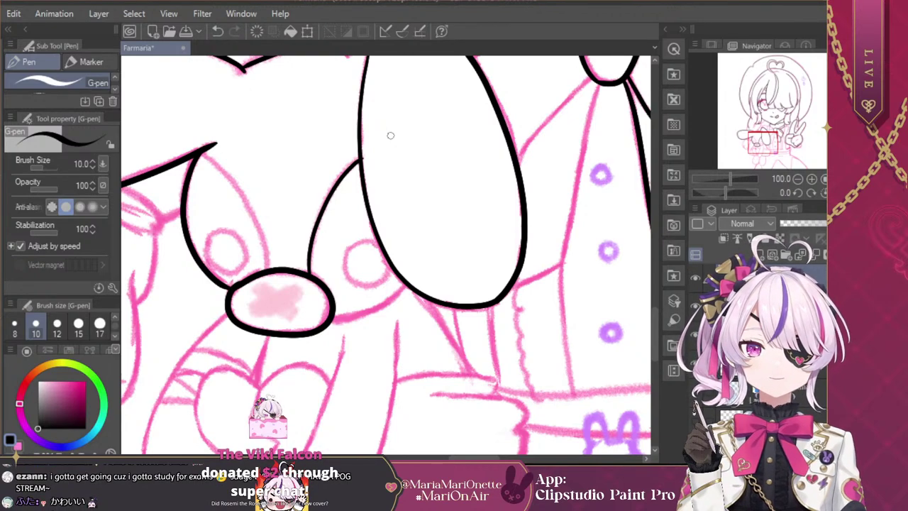
{"action": "left_click", "coordinate": [839, 193]}
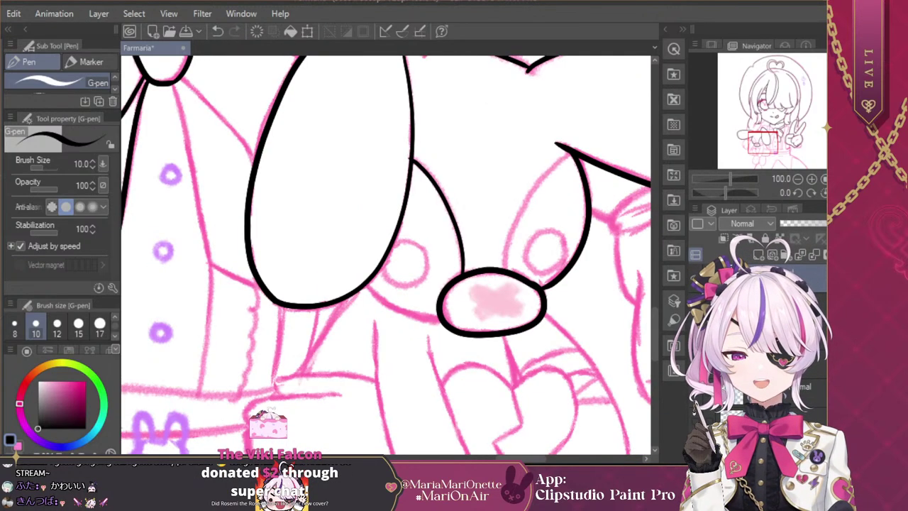
Step: Ink the inner curve of the plush's face patch from beside the bow down to the muzzle
{"action": "mouse_move", "coordinate": [560, 154]}
{"action": "left_mouse_down"}
{"action": "mouse_move", "coordinate": [525, 202]}
{"action": "mouse_move", "coordinate": [504, 275]}
{"action": "left_mouse_up"}
{"action": "key", "text": "h"}
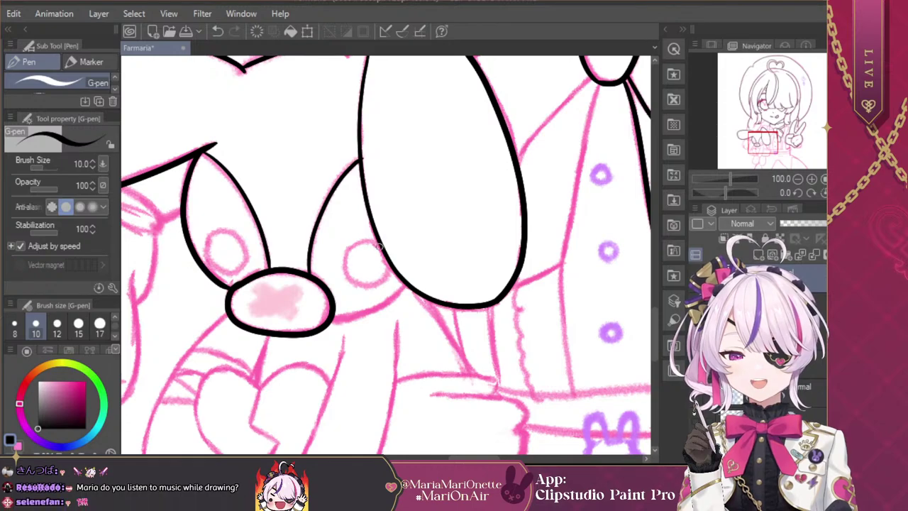
{"action": "mouse_move", "coordinate": [370, 243]}
{"action": "left_mouse_down"}
{"action": "mouse_move", "coordinate": [352, 249]}
{"action": "mouse_move", "coordinate": [343, 274]}
{"action": "mouse_move", "coordinate": [362, 291]}
{"action": "mouse_move", "coordinate": [388, 279]}
{"action": "mouse_move", "coordinate": [390, 262]}
{"action": "left_mouse_up"}
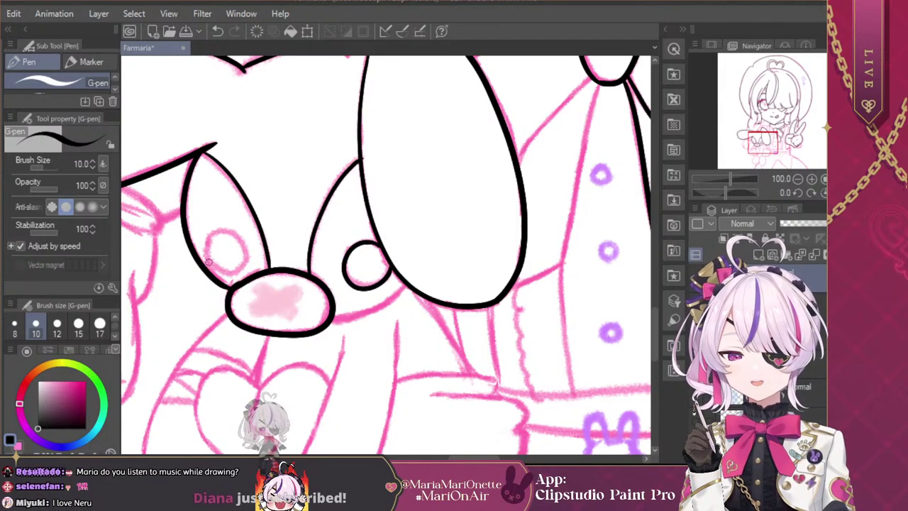
{"action": "mouse_move", "coordinate": [206, 263]}
{"action": "left_mouse_down"}
{"action": "mouse_move", "coordinate": [213, 236]}
{"action": "mouse_move", "coordinate": [227, 229]}
{"action": "mouse_move", "coordinate": [250, 252]}
{"action": "mouse_move", "coordinate": [238, 274]}
{"action": "mouse_move", "coordinate": [215, 269]}
{"action": "mouse_move", "coordinate": [213, 226]}
{"action": "left_mouse_up"}
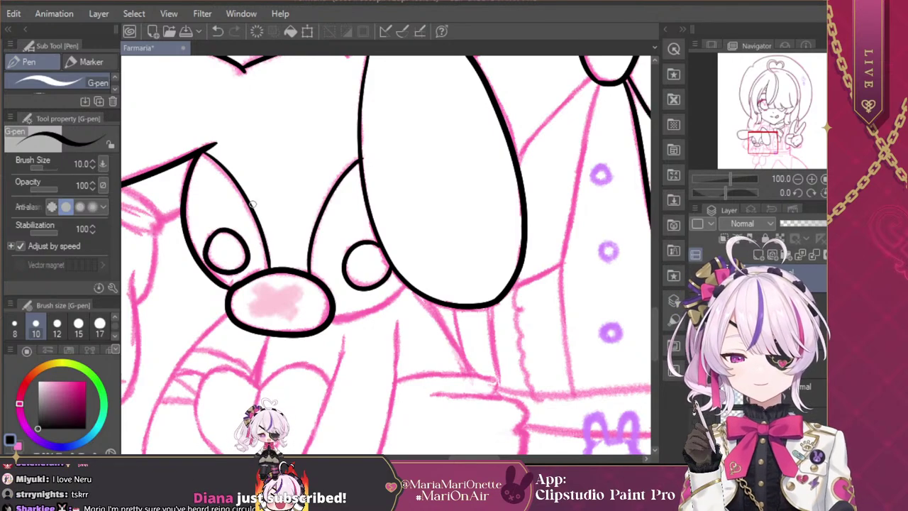
{"action": "key", "text": "ctrl+z"}
{"action": "key", "text": "ctrl+z"}
{"action": "key", "text": "ctrl+z"}
{"action": "key", "text": "ctrl+z"}
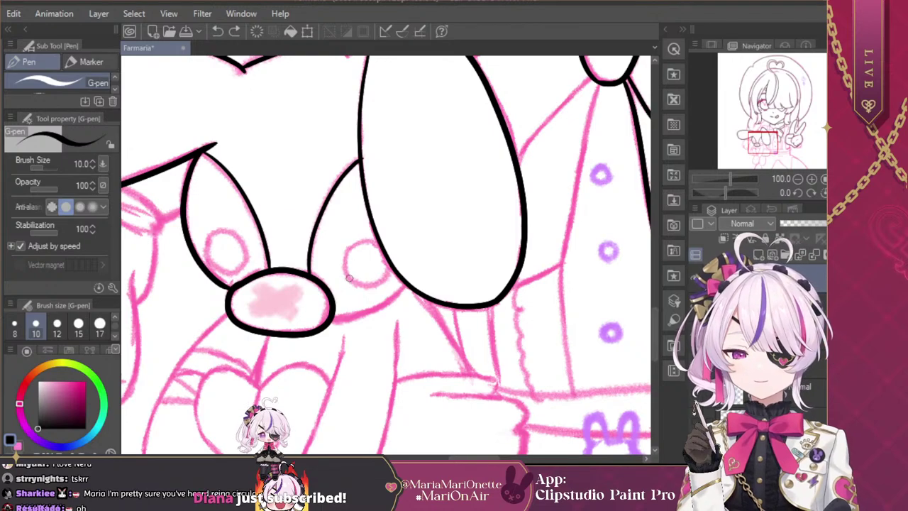
Step: Ink the plush's two round eyes and the curved jaw line running from the ear to the muzzle
{"action": "mouse_move", "coordinate": [345, 271]}
{"action": "left_mouse_down"}
{"action": "mouse_move", "coordinate": [349, 250]}
{"action": "mouse_move", "coordinate": [385, 249]}
{"action": "left_mouse_up"}
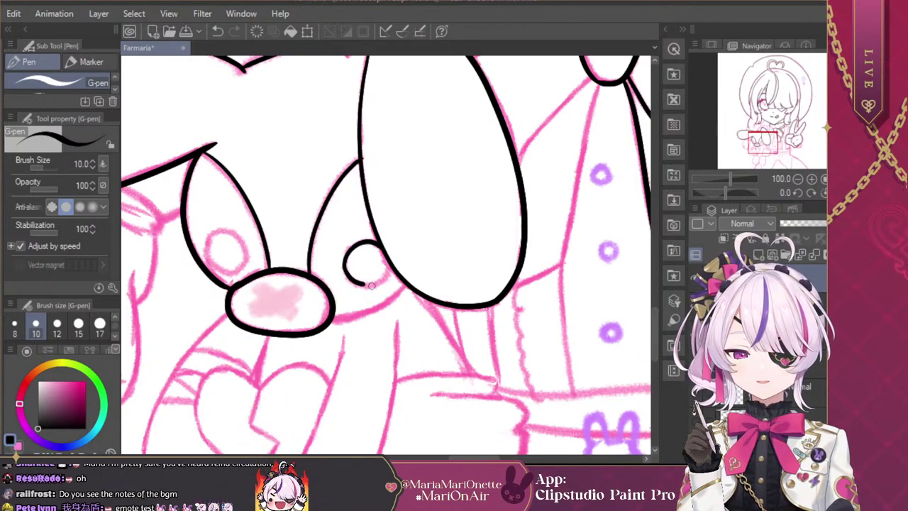
{"action": "left_click_drag", "start_coordinate": [363, 284], "coordinate": [384, 279]}
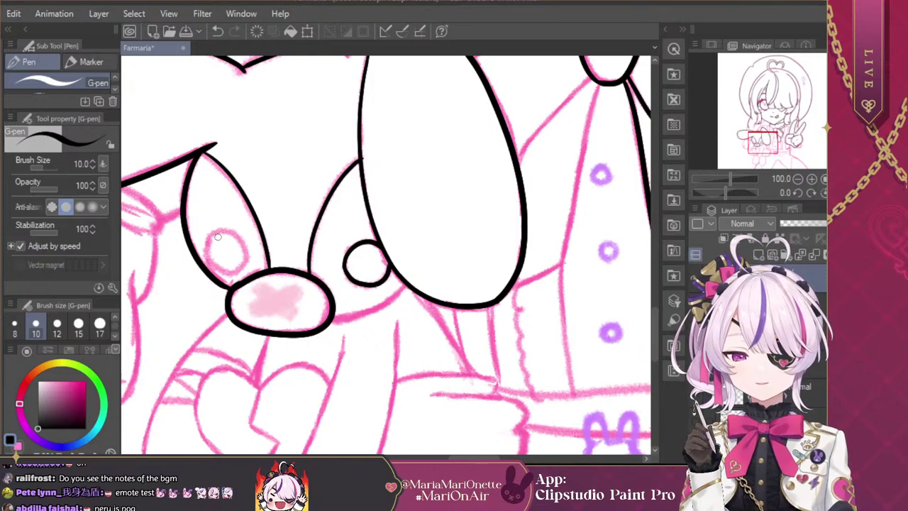
{"action": "mouse_move", "coordinate": [225, 229]}
{"action": "left_mouse_down"}
{"action": "mouse_move", "coordinate": [246, 243]}
{"action": "mouse_move", "coordinate": [245, 268]}
{"action": "mouse_move", "coordinate": [226, 277]}
{"action": "mouse_move", "coordinate": [207, 261]}
{"action": "mouse_move", "coordinate": [214, 237]}
{"action": "left_mouse_up"}
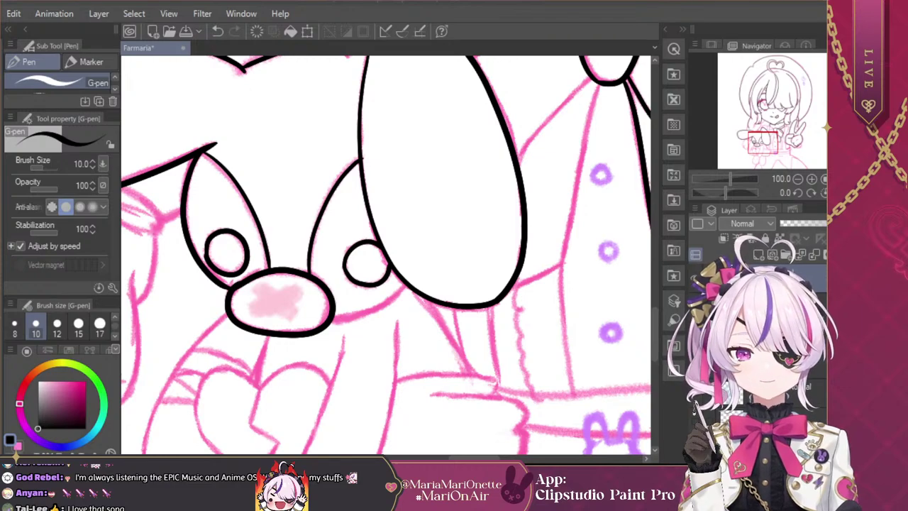
{"action": "mouse_move", "coordinate": [405, 287]}
{"action": "left_mouse_down"}
{"action": "mouse_move", "coordinate": [430, 237]}
{"action": "mouse_move", "coordinate": [368, 285]}
{"action": "mouse_move", "coordinate": [337, 290]}
{"action": "left_mouse_up"}
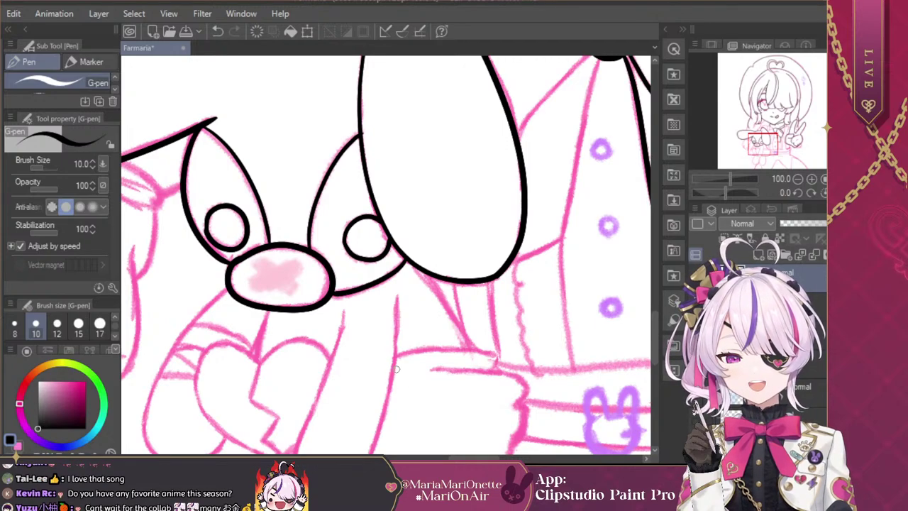
Step: Ink the outline of the heart on the plush's chest and the rounded arm overlapping its side
{"action": "left_click_drag", "start_coordinate": [758, 135], "coordinate": [748, 141]}
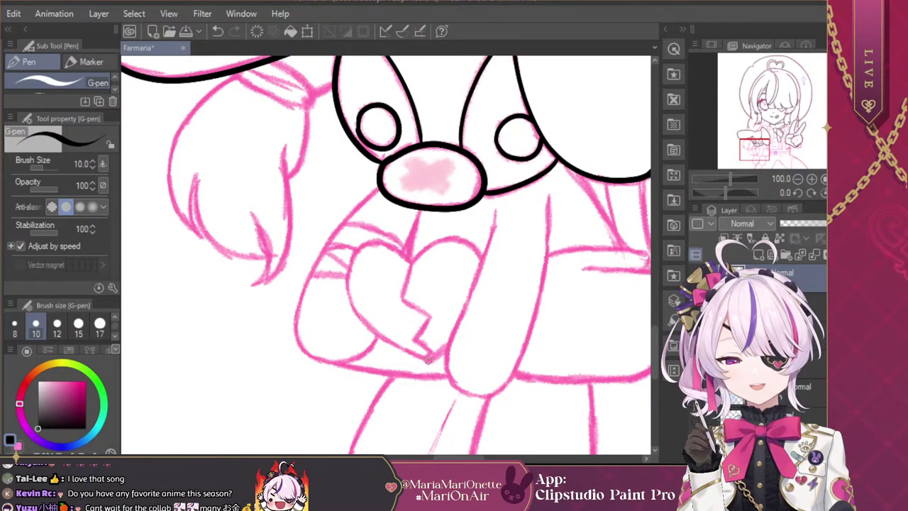
{"action": "mouse_move", "coordinate": [427, 359]}
{"action": "left_mouse_down"}
{"action": "mouse_move", "coordinate": [361, 324]}
{"action": "mouse_move", "coordinate": [346, 293]}
{"action": "mouse_move", "coordinate": [346, 267]}
{"action": "mouse_move", "coordinate": [357, 247]}
{"action": "mouse_move", "coordinate": [375, 239]}
{"action": "mouse_move", "coordinate": [410, 258]}
{"action": "mouse_move", "coordinate": [455, 235]}
{"action": "mouse_move", "coordinate": [490, 252]}
{"action": "left_mouse_up"}
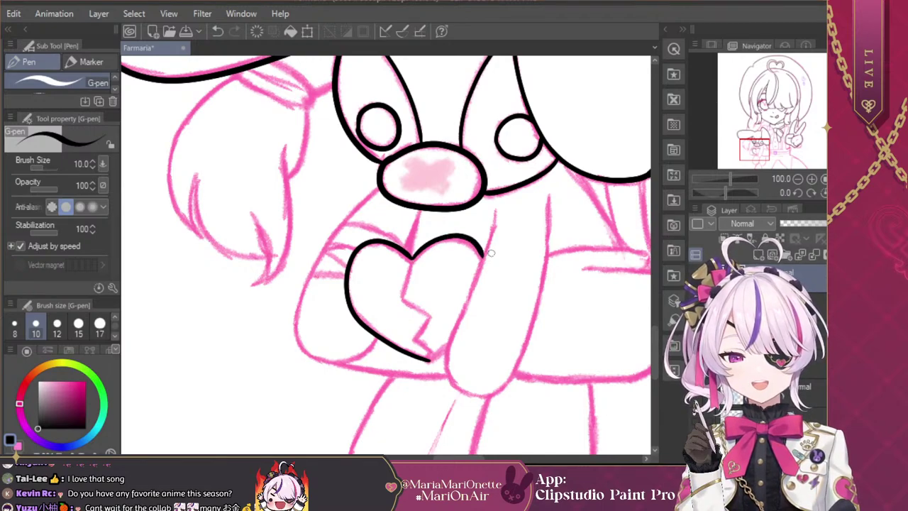
{"action": "mouse_move", "coordinate": [495, 216]}
{"action": "left_mouse_down"}
{"action": "mouse_move", "coordinate": [447, 354]}
{"action": "mouse_move", "coordinate": [448, 377]}
{"action": "mouse_move", "coordinate": [476, 399]}
{"action": "mouse_move", "coordinate": [505, 388]}
{"action": "mouse_move", "coordinate": [522, 354]}
{"action": "mouse_move", "coordinate": [546, 273]}
{"action": "mouse_move", "coordinate": [548, 181]}
{"action": "left_mouse_up"}
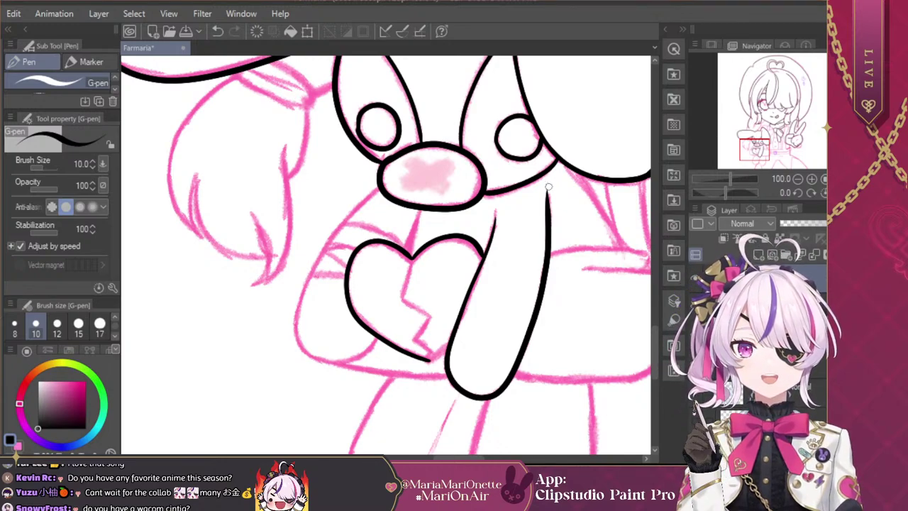
{"action": "left_click_drag", "start_coordinate": [448, 346], "coordinate": [429, 361]}
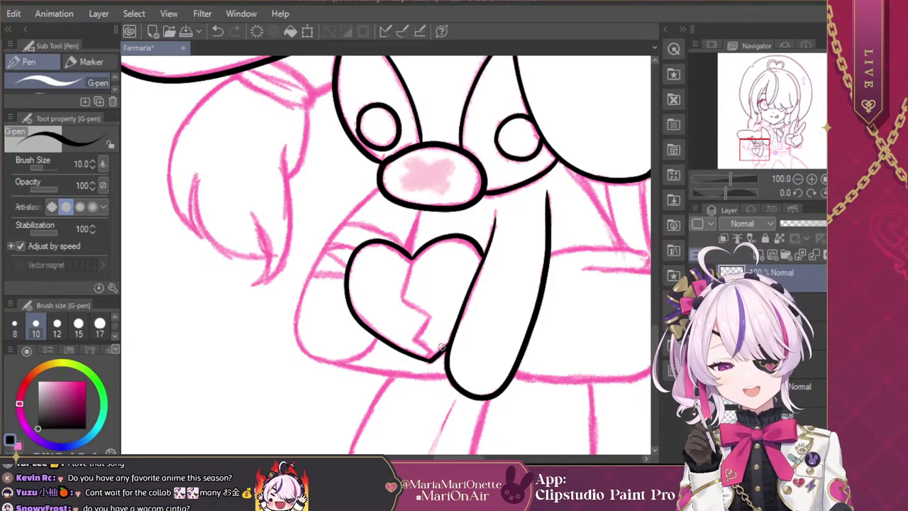
Step: Ink the zigzag crack from the heart's notch to its tip, undoing the first version and redrawing it
{"action": "mouse_move", "coordinate": [410, 257]}
{"action": "left_mouse_down"}
{"action": "mouse_move", "coordinate": [403, 295]}
{"action": "mouse_move", "coordinate": [432, 318]}
{"action": "mouse_move", "coordinate": [414, 342]}
{"action": "mouse_move", "coordinate": [432, 359]}
{"action": "left_mouse_up"}
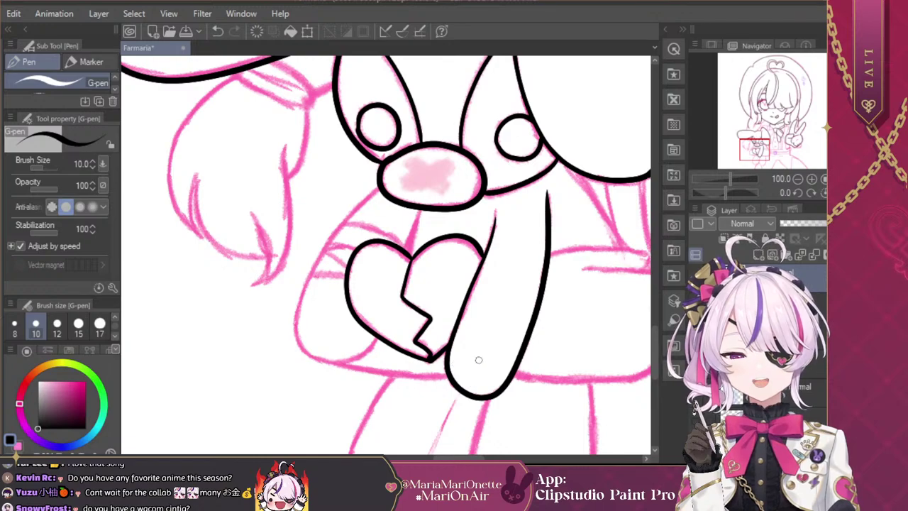
{"action": "key", "text": "ctrl+z"}
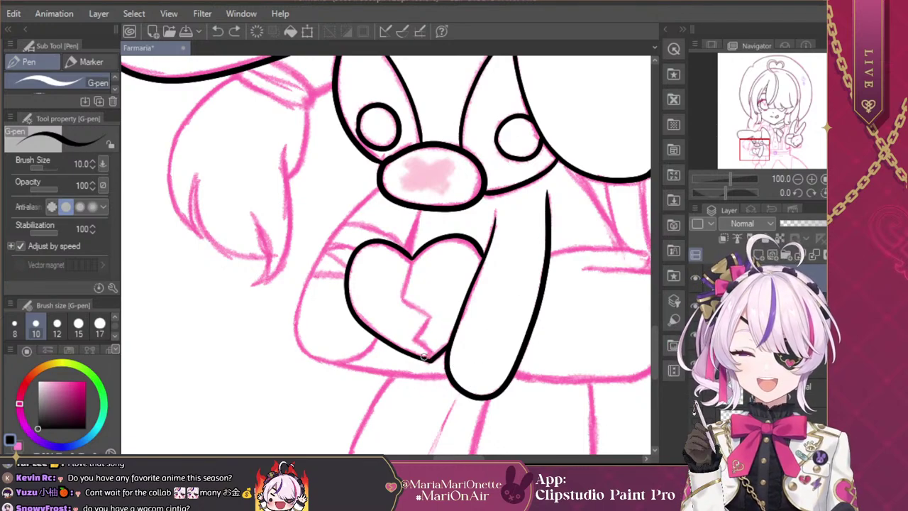
{"action": "mouse_move", "coordinate": [425, 348]}
{"action": "left_mouse_down"}
{"action": "mouse_move", "coordinate": [413, 340]}
{"action": "mouse_move", "coordinate": [430, 313]}
{"action": "mouse_move", "coordinate": [415, 264]}
{"action": "mouse_move", "coordinate": [404, 292]}
{"action": "mouse_move", "coordinate": [438, 313]}
{"action": "left_mouse_up"}
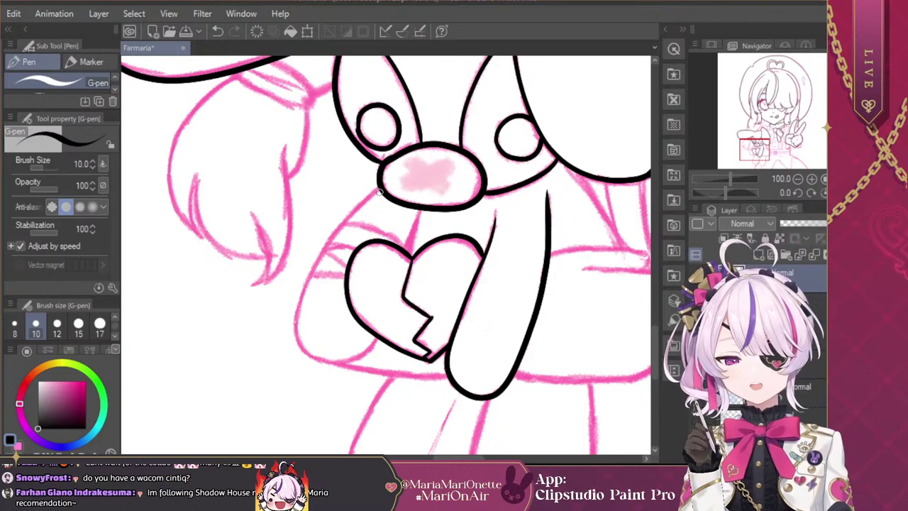
{"action": "left_click_drag", "start_coordinate": [381, 186], "coordinate": [332, 246]}
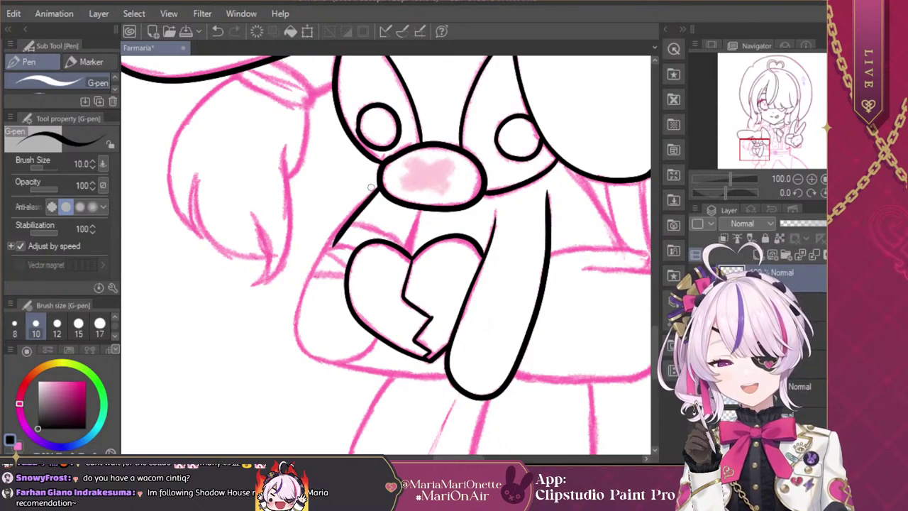
{"action": "key", "text": "ctrl+z"}
{"action": "mouse_move", "coordinate": [380, 184]}
{"action": "left_mouse_down"}
{"action": "mouse_move", "coordinate": [325, 253]}
{"action": "mouse_move", "coordinate": [295, 327]}
{"action": "mouse_move", "coordinate": [305, 356]}
{"action": "mouse_move", "coordinate": [324, 366]}
{"action": "mouse_move", "coordinate": [394, 336]}
{"action": "left_mouse_up"}
{"action": "key", "text": "ctrl+z"}
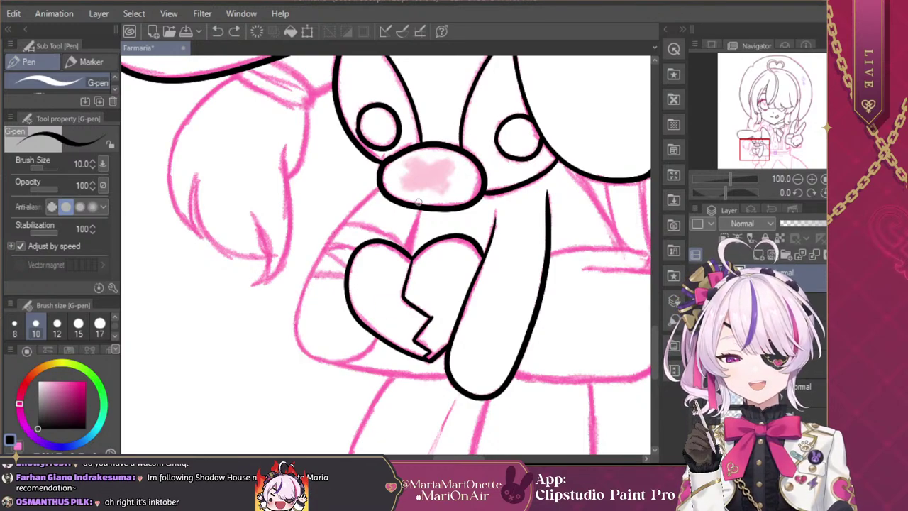
Step: Ink the short line from the muzzle to the heart's notch and the plush's other arm curling beneath the heart
{"action": "left_click_drag", "start_coordinate": [420, 208], "coordinate": [404, 256]}
{"action": "key", "text": "ctrl+z"}
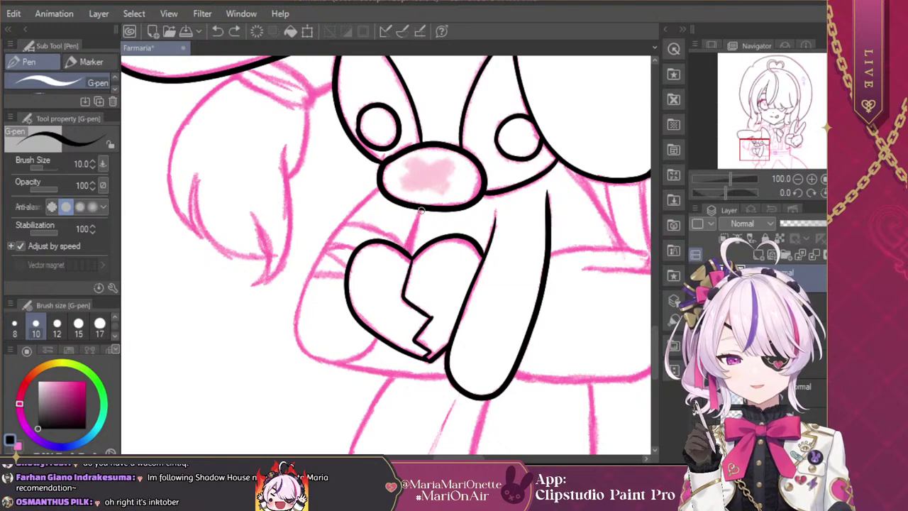
{"action": "left_click_drag", "start_coordinate": [419, 208], "coordinate": [409, 255]}
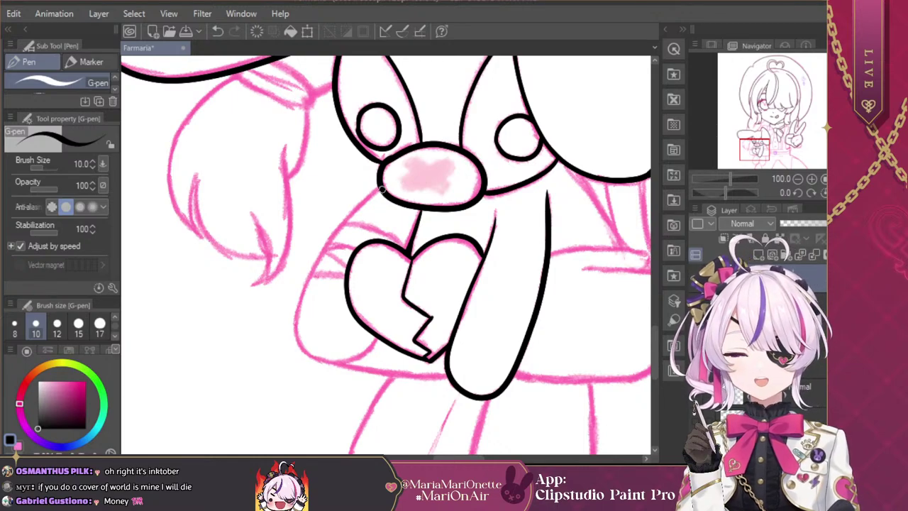
{"action": "left_click_drag", "start_coordinate": [375, 190], "coordinate": [348, 219]}
{"action": "key", "text": "ctrl+z"}
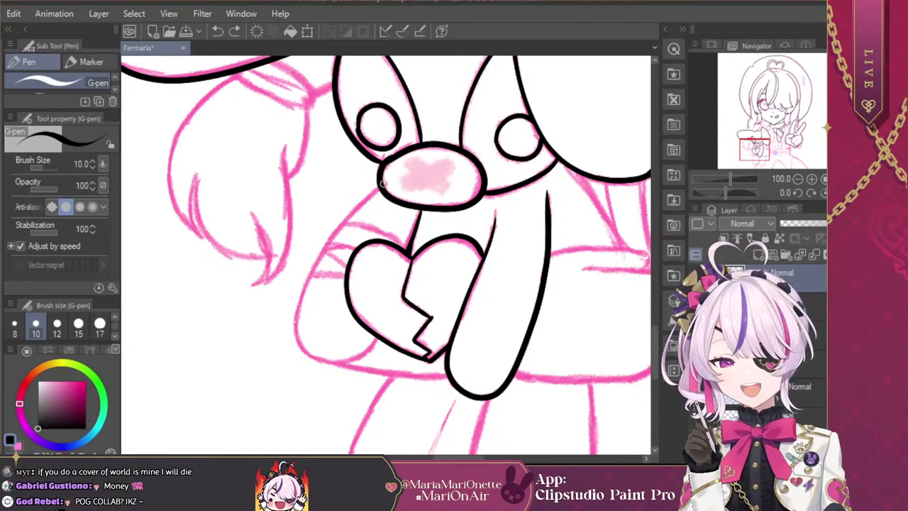
{"action": "mouse_move", "coordinate": [382, 186]}
{"action": "left_mouse_down"}
{"action": "mouse_move", "coordinate": [307, 275]}
{"action": "mouse_move", "coordinate": [293, 317]}
{"action": "mouse_move", "coordinate": [307, 358]}
{"action": "mouse_move", "coordinate": [327, 366]}
{"action": "mouse_move", "coordinate": [384, 345]}
{"action": "left_mouse_up"}
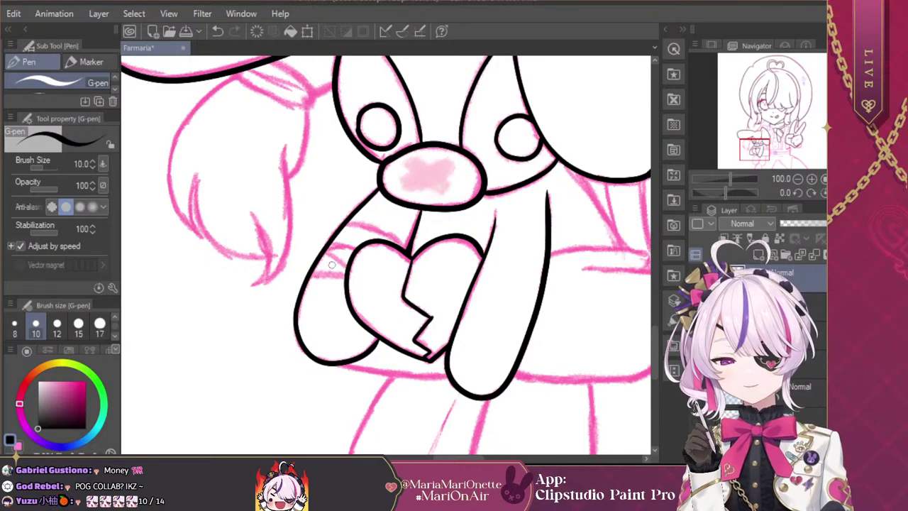
Step: Ink the crossing bands wrapped around the plush's upper arm beside the heart
{"action": "left_click_drag", "start_coordinate": [309, 277], "coordinate": [349, 275]}
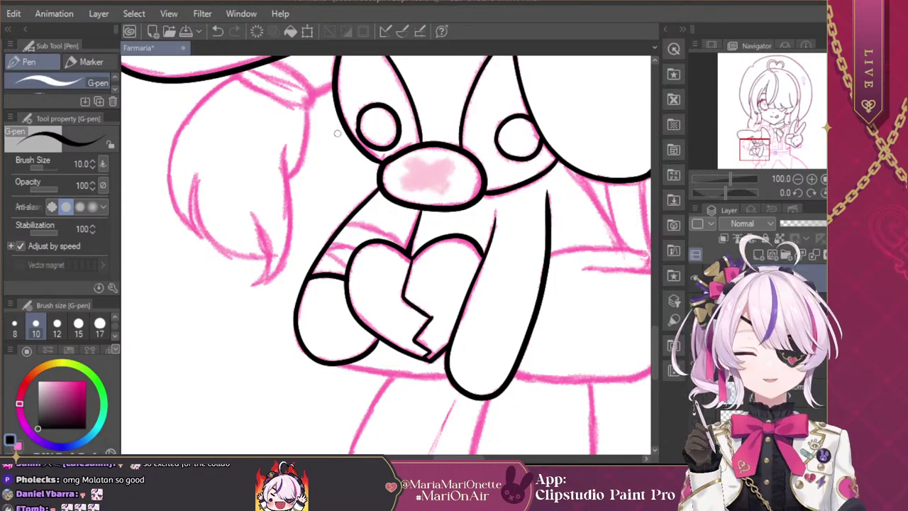
{"action": "left_click_drag", "start_coordinate": [341, 229], "coordinate": [408, 243]}
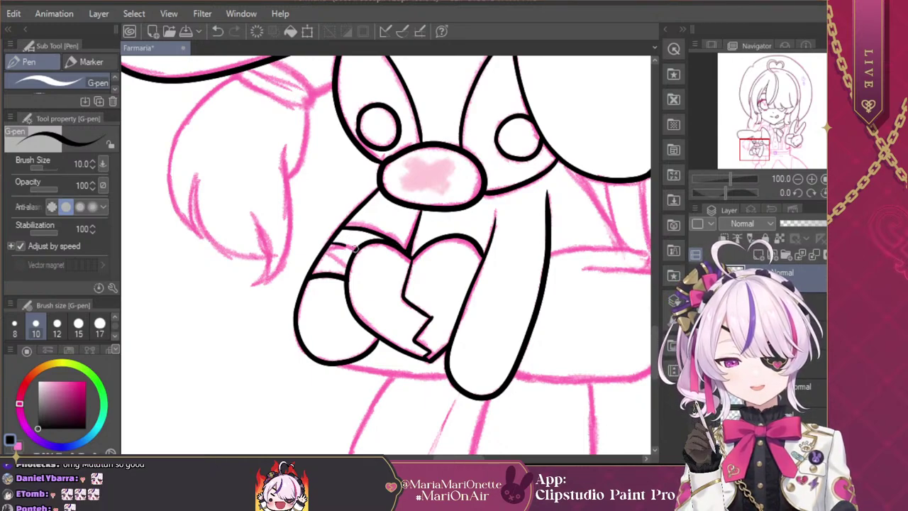
{"action": "key", "text": "ctrl+z"}
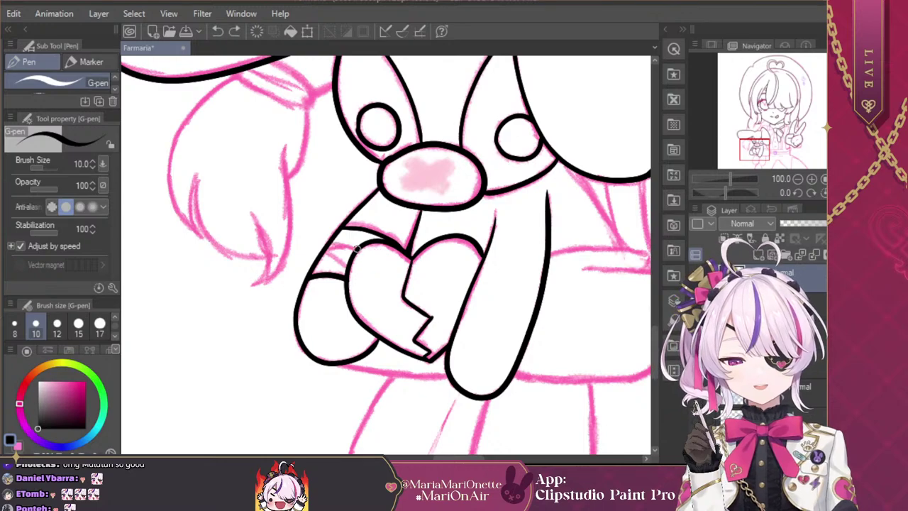
{"action": "mouse_move", "coordinate": [359, 249]}
{"action": "left_mouse_down"}
{"action": "mouse_move", "coordinate": [325, 249]}
{"action": "mouse_move", "coordinate": [357, 249]}
{"action": "mouse_move", "coordinate": [338, 244]}
{"action": "mouse_move", "coordinate": [348, 271]}
{"action": "left_mouse_up"}
{"action": "key", "text": "ctrl+z"}
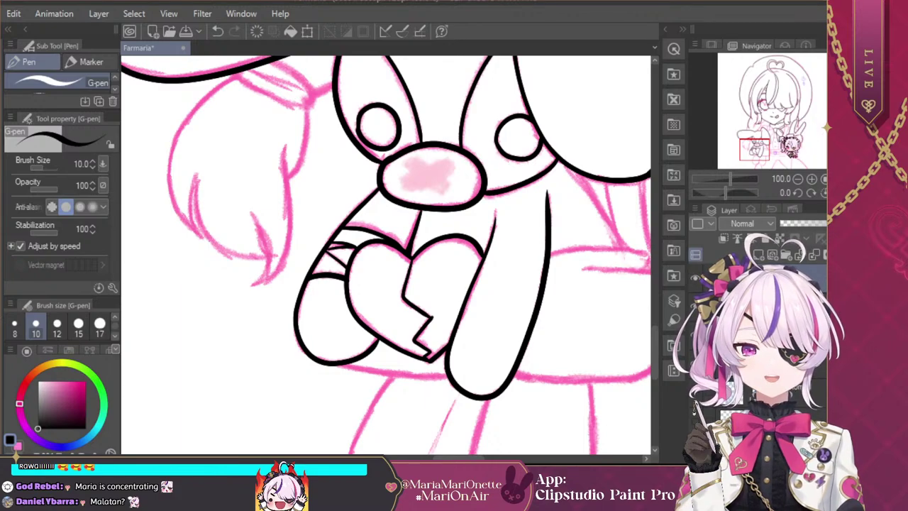
Step: Ink the lower edge beneath the heart, connecting the plush's two arms
{"action": "left_click_drag", "start_coordinate": [756, 149], "coordinate": [757, 156]}
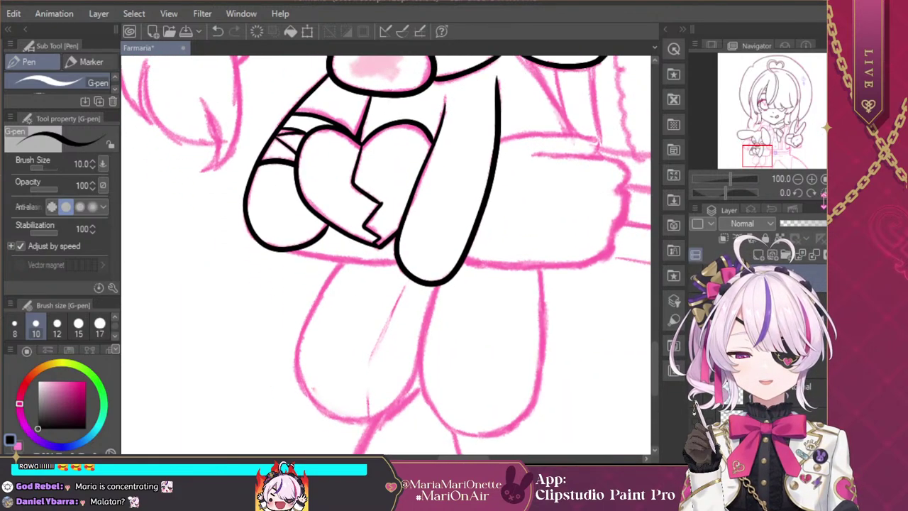
{"action": "left_click_drag", "start_coordinate": [726, 192], "coordinate": [749, 197]}
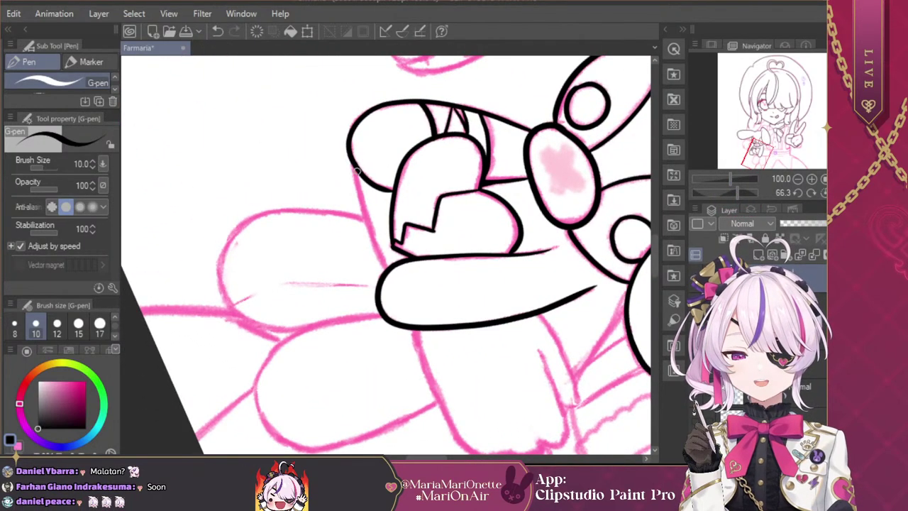
{"action": "left_click_drag", "start_coordinate": [356, 170], "coordinate": [387, 267]}
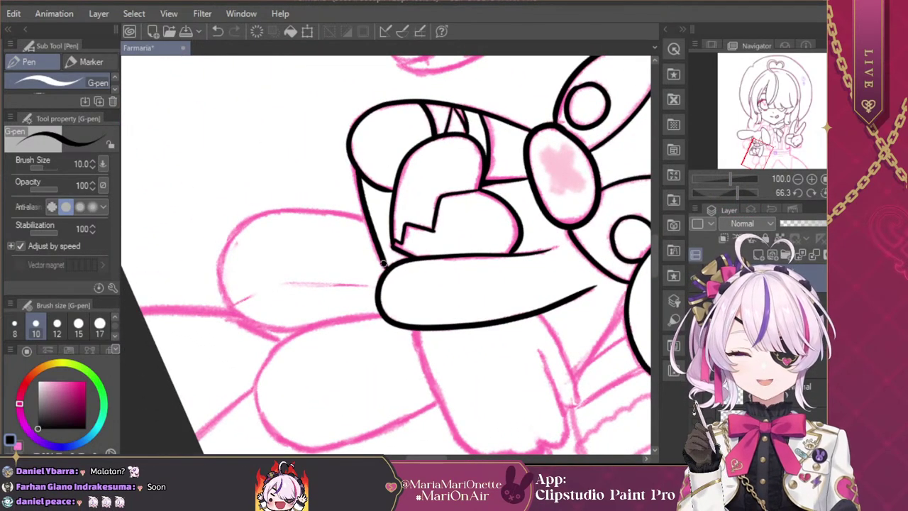
{"action": "left_click", "coordinate": [822, 192]}
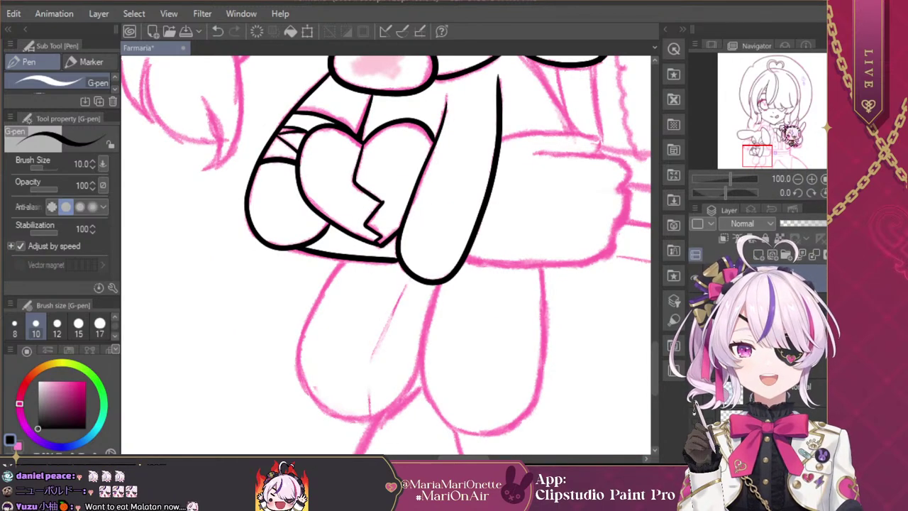
Step: Ink the plush's two rounded legs and a thin crease inside the leg below the heart
{"action": "mouse_move", "coordinate": [758, 156]}
{"action": "left_mouse_down"}
{"action": "mouse_move", "coordinate": [793, 129]}
{"action": "mouse_move", "coordinate": [749, 153]}
{"action": "left_mouse_up"}
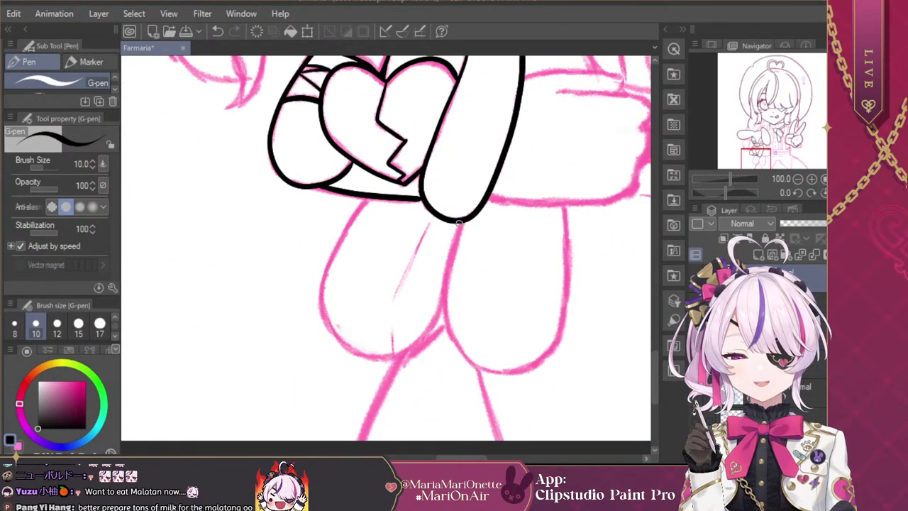
{"action": "mouse_move", "coordinate": [459, 223]}
{"action": "left_mouse_down"}
{"action": "mouse_move", "coordinate": [446, 269]}
{"action": "mouse_move", "coordinate": [449, 334]}
{"action": "mouse_move", "coordinate": [460, 356]}
{"action": "mouse_move", "coordinate": [501, 374]}
{"action": "mouse_move", "coordinate": [540, 362]}
{"action": "mouse_move", "coordinate": [559, 345]}
{"action": "mouse_move", "coordinate": [567, 203]}
{"action": "left_mouse_up"}
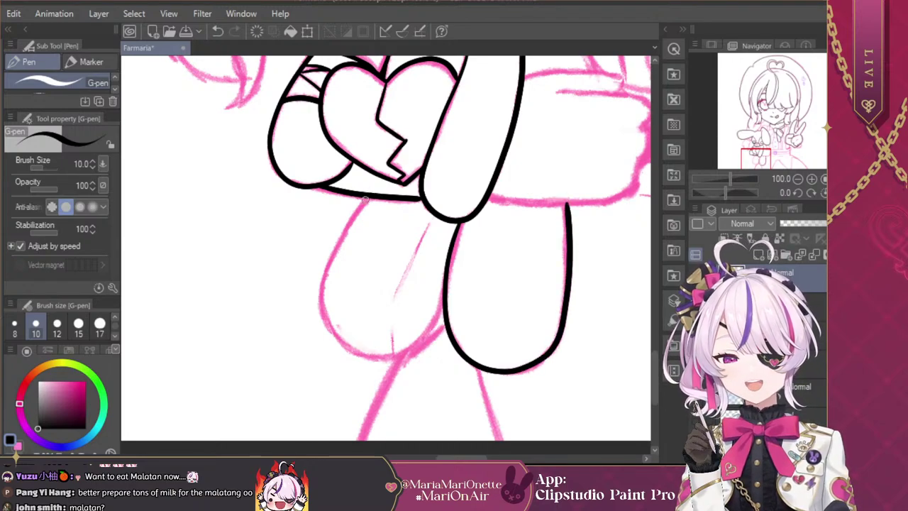
{"action": "mouse_move", "coordinate": [365, 200]}
{"action": "left_mouse_down"}
{"action": "mouse_move", "coordinate": [326, 268]}
{"action": "mouse_move", "coordinate": [325, 323]}
{"action": "mouse_move", "coordinate": [367, 354]}
{"action": "mouse_move", "coordinate": [394, 356]}
{"action": "mouse_move", "coordinate": [430, 333]}
{"action": "mouse_move", "coordinate": [449, 282]}
{"action": "left_mouse_up"}
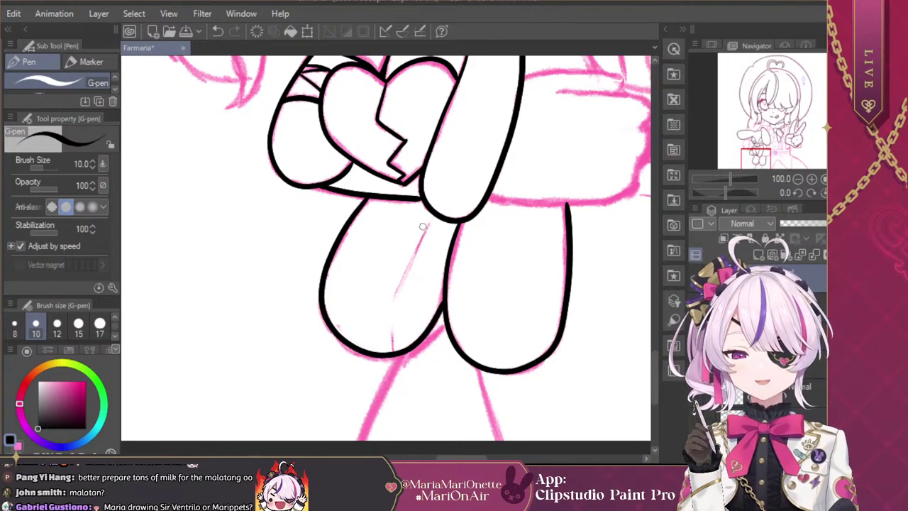
{"action": "left_click_drag", "start_coordinate": [430, 222], "coordinate": [393, 303]}
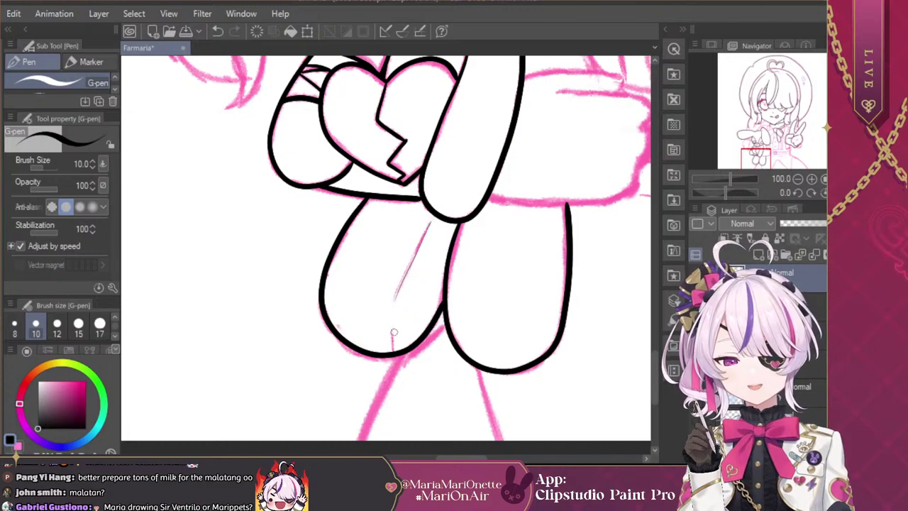
Step: Ink the two lines running from beneath the plush's legs to the canvas's lower edge and the short edge joining the legs
{"action": "mouse_move", "coordinate": [762, 157]}
{"action": "left_mouse_down"}
{"action": "mouse_move", "coordinate": [768, 162]}
{"action": "mouse_move", "coordinate": [766, 151]}
{"action": "left_mouse_up"}
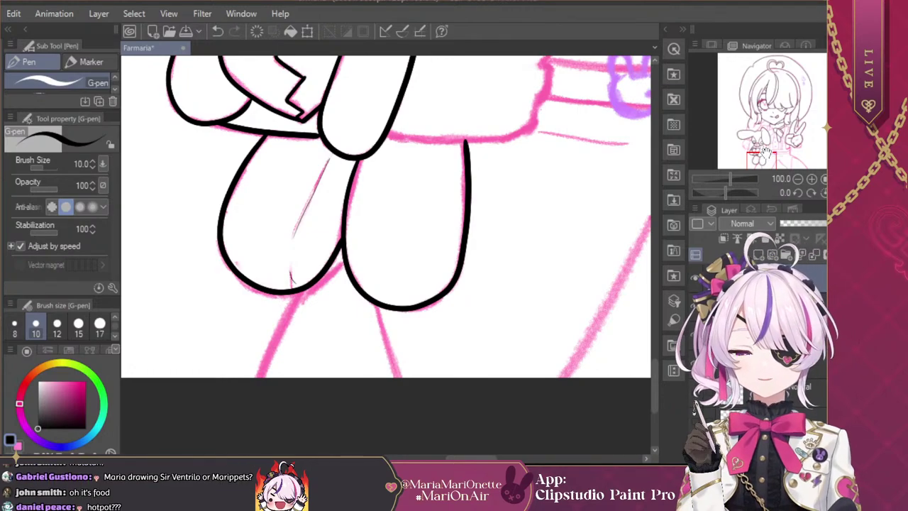
{"action": "left_click_drag", "start_coordinate": [304, 286], "coordinate": [253, 388]}
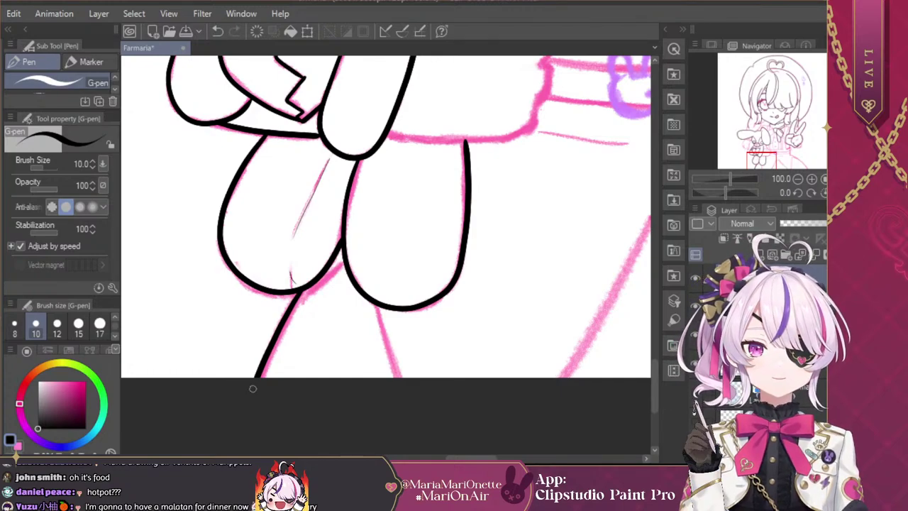
{"action": "left_click_drag", "start_coordinate": [292, 298], "coordinate": [352, 260]}
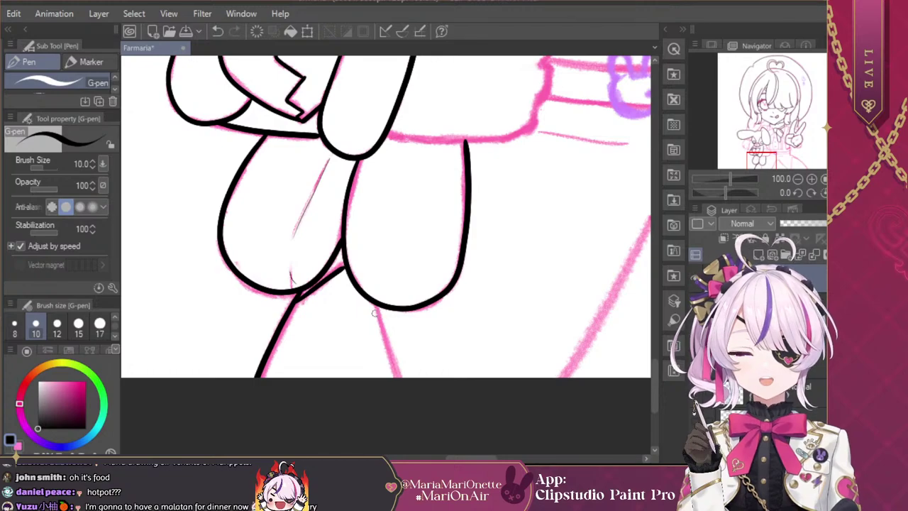
{"action": "left_click_drag", "start_coordinate": [374, 311], "coordinate": [398, 387]}
{"action": "key", "text": "ctrl+z"}
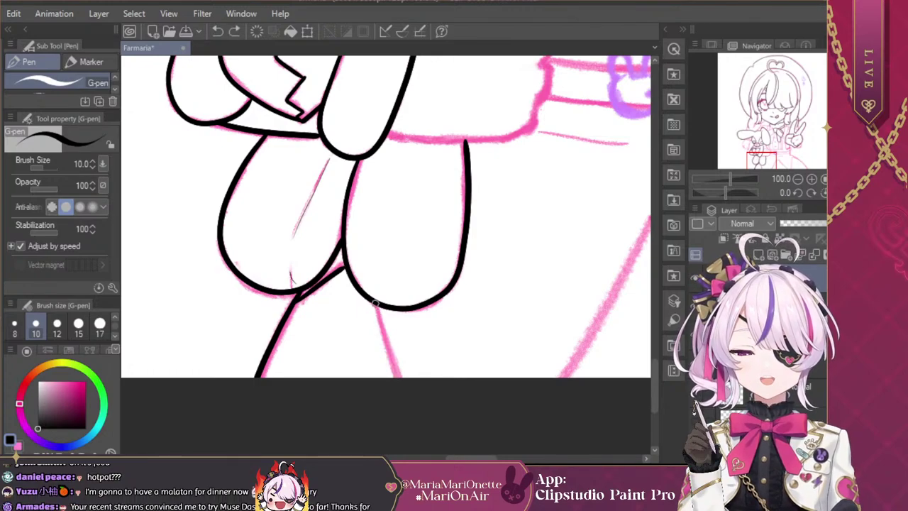
{"action": "left_click_drag", "start_coordinate": [376, 303], "coordinate": [400, 378]}
Step: Ink the gap between the character's legs with two slanted sides and a short flat edge joining them above
{"action": "mouse_move", "coordinate": [758, 163]}
{"action": "left_mouse_down"}
{"action": "mouse_move", "coordinate": [774, 155]}
{"action": "mouse_move", "coordinate": [768, 164]}
{"action": "left_mouse_up"}
{"action": "mouse_move", "coordinate": [497, 217]}
{"action": "left_mouse_down"}
{"action": "mouse_move", "coordinate": [440, 342]}
{"action": "mouse_move", "coordinate": [407, 381]}
{"action": "left_mouse_up"}
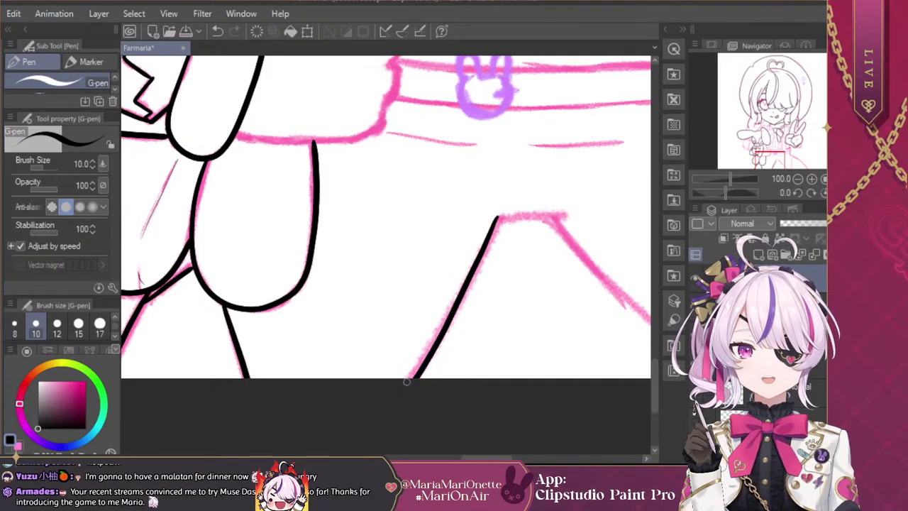
{"action": "left_click_drag", "start_coordinate": [773, 156], "coordinate": [780, 151]}
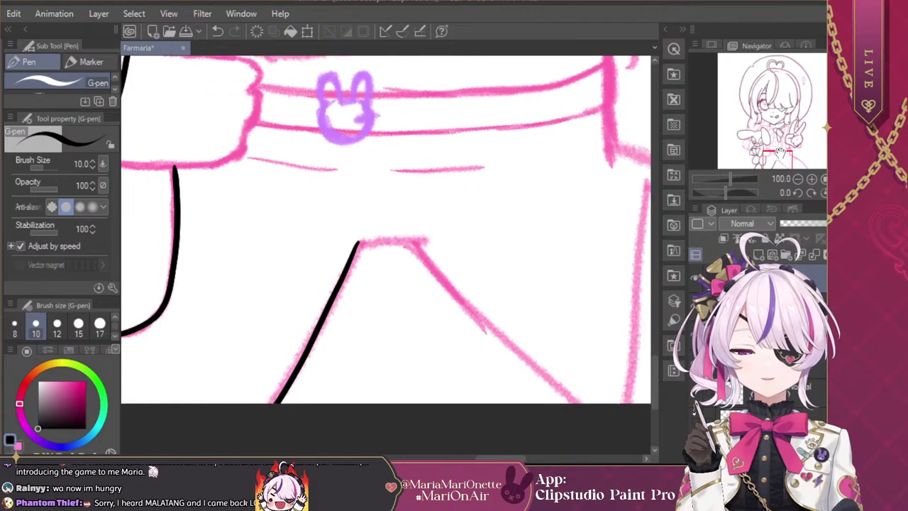
{"action": "left_click_drag", "start_coordinate": [359, 244], "coordinate": [418, 241]}
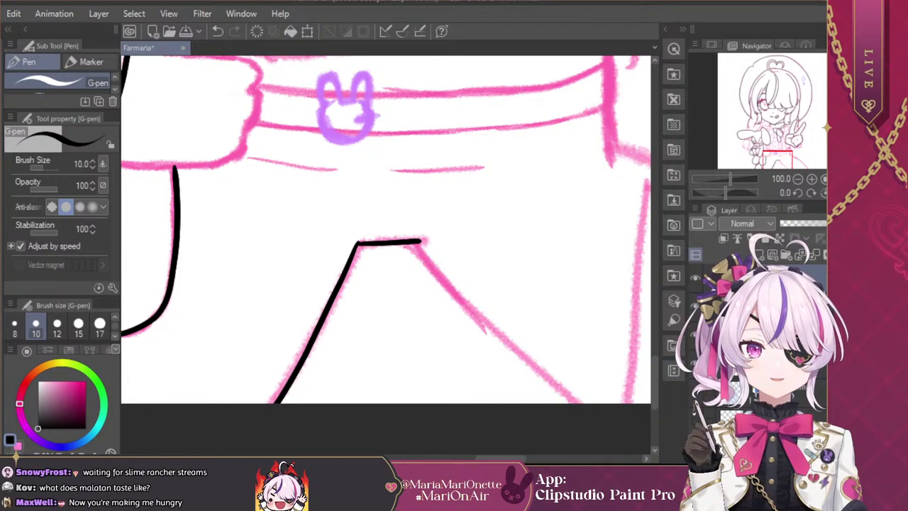
{"action": "left_click_drag", "start_coordinate": [778, 162], "coordinate": [790, 159]}
{"action": "mouse_move", "coordinate": [204, 242]}
{"action": "left_mouse_down"}
{"action": "mouse_move", "coordinate": [305, 354]}
{"action": "mouse_move", "coordinate": [380, 411]}
{"action": "mouse_move", "coordinate": [424, 428]}
{"action": "left_mouse_up"}
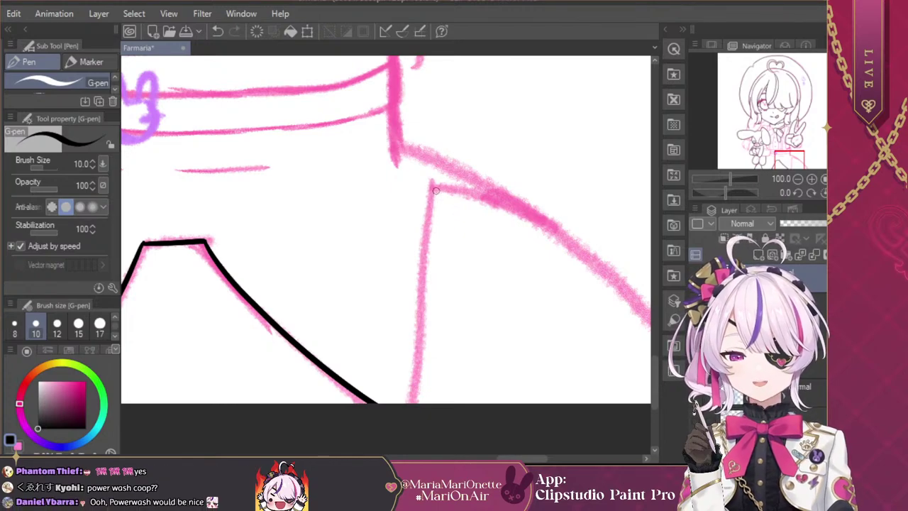
Step: Ink the steep inner line beside the hip and the short curved edge running outward from its upper end
{"action": "mouse_move", "coordinate": [439, 186]}
{"action": "left_mouse_down"}
{"action": "mouse_move", "coordinate": [427, 322]}
{"action": "mouse_move", "coordinate": [398, 407]}
{"action": "left_mouse_up"}
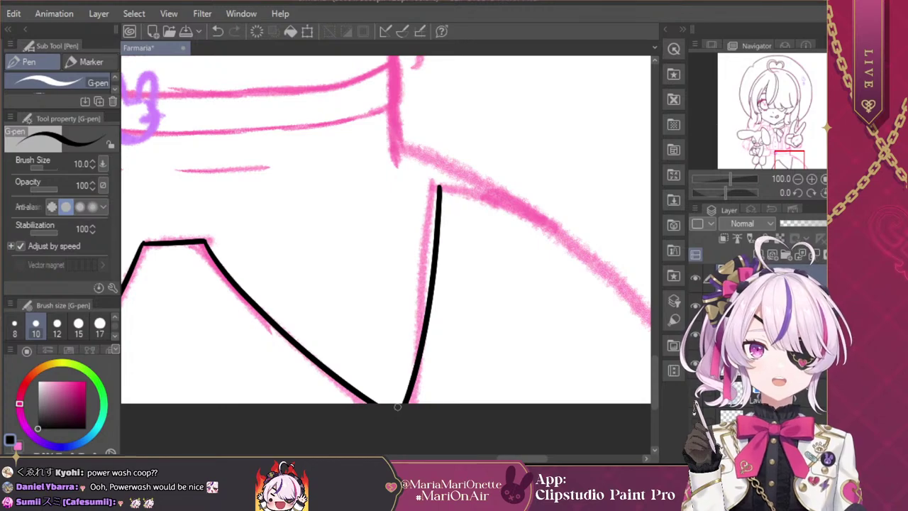
{"action": "left_click_drag", "start_coordinate": [438, 188], "coordinate": [536, 204]}
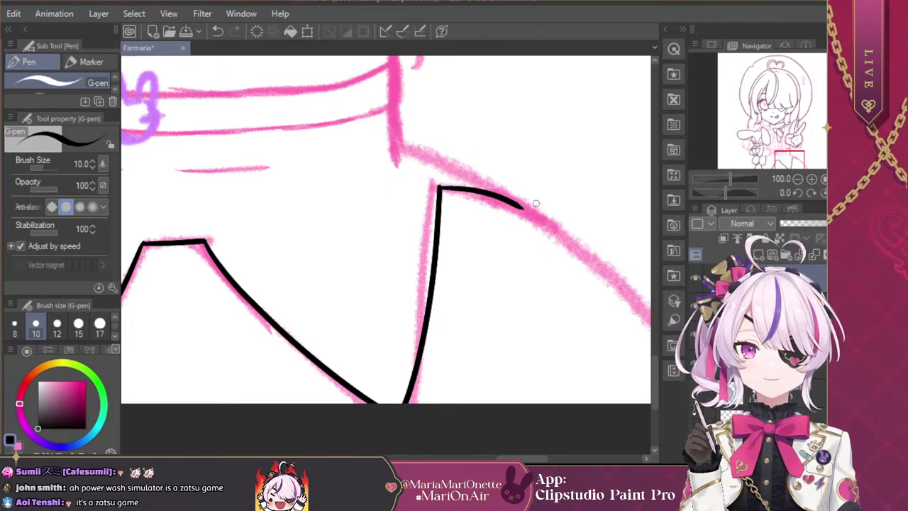
{"action": "key", "text": "ctrl+z"}
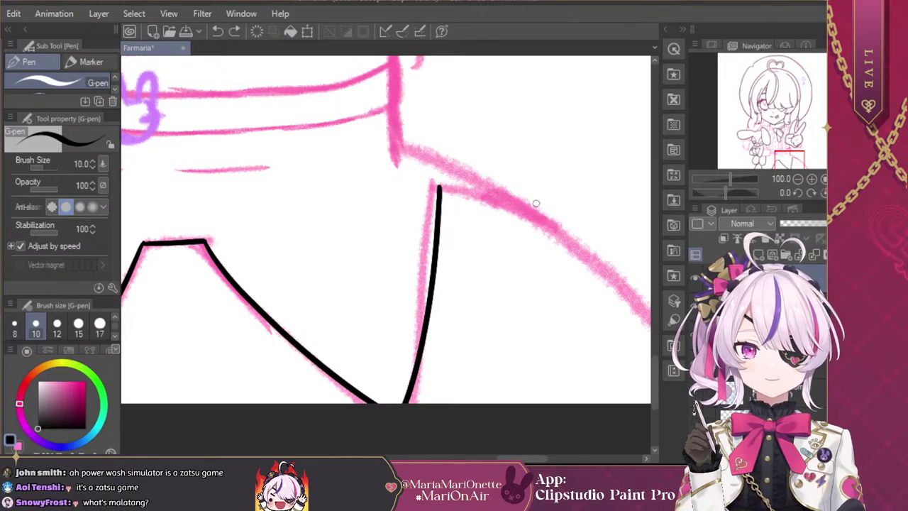
{"action": "left_click_drag", "start_coordinate": [438, 187], "coordinate": [540, 208]}
Step: Flip the canvas view to ink the outer hip curve from the waist down to the canvas edge, and restore the view
{"action": "key", "text": "h"}
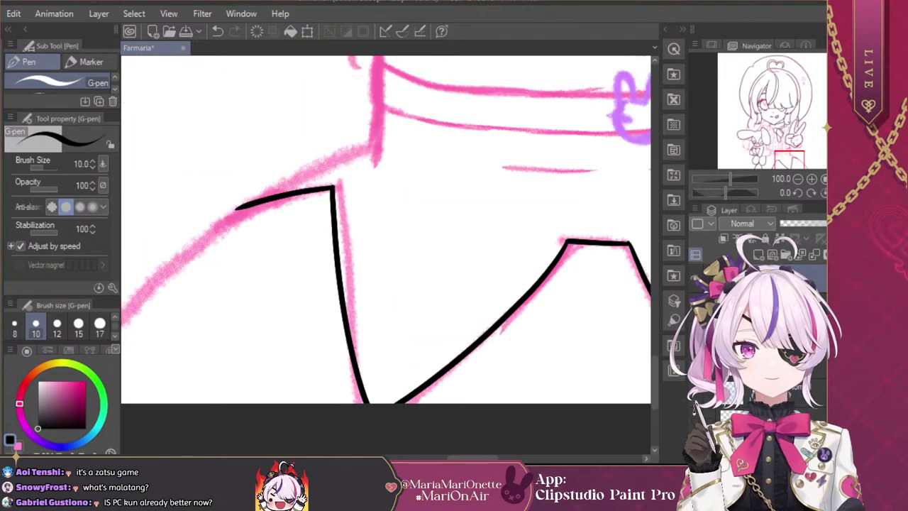
{"action": "left_click_drag", "start_coordinate": [373, 146], "coordinate": [236, 208]}
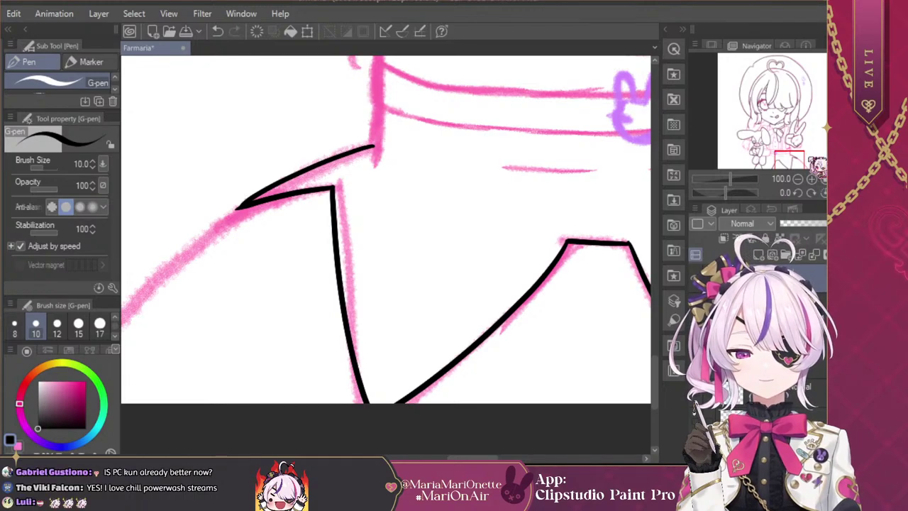
{"action": "left_click_drag", "start_coordinate": [784, 158], "coordinate": [792, 156]}
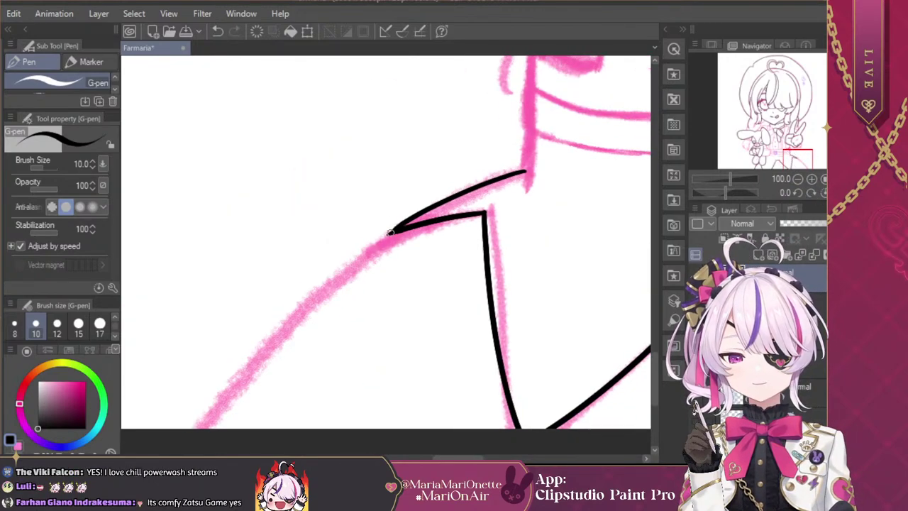
{"action": "mouse_move", "coordinate": [397, 228]}
{"action": "left_mouse_down"}
{"action": "mouse_move", "coordinate": [292, 315]}
{"action": "mouse_move", "coordinate": [203, 438]}
{"action": "left_mouse_up"}
{"action": "key", "text": "h"}
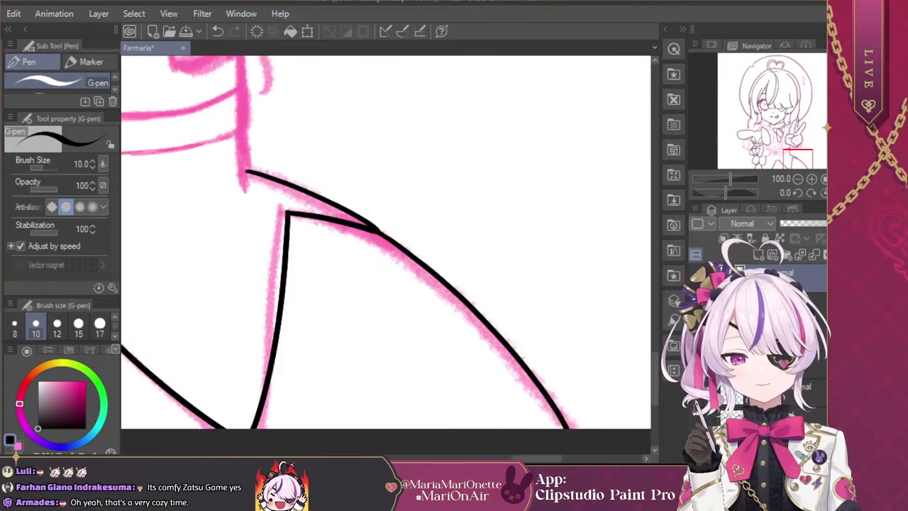
Step: Ink the side of the waist from the hip curve up to the underside of the peace-sign hand
{"action": "left_click_drag", "start_coordinate": [792, 159], "coordinate": [792, 151]}
{"action": "left_click_drag", "start_coordinate": [477, 177], "coordinate": [487, 324]}
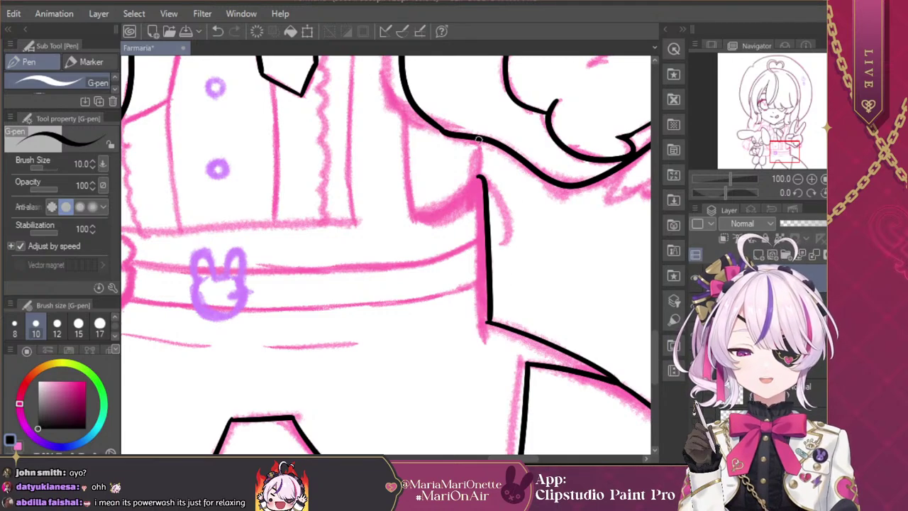
{"action": "left_click_drag", "start_coordinate": [479, 140], "coordinate": [477, 178]}
{"action": "key", "text": "ctrl+z"}
{"action": "left_click_drag", "start_coordinate": [476, 140], "coordinate": [481, 178]}
Step: Ink the long strap edges between the bow and the peace-sign hand, plus the short curved edge below the wrist
{"action": "mouse_move", "coordinate": [786, 150]}
{"action": "left_mouse_down"}
{"action": "mouse_move", "coordinate": [779, 138]}
{"action": "mouse_move", "coordinate": [782, 146]}
{"action": "left_mouse_up"}
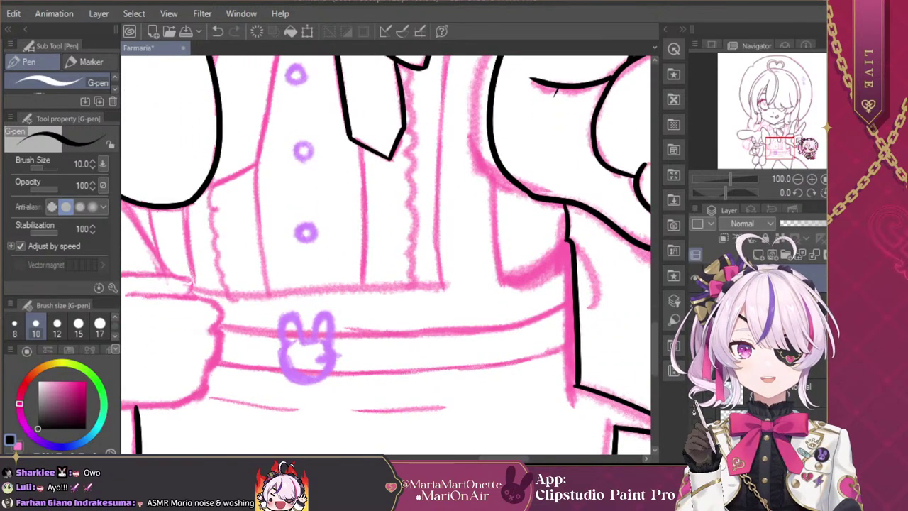
{"action": "left_click", "coordinate": [798, 179]}
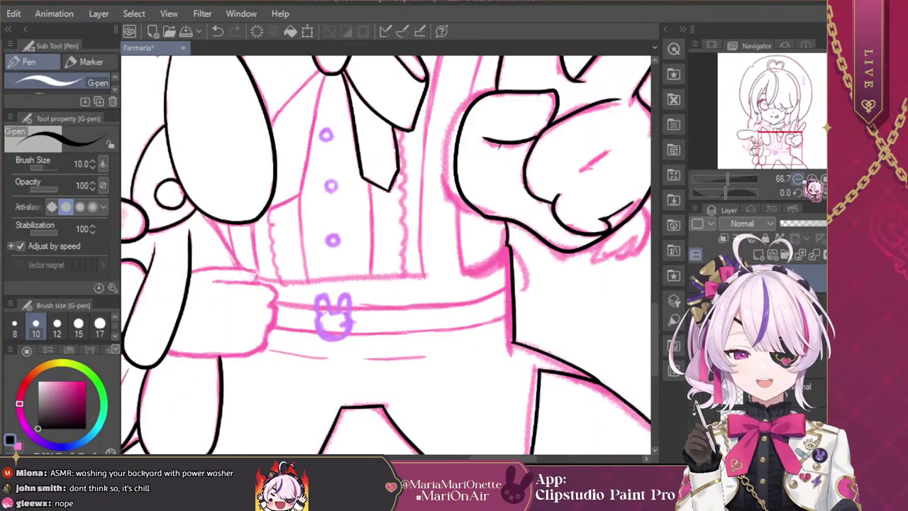
{"action": "left_click_drag", "start_coordinate": [780, 155], "coordinate": [782, 140]}
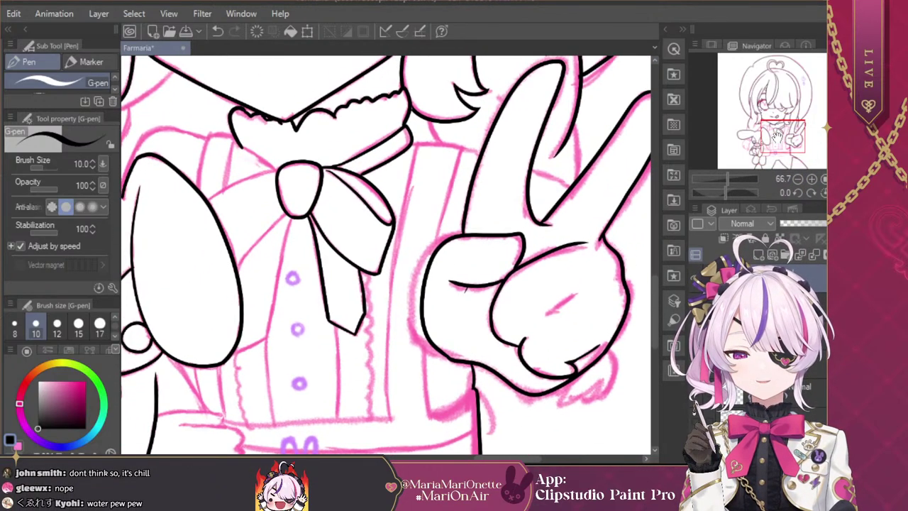
{"action": "mouse_move", "coordinate": [417, 144]}
{"action": "left_mouse_down"}
{"action": "mouse_move", "coordinate": [393, 277]}
{"action": "mouse_move", "coordinate": [396, 421]}
{"action": "left_mouse_up"}
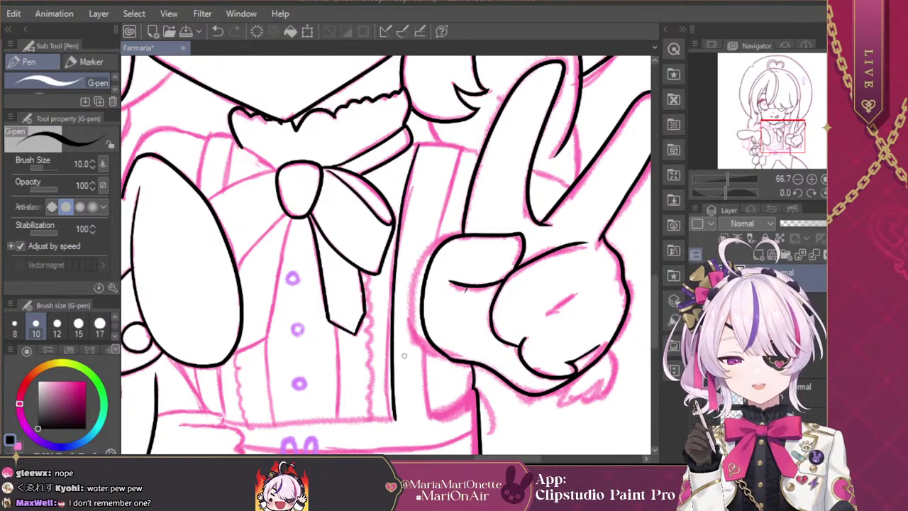
{"action": "left_click_drag", "start_coordinate": [446, 161], "coordinate": [428, 266]}
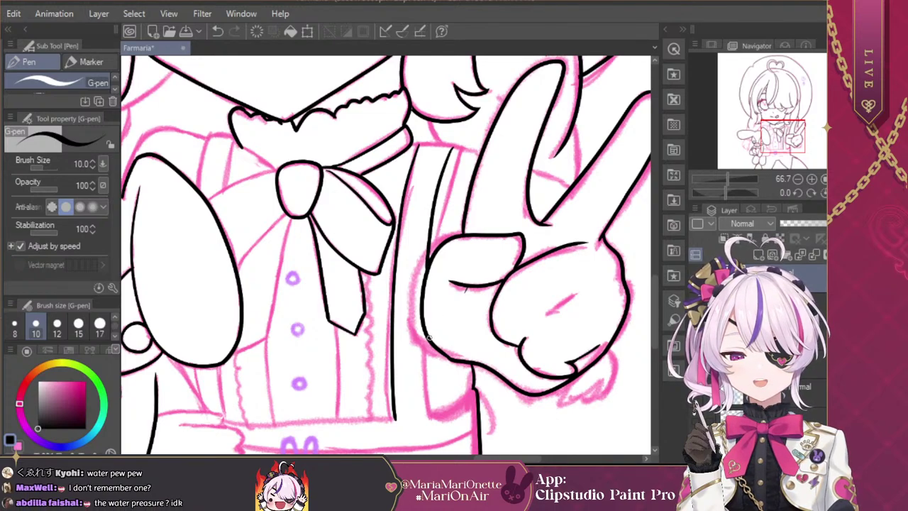
{"action": "left_click_drag", "start_coordinate": [427, 339], "coordinate": [428, 409]}
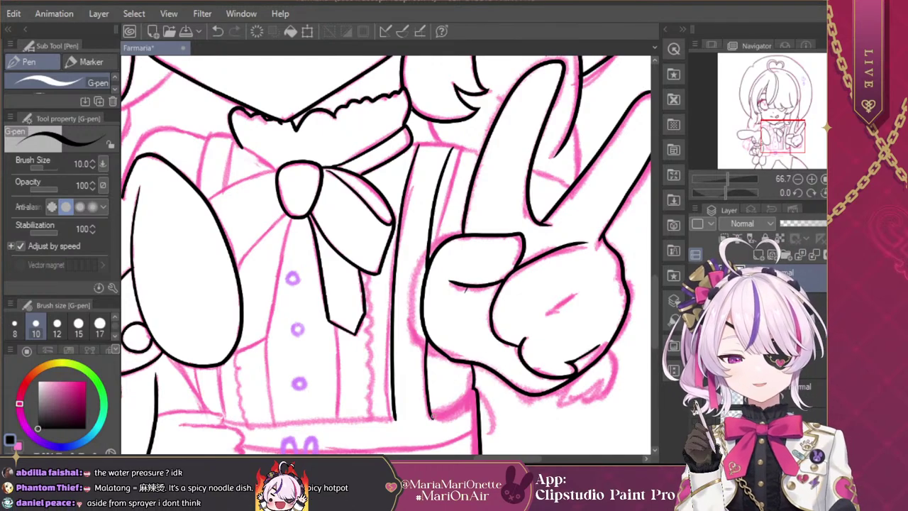
{"action": "mouse_move", "coordinate": [434, 419]}
{"action": "left_mouse_down"}
{"action": "mouse_move", "coordinate": [479, 386]}
{"action": "mouse_move", "coordinate": [431, 418]}
{"action": "left_mouse_up"}
{"action": "key", "text": "ctrl+z"}
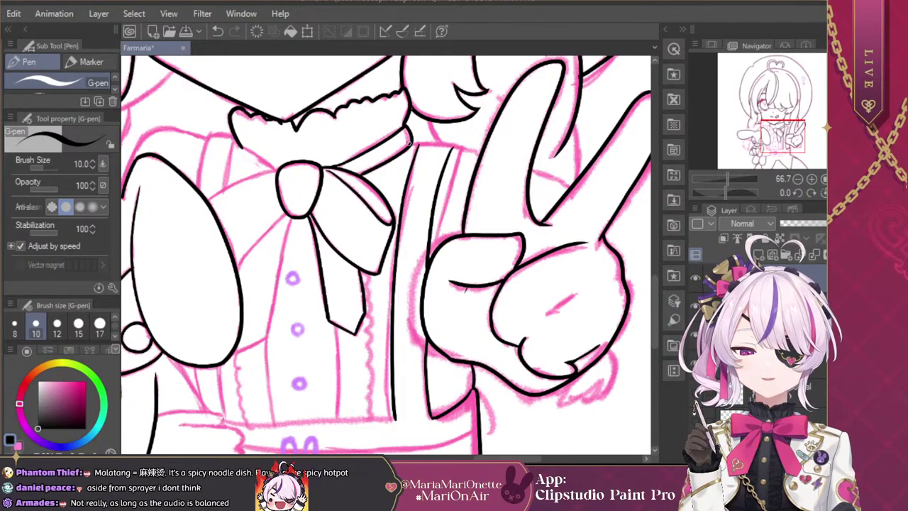
Step: Ink the shoulder line across the strap's upper end and its continuation between the two raised fingers
{"action": "left_click", "coordinate": [812, 179]}
{"action": "left_click_drag", "start_coordinate": [788, 138], "coordinate": [793, 126]}
{"action": "mouse_move", "coordinate": [254, 241]}
{"action": "left_mouse_down"}
{"action": "mouse_move", "coordinate": [290, 235]}
{"action": "mouse_move", "coordinate": [355, 254]}
{"action": "left_mouse_up"}
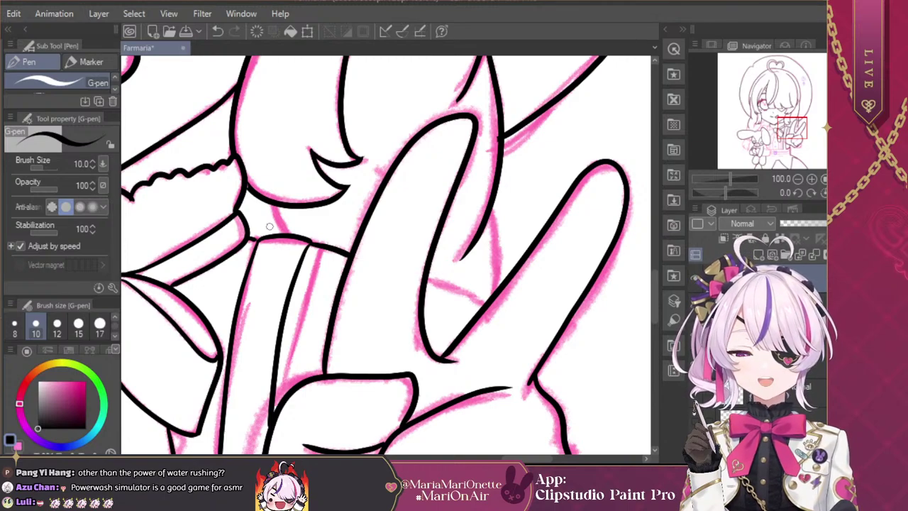
{"action": "left_click_drag", "start_coordinate": [422, 280], "coordinate": [489, 304]}
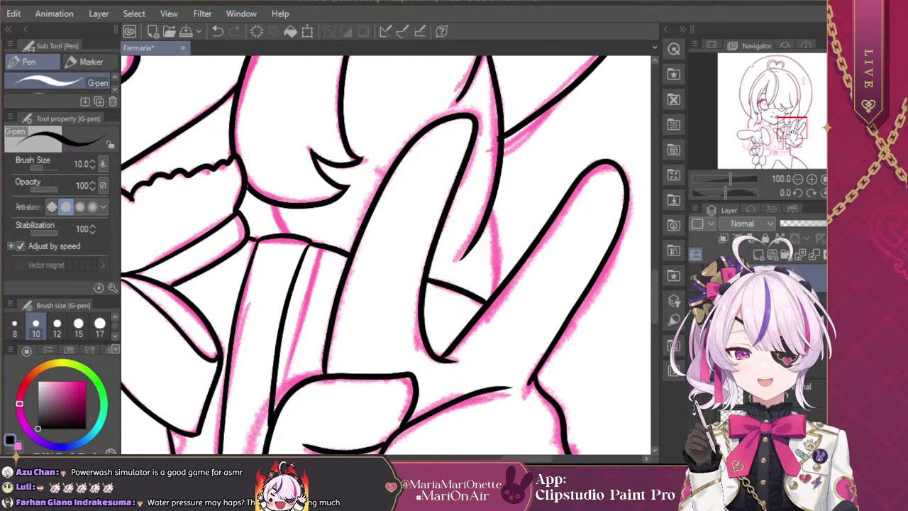
Step: Ink the short line under the hair lock beside the collar and the curved edge between the two raised fingers
{"action": "mouse_move", "coordinate": [792, 133]}
{"action": "left_mouse_down"}
{"action": "mouse_move", "coordinate": [787, 118]}
{"action": "mouse_move", "coordinate": [785, 125]}
{"action": "left_mouse_up"}
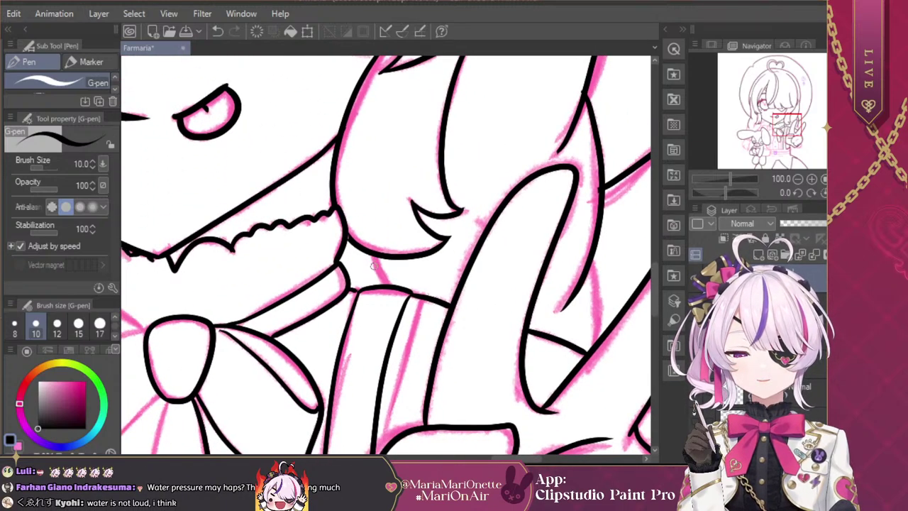
{"action": "left_click_drag", "start_coordinate": [372, 253], "coordinate": [390, 286]}
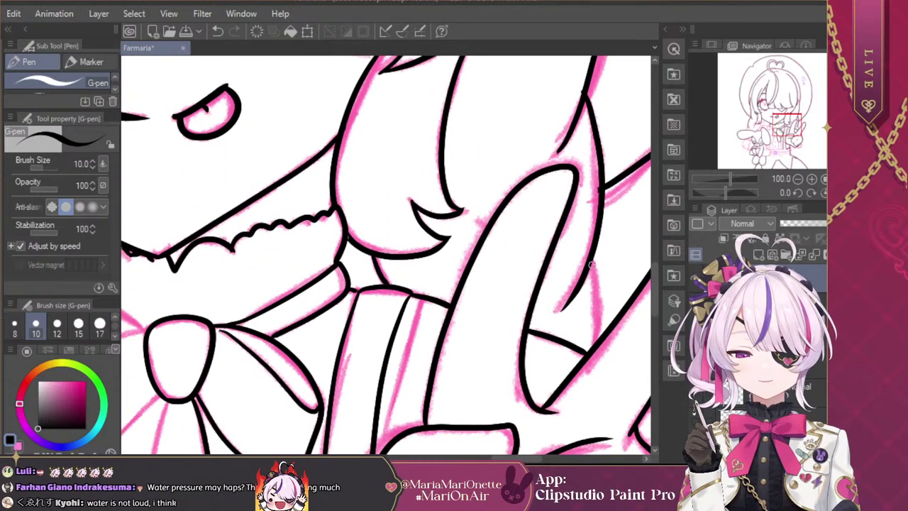
{"action": "mouse_move", "coordinate": [591, 264]}
{"action": "left_mouse_down"}
{"action": "mouse_move", "coordinate": [601, 320]}
{"action": "mouse_move", "coordinate": [593, 344]}
{"action": "left_mouse_up"}
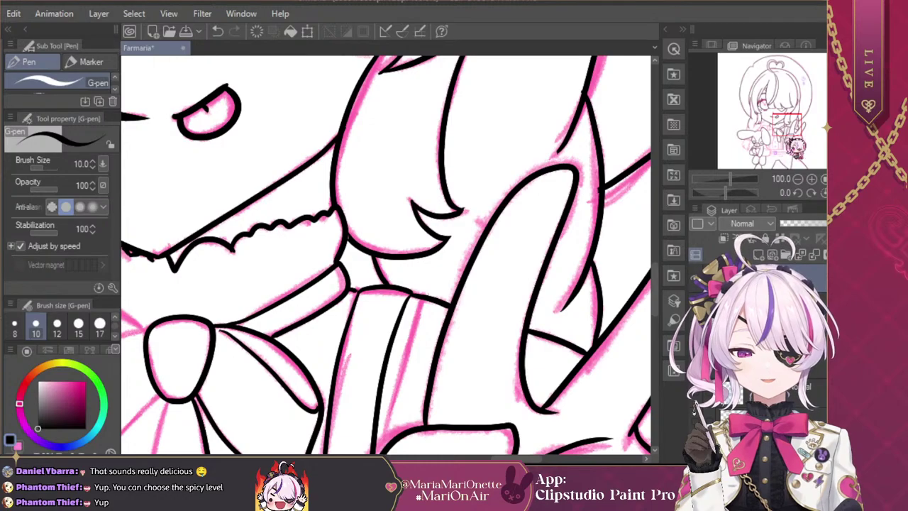
Step: Ink the upper and lower edges of the bow loop extending from the knot to the plush's ear
{"action": "left_click_drag", "start_coordinate": [795, 148], "coordinate": [778, 130]}
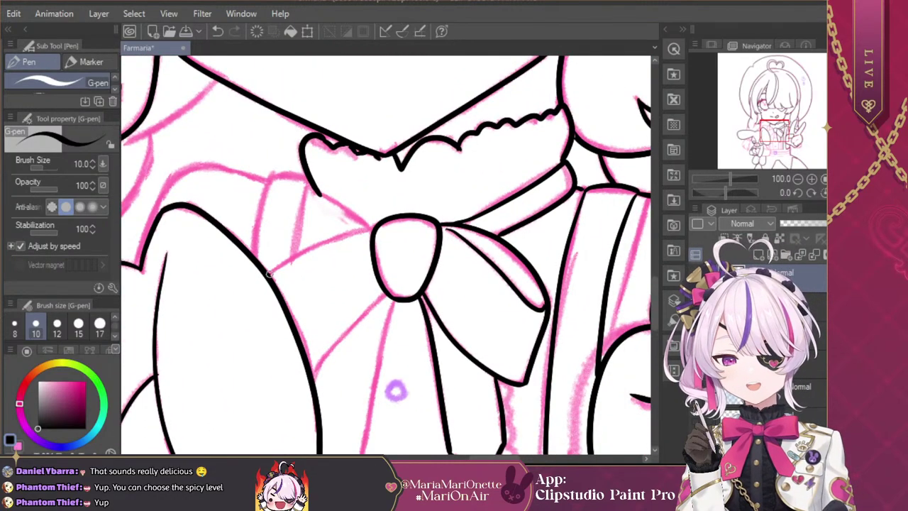
{"action": "mouse_move", "coordinate": [268, 273]}
{"action": "left_mouse_down"}
{"action": "mouse_move", "coordinate": [375, 229]}
{"action": "mouse_move", "coordinate": [266, 274]}
{"action": "left_mouse_up"}
{"action": "key", "text": "ctrl+z"}
{"action": "left_click_drag", "start_coordinate": [388, 295], "coordinate": [314, 385]}
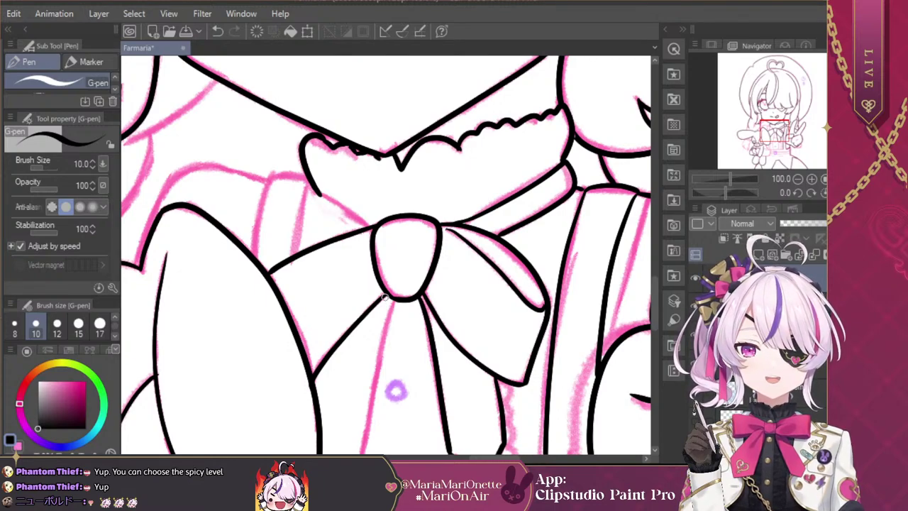
Step: Ink the collar's lower edge and the ribbon band beneath it, on the plush's side of the bow knot
{"action": "left_click_drag", "start_coordinate": [323, 199], "coordinate": [379, 224]}
{"action": "mouse_move", "coordinate": [309, 181]}
{"action": "left_mouse_down"}
{"action": "mouse_move", "coordinate": [326, 220]}
{"action": "mouse_move", "coordinate": [359, 235]}
{"action": "left_mouse_up"}
{"action": "key", "text": "ctrl+z"}
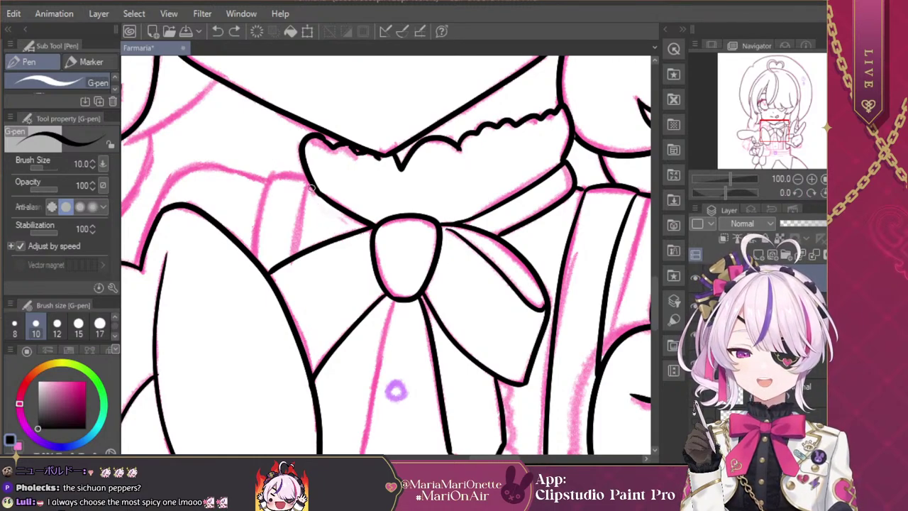
{"action": "mouse_move", "coordinate": [310, 186]}
{"action": "left_mouse_down"}
{"action": "mouse_move", "coordinate": [320, 210]}
{"action": "mouse_move", "coordinate": [357, 235]}
{"action": "left_mouse_up"}
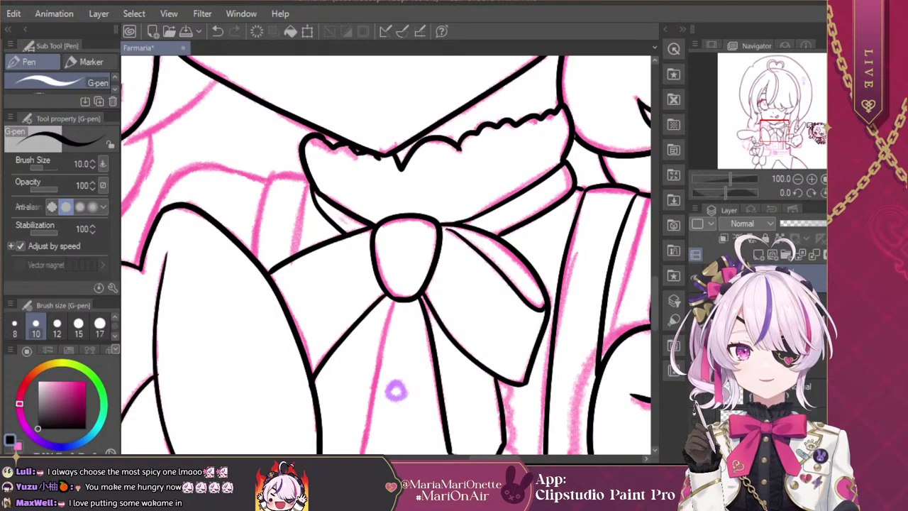
Step: Ink the long edge descending from the bow knot beside the buttons and its slanted end meeting the plush's ear
{"action": "left_click_drag", "start_coordinate": [776, 132], "coordinate": [771, 141]}
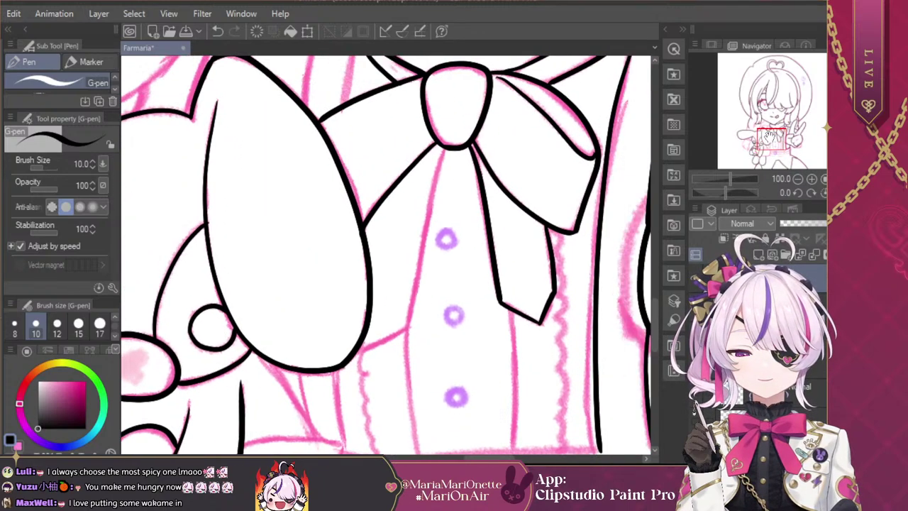
{"action": "left_click_drag", "start_coordinate": [443, 151], "coordinate": [410, 332]}
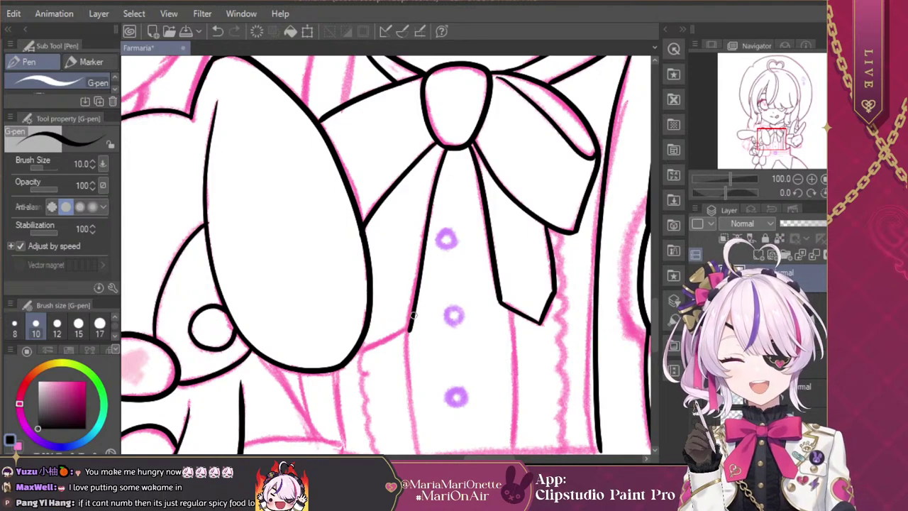
{"action": "mouse_move", "coordinate": [409, 331]}
{"action": "left_mouse_down"}
{"action": "mouse_move", "coordinate": [360, 359]}
{"action": "mouse_move", "coordinate": [414, 328]}
{"action": "left_mouse_up"}
{"action": "key", "text": "ctrl+z"}
{"action": "left_click_drag", "start_coordinate": [366, 352], "coordinate": [357, 357]}
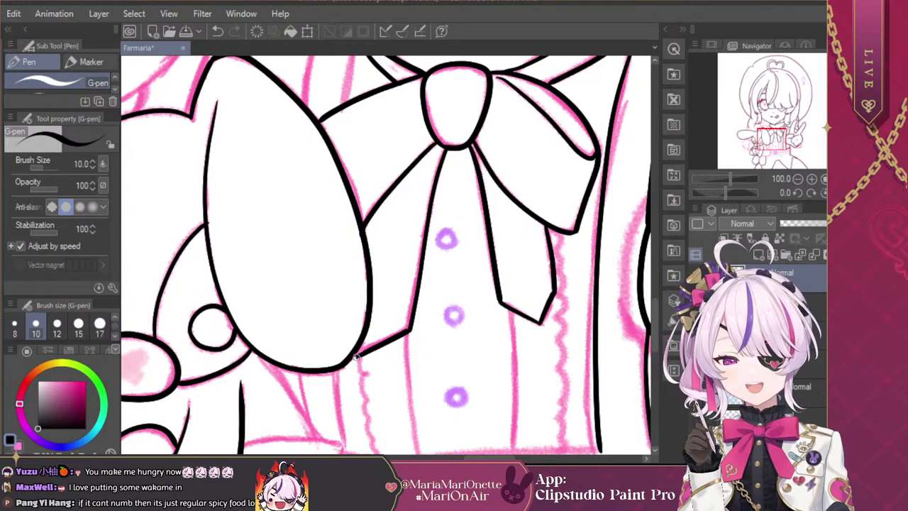
Step: Redo the ribbon end's join with the plush's ear and ink the shoulder strap beside the collar on the plush's side
{"action": "key", "text": "ctrl+z"}
{"action": "left_click", "coordinate": [357, 350]}
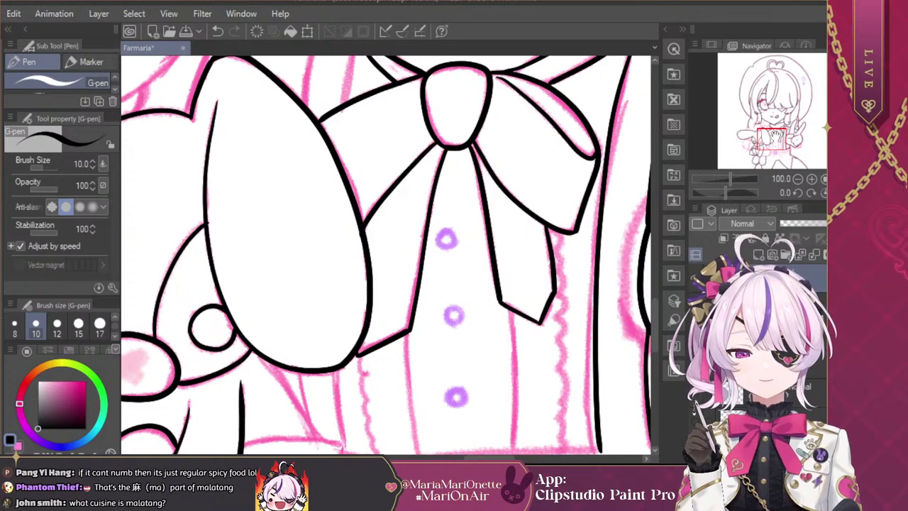
{"action": "scroll", "coordinate": [327, 291], "scroll_direction": "up", "scroll_amount": 6}
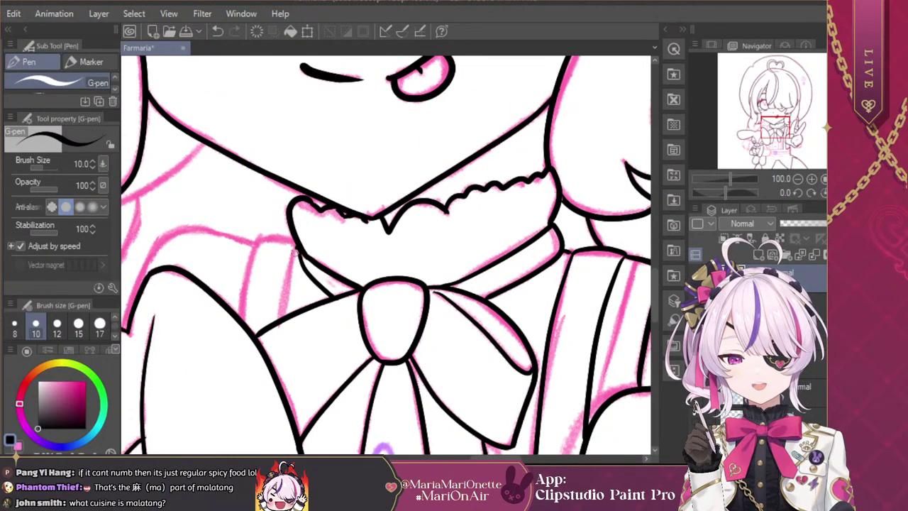
{"action": "mouse_move", "coordinate": [294, 247]}
{"action": "left_mouse_down"}
{"action": "mouse_move", "coordinate": [285, 315]}
{"action": "mouse_move", "coordinate": [240, 294]}
{"action": "mouse_move", "coordinate": [253, 244]}
{"action": "mouse_move", "coordinate": [297, 239]}
{"action": "left_mouse_up"}
{"action": "key", "text": "ctrl+z"}
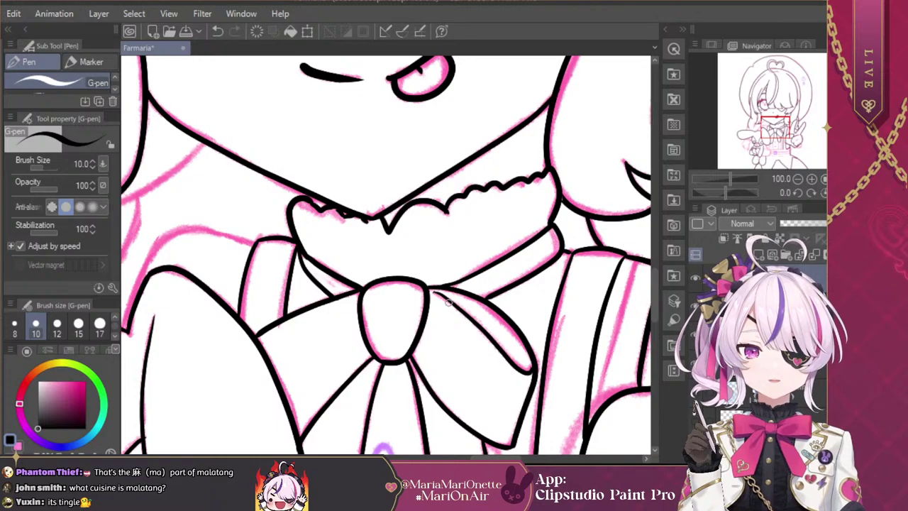
Step: Ink the curved shoulder line from the strap down to the top of the plush's head
{"action": "left_click_drag", "start_coordinate": [778, 150], "coordinate": [764, 130]}
{"action": "left_click_drag", "start_coordinate": [346, 291], "coordinate": [340, 305]}
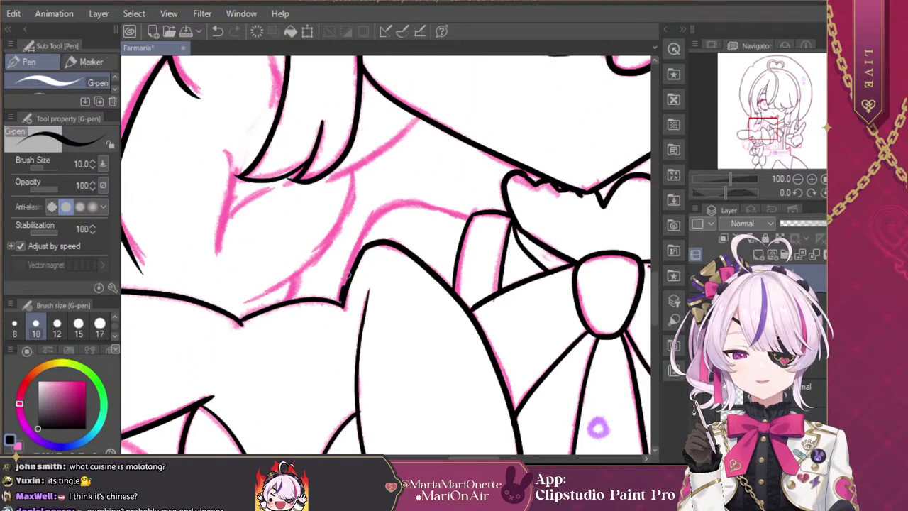
{"action": "mouse_move", "coordinate": [352, 267]}
{"action": "left_mouse_down"}
{"action": "mouse_move", "coordinate": [339, 306]}
{"action": "mouse_move", "coordinate": [349, 264]}
{"action": "mouse_move", "coordinate": [381, 208]}
{"action": "mouse_move", "coordinate": [421, 201]}
{"action": "mouse_move", "coordinate": [473, 222]}
{"action": "left_mouse_up"}
{"action": "key", "text": "ctrl+z"}
{"action": "key", "text": "ctrl+z"}
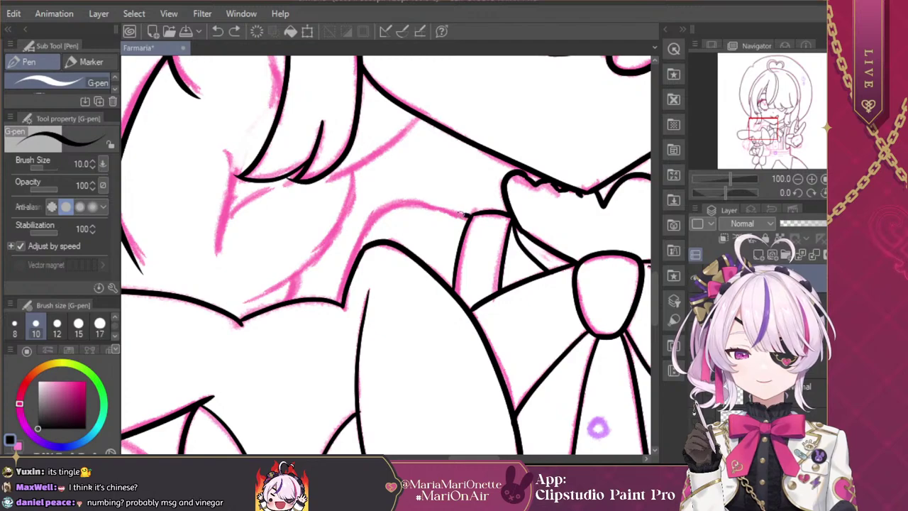
{"action": "mouse_move", "coordinate": [465, 215]}
{"action": "left_mouse_down"}
{"action": "mouse_move", "coordinate": [400, 199]}
{"action": "mouse_move", "coordinate": [371, 212]}
{"action": "mouse_move", "coordinate": [341, 301]}
{"action": "left_mouse_up"}
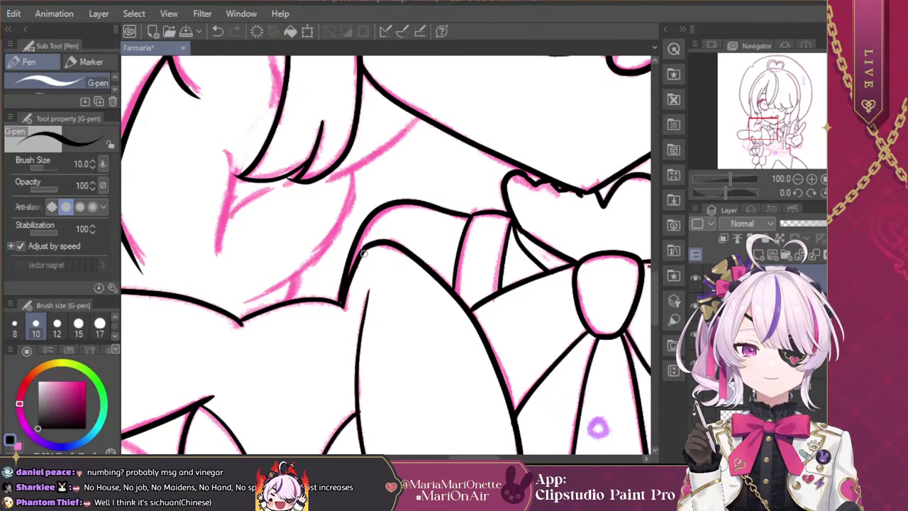
Step: Ink the strap edges and the slanted sleeve line below the plush's drooping ear, down to the forearm
{"action": "left_click", "coordinate": [797, 178]}
{"action": "left_click", "coordinate": [798, 178]}
{"action": "mouse_move", "coordinate": [779, 135]}
{"action": "left_mouse_down"}
{"action": "mouse_move", "coordinate": [779, 148]}
{"action": "mouse_move", "coordinate": [783, 131]}
{"action": "left_mouse_up"}
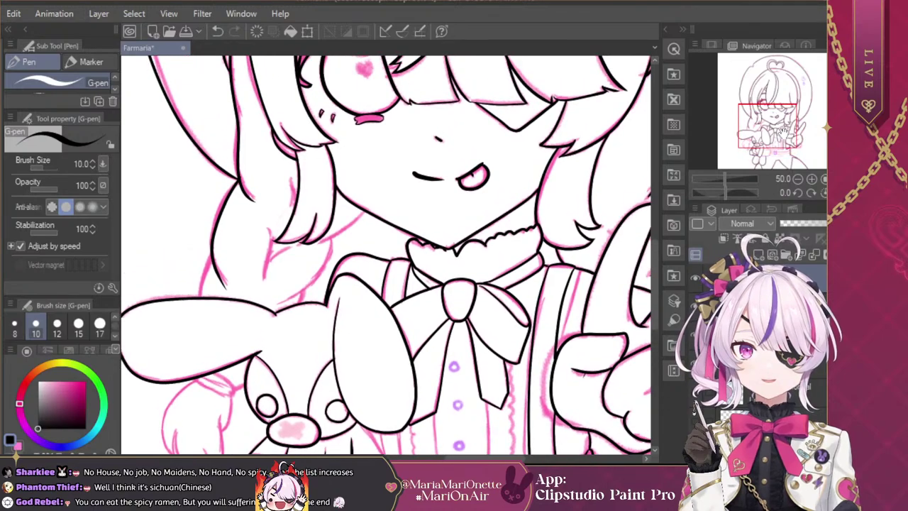
{"action": "mouse_move", "coordinate": [330, 266]}
{"action": "left_mouse_down"}
{"action": "mouse_move", "coordinate": [286, 212]}
{"action": "mouse_move", "coordinate": [259, 128]}
{"action": "left_mouse_up"}
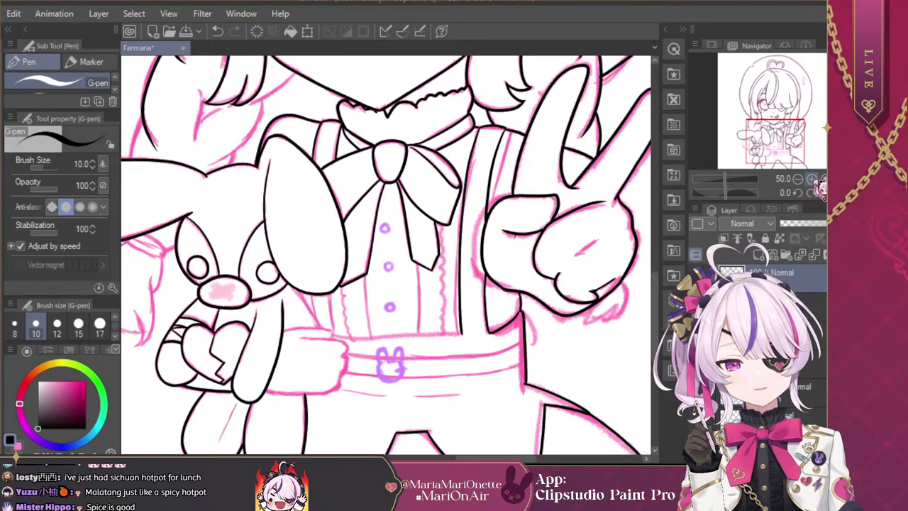
{"action": "left_click", "coordinate": [812, 179]}
{"action": "left_click", "coordinate": [811, 179]}
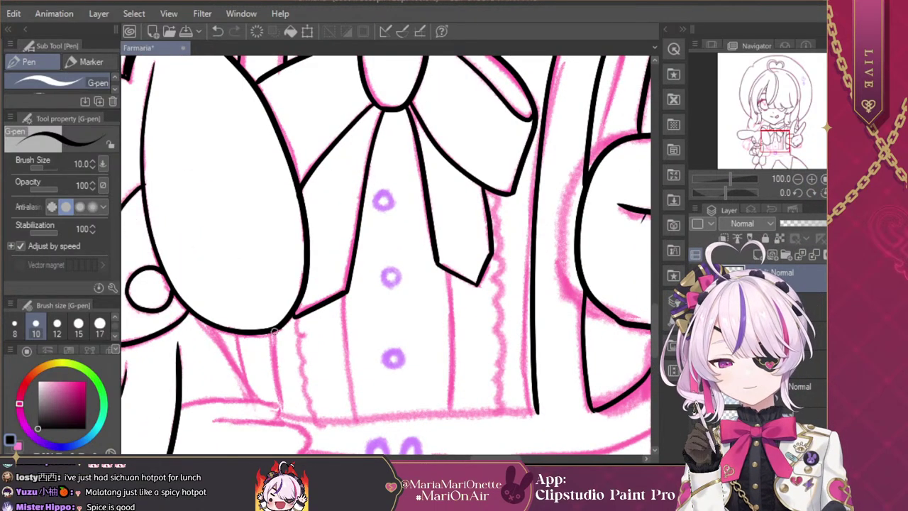
{"action": "left_click_drag", "start_coordinate": [274, 331], "coordinate": [285, 417]}
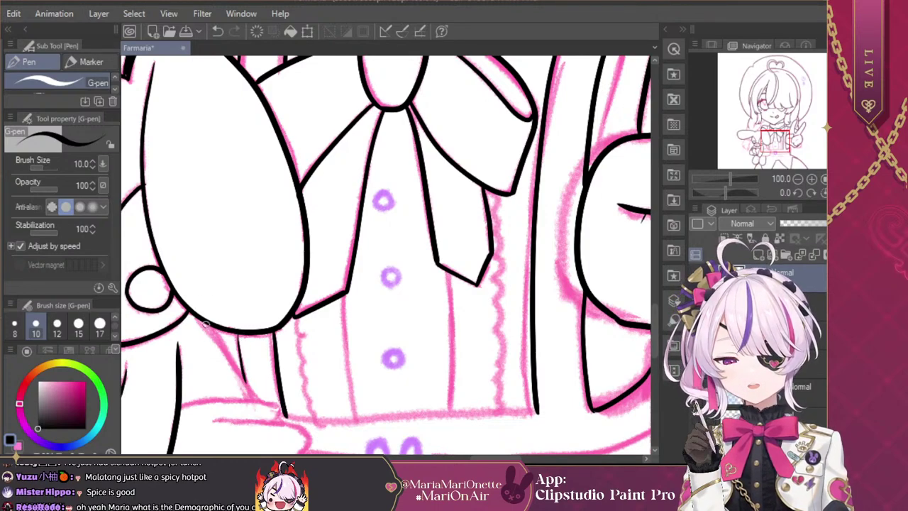
{"action": "left_click_drag", "start_coordinate": [220, 341], "coordinate": [245, 383]}
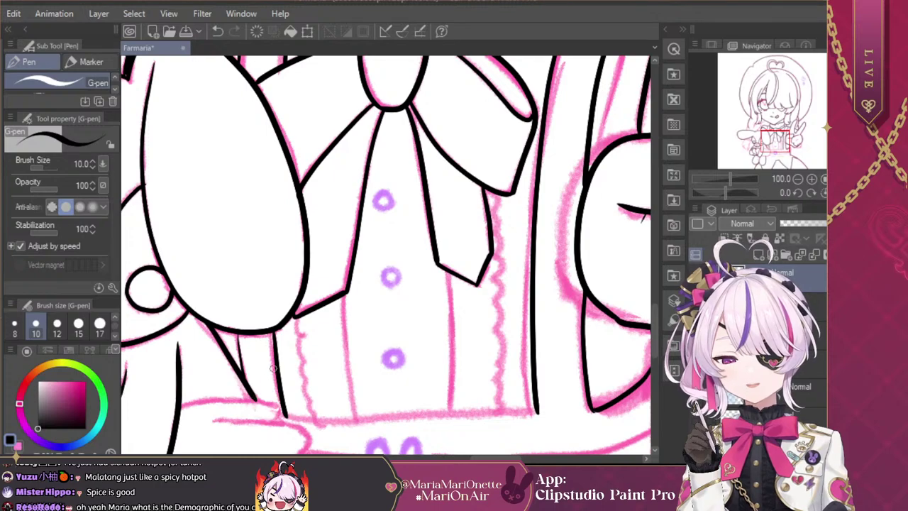
Step: Ink the forearm and hand hugging the plush, including the upper edge, thumb line, knuckles and lower edge
{"action": "left_click_drag", "start_coordinate": [785, 141], "coordinate": [776, 149]}
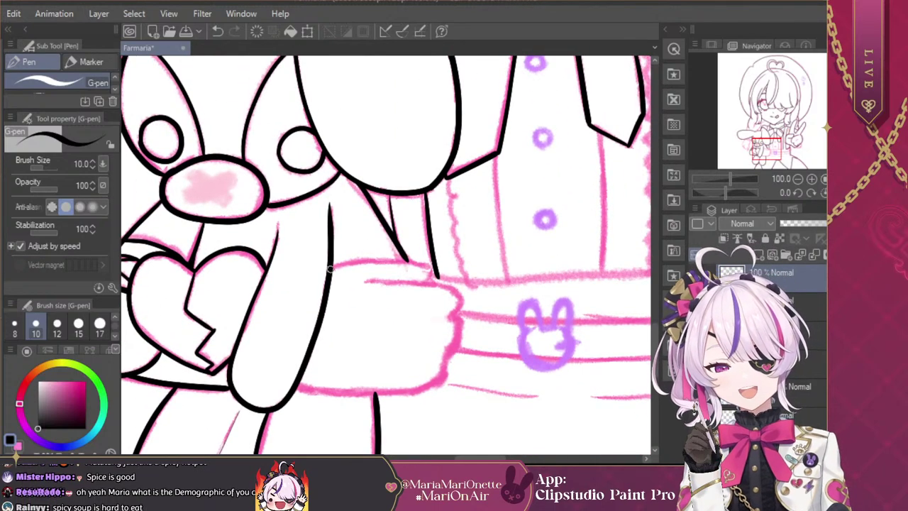
{"action": "left_click_drag", "start_coordinate": [336, 265], "coordinate": [437, 269]}
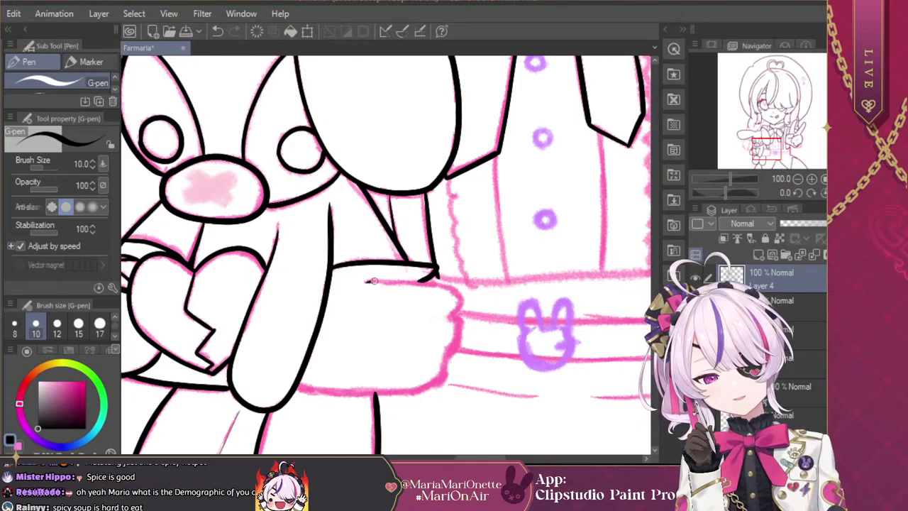
{"action": "left_click_drag", "start_coordinate": [374, 281], "coordinate": [428, 280]}
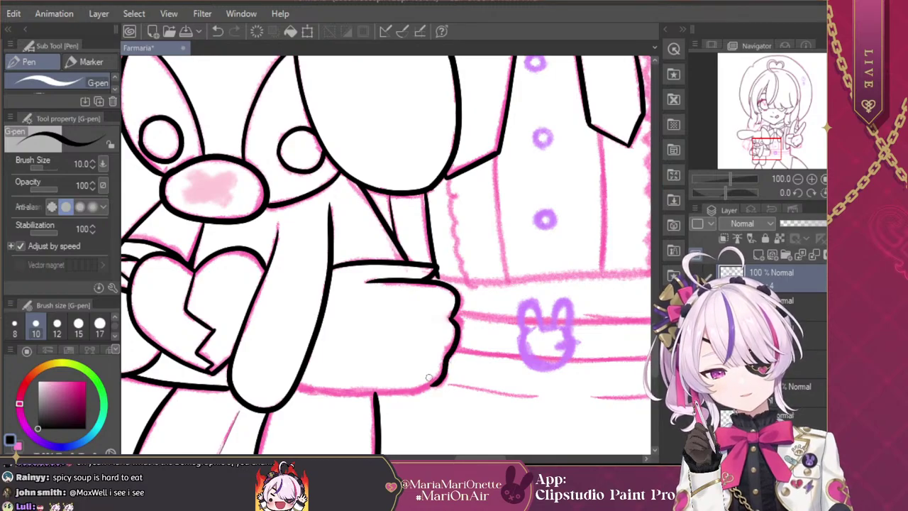
{"action": "mouse_move", "coordinate": [738, 192]}
{"action": "left_mouse_down"}
{"action": "mouse_move", "coordinate": [728, 192]}
{"action": "mouse_move", "coordinate": [740, 192]}
{"action": "left_mouse_up"}
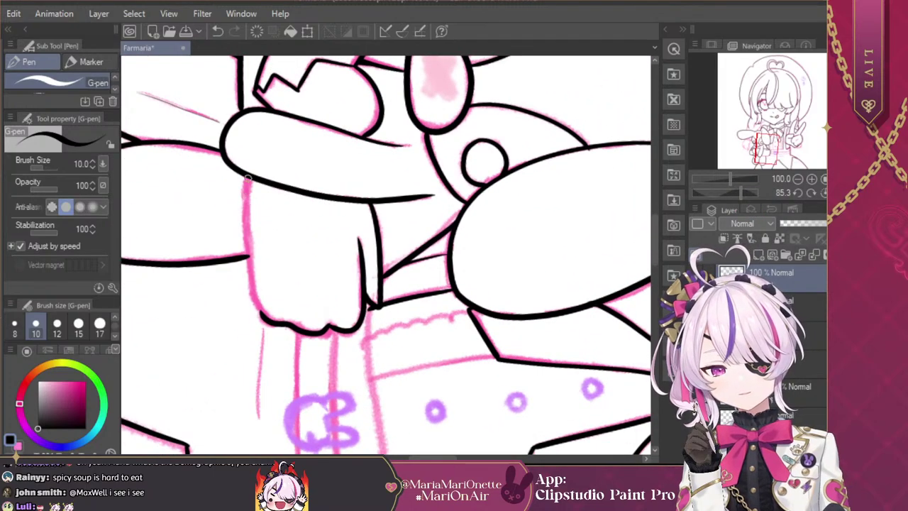
{"action": "mouse_move", "coordinate": [245, 202]}
{"action": "left_mouse_down"}
{"action": "mouse_move", "coordinate": [257, 306]}
{"action": "mouse_move", "coordinate": [268, 320]}
{"action": "left_mouse_up"}
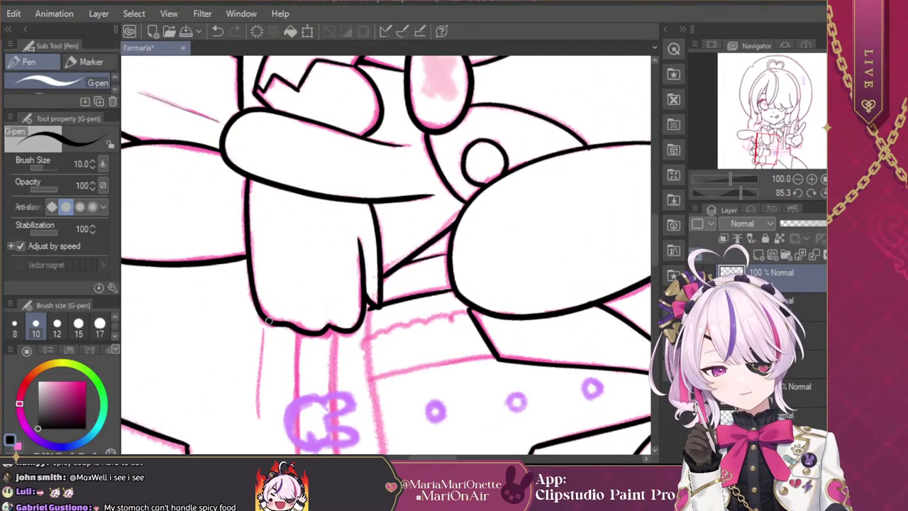
{"action": "left_click", "coordinate": [823, 193]}
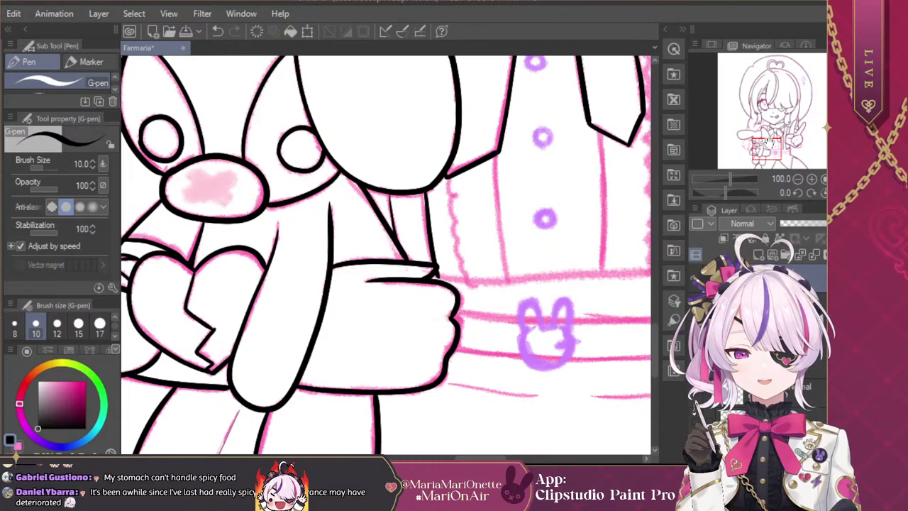
Step: Ink the vertical placket edges and the scalloped ruffles on both sides of the shirt's buttons, down to the waistband
{"action": "mouse_move", "coordinate": [768, 144]}
{"action": "left_mouse_down"}
{"action": "mouse_move", "coordinate": [776, 139]}
{"action": "mouse_move", "coordinate": [778, 149]}
{"action": "left_mouse_up"}
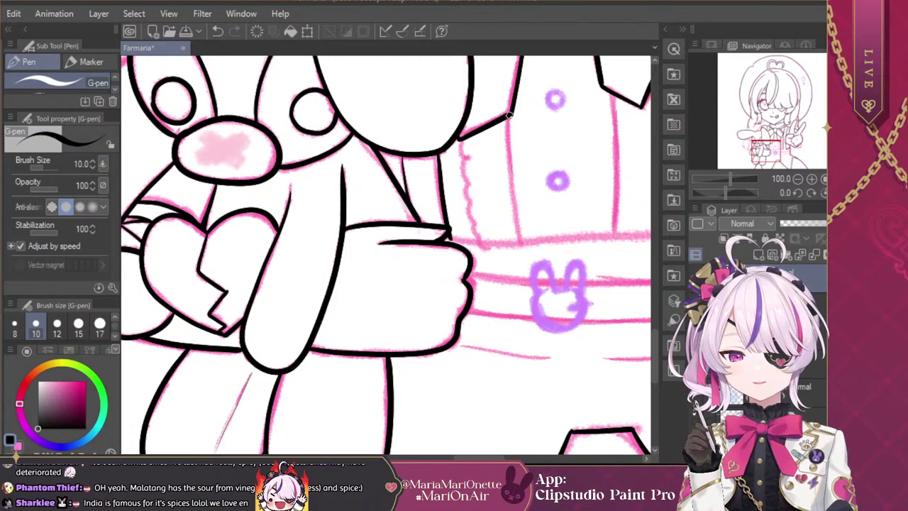
{"action": "left_click_drag", "start_coordinate": [509, 113], "coordinate": [523, 242]}
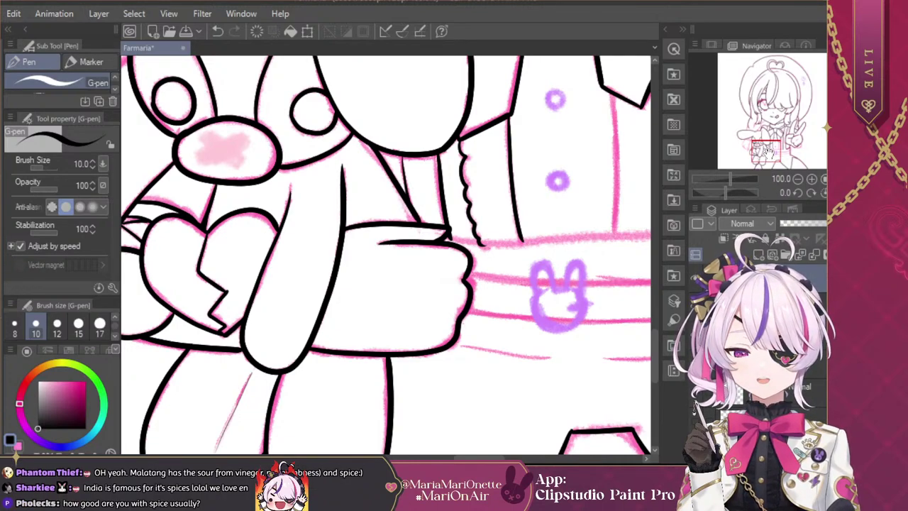
{"action": "left_click_drag", "start_coordinate": [767, 154], "coordinate": [777, 136]}
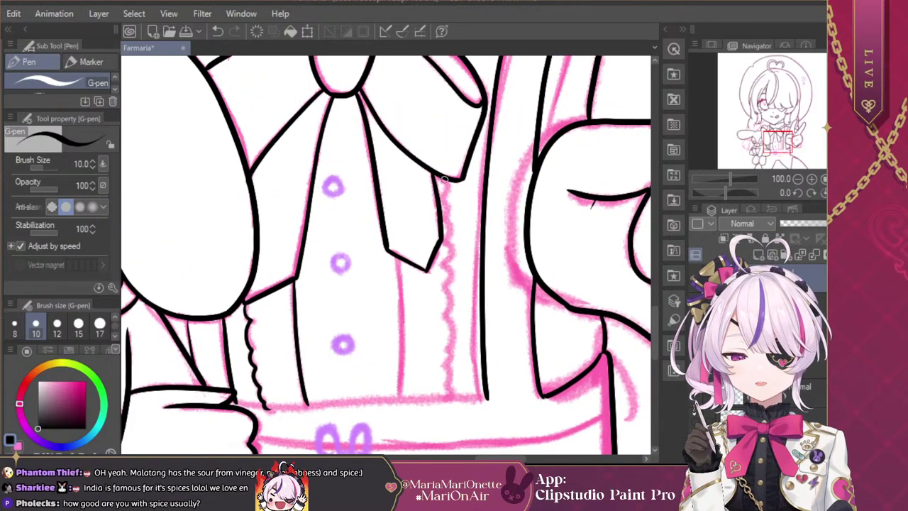
{"action": "key", "text": "ctrl+z"}
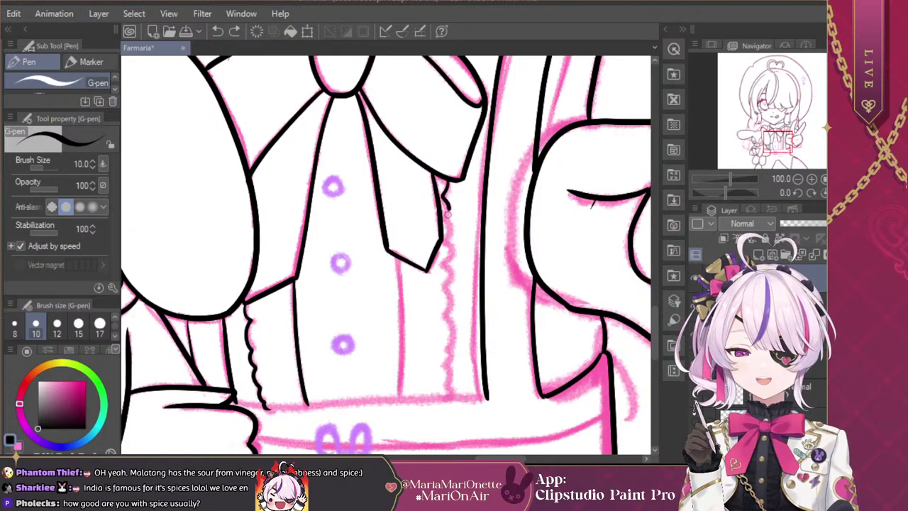
{"action": "left_click_drag", "start_coordinate": [446, 217], "coordinate": [450, 235]}
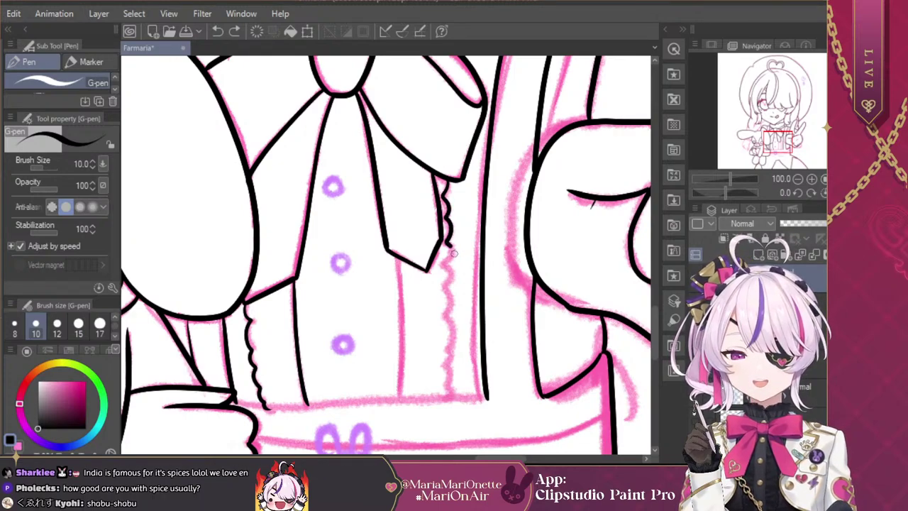
{"action": "left_click_drag", "start_coordinate": [447, 273], "coordinate": [450, 369]}
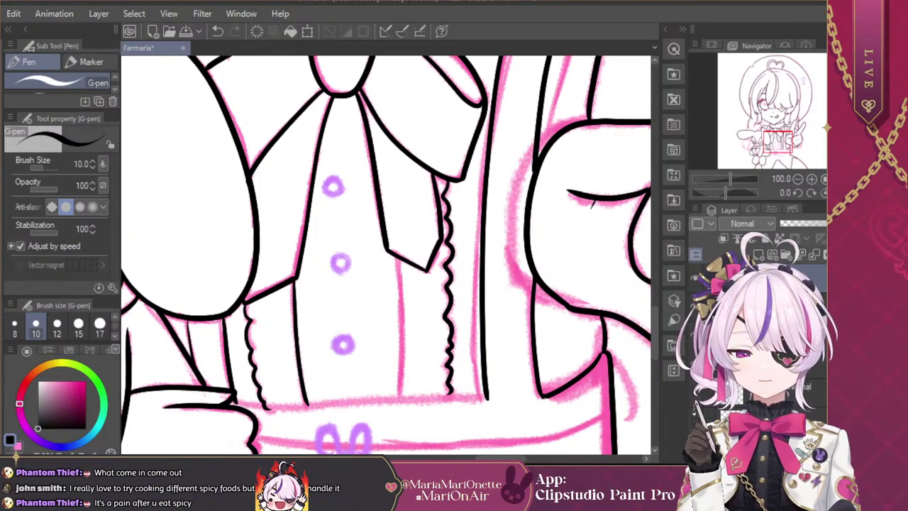
{"action": "key", "text": "h"}
{"action": "left_click_drag", "start_coordinate": [374, 263], "coordinate": [376, 395]}
{"action": "scroll", "coordinate": [387, 255], "scroll_direction": "right", "scroll_amount": 3}
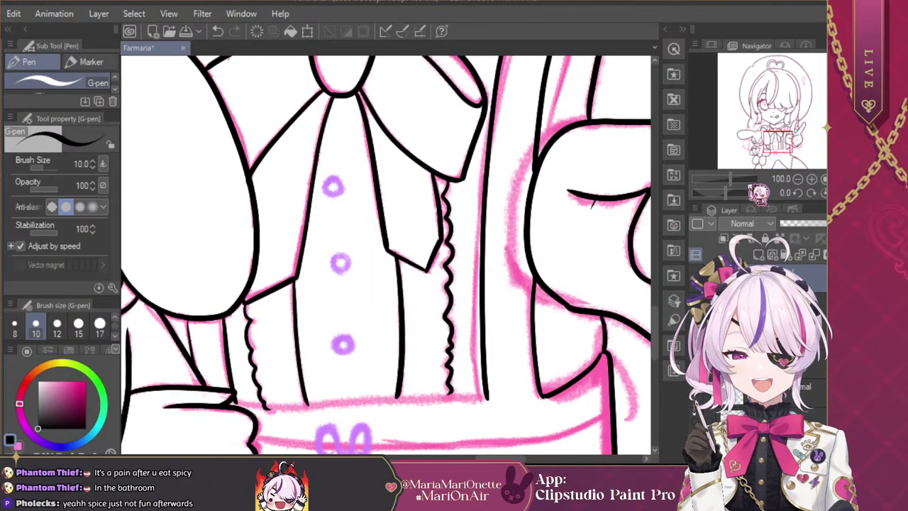
Step: Ink the waistband's upper edge from the far strap to the hand holding the plush
{"action": "left_click_drag", "start_coordinate": [734, 180], "coordinate": [718, 197]}
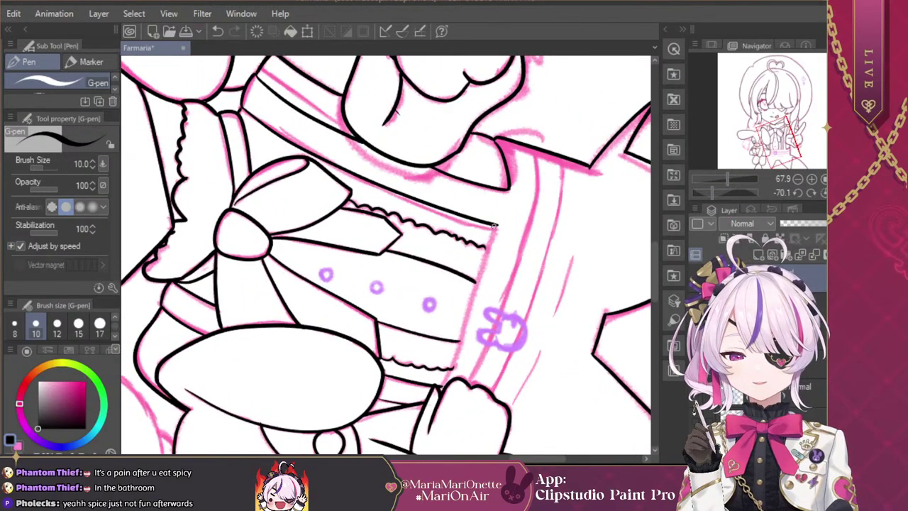
{"action": "left_click_drag", "start_coordinate": [483, 264], "coordinate": [444, 385]}
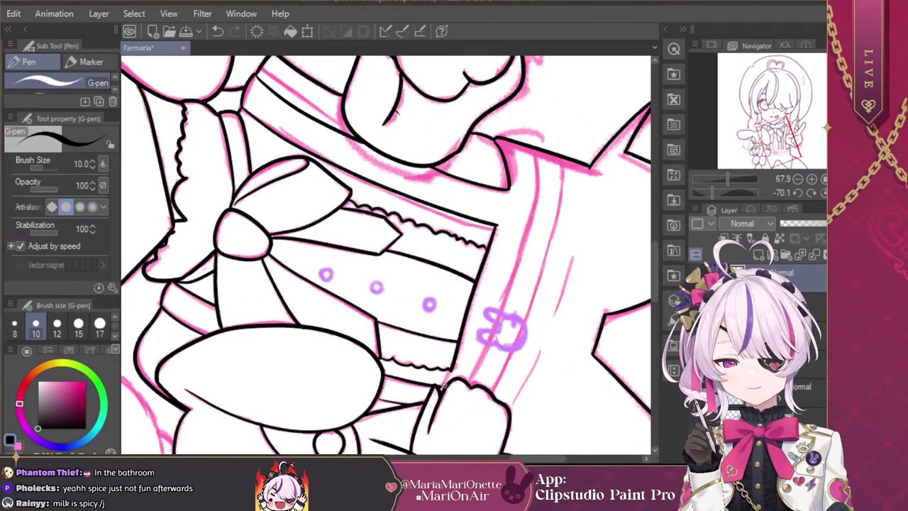
{"action": "left_click", "coordinate": [823, 192]}
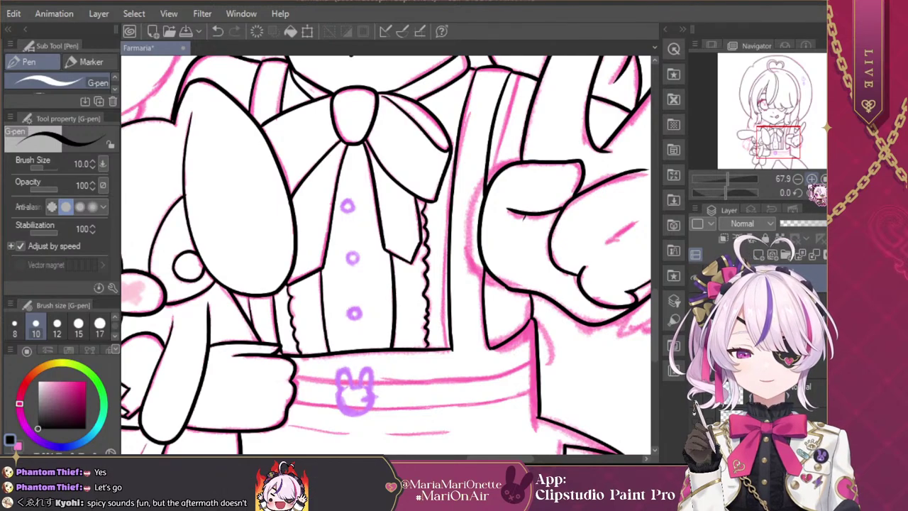
Step: Outline the three round shirt buttons over their purple sketch marks
{"action": "left_click", "coordinate": [811, 178]}
{"action": "left_click_drag", "start_coordinate": [782, 148], "coordinate": [780, 156]}
{"action": "left_click", "coordinate": [811, 178]}
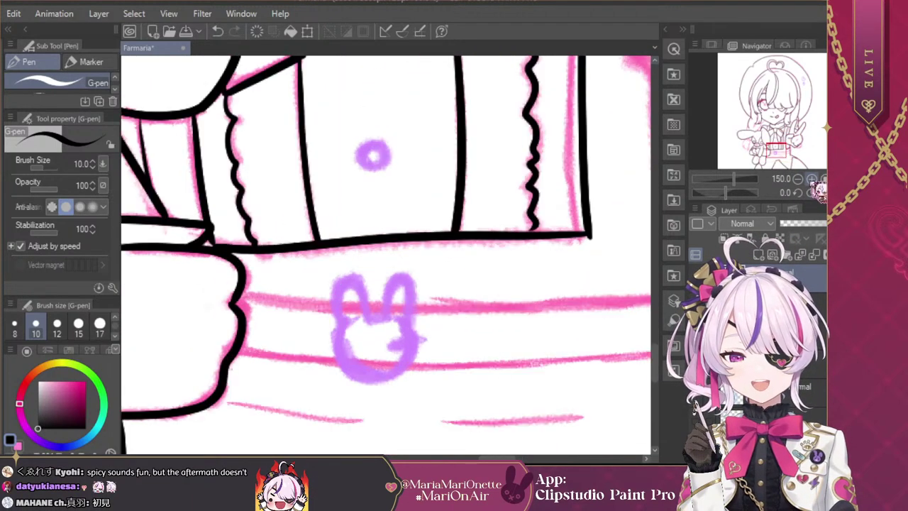
{"action": "left_click_drag", "start_coordinate": [800, 120], "coordinate": [773, 139]}
{"action": "mouse_move", "coordinate": [417, 223]}
{"action": "left_mouse_down"}
{"action": "mouse_move", "coordinate": [443, 210]}
{"action": "mouse_move", "coordinate": [447, 237]}
{"action": "mouse_move", "coordinate": [426, 241]}
{"action": "mouse_move", "coordinate": [418, 220]}
{"action": "left_mouse_up"}
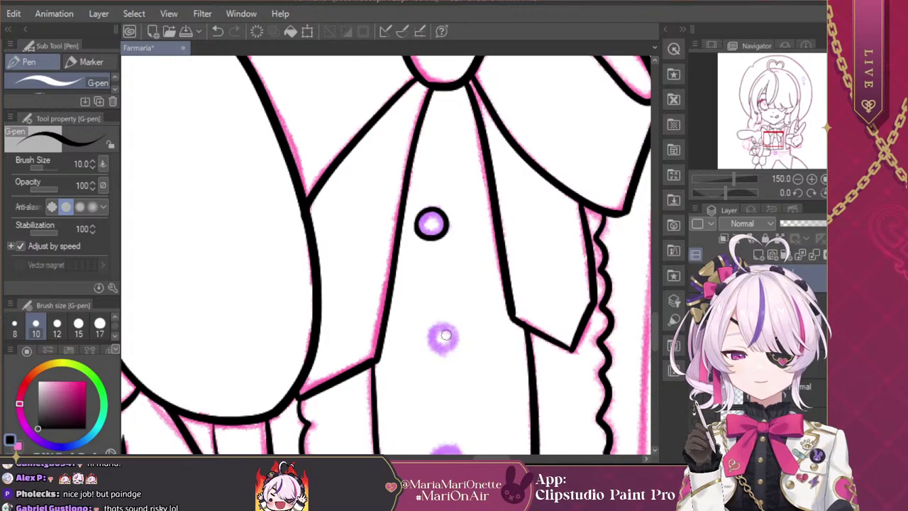
{"action": "mouse_move", "coordinate": [434, 327]}
{"action": "left_mouse_down"}
{"action": "mouse_move", "coordinate": [456, 329]}
{"action": "mouse_move", "coordinate": [457, 342]}
{"action": "mouse_move", "coordinate": [443, 351]}
{"action": "mouse_move", "coordinate": [431, 326]}
{"action": "left_mouse_up"}
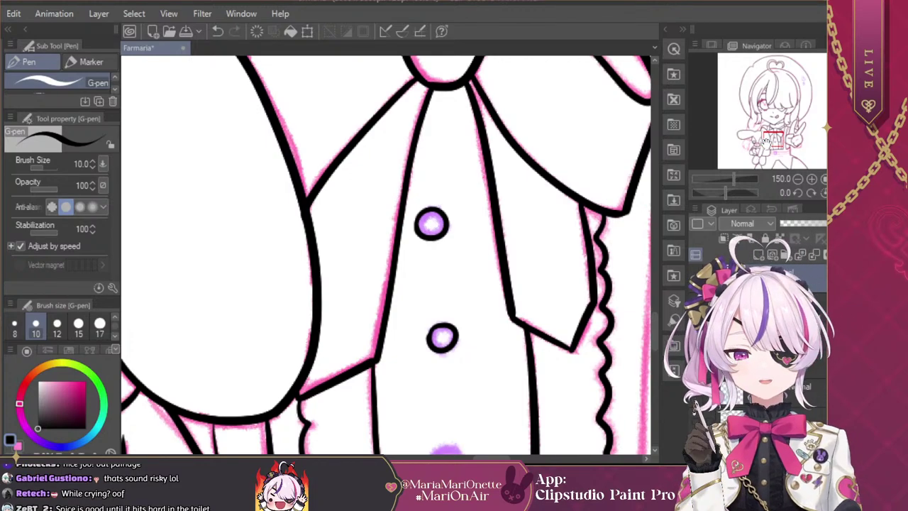
{"action": "left_click_drag", "start_coordinate": [778, 140], "coordinate": [780, 142]}
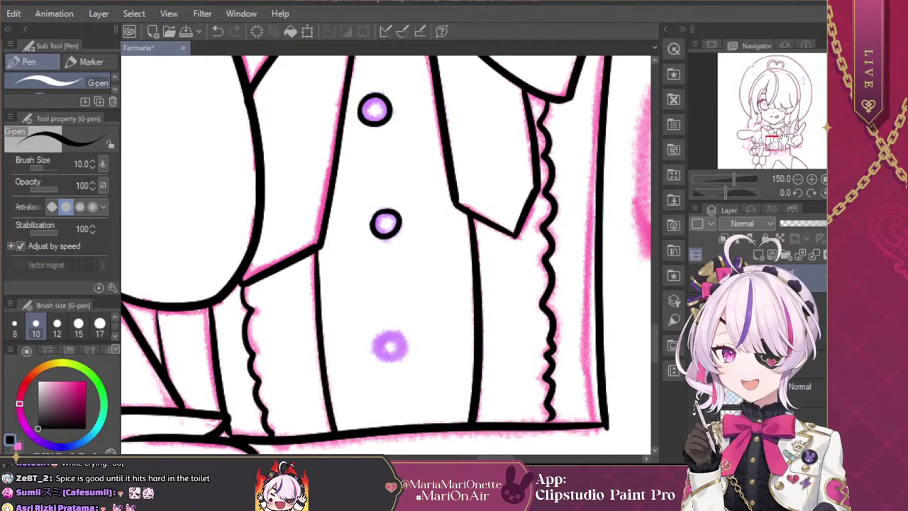
{"action": "mouse_move", "coordinate": [374, 351]}
{"action": "left_mouse_down"}
{"action": "mouse_move", "coordinate": [398, 330]}
{"action": "mouse_move", "coordinate": [407, 354]}
{"action": "mouse_move", "coordinate": [395, 364]}
{"action": "mouse_move", "coordinate": [379, 359]}
{"action": "mouse_move", "coordinate": [385, 327]}
{"action": "left_mouse_up"}
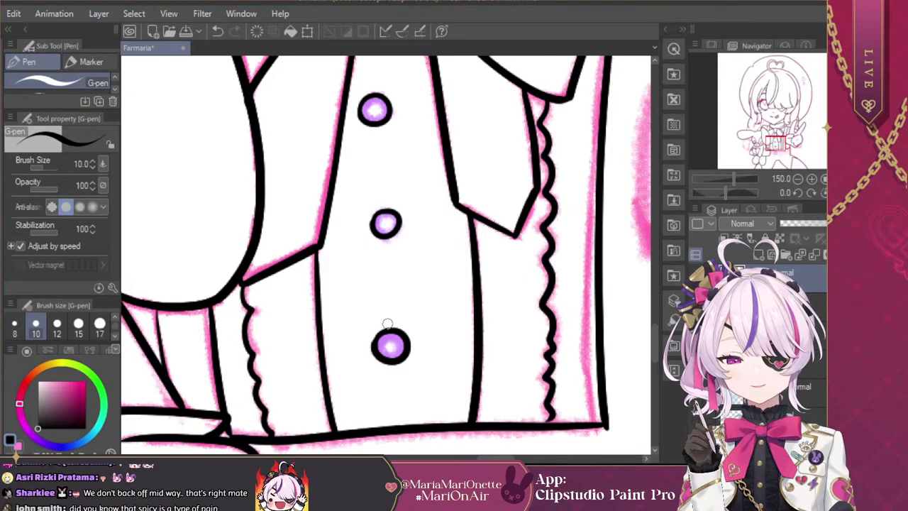
Step: Outline the rabbit-head buckle on the belt, with its two upright ears and rounded face
{"action": "left_click", "coordinate": [798, 179]}
{"action": "left_click", "coordinate": [798, 179]}
{"action": "left_click_drag", "start_coordinate": [776, 149], "coordinate": [774, 159]}
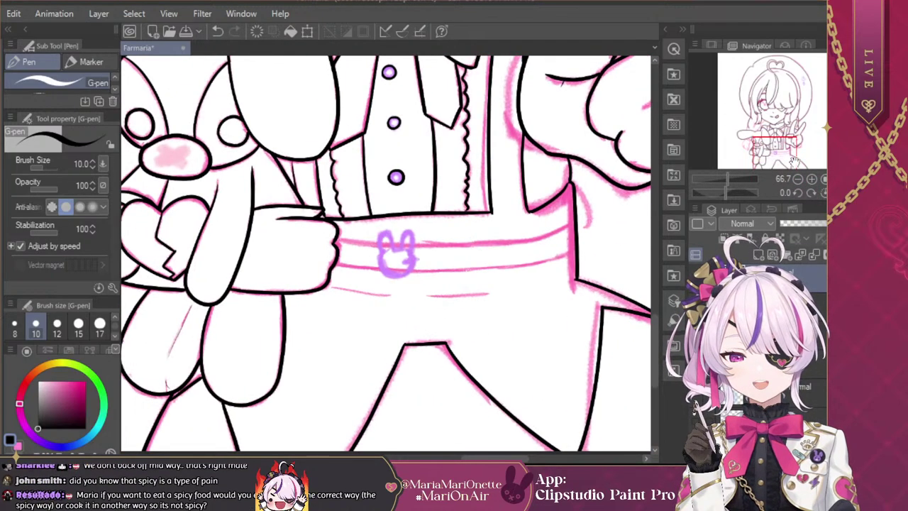
{"action": "left_click", "coordinate": [798, 179]}
{"action": "left_click", "coordinate": [813, 180]}
{"action": "left_click", "coordinate": [812, 179]}
{"action": "left_click", "coordinate": [812, 179]}
{"action": "left_click", "coordinate": [812, 179]}
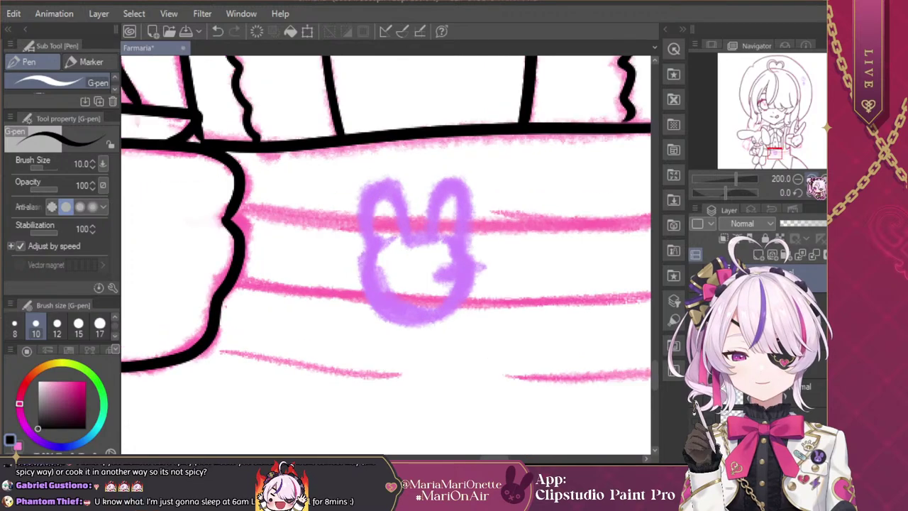
{"action": "mouse_move", "coordinate": [367, 248]}
{"action": "left_mouse_down"}
{"action": "mouse_move", "coordinate": [359, 199]}
{"action": "mouse_move", "coordinate": [373, 182]}
{"action": "mouse_move", "coordinate": [412, 197]}
{"action": "mouse_move", "coordinate": [413, 234]}
{"action": "mouse_move", "coordinate": [437, 227]}
{"action": "mouse_move", "coordinate": [420, 224]}
{"action": "mouse_move", "coordinate": [435, 177]}
{"action": "mouse_move", "coordinate": [464, 176]}
{"action": "mouse_move", "coordinate": [474, 193]}
{"action": "mouse_move", "coordinate": [466, 250]}
{"action": "mouse_move", "coordinate": [360, 261]}
{"action": "mouse_move", "coordinate": [363, 291]}
{"action": "mouse_move", "coordinate": [402, 326]}
{"action": "mouse_move", "coordinate": [455, 317]}
{"action": "mouse_move", "coordinate": [476, 277]}
{"action": "mouse_move", "coordinate": [468, 231]}
{"action": "left_mouse_up"}
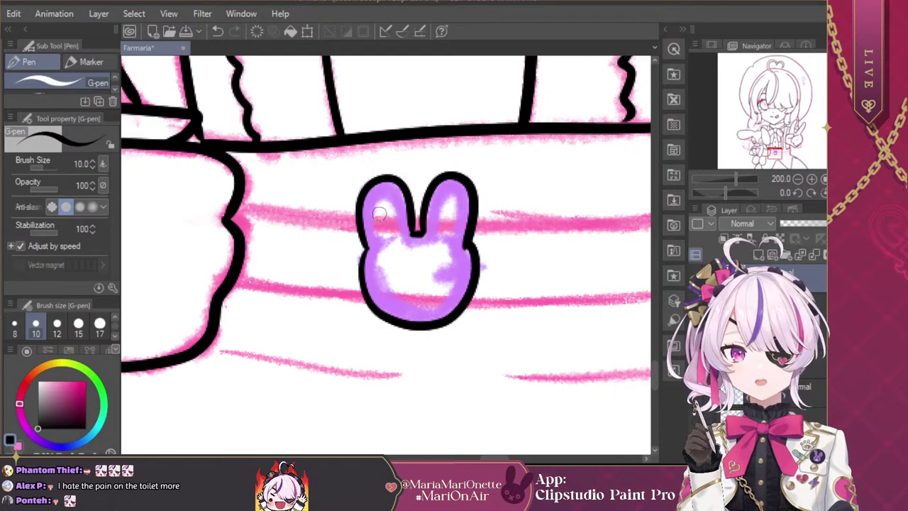
Step: Ink the rabbit buckle's inner details: both inner ears, the rounded opening in the face and the prong
{"action": "mouse_move", "coordinate": [386, 247]}
{"action": "left_mouse_down"}
{"action": "mouse_move", "coordinate": [382, 196]}
{"action": "mouse_move", "coordinate": [393, 204]}
{"action": "mouse_move", "coordinate": [406, 247]}
{"action": "mouse_move", "coordinate": [437, 243]}
{"action": "mouse_move", "coordinate": [443, 204]}
{"action": "mouse_move", "coordinate": [456, 199]}
{"action": "mouse_move", "coordinate": [449, 250]}
{"action": "mouse_move", "coordinate": [400, 246]}
{"action": "mouse_move", "coordinate": [413, 234]}
{"action": "mouse_move", "coordinate": [378, 265]}
{"action": "mouse_move", "coordinate": [377, 284]}
{"action": "mouse_move", "coordinate": [390, 300]}
{"action": "mouse_move", "coordinate": [429, 307]}
{"action": "mouse_move", "coordinate": [457, 268]}
{"action": "mouse_move", "coordinate": [450, 283]}
{"action": "mouse_move", "coordinate": [437, 271]}
{"action": "mouse_move", "coordinate": [449, 267]}
{"action": "mouse_move", "coordinate": [449, 287]}
{"action": "mouse_move", "coordinate": [463, 270]}
{"action": "mouse_move", "coordinate": [450, 261]}
{"action": "mouse_move", "coordinate": [473, 278]}
{"action": "left_mouse_up"}
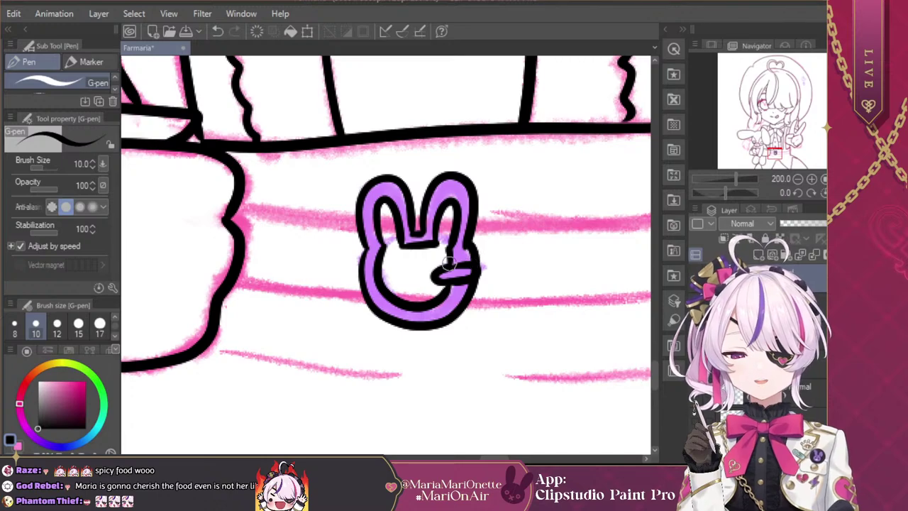
{"action": "left_click", "coordinate": [797, 179]}
{"action": "left_click", "coordinate": [797, 179]}
{"action": "left_click", "coordinate": [797, 178]}
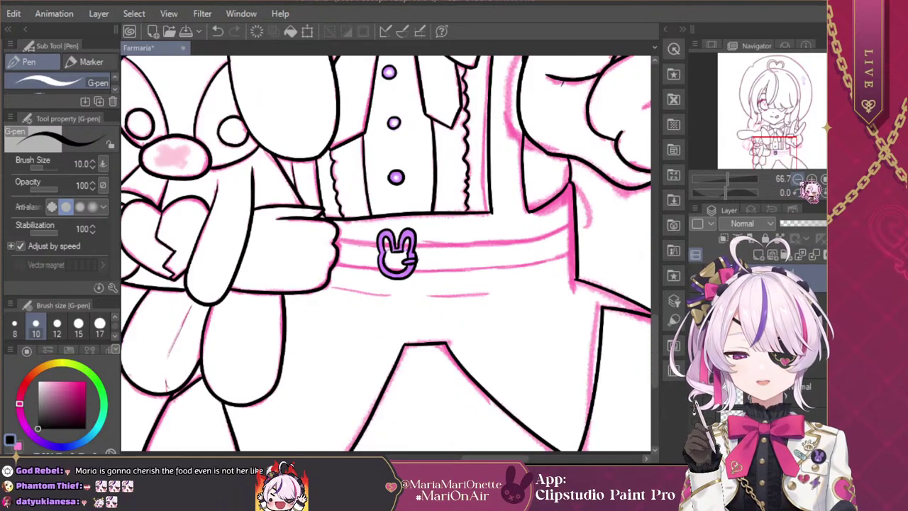
{"action": "left_click", "coordinate": [797, 178]}
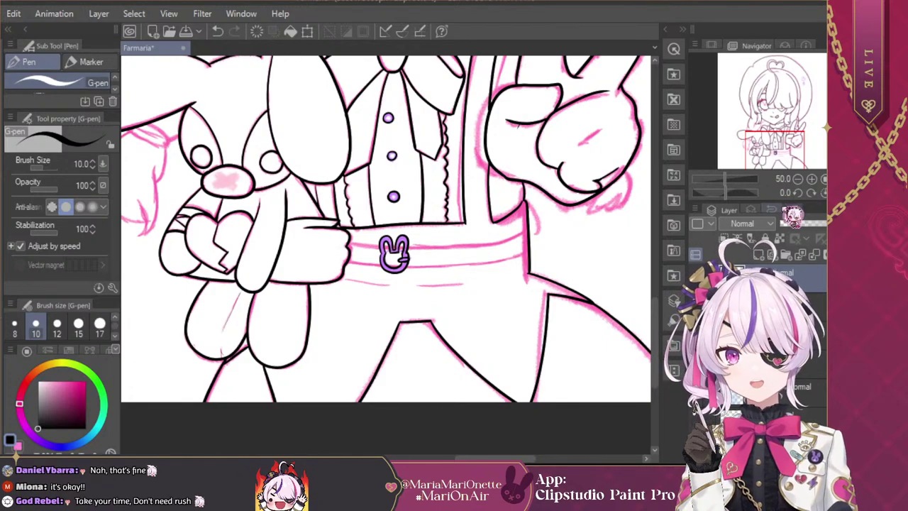
{"action": "left_click", "coordinate": [797, 179]}
Step: Ink the belt's upper and lower edges along the waist, leaving the rabbit buckle uncrossed
{"action": "left_click", "coordinate": [812, 179]}
{"action": "left_click", "coordinate": [811, 178]}
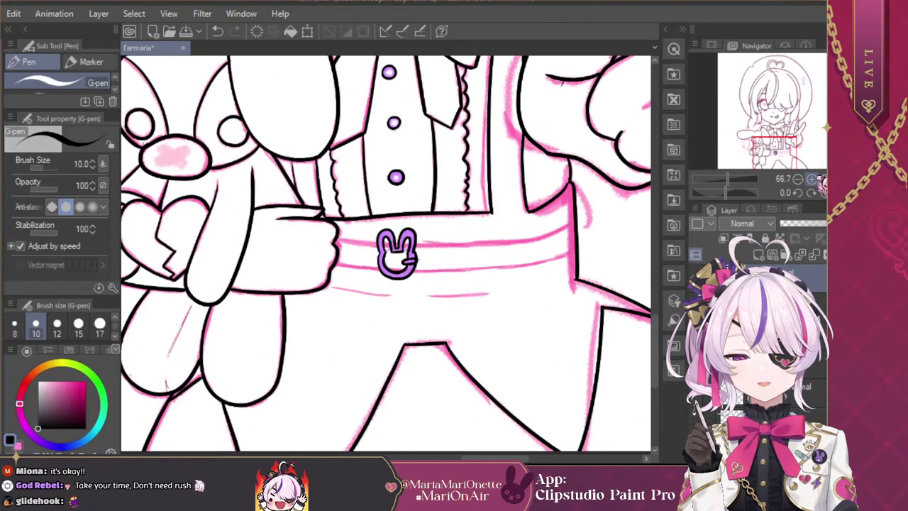
{"action": "mouse_move", "coordinate": [732, 197]}
{"action": "left_mouse_down"}
{"action": "mouse_move", "coordinate": [746, 197]}
{"action": "mouse_move", "coordinate": [714, 199]}
{"action": "left_mouse_up"}
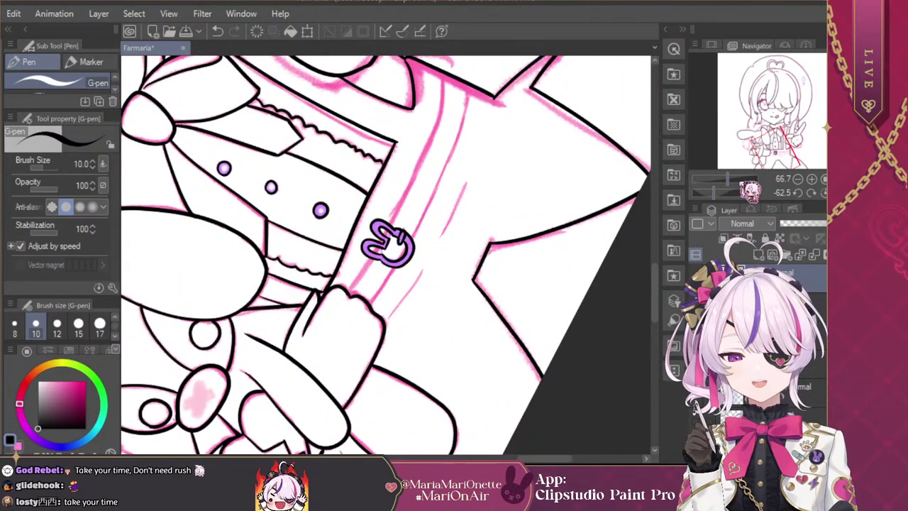
{"action": "mouse_move", "coordinate": [439, 68]}
{"action": "left_mouse_down"}
{"action": "mouse_move", "coordinate": [427, 144]}
{"action": "mouse_move", "coordinate": [379, 269]}
{"action": "mouse_move", "coordinate": [375, 262]}
{"action": "mouse_move", "coordinate": [346, 294]}
{"action": "left_mouse_up"}
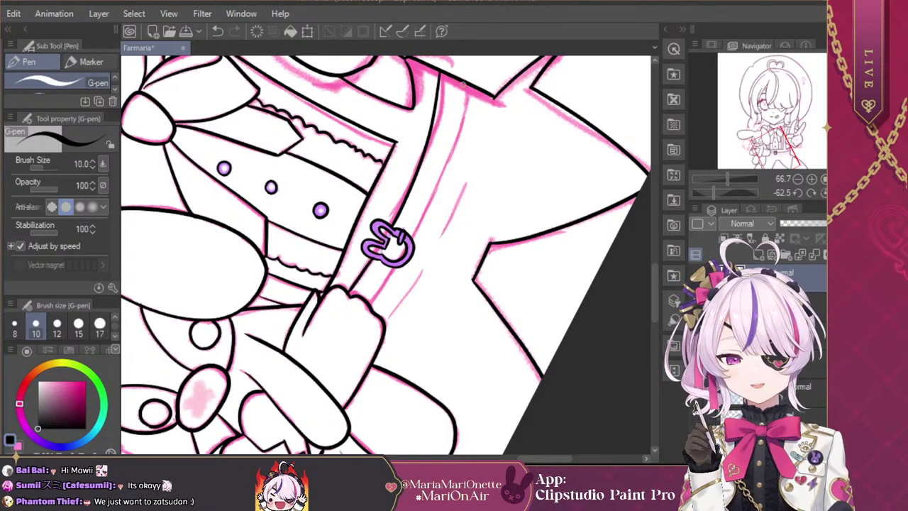
{"action": "mouse_move", "coordinate": [468, 84]}
{"action": "left_mouse_down"}
{"action": "mouse_move", "coordinate": [448, 164]}
{"action": "mouse_move", "coordinate": [371, 305]}
{"action": "left_mouse_up"}
{"action": "key", "text": "ctrl+z"}
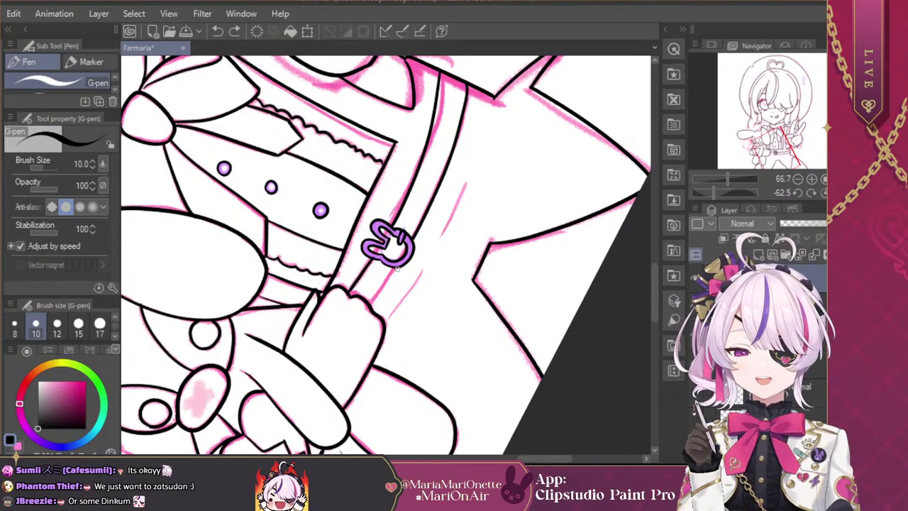
{"action": "left_click_drag", "start_coordinate": [397, 267], "coordinate": [369, 307]}
{"action": "key", "text": "ctrl+z"}
{"action": "left_click_drag", "start_coordinate": [398, 266], "coordinate": [372, 305]}
{"action": "key", "text": "ctrl+z"}
{"action": "left_click_drag", "start_coordinate": [398, 268], "coordinate": [370, 312]}
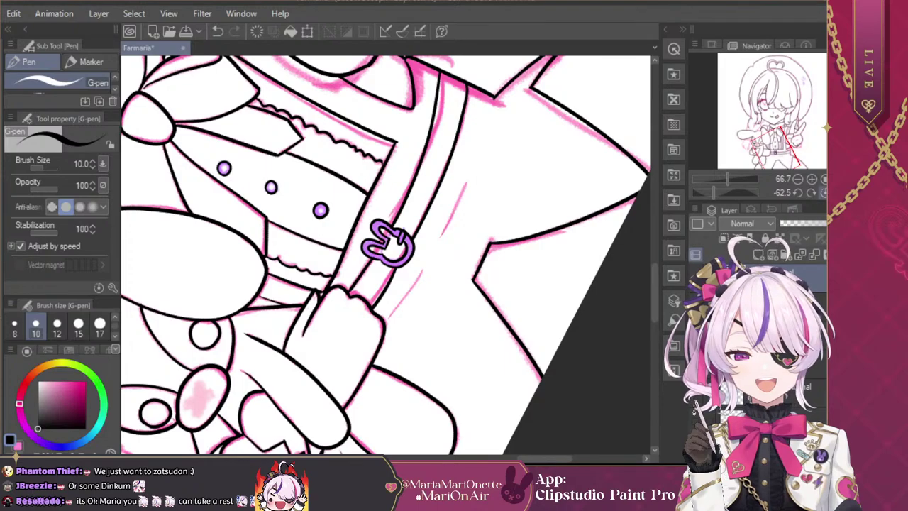
Step: Examine where the belt's edges meet the rabbit buckle, close up and within the whole outfit
{"action": "left_click", "coordinate": [822, 192]}
{"action": "left_click", "coordinate": [811, 179]}
{"action": "left_click", "coordinate": [811, 179]}
{"action": "left_click", "coordinate": [811, 179]}
{"action": "left_click", "coordinate": [811, 178]}
{"action": "left_click", "coordinate": [811, 179]}
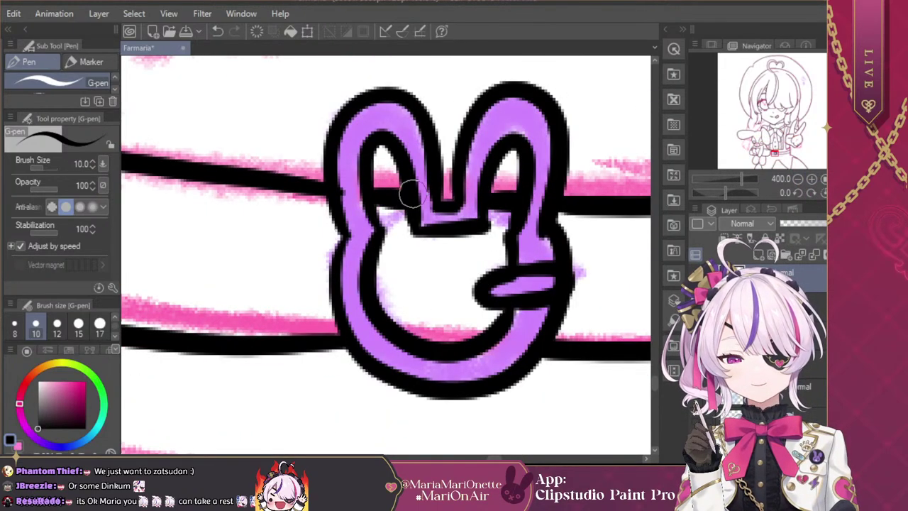
{"action": "scroll", "coordinate": [405, 195], "scroll_direction": "down", "scroll_amount": 4}
{"action": "scroll", "coordinate": [387, 252], "scroll_direction": "down", "scroll_amount": 2}
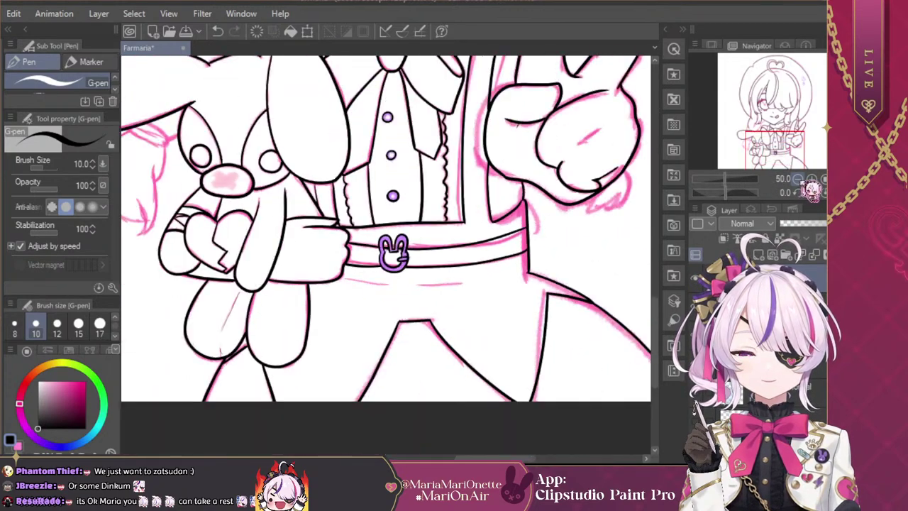
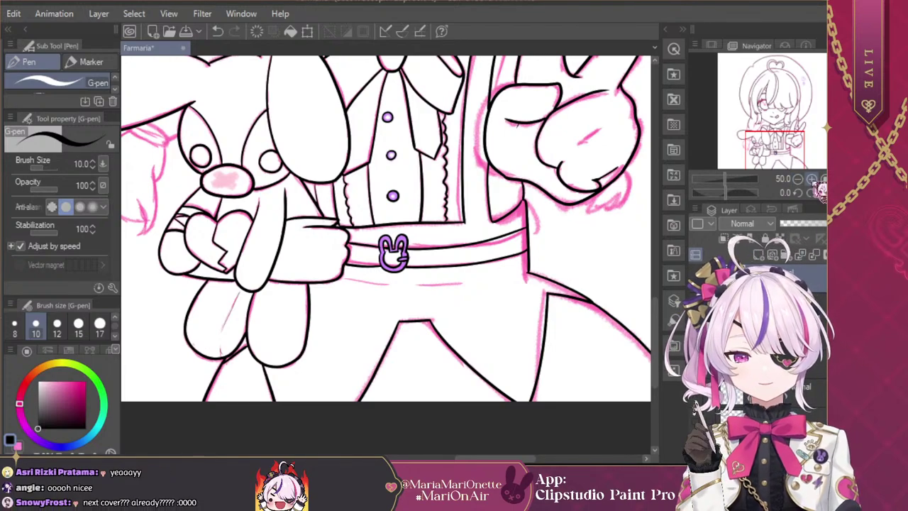
Step: Ink the pointed hair tips sticking out below the peace-sign hand
{"action": "left_click", "coordinate": [811, 179]}
{"action": "left_click_drag", "start_coordinate": [783, 152], "coordinate": [797, 142]}
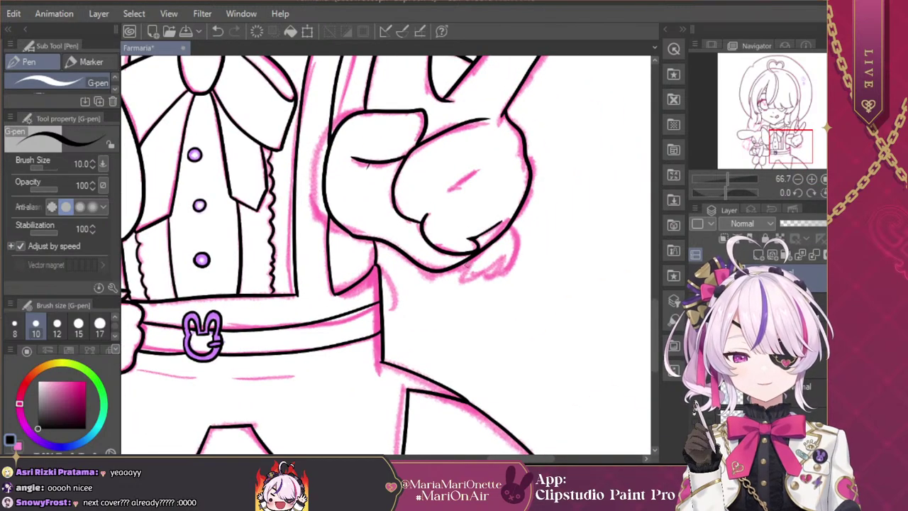
{"action": "left_click_drag", "start_coordinate": [467, 262], "coordinate": [460, 281]}
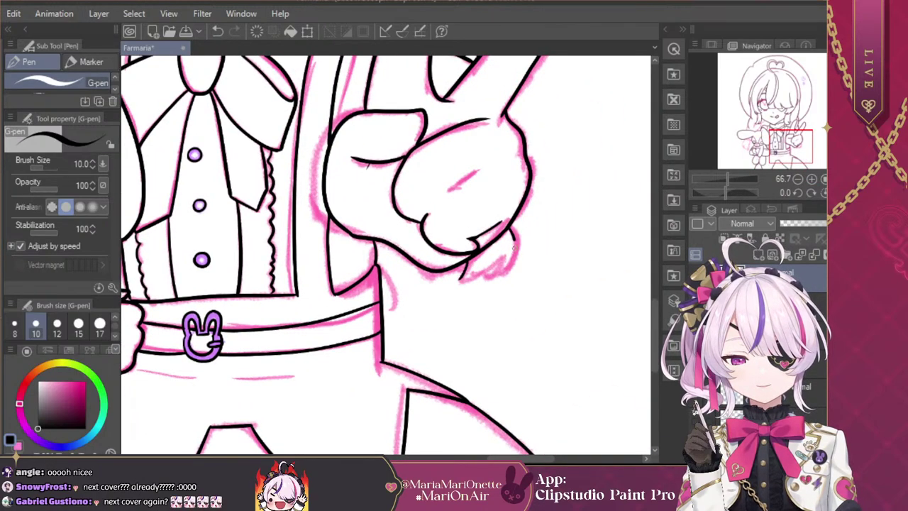
{"action": "mouse_move", "coordinate": [514, 247]}
{"action": "left_mouse_down"}
{"action": "mouse_move", "coordinate": [503, 271]}
{"action": "mouse_move", "coordinate": [501, 262]}
{"action": "mouse_move", "coordinate": [495, 274]}
{"action": "mouse_move", "coordinate": [501, 258]}
{"action": "mouse_move", "coordinate": [461, 279]}
{"action": "left_mouse_up"}
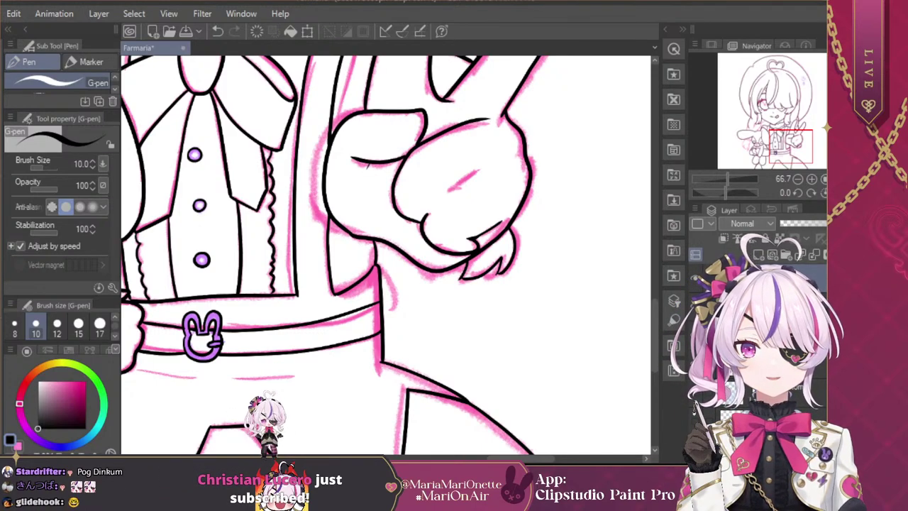
Step: Add a short black ink mark to the hair beside the raised finger of the peace-sign hand
{"action": "left_click", "coordinate": [799, 178]}
{"action": "left_click", "coordinate": [798, 179]}
{"action": "left_click_drag", "start_coordinate": [790, 145], "coordinate": [782, 124]}
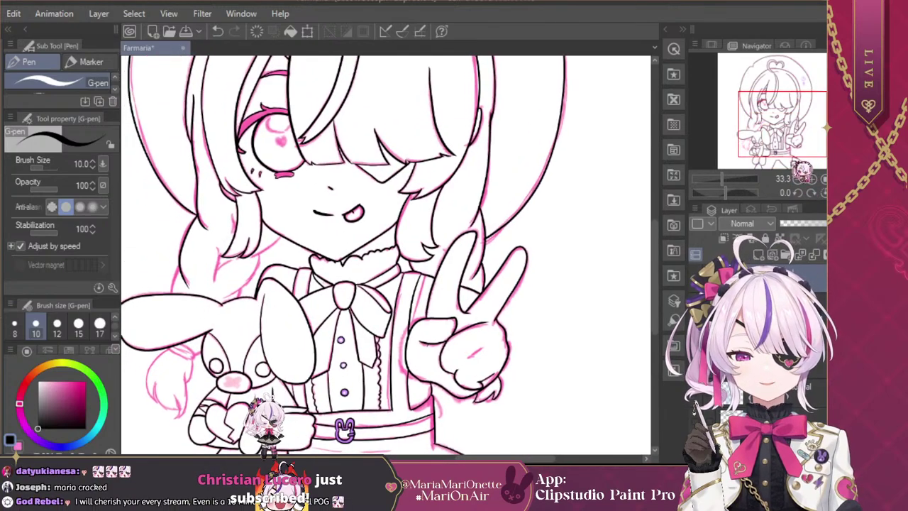
{"action": "key", "text": "x"}
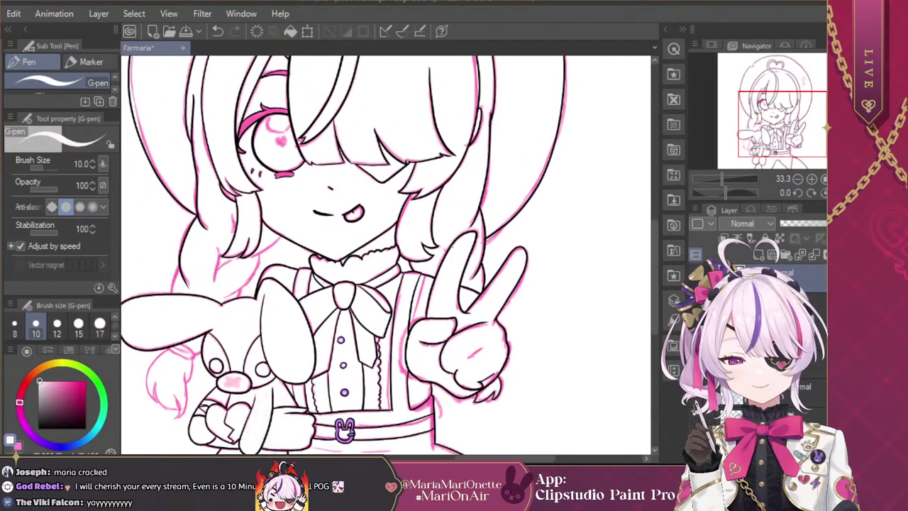
{"action": "key", "text": "ctrl+plus"}
{"action": "key", "text": "ctrl+plus"}
{"action": "key", "text": "x"}
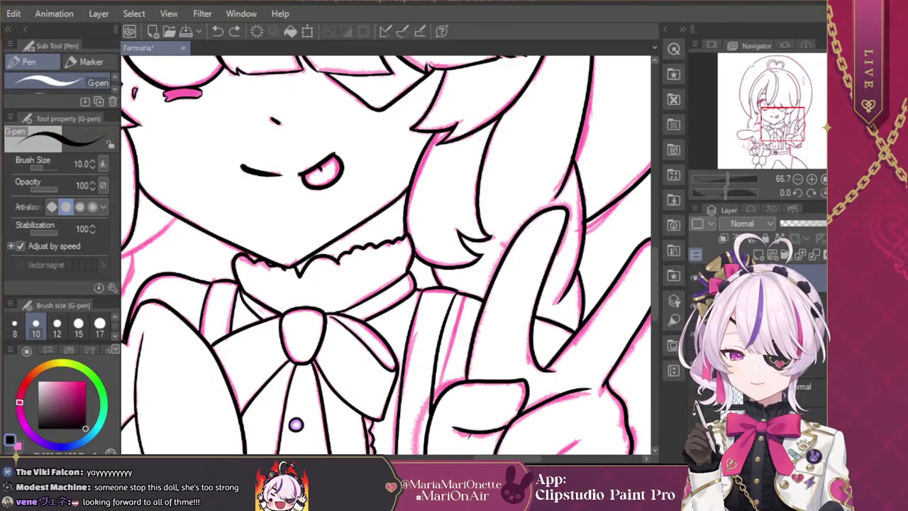
{"action": "left_click", "coordinate": [504, 244]}
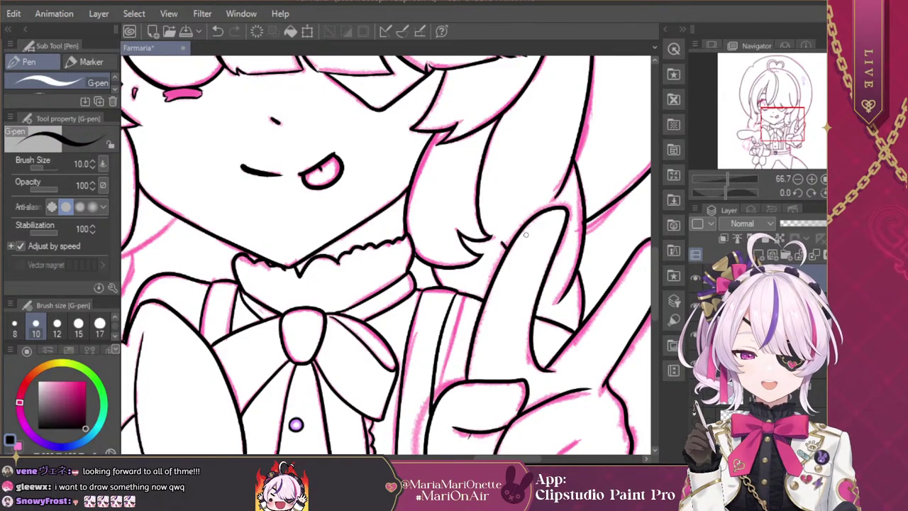
Step: Ink the outer edge of the braid's lowest section down to the plush's outstretched ear
{"action": "left_click_drag", "start_coordinate": [787, 134], "coordinate": [769, 132]}
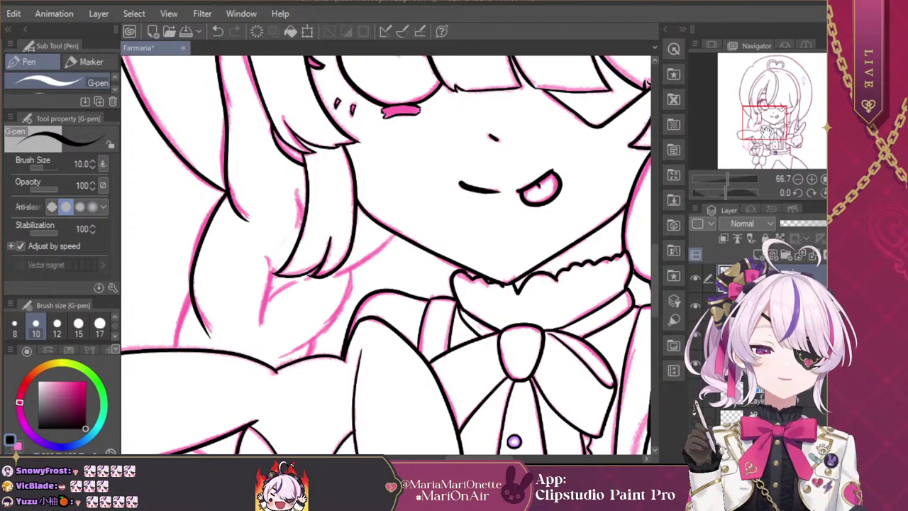
{"action": "left_click_drag", "start_coordinate": [774, 129], "coordinate": [767, 131]}
{"action": "left_click_drag", "start_coordinate": [284, 270], "coordinate": [267, 323]}
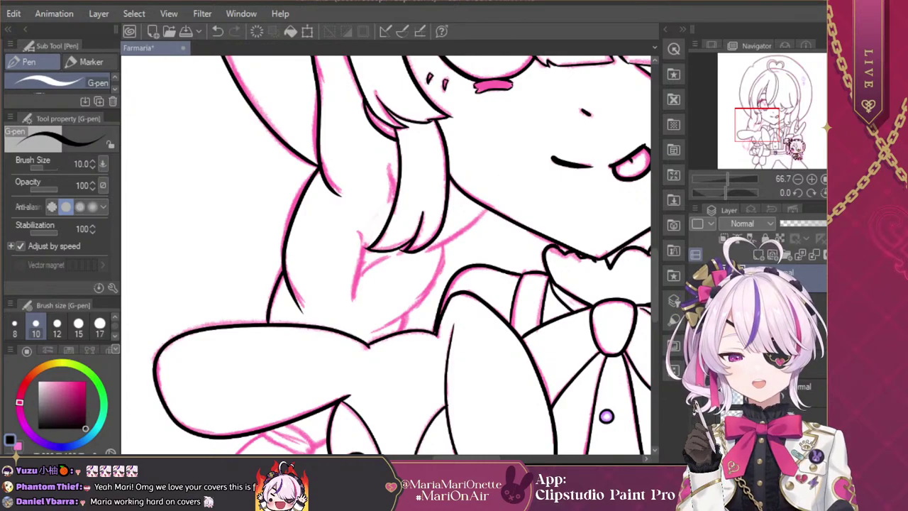
Step: Outline the hair tie emerging below the plush's outstretched ear, including its inner line
{"action": "left_click_drag", "start_coordinate": [767, 133], "coordinate": [760, 149]}
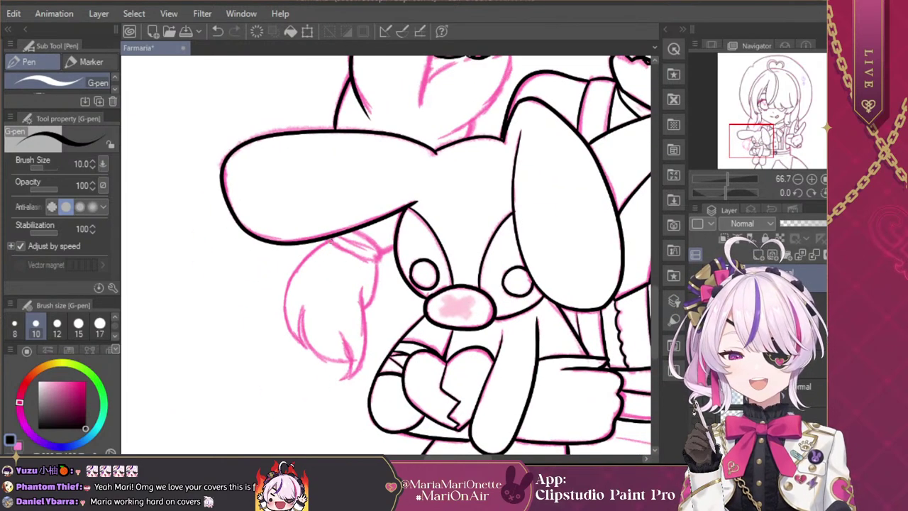
{"action": "mouse_move", "coordinate": [355, 252]}
{"action": "left_mouse_down"}
{"action": "mouse_move", "coordinate": [377, 262]}
{"action": "mouse_move", "coordinate": [383, 254]}
{"action": "left_mouse_up"}
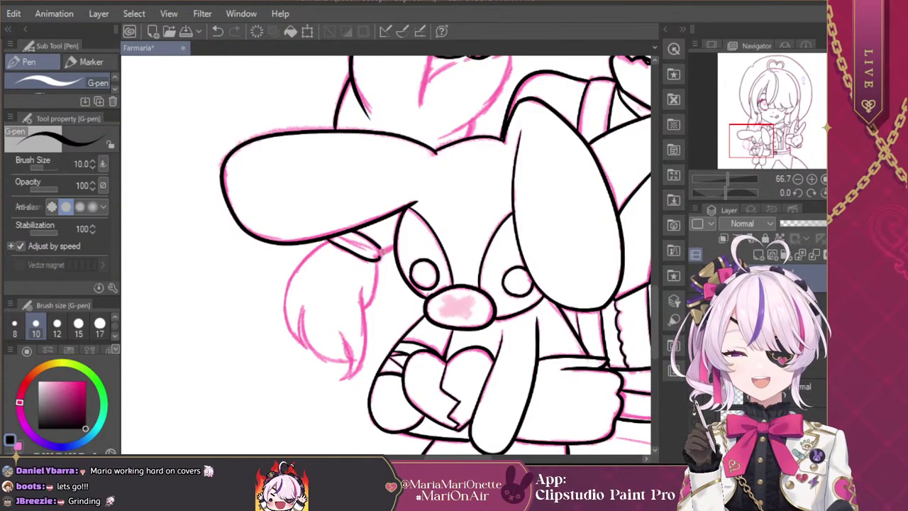
{"action": "left_click_drag", "start_coordinate": [336, 234], "coordinate": [367, 250]}
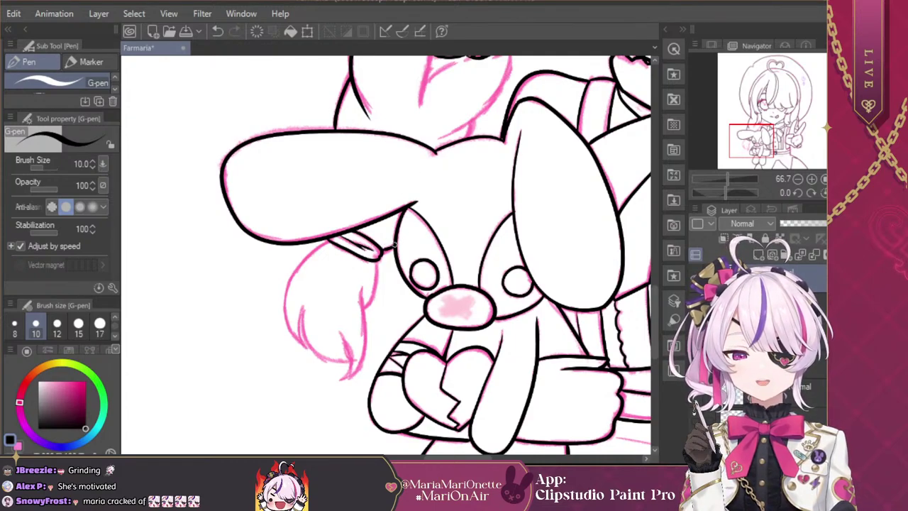
Step: Ink the edge of the braid's tail nearest the plush, from the hair tie down to the pointed tip
{"action": "mouse_move", "coordinate": [374, 261]}
{"action": "left_mouse_down"}
{"action": "mouse_move", "coordinate": [378, 288]}
{"action": "mouse_move", "coordinate": [366, 308]}
{"action": "left_mouse_up"}
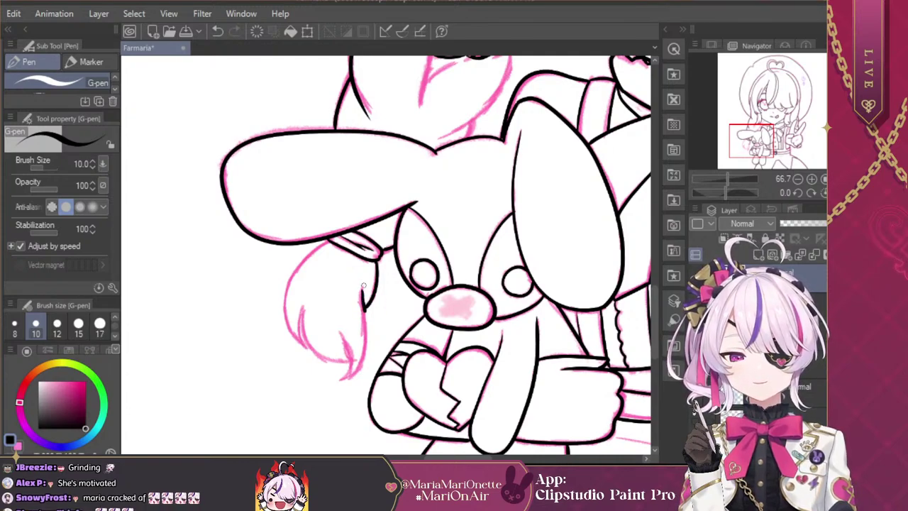
{"action": "mouse_move", "coordinate": [365, 315]}
{"action": "left_mouse_down"}
{"action": "mouse_move", "coordinate": [356, 375]}
{"action": "mouse_move", "coordinate": [337, 383]}
{"action": "left_mouse_up"}
{"action": "key", "text": "ctrl+z"}
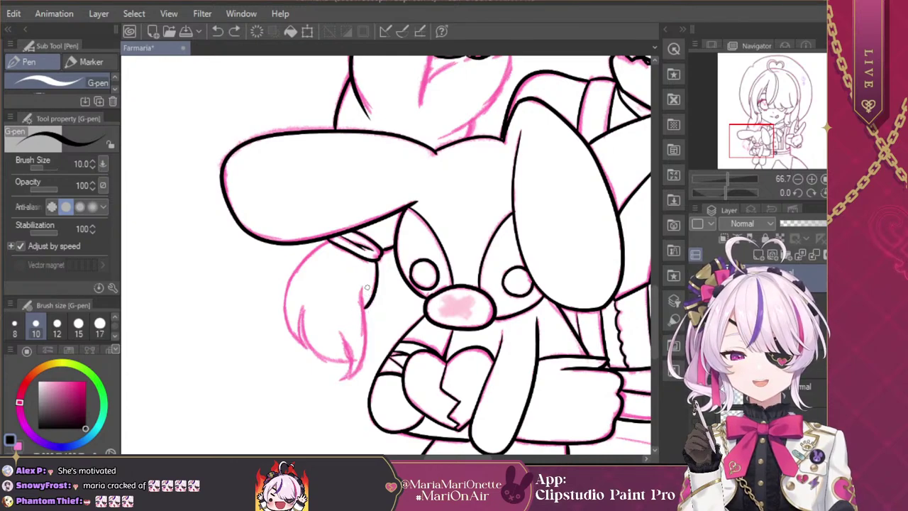
{"action": "mouse_move", "coordinate": [363, 284]}
{"action": "left_mouse_down"}
{"action": "mouse_move", "coordinate": [359, 366]}
{"action": "mouse_move", "coordinate": [337, 379]}
{"action": "mouse_move", "coordinate": [337, 333]}
{"action": "mouse_move", "coordinate": [340, 377]}
{"action": "left_mouse_up"}
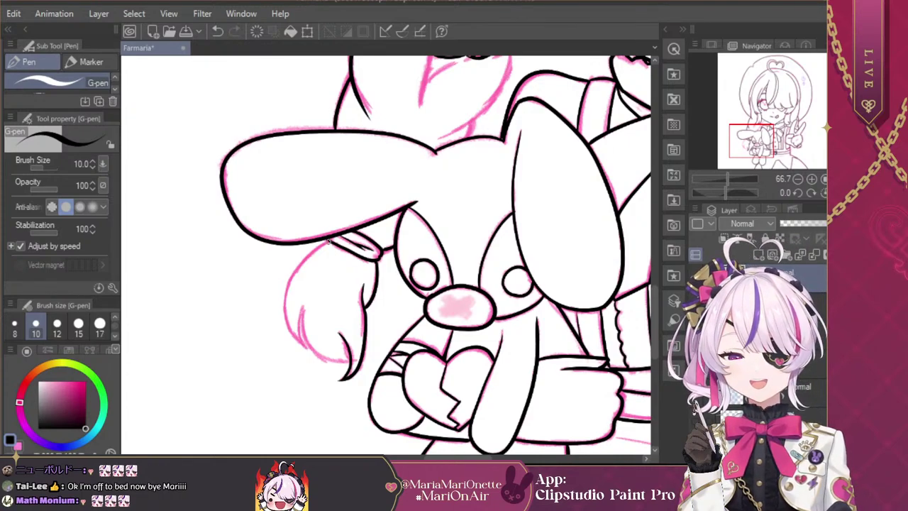
Step: Ink the braid tail's outer curve and the pointed hair strands along its lower end
{"action": "mouse_move", "coordinate": [324, 243]}
{"action": "left_mouse_down"}
{"action": "mouse_move", "coordinate": [280, 297]}
{"action": "mouse_move", "coordinate": [286, 329]}
{"action": "mouse_move", "coordinate": [307, 350]}
{"action": "left_mouse_up"}
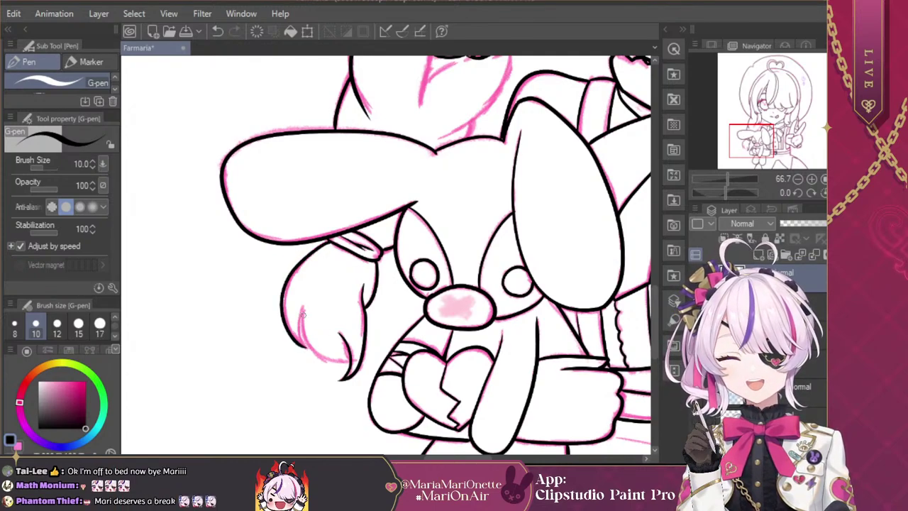
{"action": "key", "text": "ctrl+z"}
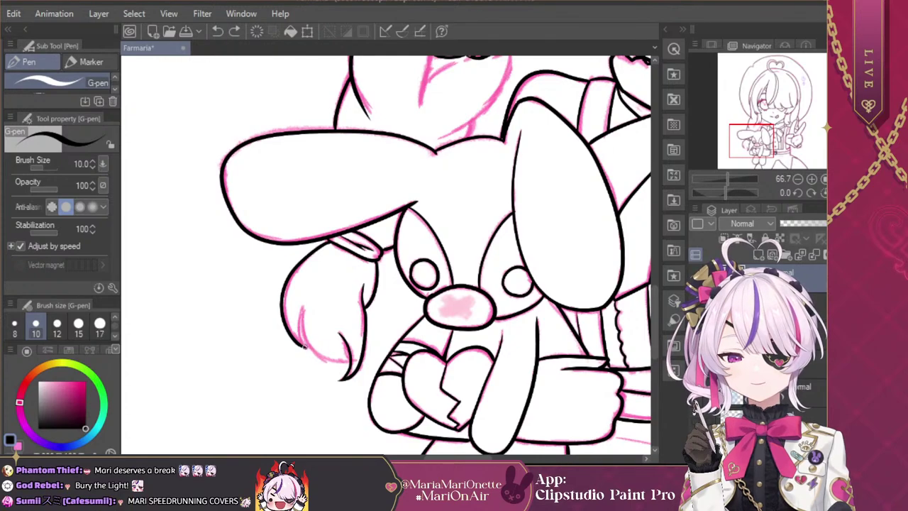
{"action": "mouse_move", "coordinate": [301, 339]}
{"action": "left_mouse_down"}
{"action": "mouse_move", "coordinate": [305, 307]}
{"action": "mouse_move", "coordinate": [305, 336]}
{"action": "mouse_move", "coordinate": [319, 356]}
{"action": "mouse_move", "coordinate": [350, 361]}
{"action": "left_mouse_up"}
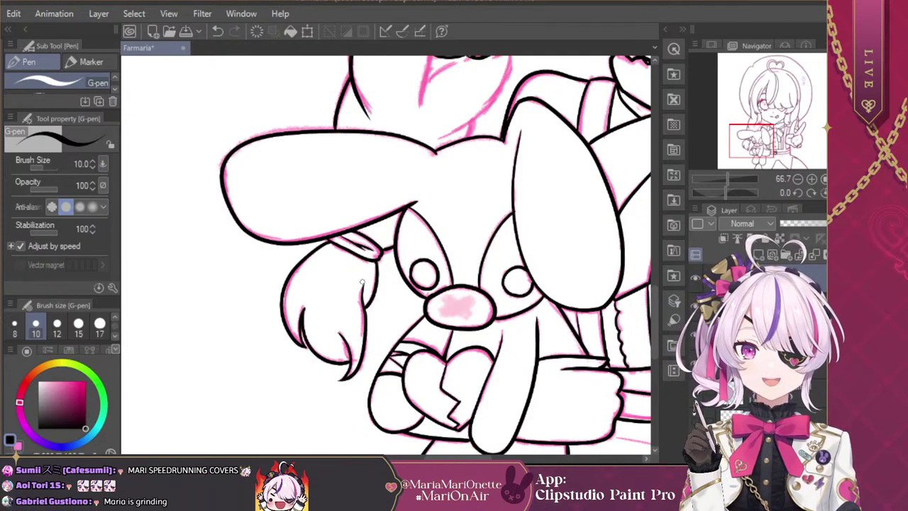
{"action": "left_click_drag", "start_coordinate": [343, 343], "coordinate": [348, 358]}
{"action": "key", "text": "ctrl+z"}
{"action": "key", "text": "ctrl+z"}
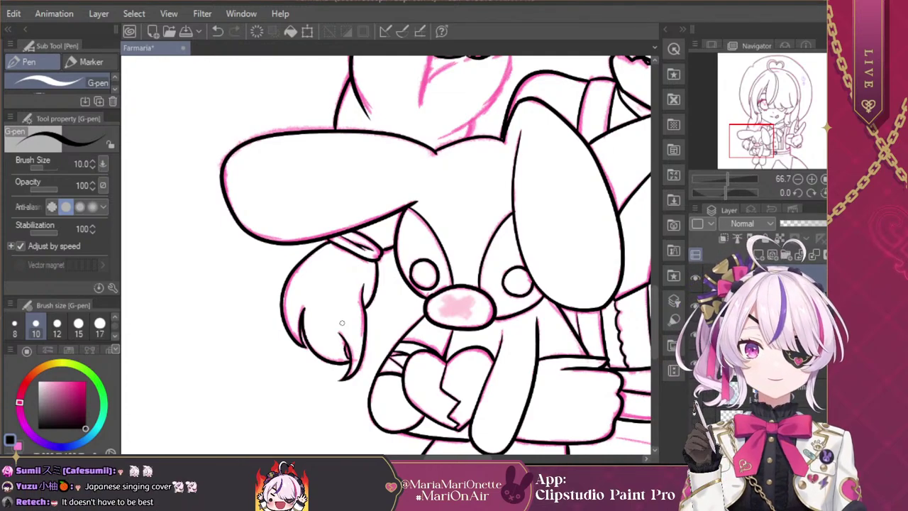
Step: Ink the neck line below the jaw and the braid's inner edge down to the plush's head
{"action": "left_click", "coordinate": [797, 179]}
{"action": "left_click", "coordinate": [797, 179]}
{"action": "left_click", "coordinate": [798, 179]}
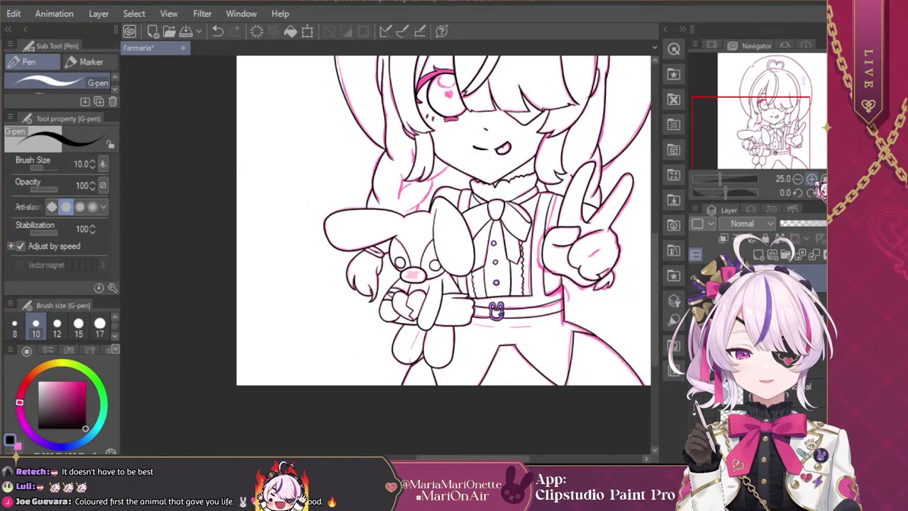
{"action": "left_click", "coordinate": [812, 179]}
{"action": "left_click", "coordinate": [812, 179]}
{"action": "left_click", "coordinate": [811, 179]}
{"action": "left_click_drag", "start_coordinate": [753, 139], "coordinate": [761, 122]}
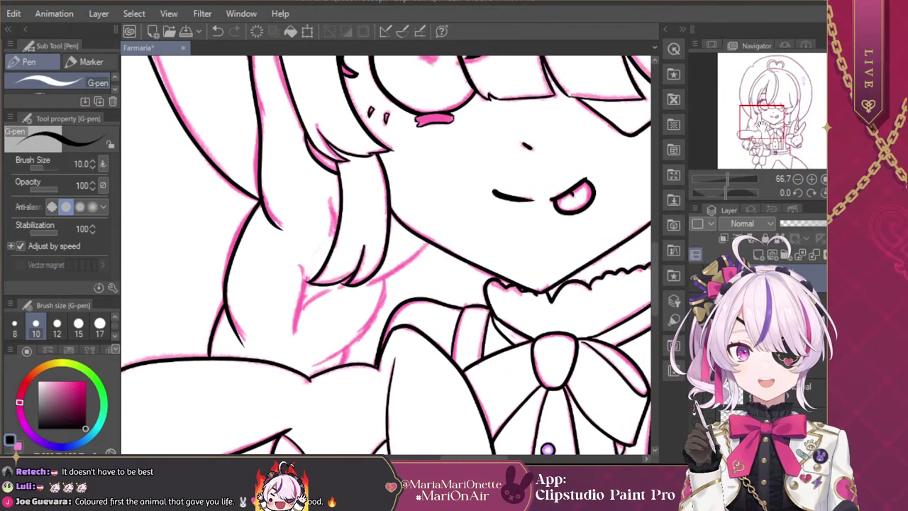
{"action": "mouse_move", "coordinate": [424, 245]}
{"action": "left_mouse_down"}
{"action": "mouse_move", "coordinate": [366, 284]}
{"action": "mouse_move", "coordinate": [384, 287]}
{"action": "mouse_move", "coordinate": [380, 305]}
{"action": "mouse_move", "coordinate": [352, 347]}
{"action": "mouse_move", "coordinate": [312, 369]}
{"action": "mouse_move", "coordinate": [342, 367]}
{"action": "left_mouse_up"}
{"action": "key", "text": "ctrl+z"}
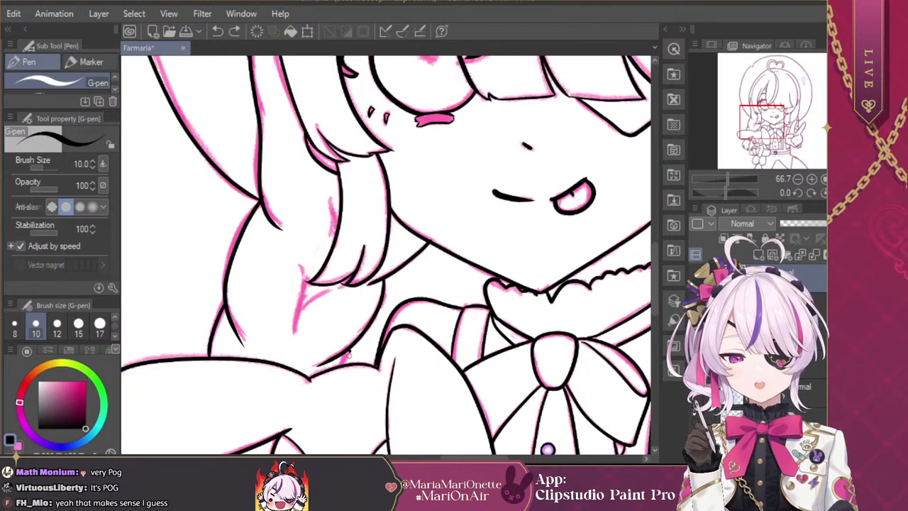
{"action": "key", "text": "ctrl+z"}
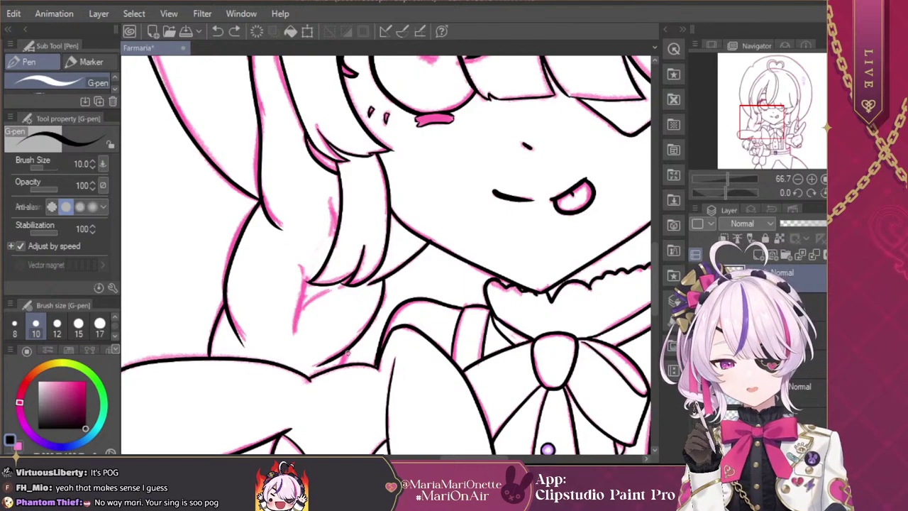
{"action": "left_click_drag", "start_coordinate": [348, 351], "coordinate": [342, 368]}
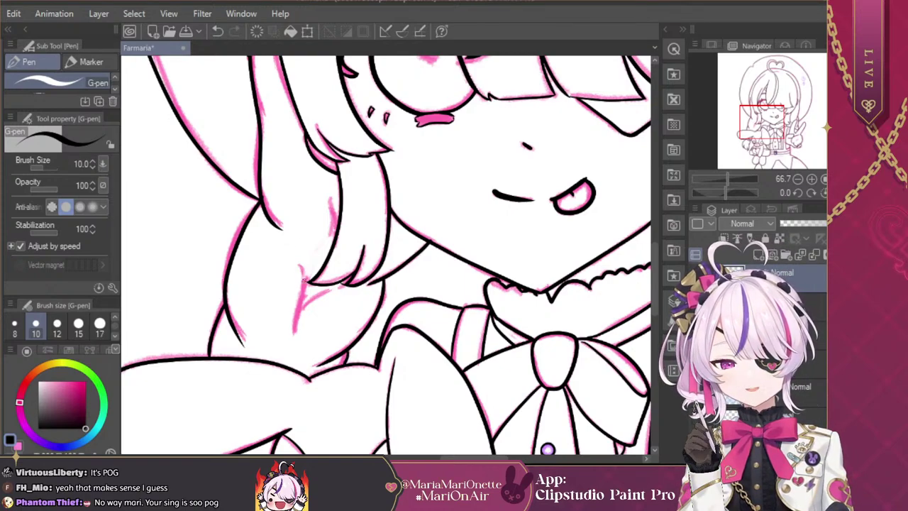
Step: Ink the inner strand lines of the braid beside the cheek lock, below and beside the lock's pointed tips
{"action": "mouse_move", "coordinate": [305, 282]}
{"action": "left_mouse_down"}
{"action": "mouse_move", "coordinate": [295, 331]}
{"action": "mouse_move", "coordinate": [326, 291]}
{"action": "mouse_move", "coordinate": [349, 285]}
{"action": "left_mouse_up"}
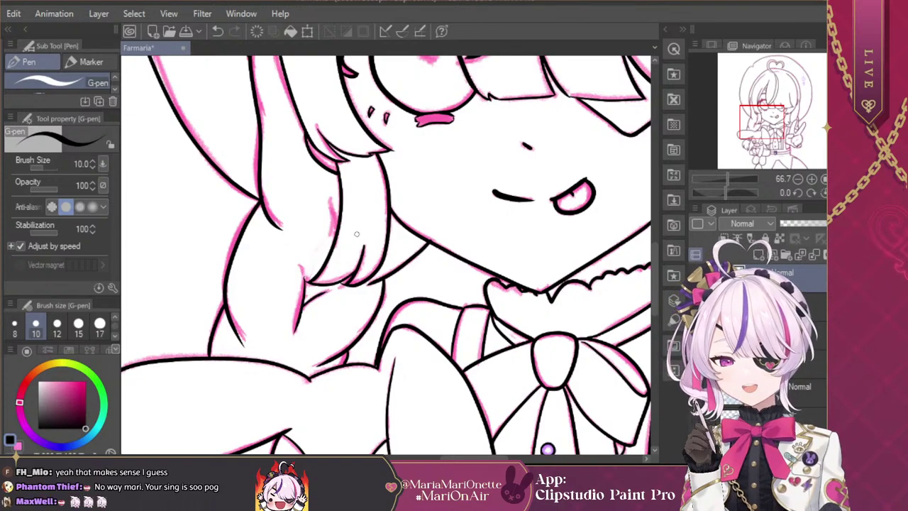
{"action": "left_click_drag", "start_coordinate": [331, 203], "coordinate": [338, 231]}
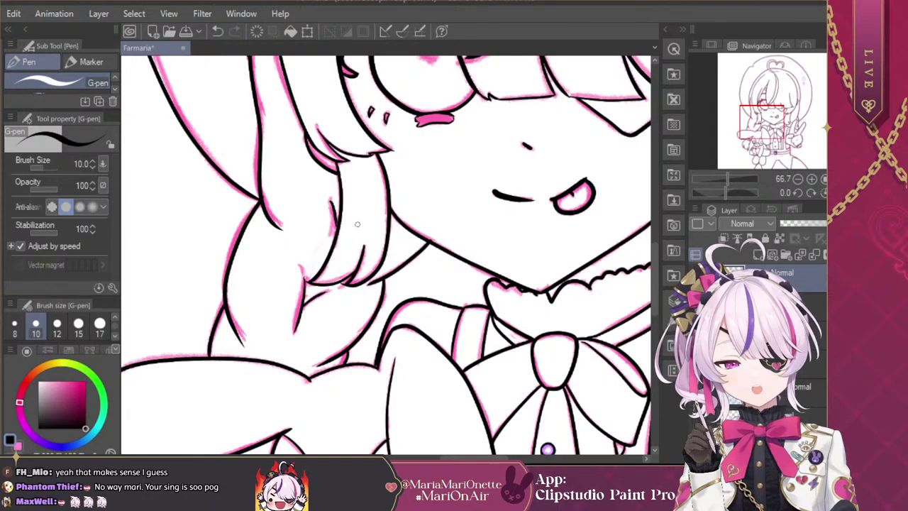
Step: Ink the top notch and the arms farther from the braid of the cross-shaped patch on the plush's nose
{"action": "left_click", "coordinate": [797, 179]}
{"action": "left_click", "coordinate": [798, 179]}
{"action": "left_click", "coordinate": [797, 178]}
{"action": "left_click", "coordinate": [797, 179]}
{"action": "left_click", "coordinate": [797, 179]}
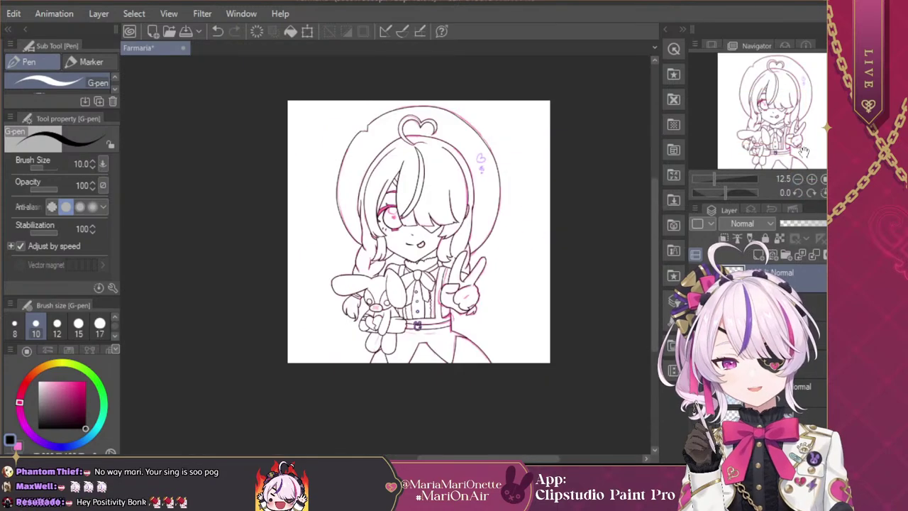
{"action": "left_click_drag", "start_coordinate": [804, 151], "coordinate": [818, 134]}
{"action": "scroll", "coordinate": [816, 138], "scroll_direction": "up", "scroll_amount": 6}
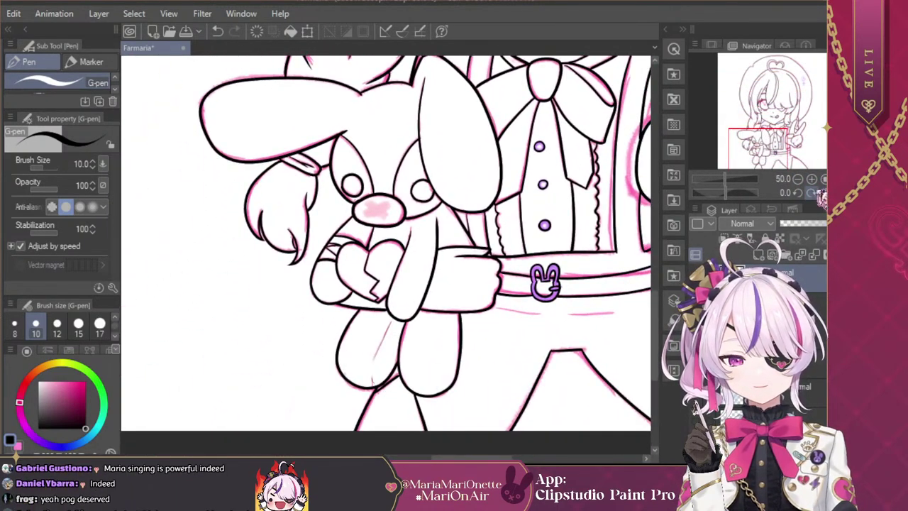
{"action": "scroll", "coordinate": [808, 170], "scroll_direction": "up", "scroll_amount": 1}
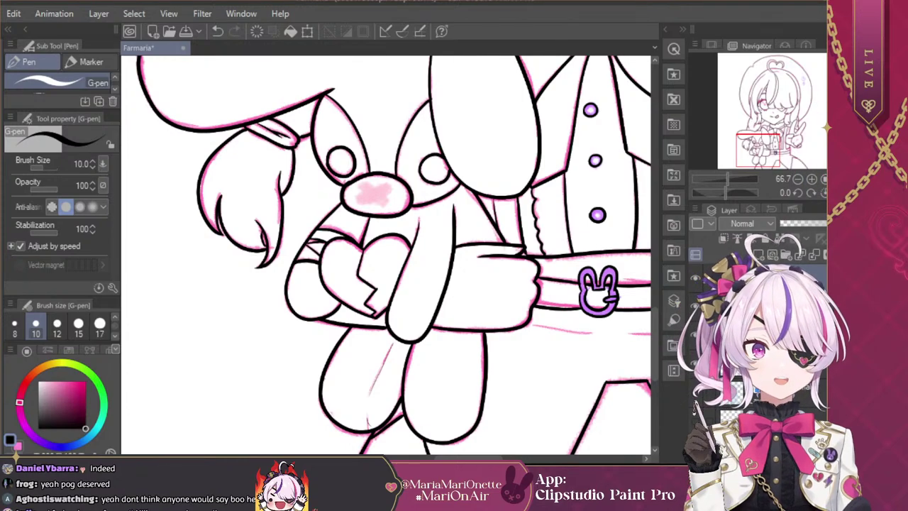
{"action": "scroll", "coordinate": [787, 166], "scroll_direction": "up", "scroll_amount": 4}
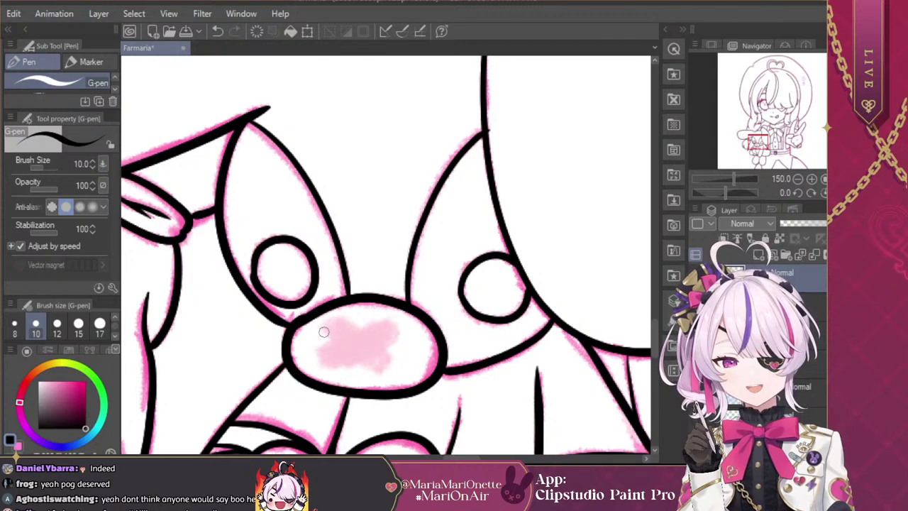
{"action": "mouse_move", "coordinate": [323, 328]}
{"action": "left_mouse_down"}
{"action": "mouse_move", "coordinate": [340, 314]}
{"action": "mouse_move", "coordinate": [360, 328]}
{"action": "mouse_move", "coordinate": [381, 315]}
{"action": "left_mouse_up"}
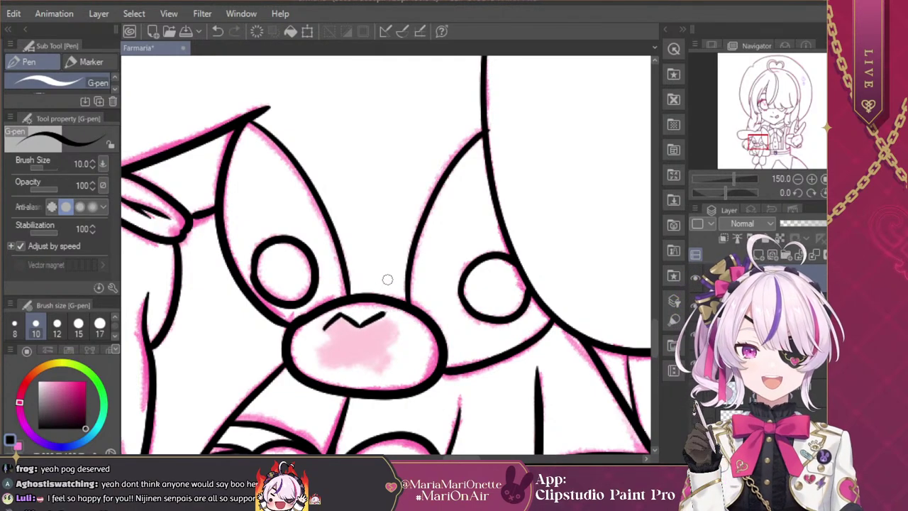
{"action": "key", "text": "ctrl+z"}
{"action": "mouse_move", "coordinate": [341, 314]}
{"action": "left_mouse_down"}
{"action": "mouse_move", "coordinate": [358, 328]}
{"action": "mouse_move", "coordinate": [383, 316]}
{"action": "left_mouse_up"}
{"action": "key", "text": "ctrl+z"}
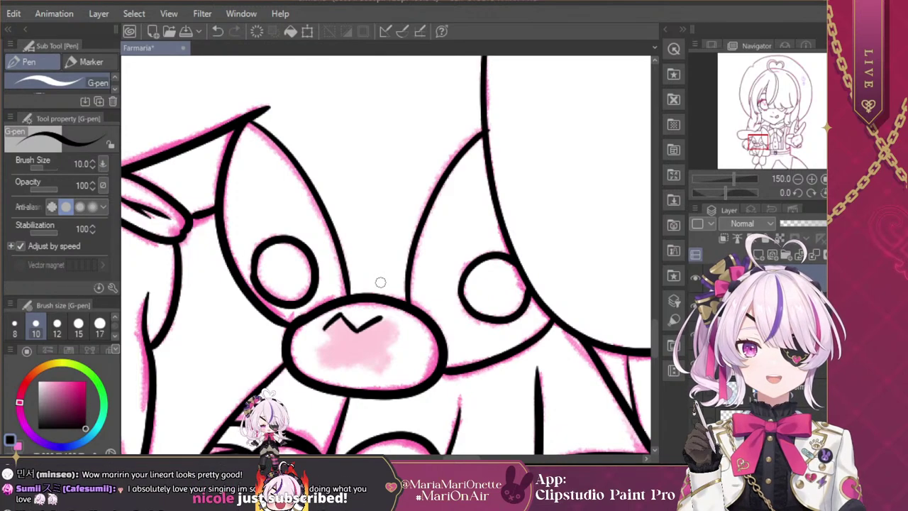
{"action": "left_click_drag", "start_coordinate": [379, 318], "coordinate": [395, 338]}
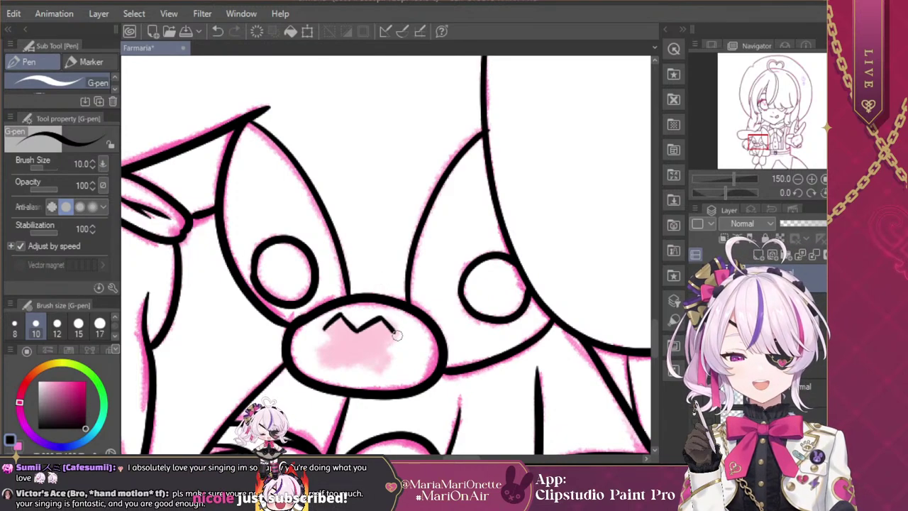
{"action": "mouse_move", "coordinate": [379, 348]}
{"action": "left_mouse_down"}
{"action": "mouse_move", "coordinate": [377, 375]}
{"action": "mouse_move", "coordinate": [356, 361]}
{"action": "mouse_move", "coordinate": [376, 375]}
{"action": "left_mouse_up"}
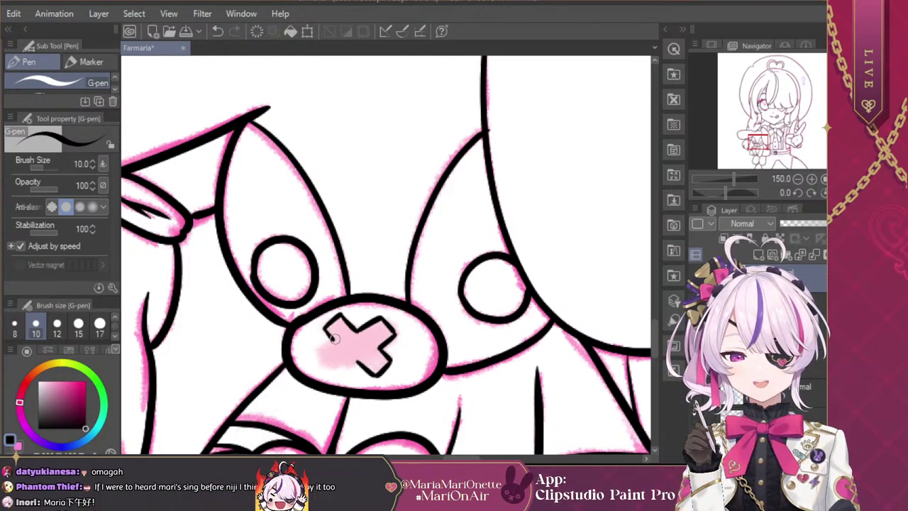
{"action": "left_click_drag", "start_coordinate": [333, 338], "coordinate": [321, 351]}
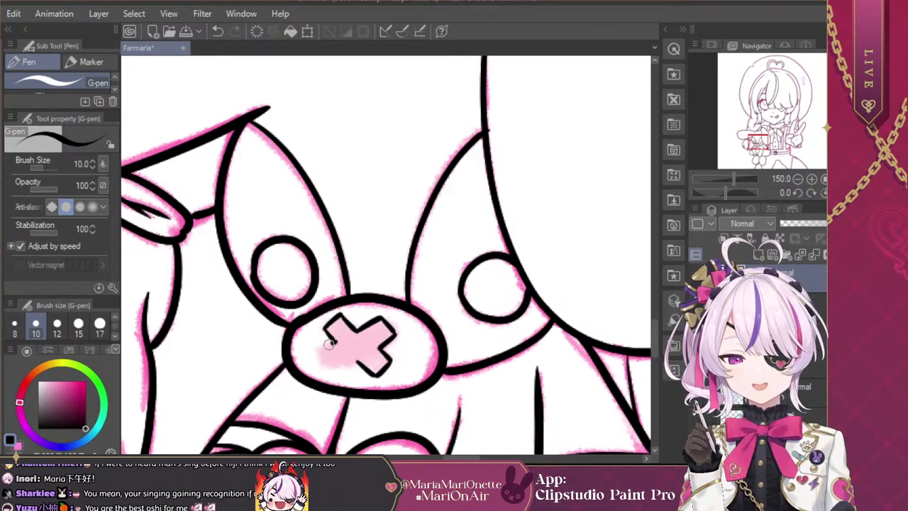
{"action": "key", "text": "ctrl+z"}
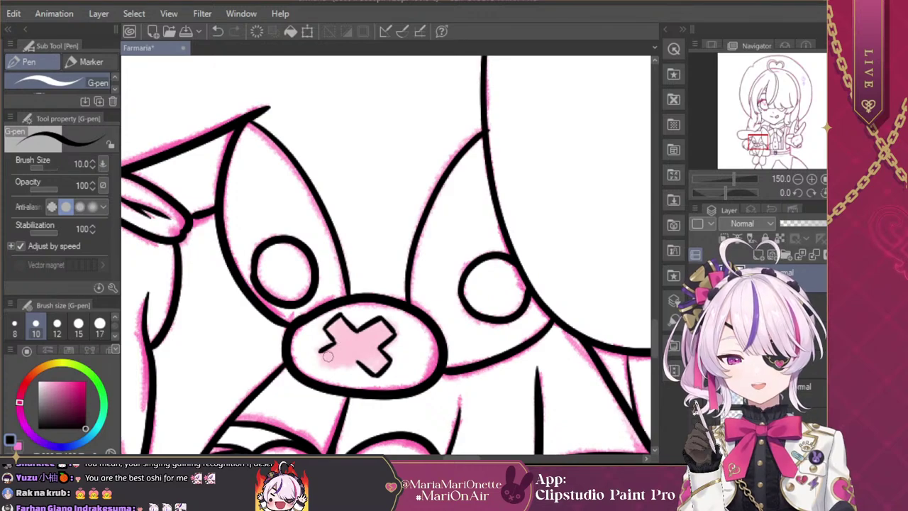
{"action": "mouse_move", "coordinate": [328, 345]}
{"action": "left_mouse_down"}
{"action": "mouse_move", "coordinate": [333, 371]}
{"action": "mouse_move", "coordinate": [357, 362]}
{"action": "left_mouse_up"}
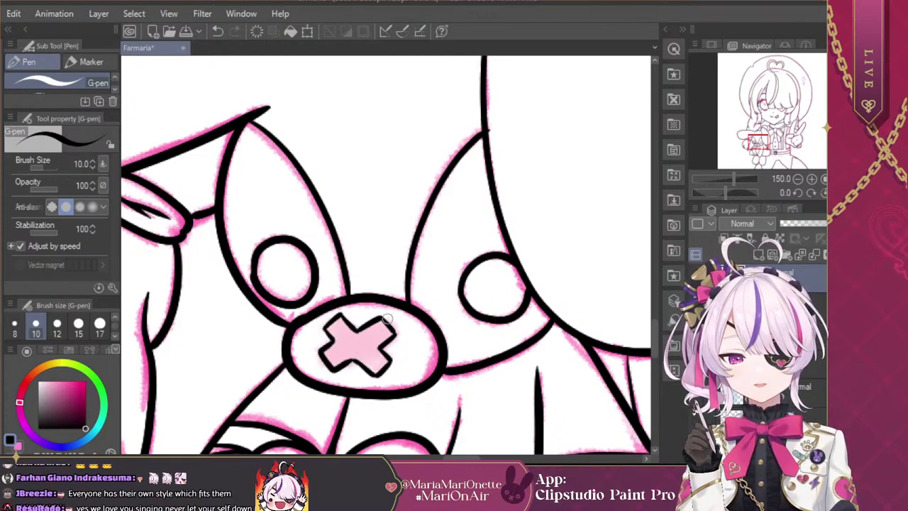
{"action": "key", "text": "ctrl+z"}
{"action": "key", "text": "ctrl+z"}
{"action": "key", "text": "ctrl+z"}
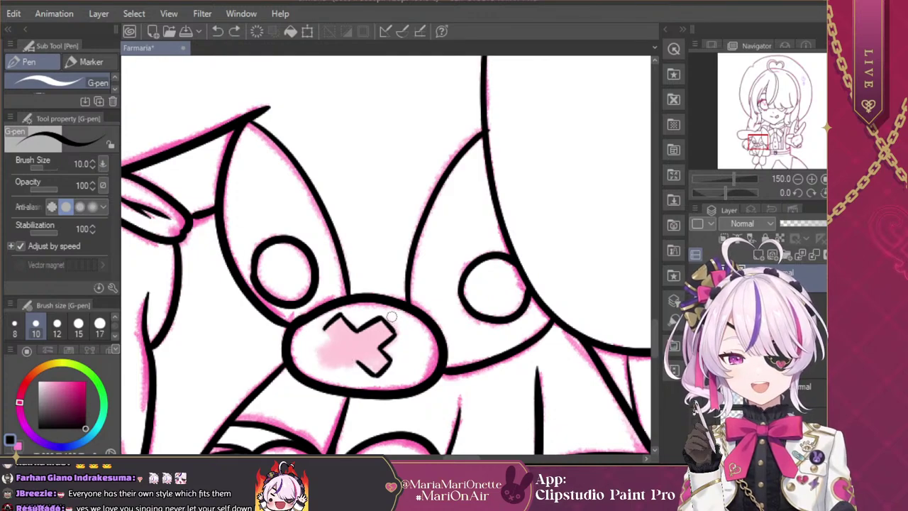
Step: Ink the cross's remaining lower arm nearest the braid, closing the patch outline on the plush's nose
{"action": "mouse_move", "coordinate": [325, 330]}
{"action": "left_mouse_down"}
{"action": "mouse_move", "coordinate": [326, 352]}
{"action": "mouse_move", "coordinate": [378, 327]}
{"action": "mouse_move", "coordinate": [341, 357]}
{"action": "mouse_move", "coordinate": [325, 353]}
{"action": "mouse_move", "coordinate": [358, 362]}
{"action": "left_mouse_up"}
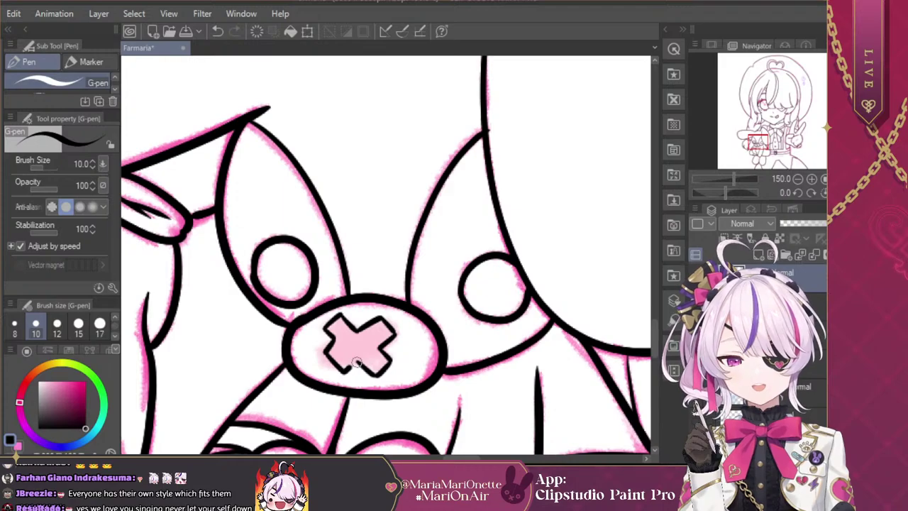
Step: Hide the pink and purple sketch layers to view the black line art on its own
{"action": "left_click", "coordinate": [798, 179]}
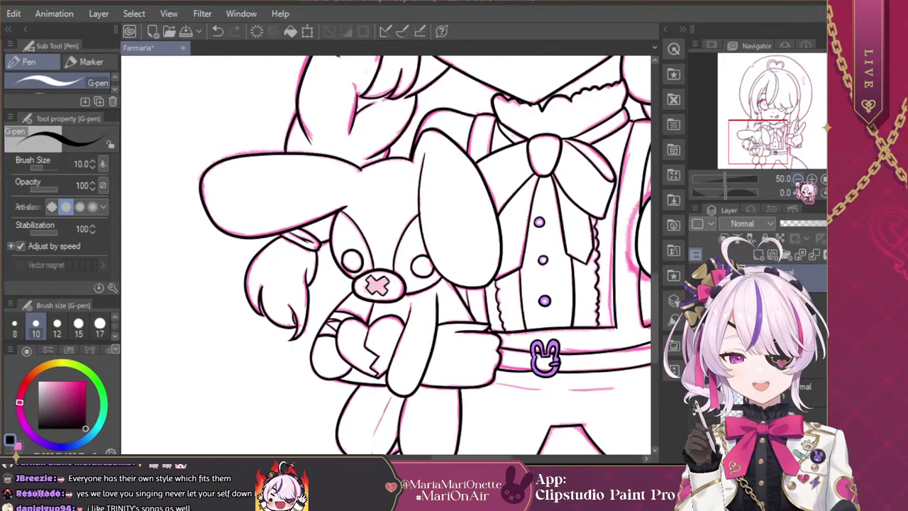
{"action": "left_click", "coordinate": [798, 179]}
{"action": "left_click_drag", "start_coordinate": [781, 156], "coordinate": [789, 132]}
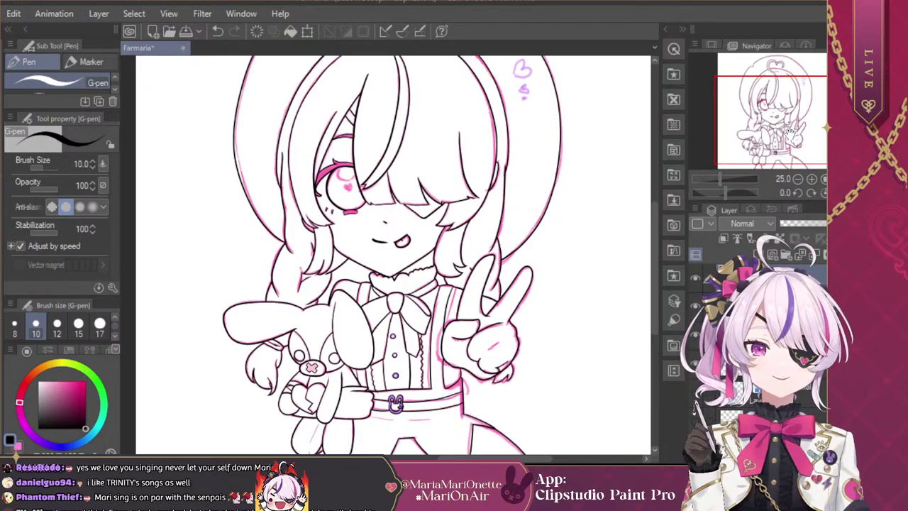
{"action": "left_click", "coordinate": [798, 180]}
{"action": "left_click", "coordinate": [811, 180]}
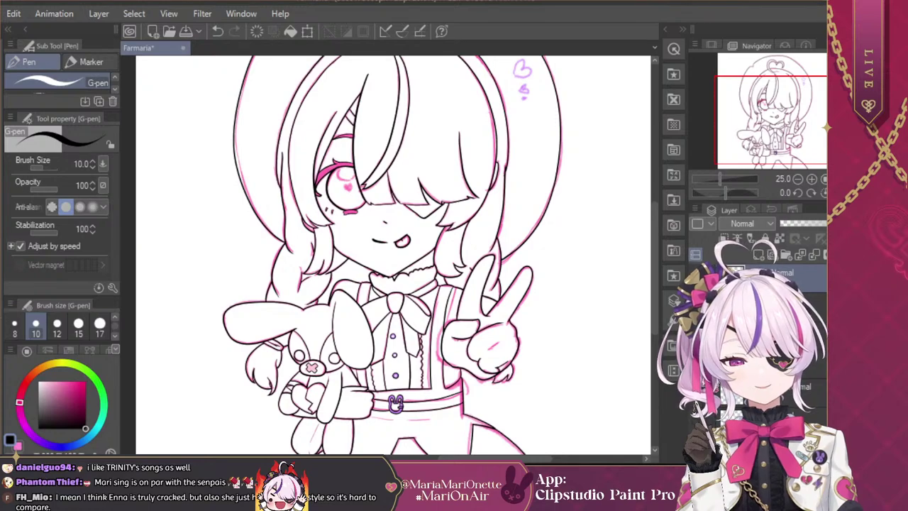
{"action": "left_click", "coordinate": [798, 179]}
{"action": "left_click", "coordinate": [811, 179]}
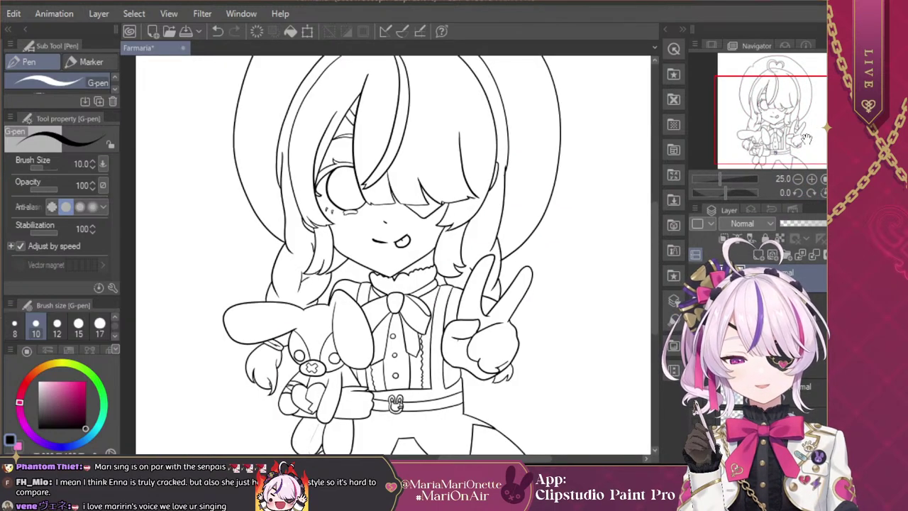
Step: Ink the missing shoulder line running from the braid beneath the cheek lock to the strap beside the collar
{"action": "mouse_move", "coordinate": [806, 137]}
{"action": "left_mouse_down"}
{"action": "mouse_move", "coordinate": [814, 138]}
{"action": "mouse_move", "coordinate": [807, 141]}
{"action": "left_mouse_up"}
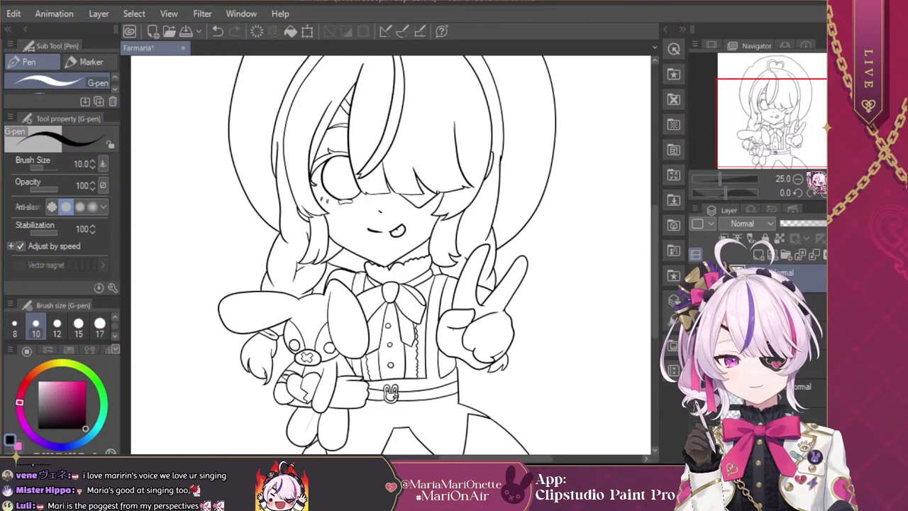
{"action": "left_click", "coordinate": [813, 179]}
{"action": "left_click", "coordinate": [813, 179]}
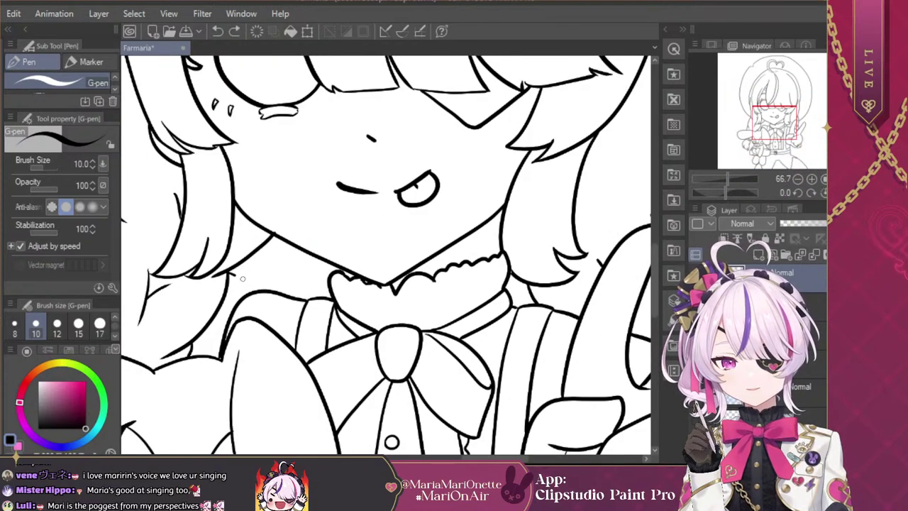
{"action": "left_click_drag", "start_coordinate": [242, 279], "coordinate": [323, 300]}
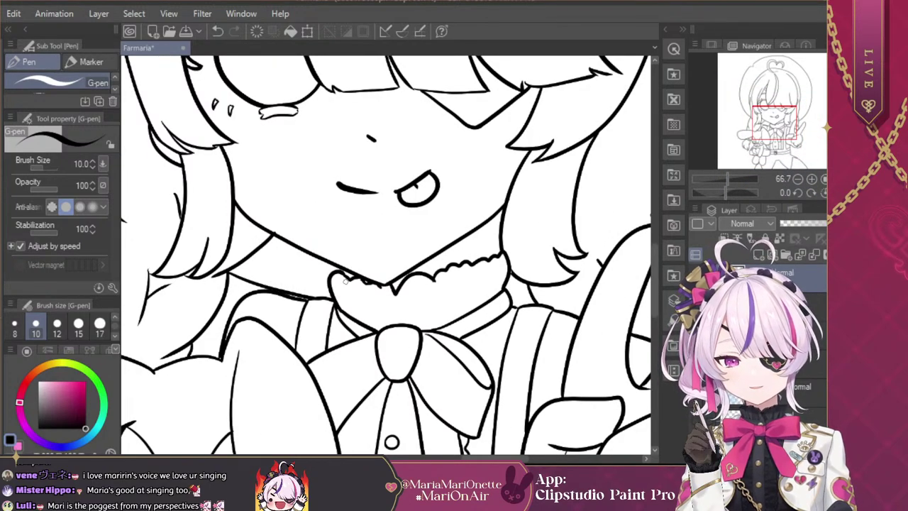
Step: Save the drawing and show the layer with the pink handwritten signature beside the peace-sign hand
{"action": "left_click", "coordinate": [798, 179]}
{"action": "left_click", "coordinate": [798, 179]}
{"action": "left_click", "coordinate": [798, 179]}
{"action": "left_click", "coordinate": [798, 179]}
{"action": "left_click", "coordinate": [798, 178]}
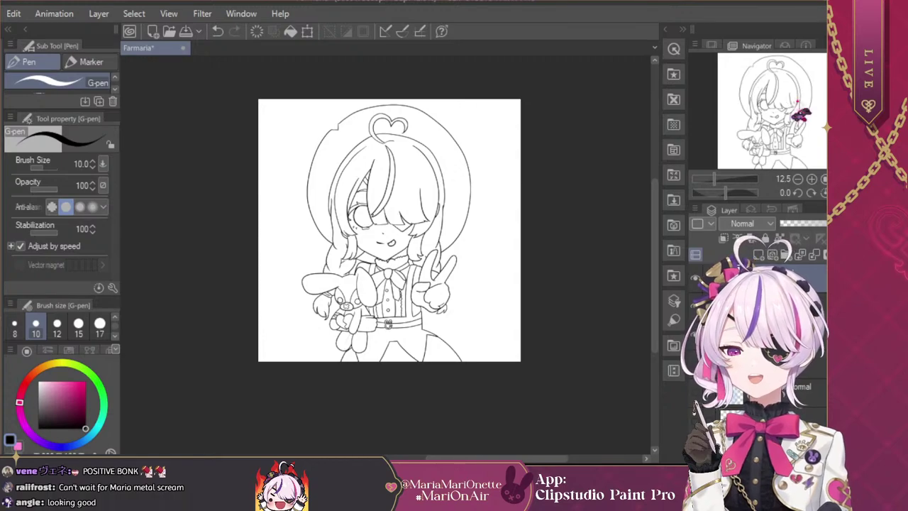
{"action": "key", "text": "ctrl+s"}
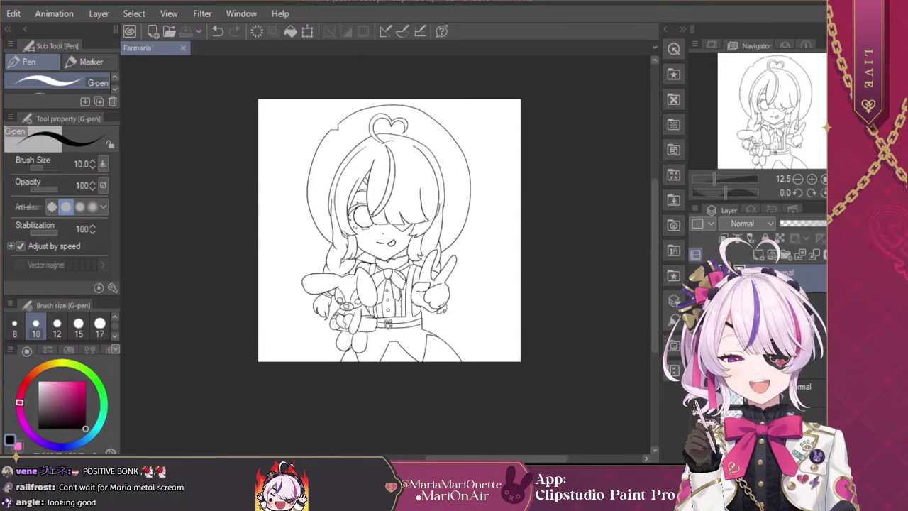
{"action": "left_click", "coordinate": [697, 420]}
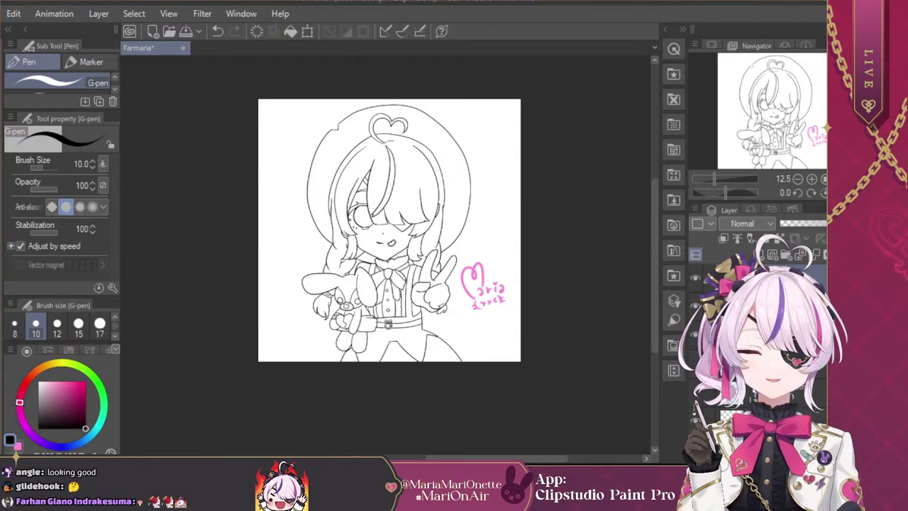
Step: Examine the line art and signature as a whole and the face and bangs up close
{"action": "left_click", "coordinate": [812, 179]}
{"action": "left_click", "coordinate": [797, 193]}
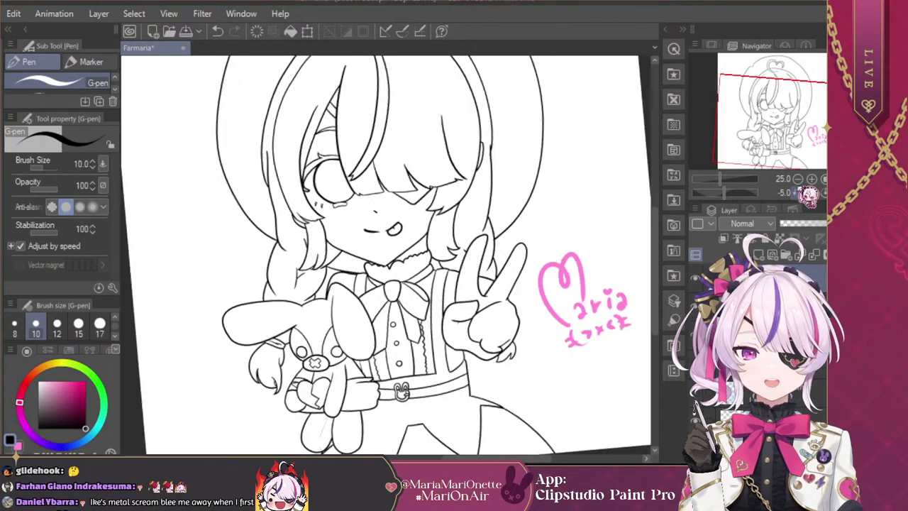
{"action": "left_click", "coordinate": [798, 179]}
{"action": "left_click", "coordinate": [813, 192]}
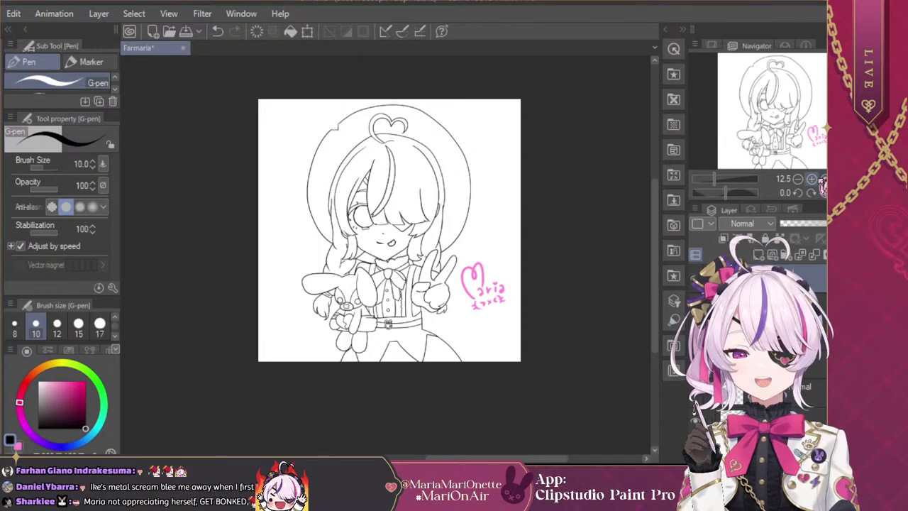
{"action": "left_click", "coordinate": [812, 180]}
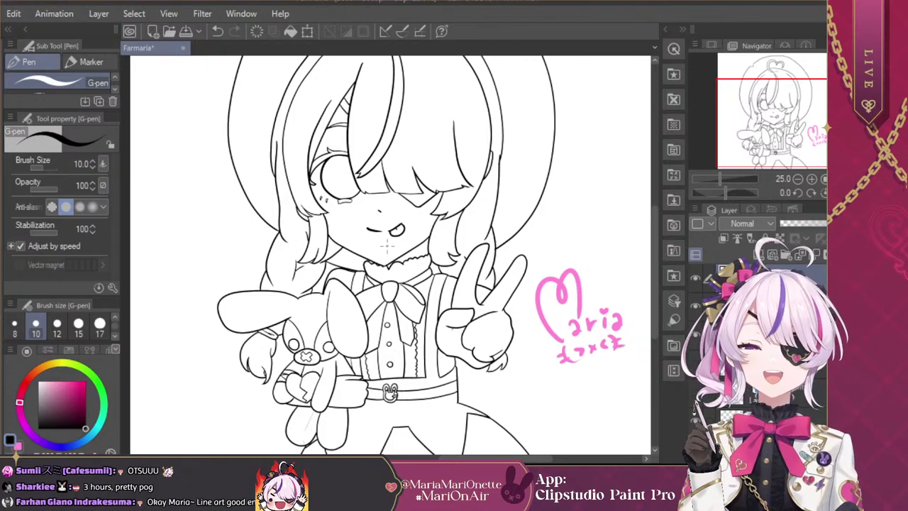
{"action": "left_click_drag", "start_coordinate": [223, 278], "coordinate": [245, 342]}
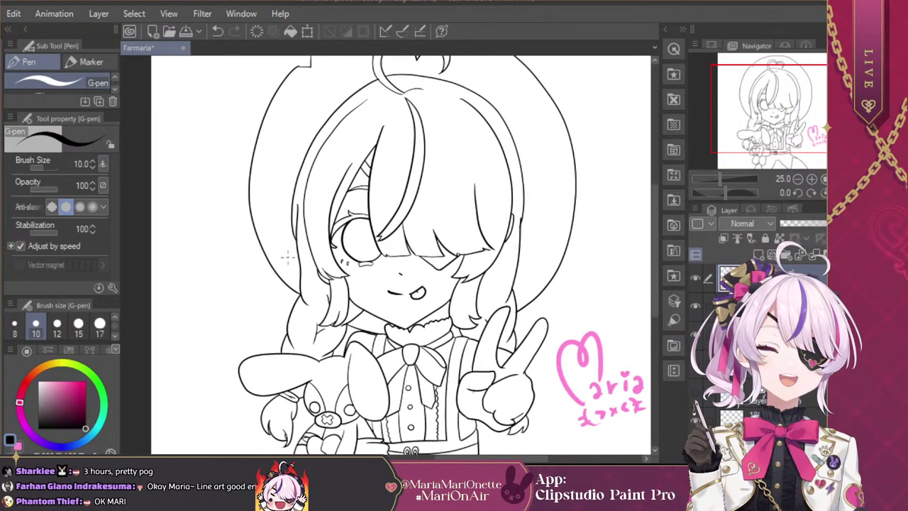
{"action": "scroll", "coordinate": [245, 342], "scroll_direction": "down", "scroll_amount": 1}
{"action": "scroll", "coordinate": [244, 343], "scroll_direction": "down", "scroll_amount": 1}
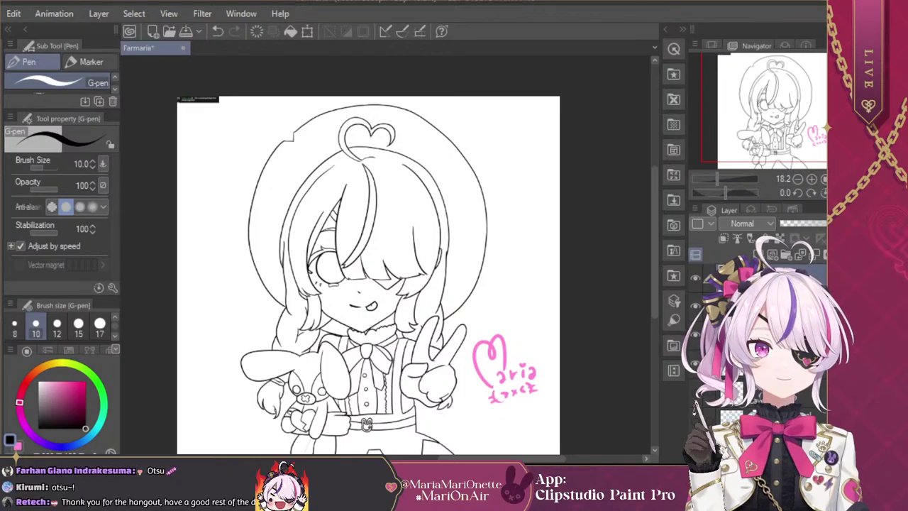
{"action": "scroll", "coordinate": [385, 251], "scroll_direction": "up", "scroll_amount": 6}
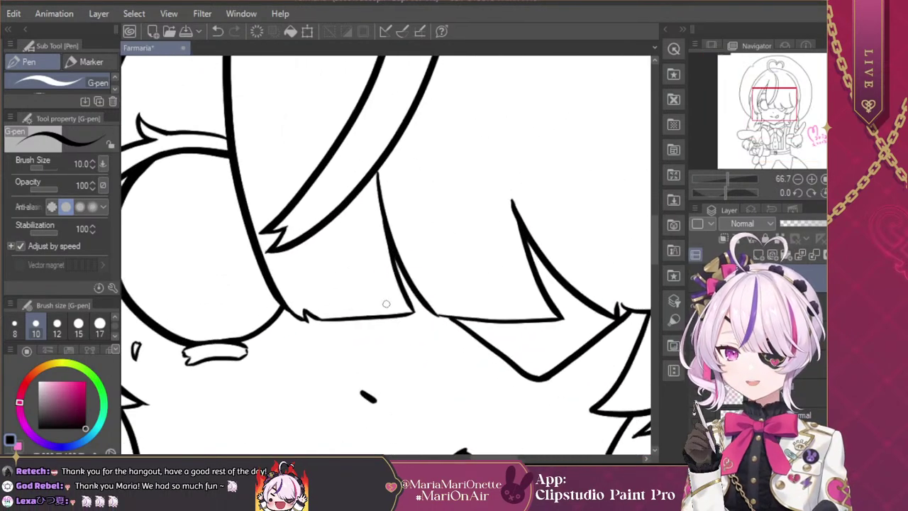
{"action": "scroll", "coordinate": [428, 330], "scroll_direction": "down", "scroll_amount": 2}
{"action": "scroll", "coordinate": [428, 329], "scroll_direction": "down", "scroll_amount": 8}
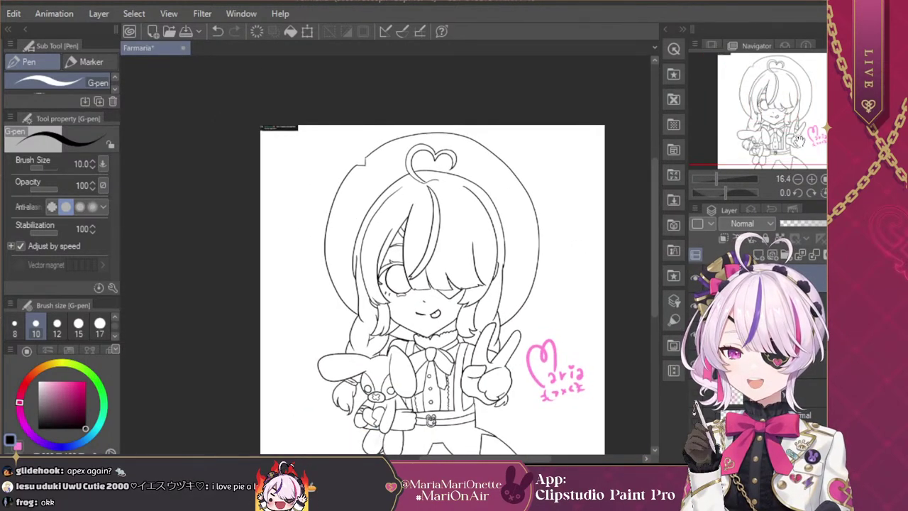
{"action": "scroll", "coordinate": [367, 218], "scroll_direction": "up", "scroll_amount": 6}
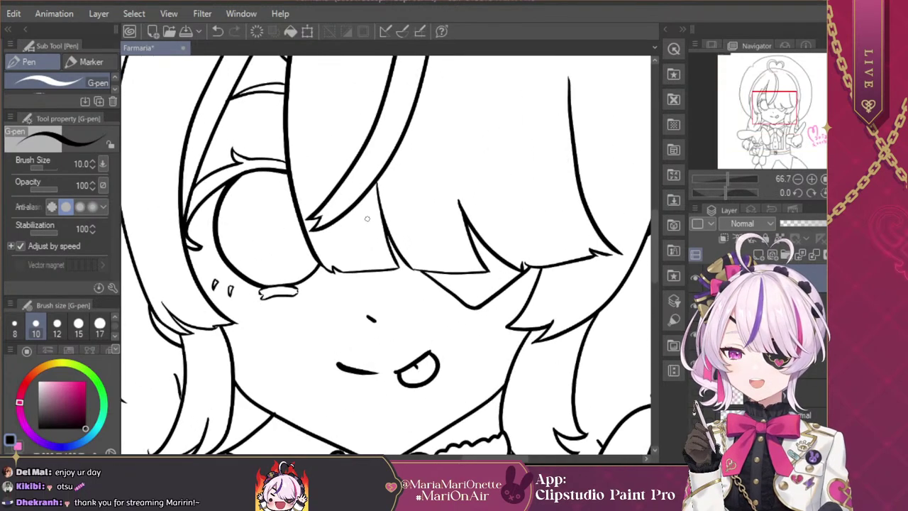
{"action": "scroll", "coordinate": [366, 218], "scroll_direction": "down", "scroll_amount": 5}
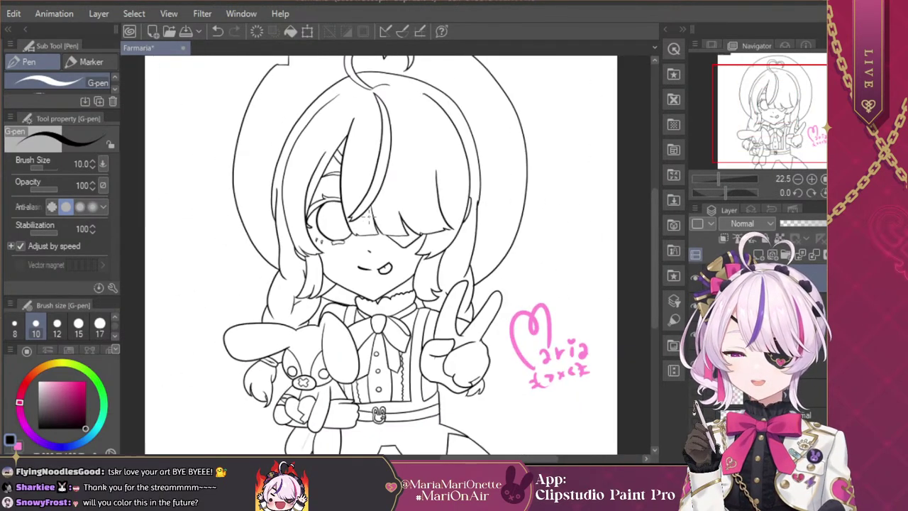
{"action": "scroll", "coordinate": [265, 148], "scroll_direction": "down", "scroll_amount": 1}
{"action": "scroll", "coordinate": [266, 147], "scroll_direction": "up", "scroll_amount": 4}
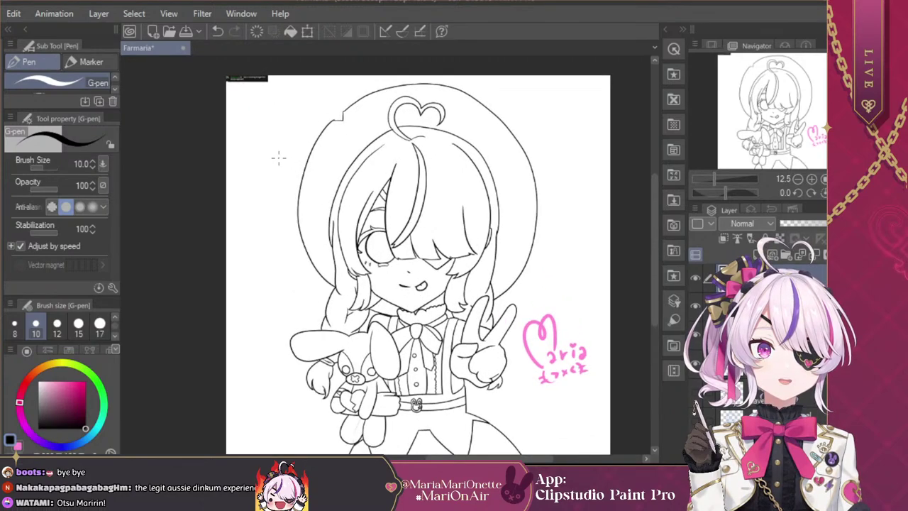
Step: Inspect the hat and hair outlines, the mouth, and the uncovered eye up close, and check the whole upper figure with the signature
{"action": "scroll", "coordinate": [231, 80], "scroll_direction": "up", "scroll_amount": 3}
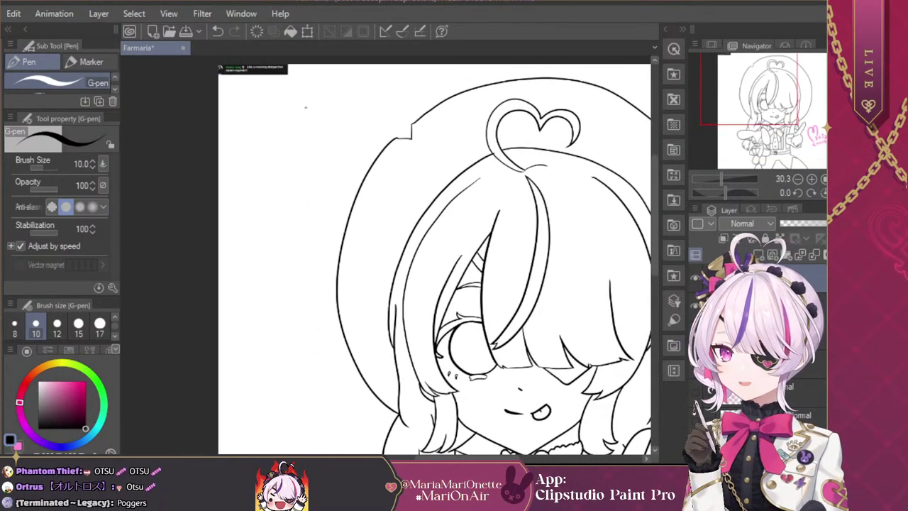
{"action": "scroll", "coordinate": [464, 173], "scroll_direction": "down", "scroll_amount": 2}
{"action": "left_click_drag", "start_coordinate": [762, 137], "coordinate": [789, 146]}
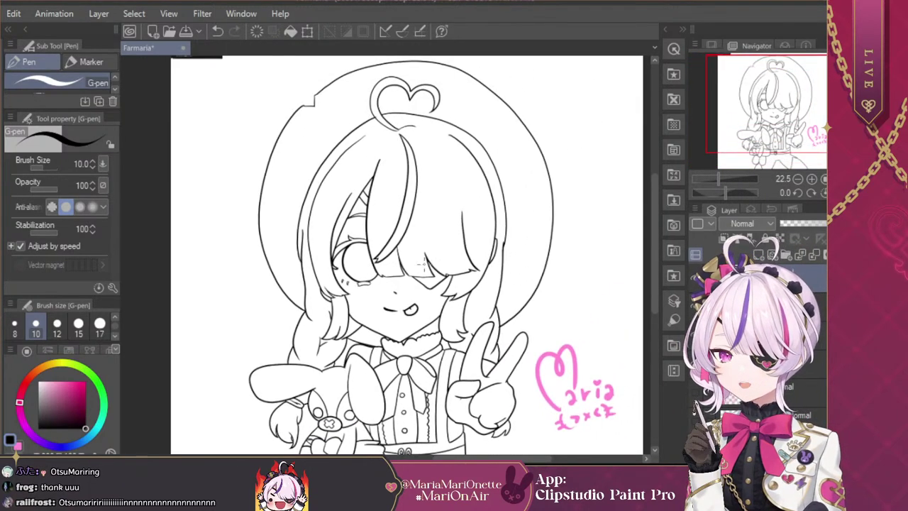
{"action": "scroll", "coordinate": [402, 303], "scroll_direction": "up", "scroll_amount": 2}
{"action": "scroll", "coordinate": [401, 303], "scroll_direction": "up", "scroll_amount": 8}
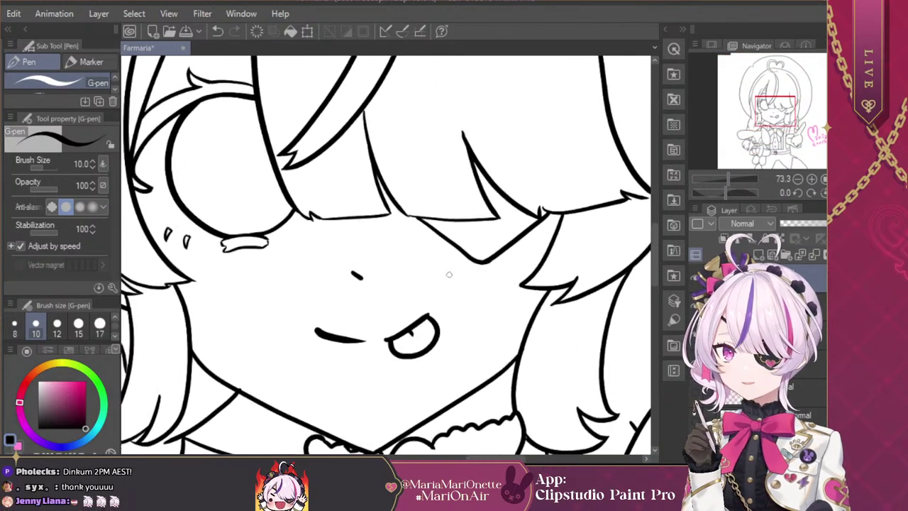
{"action": "left_click_drag", "start_coordinate": [757, 104], "coordinate": [768, 106]}
{"action": "scroll", "coordinate": [264, 258], "scroll_direction": "down", "scroll_amount": 2}
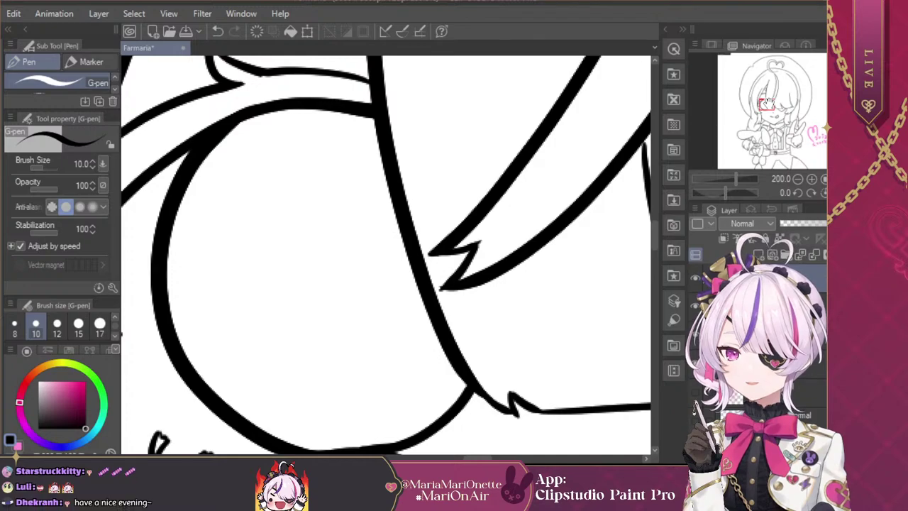
{"action": "scroll", "coordinate": [342, 222], "scroll_direction": "down", "scroll_amount": 2}
{"action": "scroll", "coordinate": [342, 223], "scroll_direction": "down", "scroll_amount": 4}
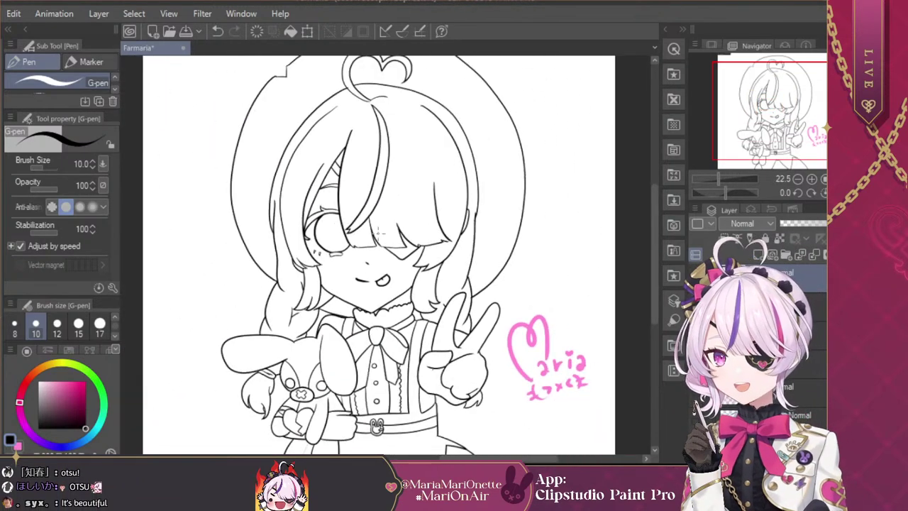
{"action": "mouse_move", "coordinate": [776, 142]}
{"action": "left_mouse_down"}
{"action": "mouse_move", "coordinate": [760, 107]}
{"action": "mouse_move", "coordinate": [776, 128]}
{"action": "left_mouse_up"}
{"action": "key", "text": "ctrl+z"}
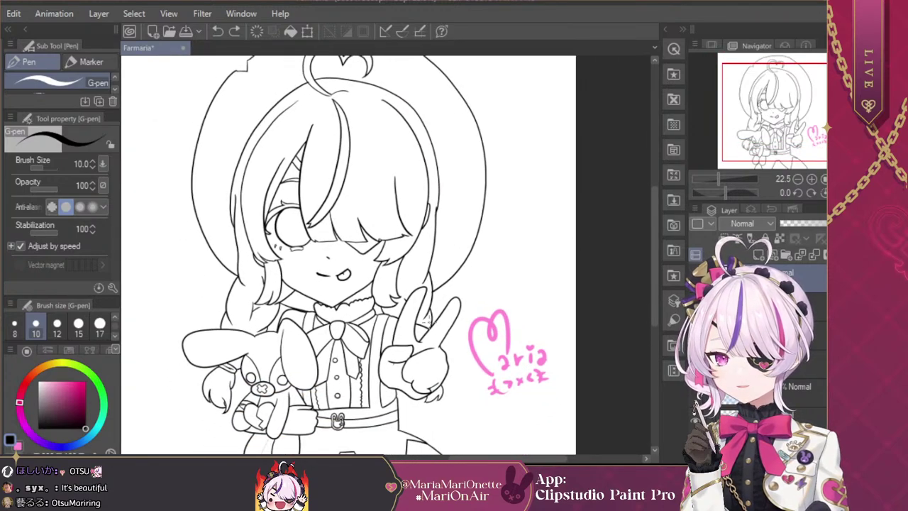